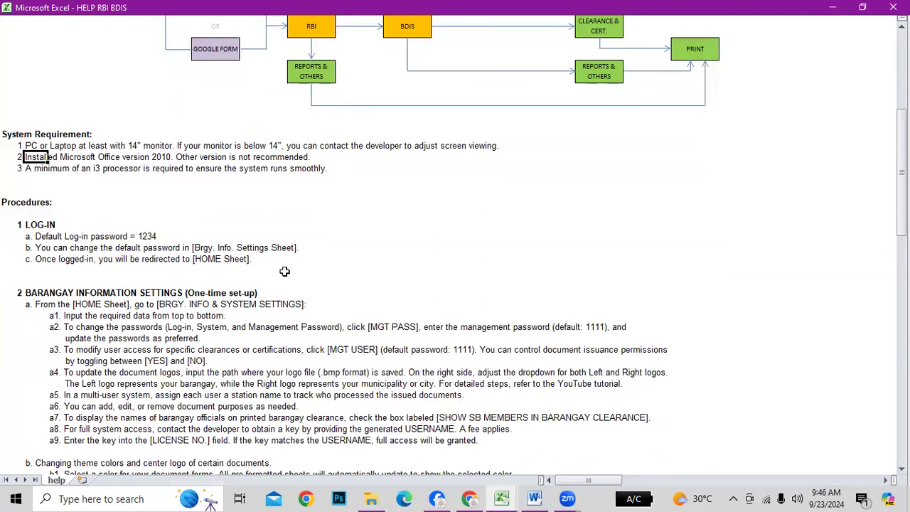
Scroll through the HELP sheet's procedures, then switch to the RBI BDIS 2024 workbook
{"action": "scroll", "coordinate": [163, 306], "scroll_direction": "down", "scroll_amount": 6}
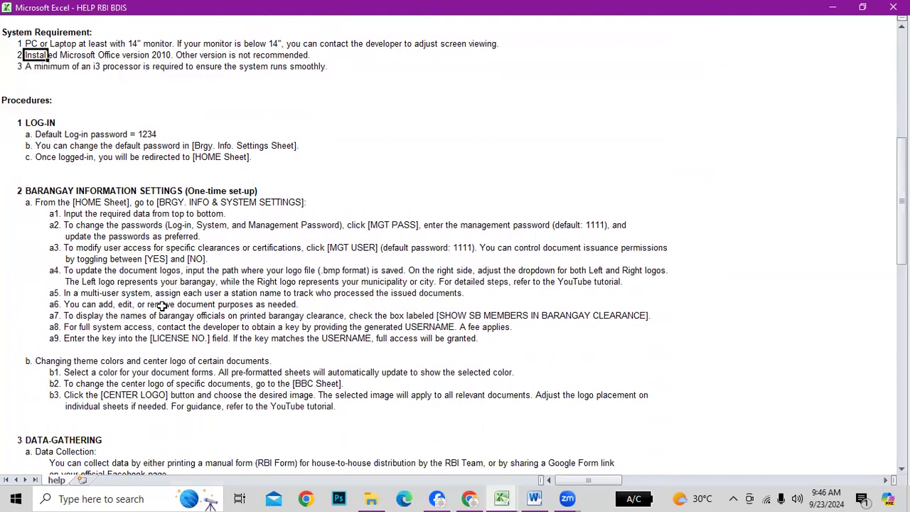
{"action": "scroll", "coordinate": [163, 306], "scroll_direction": "down", "scroll_amount": 1}
{"action": "scroll", "coordinate": [175, 299], "scroll_direction": "up", "scroll_amount": 6}
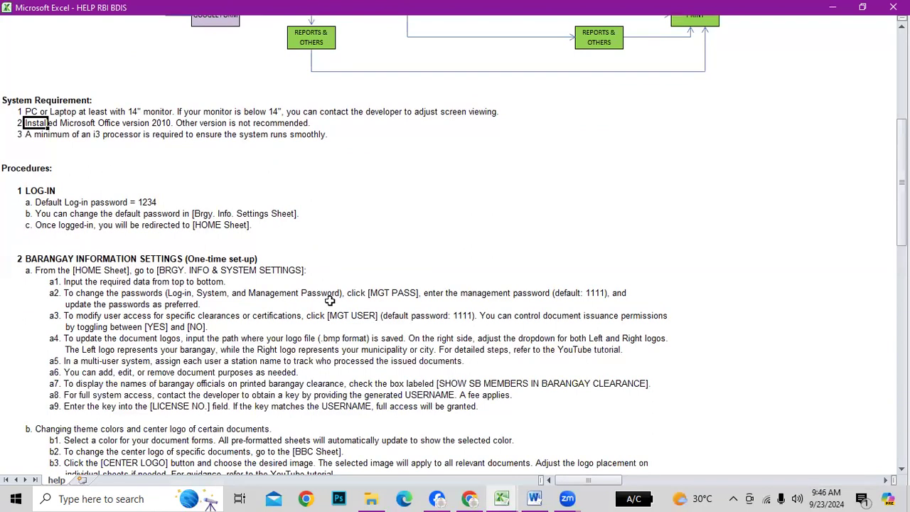
{"action": "key", "text": "alt+Tab"}
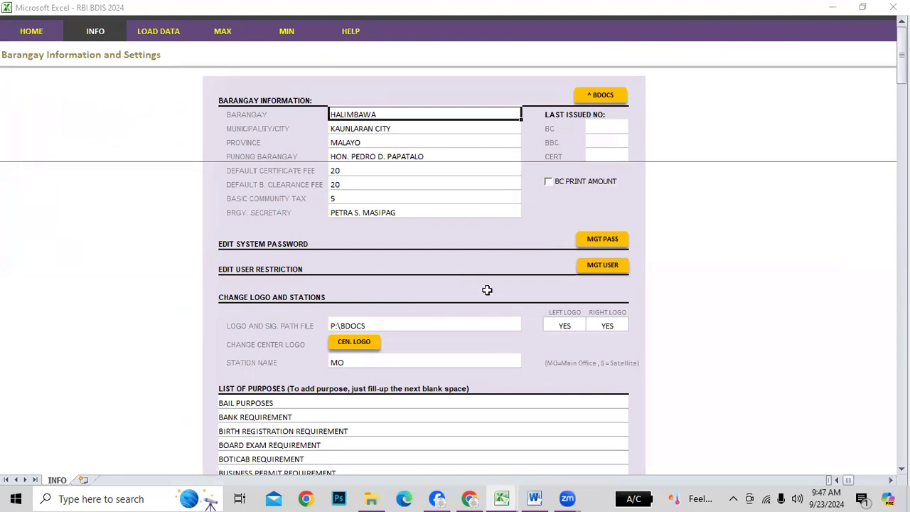
{"action": "left_click", "coordinate": [381, 130]}
{"action": "left_click", "coordinate": [385, 143]}
{"action": "left_click", "coordinate": [367, 155]}
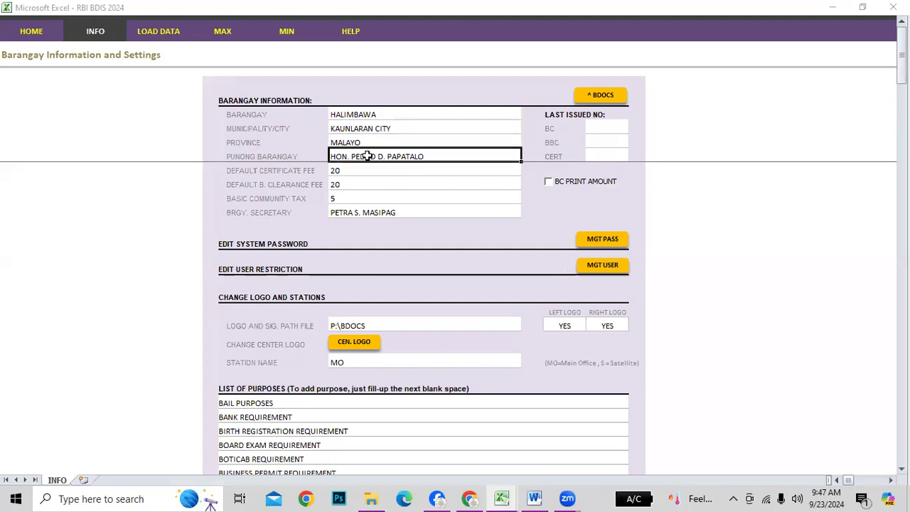
{"action": "left_click", "coordinate": [236, 114]}
{"action": "double_click", "coordinate": [236, 114]}
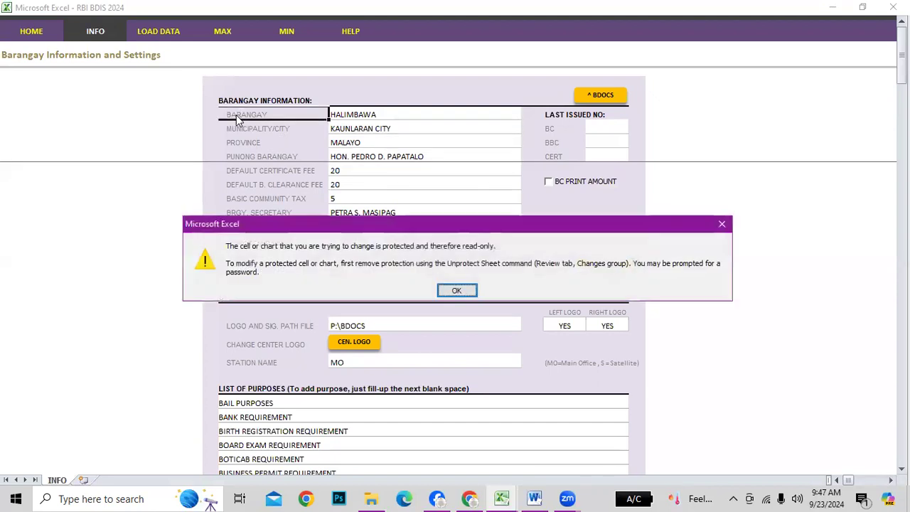
{"action": "key", "text": "Return"}
{"action": "left_click", "coordinate": [396, 116]}
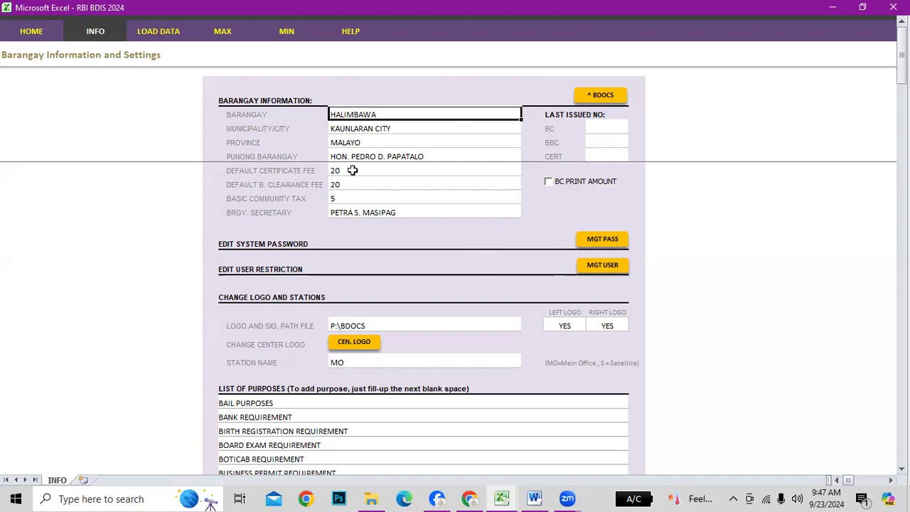
{"action": "left_click", "coordinate": [246, 116]}
{"action": "left_click", "coordinate": [351, 114]}
{"action": "left_click", "coordinate": [362, 128]}
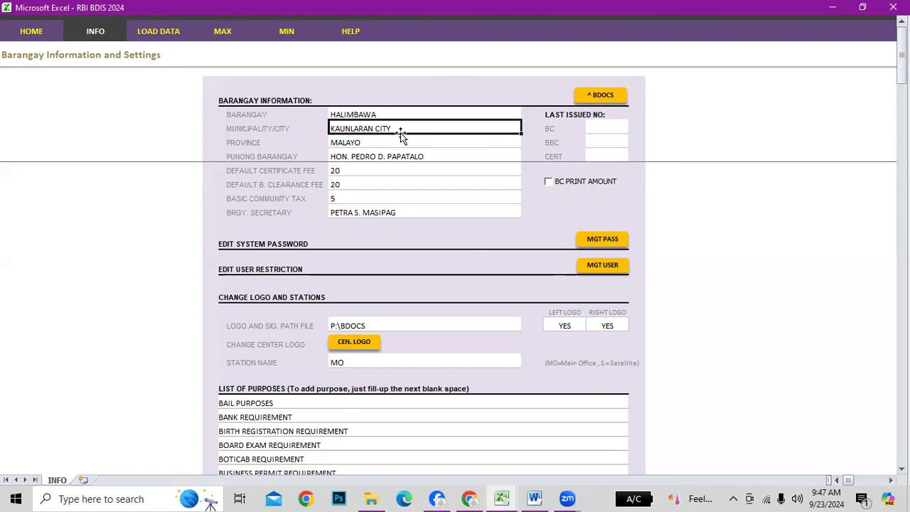
{"action": "left_click", "coordinate": [252, 149]}
{"action": "left_click", "coordinate": [356, 146]}
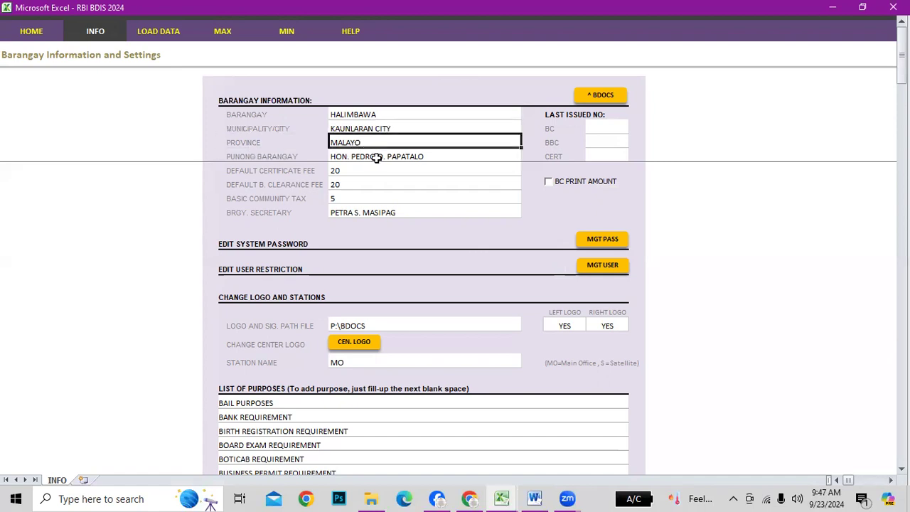
{"action": "left_click", "coordinate": [375, 157]}
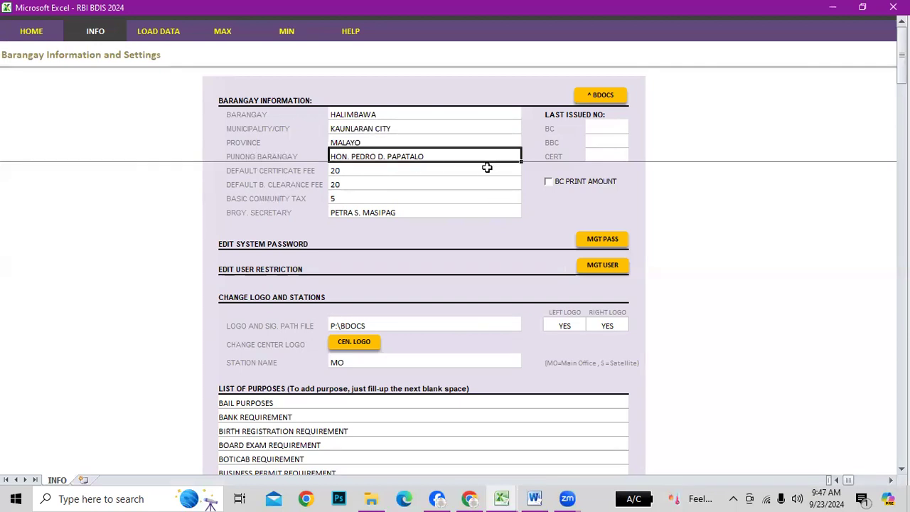
{"action": "left_click", "coordinate": [367, 171]}
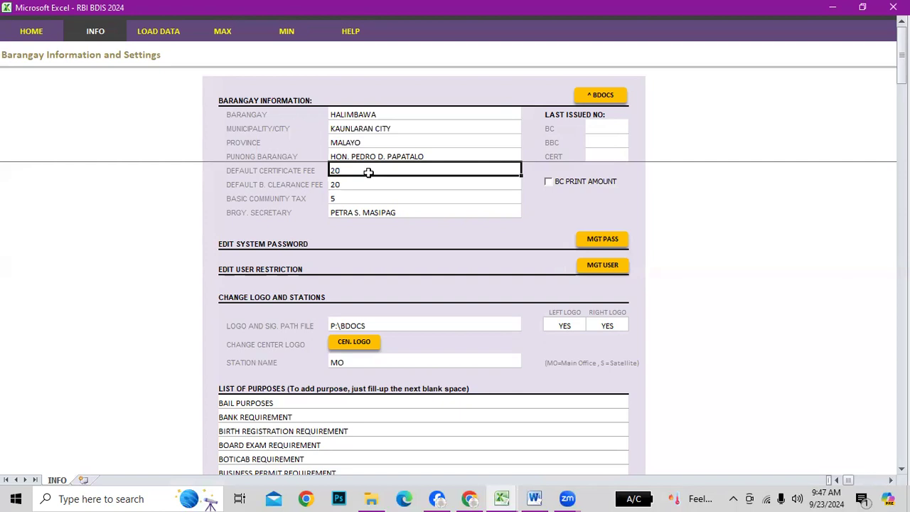
{"action": "key", "text": "Return"}
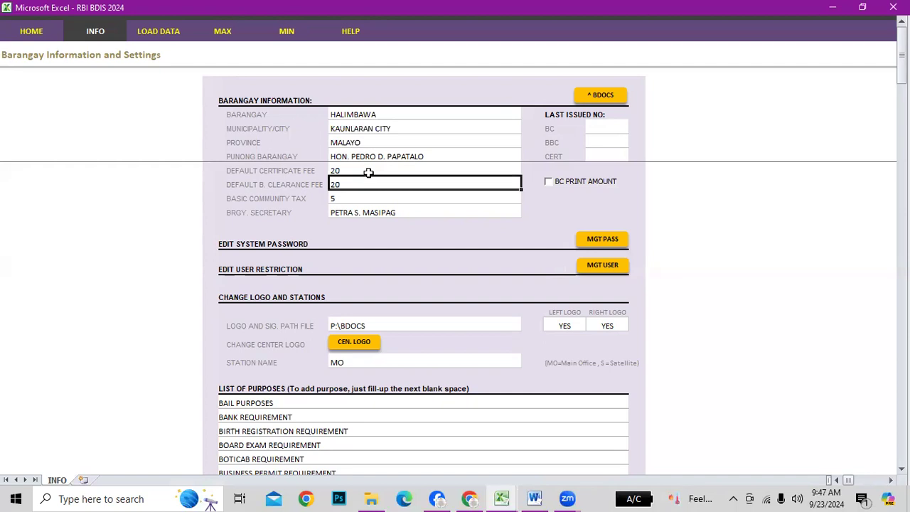
{"action": "key", "text": "Return"}
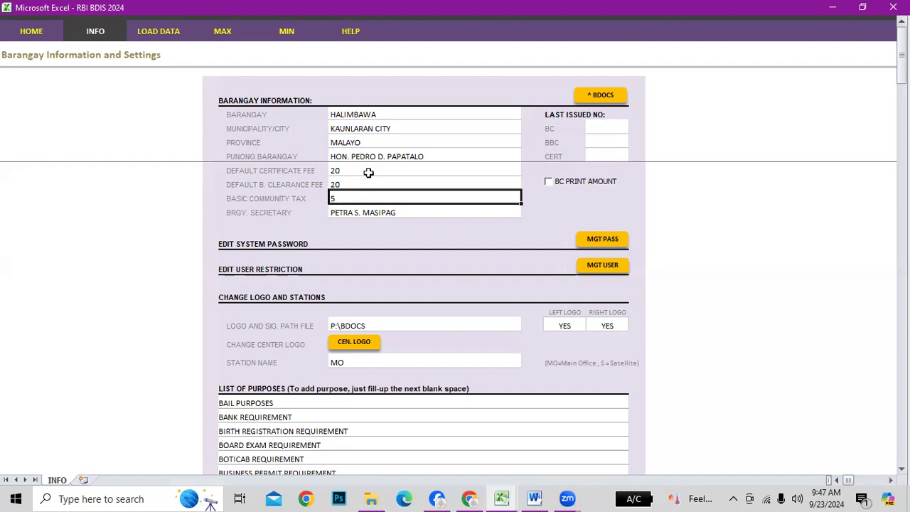
{"action": "key", "text": "Return"}
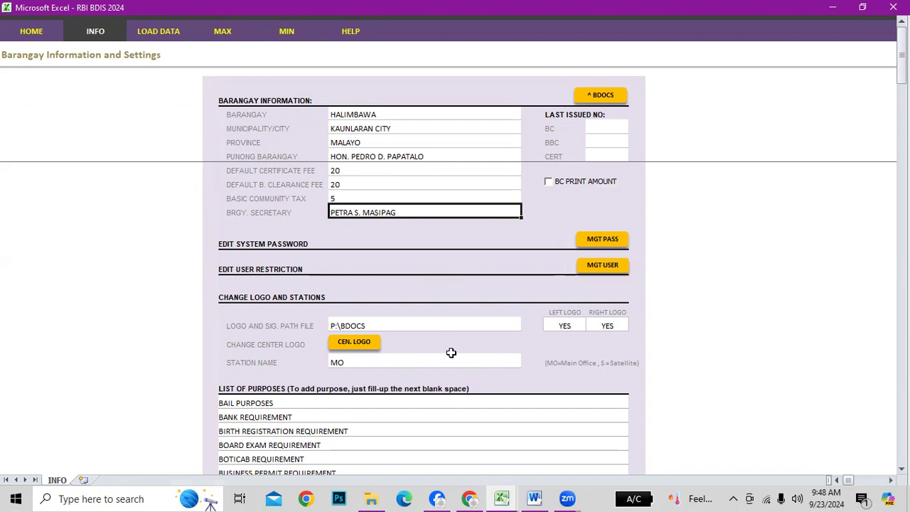
{"action": "left_click", "coordinate": [222, 241]}
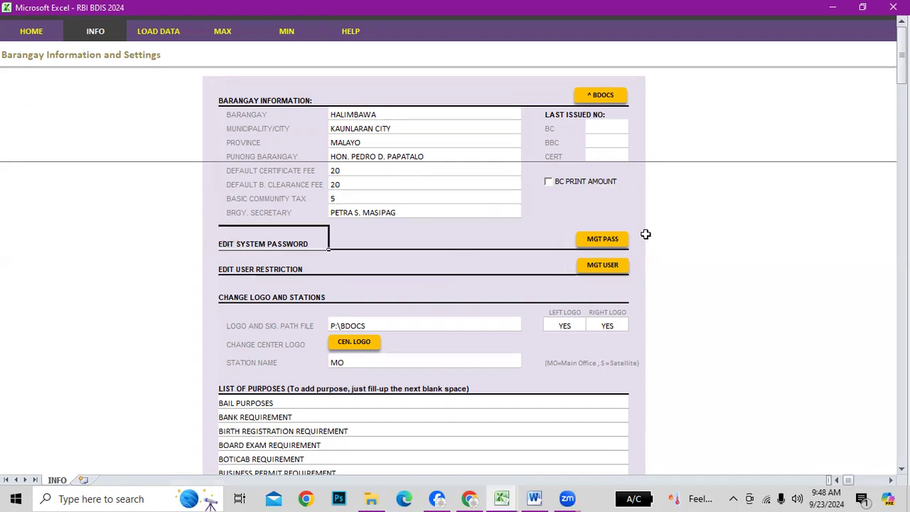
Unlock the MGT PASS system password settings with the management password
{"action": "left_click", "coordinate": [604, 240]}
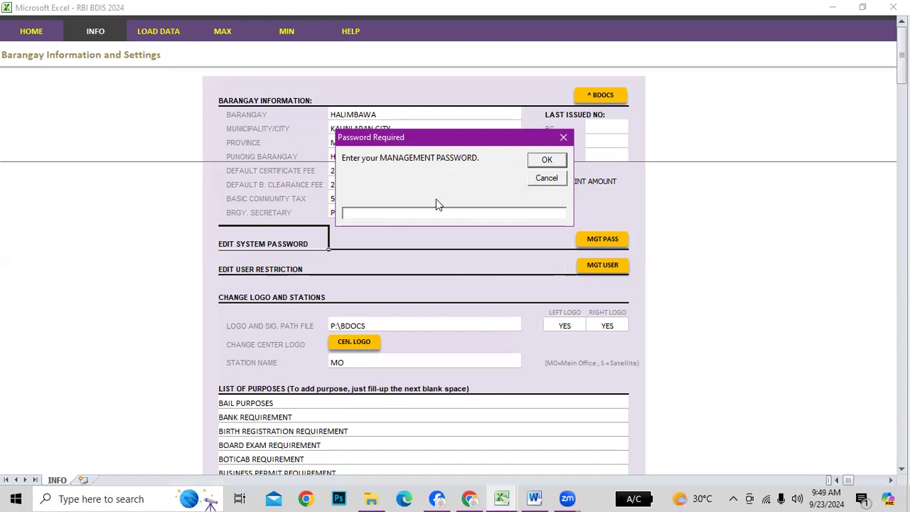
{"action": "type", "text": "****"}
{"action": "left_click", "coordinate": [545, 163]}
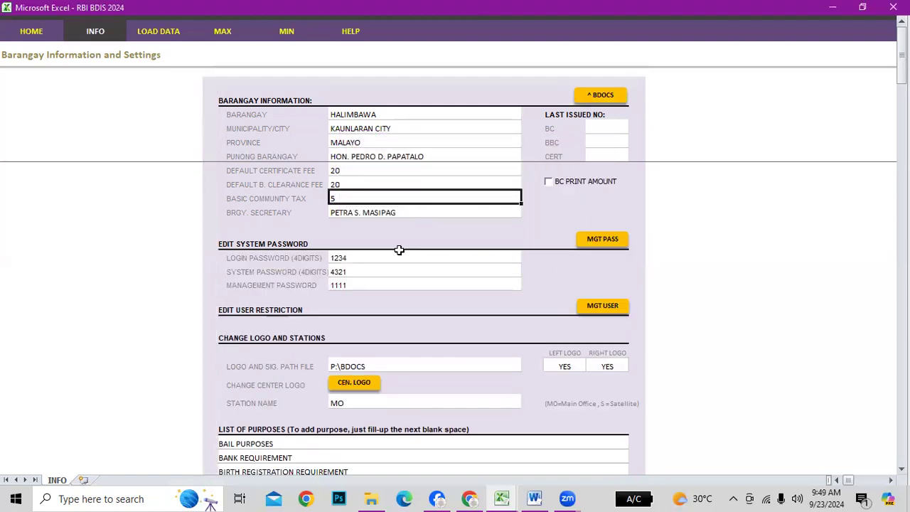
Review the login, system and management password labels and their values
{"action": "left_click", "coordinate": [244, 259]}
{"action": "left_click", "coordinate": [245, 271]}
{"action": "left_click", "coordinate": [245, 285]}
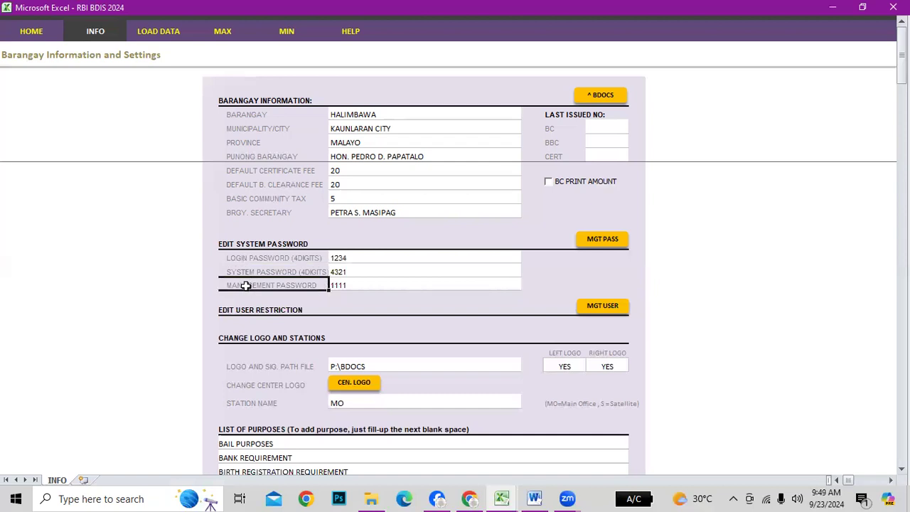
{"action": "left_click", "coordinate": [342, 259]}
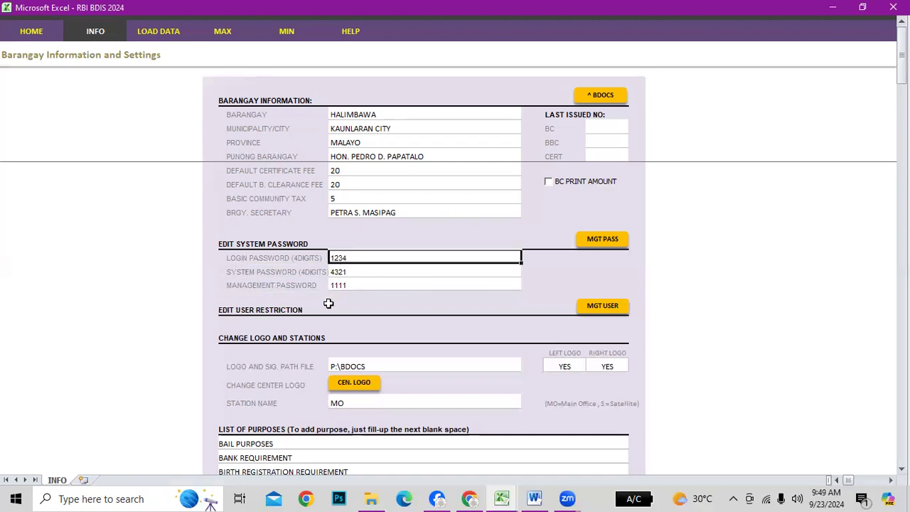
{"action": "left_click", "coordinate": [344, 274]}
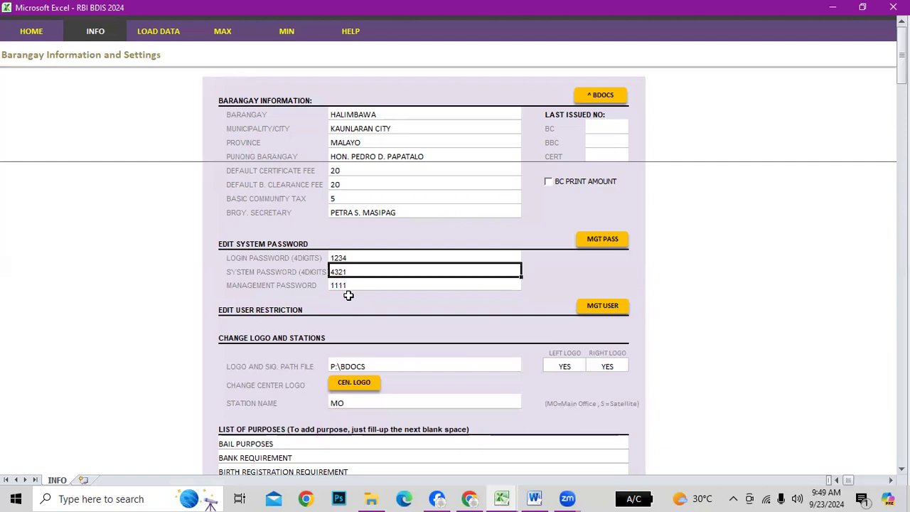
{"action": "left_click", "coordinate": [339, 286]}
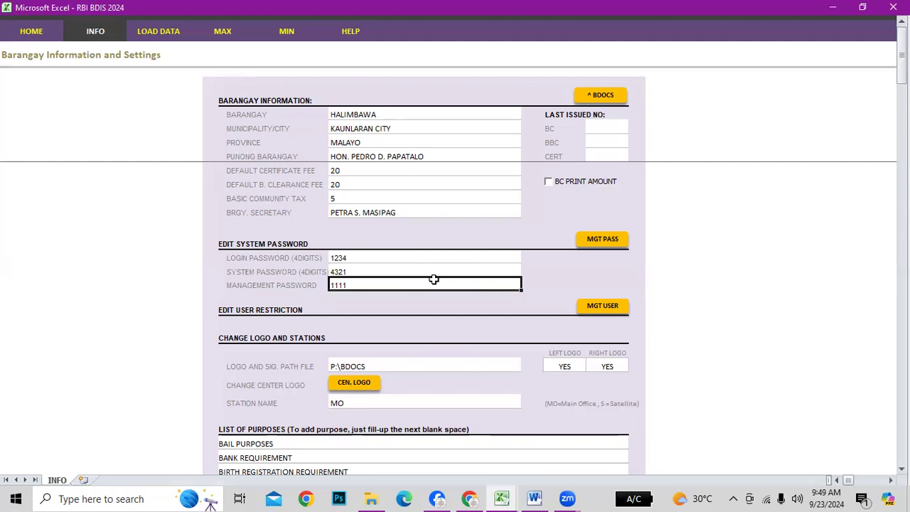
{"action": "scroll", "coordinate": [450, 322], "scroll_direction": "down", "scroll_amount": 1}
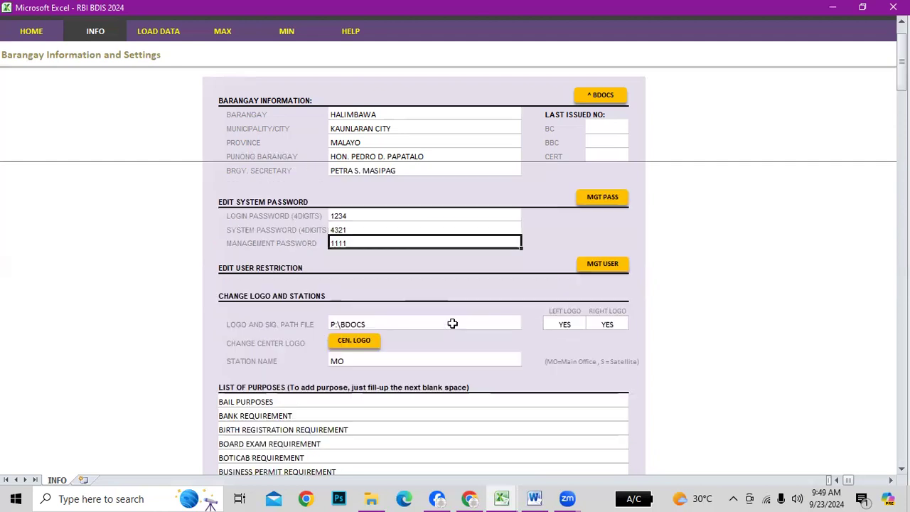
Unlock the MGT USER restriction section with the management password
{"action": "left_click", "coordinate": [598, 263]}
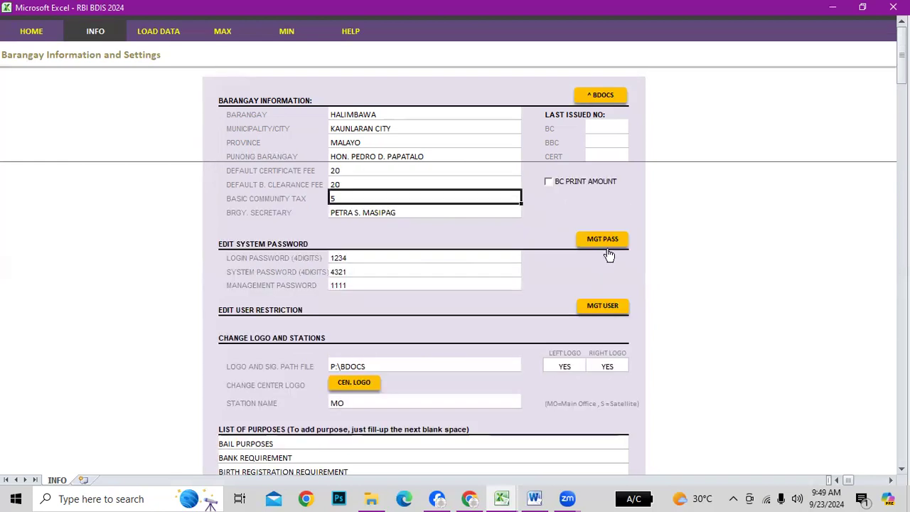
{"action": "left_click", "coordinate": [603, 307]}
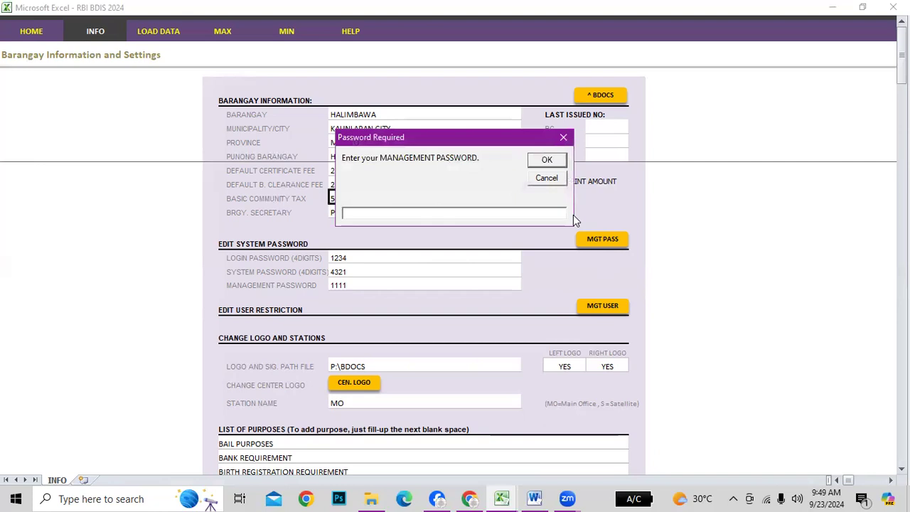
{"action": "type", "text": "1111"}
{"action": "key", "text": "Return"}
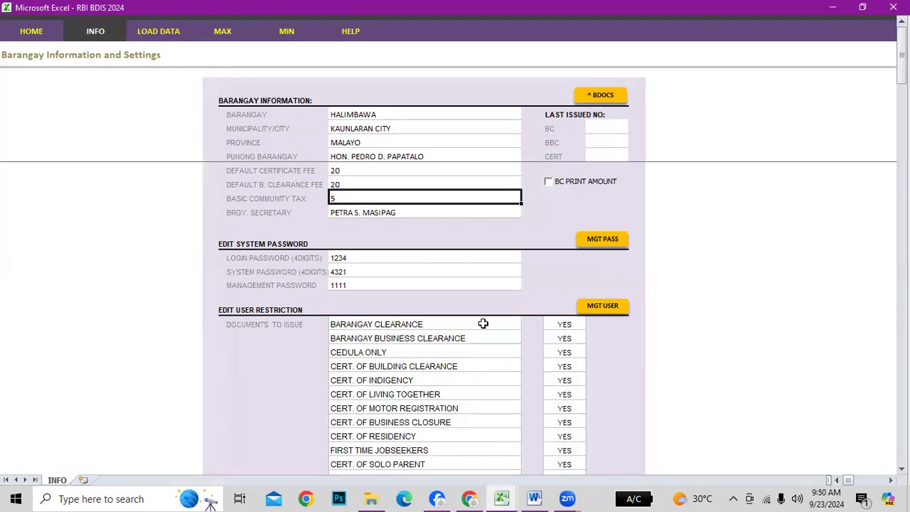
{"action": "left_click", "coordinate": [235, 246]}
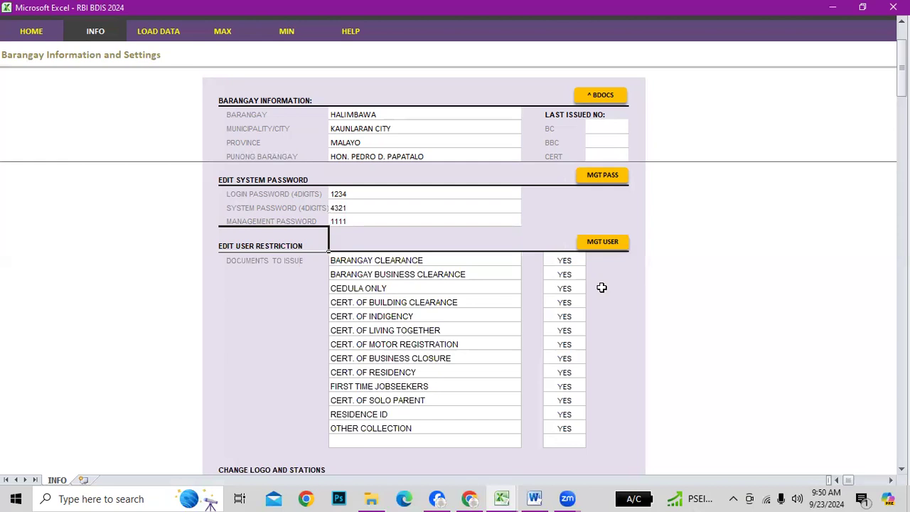
Set Barangay Business Clearance, Cedula Only and Cert. of Building Clearance to NO
{"action": "left_click", "coordinate": [401, 260]}
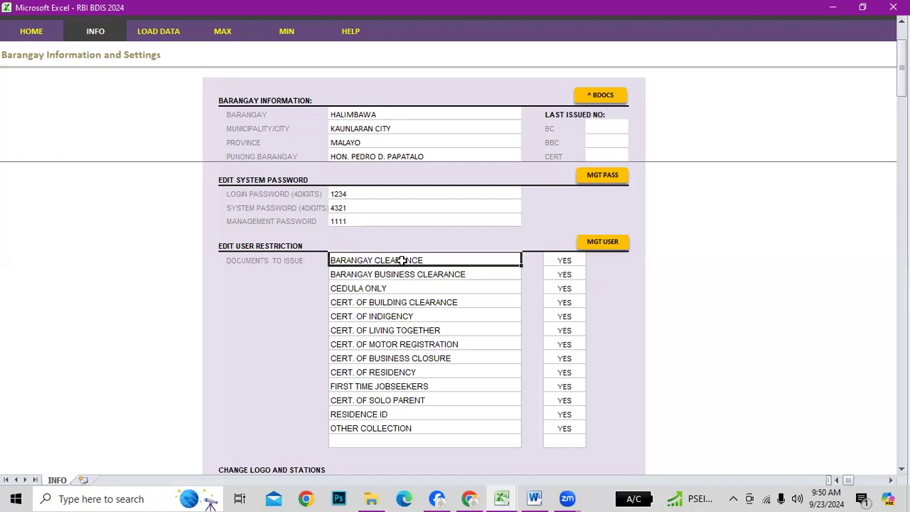
{"action": "left_click", "coordinate": [564, 273]}
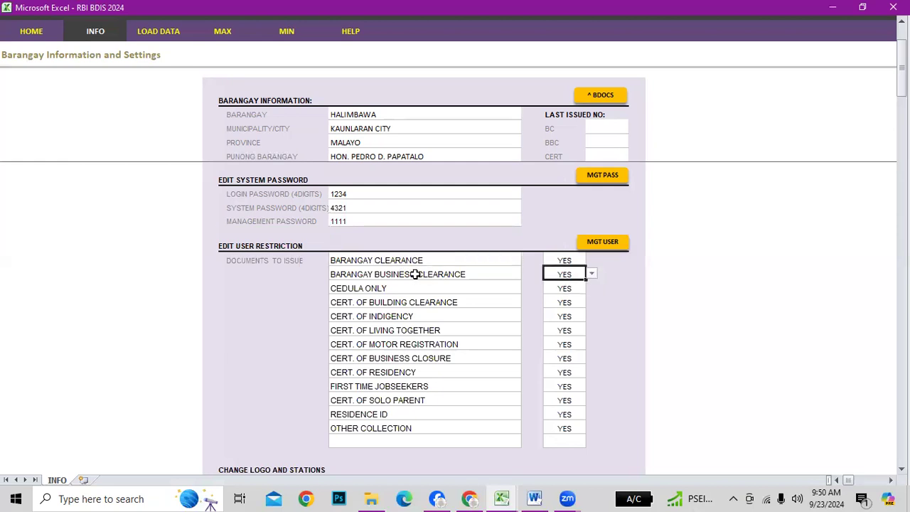
{"action": "left_click", "coordinate": [592, 274]}
{"action": "left_click", "coordinate": [562, 293]}
{"action": "left_click", "coordinate": [579, 288]}
{"action": "left_click", "coordinate": [591, 288]}
{"action": "left_click", "coordinate": [561, 307]}
{"action": "left_click", "coordinate": [587, 302]}
{"action": "left_click", "coordinate": [592, 302]}
{"action": "left_click", "coordinate": [553, 322]}
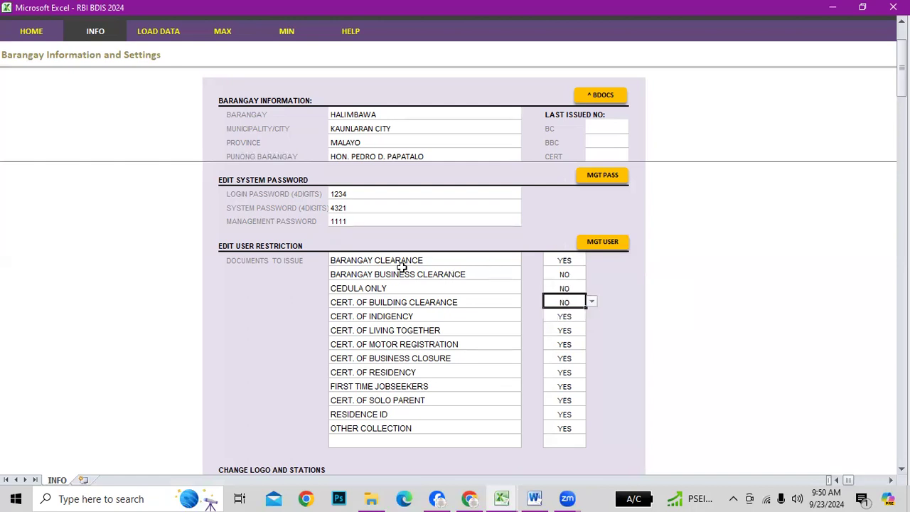
Restore Barangay Business Clearance, Cedula Only and Cert. of Building Clearance to YES
{"action": "left_click", "coordinate": [349, 260]}
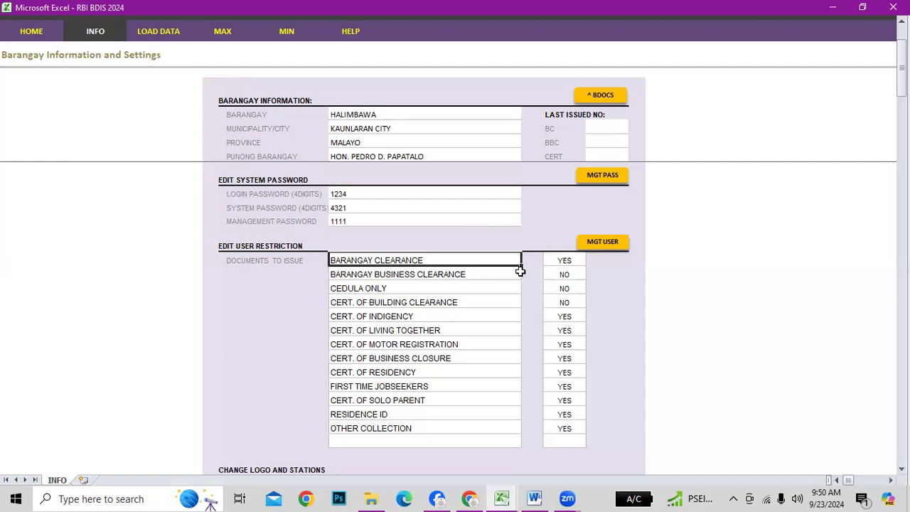
{"action": "left_click", "coordinate": [570, 262]}
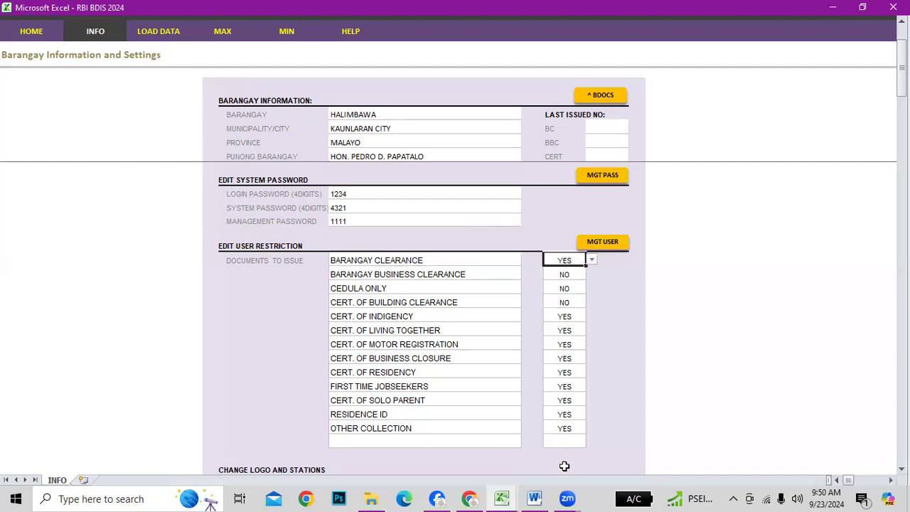
{"action": "left_click", "coordinate": [570, 275]}
{"action": "left_click", "coordinate": [591, 276]}
{"action": "left_click", "coordinate": [569, 285]}
{"action": "left_click", "coordinate": [570, 288]}
{"action": "left_click", "coordinate": [592, 288]}
{"action": "left_click", "coordinate": [558, 298]}
{"action": "left_click", "coordinate": [571, 302]}
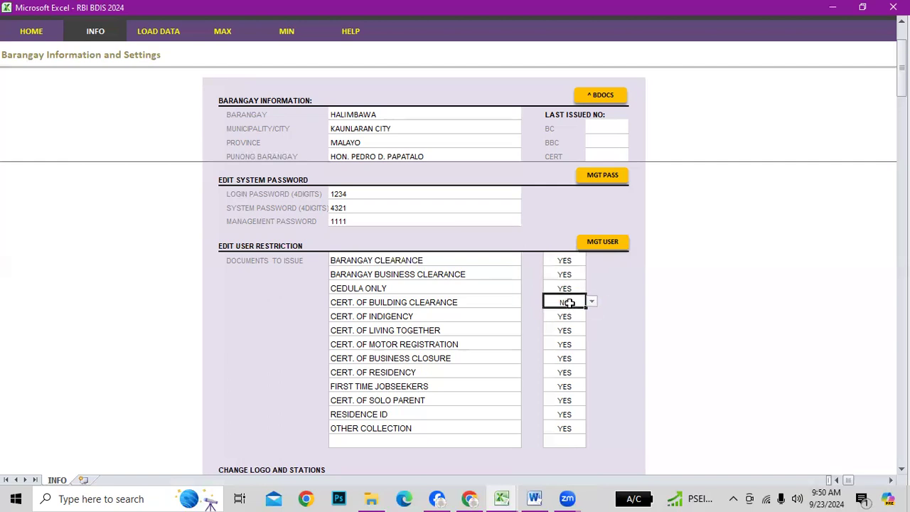
{"action": "left_click", "coordinate": [591, 305]}
{"action": "left_click", "coordinate": [555, 312]}
{"action": "scroll", "coordinate": [658, 306], "scroll_direction": "down", "scroll_amount": 6}
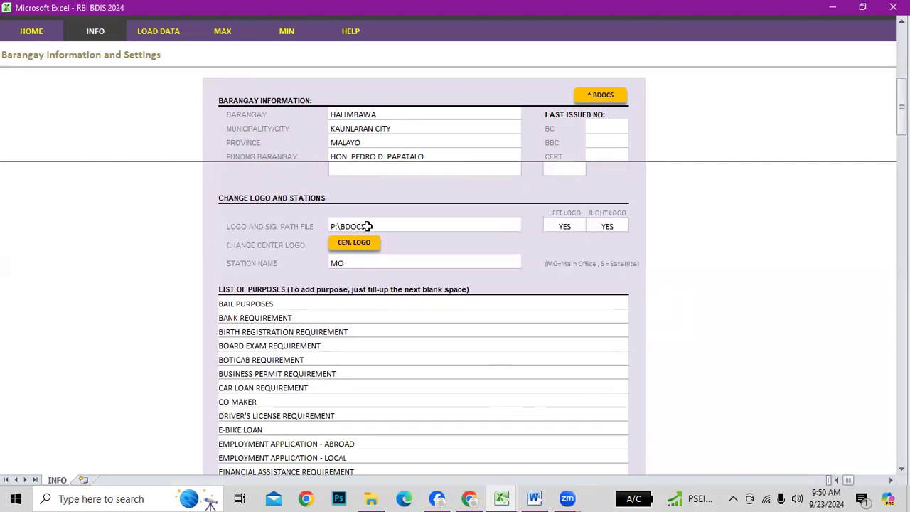
{"action": "left_click", "coordinate": [263, 226]}
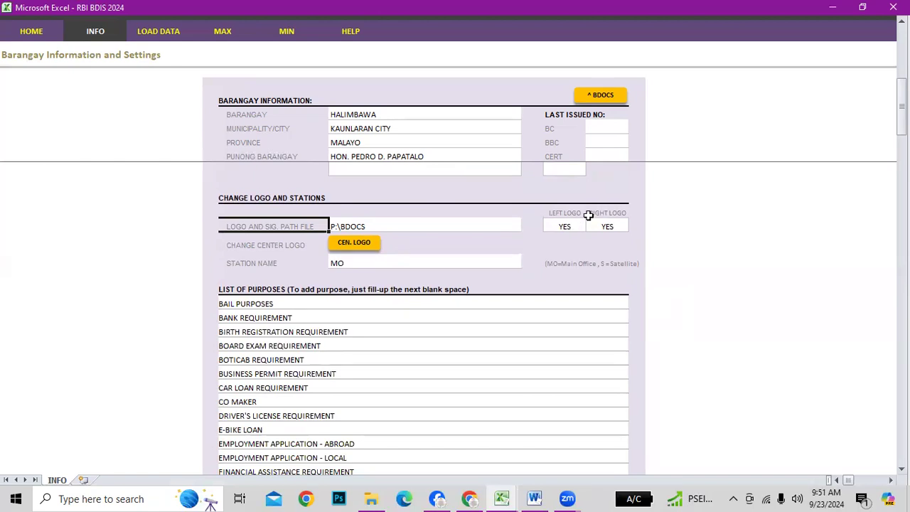
{"action": "left_click", "coordinate": [561, 223]}
{"action": "left_click", "coordinate": [617, 226]}
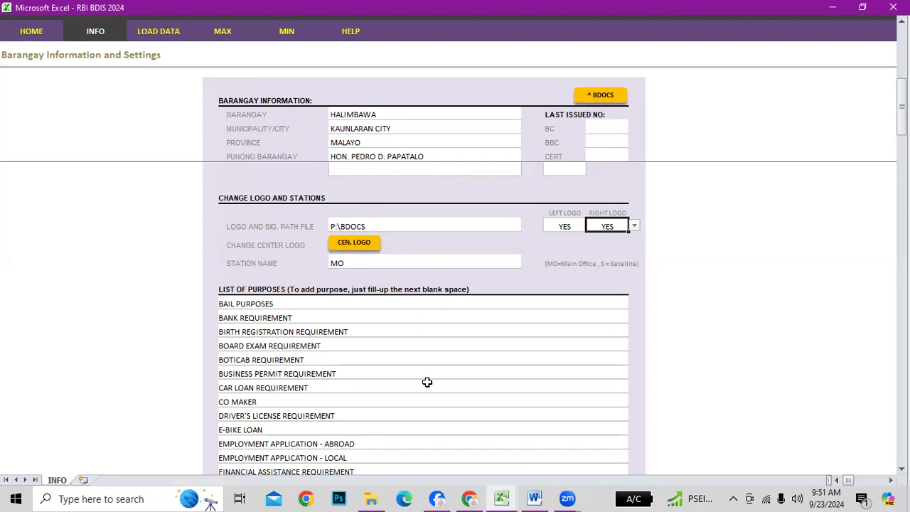
{"action": "left_click", "coordinate": [354, 243]}
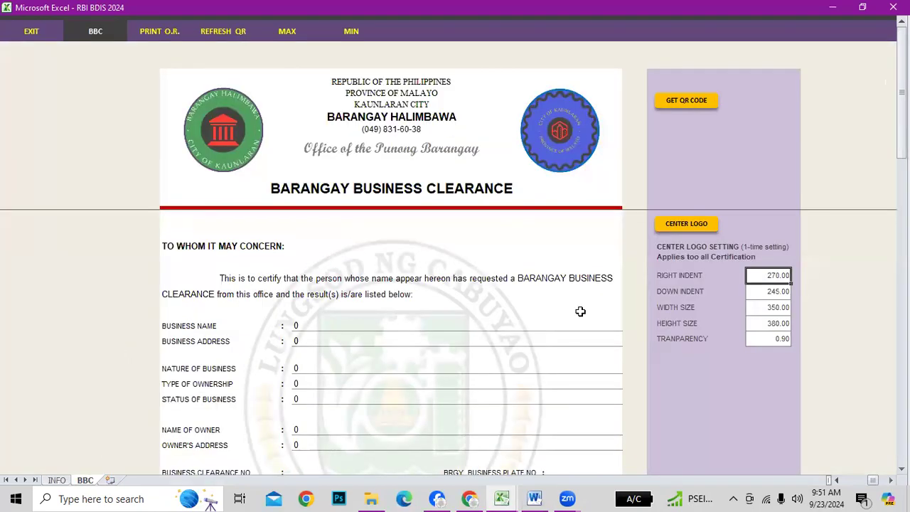
{"action": "scroll", "coordinate": [579, 304], "scroll_direction": "down", "scroll_amount": 3}
{"action": "scroll", "coordinate": [579, 304], "scroll_direction": "up", "scroll_amount": 3}
{"action": "scroll", "coordinate": [443, 380], "scroll_direction": "down", "scroll_amount": 2}
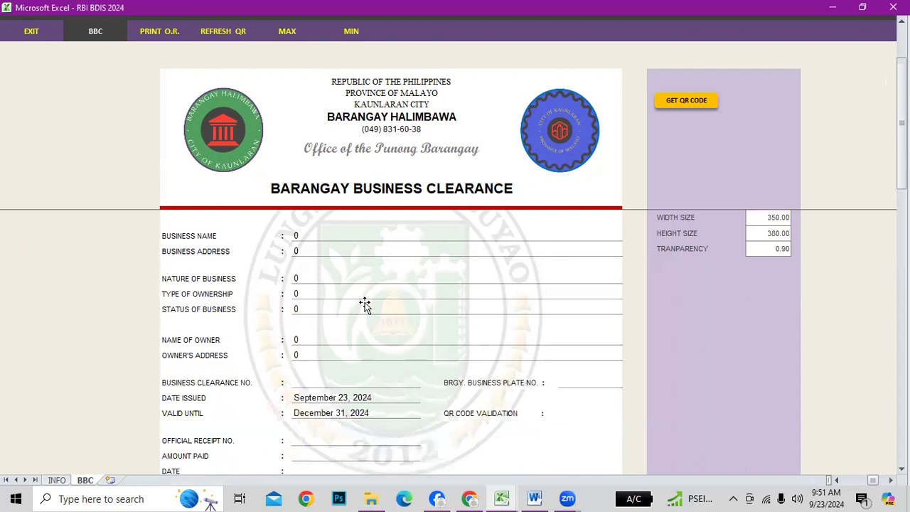
{"action": "scroll", "coordinate": [671, 294], "scroll_direction": "up", "scroll_amount": 2}
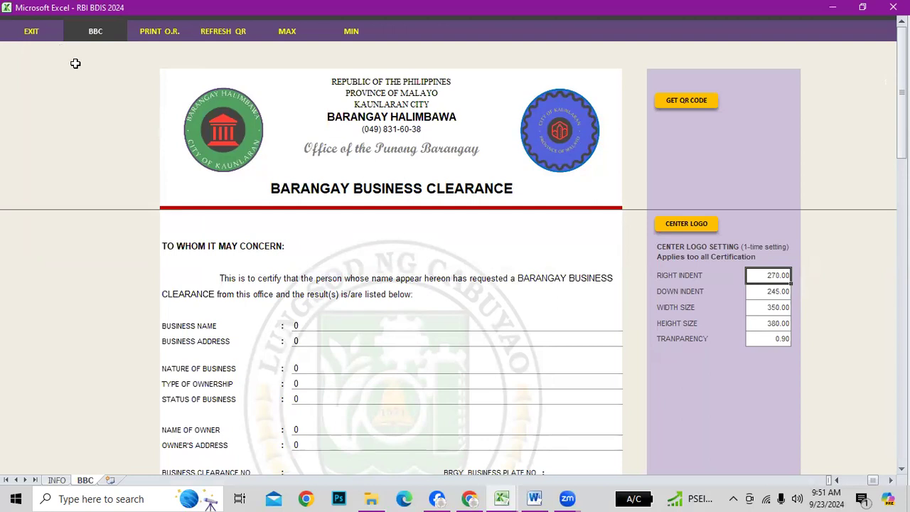
{"action": "left_click", "coordinate": [57, 480]}
{"action": "left_click", "coordinate": [677, 269]}
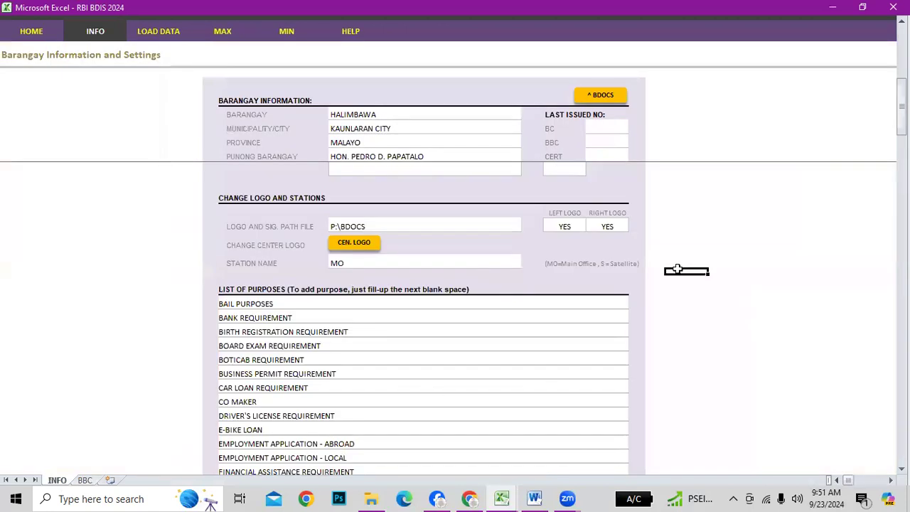
{"action": "left_click", "coordinate": [334, 226]}
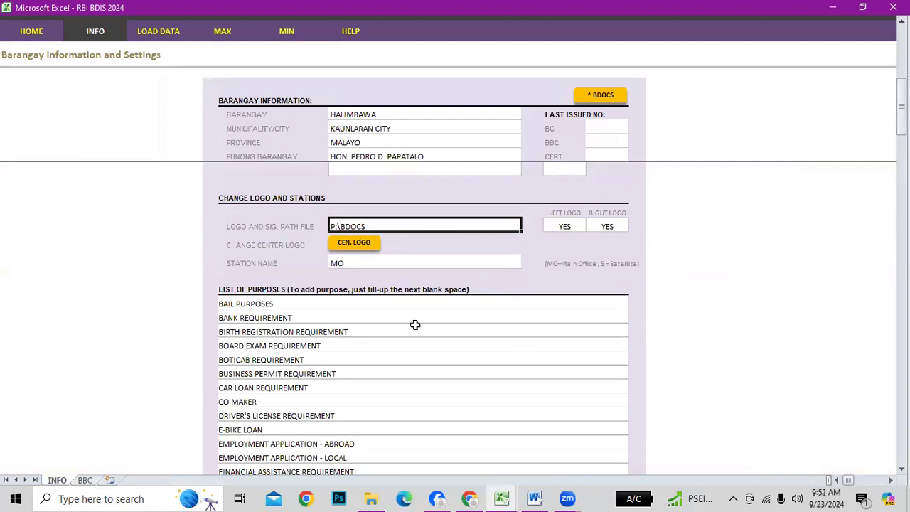
{"action": "key", "text": "alt+Tab"}
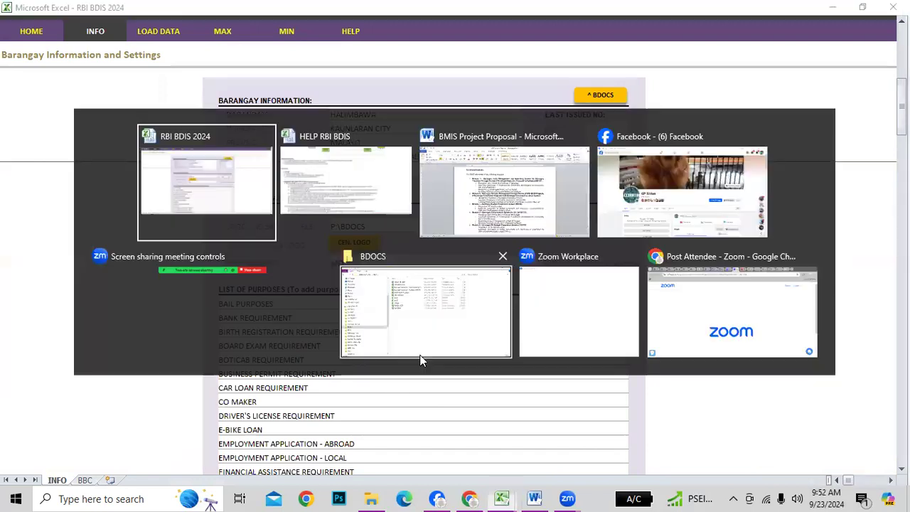
{"action": "key", "text": "alt+Tab"}
{"action": "scroll", "coordinate": [448, 394], "scroll_direction": "down", "scroll_amount": 2}
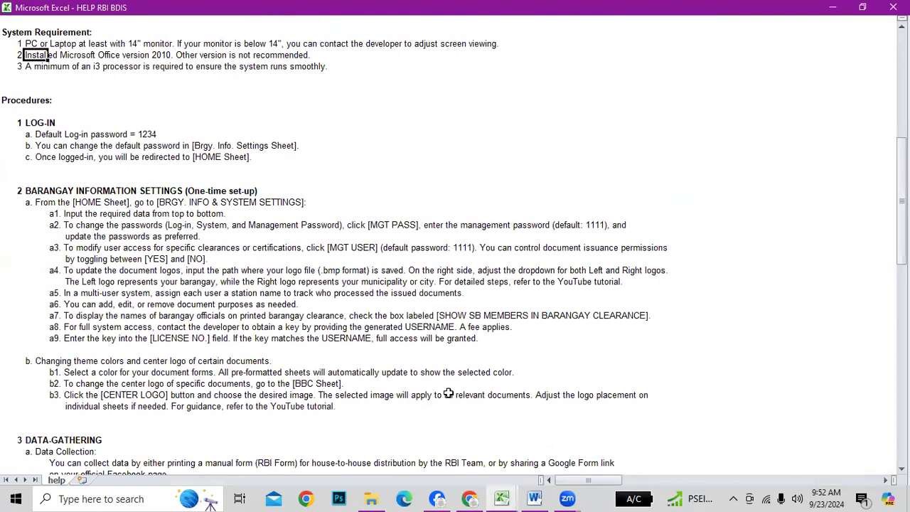
{"action": "left_click", "coordinate": [327, 271]}
{"action": "left_click", "coordinate": [398, 339]}
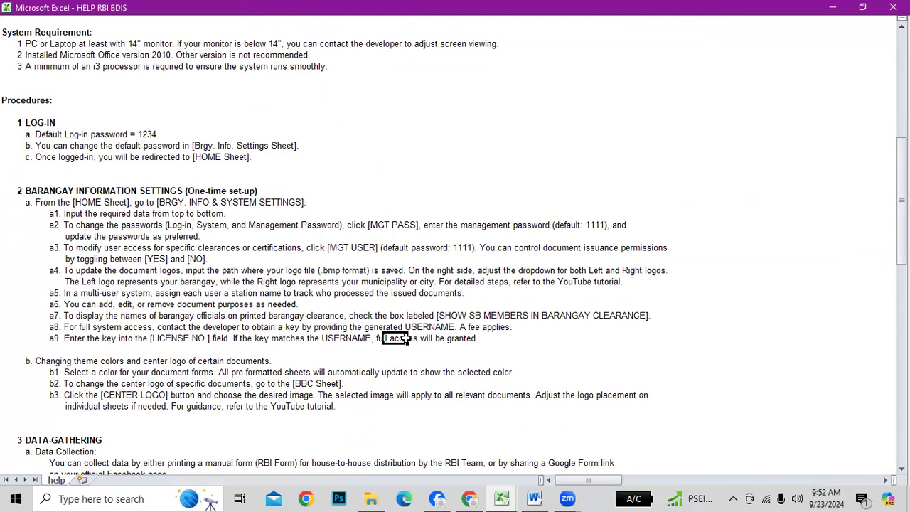
{"action": "left_click", "coordinate": [329, 271]}
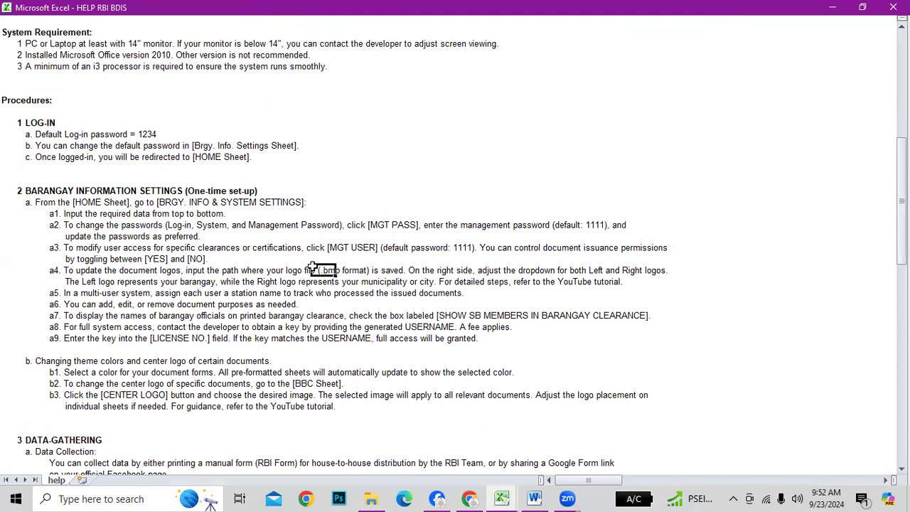
{"action": "left_click", "coordinate": [375, 271], "text": "shift"}
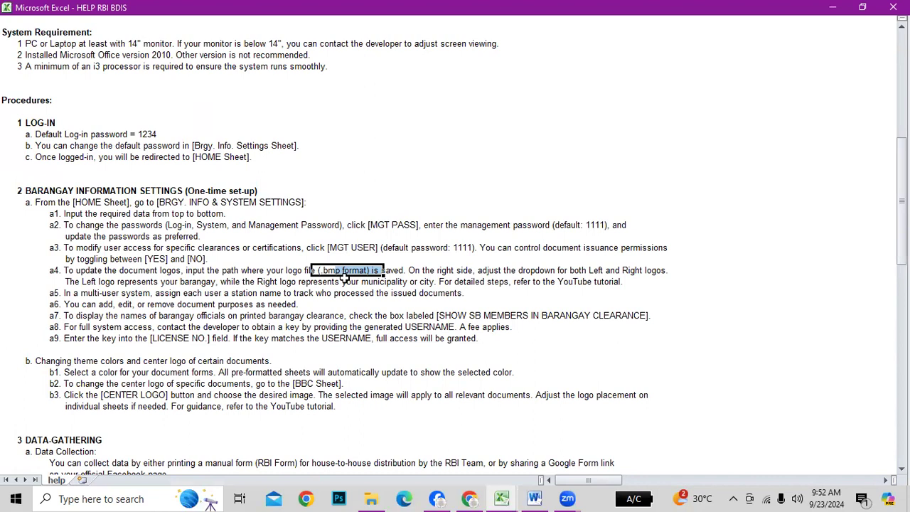
{"action": "key", "text": "alt+Tab"}
{"action": "key", "text": "alt+Tab"}
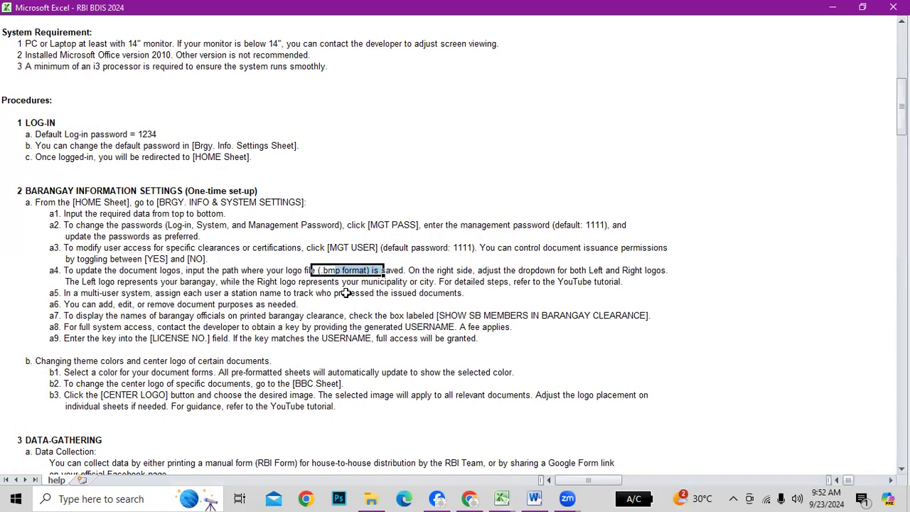
{"action": "left_click", "coordinate": [139, 499]}
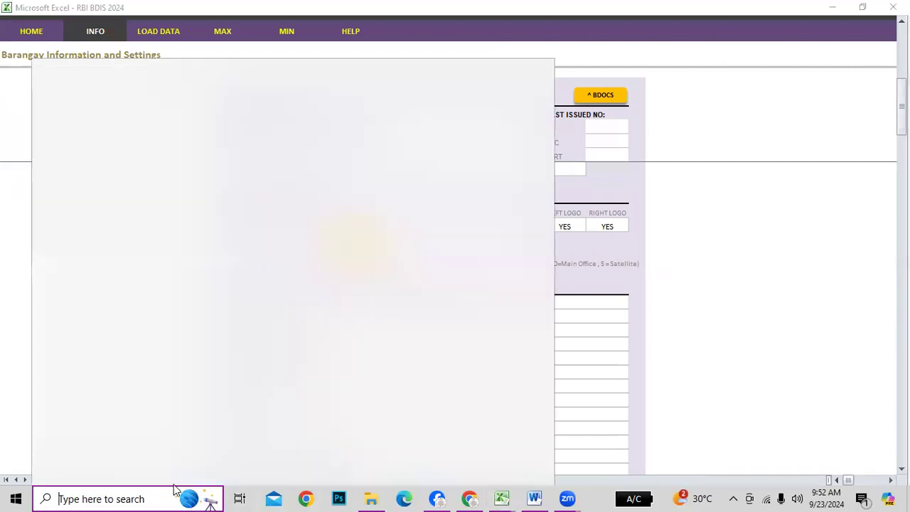
Search the taskbar for logo1 and open its file location
{"action": "type", "text": "log"}
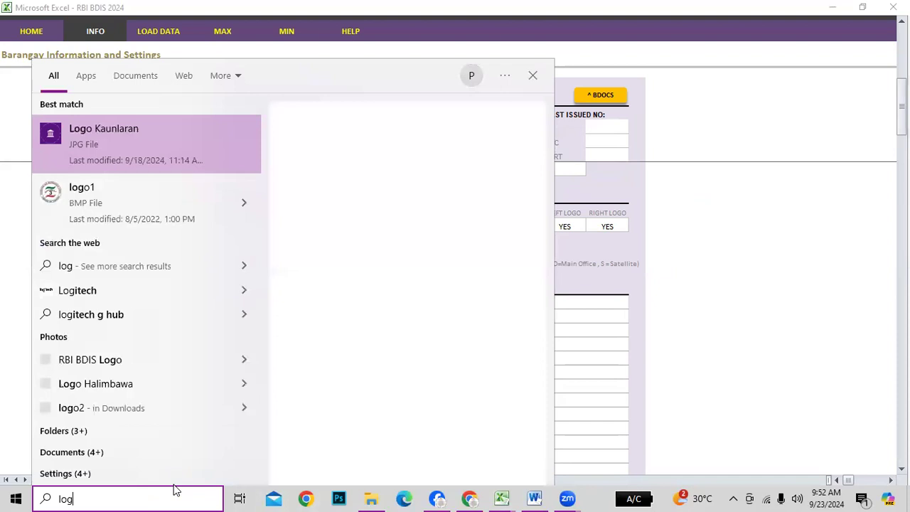
{"action": "key", "text": "BackSpace"}
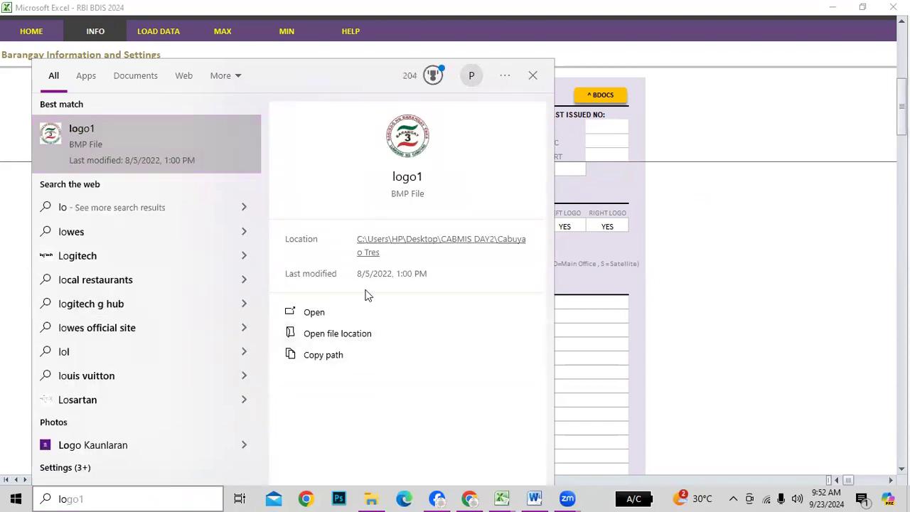
{"action": "left_click", "coordinate": [326, 332]}
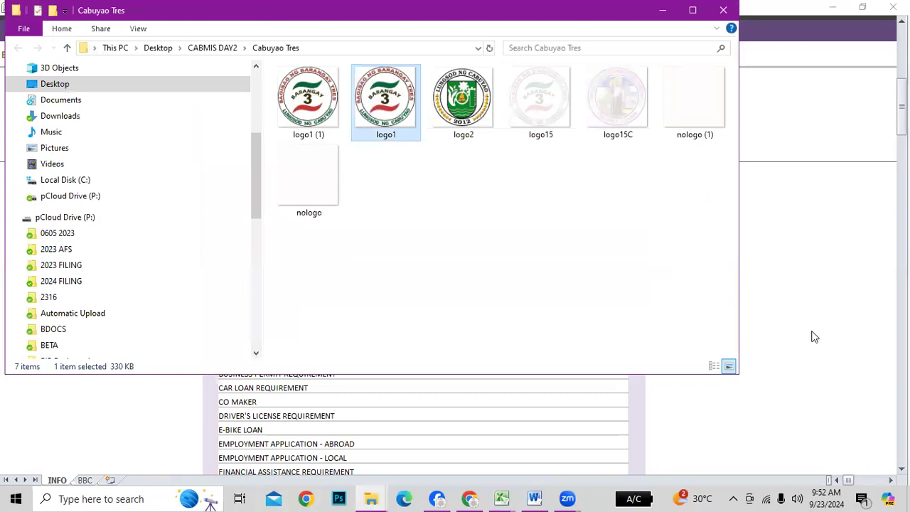
Inspect the logo2, nologo and logo1 images in the Cabuyao Tres folder
{"action": "left_click", "coordinate": [508, 274]}
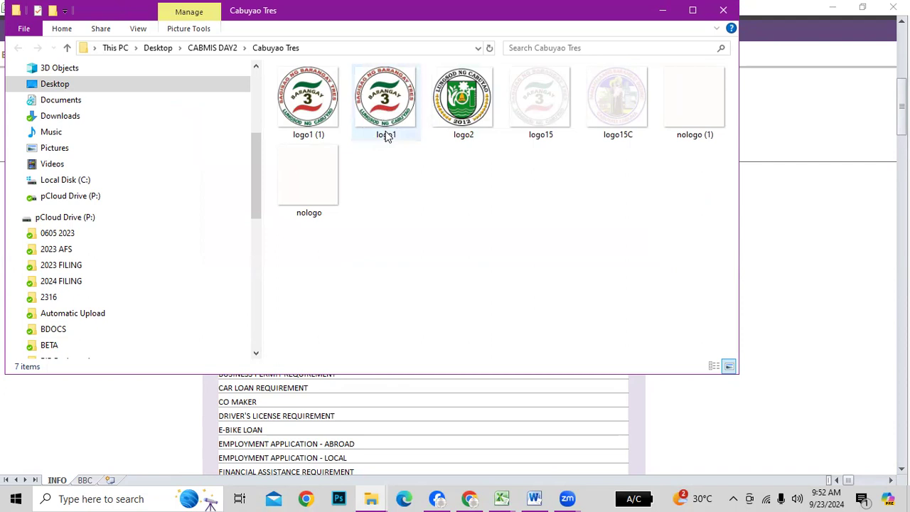
{"action": "left_click", "coordinate": [464, 114]}
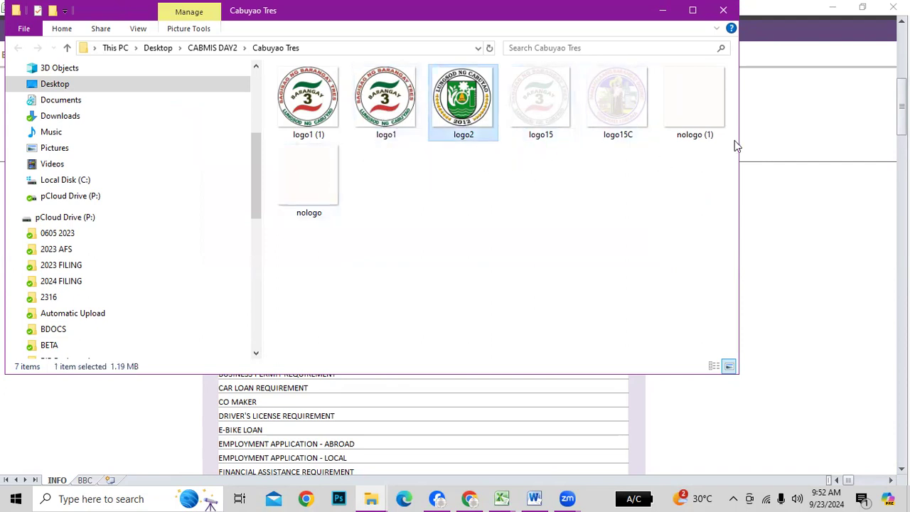
{"action": "left_click", "coordinate": [328, 196]}
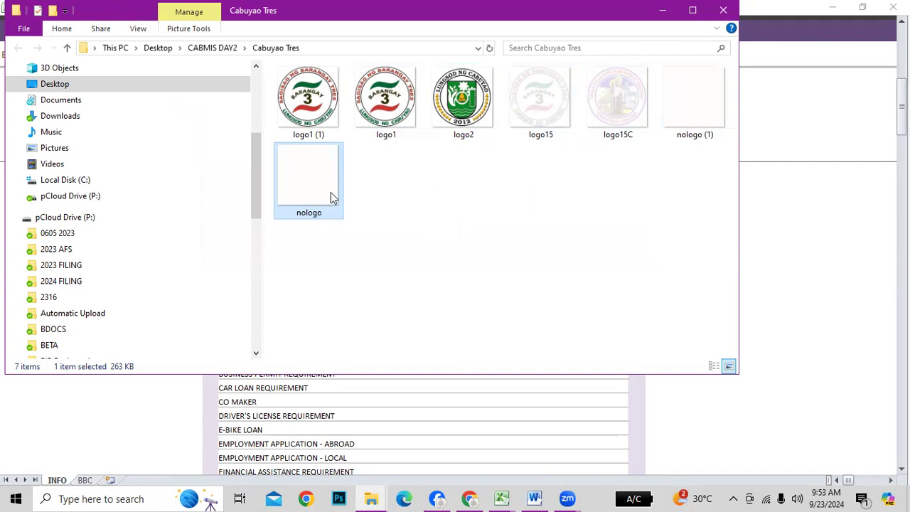
{"action": "left_click", "coordinate": [397, 116]}
{"action": "right_click", "coordinate": [396, 110]}
{"action": "left_click", "coordinate": [819, 263]}
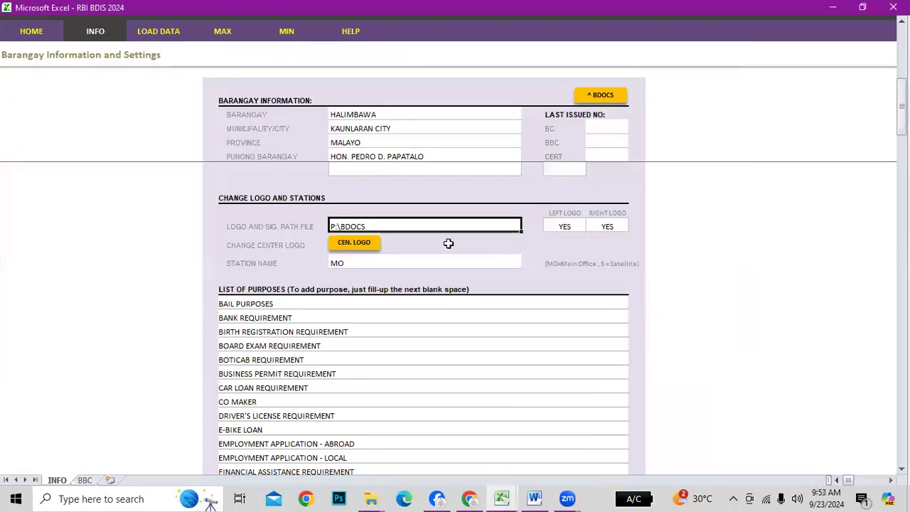
View the business clearance's CEN. LOGO sheet, return to INFO, then bring the Cabuyao Tres folder forward
{"action": "left_click", "coordinate": [370, 246]}
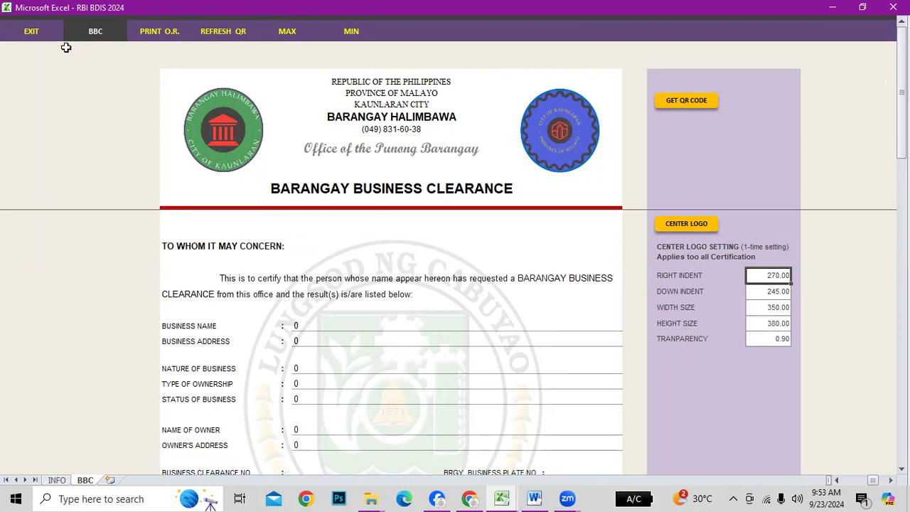
{"action": "left_click", "coordinate": [57, 480]}
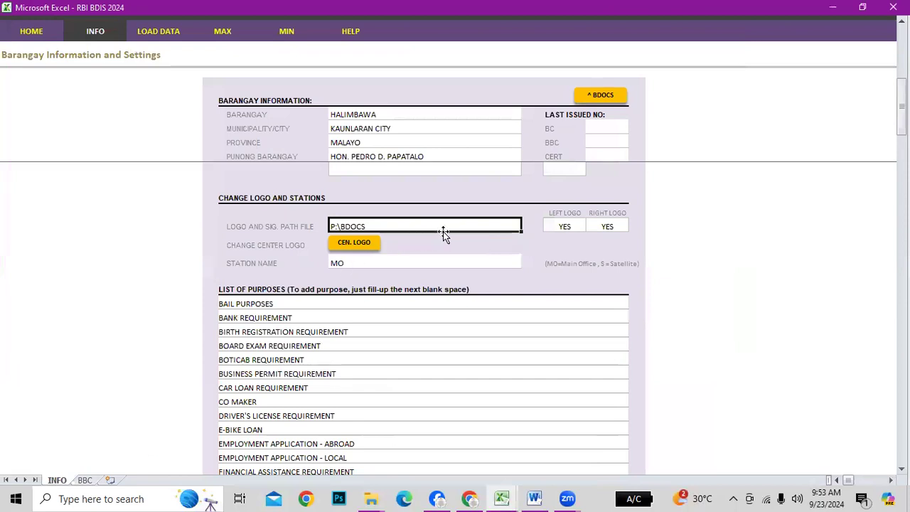
{"action": "key", "text": "alt+Tab"}
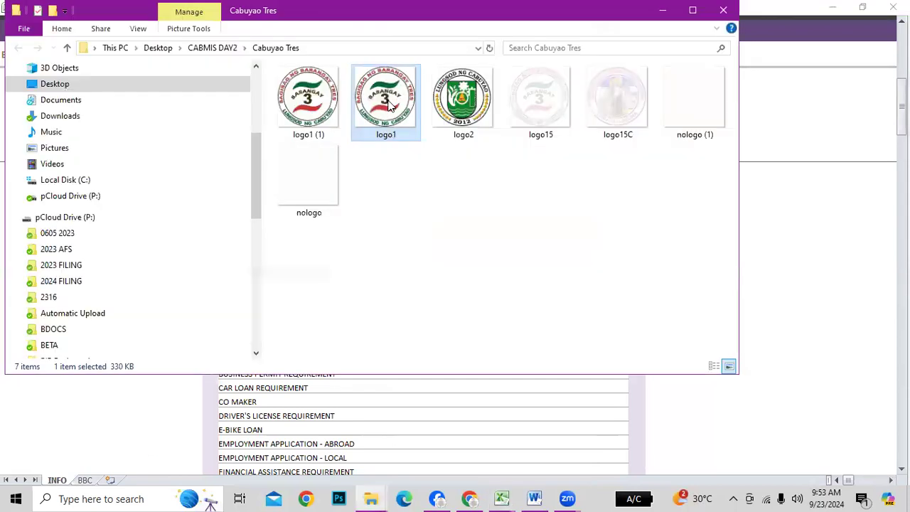
Highlight logo1's folder location in its Properties and return to the Excel workbook
{"action": "right_click", "coordinate": [390, 106]}
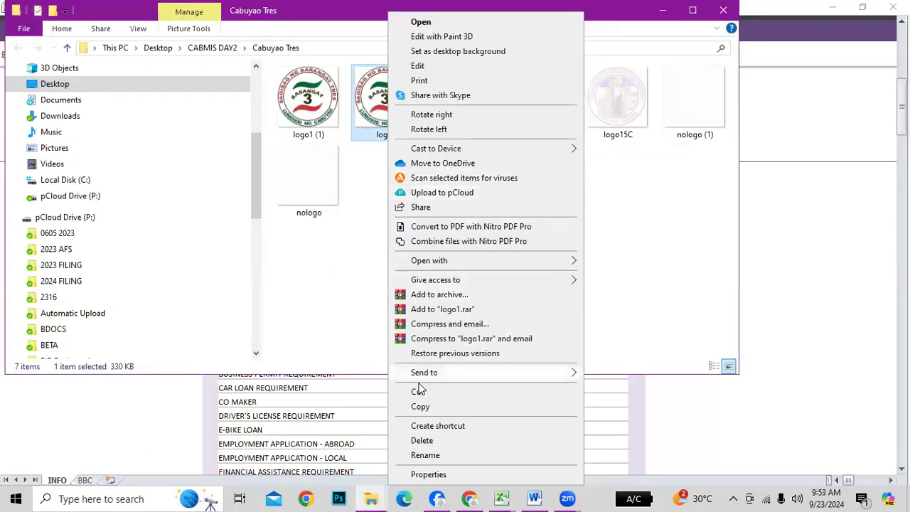
{"action": "left_click", "coordinate": [429, 475]}
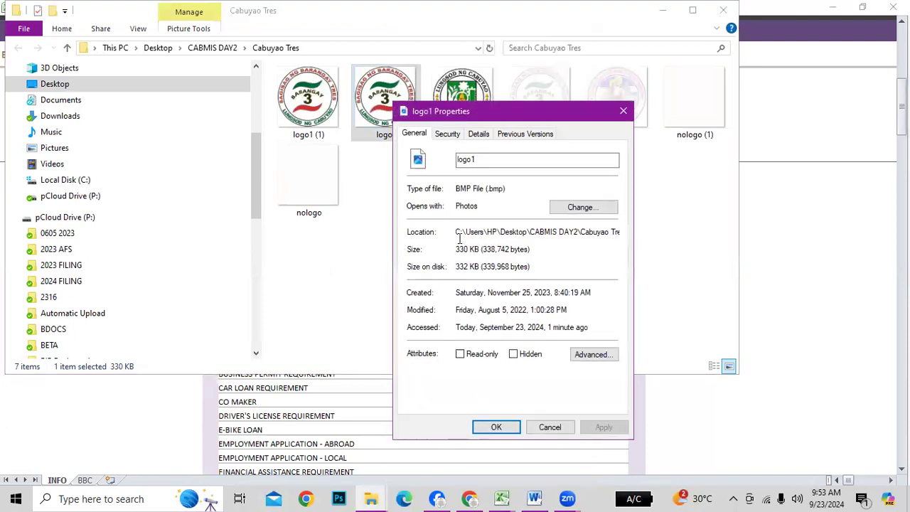
{"action": "left_click_drag", "start_coordinate": [457, 232], "coordinate": [631, 232]}
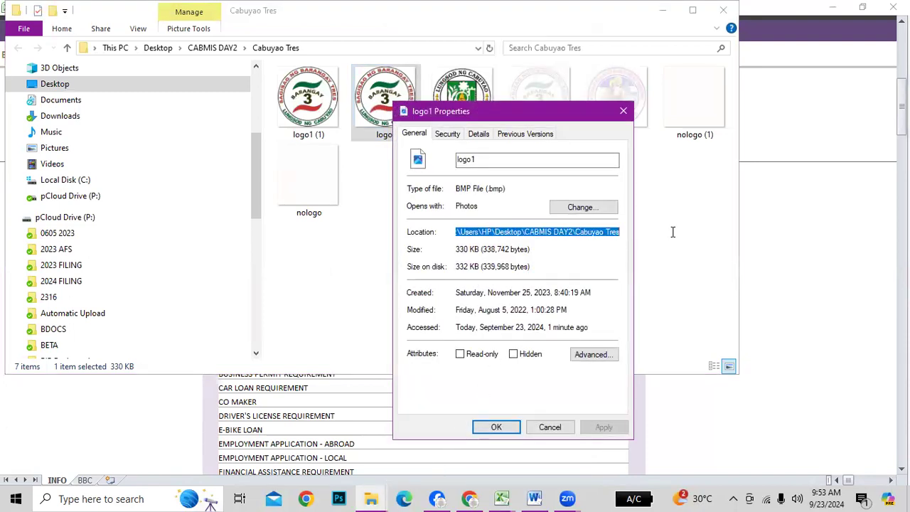
{"action": "left_click", "coordinate": [542, 430]}
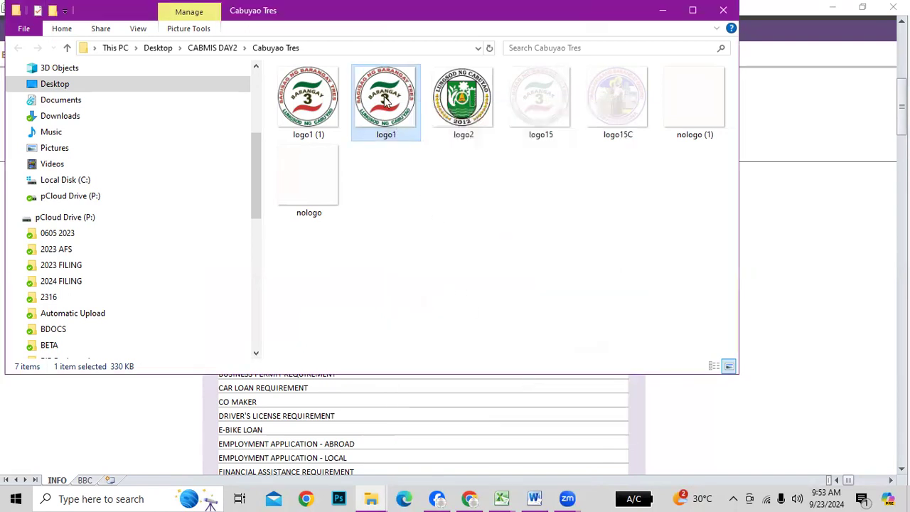
{"action": "right_click", "coordinate": [383, 98]}
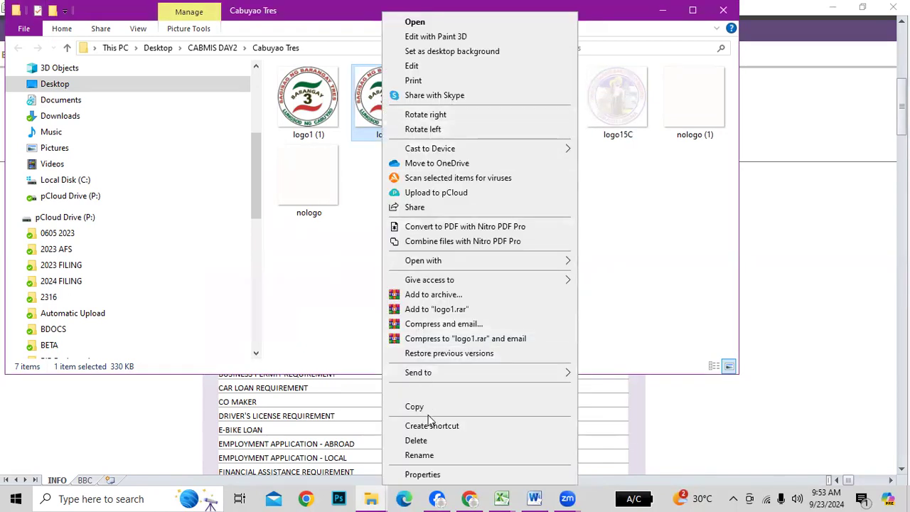
{"action": "left_click", "coordinate": [422, 475]}
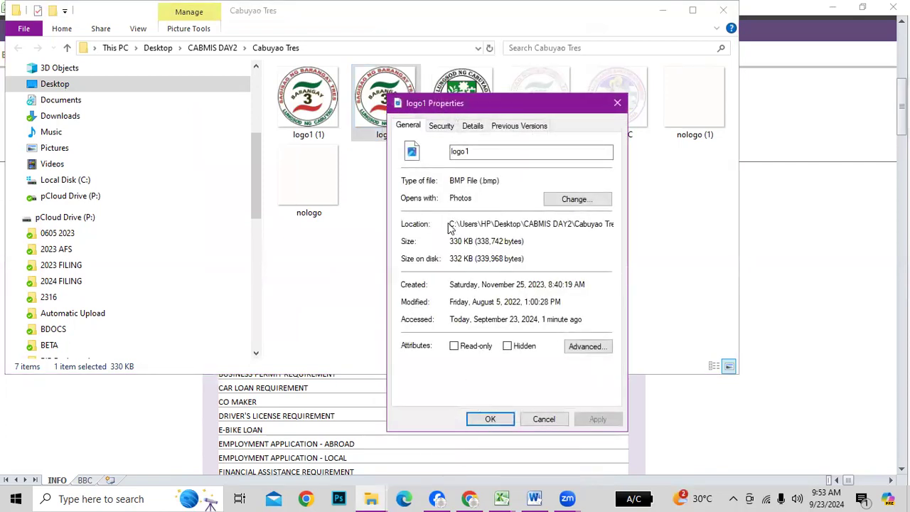
{"action": "left_click_drag", "start_coordinate": [450, 224], "coordinate": [639, 225]}
{"action": "key", "text": "ctrl+c"}
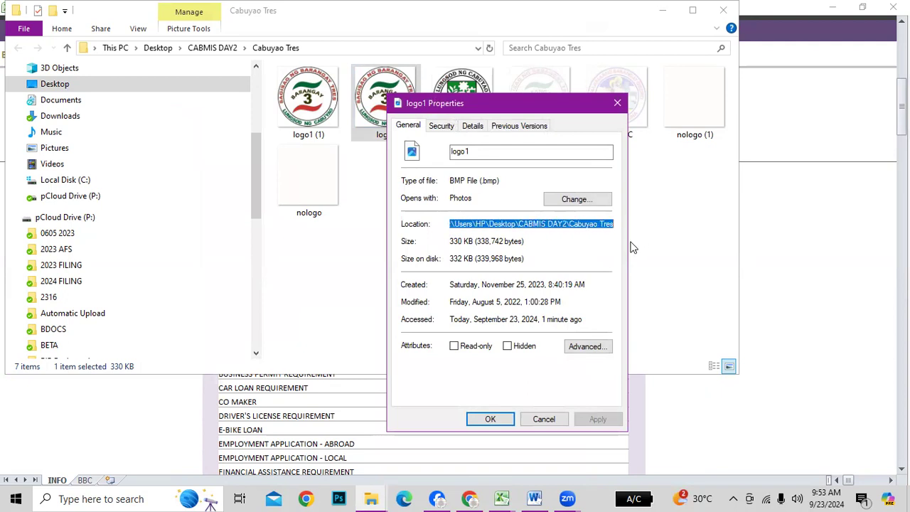
{"action": "left_click", "coordinate": [490, 421]}
{"action": "left_click", "coordinate": [463, 424]}
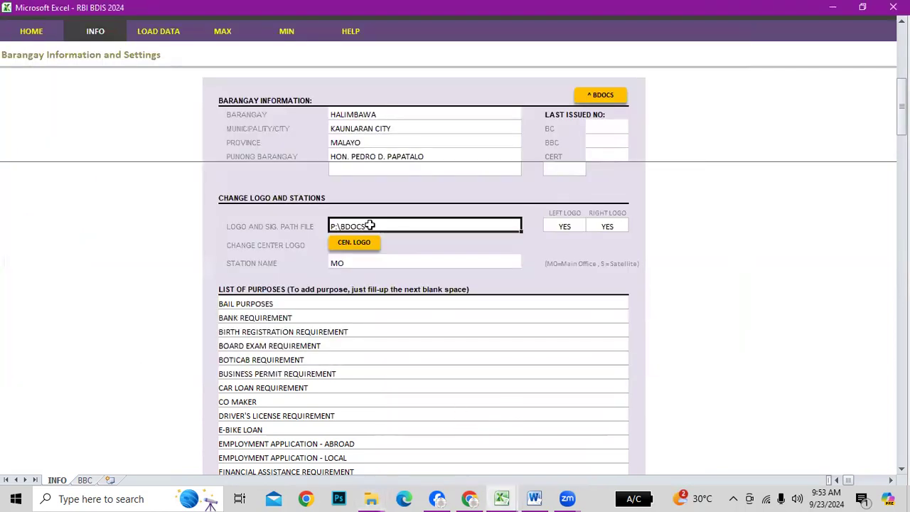
Replace the P:\BDOCS logo path with the pasted CABMIS DAY2\Cabuyao Tres folder path
{"action": "key", "text": "Escape"}
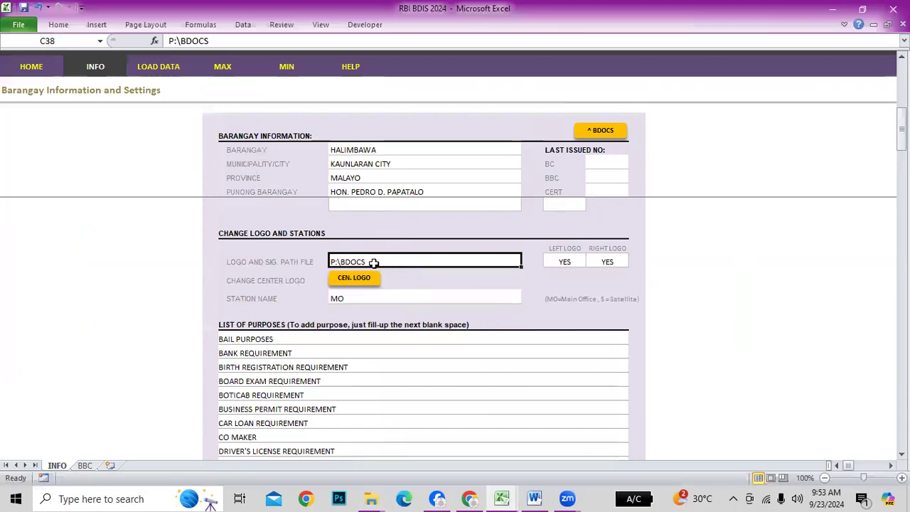
{"action": "left_click_drag", "start_coordinate": [214, 41], "coordinate": [162, 40]}
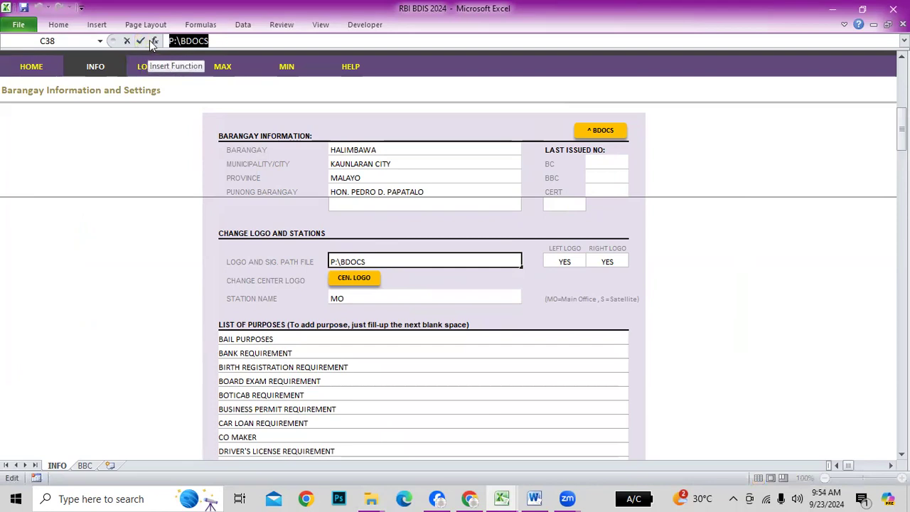
{"action": "key", "text": "ctrl+v"}
{"action": "key", "text": "Return"}
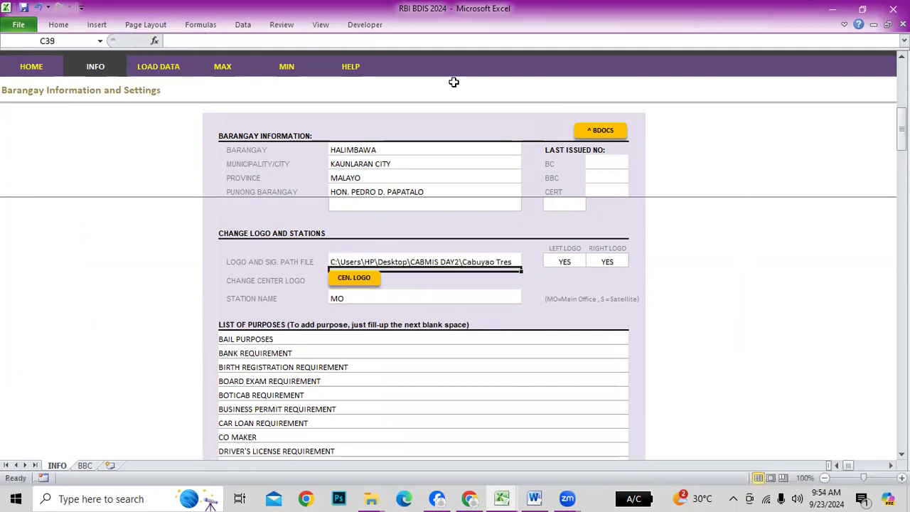
{"action": "left_click", "coordinate": [474, 262]}
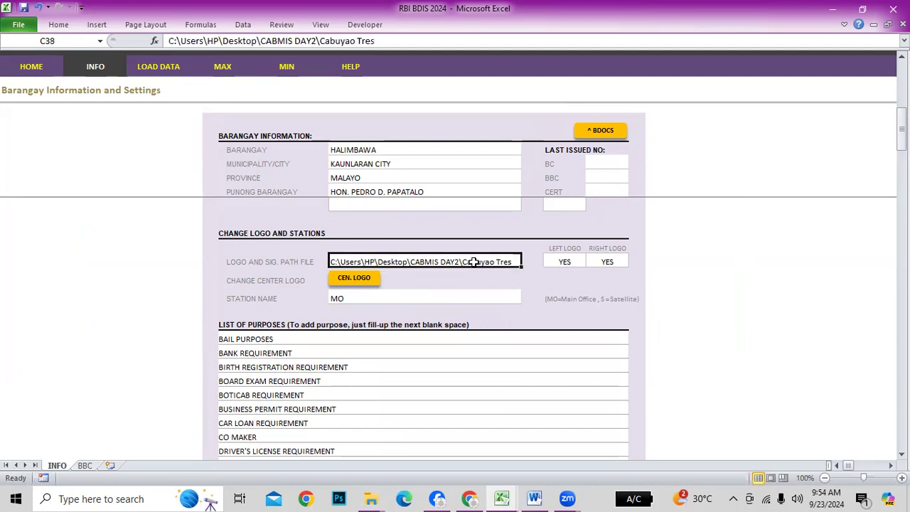
Toggle Left Logo and Right Logo to NO and back to YES
{"action": "left_click", "coordinate": [571, 262]}
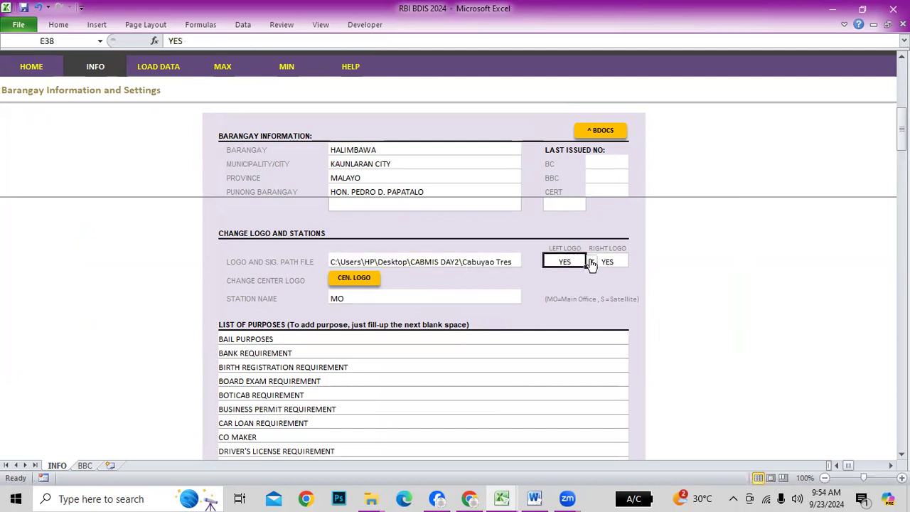
{"action": "left_click", "coordinate": [591, 263]}
{"action": "left_click", "coordinate": [569, 280]}
{"action": "left_click", "coordinate": [592, 261]}
{"action": "left_click", "coordinate": [574, 273]}
{"action": "left_click", "coordinate": [608, 262]}
{"action": "left_click", "coordinate": [633, 261]}
{"action": "left_click", "coordinate": [611, 281]}
{"action": "left_click", "coordinate": [633, 262]}
{"action": "left_click", "coordinate": [595, 271]}
{"action": "left_click", "coordinate": [730, 270]}
{"action": "left_click", "coordinate": [353, 277]}
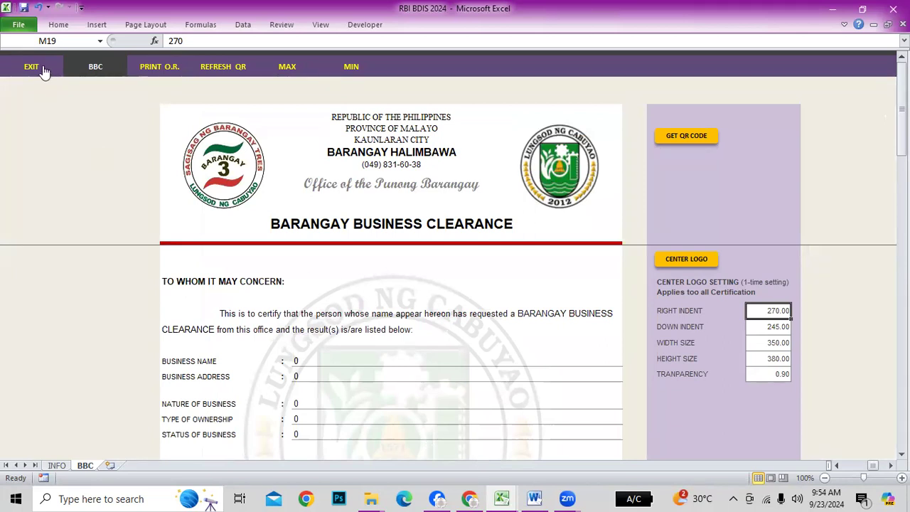
{"action": "scroll", "coordinate": [617, 368], "scroll_direction": "down", "scroll_amount": 3}
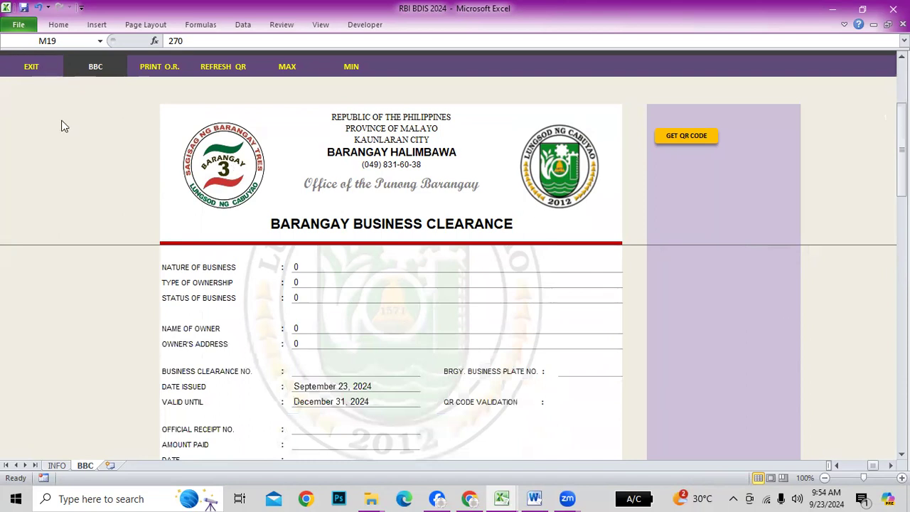
{"action": "scroll", "coordinate": [462, 321], "scroll_direction": "up", "scroll_amount": 3}
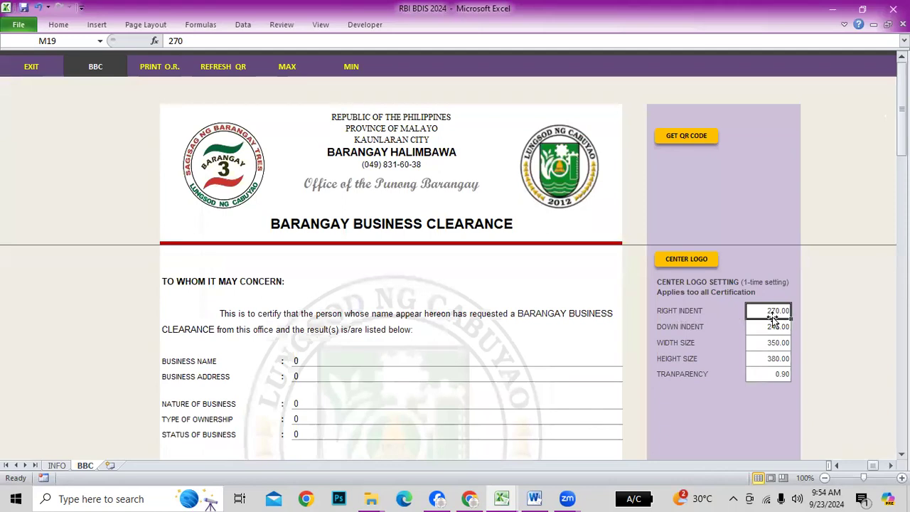
Reposition the CENTERLOGO watermark, checking its Right Indent value of 270
{"action": "left_click", "coordinate": [288, 330]}
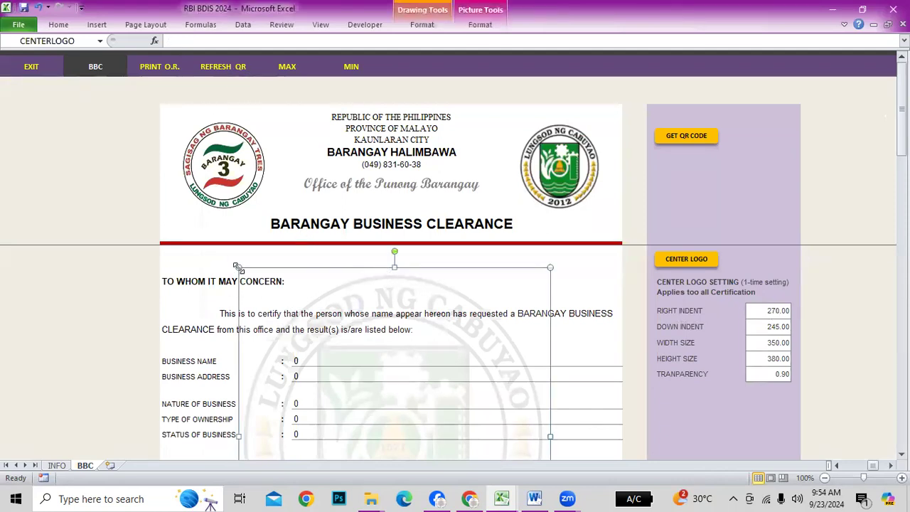
{"action": "left_click", "coordinate": [773, 311]}
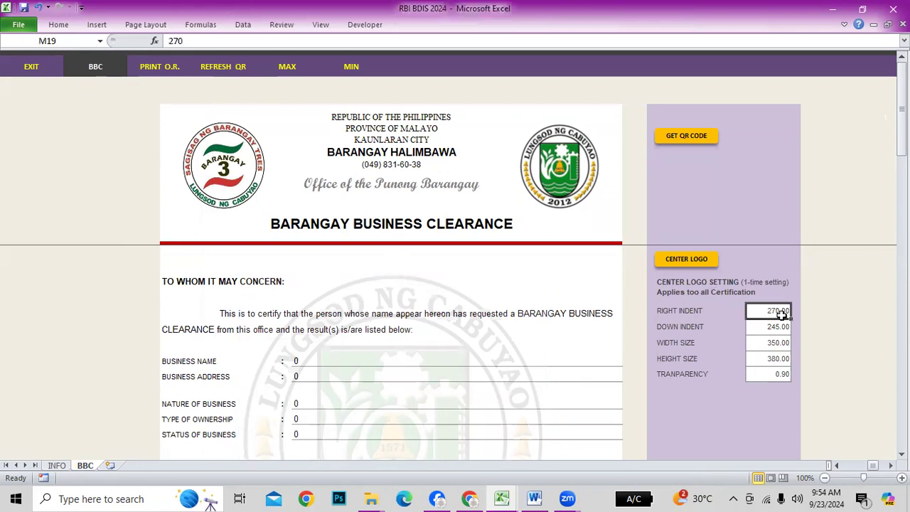
{"action": "left_click", "coordinate": [338, 287]}
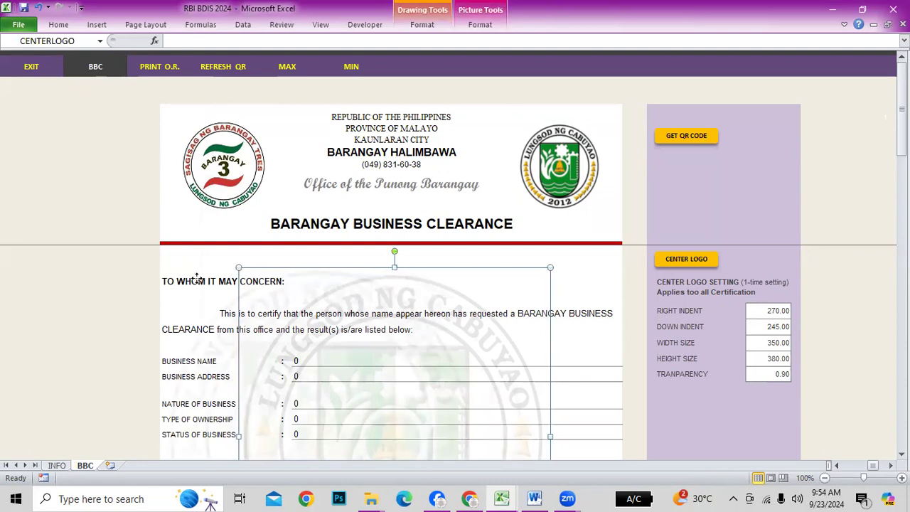
{"action": "left_click_drag", "start_coordinate": [270, 283], "coordinate": [202, 283]}
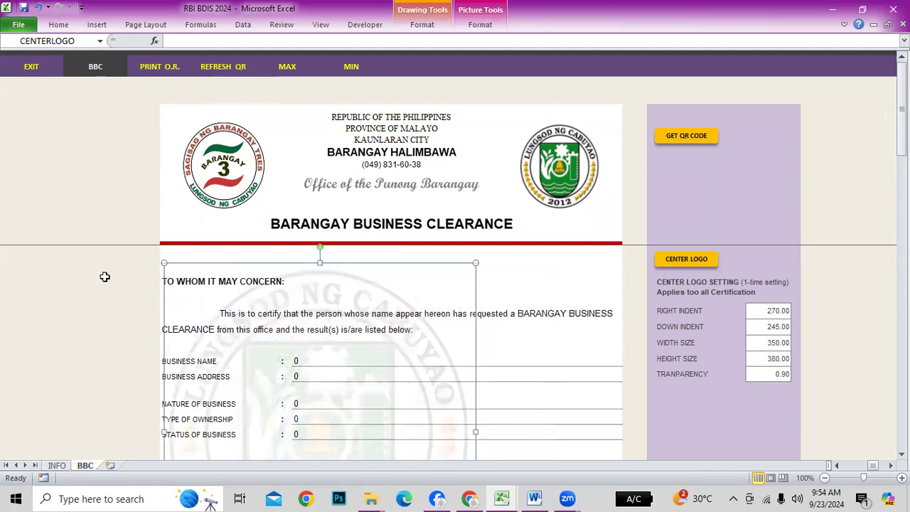
{"action": "left_click_drag", "start_coordinate": [318, 310], "coordinate": [399, 305]}
{"action": "left_click", "coordinate": [601, 284]}
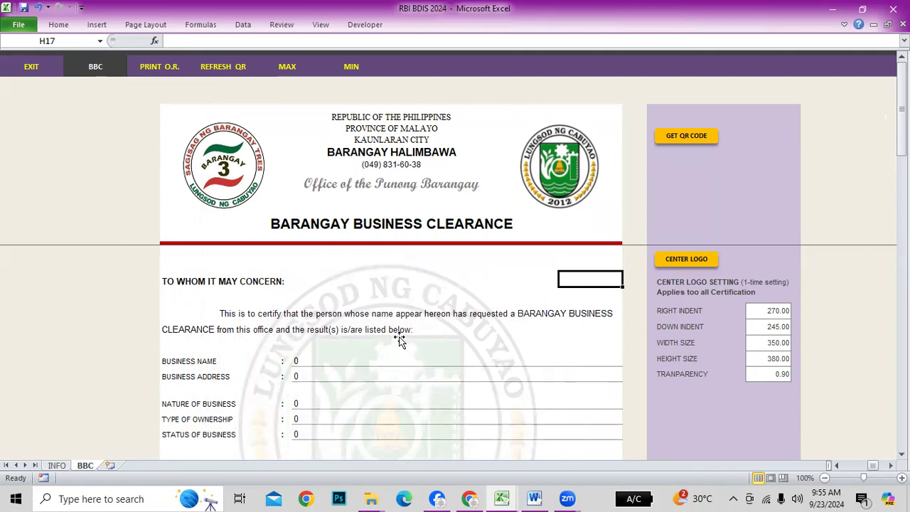
{"action": "left_click", "coordinate": [418, 352]}
{"action": "left_click_drag", "start_coordinate": [402, 365], "coordinate": [411, 361]}
{"action": "left_click", "coordinate": [622, 283]}
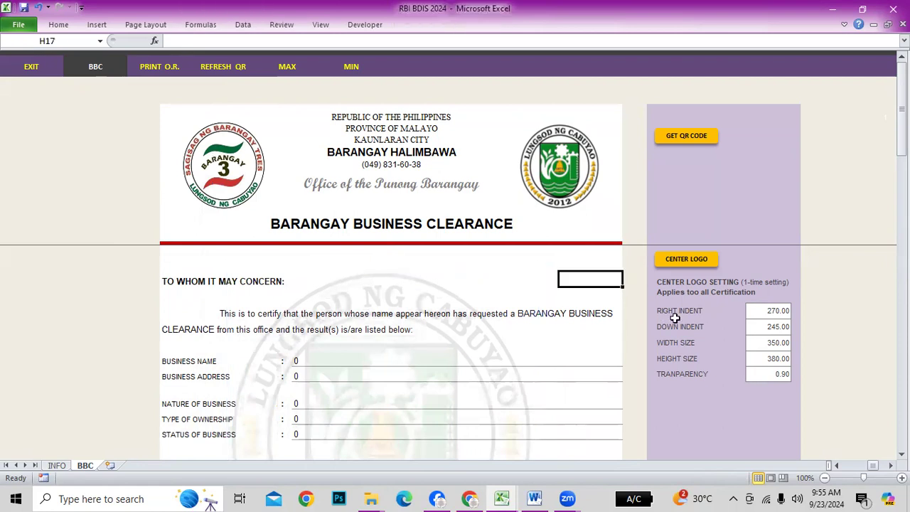
Review Down Indent 245, width 350, height 380 and transparency 0.90, then start the CENTER LOGO replacement
{"action": "left_click", "coordinate": [767, 329]}
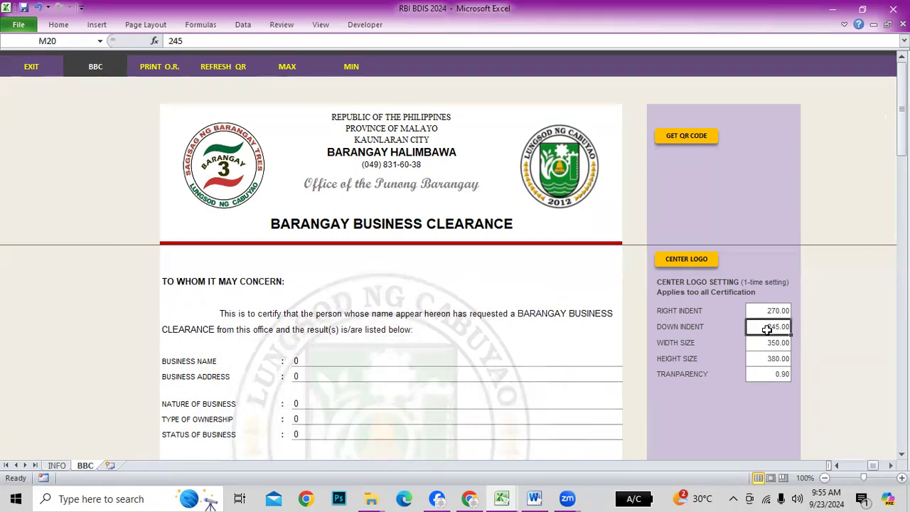
{"action": "left_click", "coordinate": [370, 338]}
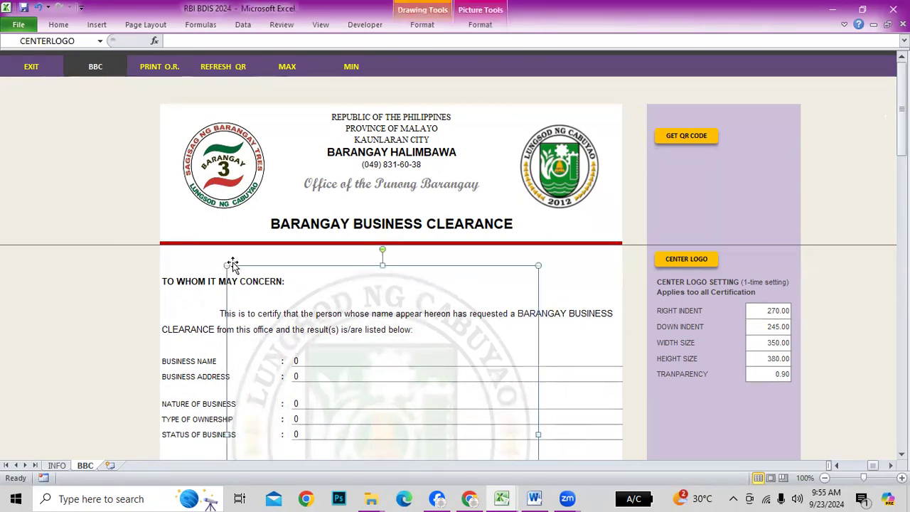
{"action": "left_click", "coordinate": [767, 345]}
{"action": "left_click", "coordinate": [422, 333]}
{"action": "left_click", "coordinate": [780, 360]}
{"action": "scroll", "coordinate": [504, 377], "scroll_direction": "down", "scroll_amount": 3}
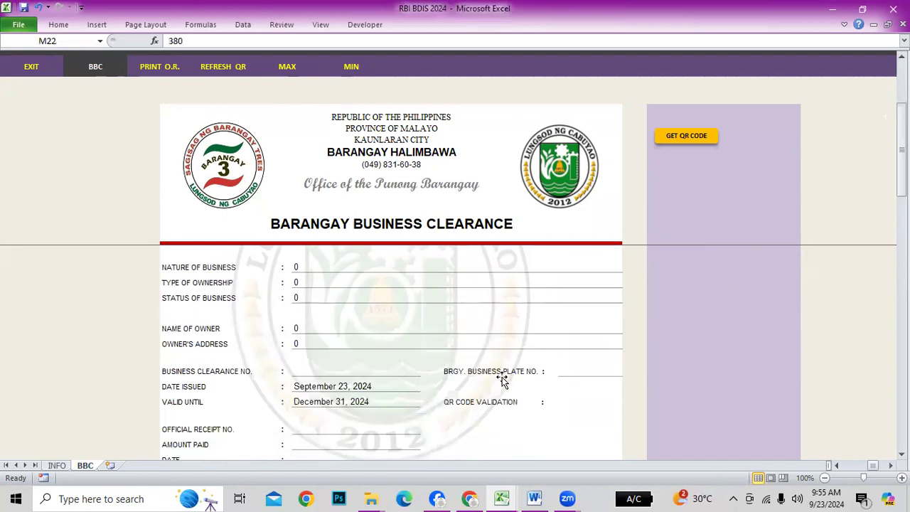
{"action": "left_click", "coordinate": [460, 320]}
{"action": "scroll", "coordinate": [498, 348], "scroll_direction": "up", "scroll_amount": 3}
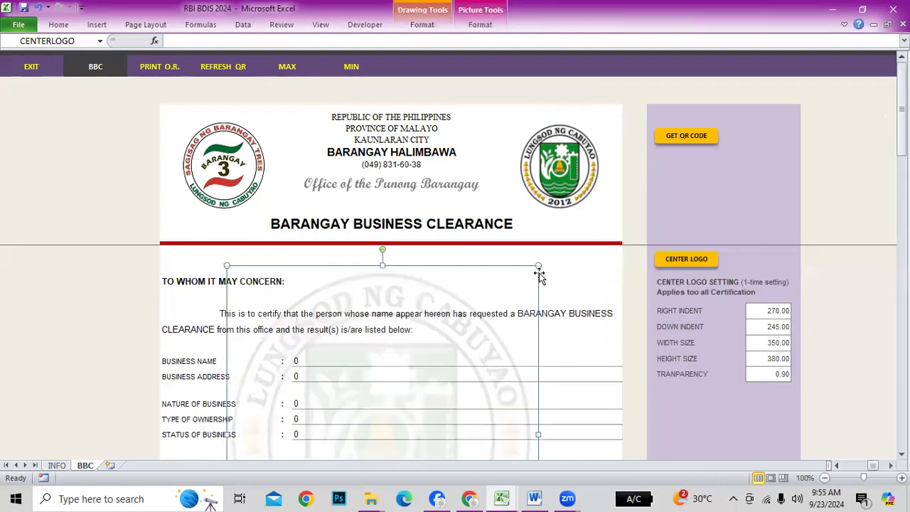
{"action": "scroll", "coordinate": [526, 359], "scroll_direction": "down", "scroll_amount": 5}
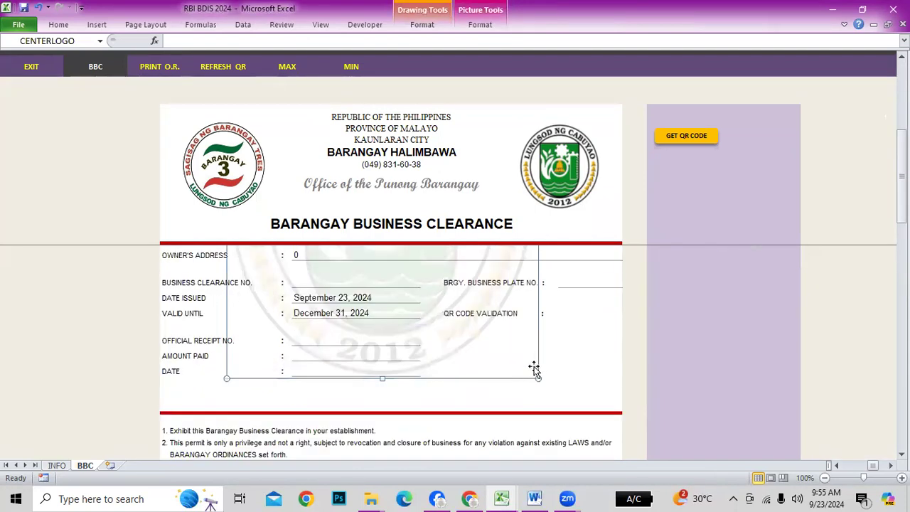
{"action": "scroll", "coordinate": [673, 377], "scroll_direction": "up", "scroll_amount": 3}
{"action": "scroll", "coordinate": [673, 377], "scroll_direction": "up", "scroll_amount": 3}
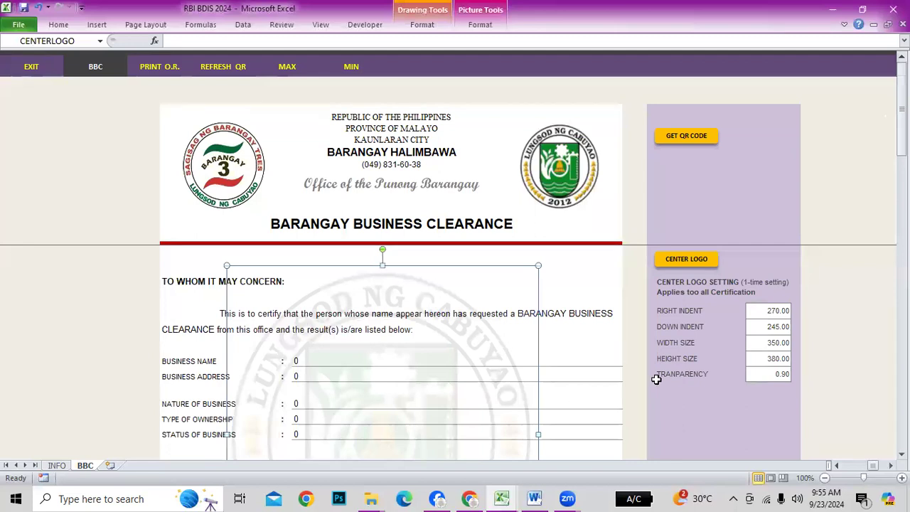
{"action": "left_click", "coordinate": [782, 373]}
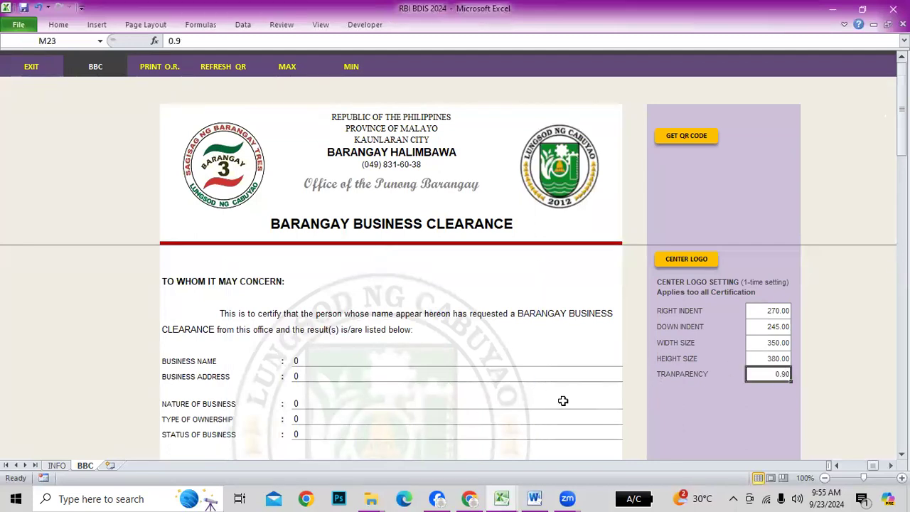
{"action": "left_click", "coordinate": [411, 372]}
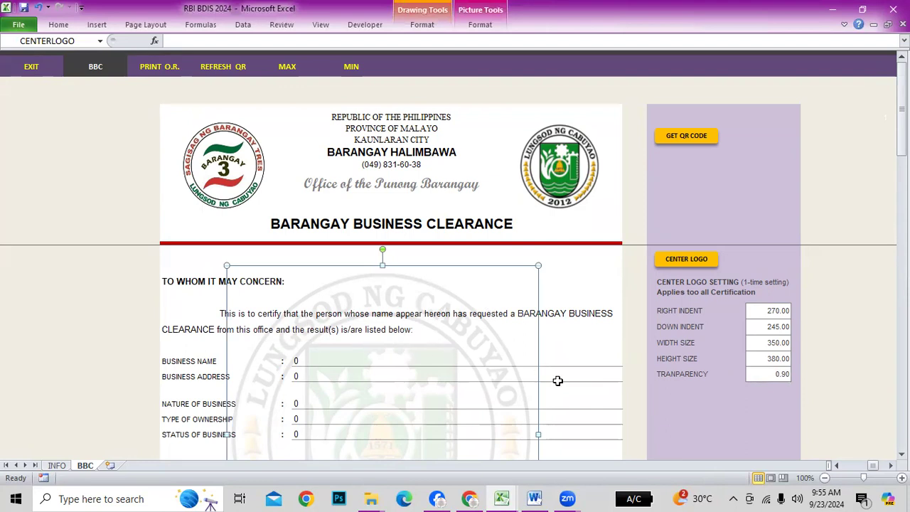
{"action": "scroll", "coordinate": [558, 380], "scroll_direction": "down", "scroll_amount": 2}
{"action": "left_click", "coordinate": [806, 378]}
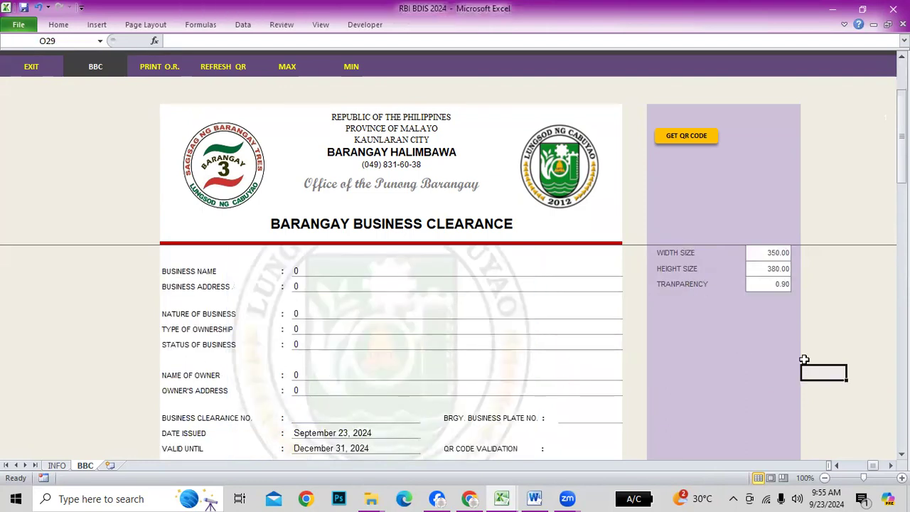
{"action": "scroll", "coordinate": [804, 358], "scroll_direction": "up", "scroll_amount": 2}
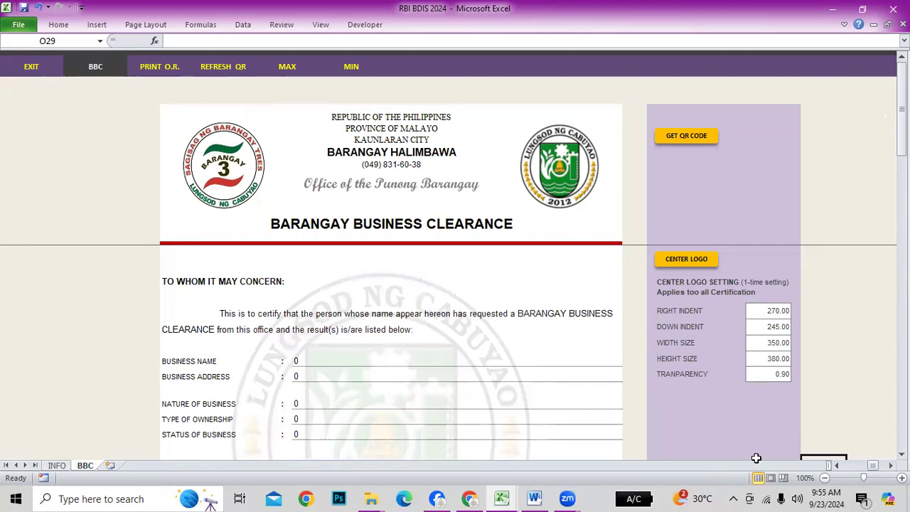
{"action": "left_click", "coordinate": [783, 375]}
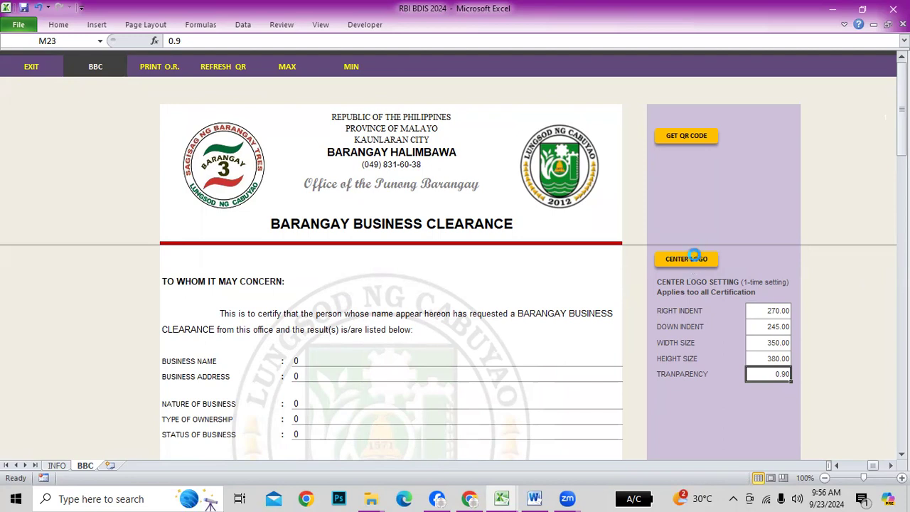
{"action": "left_click", "coordinate": [687, 259]}
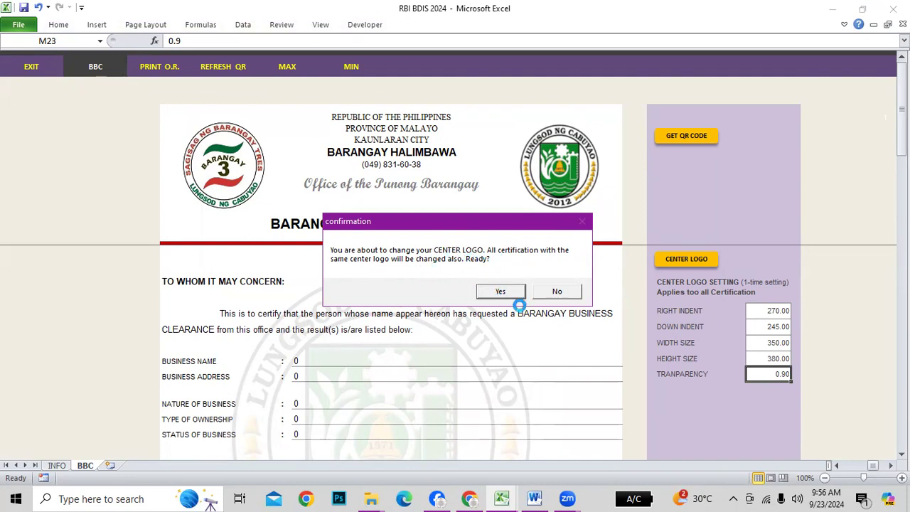
Replace the center logo on all certifications with logo2 from the Pictures folder
{"action": "left_click", "coordinate": [501, 292]}
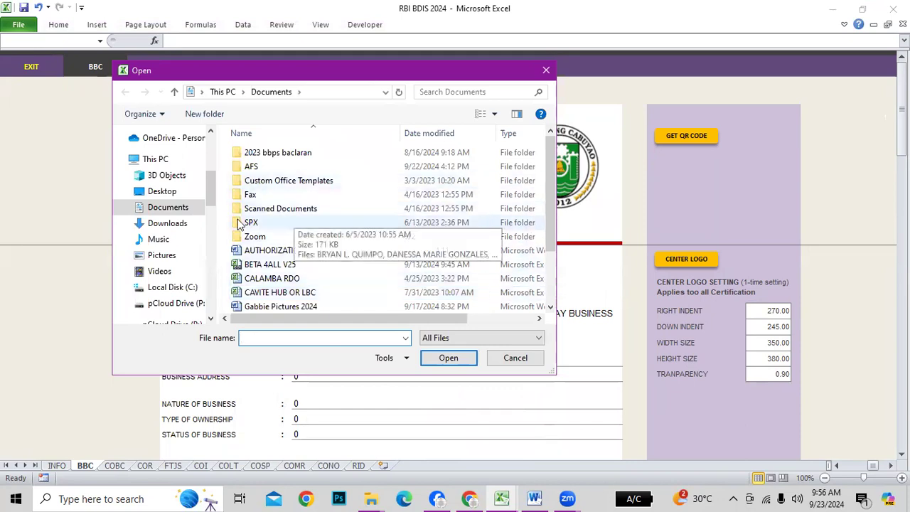
{"action": "scroll", "coordinate": [164, 198], "scroll_direction": "up", "scroll_amount": 3}
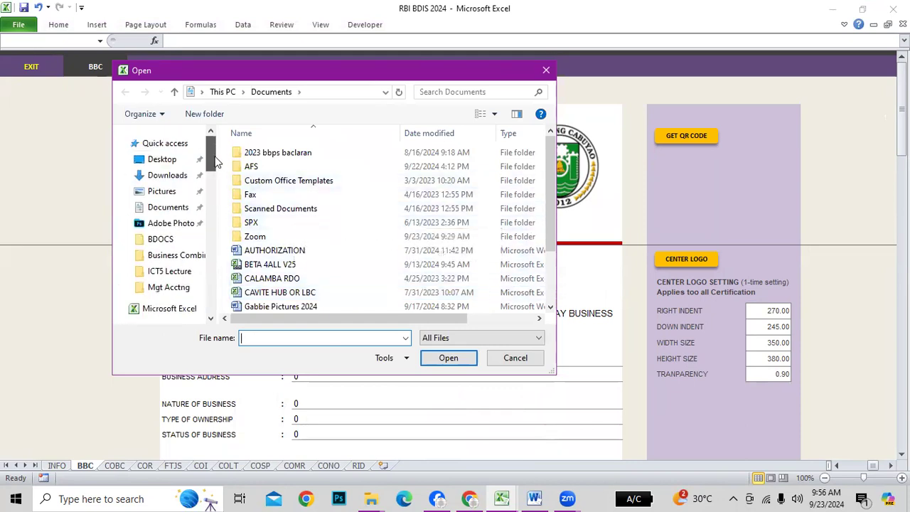
{"action": "left_click", "coordinate": [163, 194]}
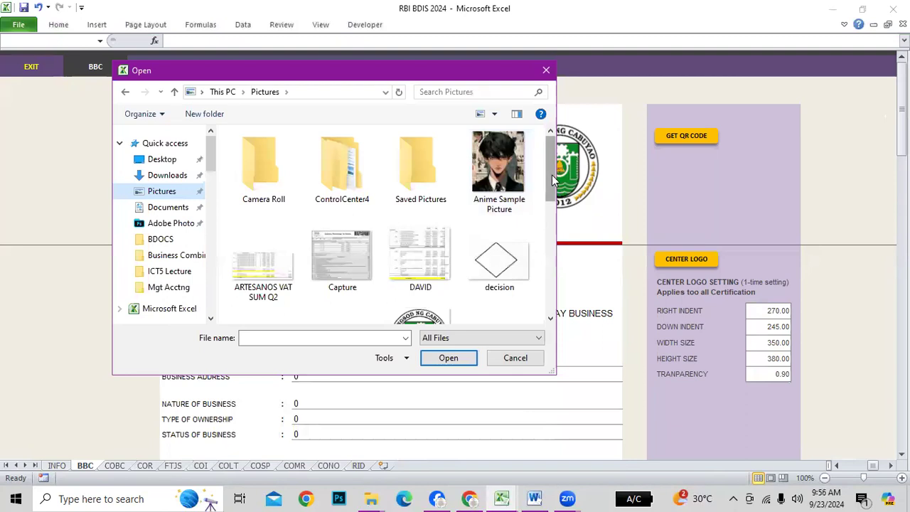
{"action": "scroll", "coordinate": [553, 180], "scroll_direction": "down", "scroll_amount": 2}
{"action": "left_click", "coordinate": [411, 253]}
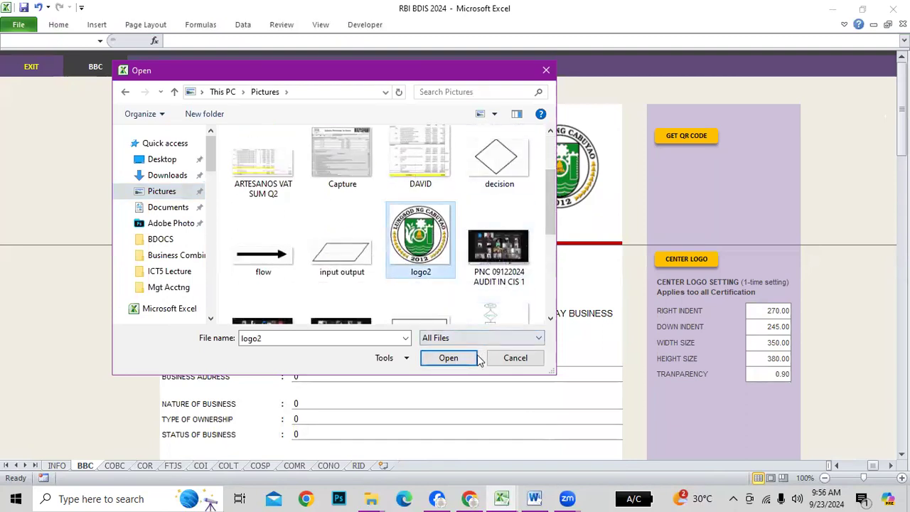
{"action": "left_click", "coordinate": [453, 358]}
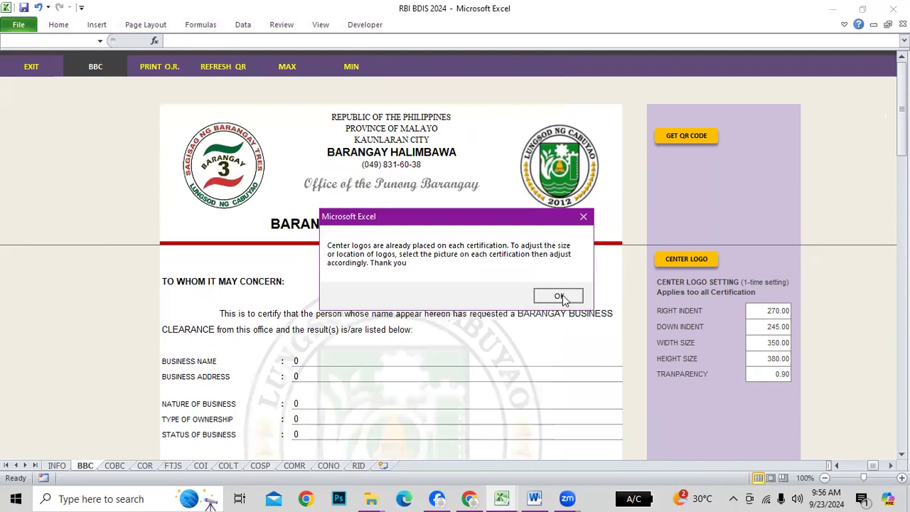
{"action": "left_click", "coordinate": [559, 295]}
Nudge the COBC building clearance's centre logo two steps left and one step down
{"action": "left_click", "coordinate": [441, 329]}
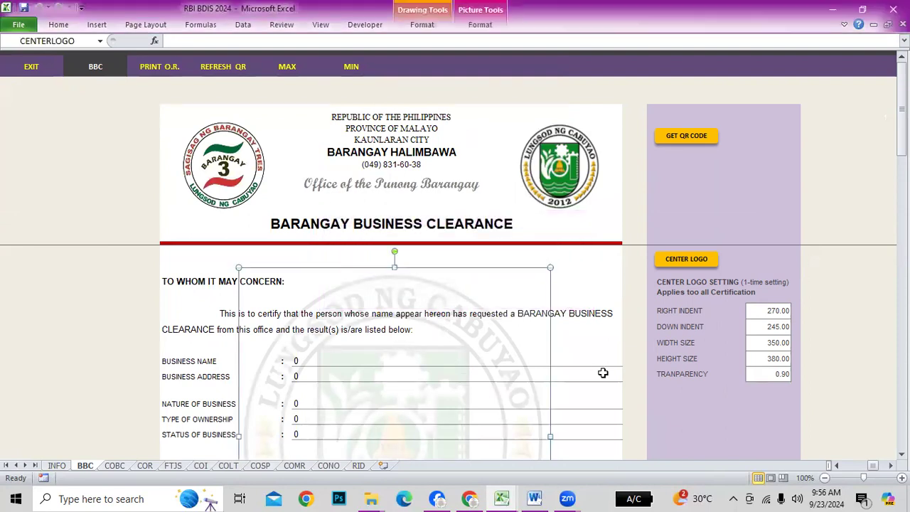
{"action": "scroll", "coordinate": [603, 373], "scroll_direction": "down", "scroll_amount": 3}
{"action": "scroll", "coordinate": [424, 396], "scroll_direction": "up", "scroll_amount": 2}
{"action": "scroll", "coordinate": [158, 456], "scroll_direction": "up", "scroll_amount": 1}
{"action": "left_click", "coordinate": [97, 364]}
{"action": "left_click", "coordinate": [113, 466]}
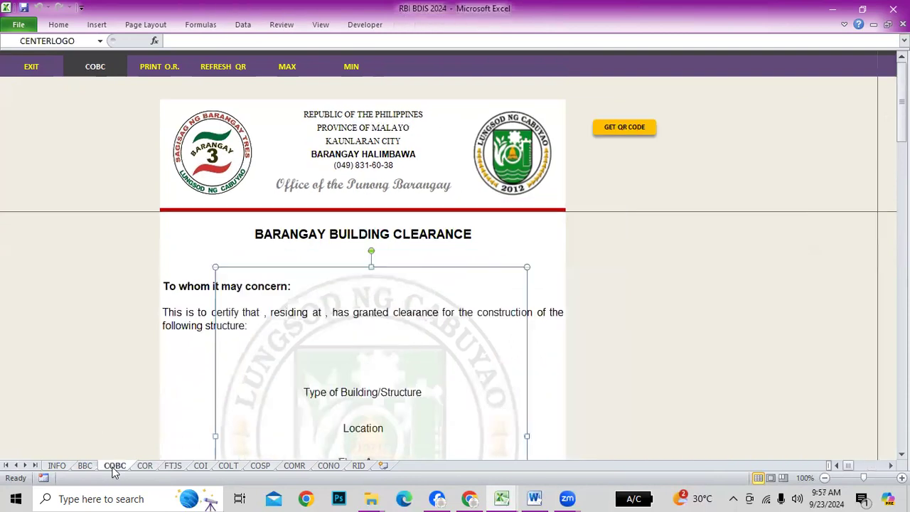
{"action": "scroll", "coordinate": [657, 354], "scroll_direction": "down", "scroll_amount": 1}
{"action": "scroll", "coordinate": [634, 358], "scroll_direction": "up", "scroll_amount": 1}
{"action": "scroll", "coordinate": [466, 423], "scroll_direction": "down", "scroll_amount": 1}
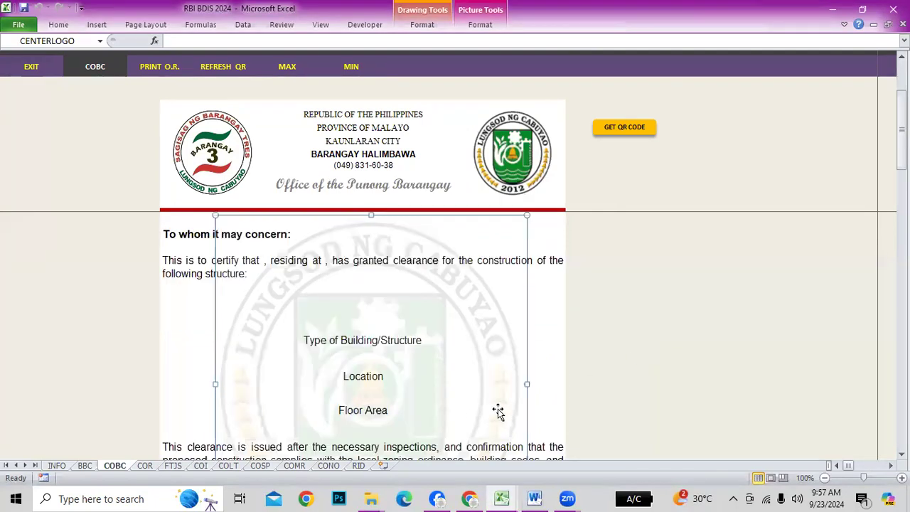
{"action": "key", "text": "Left"}
{"action": "key", "text": "Left"}
{"action": "key", "text": "Left"}
{"action": "key", "text": "Left"}
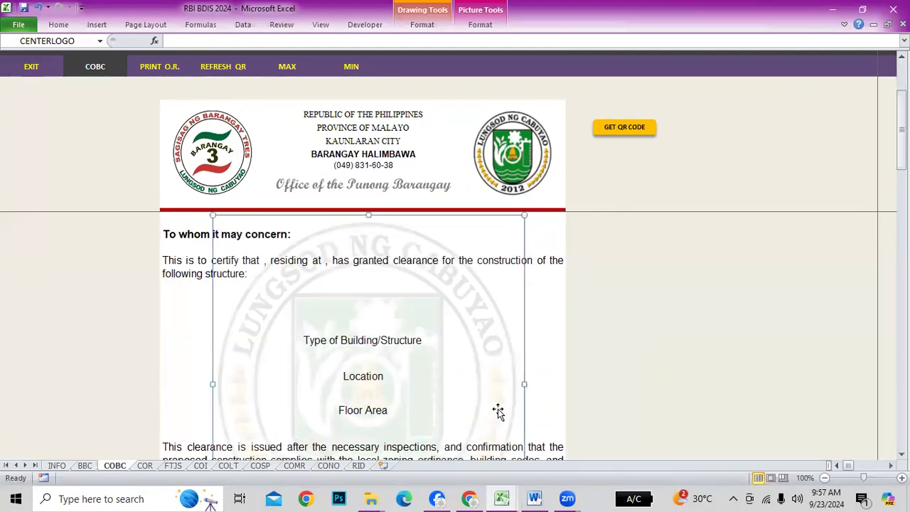
{"action": "key", "text": "Left"}
{"action": "key", "text": "Left"}
{"action": "key", "text": "Left"}
{"action": "key", "text": "Down"}
{"action": "key", "text": "Down"}
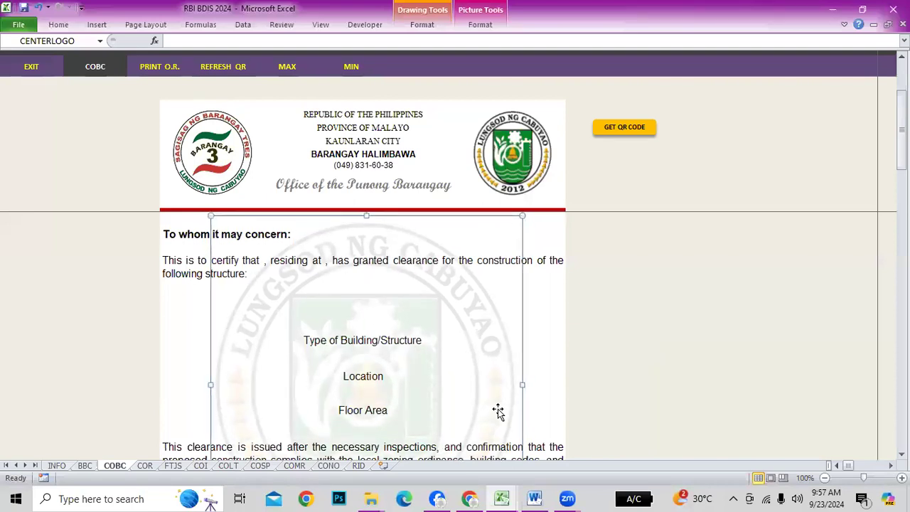
{"action": "left_click", "coordinate": [629, 386]}
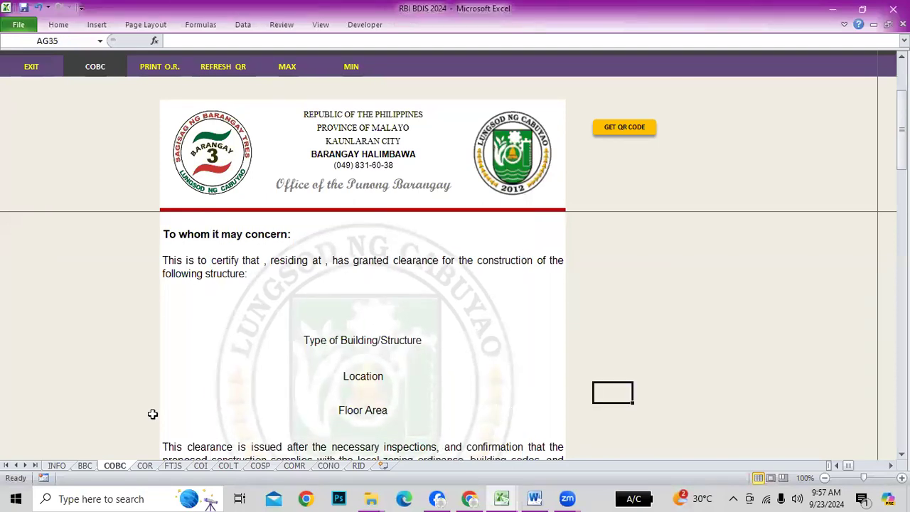
Shift the centre logo one step left on the COR, FTJS and COI sheets
{"action": "left_click", "coordinate": [144, 465]}
{"action": "scroll", "coordinate": [671, 380], "scroll_direction": "down", "scroll_amount": 3}
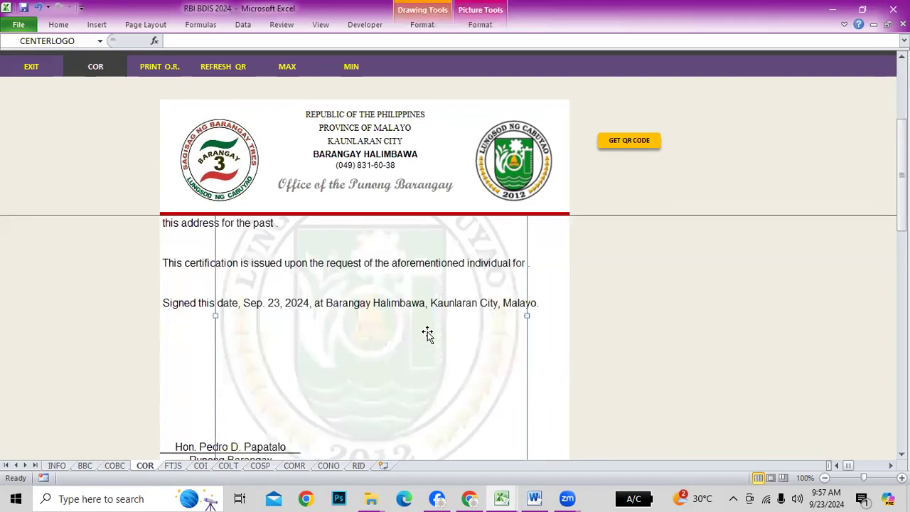
{"action": "scroll", "coordinate": [427, 334], "scroll_direction": "up", "scroll_amount": 3}
{"action": "key", "text": "Left"}
{"action": "key", "text": "Left"}
{"action": "key", "text": "Left"}
{"action": "key", "text": "Left"}
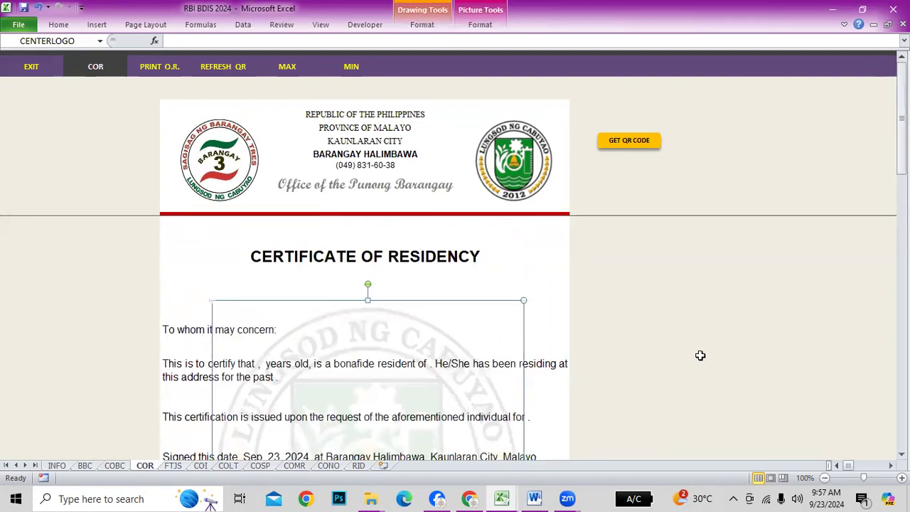
{"action": "scroll", "coordinate": [264, 437], "scroll_direction": "down", "scroll_amount": 3}
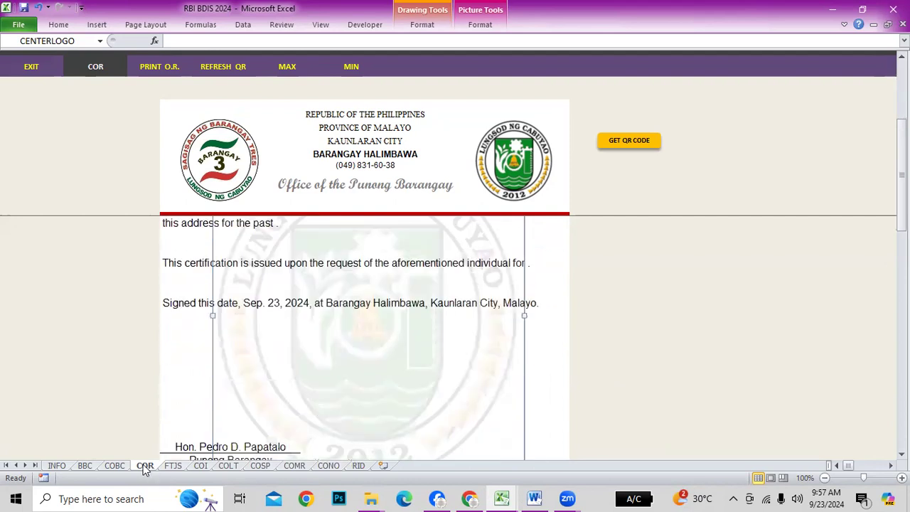
{"action": "left_click", "coordinate": [173, 466]}
{"action": "key", "text": "Left"}
{"action": "key", "text": "Left"}
{"action": "key", "text": "Left"}
{"action": "key", "text": "Left"}
{"action": "key", "text": "Left"}
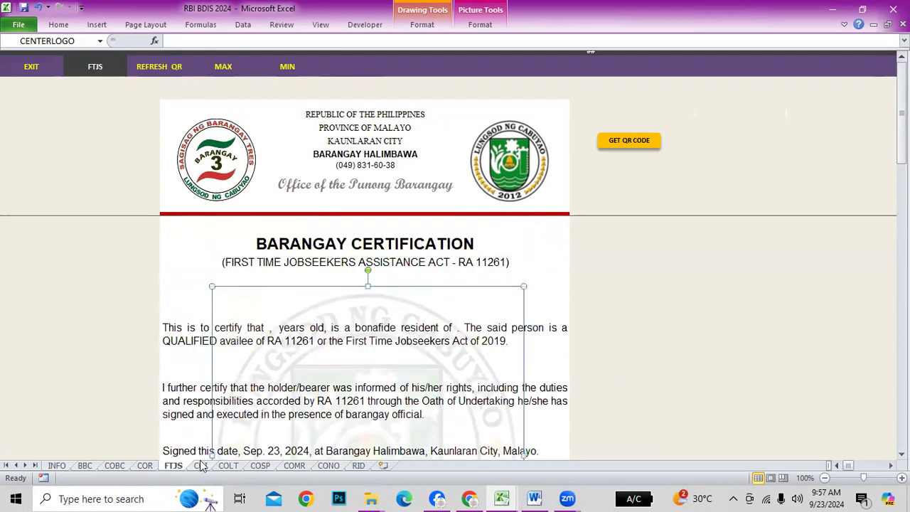
{"action": "left_click", "coordinate": [200, 465]}
{"action": "scroll", "coordinate": [555, 391], "scroll_direction": "down", "scroll_amount": 2}
{"action": "scroll", "coordinate": [555, 390], "scroll_direction": "up", "scroll_amount": 2}
{"action": "scroll", "coordinate": [548, 392], "scroll_direction": "down", "scroll_amount": 2}
{"action": "key", "text": "Left"}
{"action": "key", "text": "Left"}
{"action": "key", "text": "Left"}
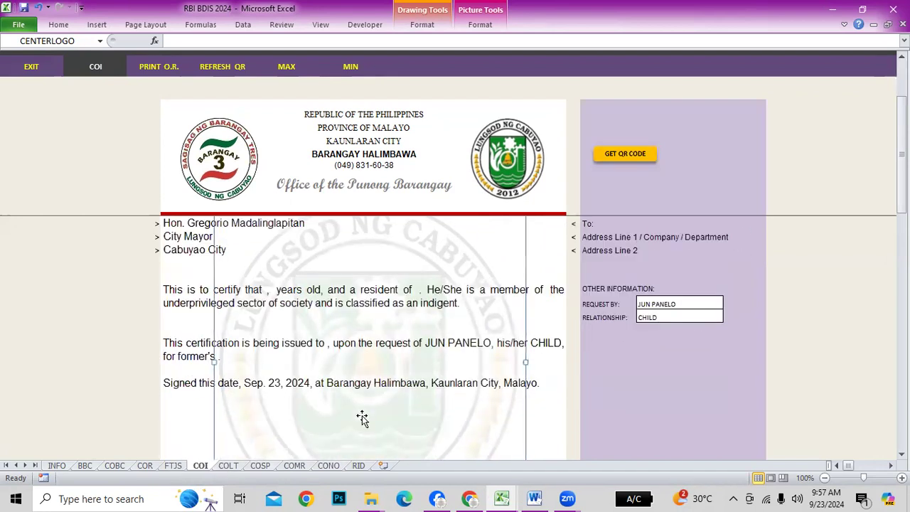
Shift the centre logo one step left on the COLT, COSP and CONO sheets, ending on RID
{"action": "left_click", "coordinate": [228, 466]}
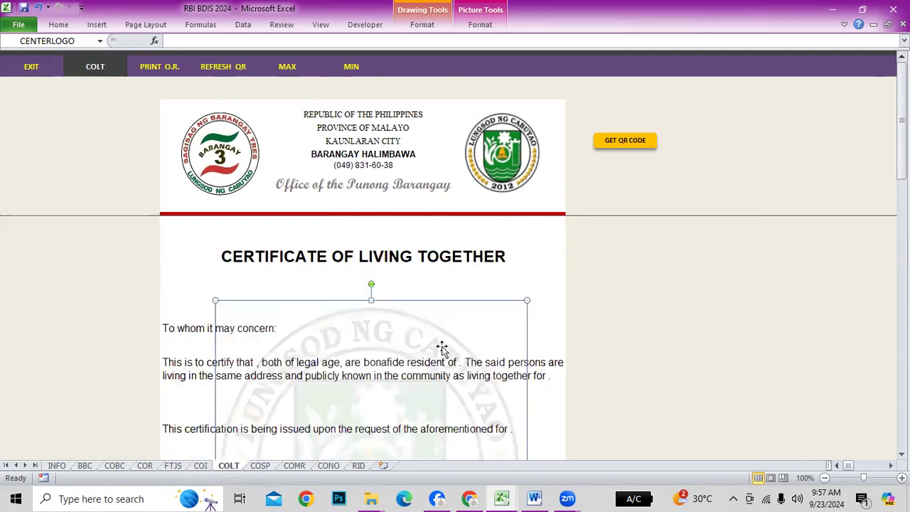
{"action": "key", "text": "Left"}
{"action": "key", "text": "Left"}
{"action": "key", "text": "Left"}
{"action": "key", "text": "Left"}
{"action": "key", "text": "Left"}
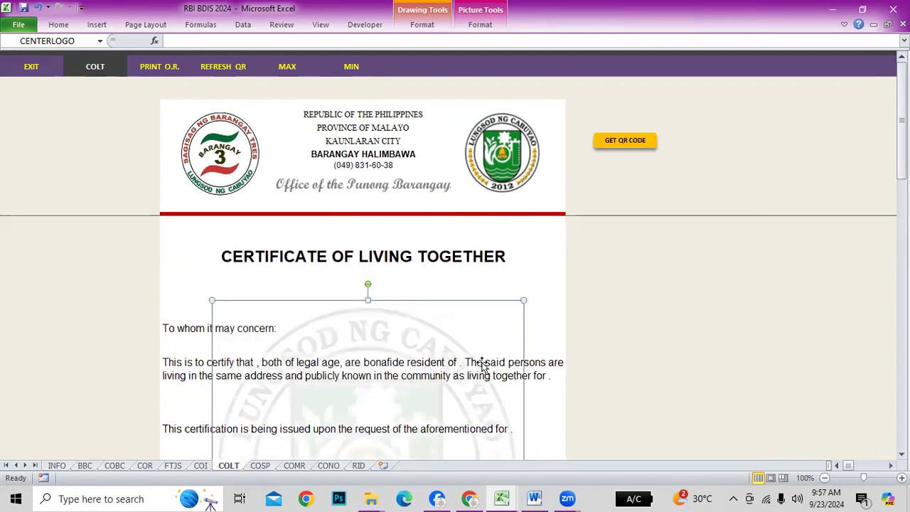
{"action": "left_click", "coordinate": [261, 466]}
{"action": "scroll", "coordinate": [431, 397], "scroll_direction": "down", "scroll_amount": 3}
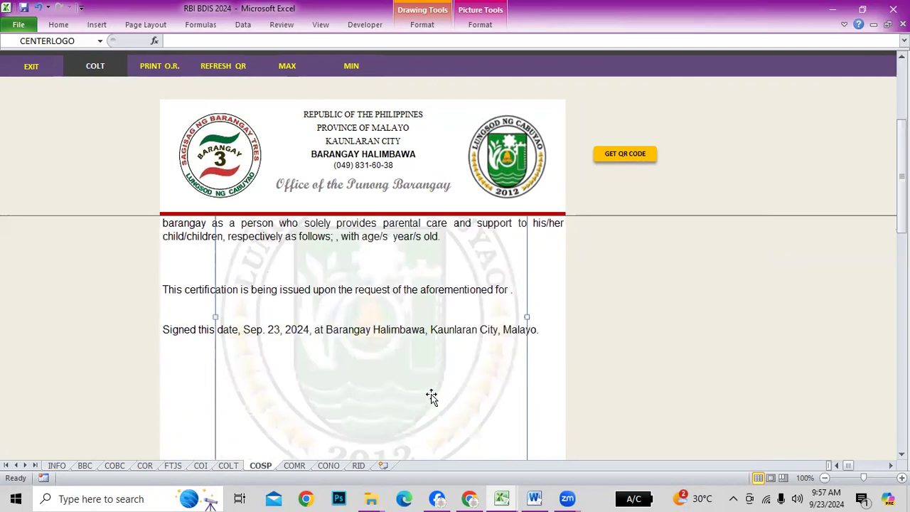
{"action": "scroll", "coordinate": [432, 397], "scroll_direction": "up", "scroll_amount": 3}
{"action": "key", "text": "Left"}
{"action": "key", "text": "Left"}
{"action": "key", "text": "Left"}
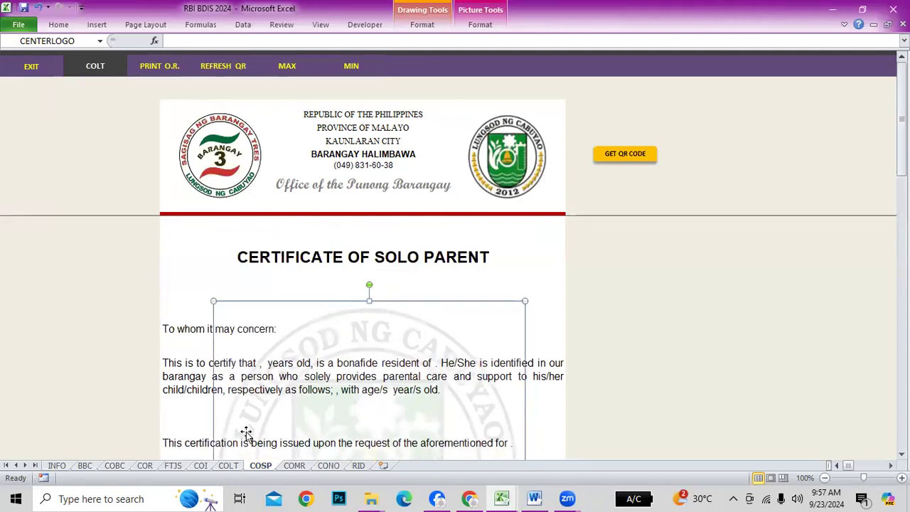
{"action": "left_click", "coordinate": [294, 466]}
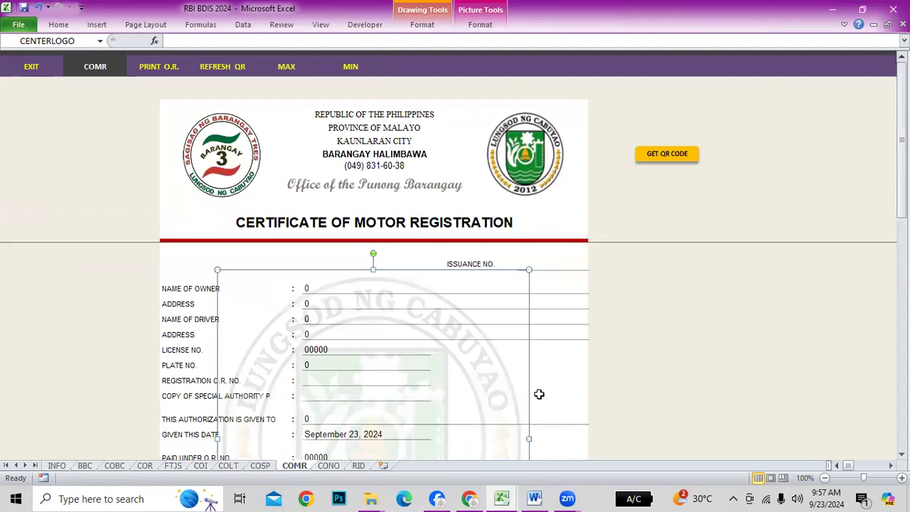
{"action": "scroll", "coordinate": [555, 392], "scroll_direction": "down", "scroll_amount": 3}
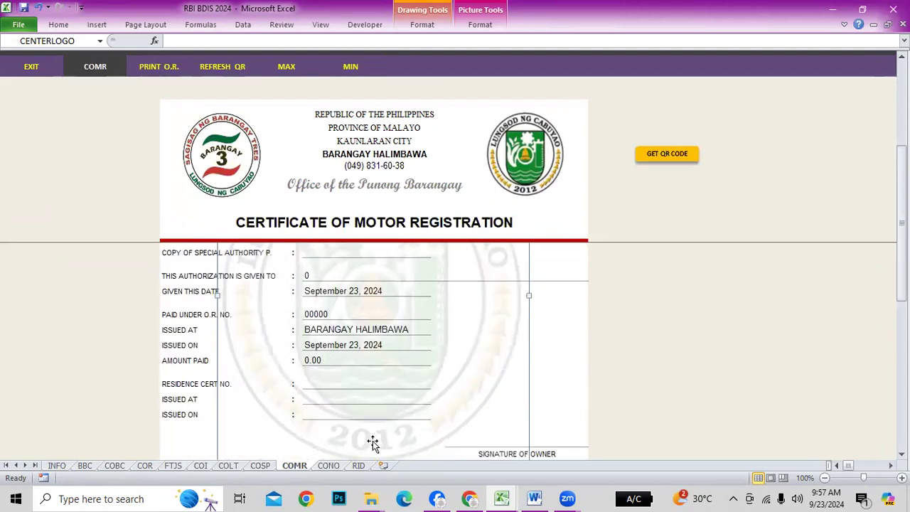
{"action": "left_click", "coordinate": [328, 465]}
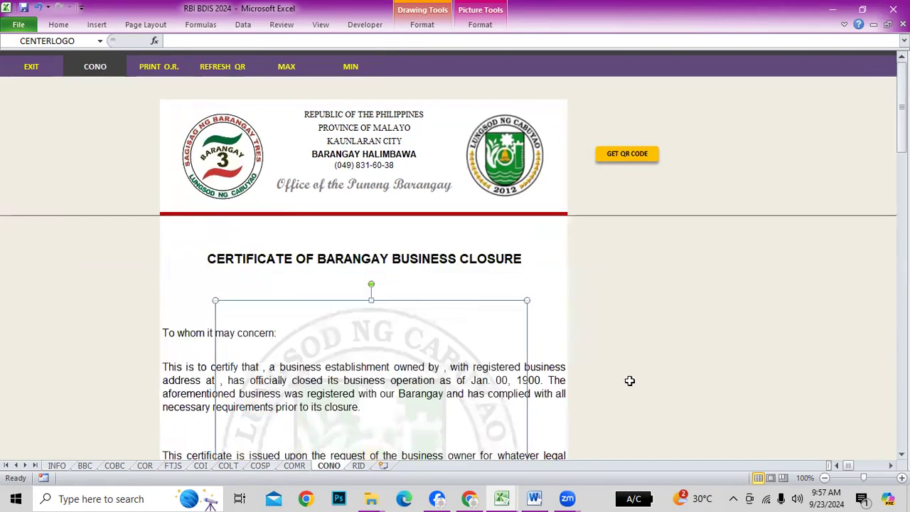
{"action": "key", "text": "Left"}
{"action": "key", "text": "Left"}
{"action": "key", "text": "Left"}
{"action": "key", "text": "Left"}
{"action": "key", "text": "Left"}
{"action": "key", "text": "Left"}
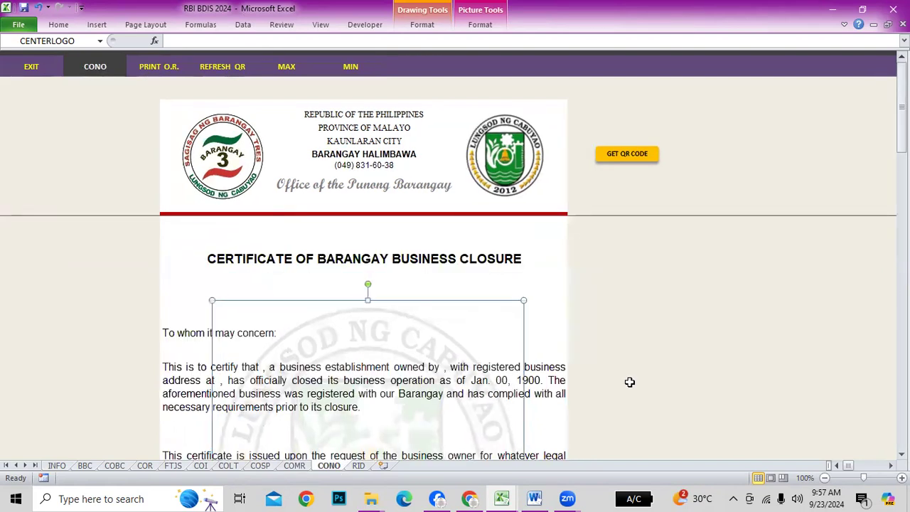
{"action": "left_click", "coordinate": [358, 466]}
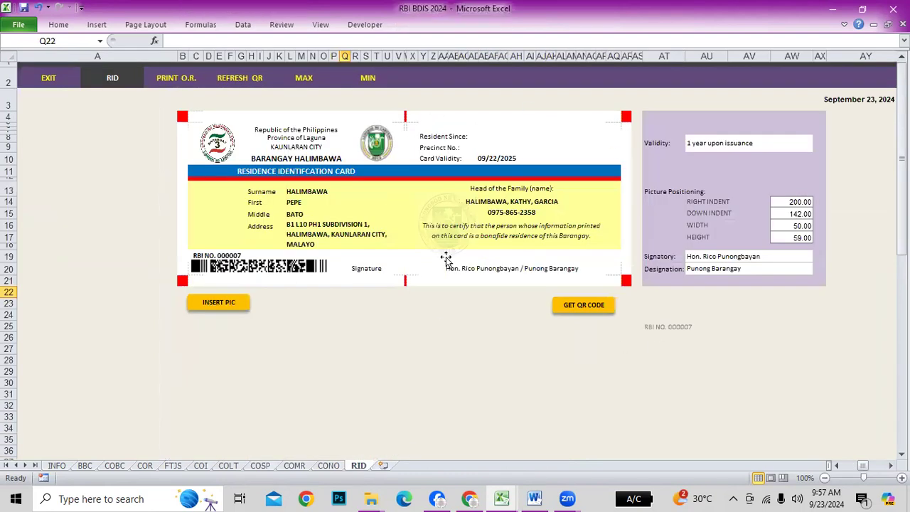
Step back through the certificate sheets to INFO and select logo path cell C38
{"action": "left_click", "coordinate": [444, 218]}
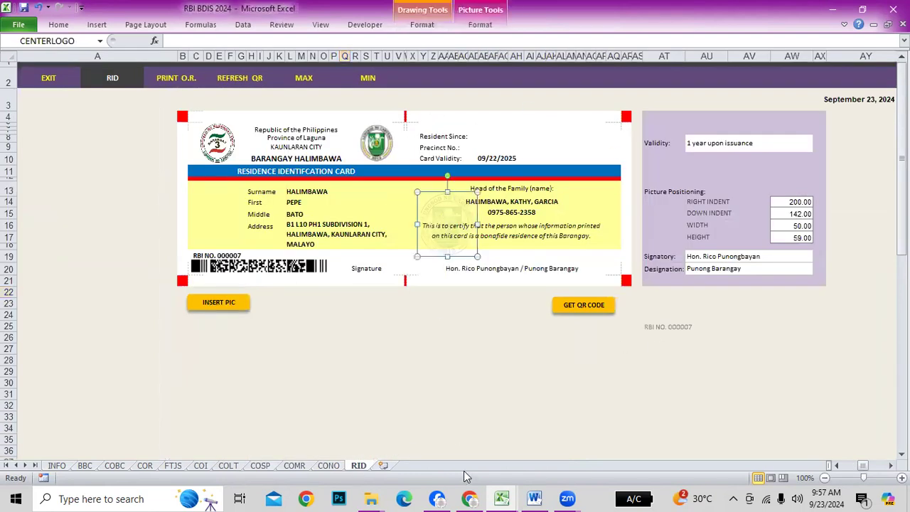
{"action": "left_click", "coordinate": [608, 444]}
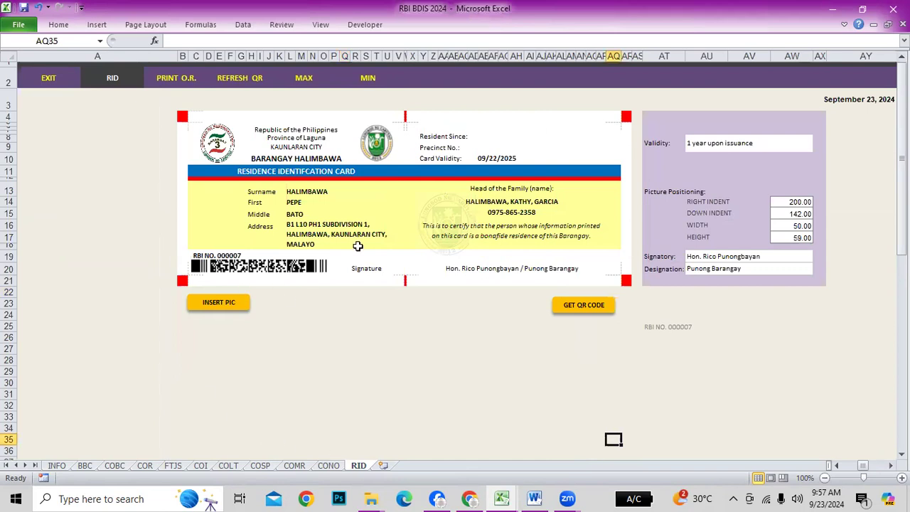
{"action": "left_click", "coordinate": [329, 465]}
{"action": "left_click", "coordinate": [294, 466]}
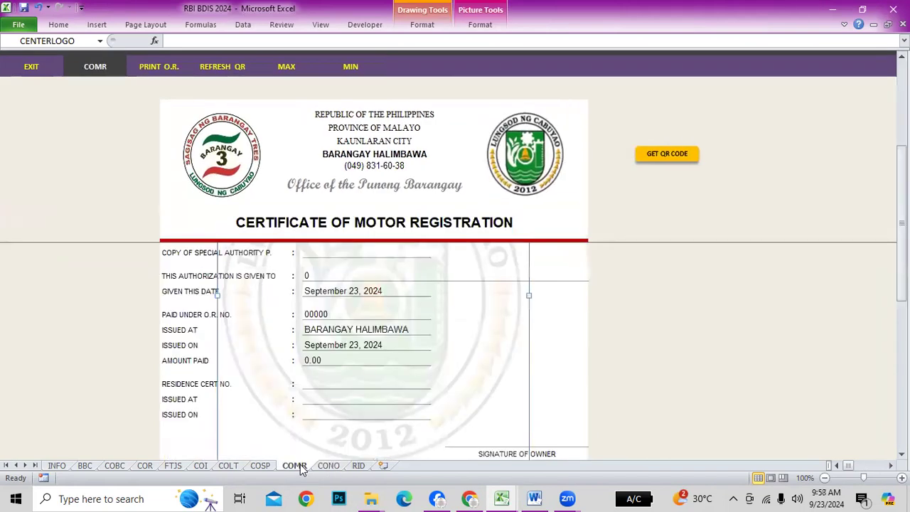
{"action": "left_click", "coordinate": [260, 468]}
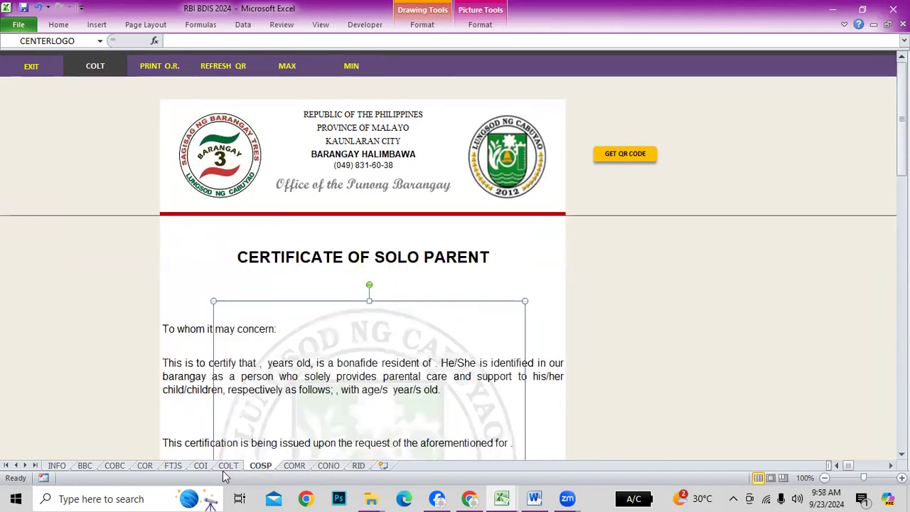
{"action": "left_click", "coordinate": [229, 468]}
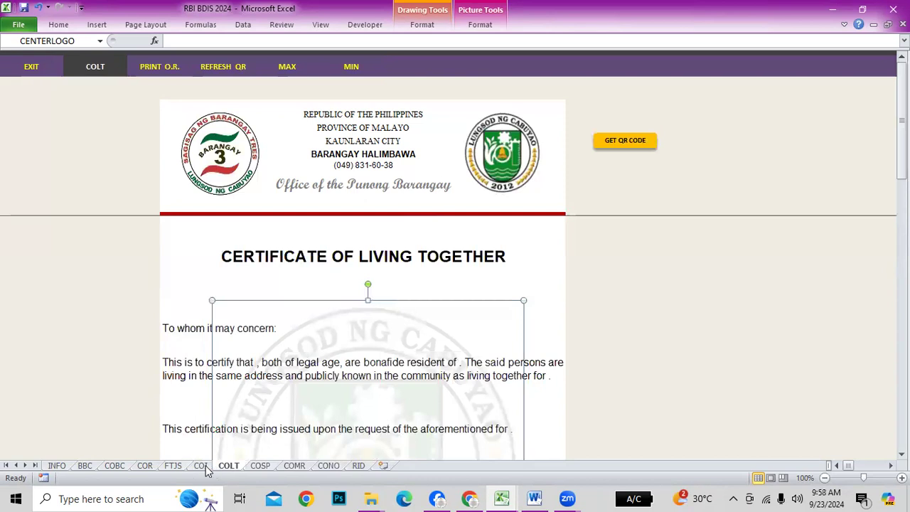
{"action": "left_click", "coordinate": [201, 466]}
{"action": "left_click", "coordinate": [175, 468]}
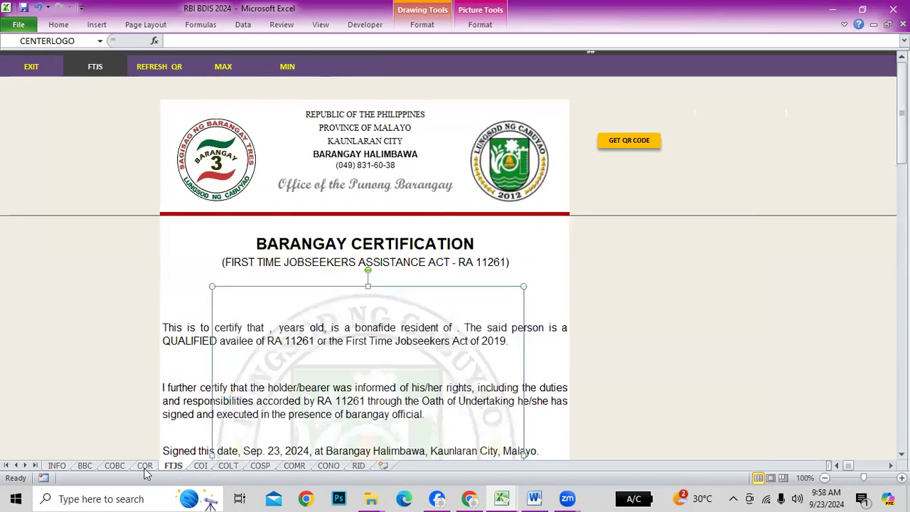
{"action": "left_click", "coordinate": [145, 470]}
{"action": "left_click", "coordinate": [120, 466]}
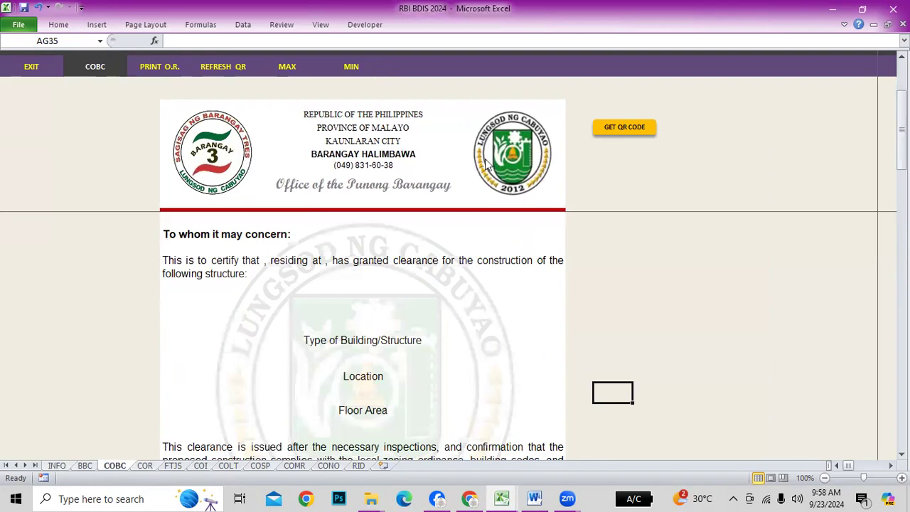
{"action": "left_click", "coordinate": [58, 467]}
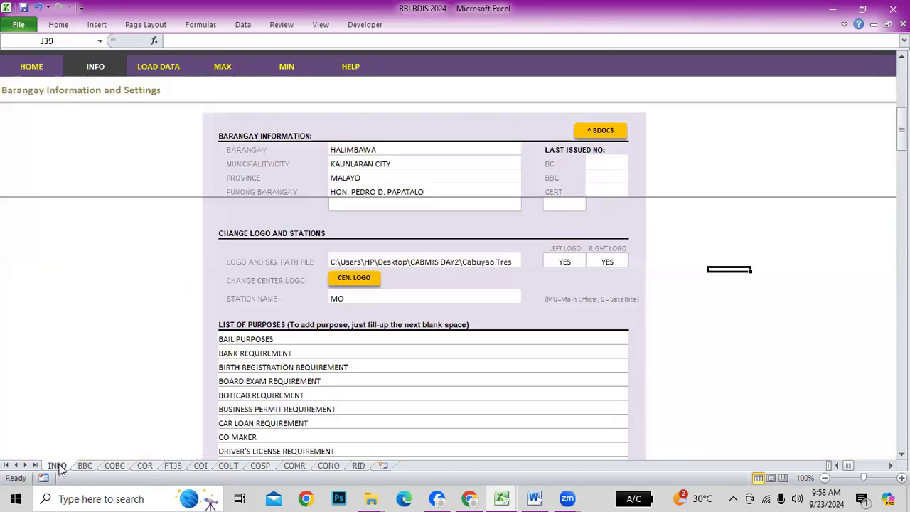
{"action": "left_click", "coordinate": [432, 257]}
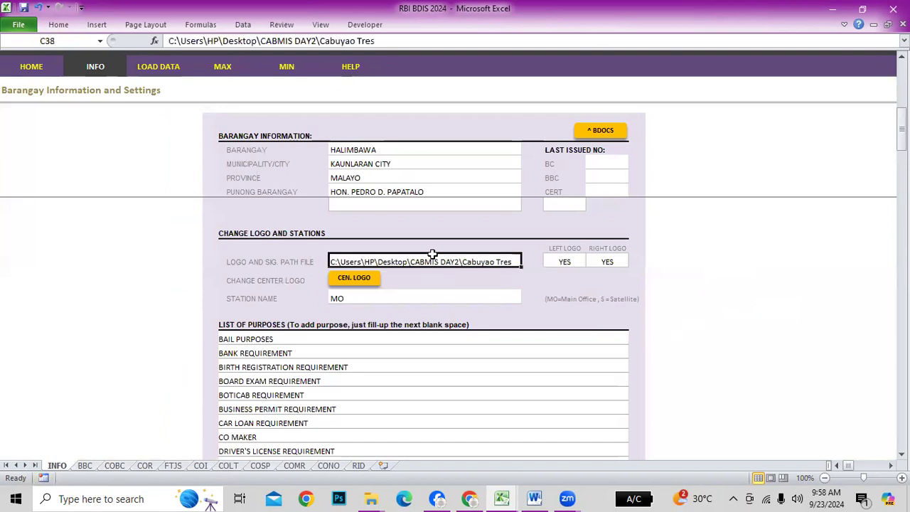
{"action": "key", "text": "alt+Tab"}
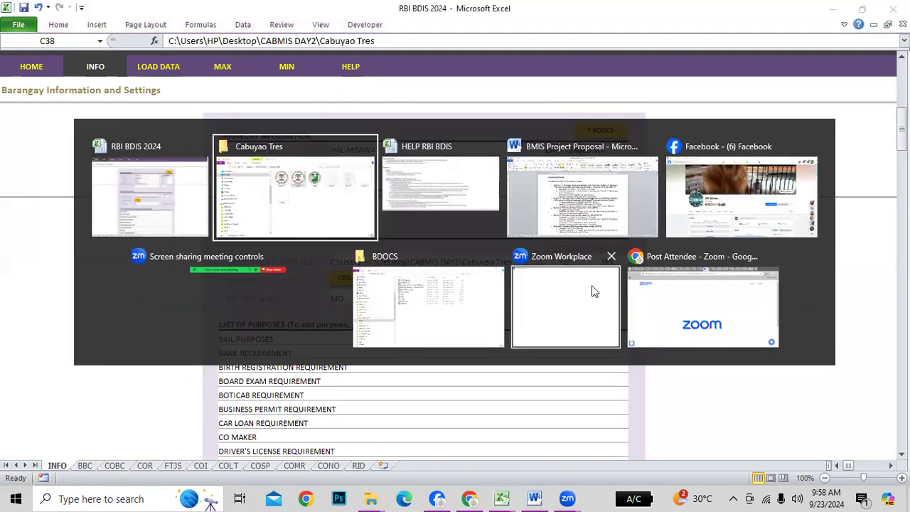
Copy logo1's folder location, P:\BDOCS, from its Properties in pCloud Drive's BDOCS folder
{"action": "left_click_drag", "start_coordinate": [254, 205], "coordinate": [257, 139]}
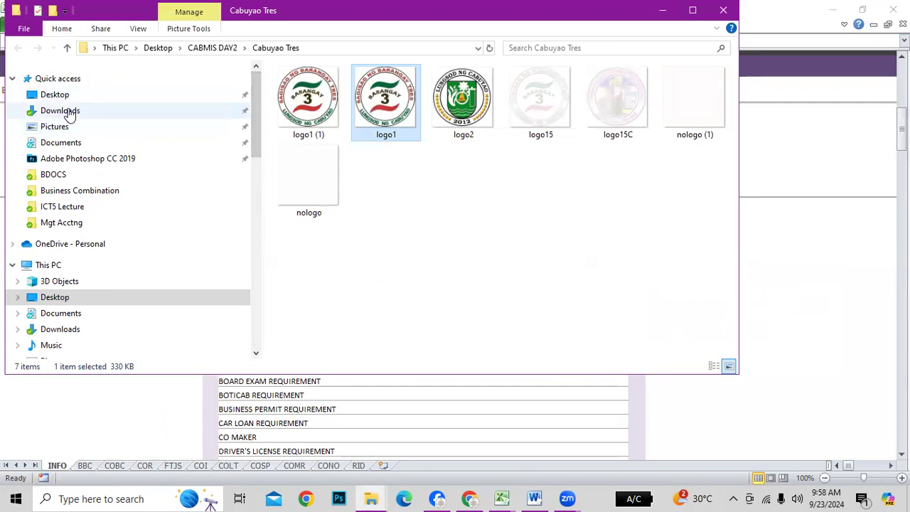
{"action": "scroll", "coordinate": [103, 285], "scroll_direction": "down", "scroll_amount": 2}
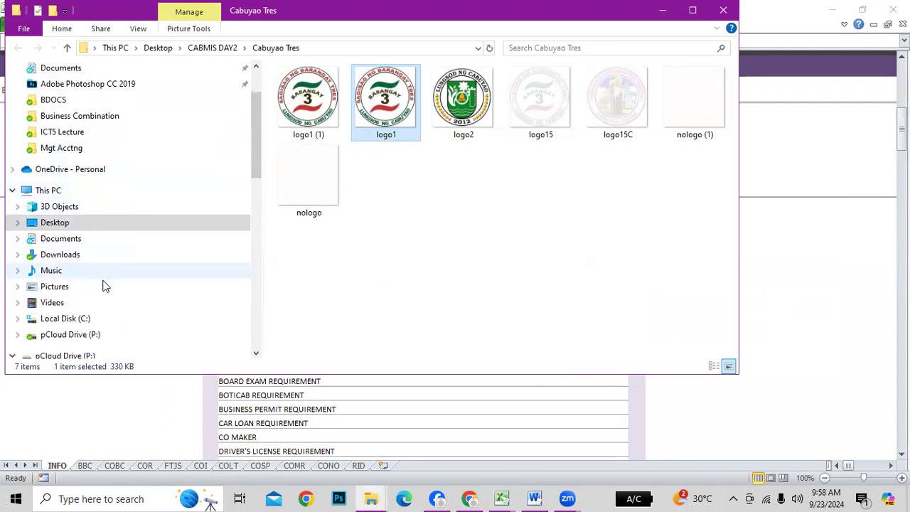
{"action": "scroll", "coordinate": [103, 286], "scroll_direction": "down", "scroll_amount": 1}
{"action": "left_click", "coordinate": [67, 318]}
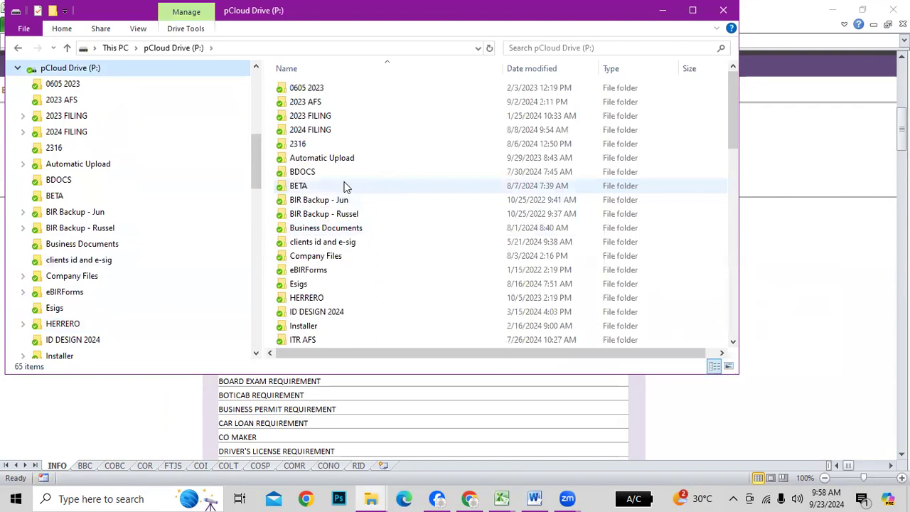
{"action": "scroll", "coordinate": [437, 288], "scroll_direction": "down", "scroll_amount": 2}
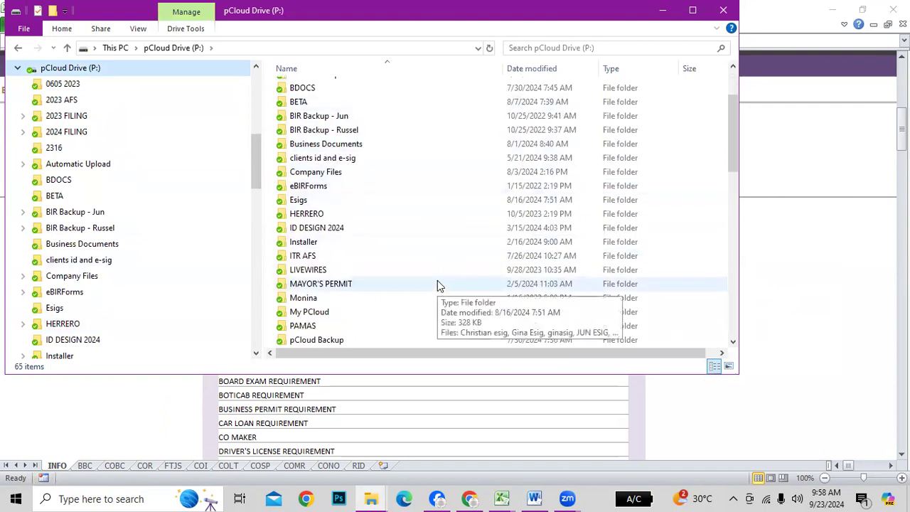
{"action": "left_click", "coordinate": [303, 91]}
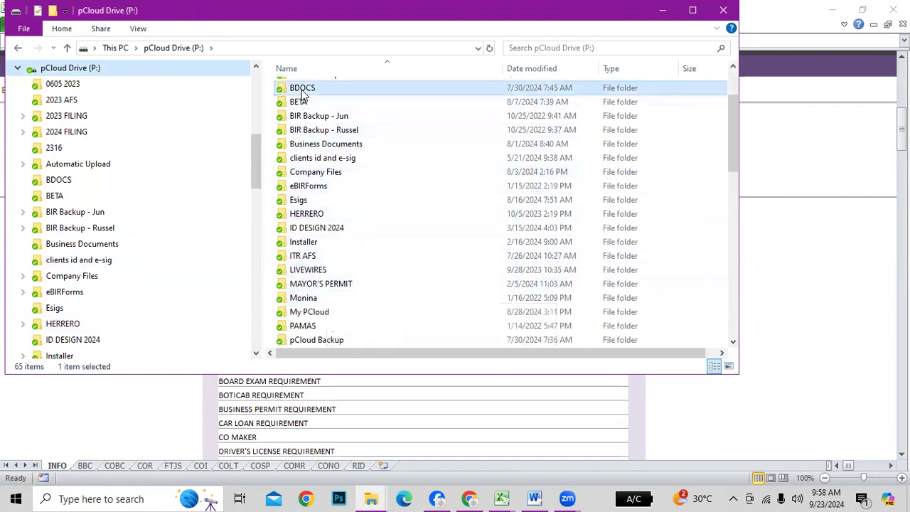
{"action": "double_click", "coordinate": [302, 91]}
{"action": "left_click", "coordinate": [298, 174]}
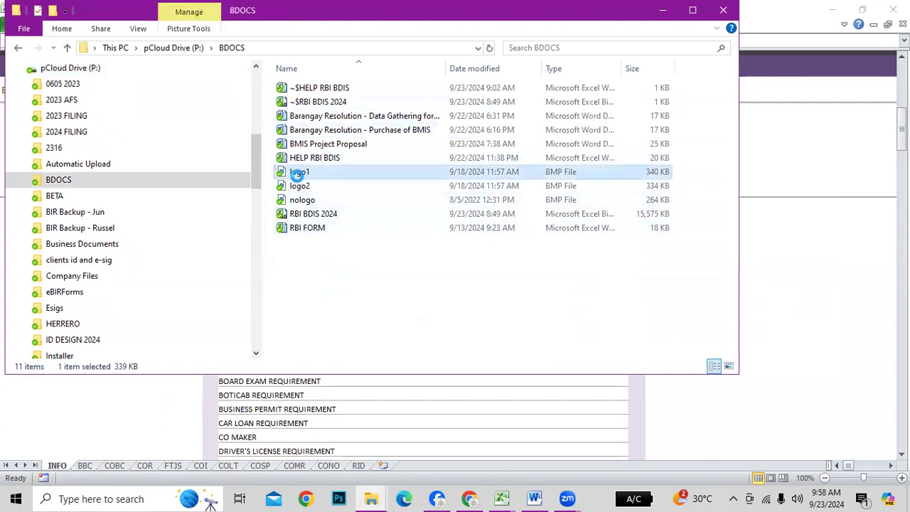
{"action": "right_click", "coordinate": [297, 173]}
{"action": "left_click", "coordinate": [336, 475]}
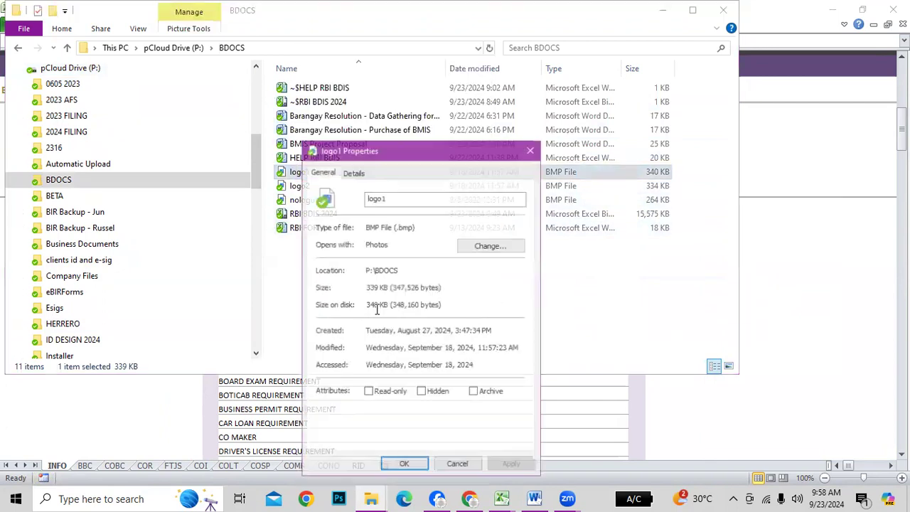
{"action": "left_click_drag", "start_coordinate": [366, 270], "coordinate": [416, 268]}
{"action": "key", "text": "ctrl+c"}
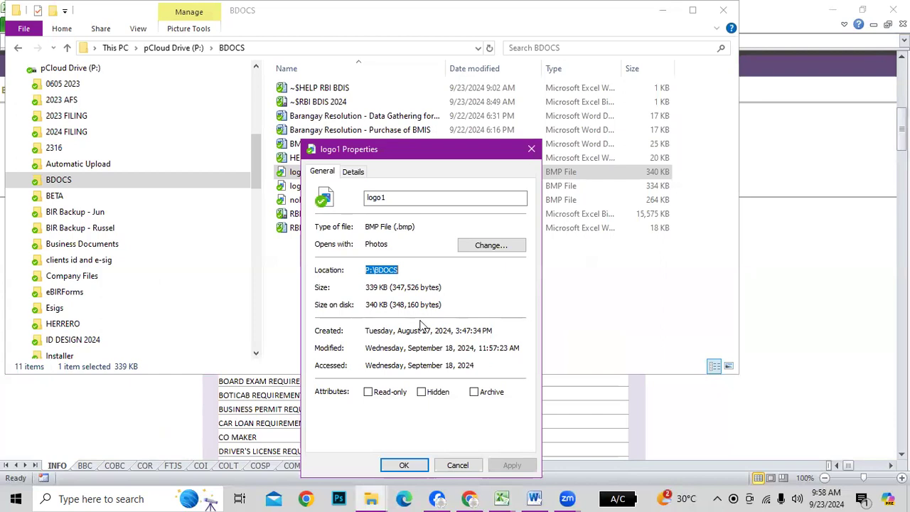
{"action": "left_click", "coordinate": [403, 465]}
Paste P:\BDOCS over the old logo path in cell C38
{"action": "left_click", "coordinate": [814, 338]}
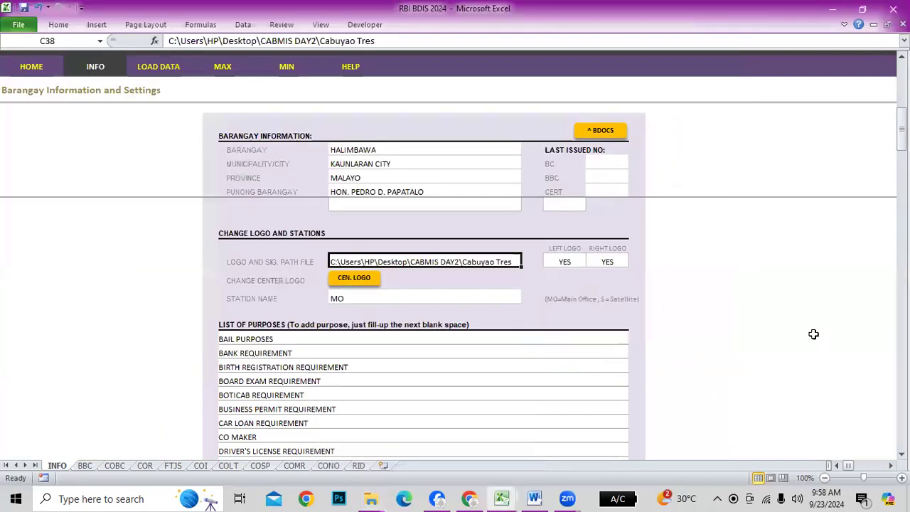
{"action": "left_click_drag", "start_coordinate": [371, 44], "coordinate": [151, 32]}
{"action": "key", "text": "ctrl+v"}
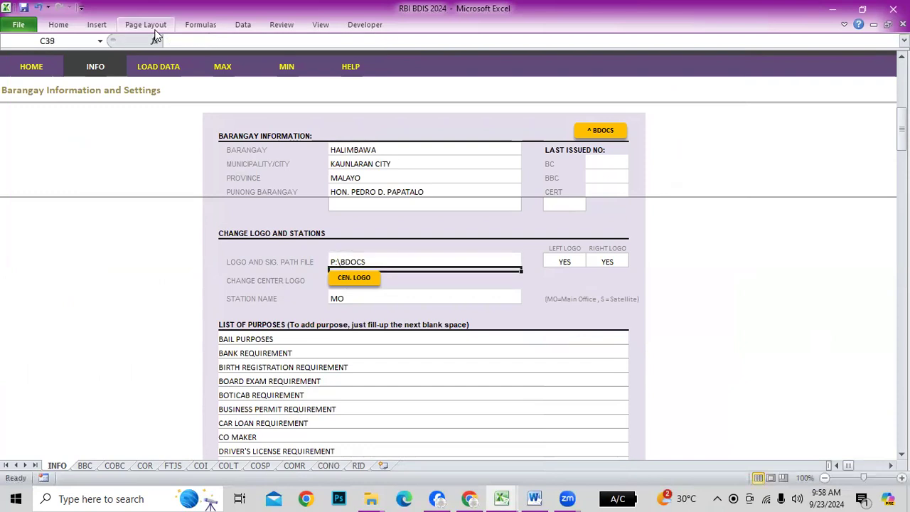
{"action": "left_click", "coordinate": [578, 264]}
{"action": "left_click", "coordinate": [590, 263]}
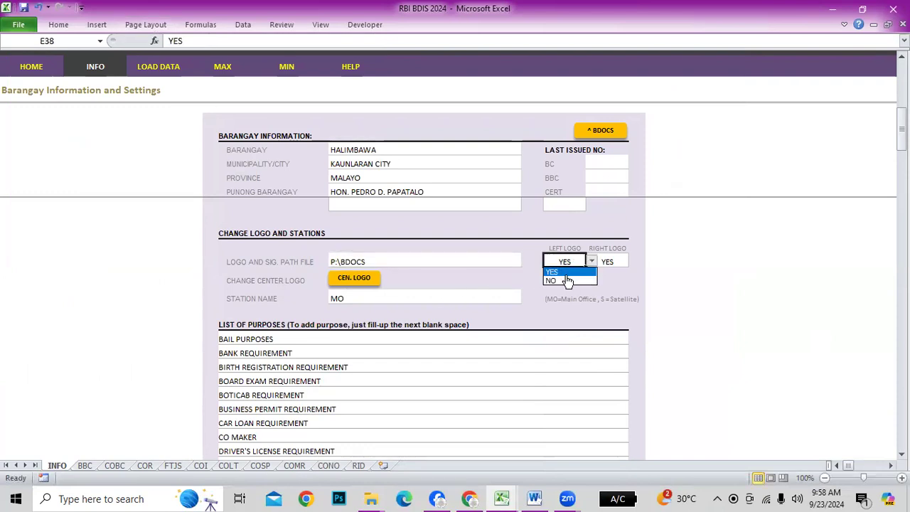
{"action": "left_click", "coordinate": [561, 280]}
{"action": "left_click", "coordinate": [590, 262]}
{"action": "left_click", "coordinate": [573, 273]}
{"action": "left_click", "coordinate": [615, 262]}
{"action": "left_click", "coordinate": [633, 262]}
{"action": "left_click", "coordinate": [610, 281]}
{"action": "left_click", "coordinate": [633, 262]}
{"action": "left_click", "coordinate": [596, 272]}
{"action": "left_click", "coordinate": [680, 288]}
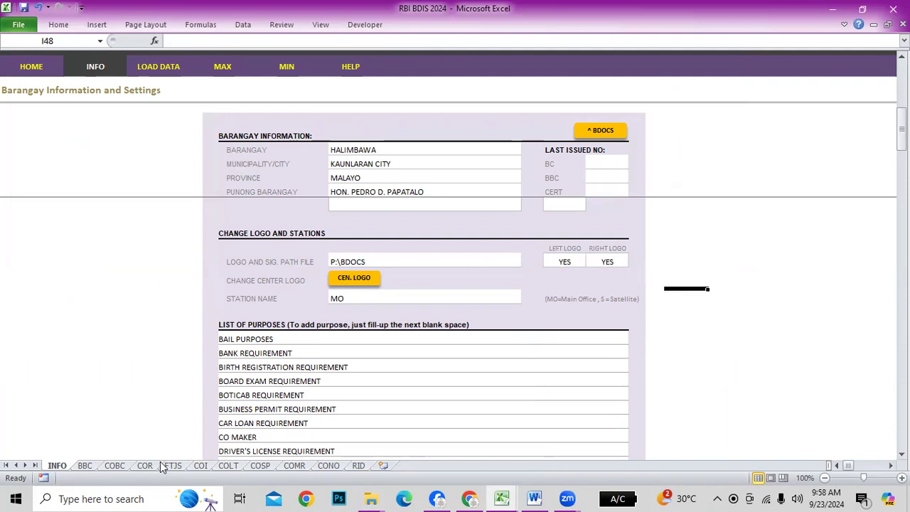
{"action": "left_click", "coordinate": [89, 464]}
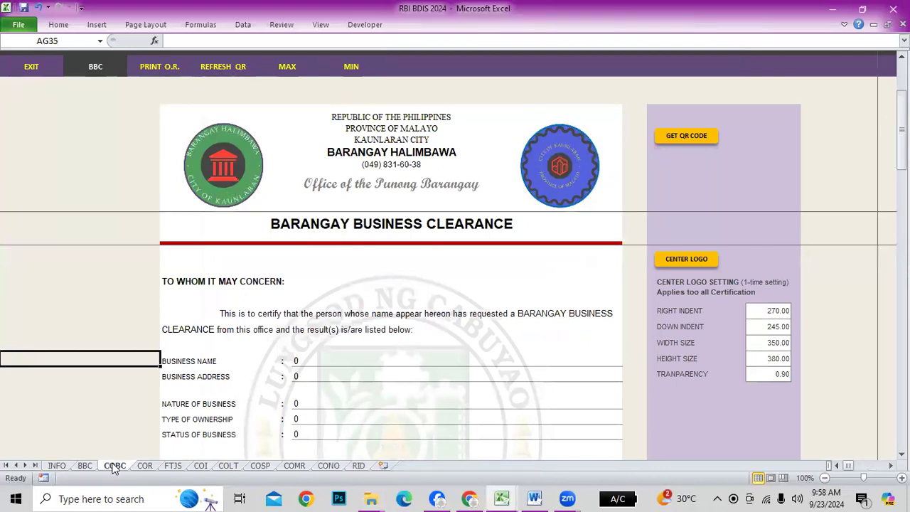
{"action": "left_click", "coordinate": [114, 465]}
{"action": "left_click", "coordinate": [145, 465]}
{"action": "left_click", "coordinate": [173, 466]}
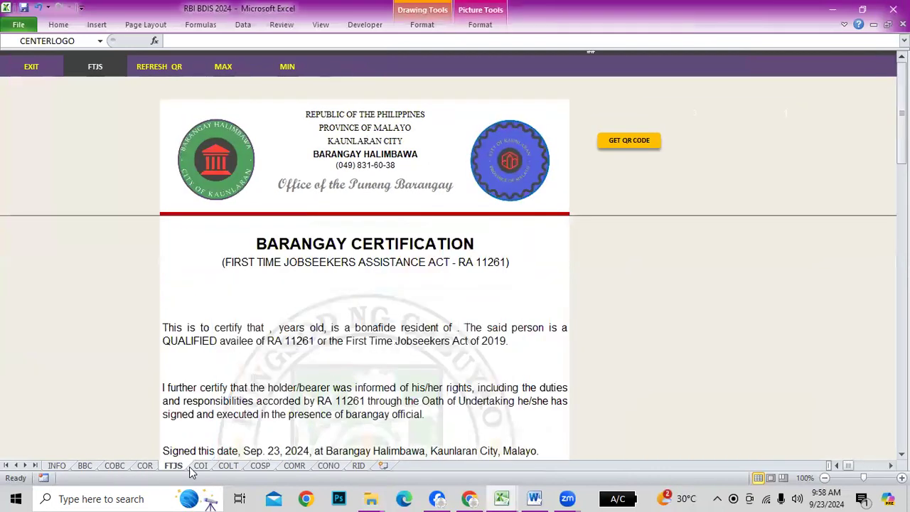
{"action": "left_click", "coordinate": [201, 466]}
{"action": "left_click", "coordinate": [228, 466]}
{"action": "left_click", "coordinate": [260, 466]}
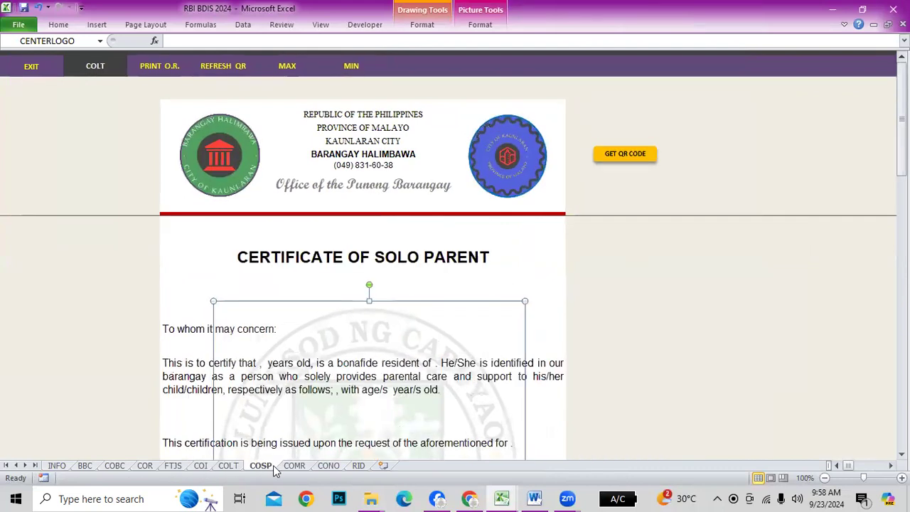
{"action": "left_click", "coordinate": [293, 466]}
{"action": "left_click", "coordinate": [328, 465]}
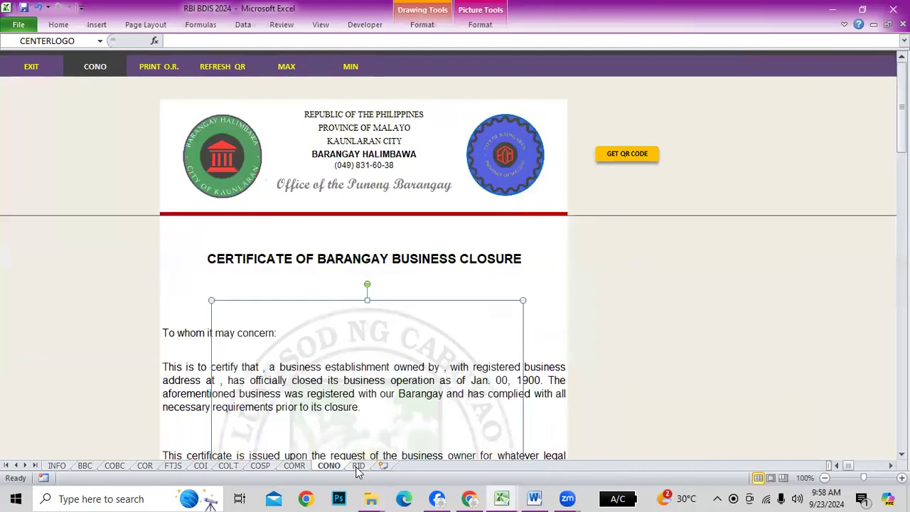
{"action": "left_click", "coordinate": [358, 466]}
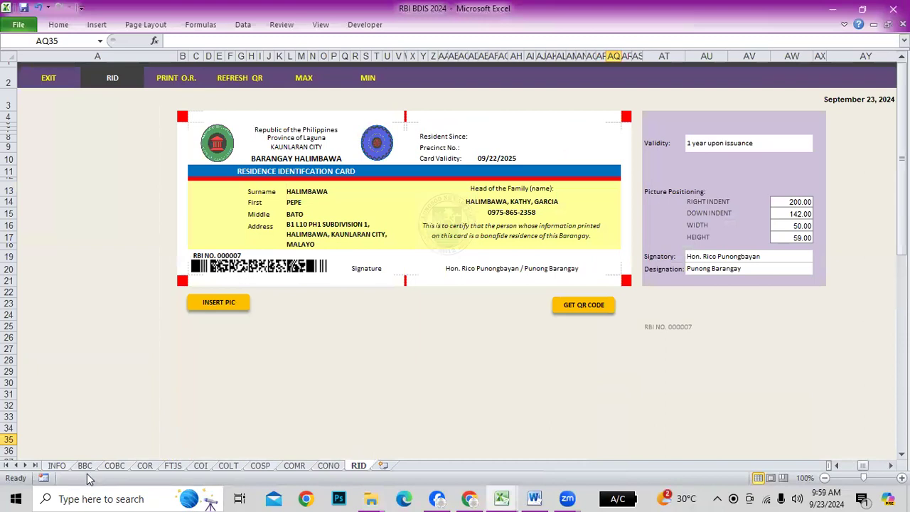
{"action": "left_click", "coordinate": [57, 466]}
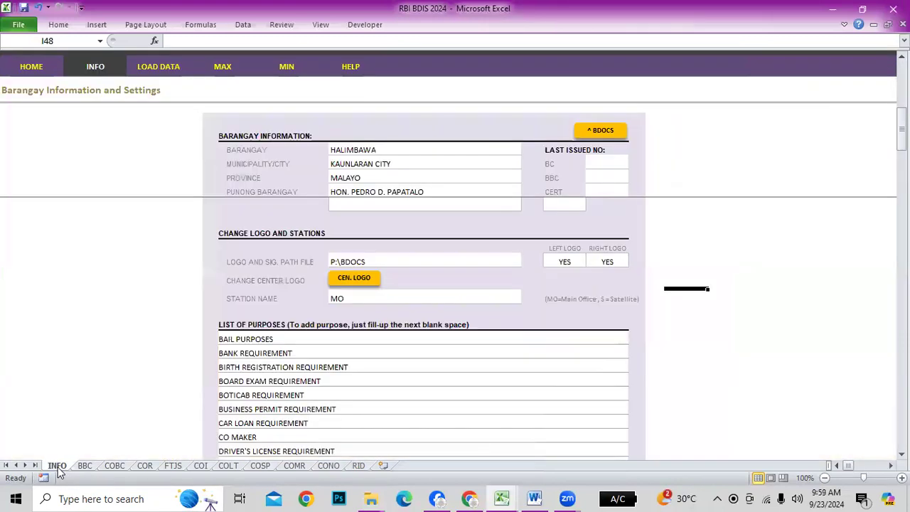
{"action": "left_click", "coordinate": [609, 263]}
{"action": "left_click", "coordinate": [634, 263]}
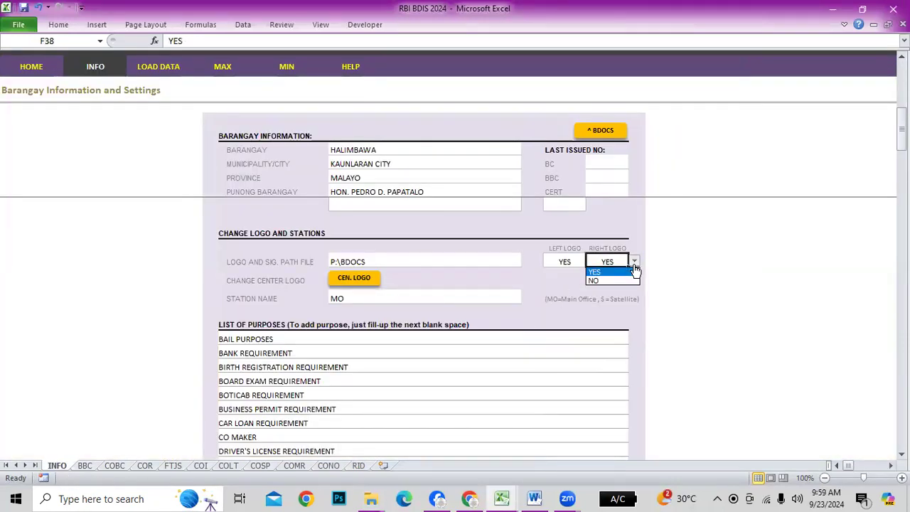
{"action": "left_click", "coordinate": [600, 282]}
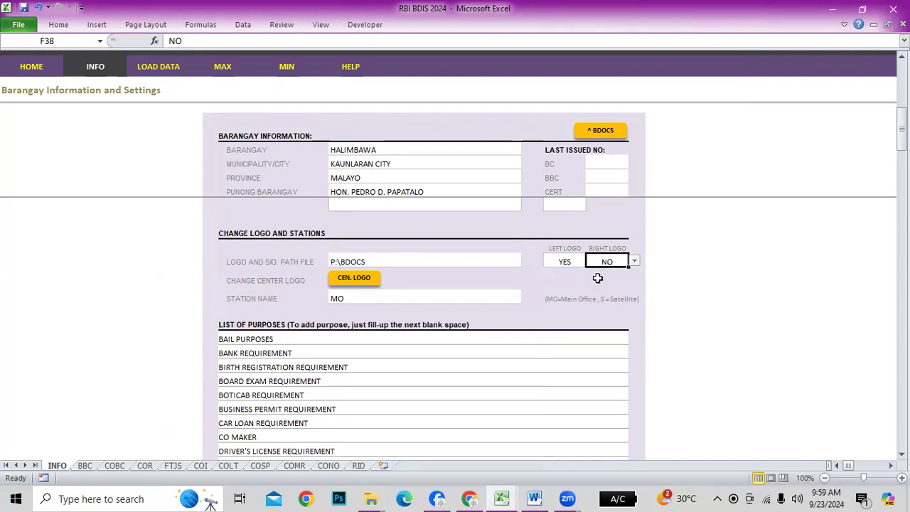
{"action": "left_click", "coordinate": [84, 466]}
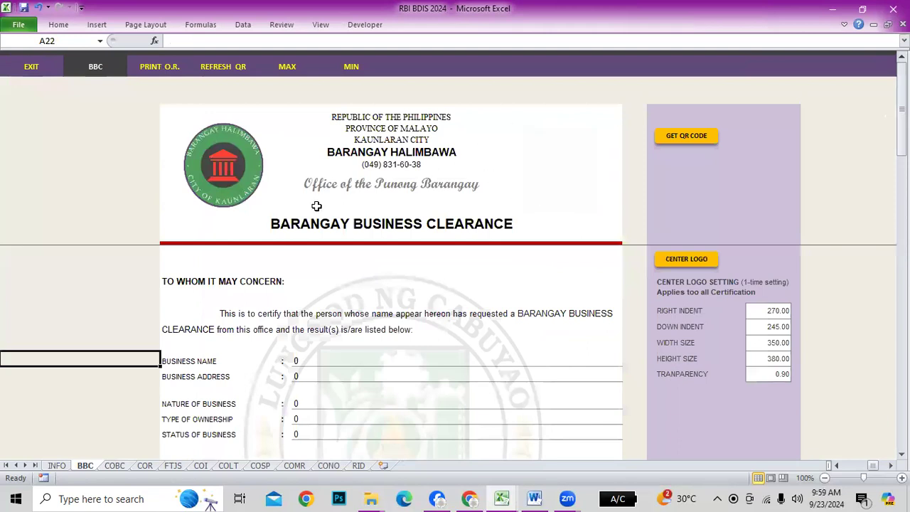
{"action": "left_click", "coordinate": [122, 466]}
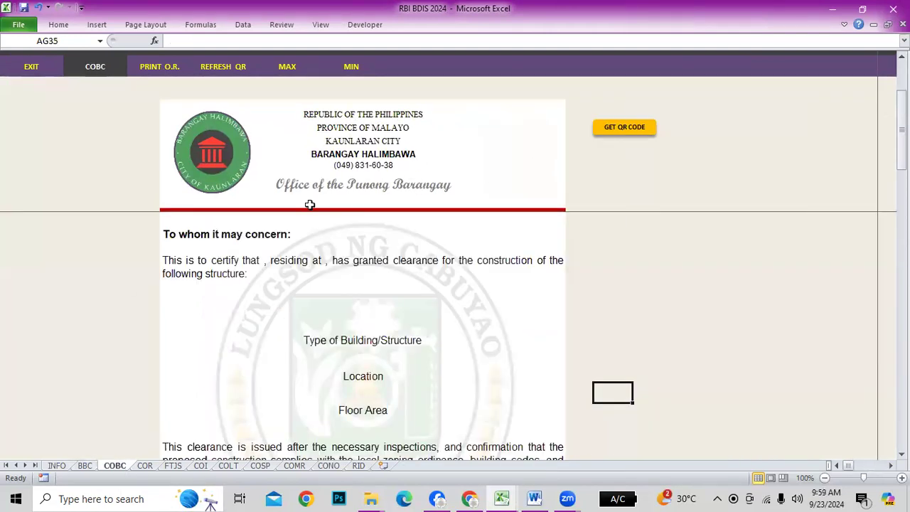
{"action": "left_click", "coordinate": [59, 466]}
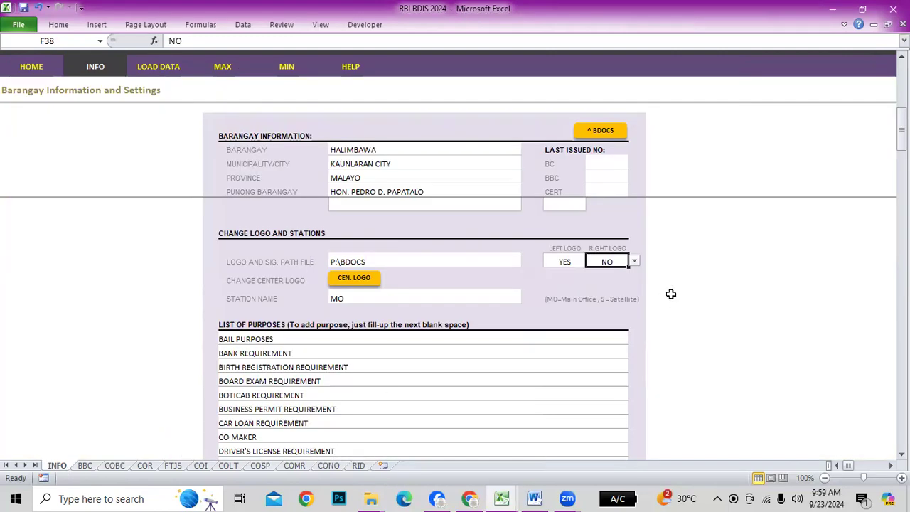
{"action": "left_click", "coordinate": [633, 263]}
{"action": "left_click", "coordinate": [604, 282]}
{"action": "left_click", "coordinate": [570, 263]}
{"action": "left_click", "coordinate": [591, 262]}
{"action": "left_click", "coordinate": [566, 281]}
{"action": "left_click", "coordinate": [684, 297]}
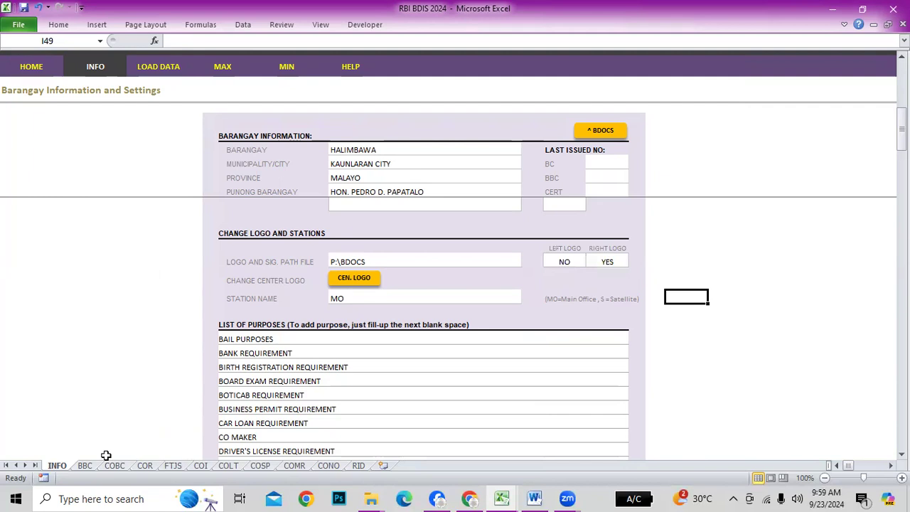
{"action": "left_click", "coordinate": [85, 467]}
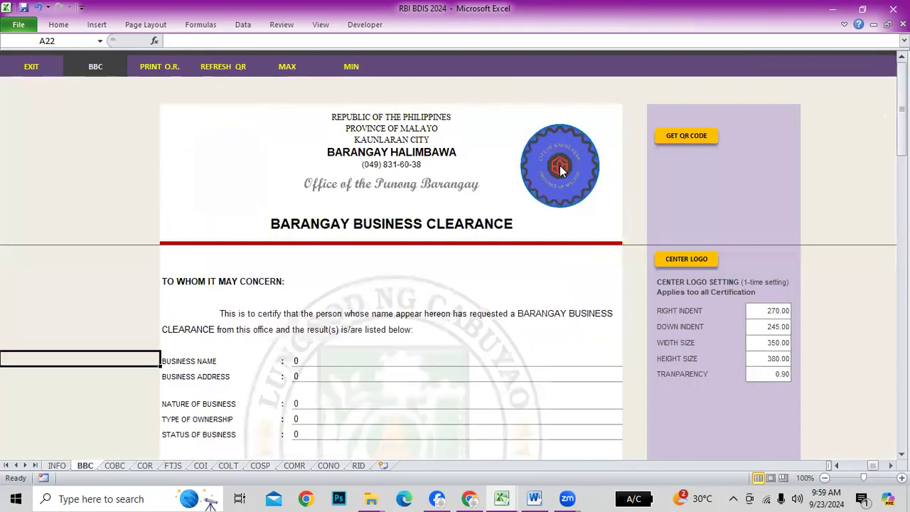
{"action": "left_click", "coordinate": [57, 466]}
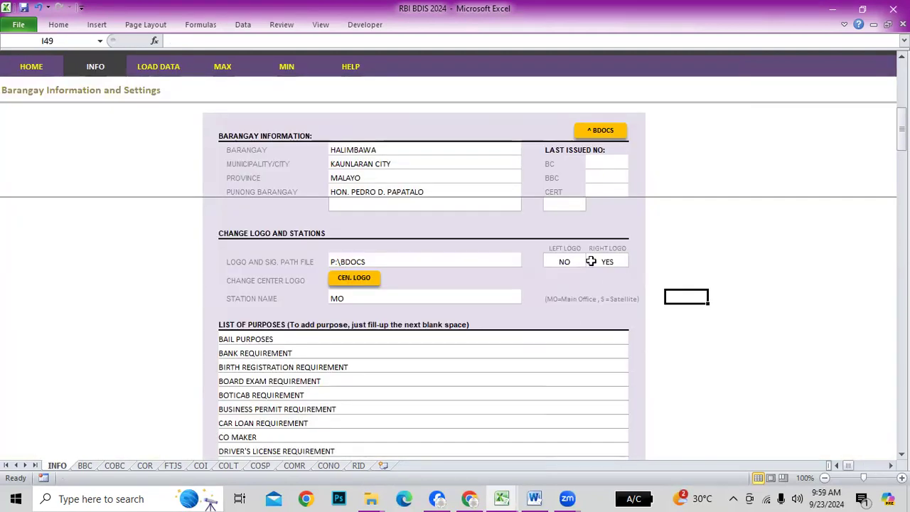
{"action": "left_click", "coordinate": [564, 262]}
{"action": "left_click", "coordinate": [591, 262]}
{"action": "left_click", "coordinate": [566, 273]}
{"action": "left_click", "coordinate": [655, 281]}
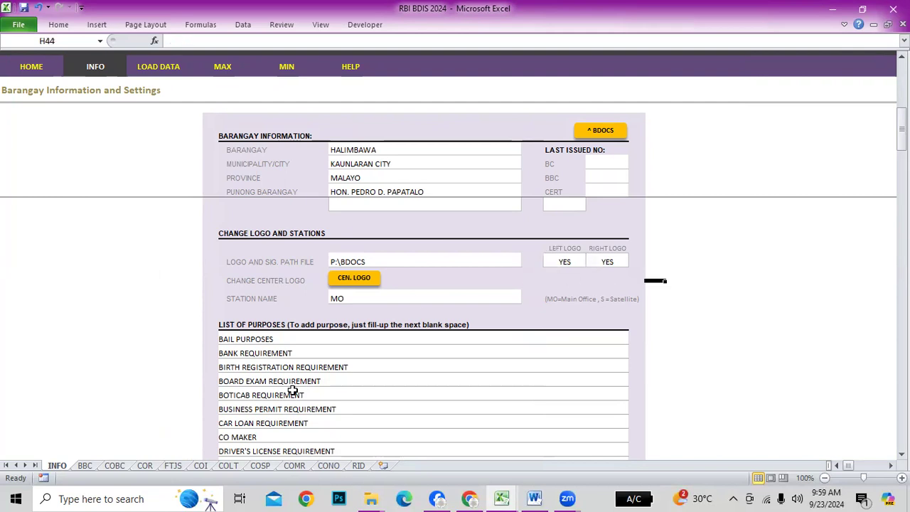
Reopen the INFO sheet via the HOME page, select the P:\BDOCS path cell, and return to Explorer
{"action": "right_click", "coordinate": [64, 465]}
{"action": "left_click", "coordinate": [654, 403]}
{"action": "left_click", "coordinate": [34, 69]}
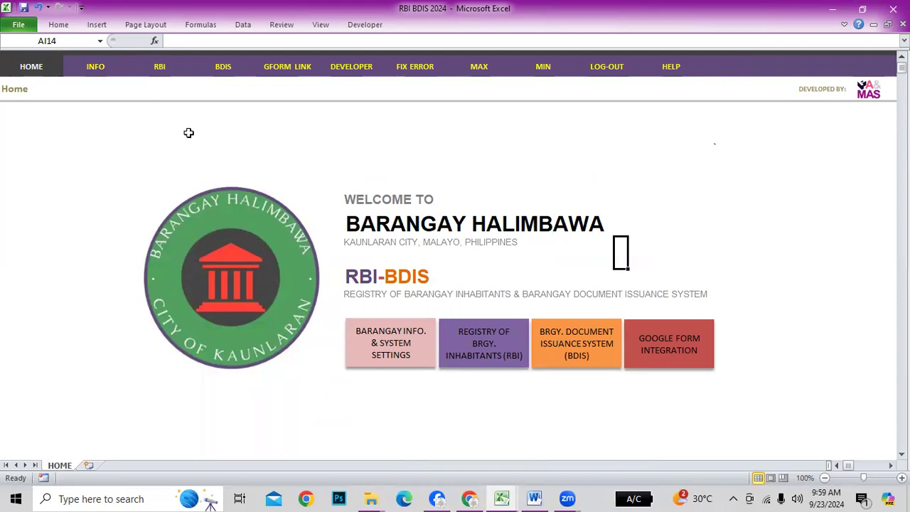
{"action": "left_click", "coordinate": [96, 67]}
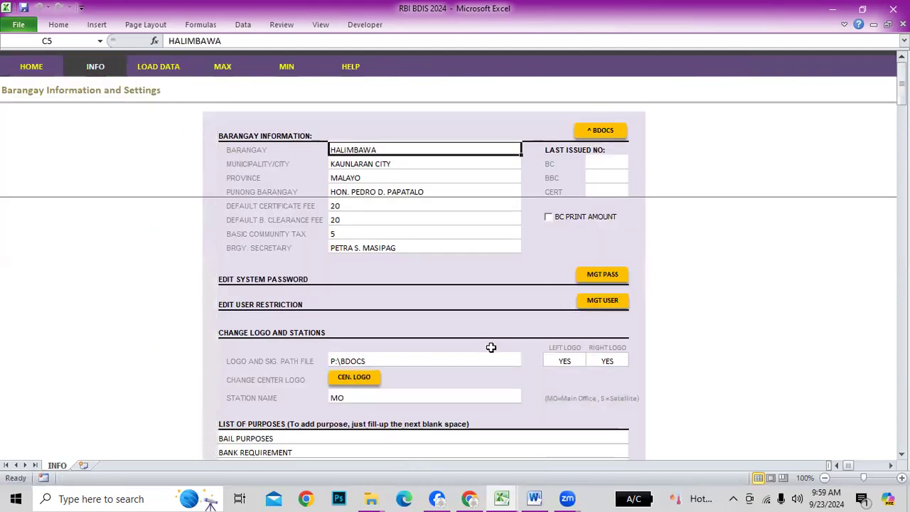
{"action": "left_click", "coordinate": [434, 363]}
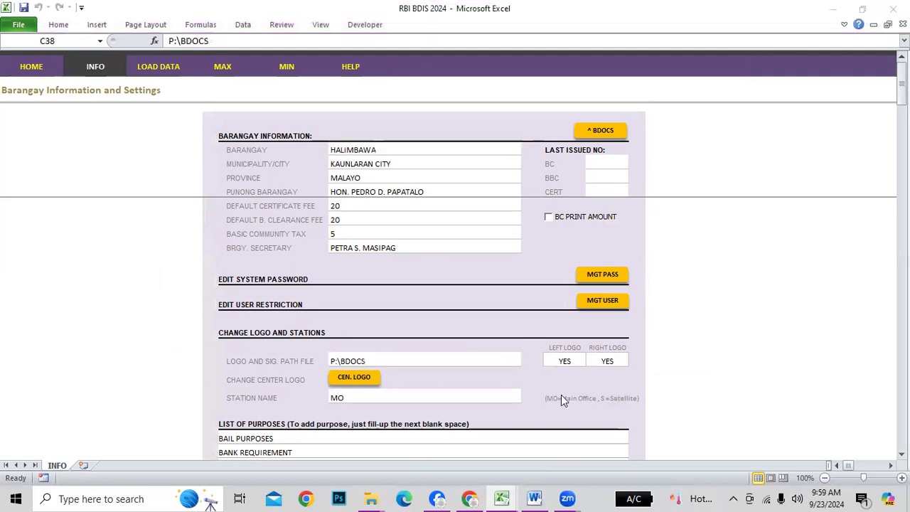
{"action": "key", "text": "alt+Tab"}
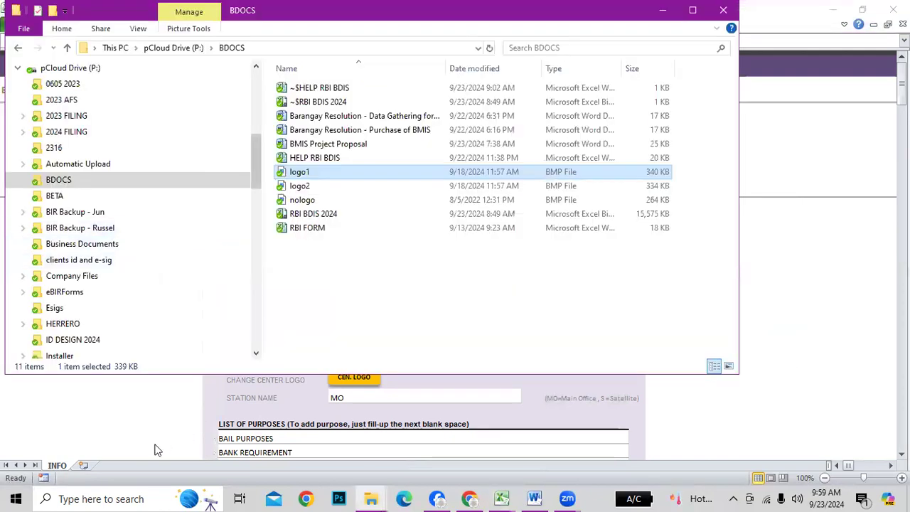
Search the computer for 'logo' and open the folder containing logo1
{"action": "left_click", "coordinate": [87, 498]}
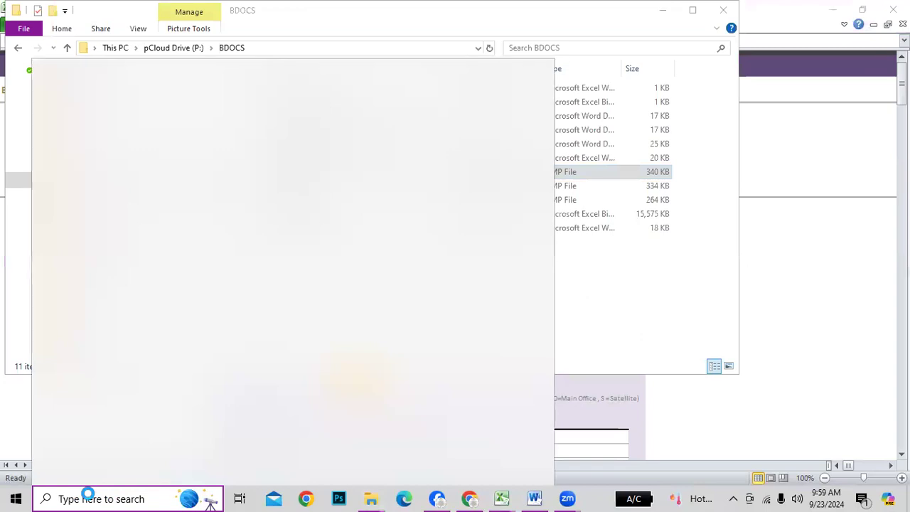
{"action": "type", "text": "logo"}
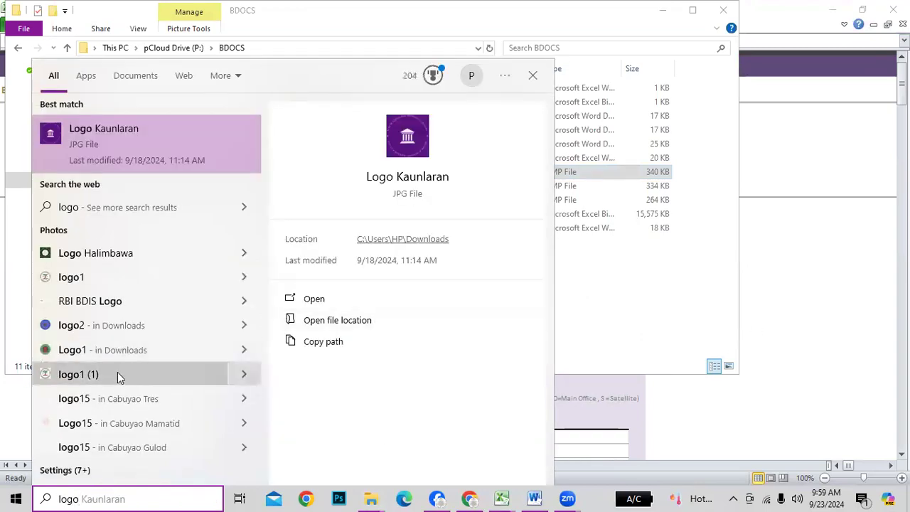
{"action": "left_click", "coordinate": [338, 322]}
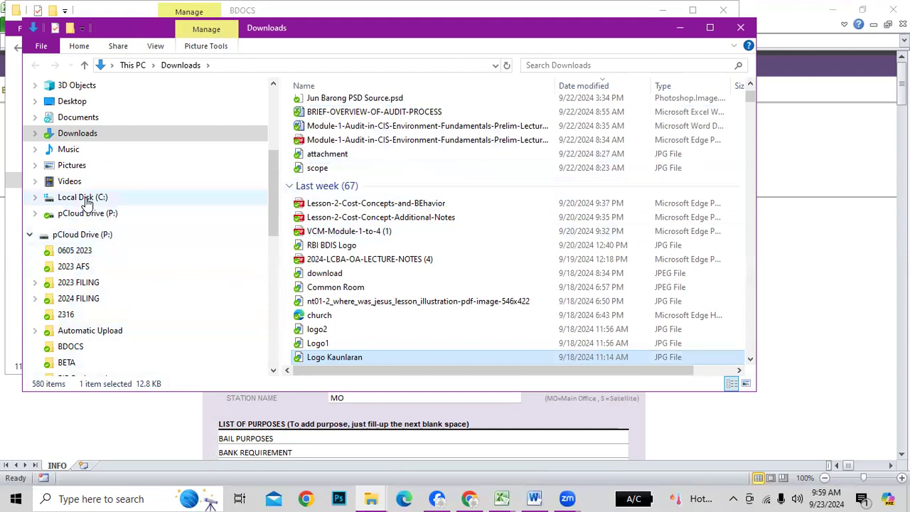
{"action": "left_click", "coordinate": [105, 498]}
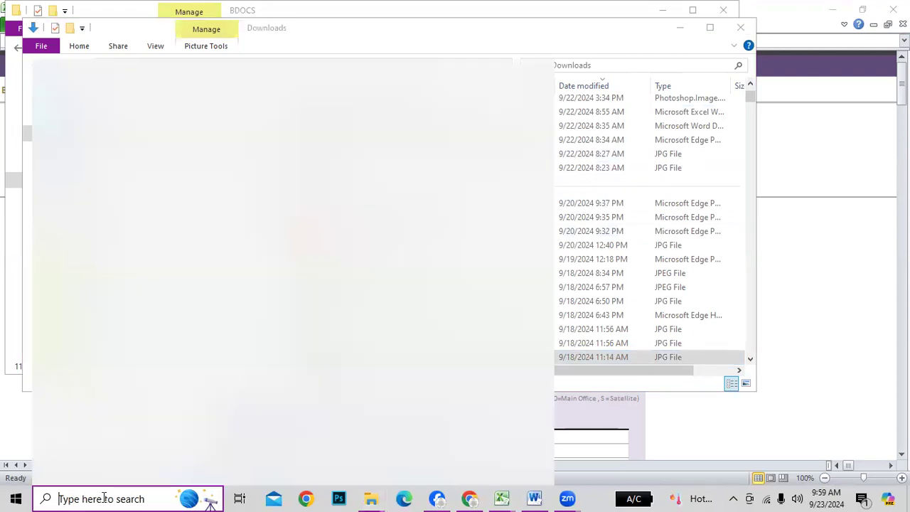
{"action": "type", "text": "logo"}
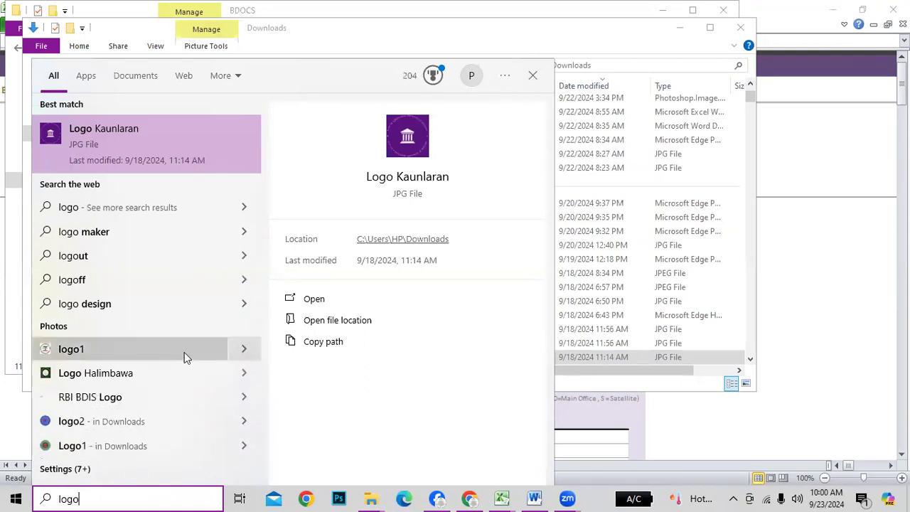
{"action": "left_click", "coordinate": [245, 348]}
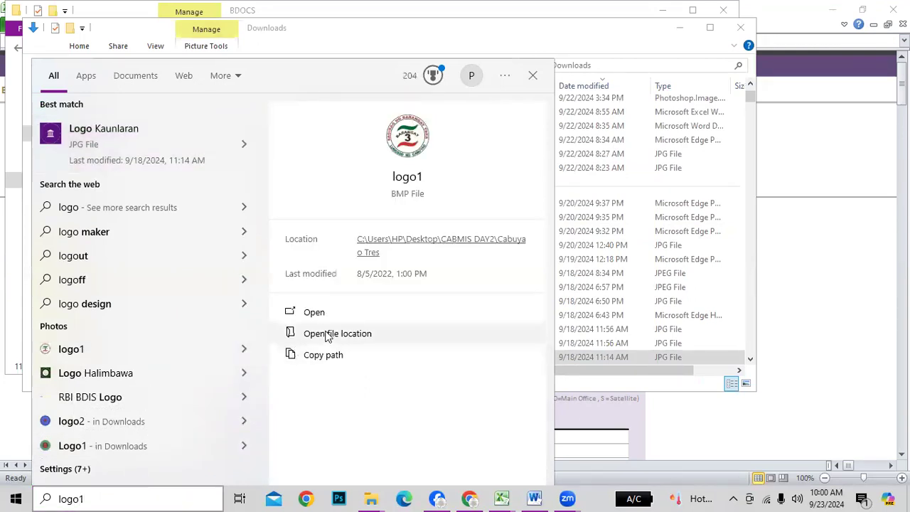
{"action": "left_click", "coordinate": [327, 335]}
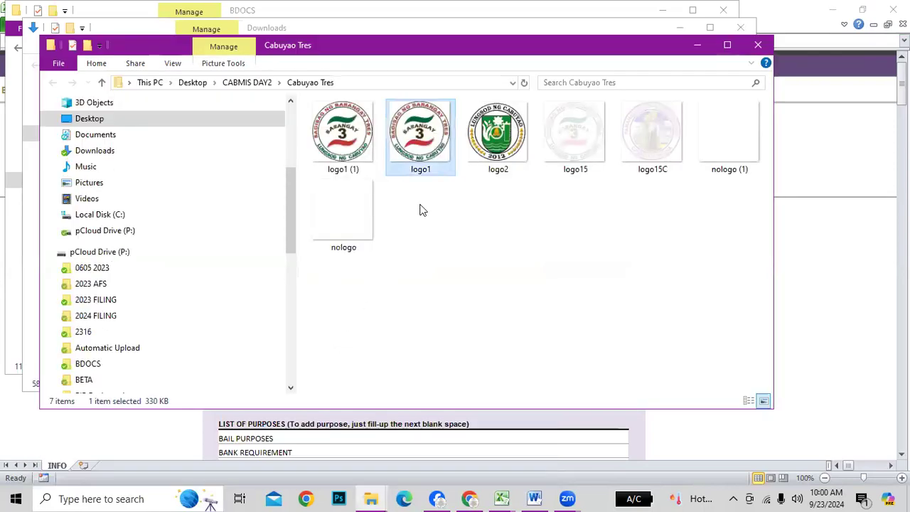
Copy logo1's Cabuyao Tres folder location from its Properties and return to Excel
{"action": "right_click", "coordinate": [426, 151]}
{"action": "left_click", "coordinate": [463, 474]}
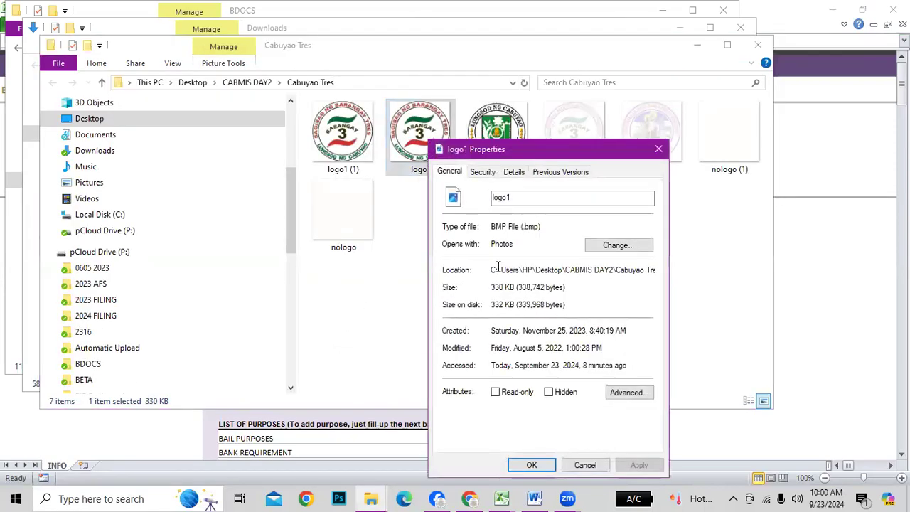
{"action": "left_click_drag", "start_coordinate": [491, 270], "coordinate": [722, 276]}
{"action": "key", "text": "ctrl+c"}
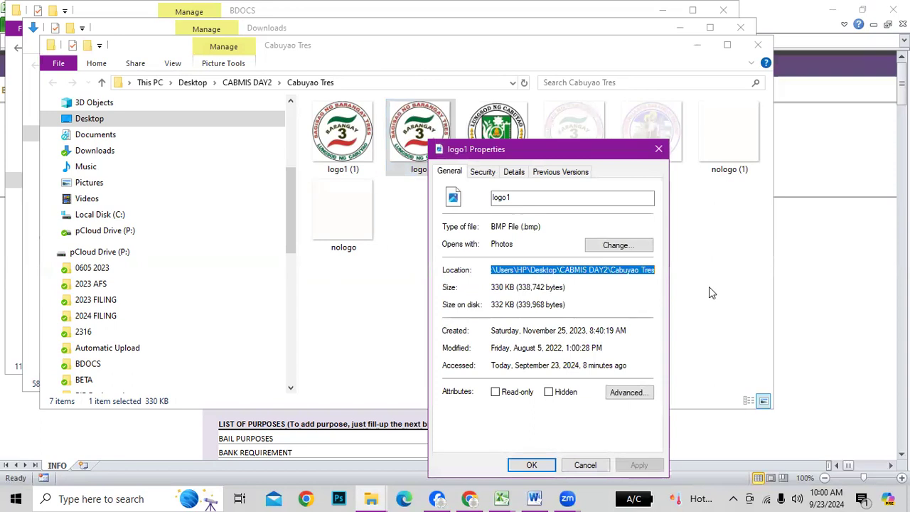
{"action": "left_click", "coordinate": [523, 464]}
{"action": "left_click", "coordinate": [880, 343]}
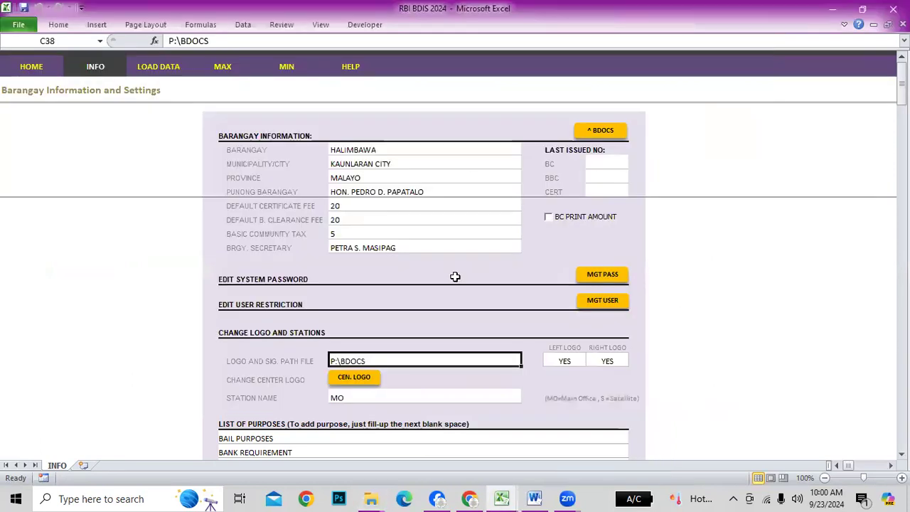
Paste the Cabuyao Tres folder path into the logo and signature path cell C38
{"action": "left_click_drag", "start_coordinate": [227, 40], "coordinate": [102, 50]}
{"action": "key", "text": "ctrl+v"}
{"action": "key", "text": "Return"}
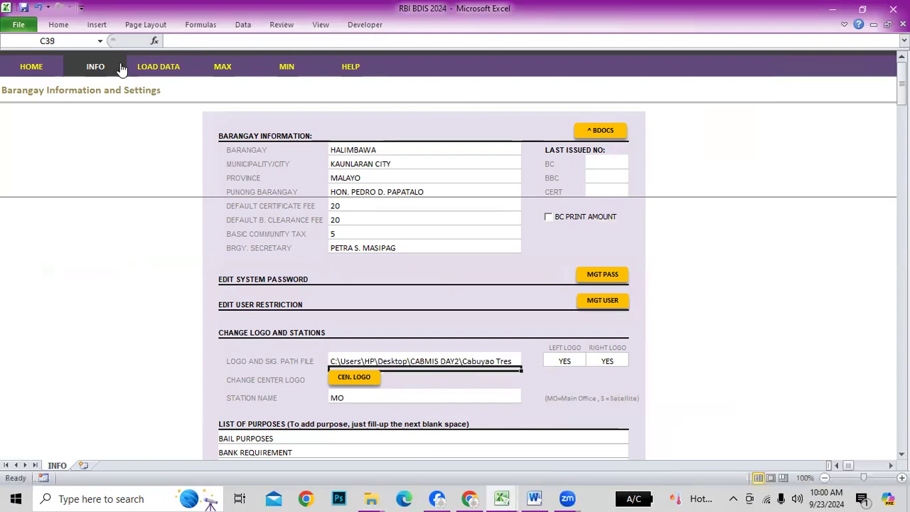
Toggle LEFT LOGO to NO and back to YES, then check the Barangay 3 logo on HOME
{"action": "left_click", "coordinate": [566, 364]}
{"action": "left_click", "coordinate": [591, 363]}
{"action": "left_click", "coordinate": [573, 377]}
{"action": "left_click", "coordinate": [593, 364]}
{"action": "left_click", "coordinate": [567, 372]}
{"action": "left_click", "coordinate": [681, 360]}
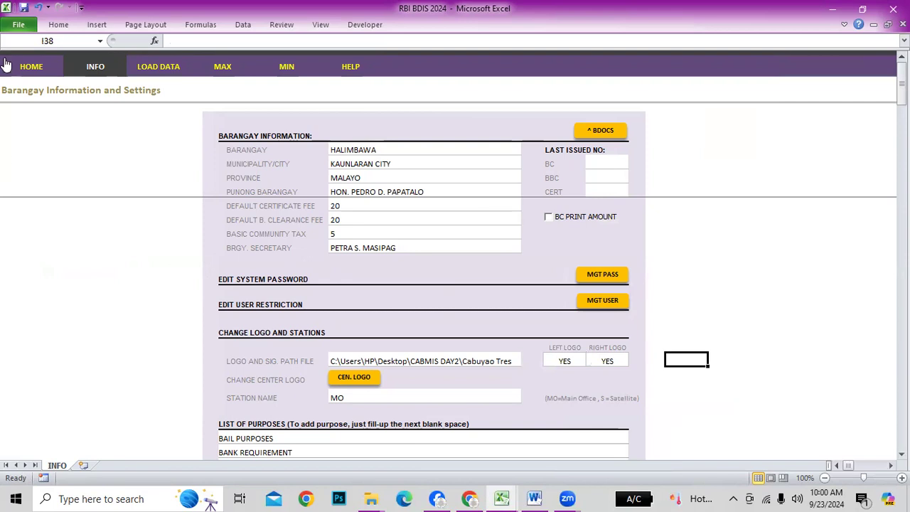
{"action": "left_click", "coordinate": [29, 67]}
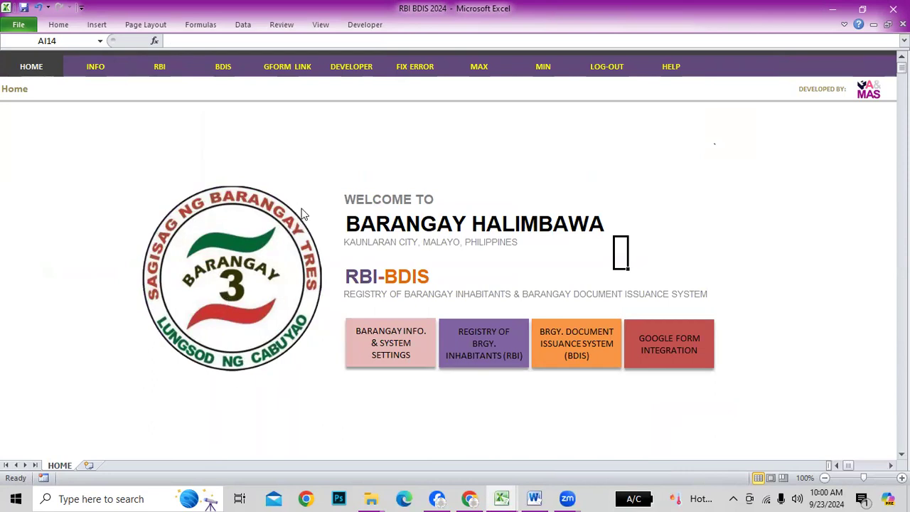
{"action": "left_click", "coordinate": [92, 75]}
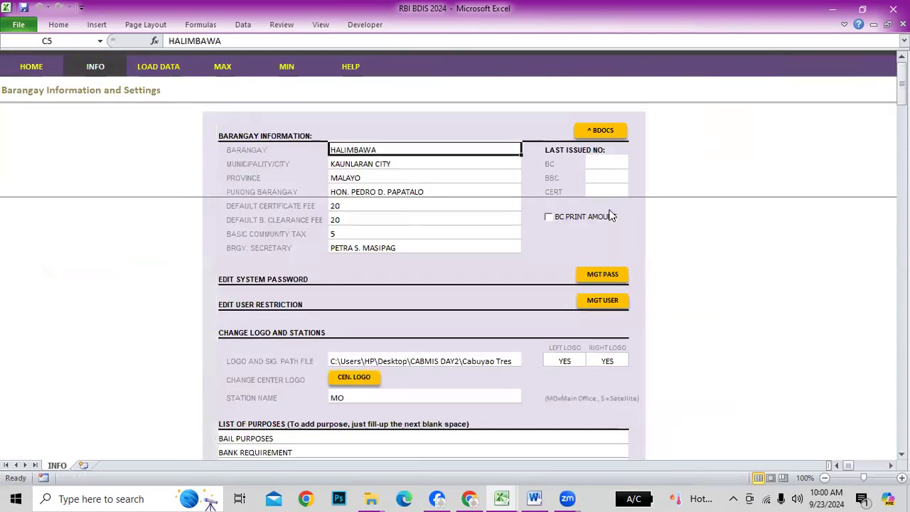
Start entering 'p:' into the logo and signature path cell
{"action": "scroll", "coordinate": [479, 269], "scroll_direction": "down", "scroll_amount": 2}
{"action": "left_click", "coordinate": [470, 272]}
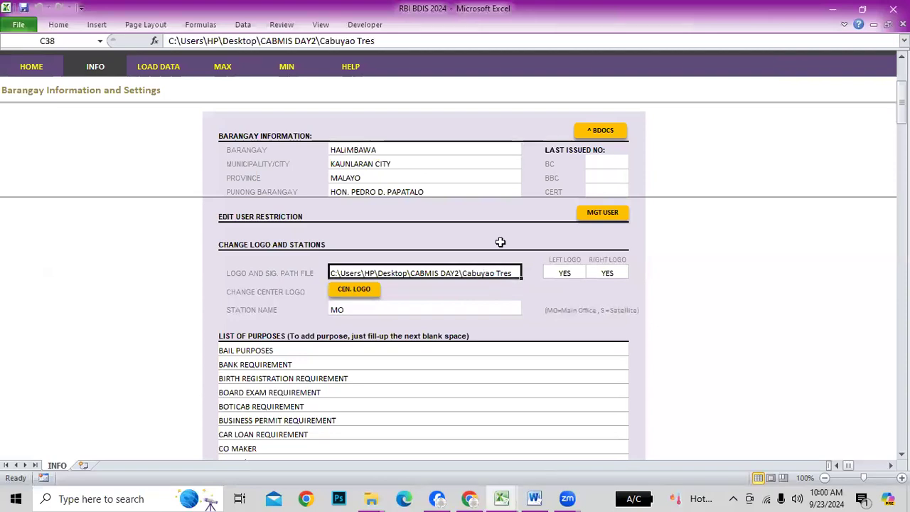
{"action": "type", "text": "p"}
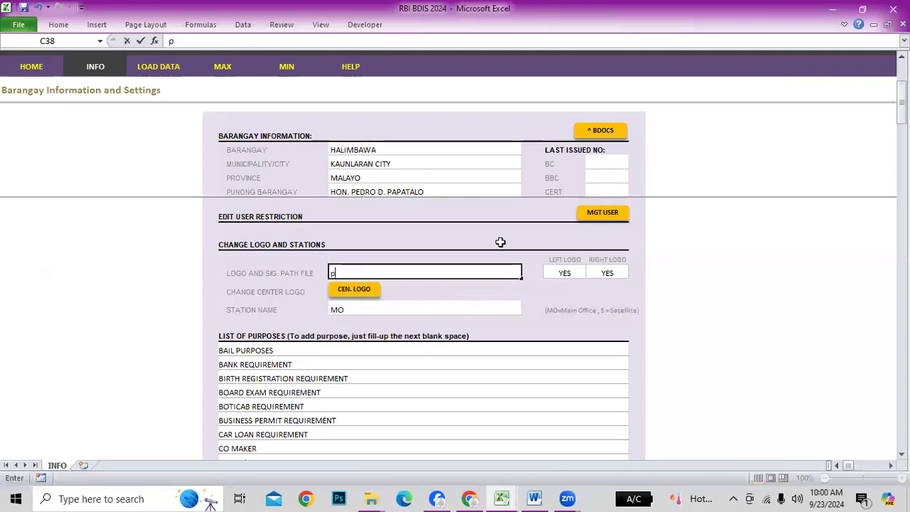
{"action": "type", "text": ":"}
{"action": "left_click", "coordinate": [779, 320]}
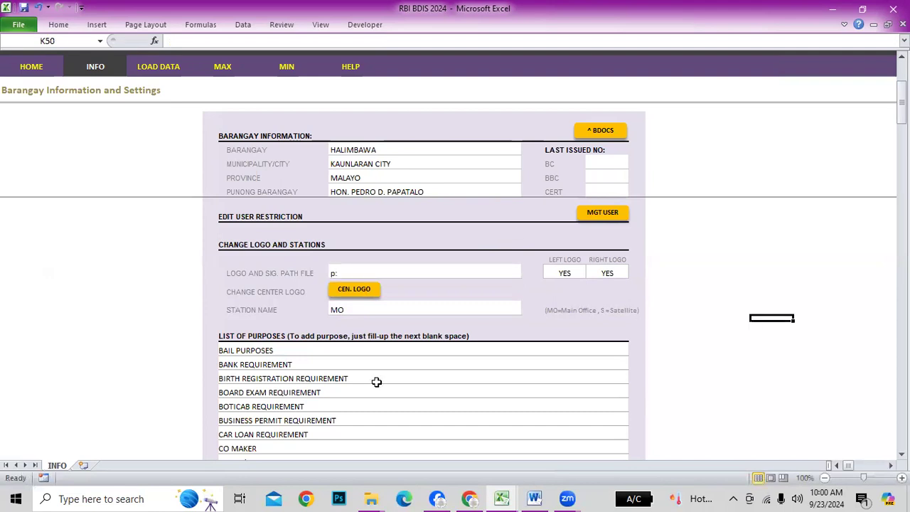
Copy the P:\BDOCS location from logo1's Properties in pCloud Drive's BDOCS folder
{"action": "key", "text": "super+Tab"}
{"action": "key", "text": "alt+Tab"}
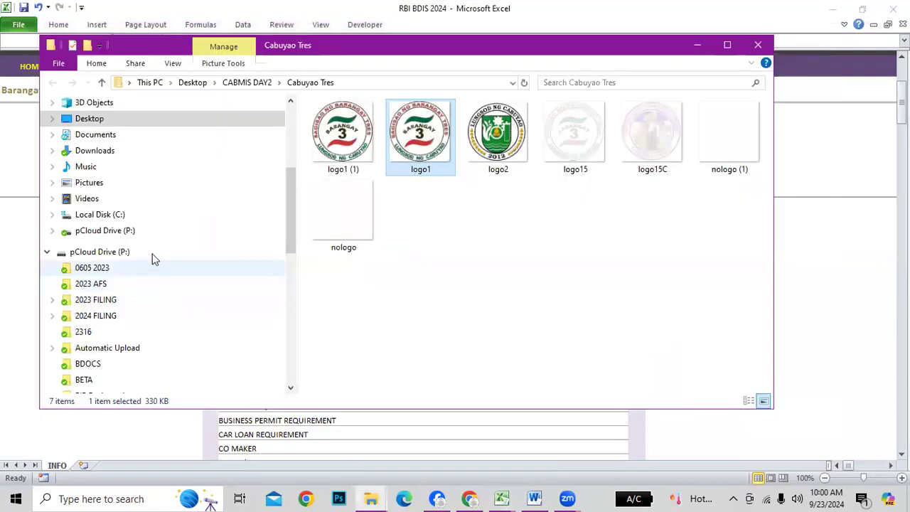
{"action": "left_click", "coordinate": [116, 232]}
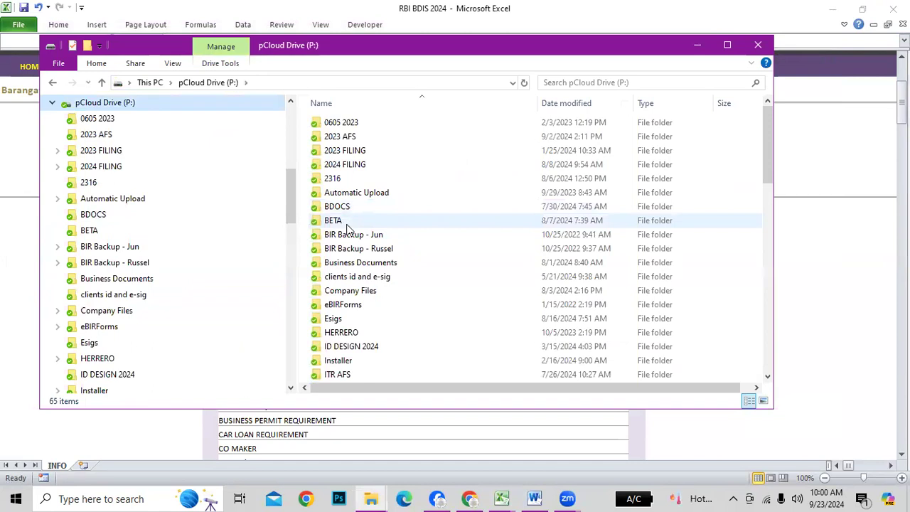
{"action": "double_click", "coordinate": [346, 208]}
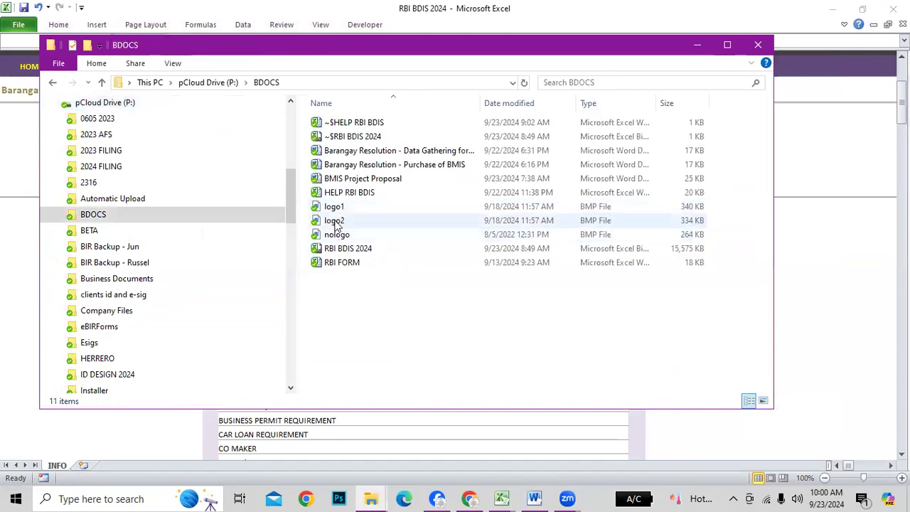
{"action": "left_click", "coordinate": [335, 207]}
{"action": "right_click", "coordinate": [335, 207]}
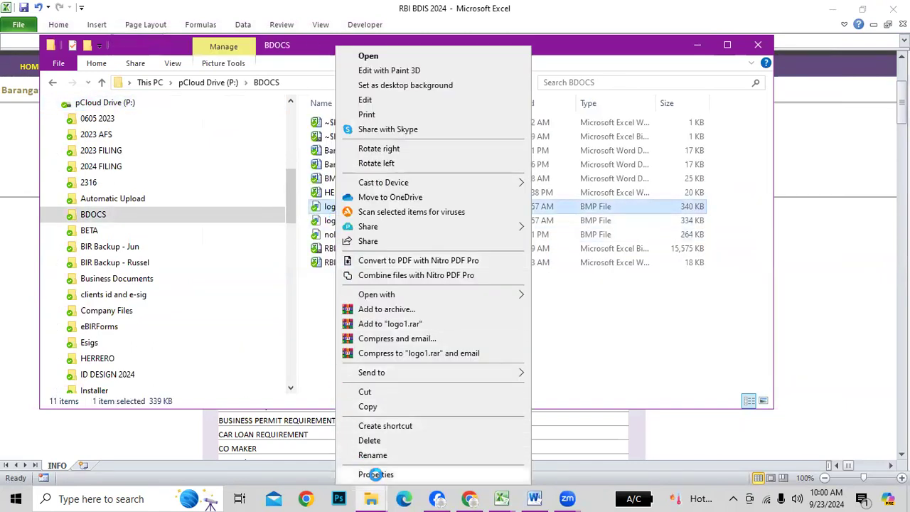
{"action": "left_click", "coordinate": [376, 475]}
{"action": "left_click_drag", "start_coordinate": [404, 270], "coordinate": [450, 270]}
{"action": "key", "text": "ctrl+c"}
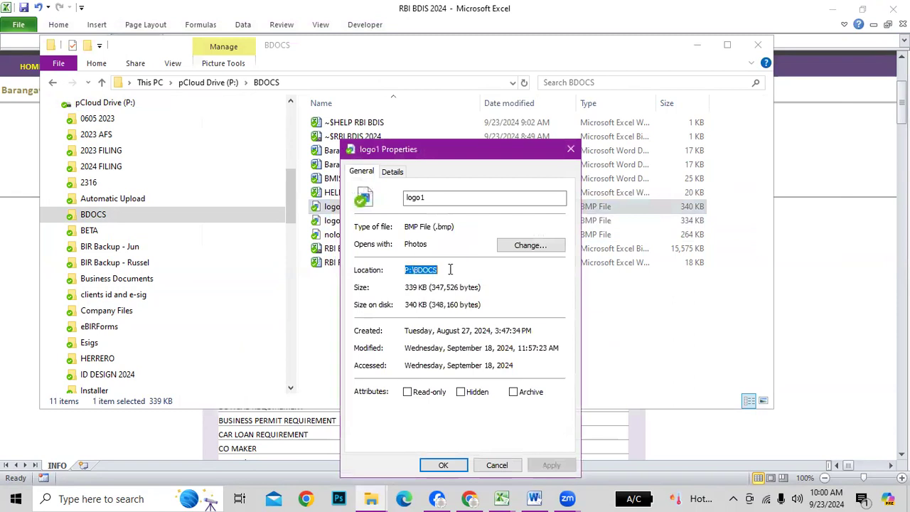
{"action": "left_click", "coordinate": [443, 465]}
Replace the partial path in C38 with the copied P:\BDOCS
{"action": "left_click", "coordinate": [790, 387]}
{"action": "left_click", "coordinate": [426, 272]}
{"action": "left_click_drag", "start_coordinate": [214, 44], "coordinate": [158, 41]}
{"action": "key", "text": "ctrl+v"}
{"action": "key", "text": "Return"}
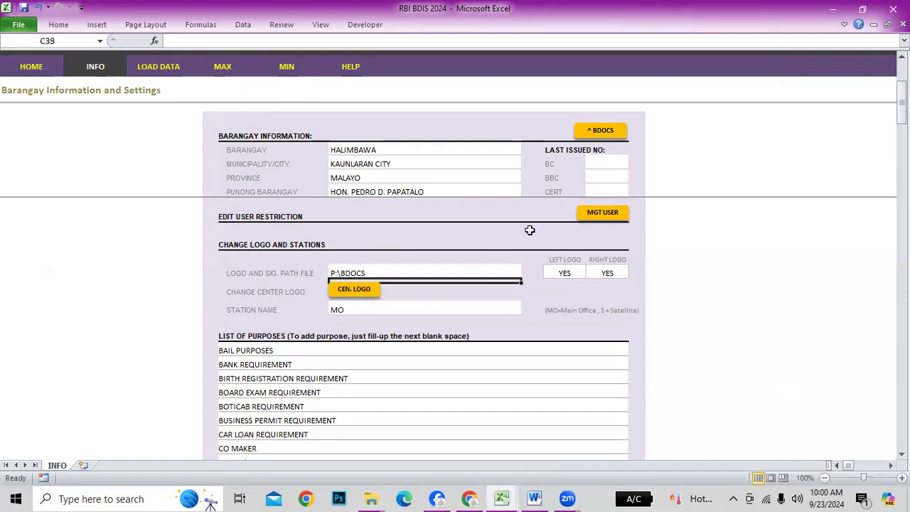
Toggle LEFT LOGO to NO then YES and check the Barangay Halimbawa logo on HOME
{"action": "left_click", "coordinate": [569, 273]}
{"action": "left_click", "coordinate": [592, 273]}
{"action": "left_click", "coordinate": [562, 292]}
{"action": "left_click", "coordinate": [592, 273]}
{"action": "left_click", "coordinate": [561, 283]}
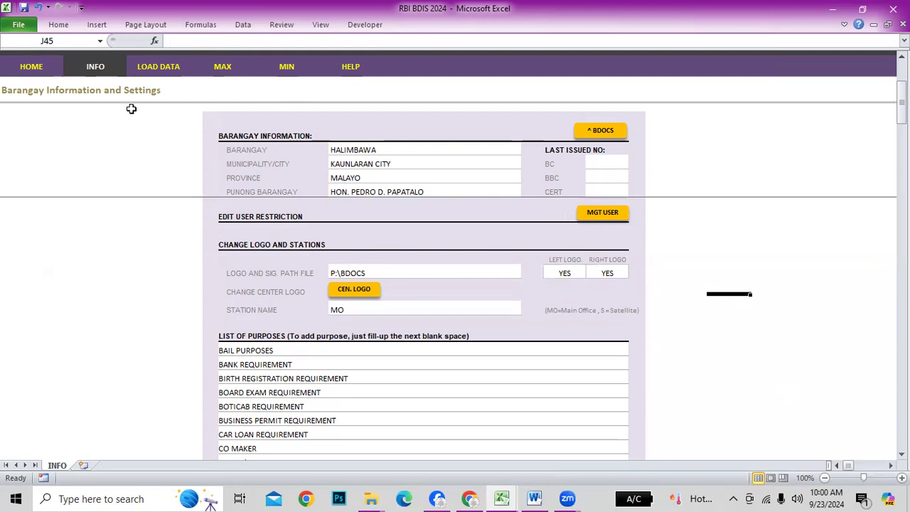
{"action": "left_click", "coordinate": [54, 64]}
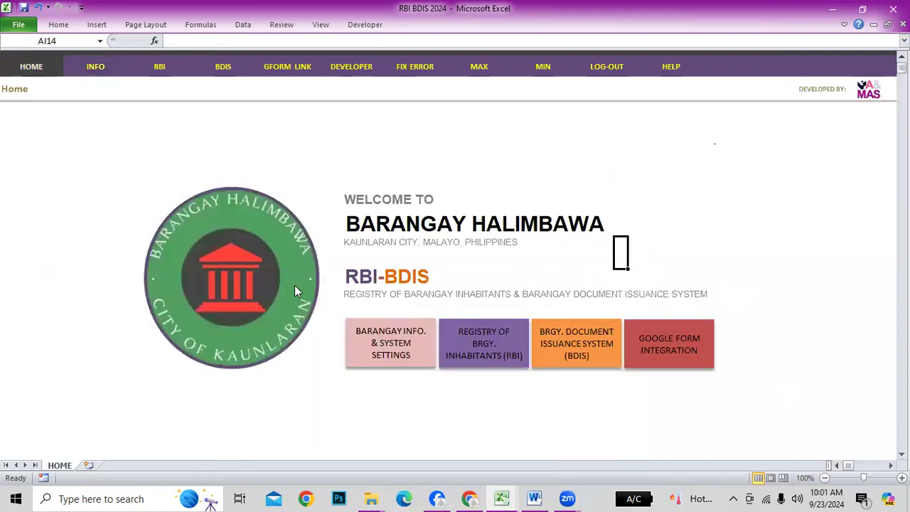
{"action": "left_click", "coordinate": [126, 79]}
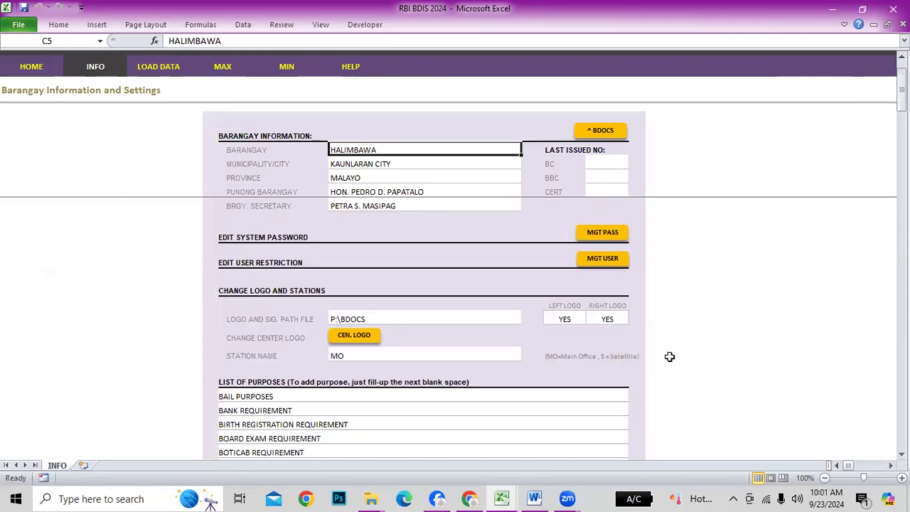
Select the STATION NAME cell on the INFO sheet
{"action": "scroll", "coordinate": [569, 380], "scroll_direction": "down", "scroll_amount": 1}
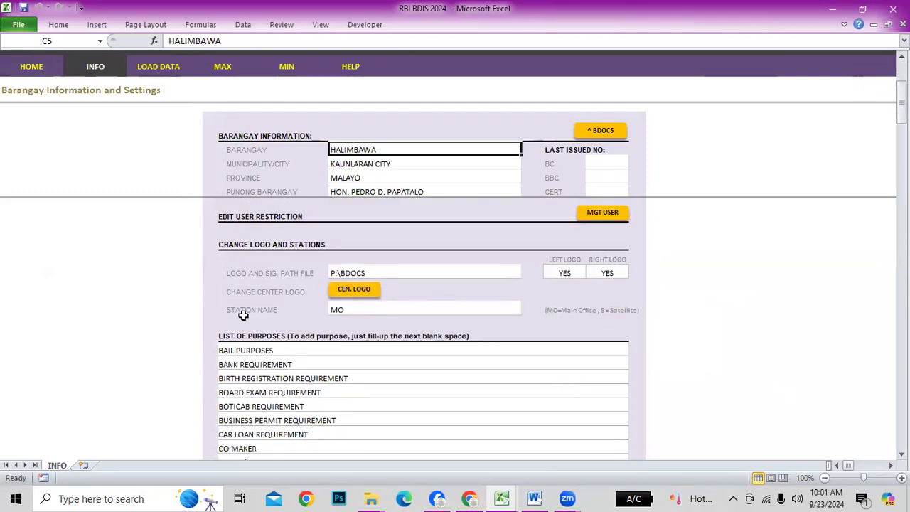
{"action": "left_click", "coordinate": [244, 315]}
{"action": "left_click", "coordinate": [477, 315]}
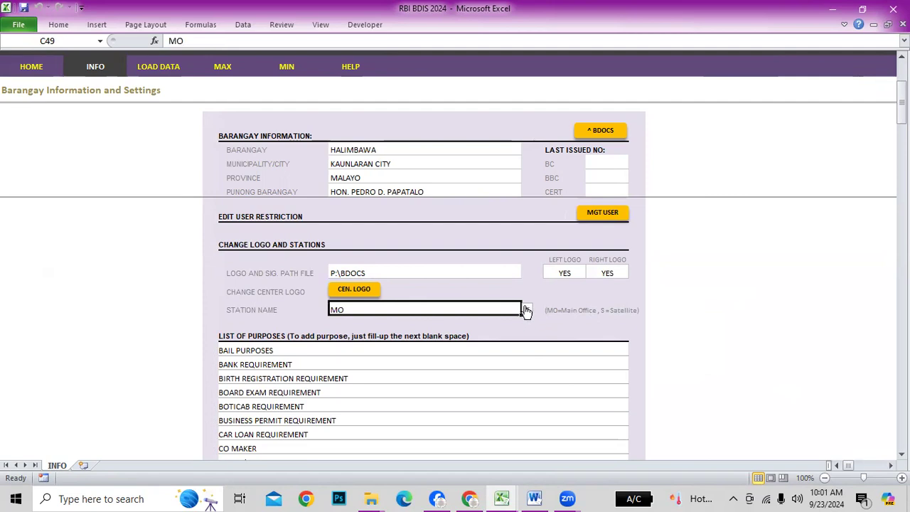
{"action": "left_click", "coordinate": [527, 311]}
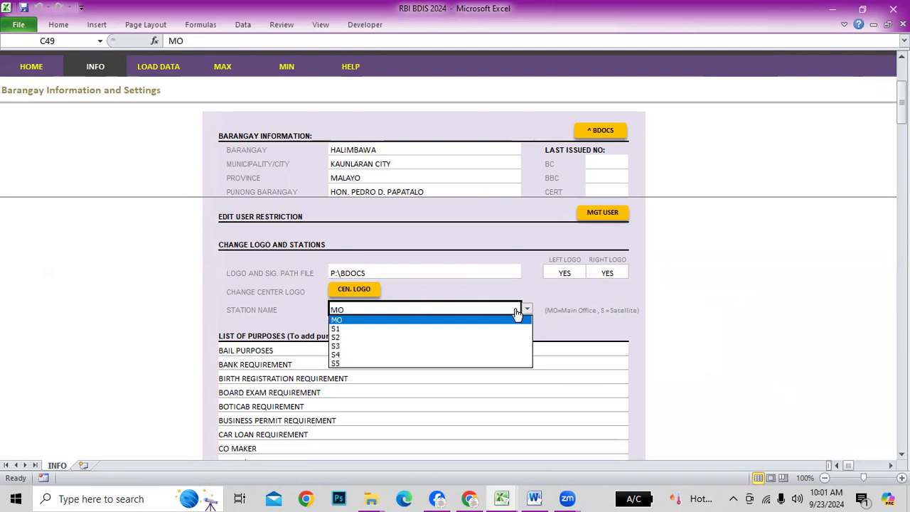
{"action": "left_click", "coordinate": [353, 332]}
{"action": "left_click", "coordinate": [417, 311]}
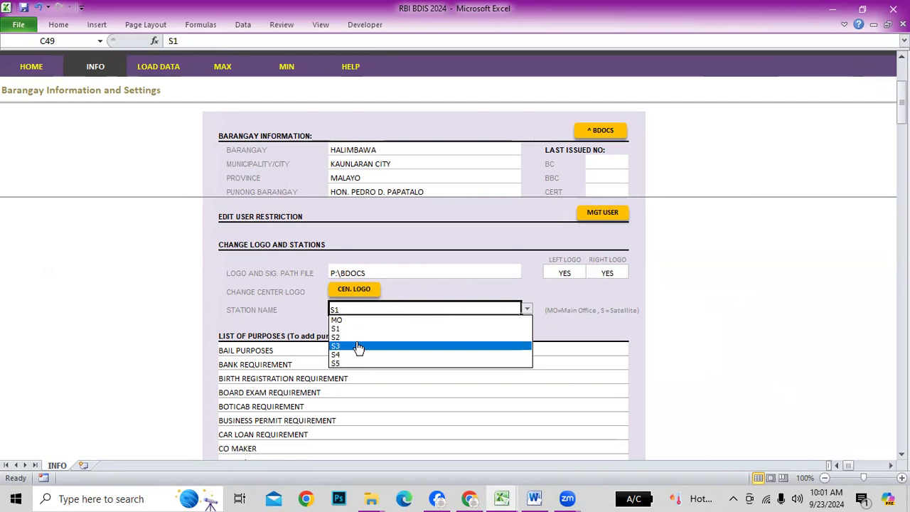
{"action": "left_click", "coordinate": [356, 337]}
{"action": "left_click", "coordinate": [527, 310]}
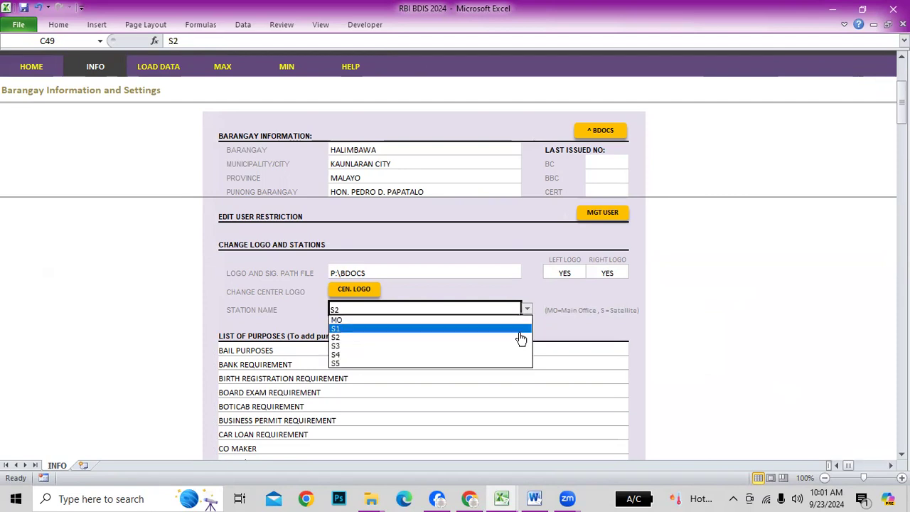
{"action": "left_click", "coordinate": [364, 316]}
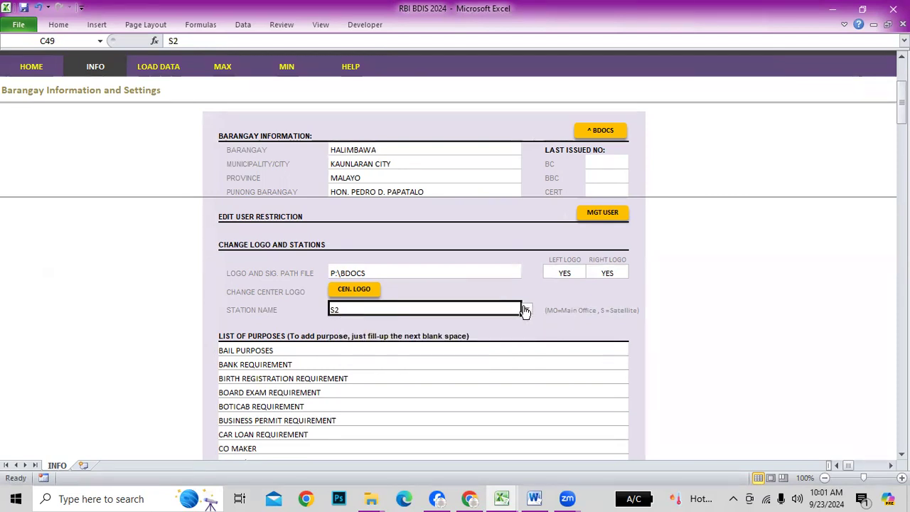
{"action": "left_click", "coordinate": [525, 311]}
{"action": "left_click", "coordinate": [380, 327]}
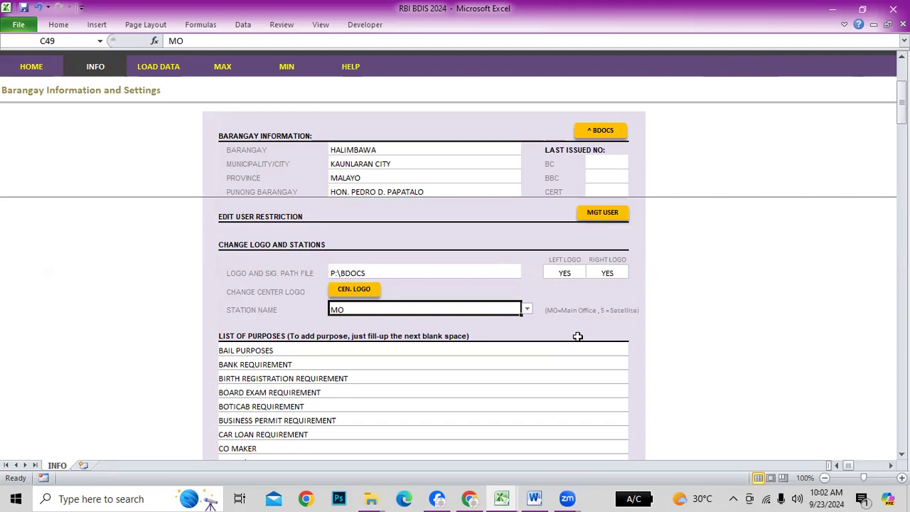
{"action": "scroll", "coordinate": [537, 295], "scroll_direction": "down", "scroll_amount": 1}
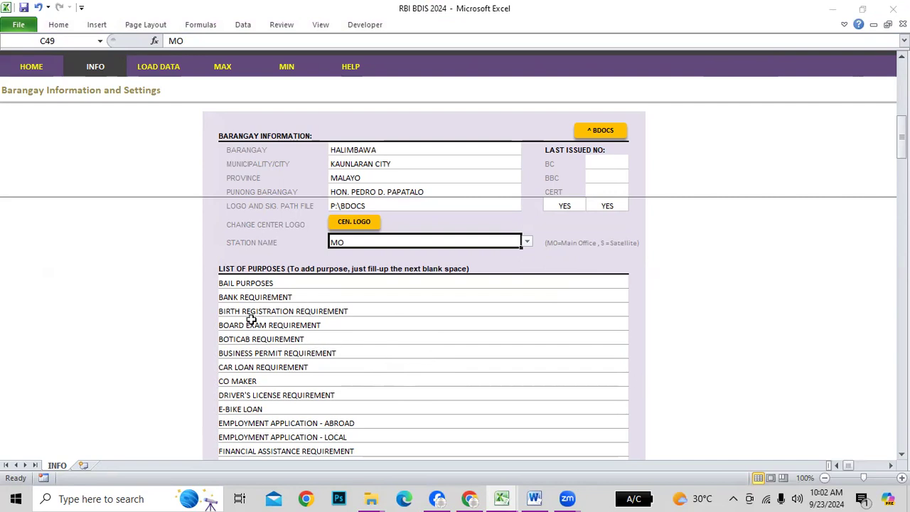
{"action": "left_click", "coordinate": [253, 284]}
{"action": "left_click", "coordinate": [272, 323]}
{"action": "left_click", "coordinate": [283, 351]}
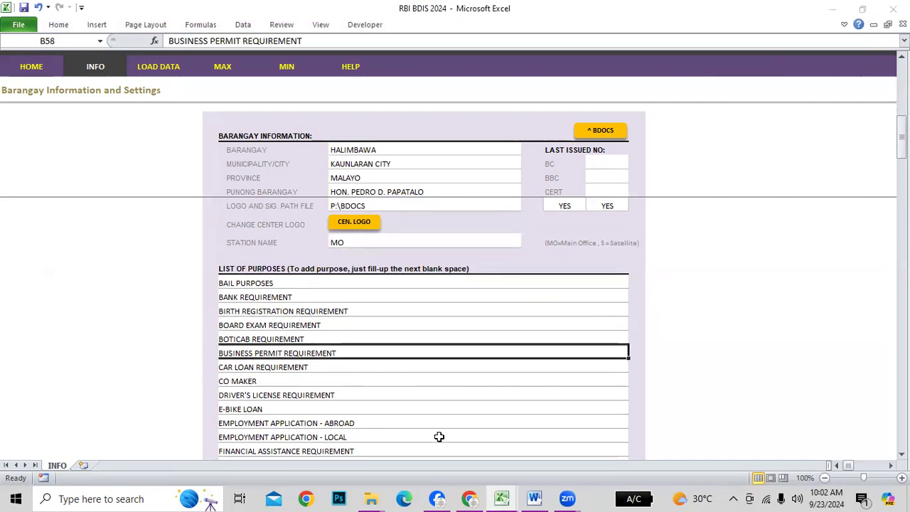
{"action": "scroll", "coordinate": [439, 437], "scroll_direction": "down", "scroll_amount": 1}
{"action": "scroll", "coordinate": [443, 439], "scroll_direction": "down", "scroll_amount": 1}
{"action": "left_click", "coordinate": [290, 347]}
{"action": "left_click", "coordinate": [311, 399]}
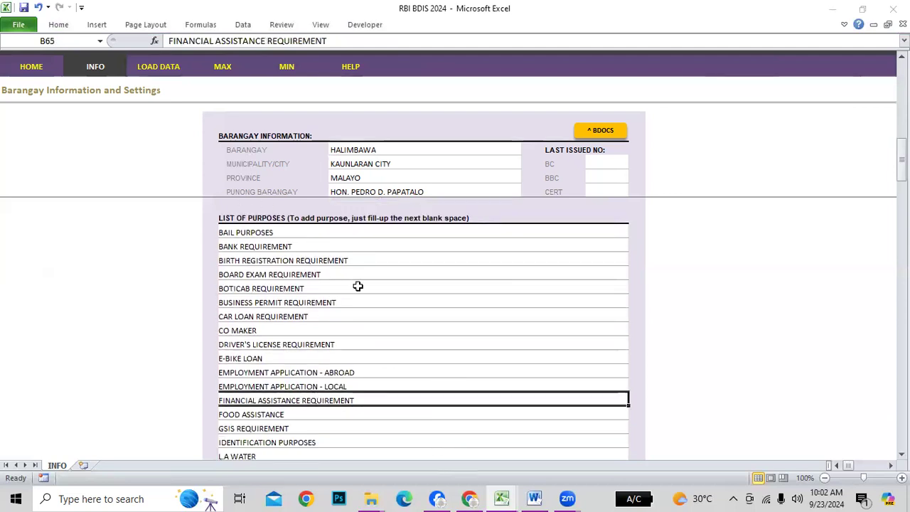
{"action": "scroll", "coordinate": [467, 400], "scroll_direction": "down", "scroll_amount": 7}
{"action": "scroll", "coordinate": [468, 401], "scroll_direction": "down", "scroll_amount": 4}
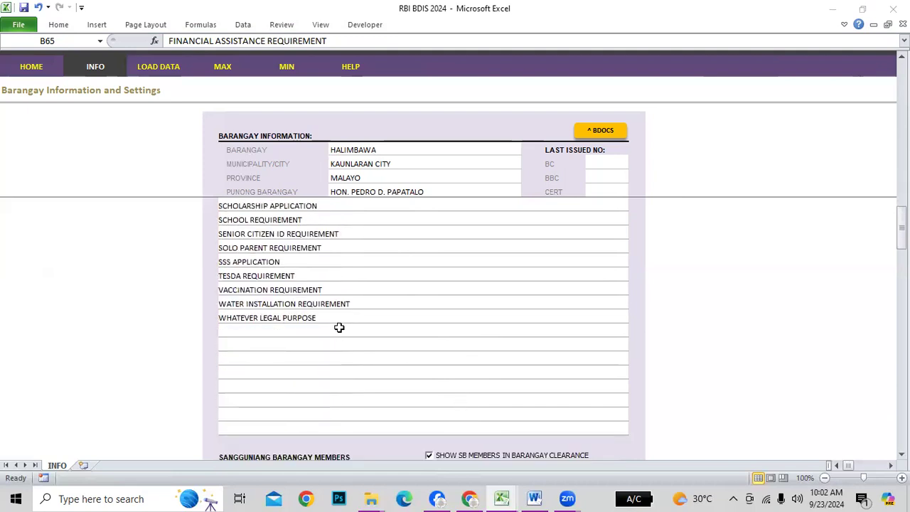
{"action": "scroll", "coordinate": [340, 326], "scroll_direction": "up", "scroll_amount": 7}
{"action": "scroll", "coordinate": [339, 319], "scroll_direction": "down", "scroll_amount": 5}
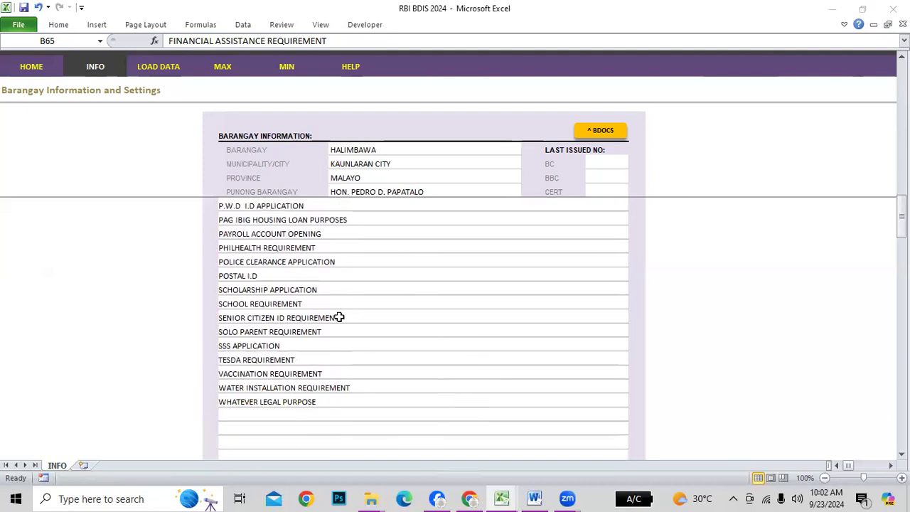
{"action": "scroll", "coordinate": [339, 317], "scroll_direction": "down", "scroll_amount": 2}
{"action": "left_click", "coordinate": [236, 330]}
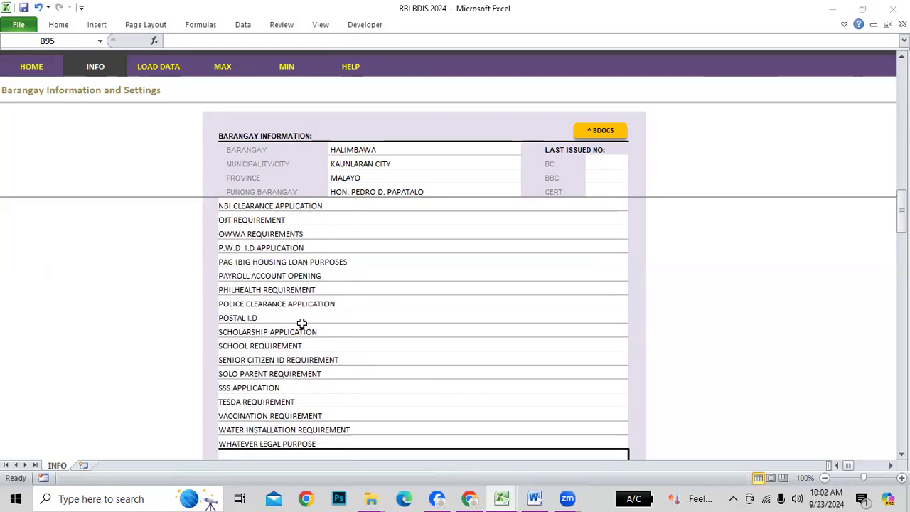
{"action": "scroll", "coordinate": [569, 381], "scroll_direction": "up", "scroll_amount": 2}
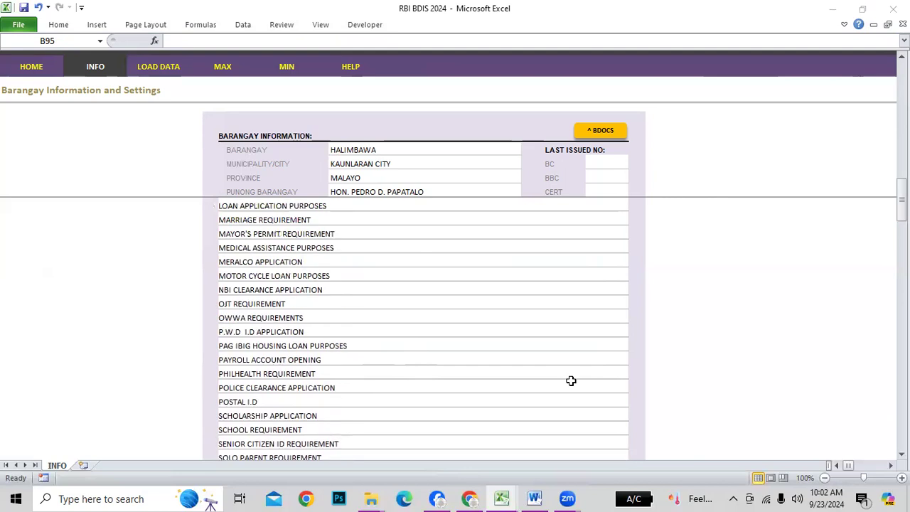
{"action": "scroll", "coordinate": [571, 381], "scroll_direction": "up", "scroll_amount": 3}
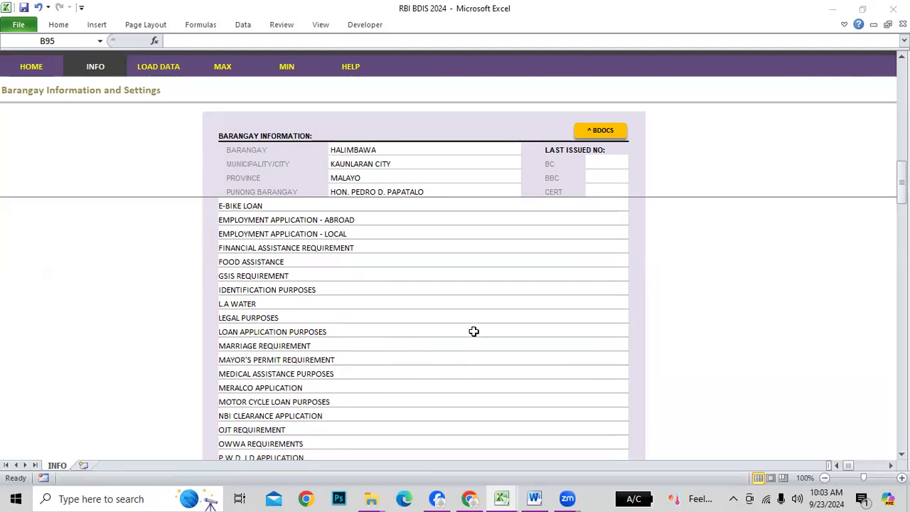
{"action": "scroll", "coordinate": [474, 332], "scroll_direction": "down", "scroll_amount": 15}
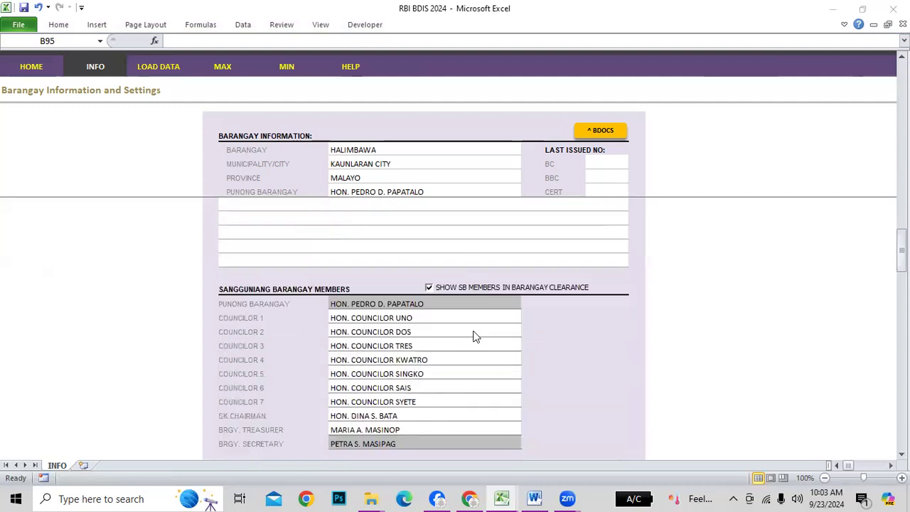
{"action": "scroll", "coordinate": [473, 334], "scroll_direction": "down", "scroll_amount": 2}
{"action": "scroll", "coordinate": [472, 332], "scroll_direction": "up", "scroll_amount": 2}
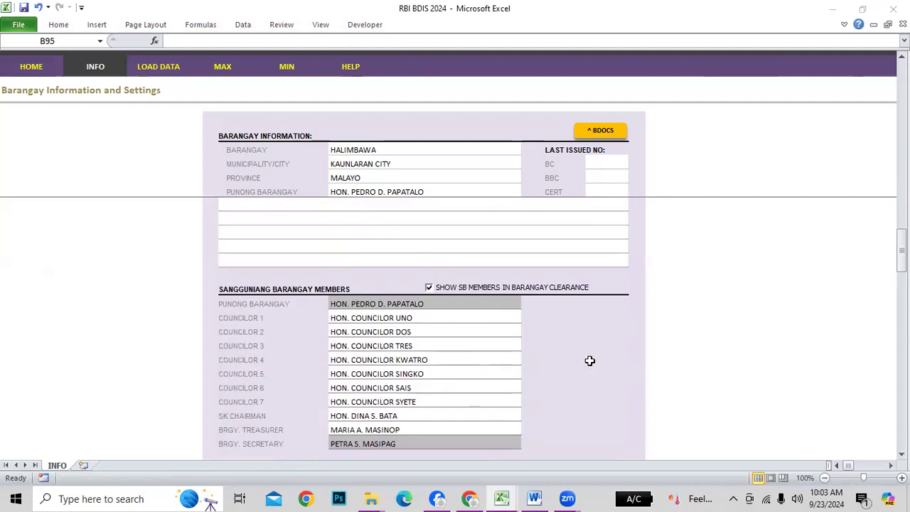
{"action": "scroll", "coordinate": [525, 390], "scroll_direction": "down", "scroll_amount": 1}
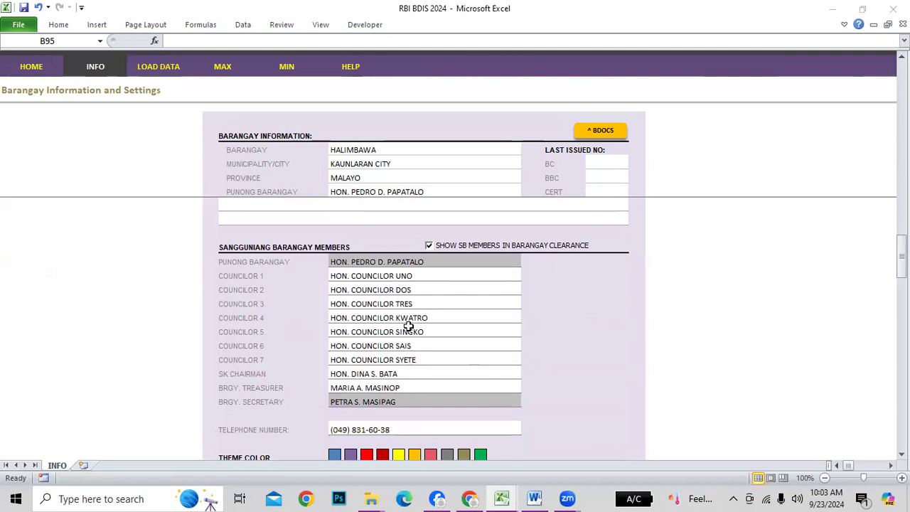
{"action": "left_click", "coordinate": [344, 262]}
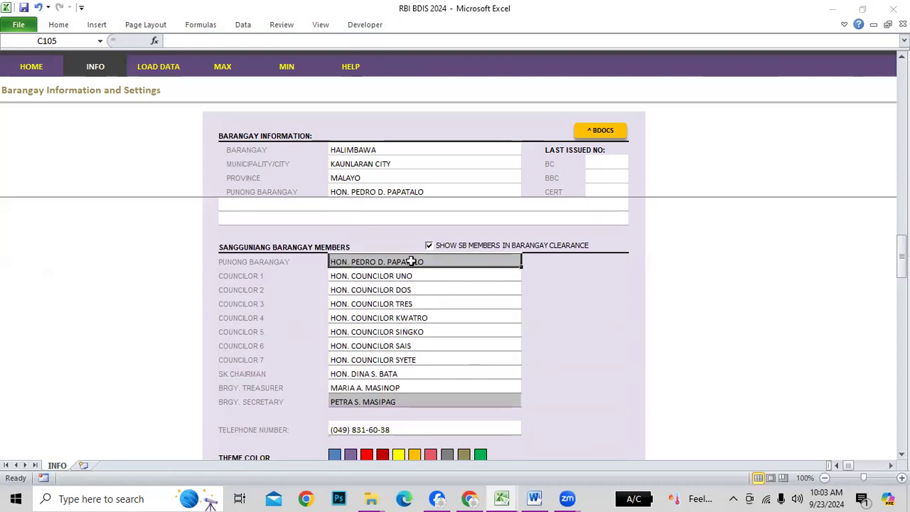
{"action": "left_click", "coordinate": [355, 178]}
{"action": "left_click", "coordinate": [376, 260]}
{"action": "double_click", "coordinate": [377, 260]}
{"action": "key", "text": "Return"}
{"action": "key", "text": "Return"}
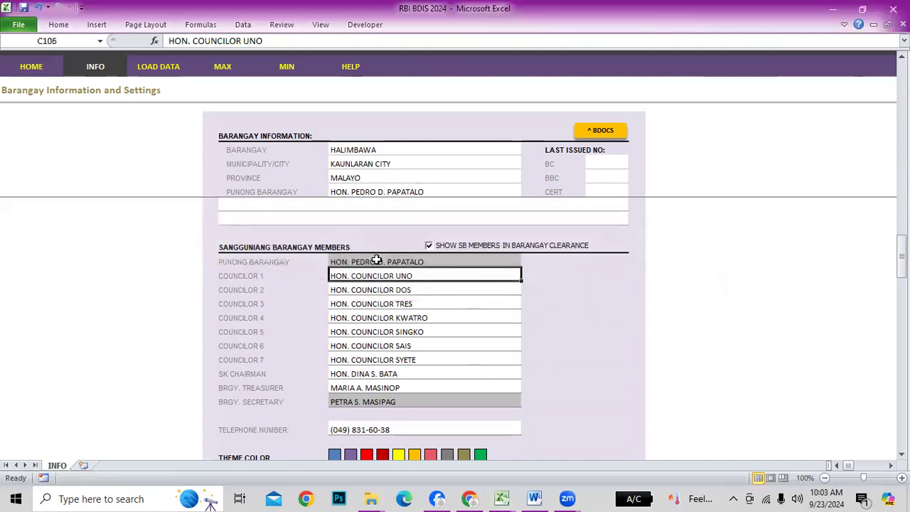
{"action": "left_click", "coordinate": [377, 261]}
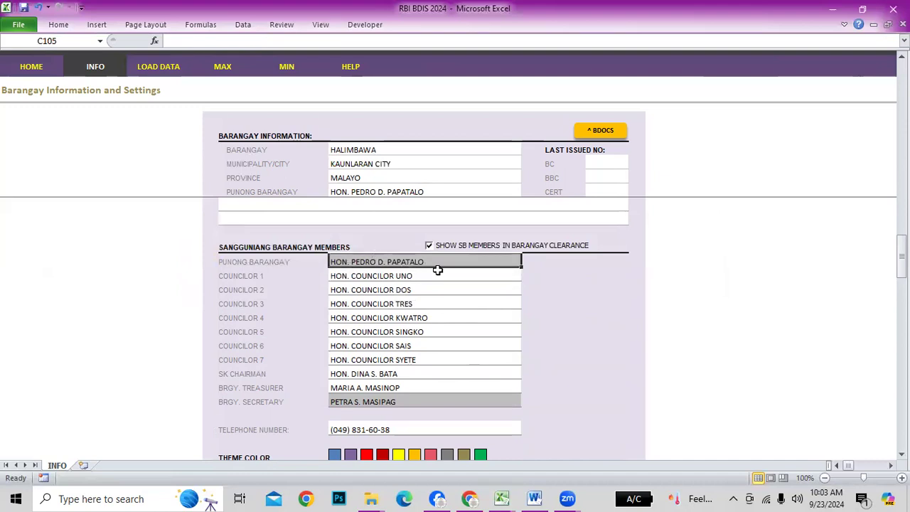
{"action": "scroll", "coordinate": [412, 209], "scroll_direction": "up", "scroll_amount": 10}
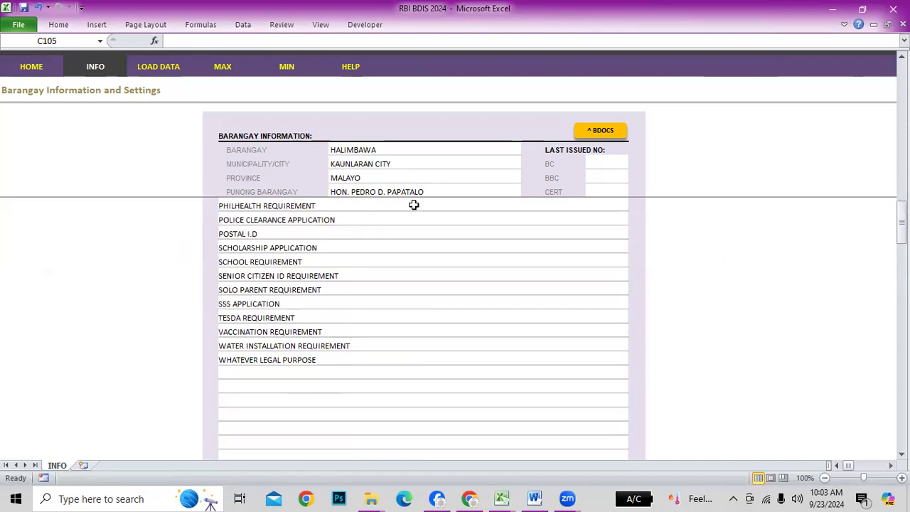
{"action": "left_click", "coordinate": [382, 192]}
{"action": "scroll", "coordinate": [463, 291], "scroll_direction": "down", "scroll_amount": 10}
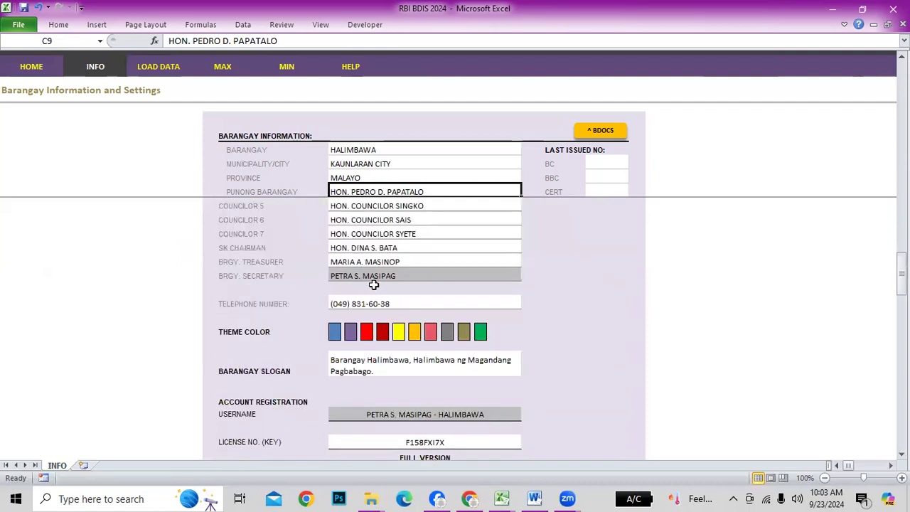
{"action": "left_click", "coordinate": [390, 276]}
{"action": "scroll", "coordinate": [577, 329], "scroll_direction": "up", "scroll_amount": 2}
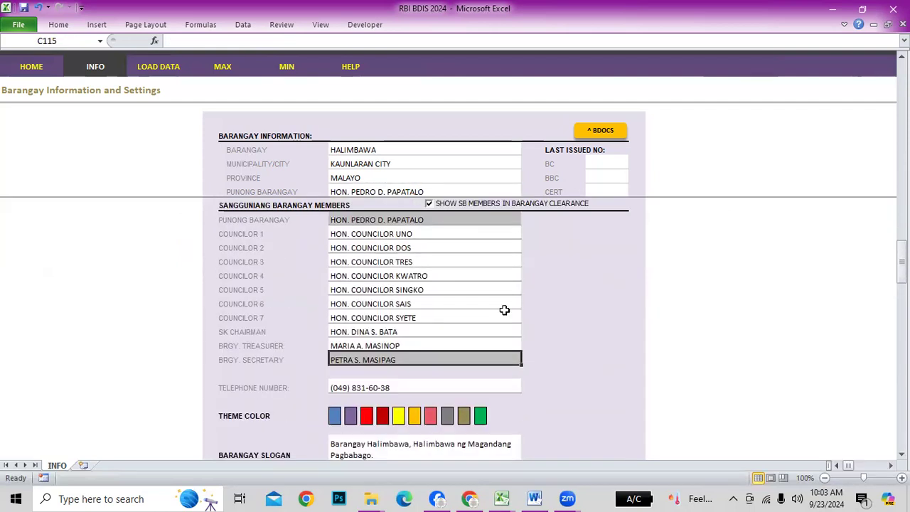
{"action": "left_click_drag", "start_coordinate": [355, 235], "coordinate": [355, 342]}
{"action": "left_click", "coordinate": [671, 302]}
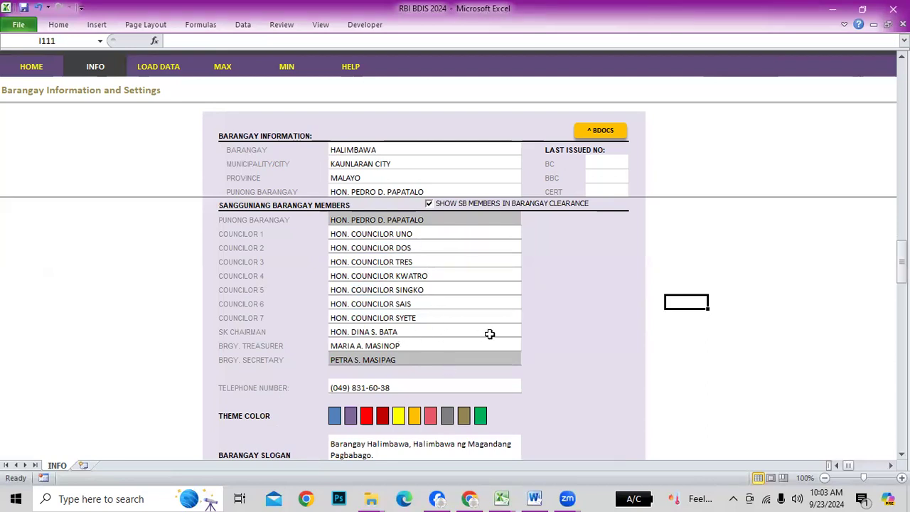
{"action": "scroll", "coordinate": [572, 336], "scroll_direction": "down", "scroll_amount": 1}
{"action": "left_click", "coordinate": [365, 290]}
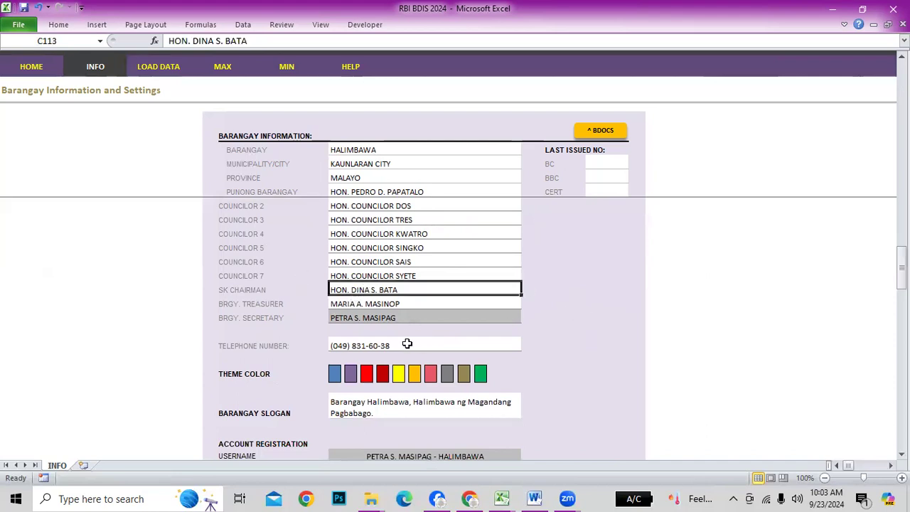
{"action": "left_click", "coordinate": [246, 304]}
{"action": "left_click", "coordinate": [380, 304]}
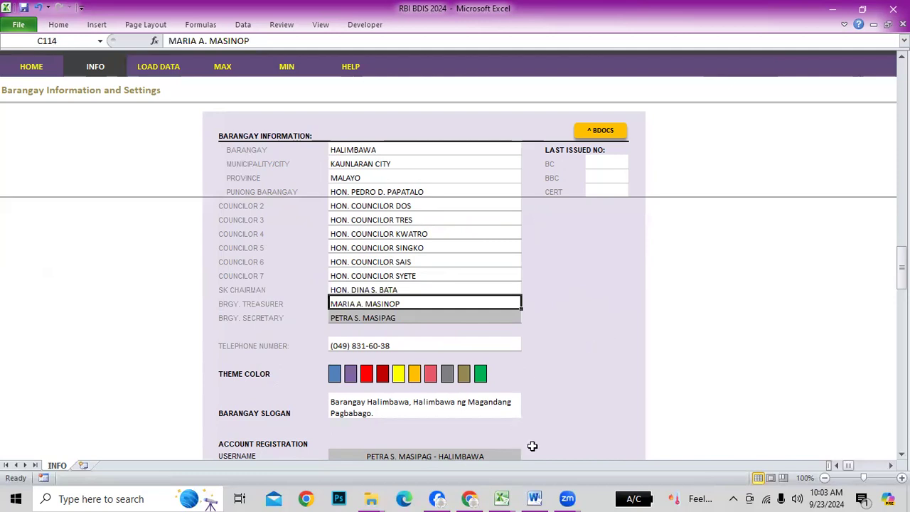
{"action": "left_click", "coordinate": [595, 348]}
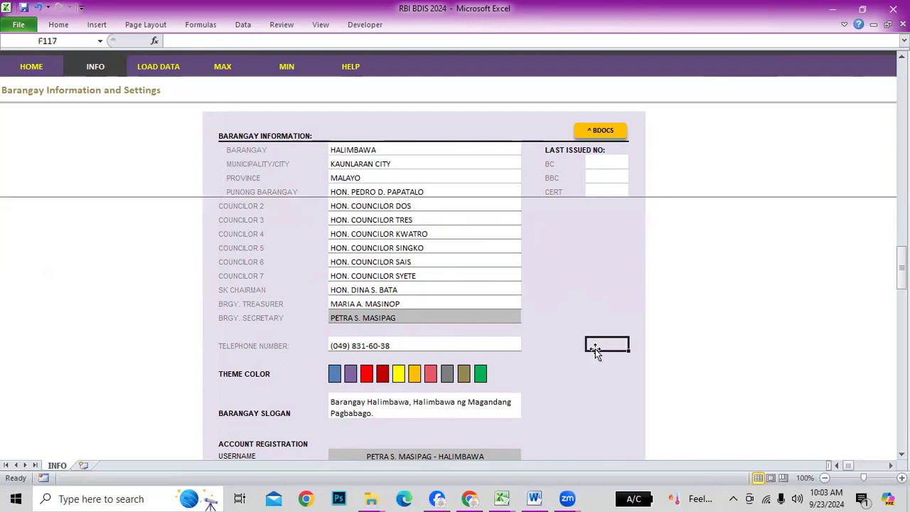
{"action": "left_click", "coordinate": [337, 347]}
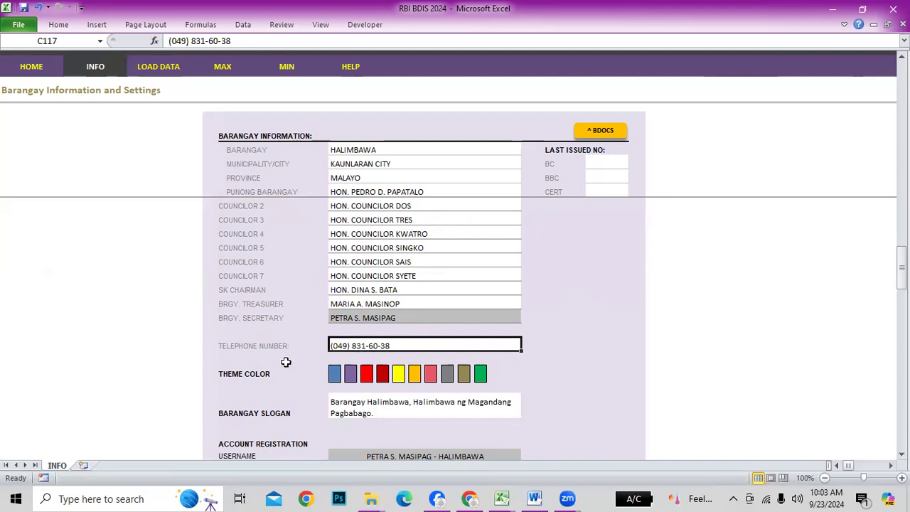
{"action": "scroll", "coordinate": [544, 273], "scroll_direction": "down", "scroll_amount": 5}
{"action": "scroll", "coordinate": [544, 273], "scroll_direction": "up", "scroll_amount": 10}
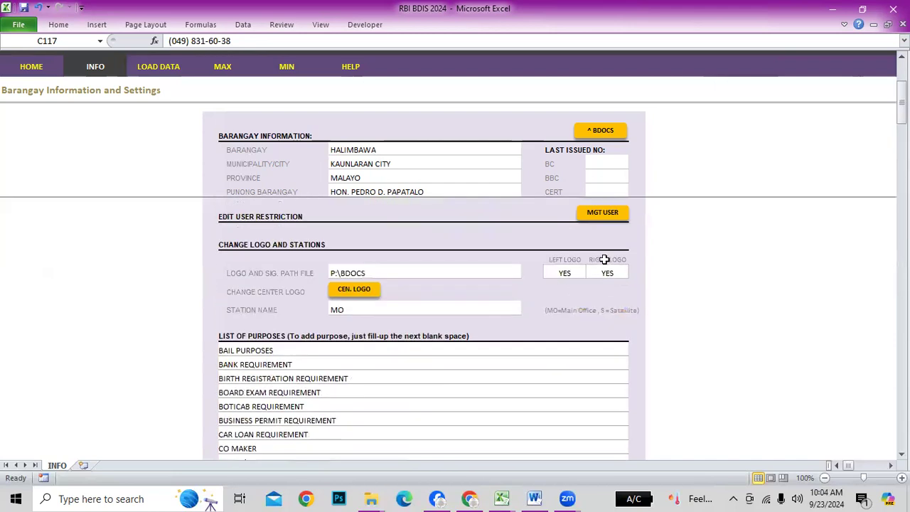
Open the BBC clearance via CEN. LOGO, inspect its header rows, then return to INFO's SB members
{"action": "left_click", "coordinate": [363, 292]}
{"action": "left_click", "coordinate": [359, 116]}
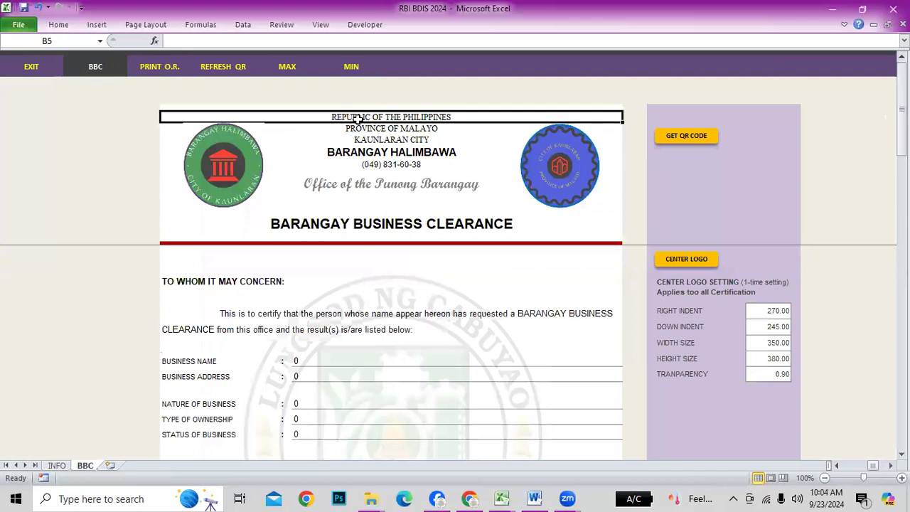
{"action": "left_click", "coordinate": [364, 128]}
{"action": "left_click", "coordinate": [364, 140]}
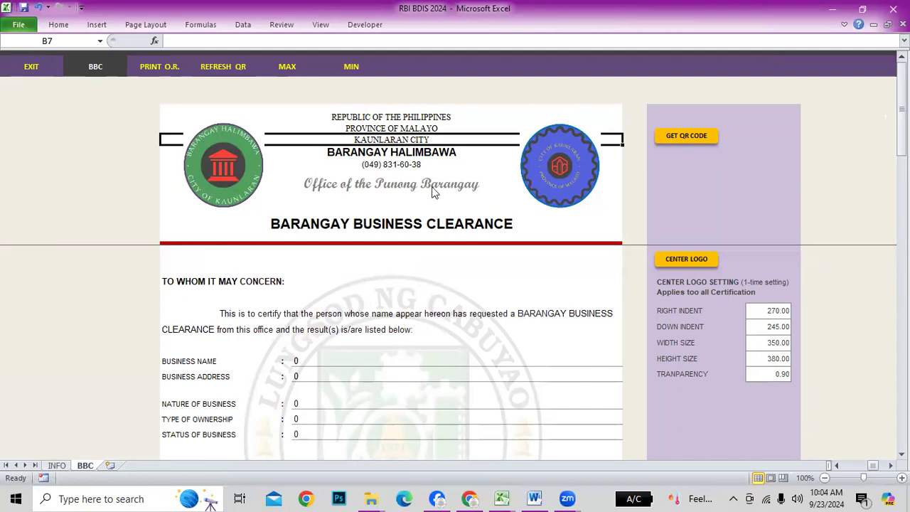
{"action": "left_click", "coordinate": [391, 152]}
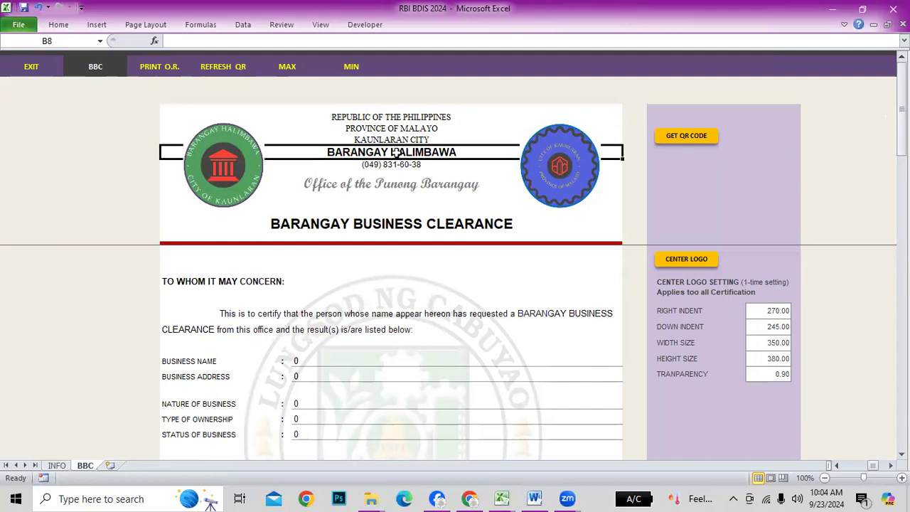
{"action": "left_click", "coordinate": [400, 164]}
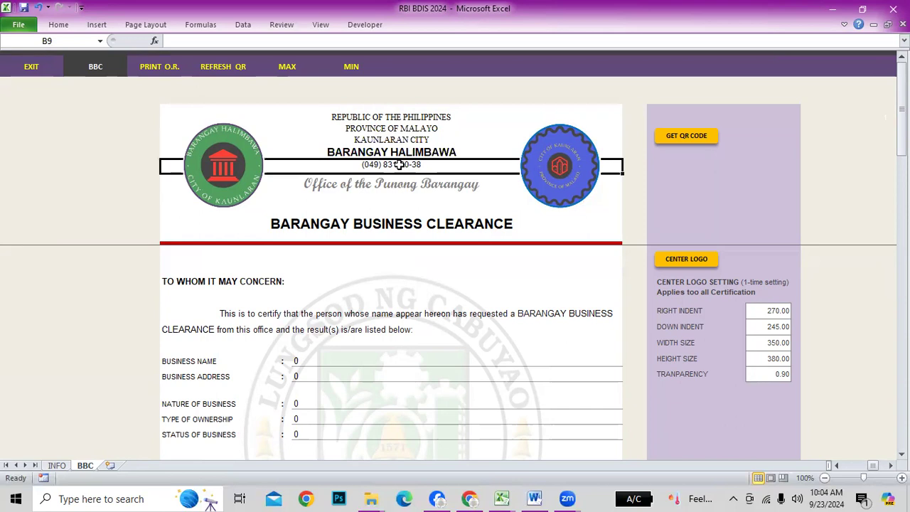
{"action": "left_click", "coordinate": [64, 466]}
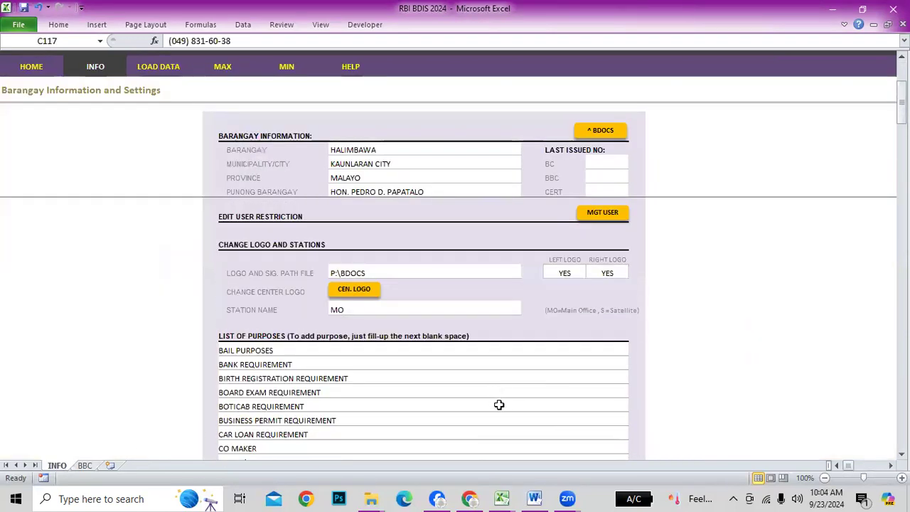
{"action": "scroll", "coordinate": [499, 404], "scroll_direction": "down", "scroll_amount": 20}
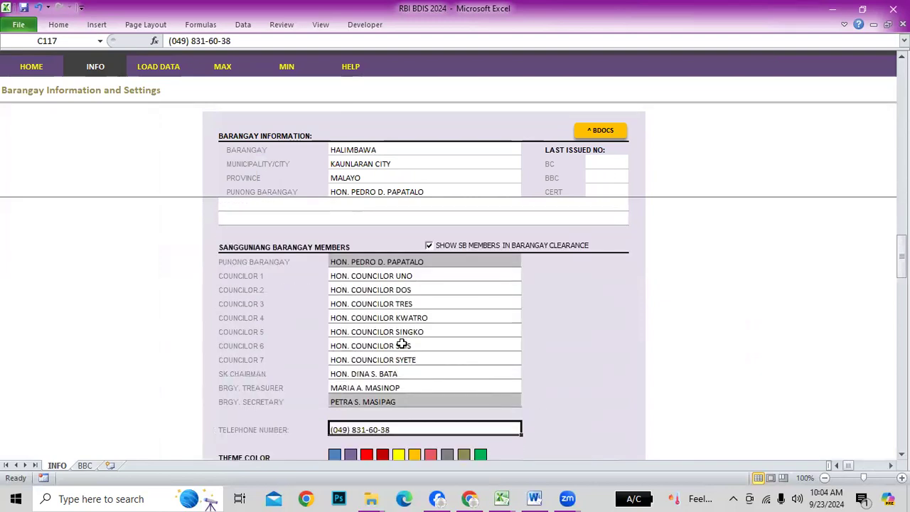
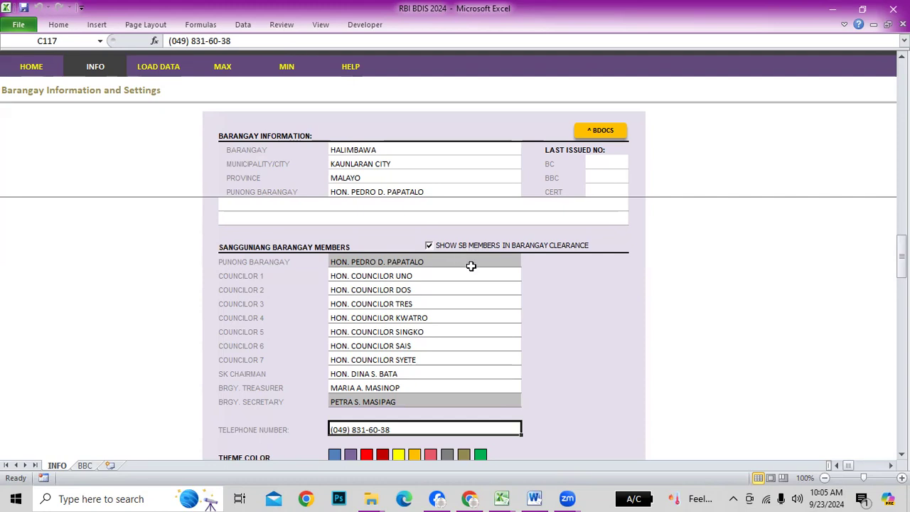
Apply the blue Theme Color on the INFO sheet so the BDIS form tabs appear
{"action": "scroll", "coordinate": [522, 310], "scroll_direction": "down", "scroll_amount": 3}
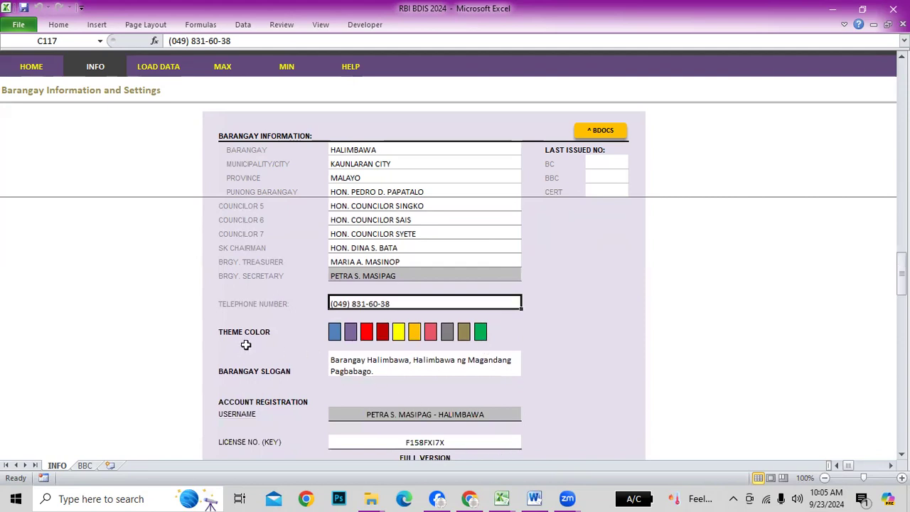
{"action": "left_click", "coordinate": [335, 333]}
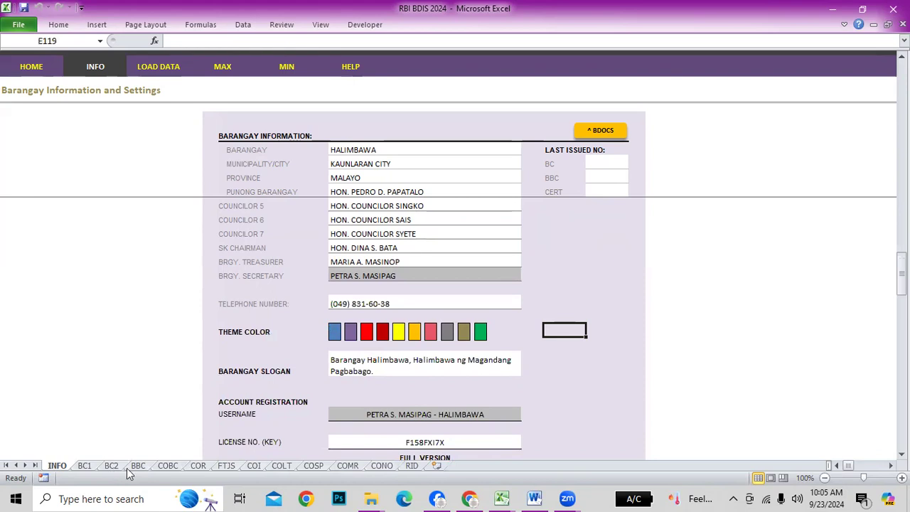
{"action": "left_click", "coordinate": [83, 466]}
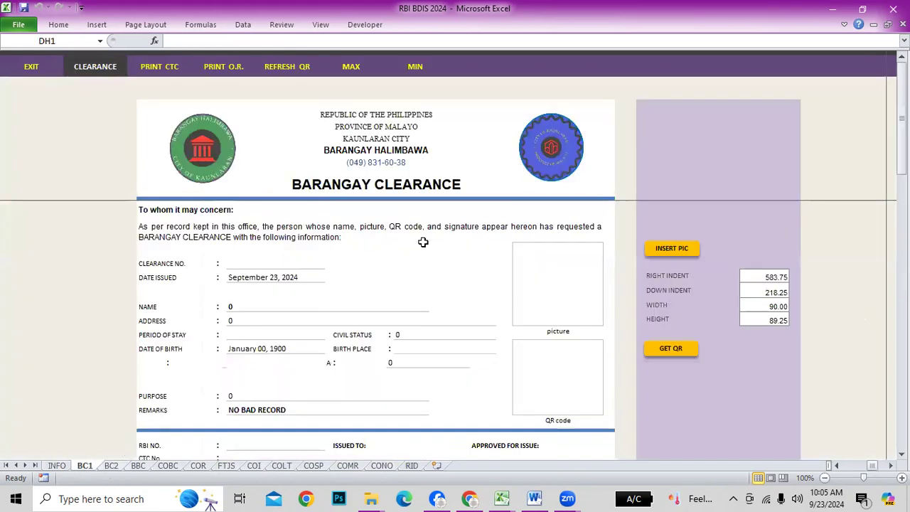
{"action": "scroll", "coordinate": [469, 204], "scroll_direction": "down", "scroll_amount": 3}
{"action": "scroll", "coordinate": [486, 256], "scroll_direction": "up", "scroll_amount": 3}
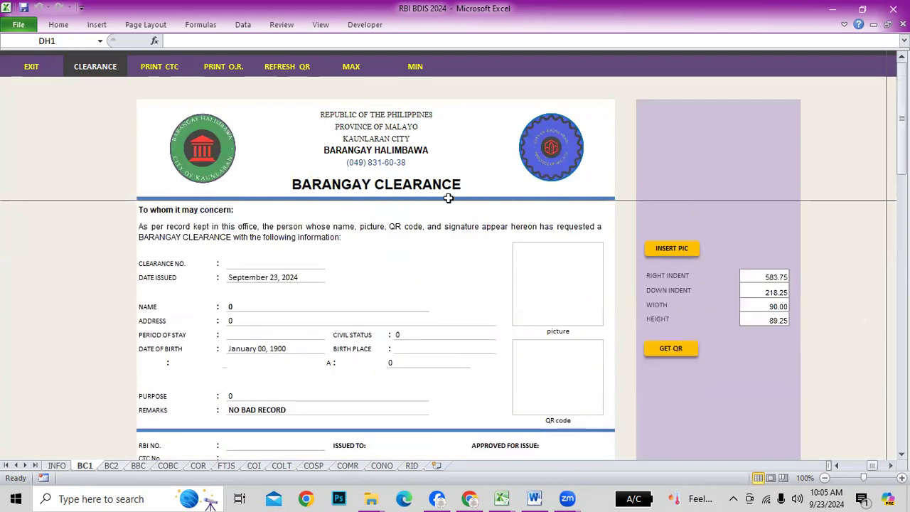
{"action": "scroll", "coordinate": [449, 198], "scroll_direction": "down", "scroll_amount": 1}
{"action": "key", "text": "ctrl+p"}
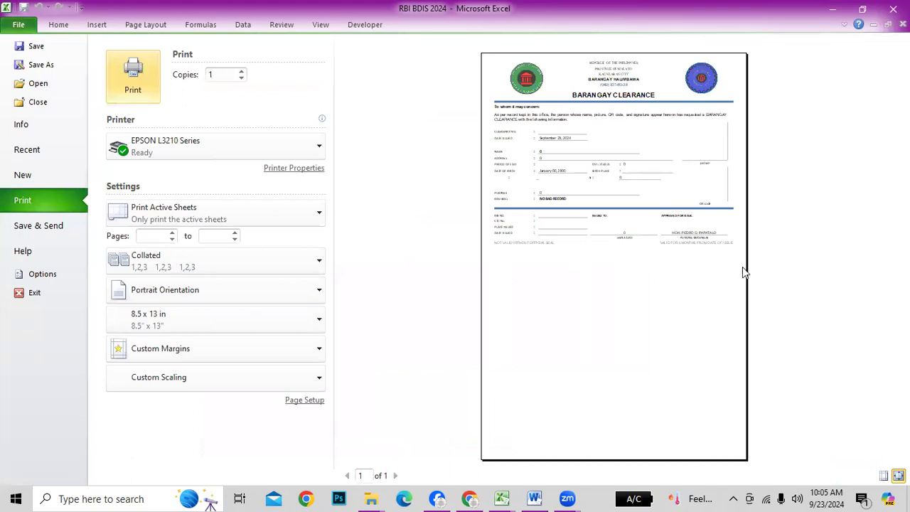
{"action": "key", "text": "Escape"}
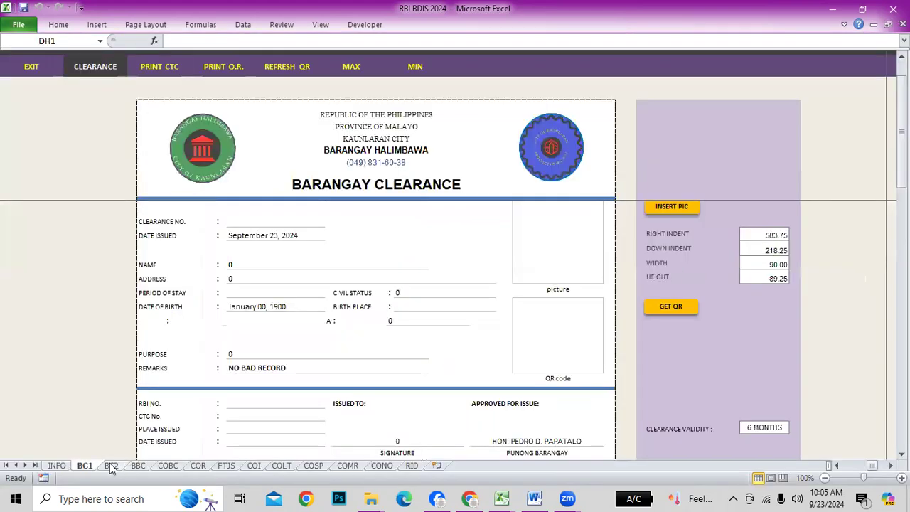
{"action": "left_click", "coordinate": [111, 466]}
{"action": "key", "text": "ctrl+p"}
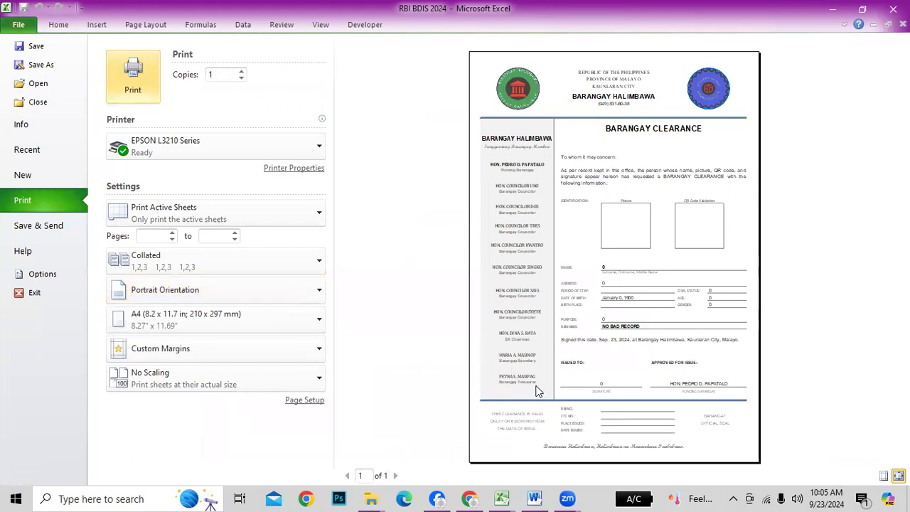
{"action": "key", "text": "Escape"}
{"action": "left_click", "coordinate": [57, 466]}
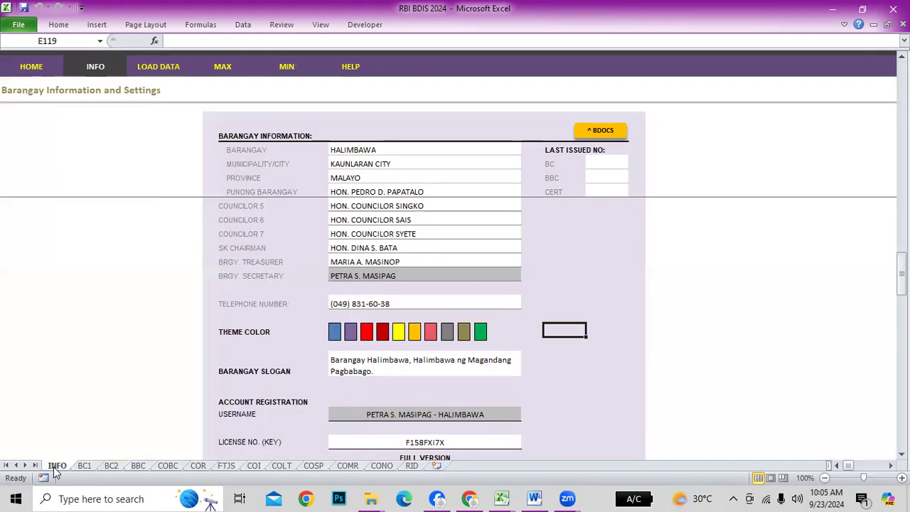
{"action": "scroll", "coordinate": [467, 405], "scroll_direction": "up", "scroll_amount": 6}
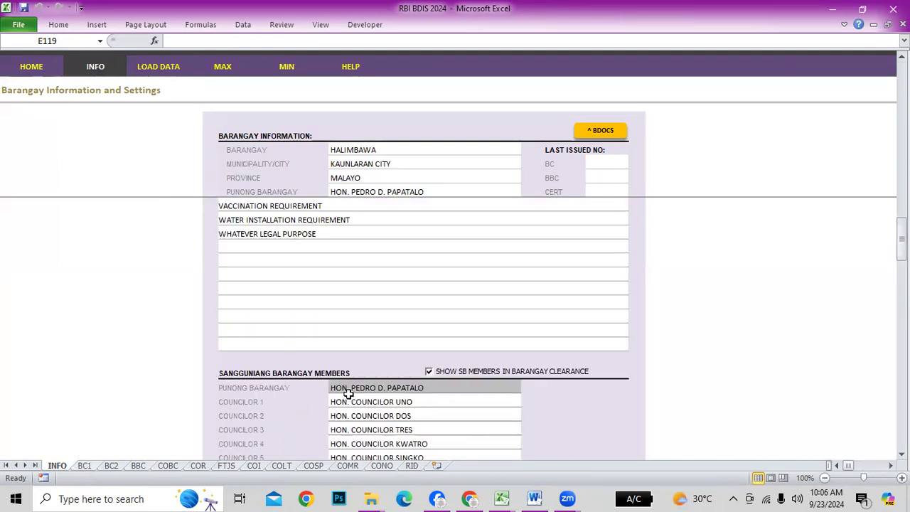
{"action": "left_click", "coordinate": [84, 466]}
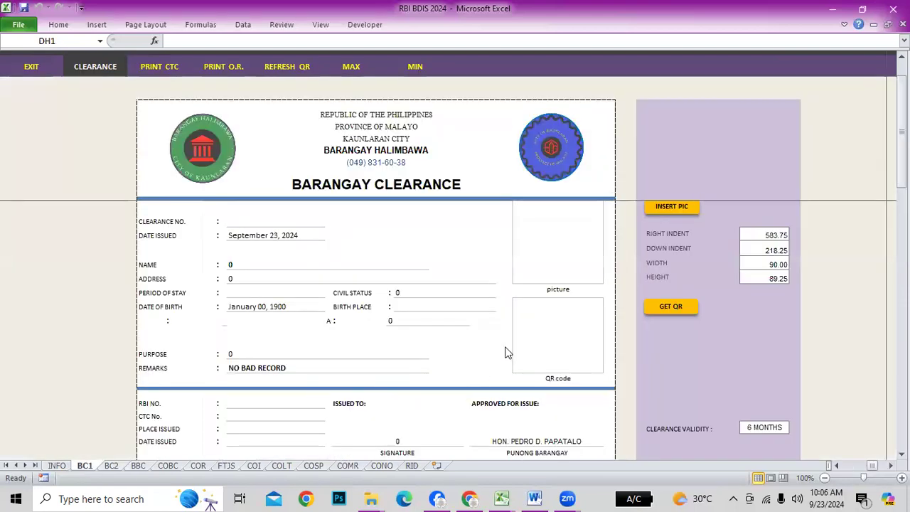
{"action": "scroll", "coordinate": [506, 348], "scroll_direction": "down", "scroll_amount": 1}
{"action": "scroll", "coordinate": [506, 349], "scroll_direction": "up", "scroll_amount": 2}
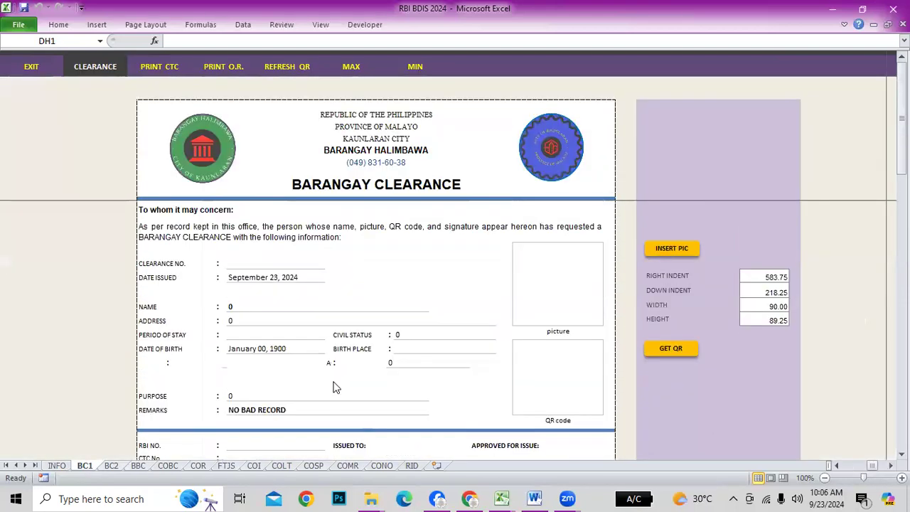
{"action": "left_click", "coordinate": [138, 466]}
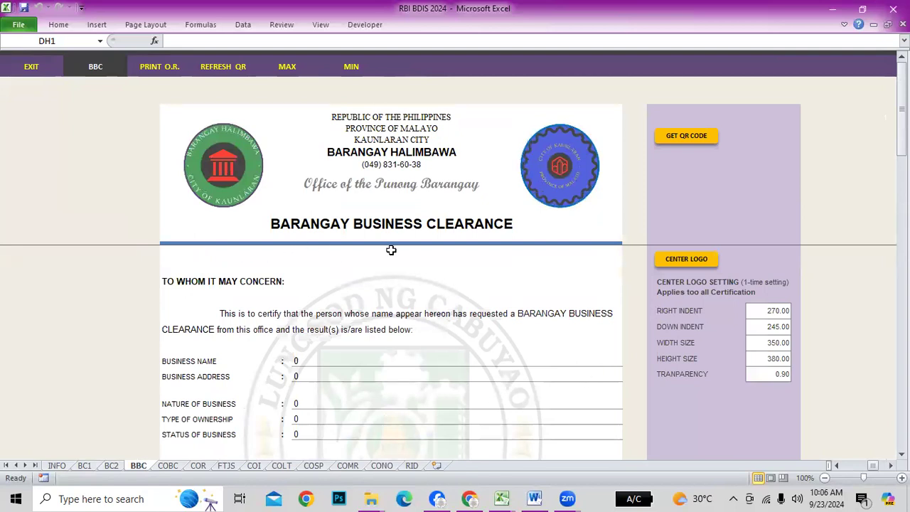
{"action": "left_click", "coordinate": [86, 467]}
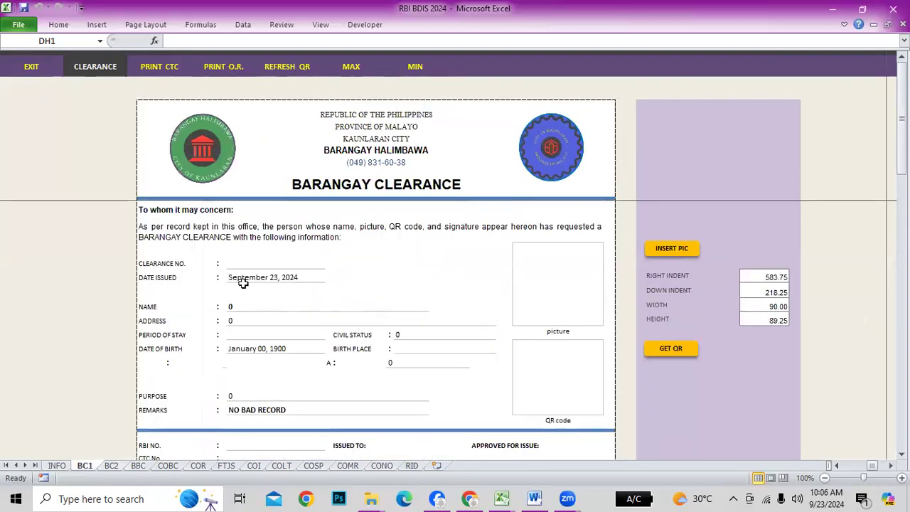
{"action": "left_click", "coordinate": [112, 467]}
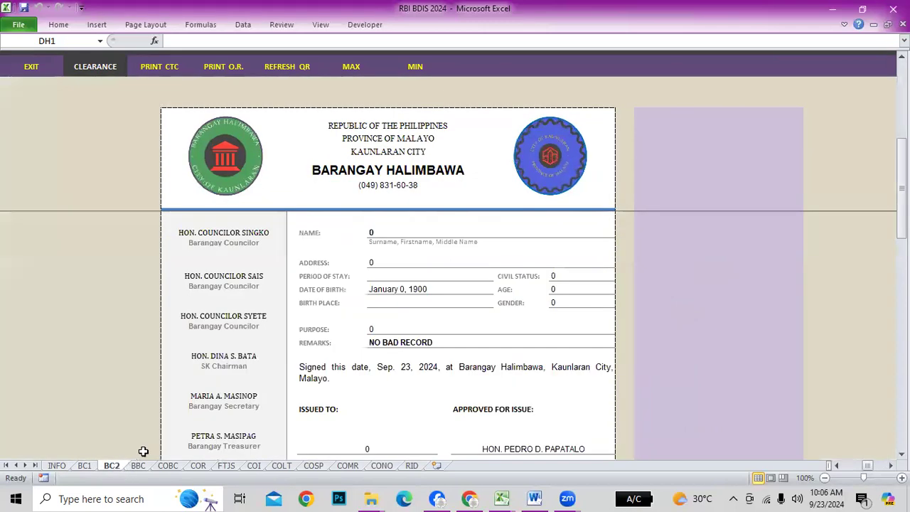
{"action": "scroll", "coordinate": [376, 287], "scroll_direction": "down", "scroll_amount": 3}
{"action": "left_click", "coordinate": [138, 465]}
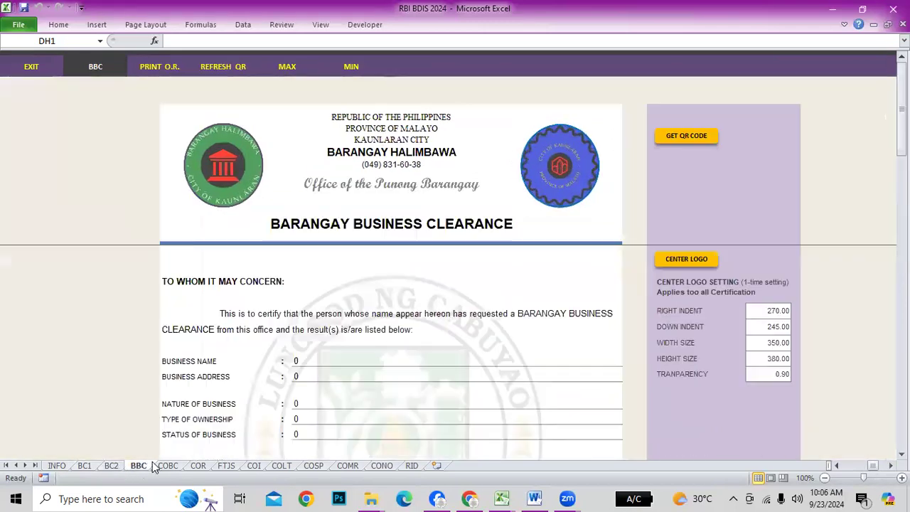
{"action": "left_click", "coordinate": [57, 465]}
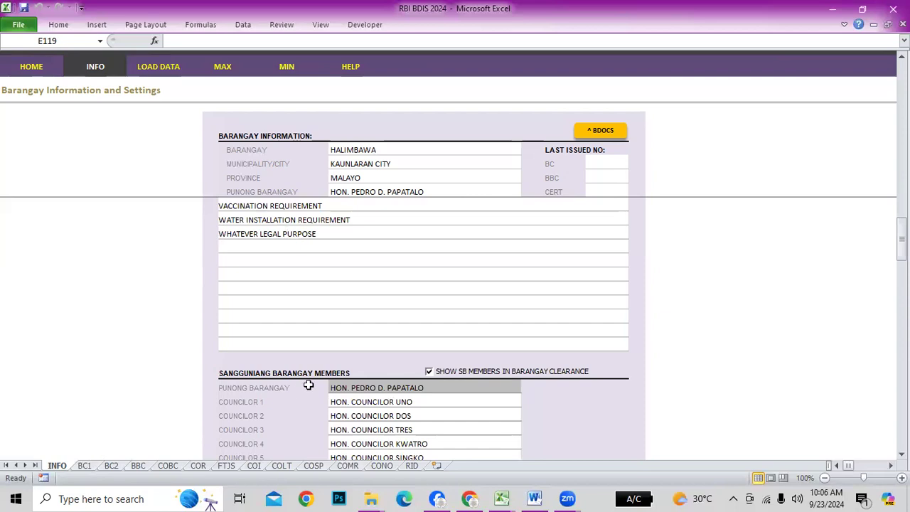
Check the BC1, BC2 and BBC clearances in the red theme, then return to INFO
{"action": "scroll", "coordinate": [370, 384], "scroll_direction": "down", "scroll_amount": 5}
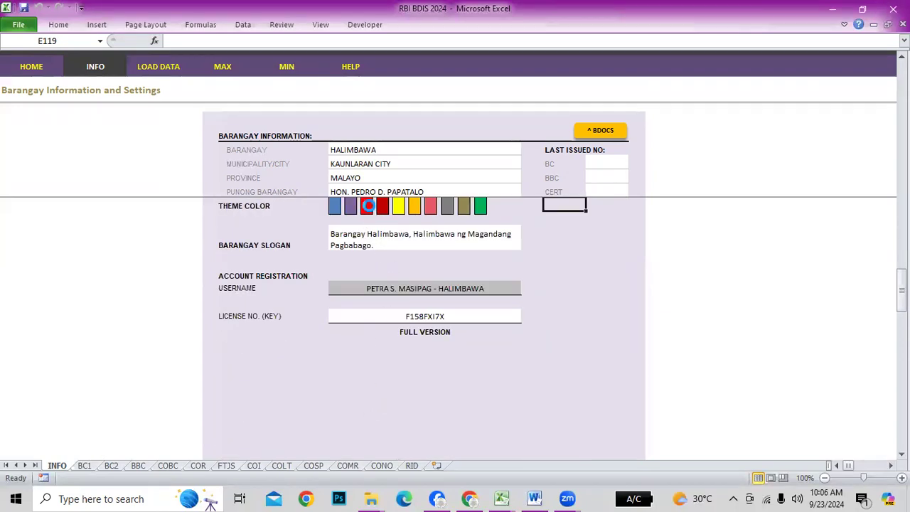
{"action": "left_click", "coordinate": [83, 466]}
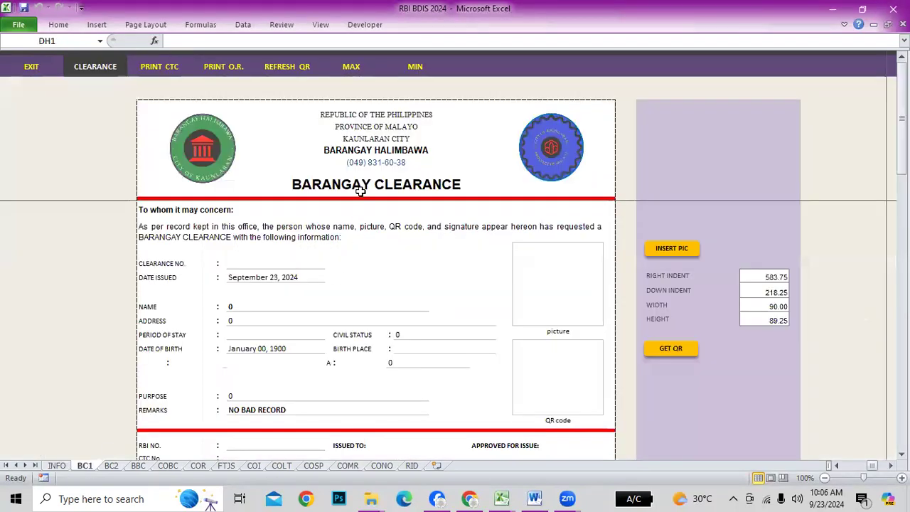
{"action": "left_click", "coordinate": [113, 470]}
{"action": "left_click", "coordinate": [142, 470]}
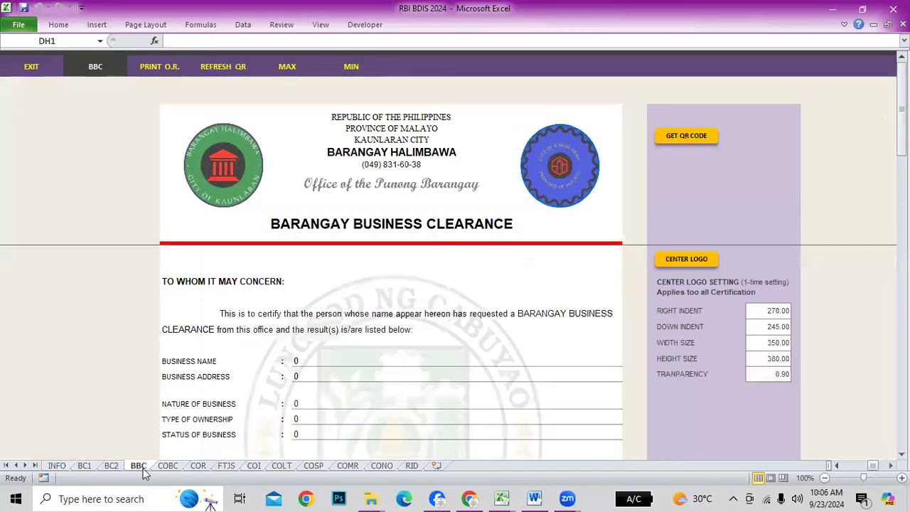
{"action": "left_click", "coordinate": [60, 466]}
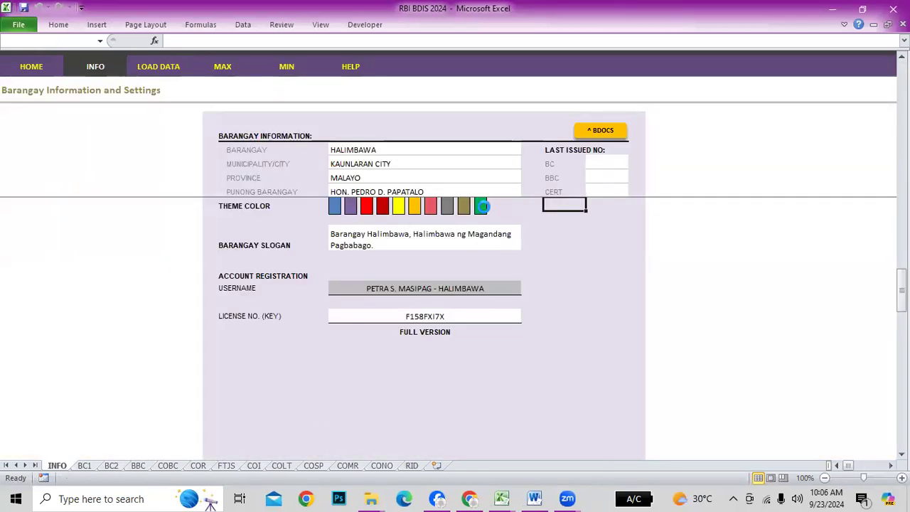
Review BC1, BC2, BBC, COBC, COR, FTJS, COI, COLT and COSP in the green theme, then return to INFO
{"action": "left_click", "coordinate": [87, 466]}
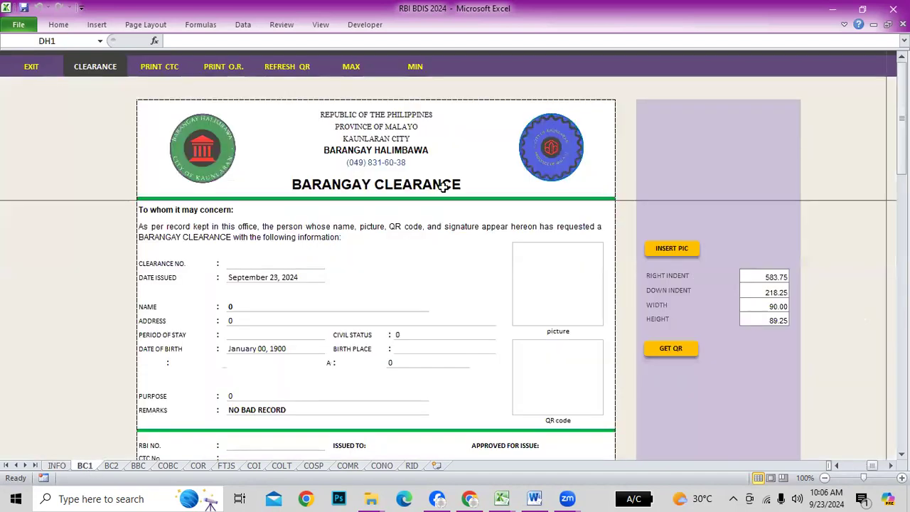
{"action": "left_click", "coordinate": [111, 467]}
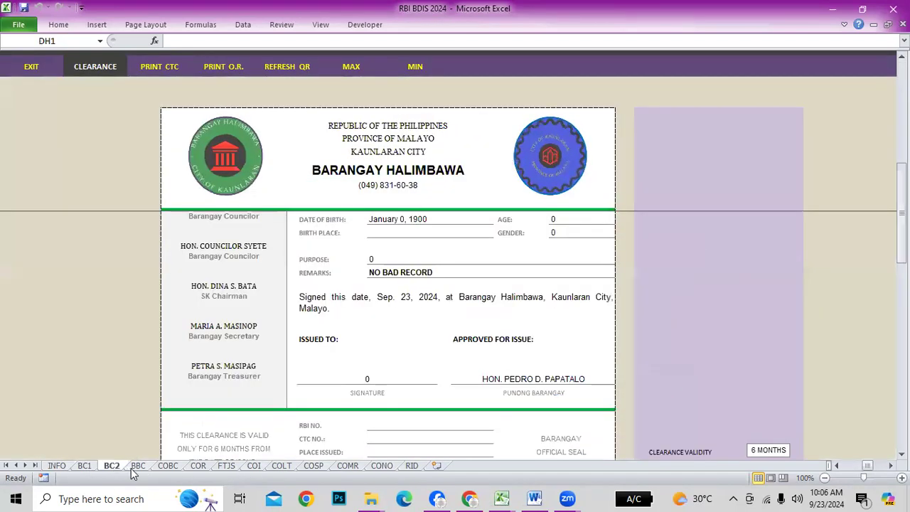
{"action": "left_click", "coordinate": [135, 468]}
{"action": "scroll", "coordinate": [293, 422], "scroll_direction": "down", "scroll_amount": 5}
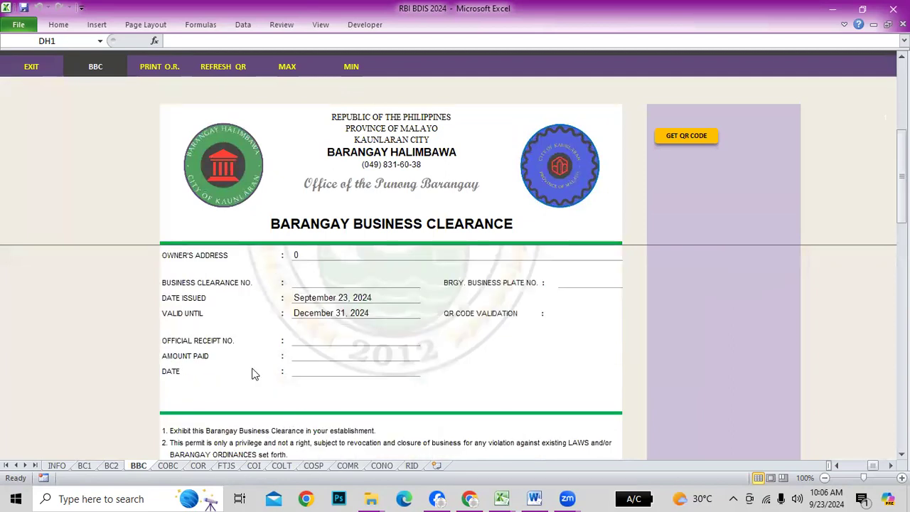
{"action": "left_click", "coordinate": [174, 468]}
{"action": "left_click", "coordinate": [199, 467]}
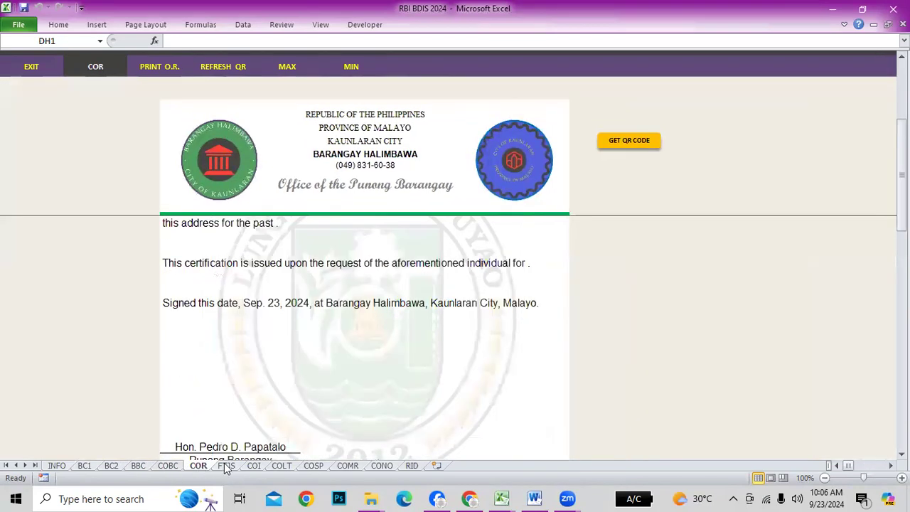
{"action": "left_click", "coordinate": [229, 467]}
{"action": "left_click", "coordinate": [254, 468]}
{"action": "left_click", "coordinate": [283, 466]}
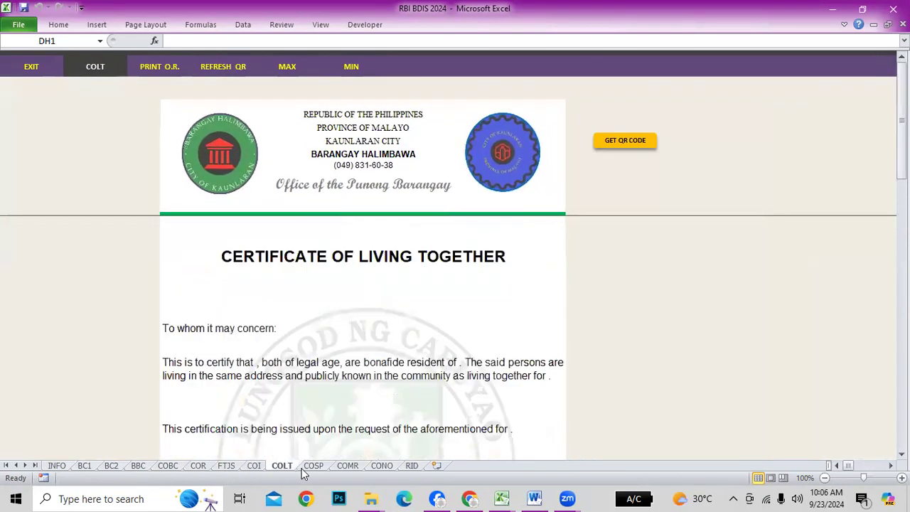
{"action": "left_click", "coordinate": [314, 467]}
{"action": "left_click", "coordinate": [58, 467]}
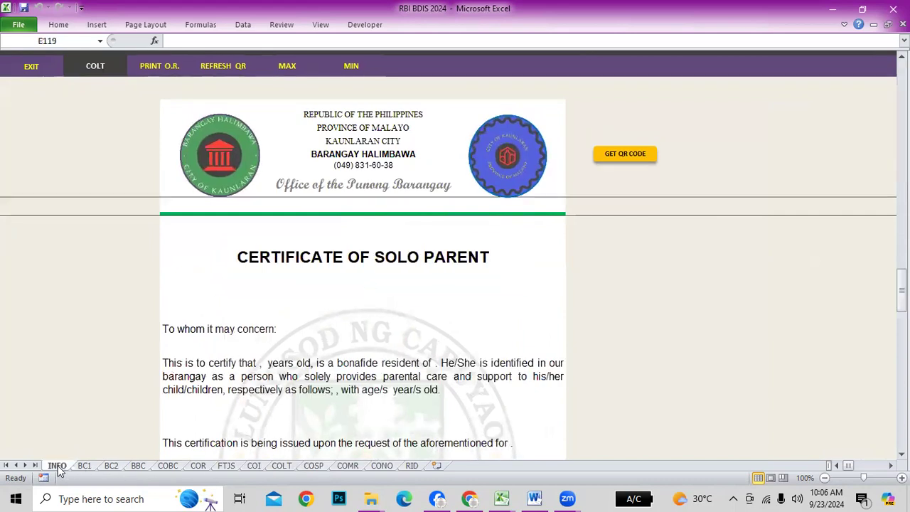
{"action": "left_click", "coordinate": [660, 292]}
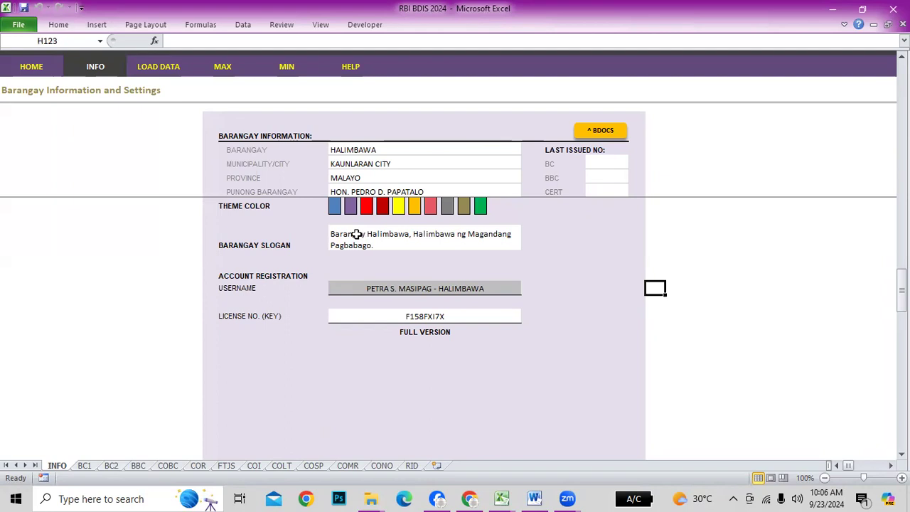
Select the Barangay Slogan cell on INFO, then scroll through the BC1 Barangay Clearance sheet
{"action": "left_click", "coordinate": [376, 245]}
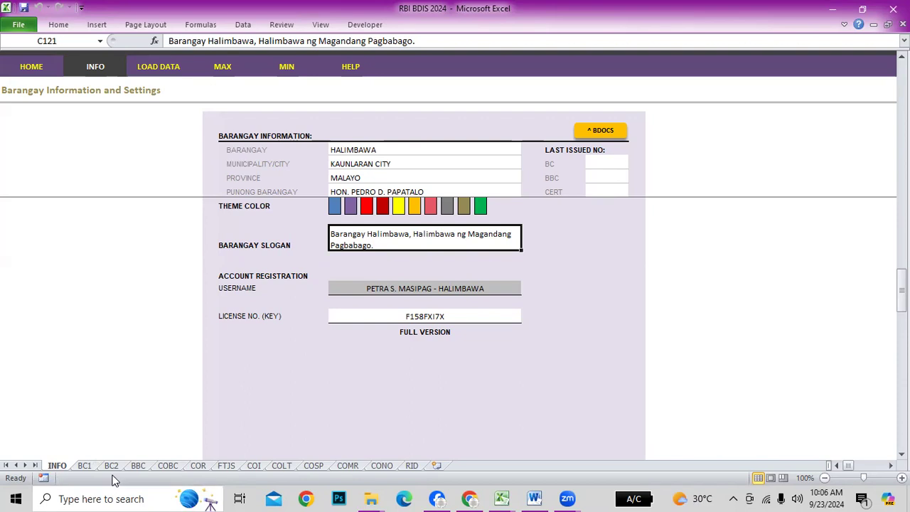
{"action": "left_click", "coordinate": [88, 467]}
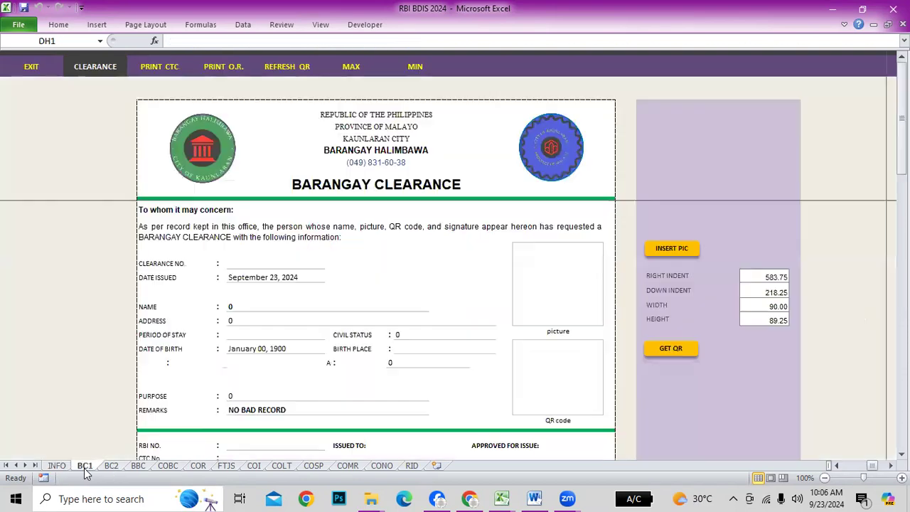
{"action": "scroll", "coordinate": [387, 390], "scroll_direction": "down", "scroll_amount": 4}
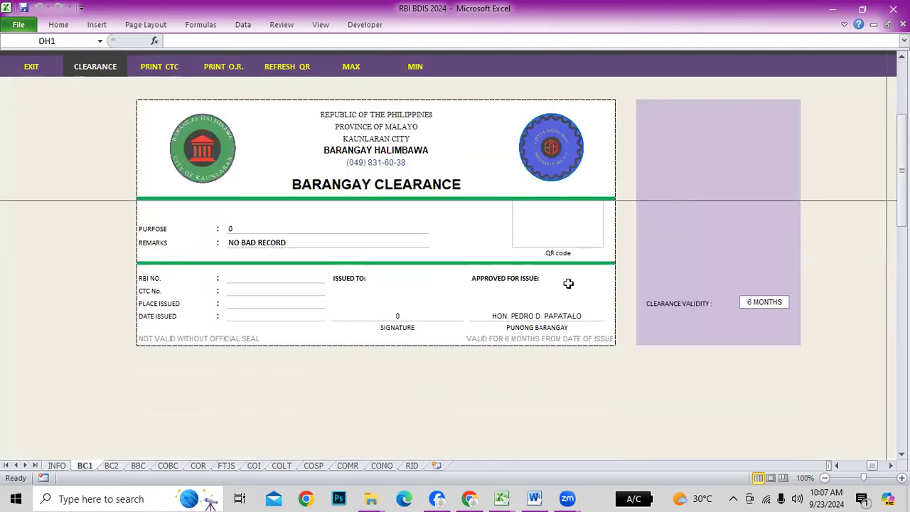
{"action": "scroll", "coordinate": [472, 308], "scroll_direction": "up", "scroll_amount": 3}
{"action": "scroll", "coordinate": [292, 432], "scroll_direction": "down", "scroll_amount": 2}
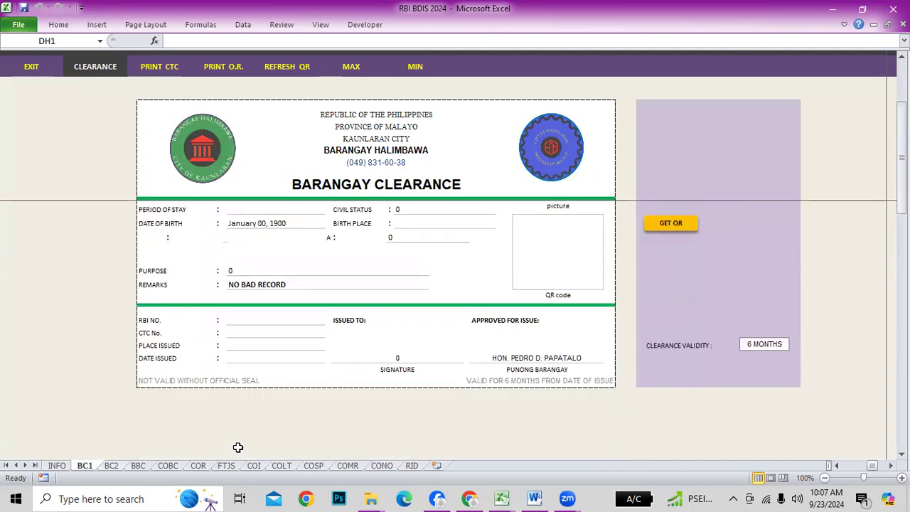
Inspect the motto cells on the BC2 clearance (B56) and BBC business clearance (B55)
{"action": "left_click", "coordinate": [111, 466]}
{"action": "scroll", "coordinate": [441, 377], "scroll_direction": "down", "scroll_amount": 4}
{"action": "left_click", "coordinate": [254, 304]}
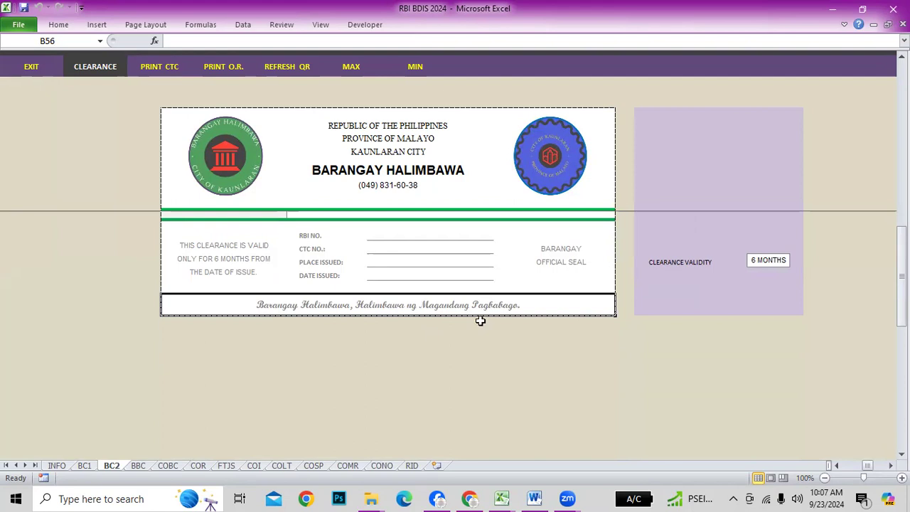
{"action": "left_click", "coordinate": [141, 468]}
{"action": "scroll", "coordinate": [502, 397], "scroll_direction": "down", "scroll_amount": 6}
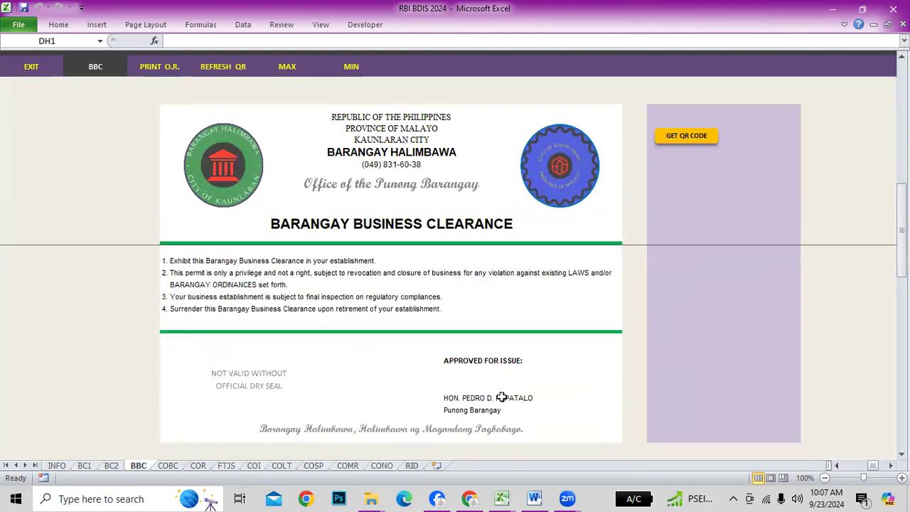
{"action": "left_click", "coordinate": [350, 343]}
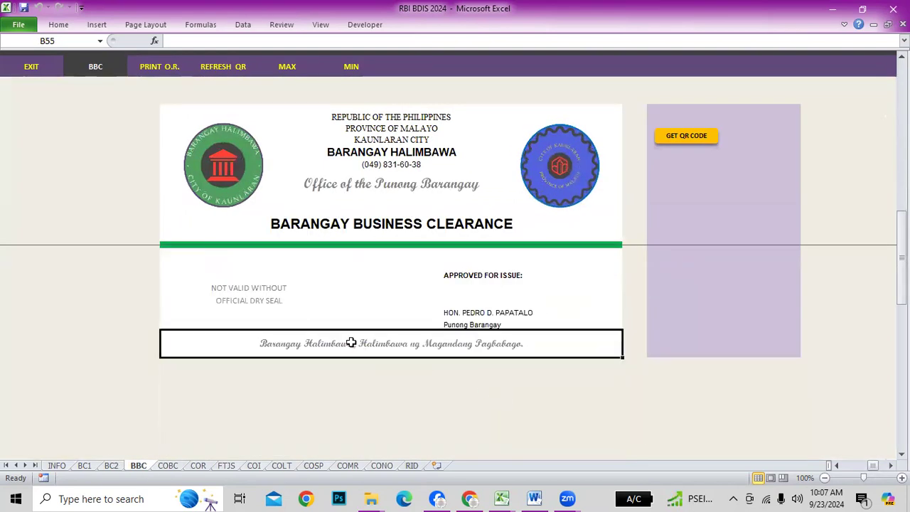
Inspect the motto cells on the COBC sheet (B58) and COR certification sheet (B51)
{"action": "left_click", "coordinate": [167, 465]}
{"action": "scroll", "coordinate": [444, 413], "scroll_direction": "down", "scroll_amount": 6}
{"action": "left_click", "coordinate": [333, 394]}
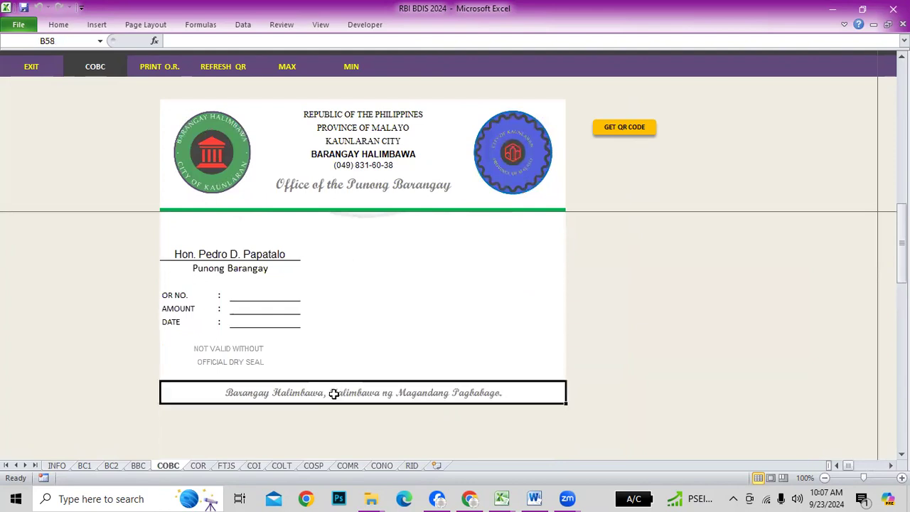
{"action": "left_click", "coordinate": [199, 466]}
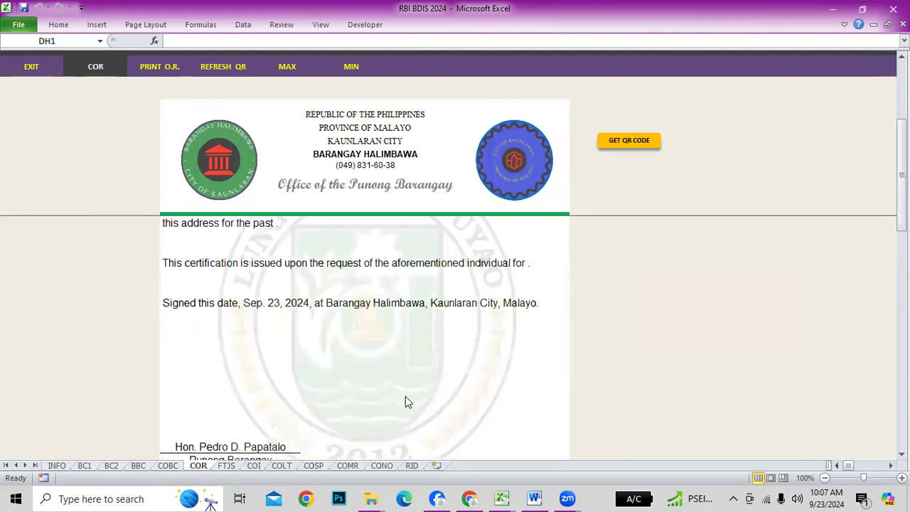
{"action": "scroll", "coordinate": [406, 393], "scroll_direction": "down", "scroll_amount": 5}
{"action": "scroll", "coordinate": [406, 393], "scroll_direction": "up", "scroll_amount": 2}
{"action": "left_click", "coordinate": [362, 347]}
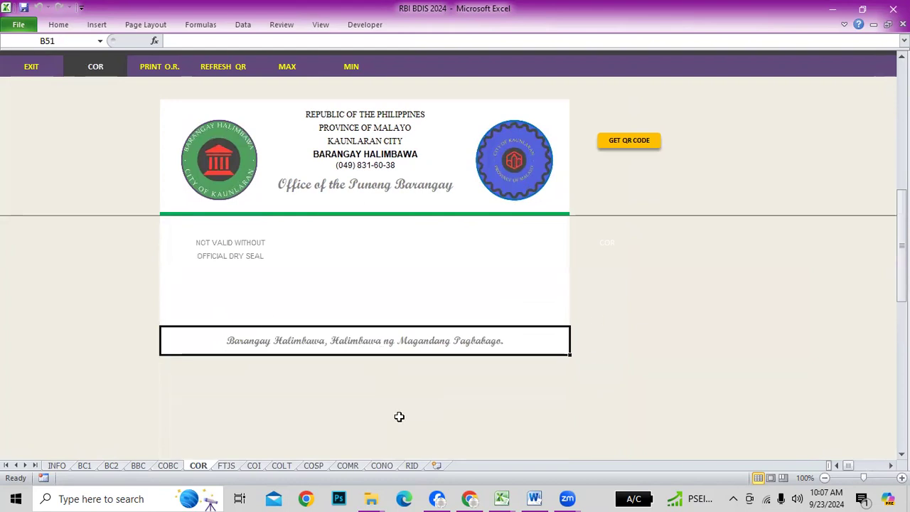
On INFO, look over the slogan, username, License No. and FULL VERSION status cells
{"action": "left_click", "coordinate": [57, 466]}
{"action": "left_click", "coordinate": [713, 317]}
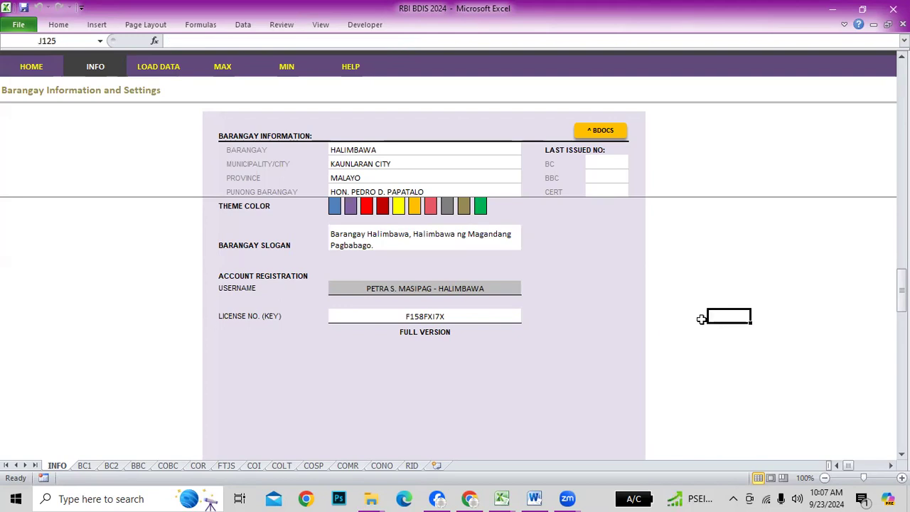
{"action": "left_click", "coordinate": [223, 276]}
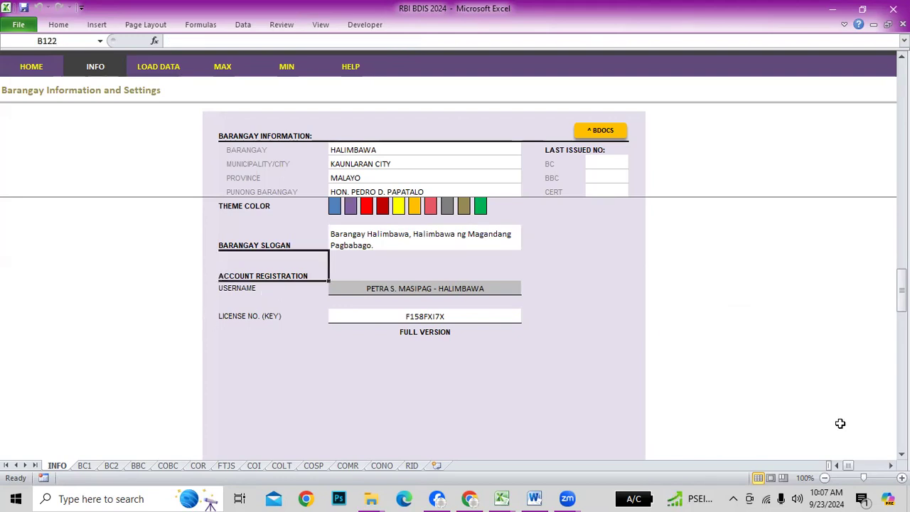
{"action": "left_click", "coordinate": [346, 352]}
{"action": "left_click", "coordinate": [236, 288]}
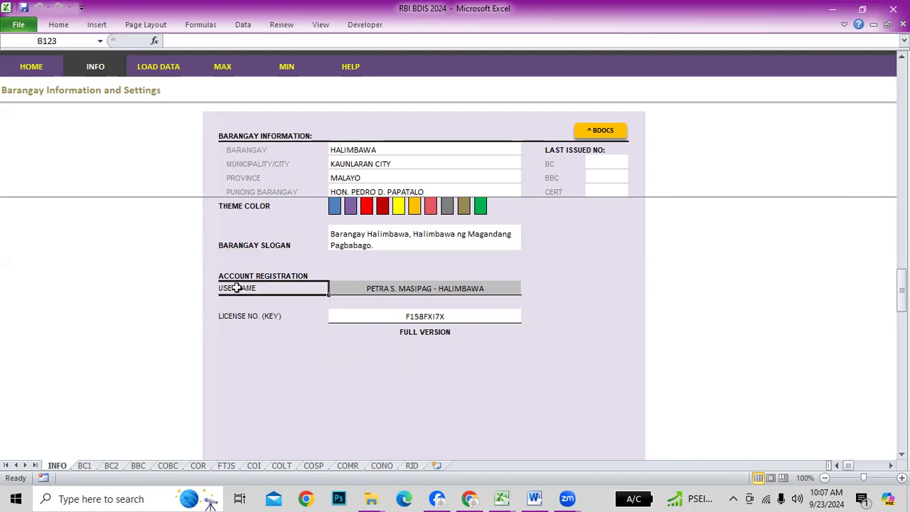
{"action": "left_click", "coordinate": [430, 285]}
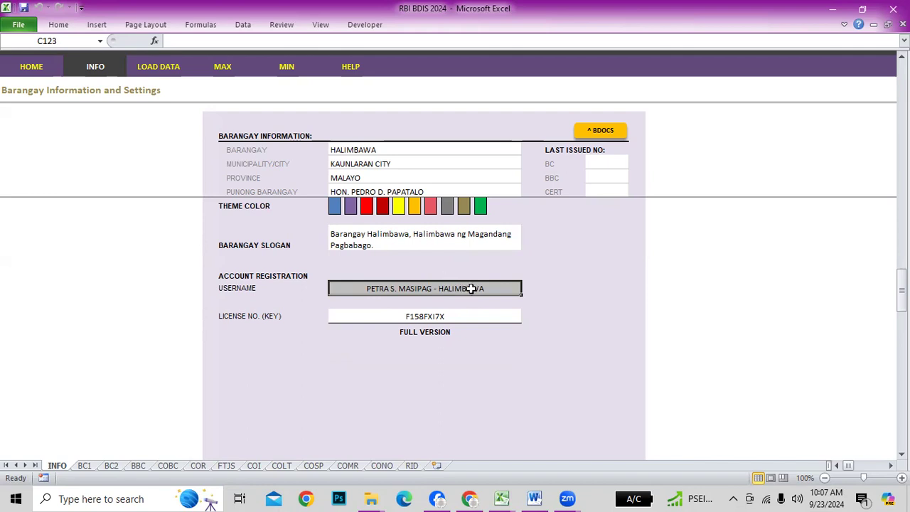
{"action": "left_click", "coordinate": [221, 315]}
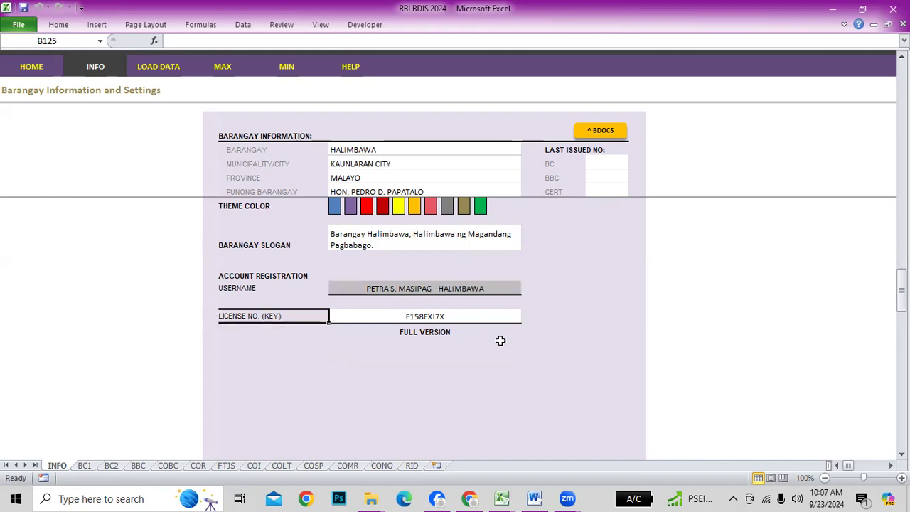
{"action": "left_click", "coordinate": [431, 315]}
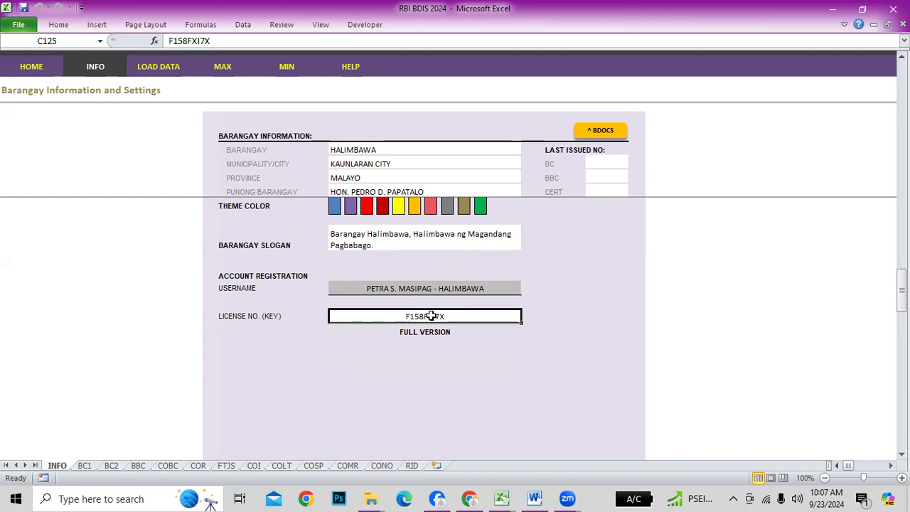
{"action": "left_click", "coordinate": [409, 288]}
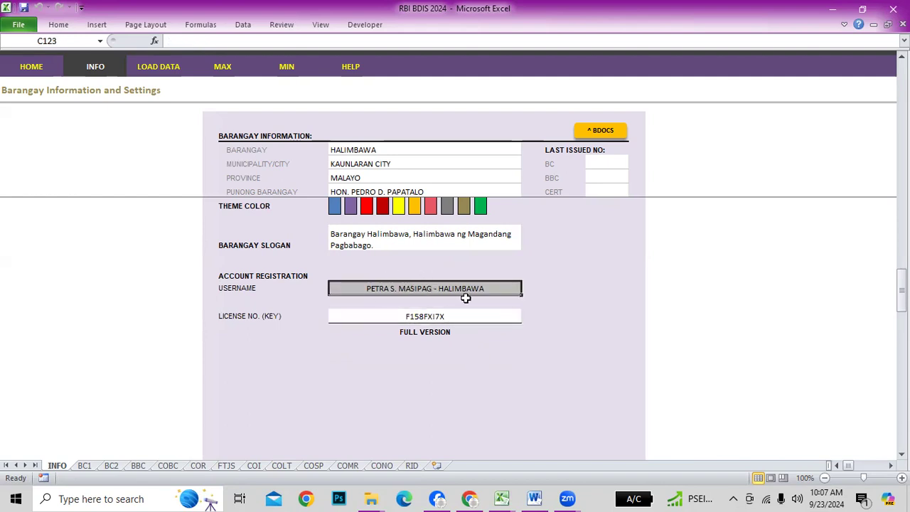
{"action": "left_click", "coordinate": [414, 318]}
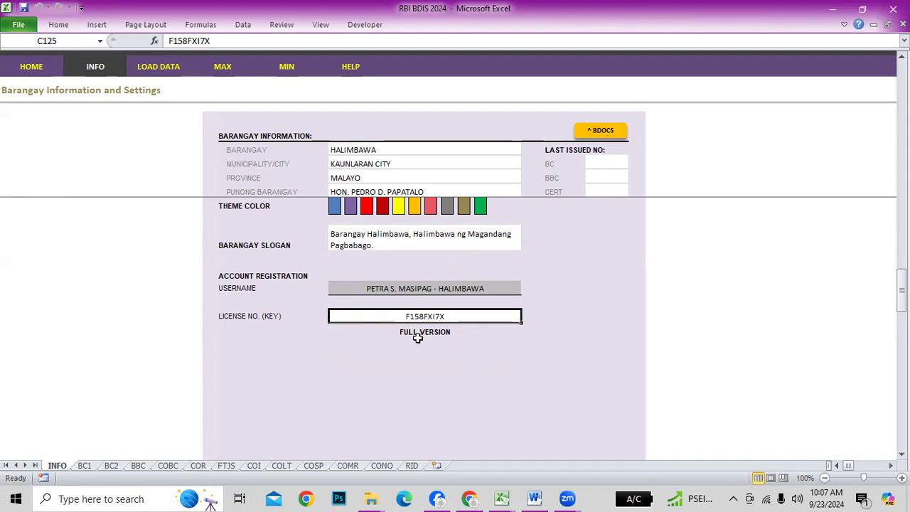
Delete the license key's last character to show trial mode, then retype it correctly
{"action": "key", "text": "F2"}
{"action": "key", "text": "BackSpace"}
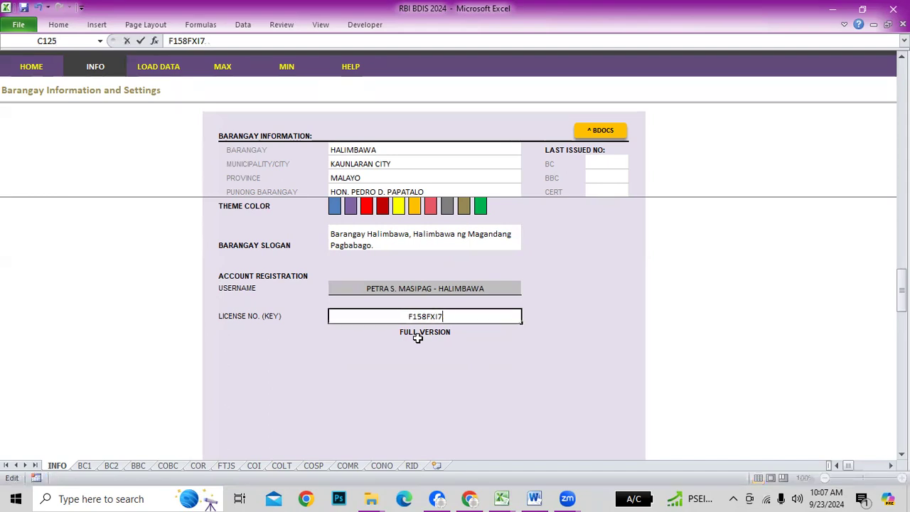
{"action": "key", "text": "Return"}
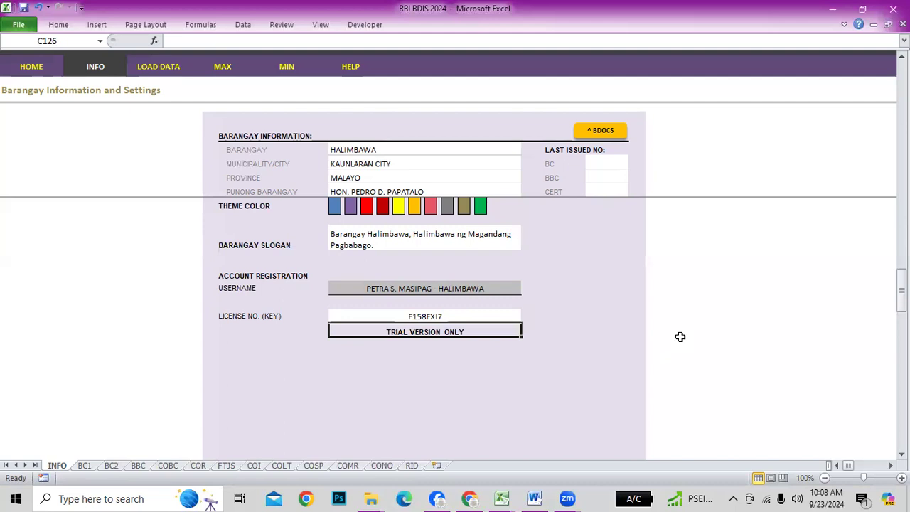
{"action": "key", "text": "Up"}
{"action": "key", "text": "F2"}
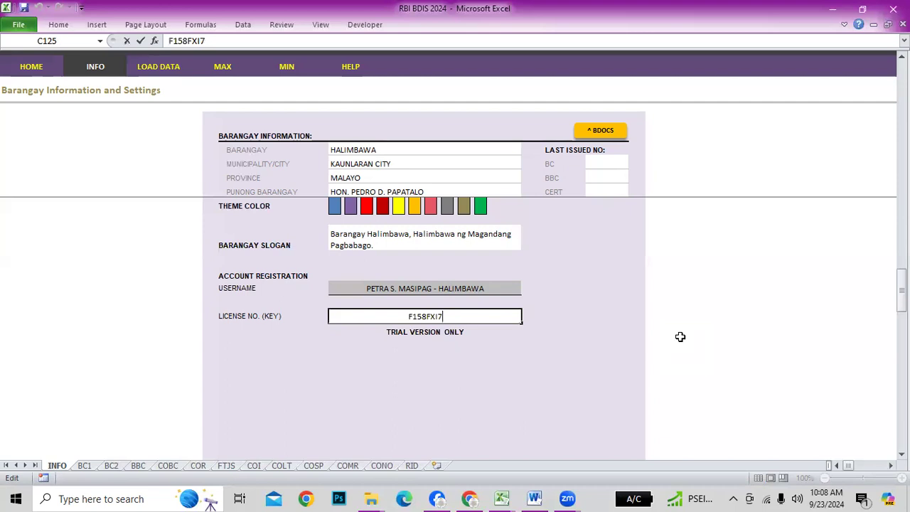
{"action": "type", "text": "x"}
{"action": "key", "text": "BackSpace"}
{"action": "type", "text": "X"}
{"action": "key", "text": "Return"}
Confirm the username, license key and FULL VERSION status, then go to the HOME welcome page
{"action": "left_click", "coordinate": [395, 294]}
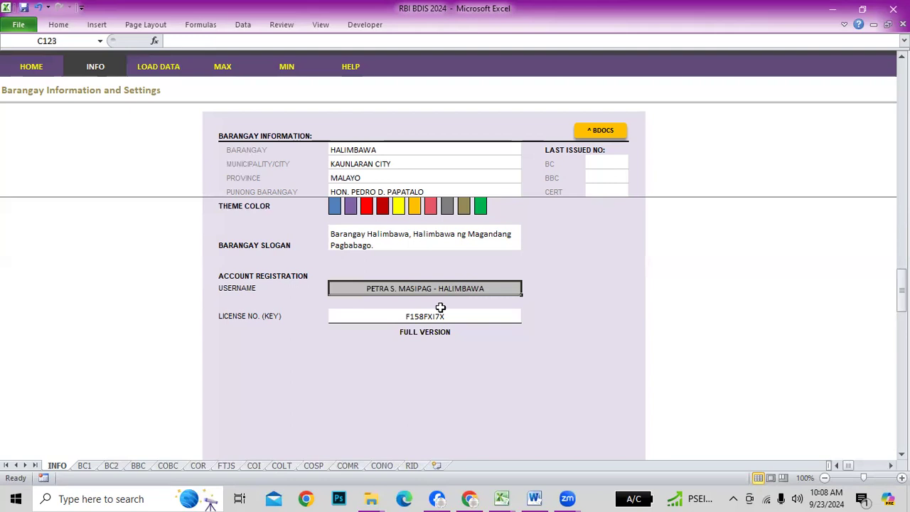
{"action": "left_click", "coordinate": [357, 390]}
{"action": "left_click", "coordinate": [381, 285]}
{"action": "left_click", "coordinate": [406, 318]}
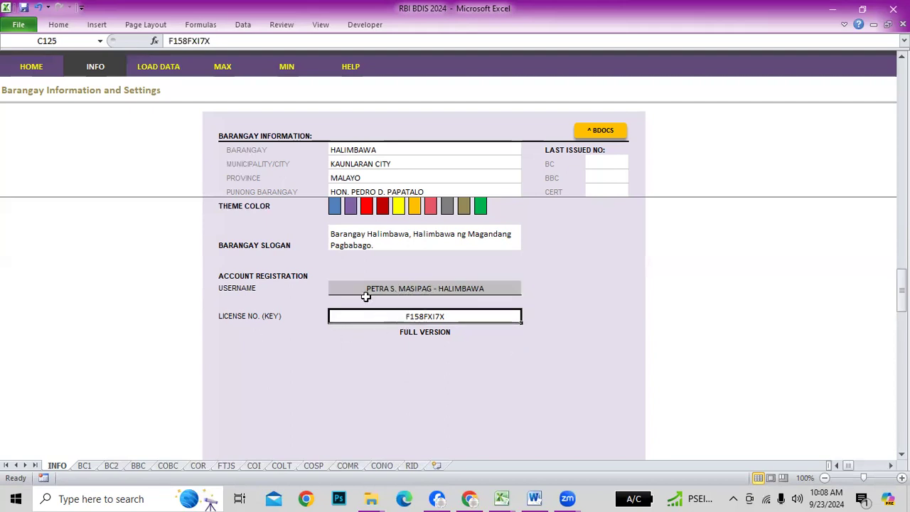
{"action": "left_click", "coordinate": [400, 290]}
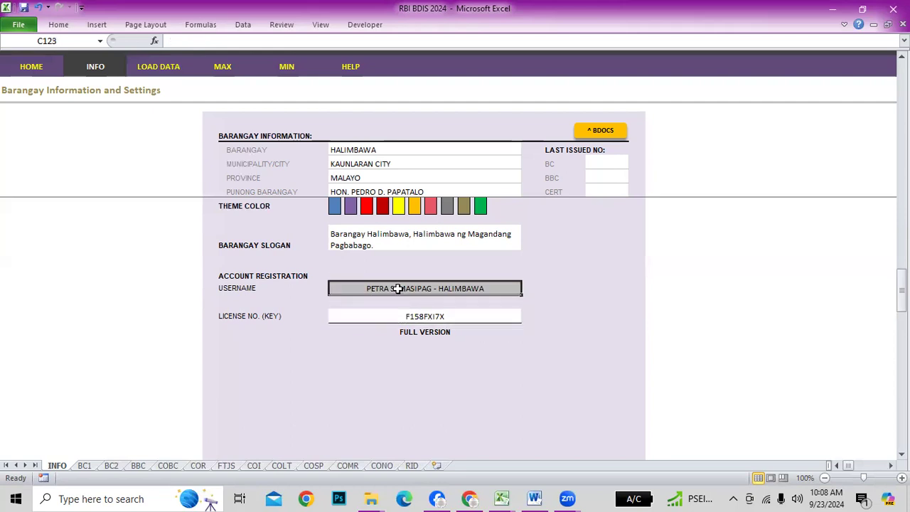
{"action": "left_click", "coordinate": [423, 342]}
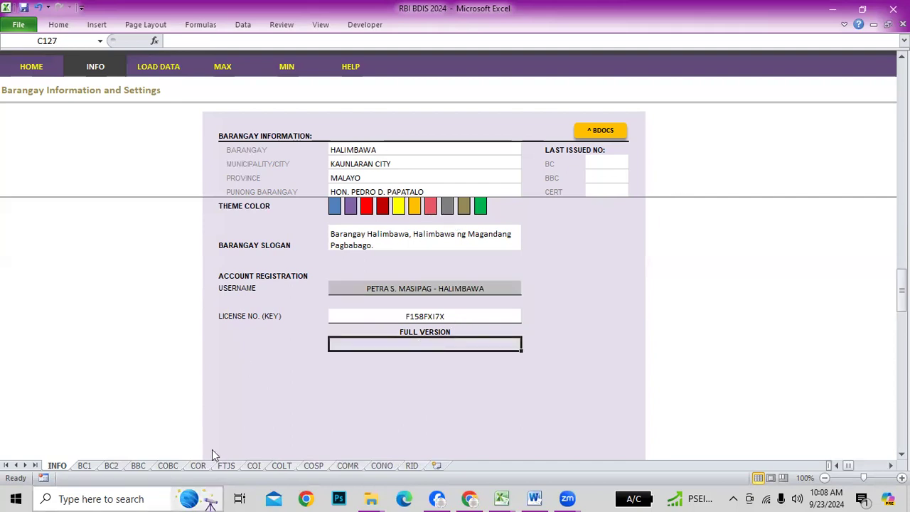
{"action": "left_click", "coordinate": [31, 66]}
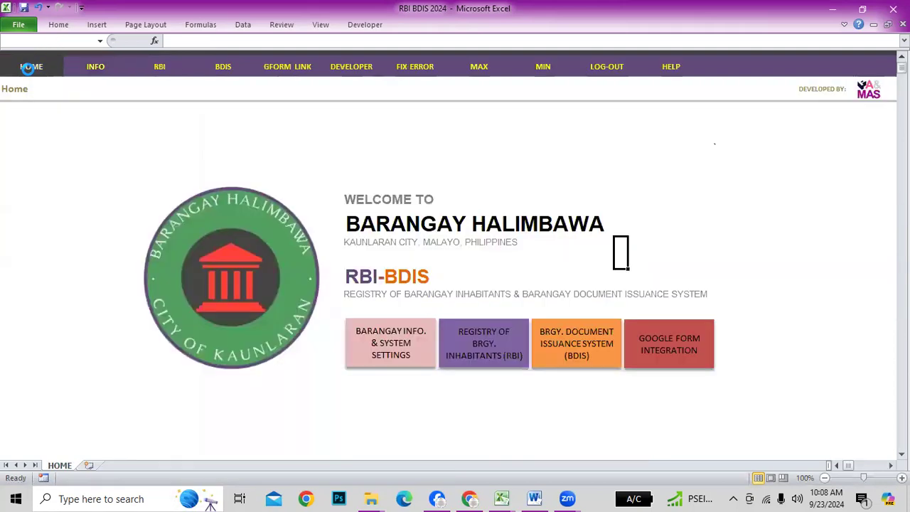
Switch to the HELP RBI BDIS workbook and go through the a1–a9 setup instructions
{"action": "key", "text": "alt+Tab"}
{"action": "key", "text": "alt+Tab"}
{"action": "key", "text": "alt+Tab"}
{"action": "key", "text": "alt+Tab"}
{"action": "key", "text": "alt+Tab"}
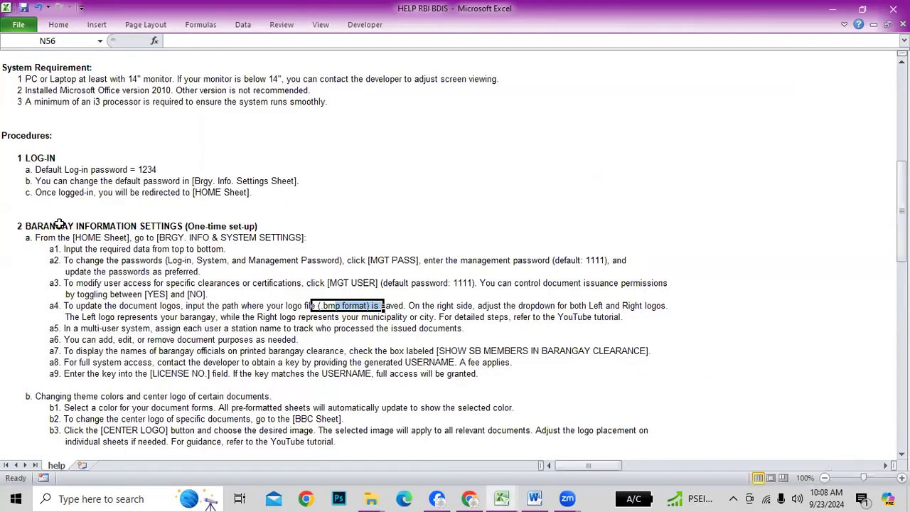
{"action": "left_click", "coordinate": [60, 224]}
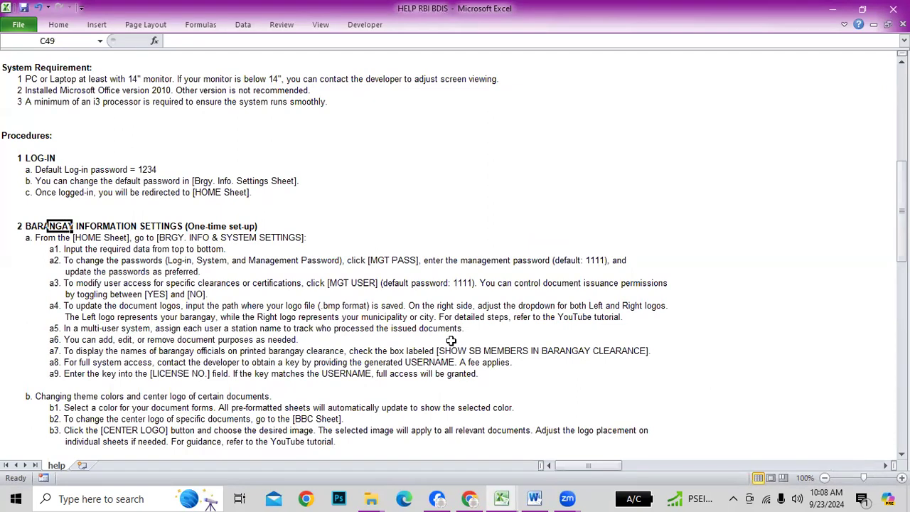
{"action": "scroll", "coordinate": [451, 341], "scroll_direction": "down", "scroll_amount": 1}
{"action": "left_click", "coordinate": [77, 213]}
{"action": "left_click", "coordinate": [79, 226]}
{"action": "left_click", "coordinate": [79, 251]}
{"action": "left_click", "coordinate": [83, 281]}
{"action": "left_click", "coordinate": [84, 296]}
{"action": "left_click", "coordinate": [84, 306]}
{"action": "left_click", "coordinate": [86, 327]}
{"action": "left_click", "coordinate": [82, 350]}
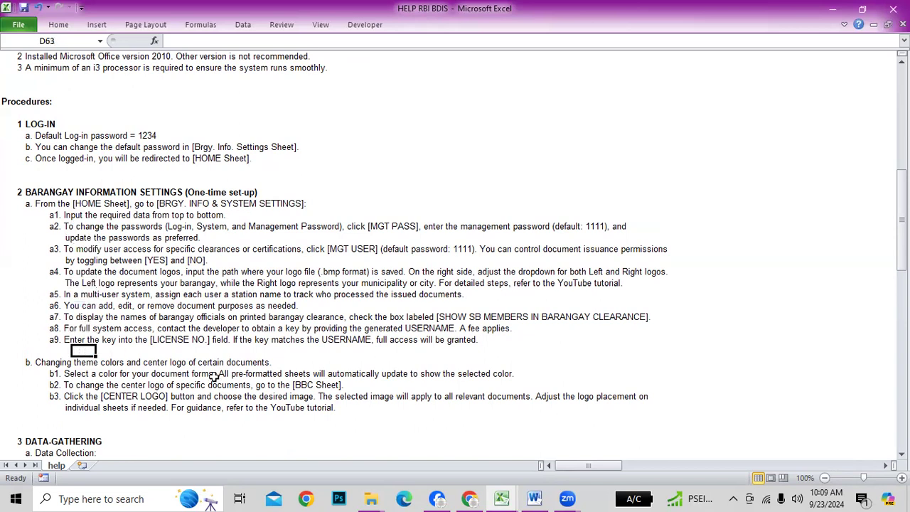
Review the b1–b3 theme colour and centre logo instructions and the DATA-GATHERING heading, then switch workbooks
{"action": "scroll", "coordinate": [213, 377], "scroll_direction": "down", "scroll_amount": 3}
{"action": "left_click", "coordinate": [100, 261]}
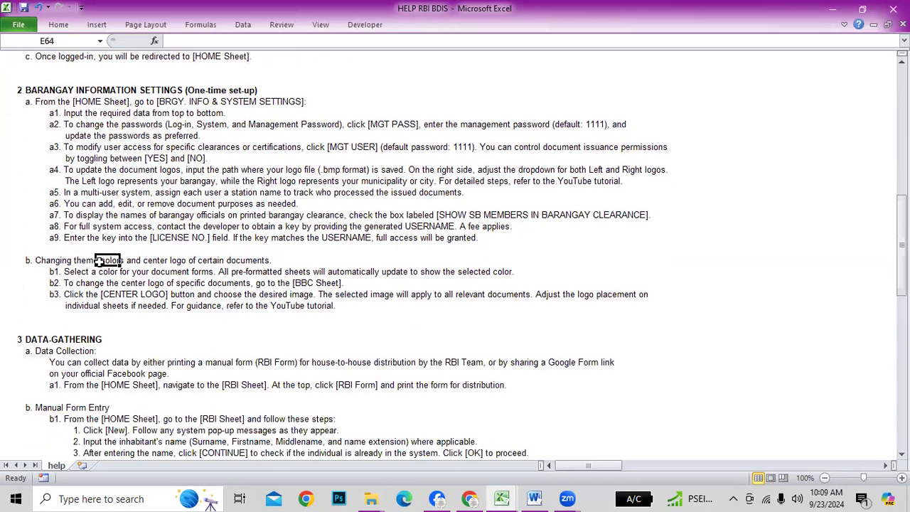
{"action": "left_click", "coordinate": [68, 269]}
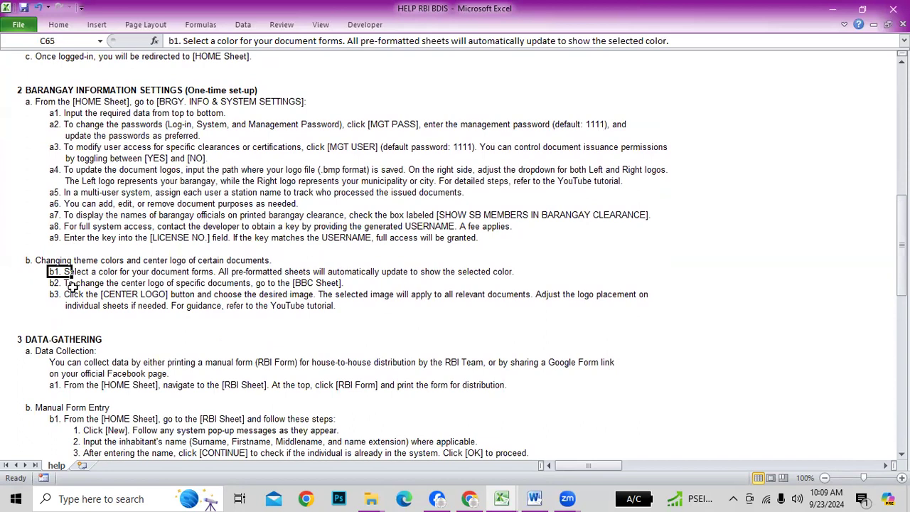
{"action": "left_click", "coordinate": [71, 287]}
{"action": "left_click", "coordinate": [73, 297]}
{"action": "left_click", "coordinate": [74, 311]}
{"action": "scroll", "coordinate": [74, 311], "scroll_direction": "down", "scroll_amount": 2}
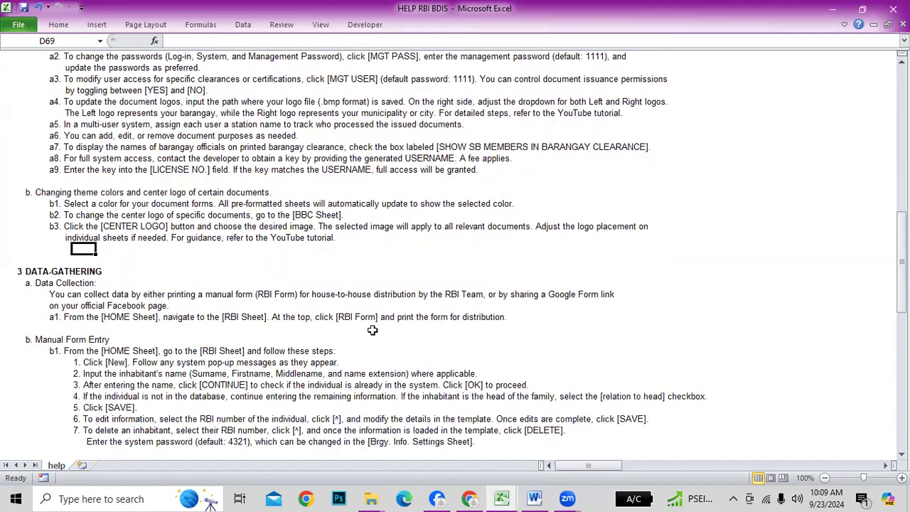
{"action": "left_click", "coordinate": [28, 273]}
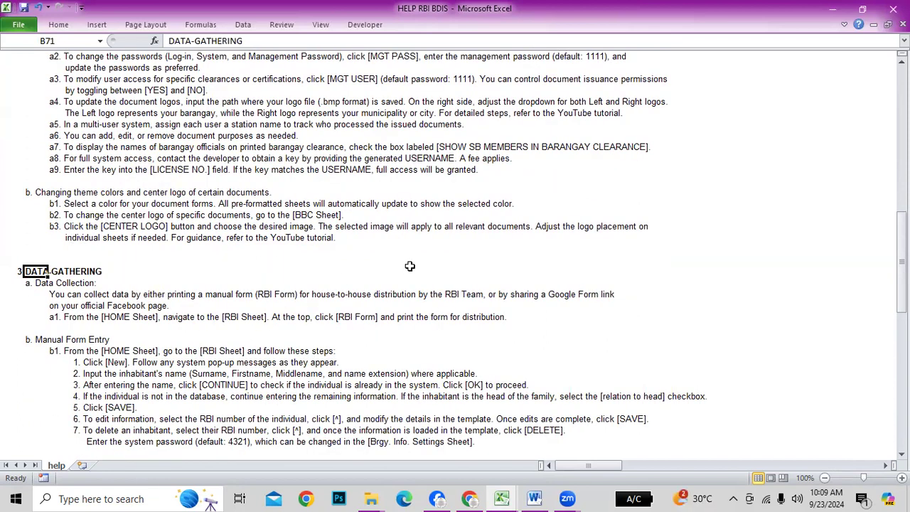
{"action": "key", "text": "alt+Tab"}
{"action": "key", "text": "alt+Tab"}
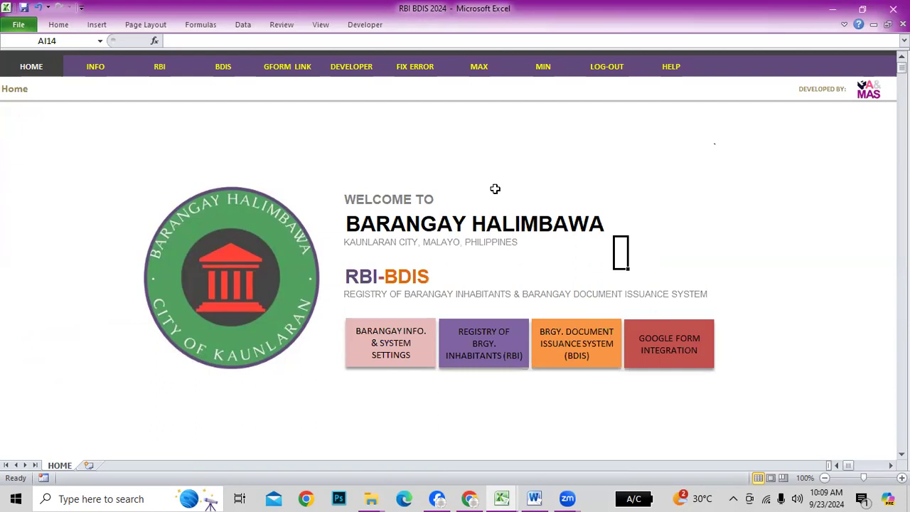
In the RBI records, pick resident 0000003, then start new record 0000008 without copying address or household head
{"action": "left_click", "coordinate": [490, 357]}
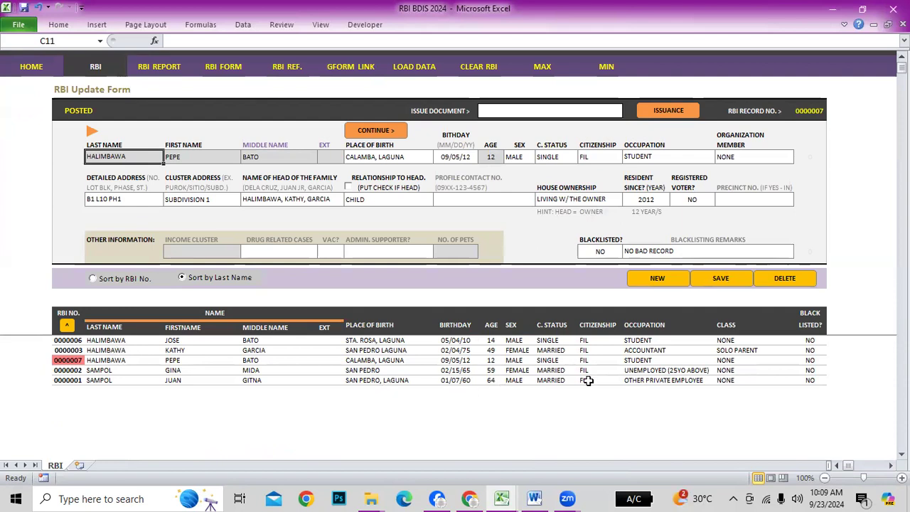
{"action": "left_click", "coordinate": [76, 349]}
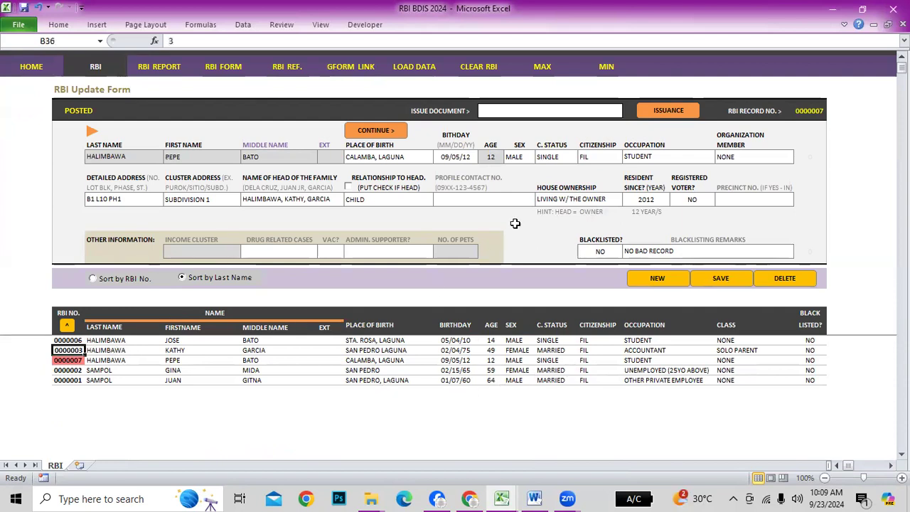
{"action": "left_click", "coordinate": [659, 279]}
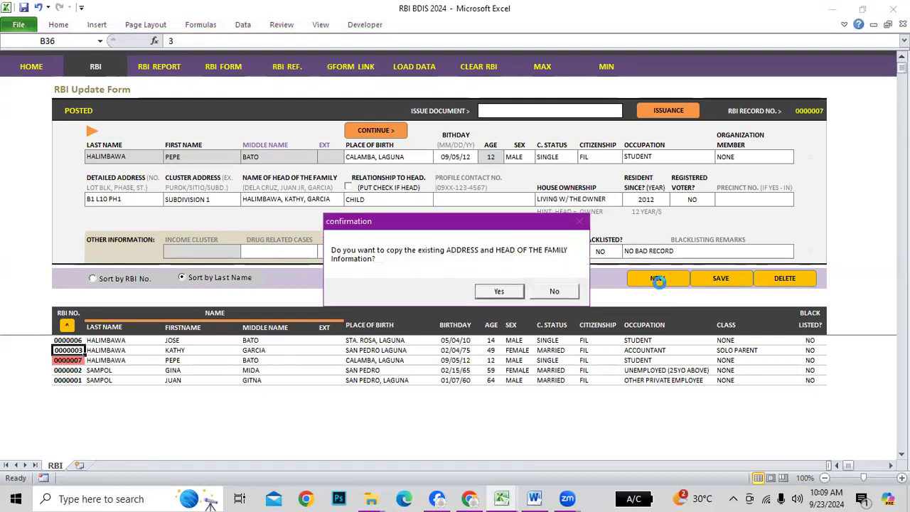
{"action": "left_click_drag", "start_coordinate": [484, 228], "coordinate": [592, 222]}
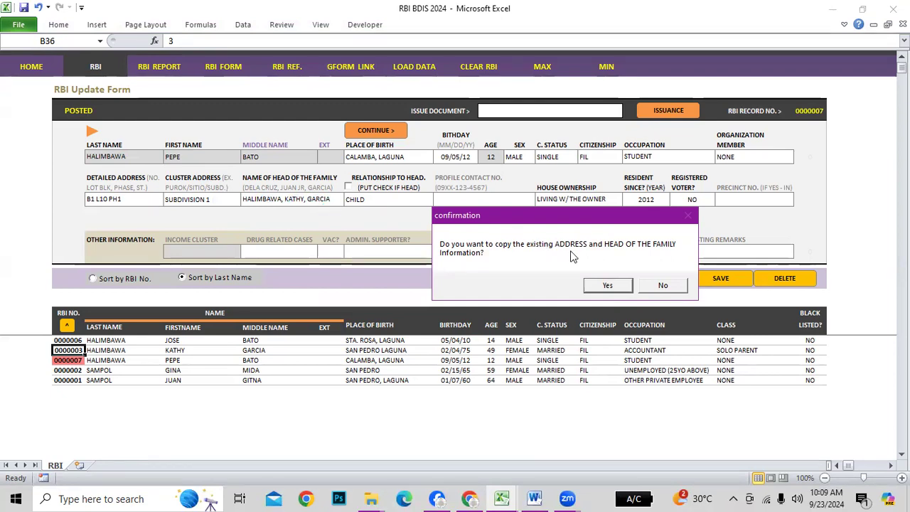
{"action": "left_click", "coordinate": [663, 286]}
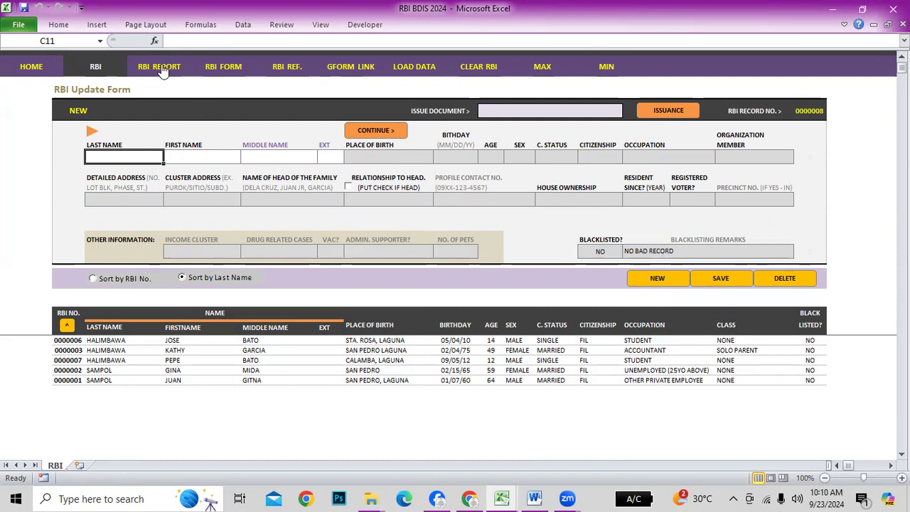
Open RBI FORM H and check its title plus Region, Province, City and Barangay header fields
{"action": "left_click", "coordinate": [226, 68]}
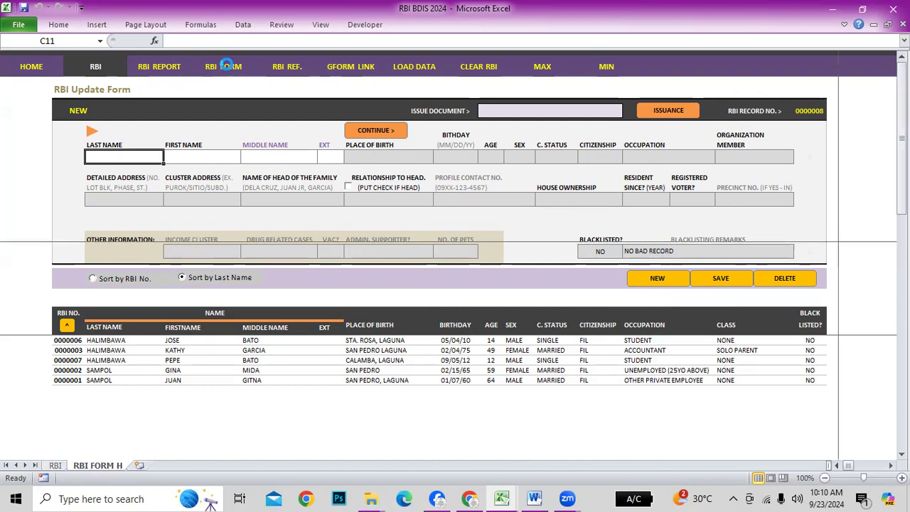
{"action": "left_click", "coordinate": [384, 110]}
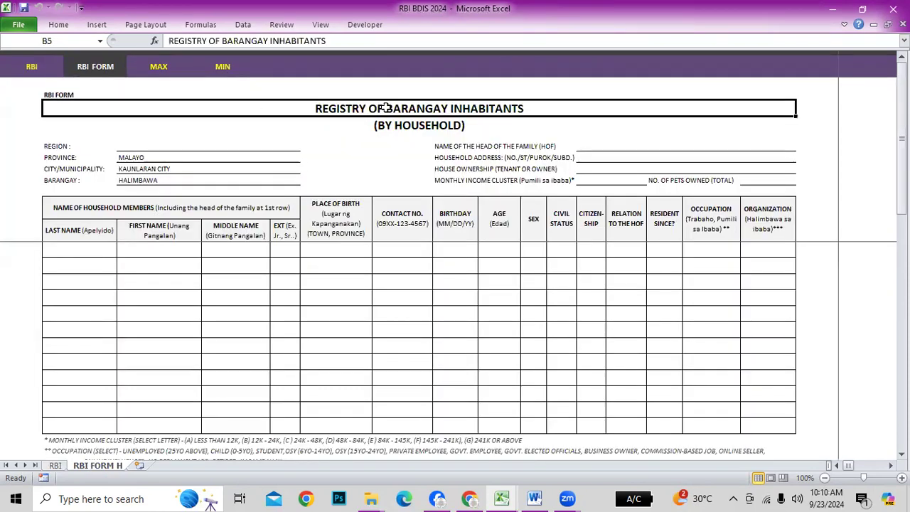
{"action": "left_click", "coordinate": [411, 128]}
{"action": "left_click", "coordinate": [214, 346]}
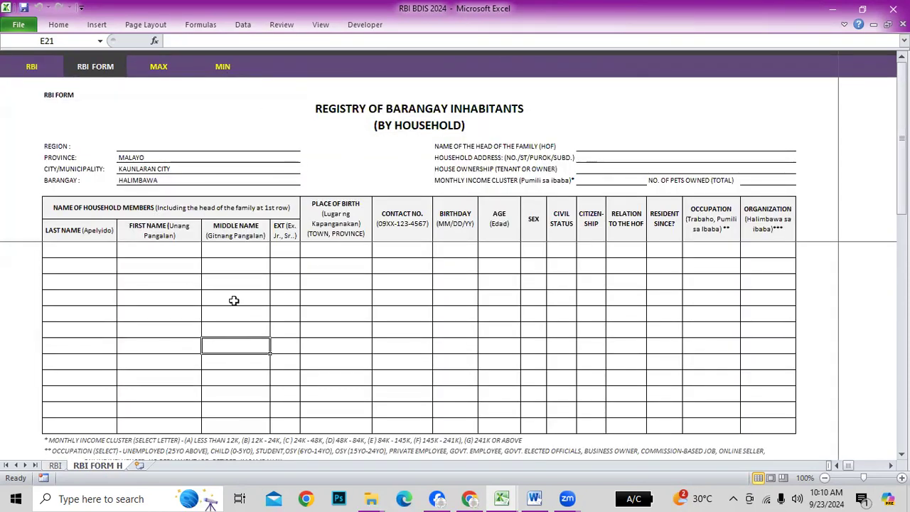
{"action": "left_click", "coordinate": [146, 146]}
{"action": "left_click", "coordinate": [150, 157]}
{"action": "left_click", "coordinate": [149, 169]}
{"action": "left_click", "coordinate": [149, 180]}
{"action": "left_click", "coordinate": [165, 157]}
{"action": "left_click", "coordinate": [613, 378]}
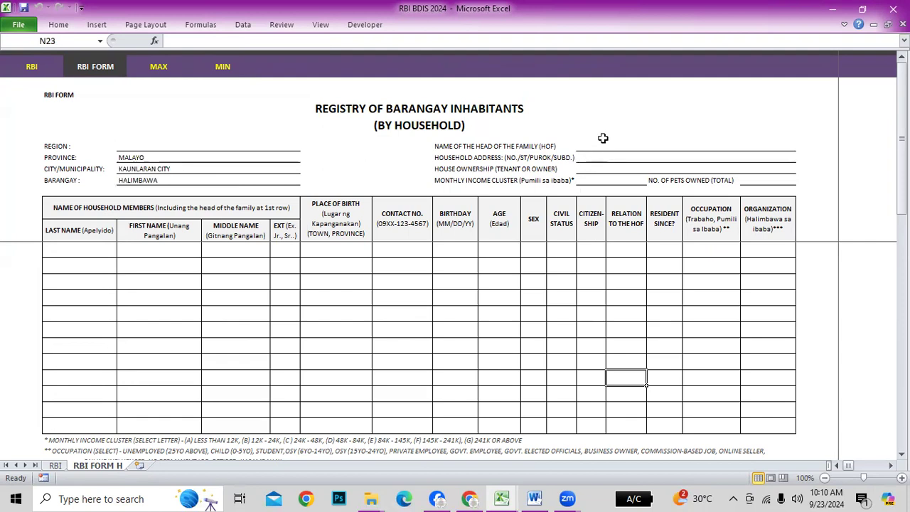
Check the head of family, address, house ownership, monthly income and pets owned fields
{"action": "left_click", "coordinate": [661, 147]}
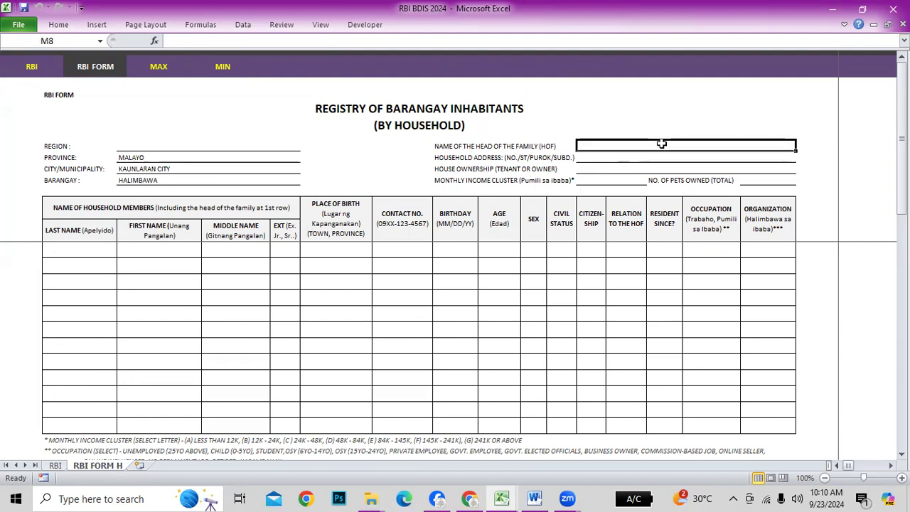
{"action": "left_click", "coordinate": [615, 158]}
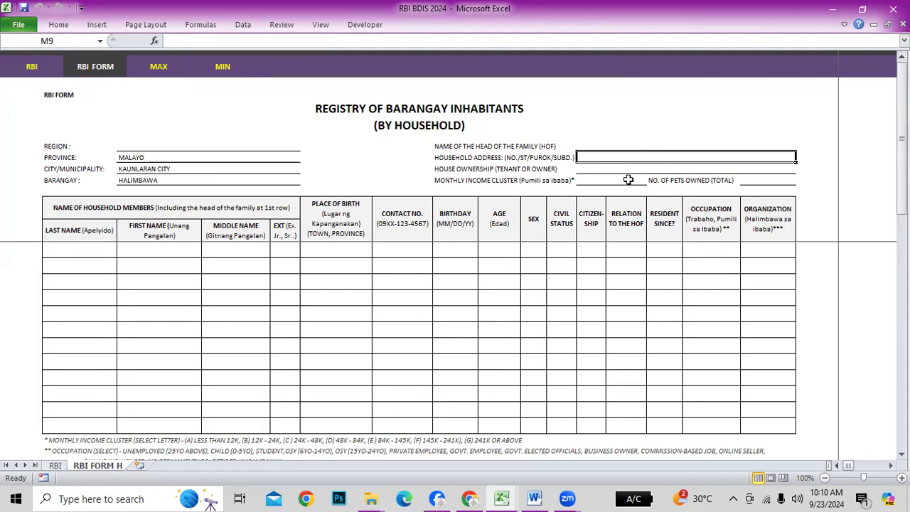
{"action": "left_click", "coordinate": [600, 170]}
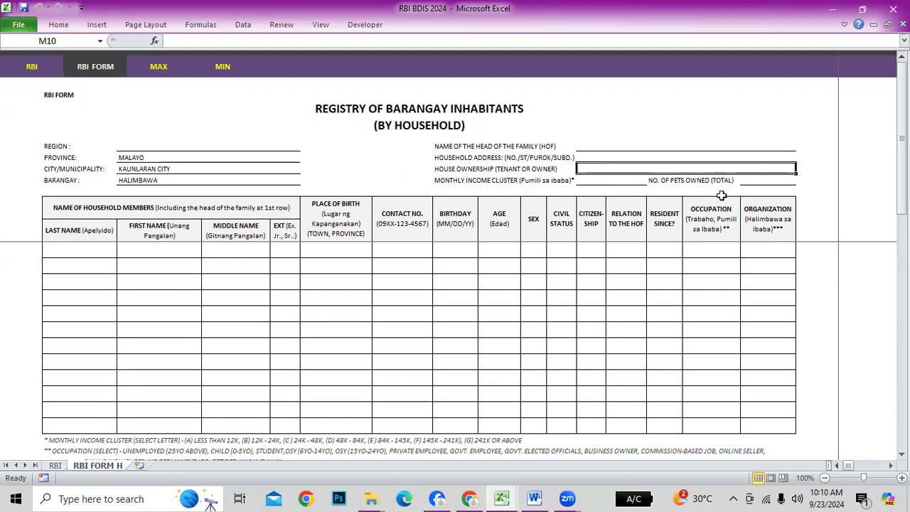
{"action": "left_click", "coordinate": [601, 178]}
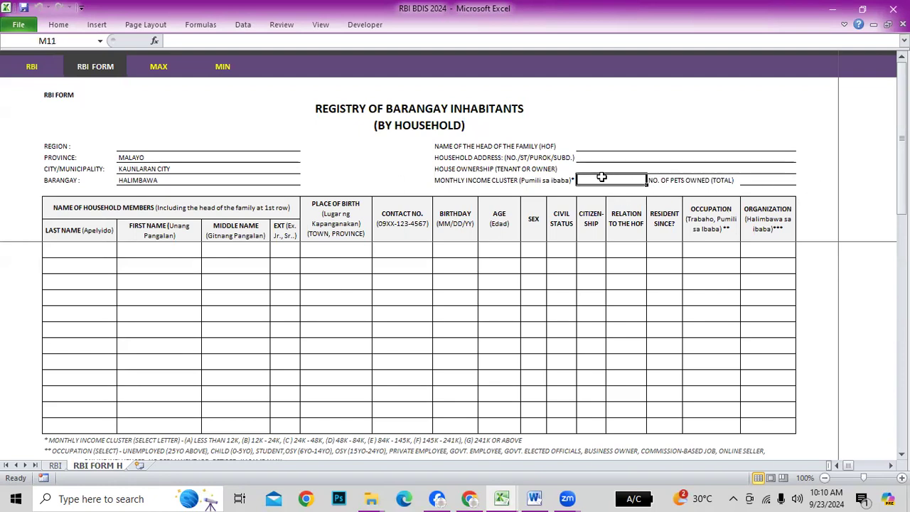
{"action": "scroll", "coordinate": [547, 283], "scroll_direction": "down", "scroll_amount": 3}
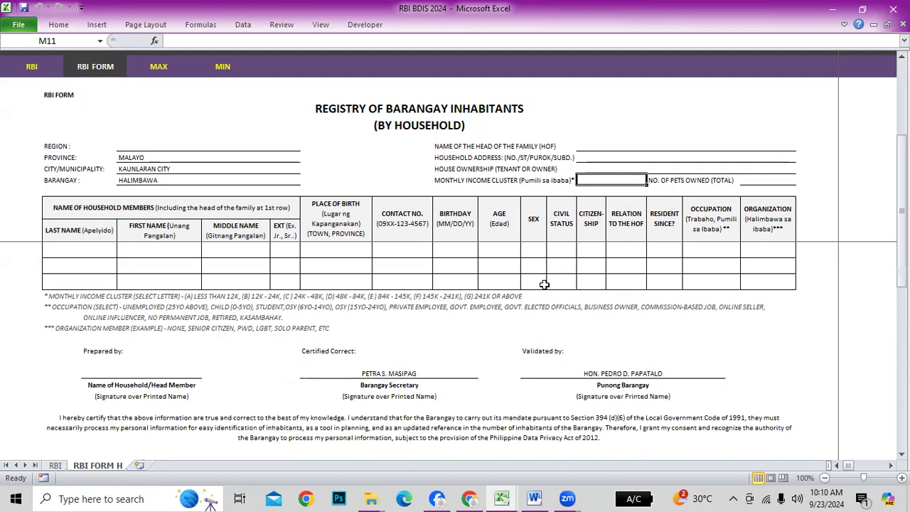
{"action": "scroll", "coordinate": [308, 352], "scroll_direction": "up", "scroll_amount": 1}
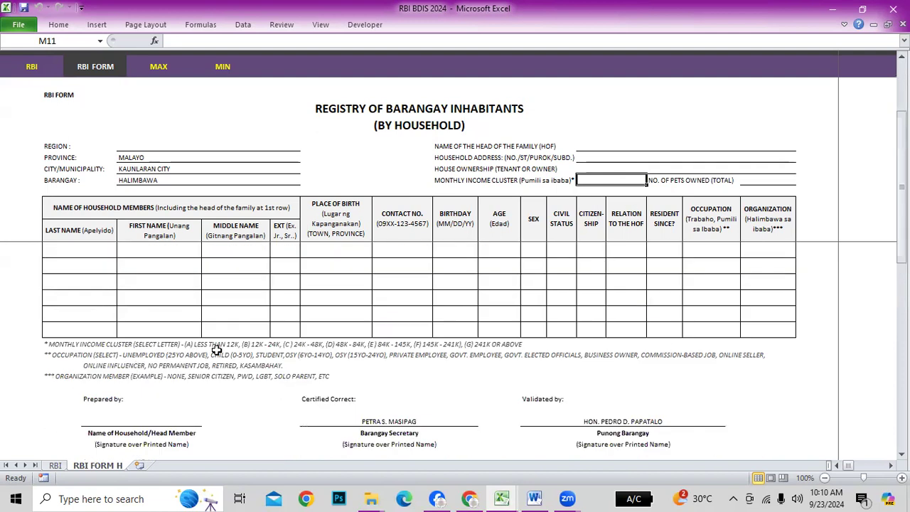
{"action": "scroll", "coordinate": [766, 344], "scroll_direction": "up", "scroll_amount": 2}
{"action": "left_click", "coordinate": [750, 171]}
{"action": "left_click", "coordinate": [762, 182]}
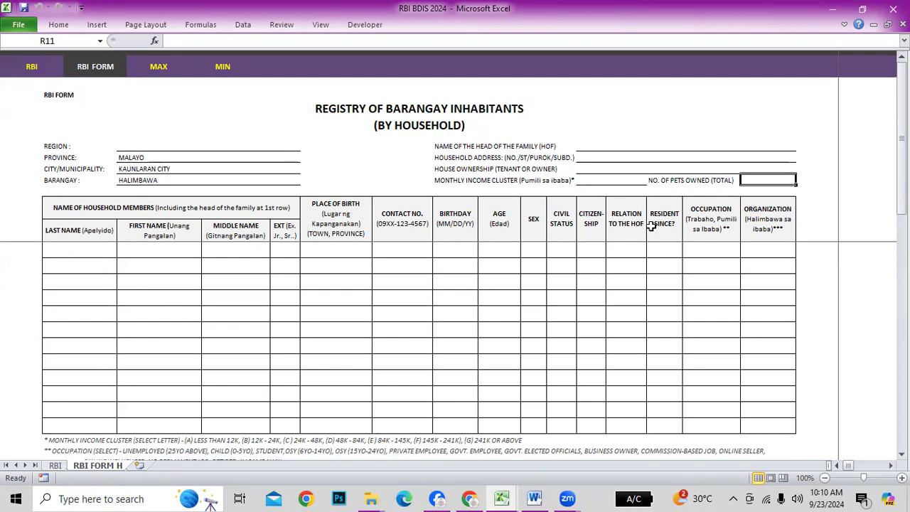
Review the Occupation column and the monthly income, pets owned and house ownership fields
{"action": "left_click_drag", "start_coordinate": [711, 206], "coordinate": [715, 395]}
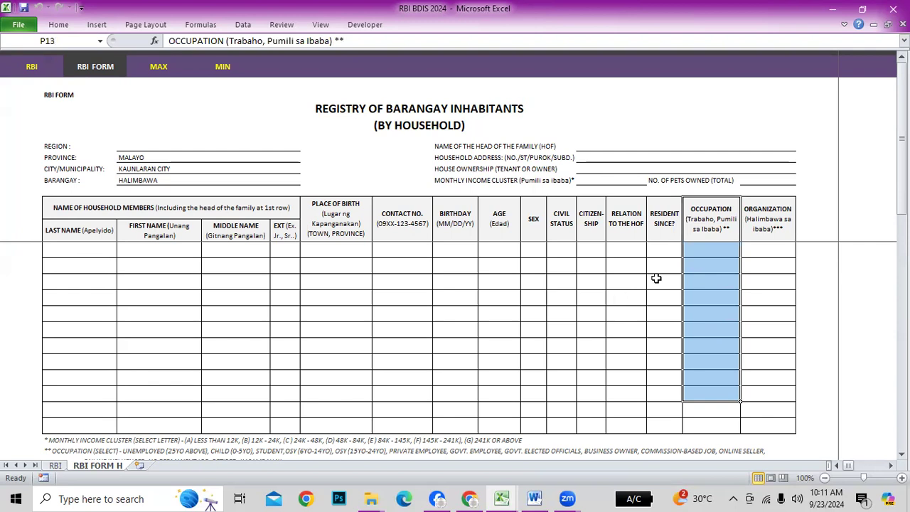
{"action": "left_click", "coordinate": [602, 178]}
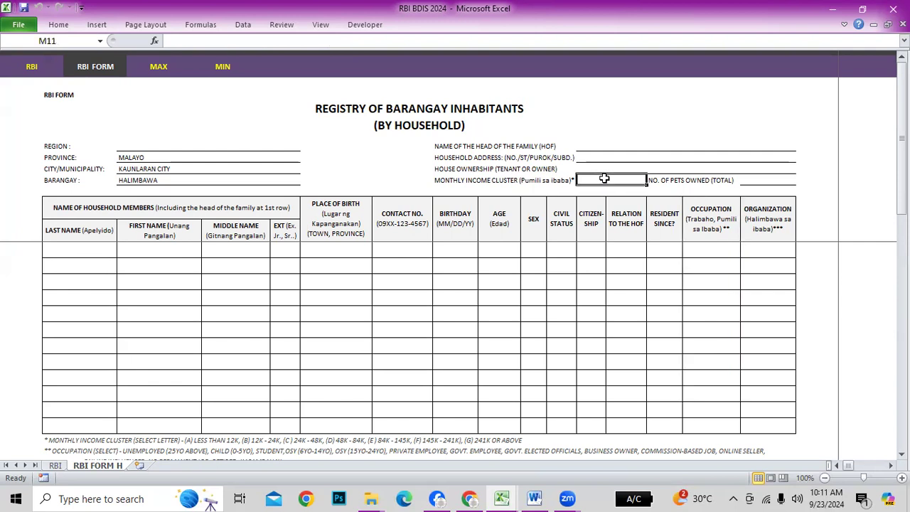
{"action": "left_click", "coordinate": [762, 180]}
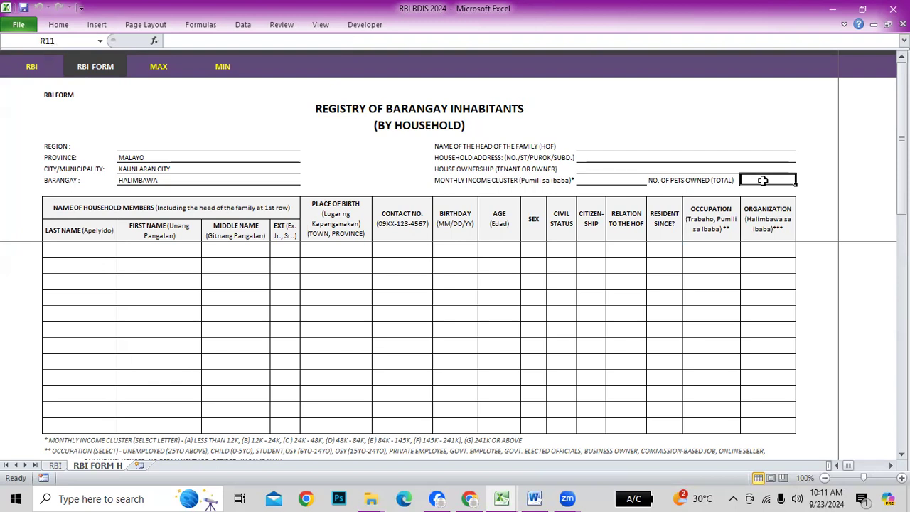
{"action": "left_click", "coordinate": [602, 169]}
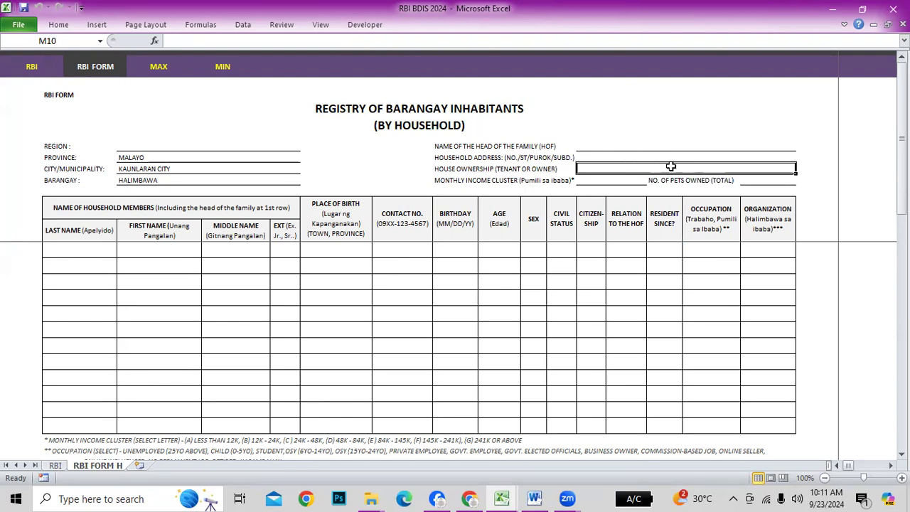
Inspect the first Last Name cell, the consent paragraph and the head of the family name field
{"action": "left_click", "coordinate": [94, 247]}
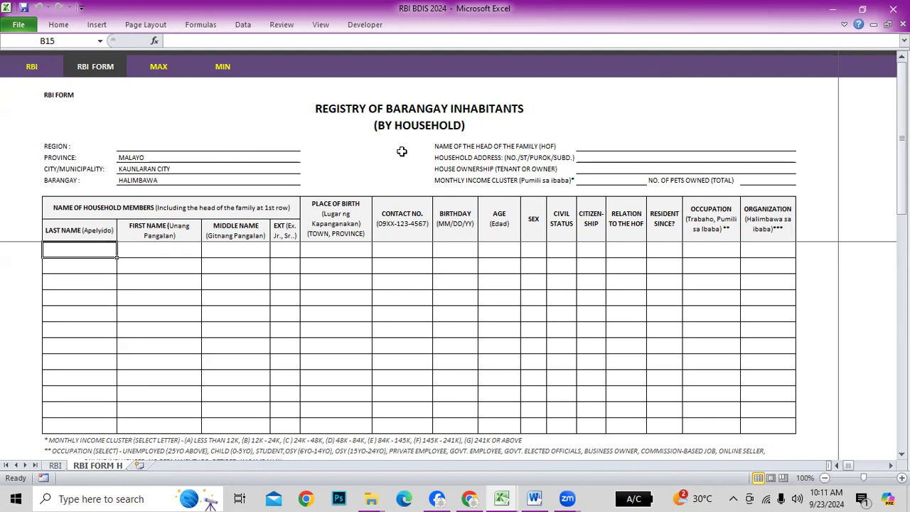
{"action": "scroll", "coordinate": [422, 303], "scroll_direction": "down", "scroll_amount": 4}
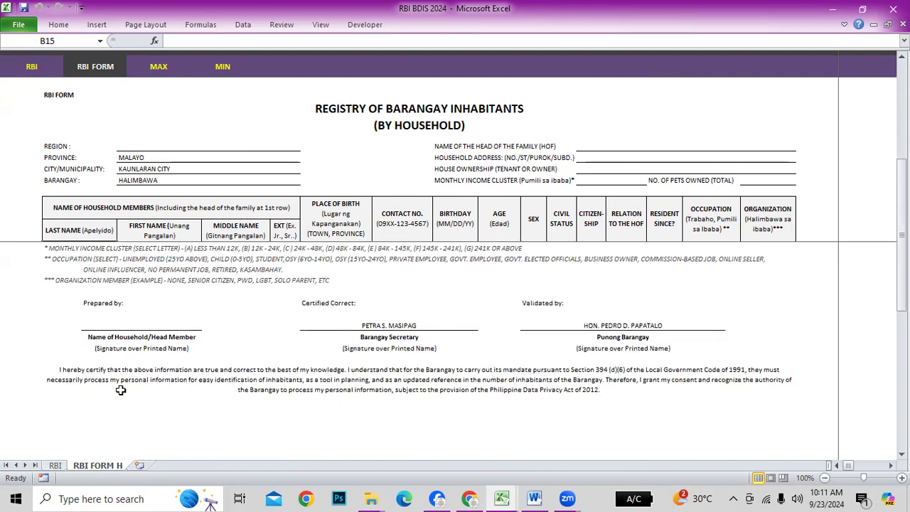
{"action": "left_click", "coordinate": [74, 380]}
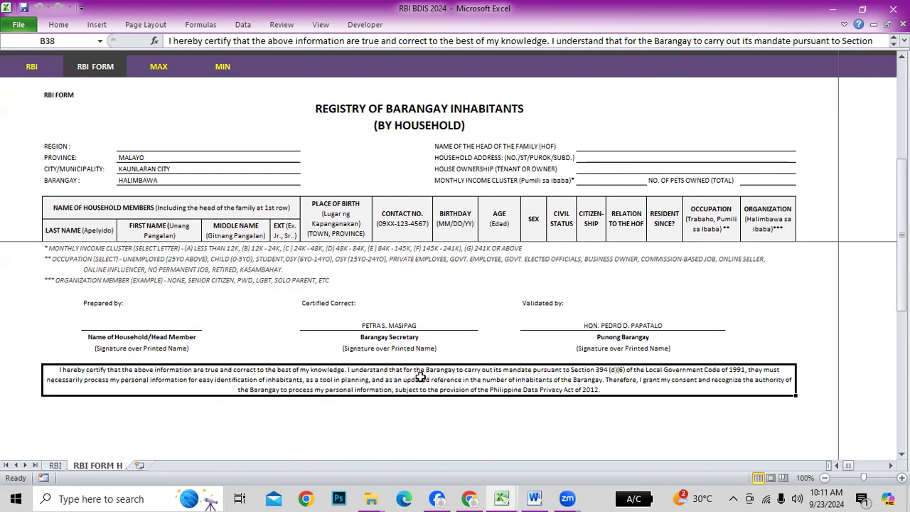
{"action": "scroll", "coordinate": [554, 384], "scroll_direction": "up", "scroll_amount": 4}
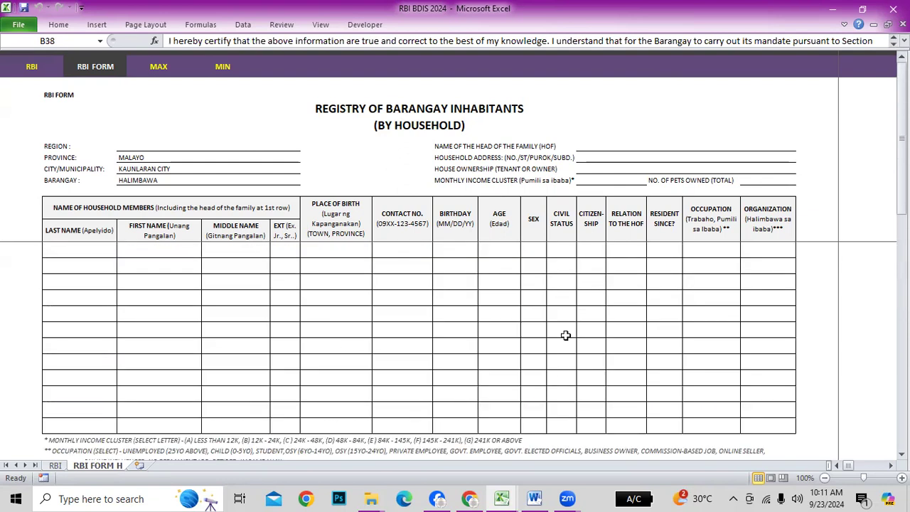
{"action": "left_click", "coordinate": [77, 249]}
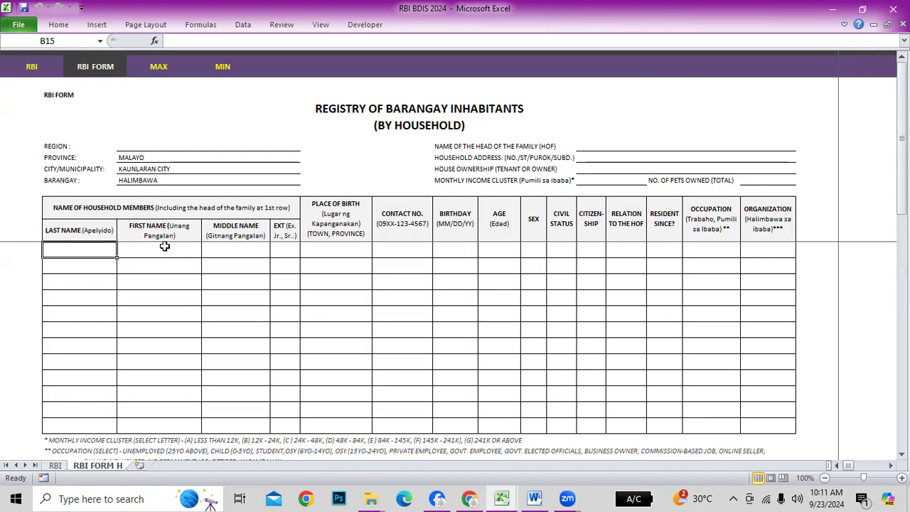
{"action": "left_click", "coordinate": [576, 146]}
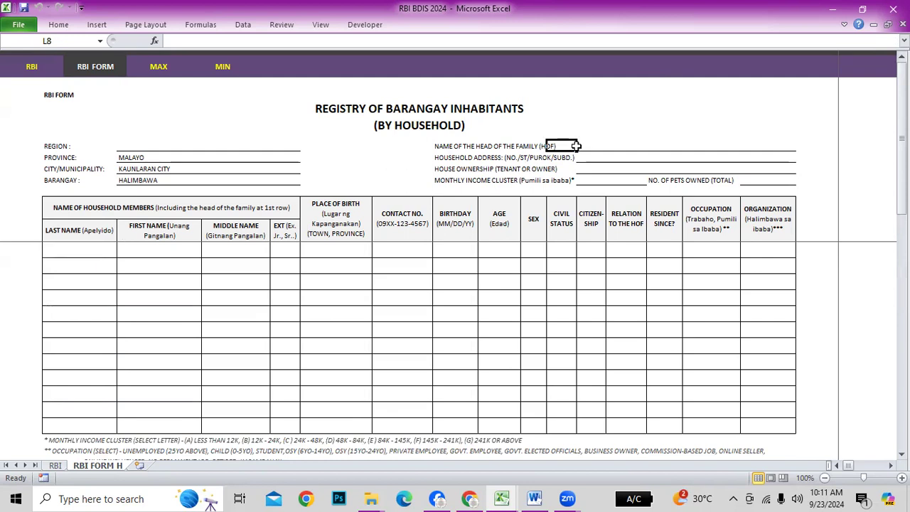
{"action": "left_click", "coordinate": [619, 145]}
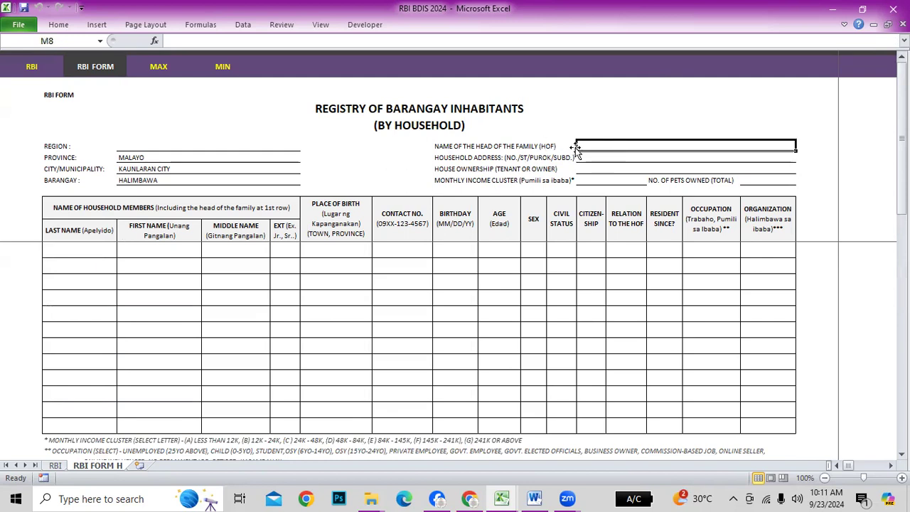
{"action": "left_click", "coordinate": [72, 249]}
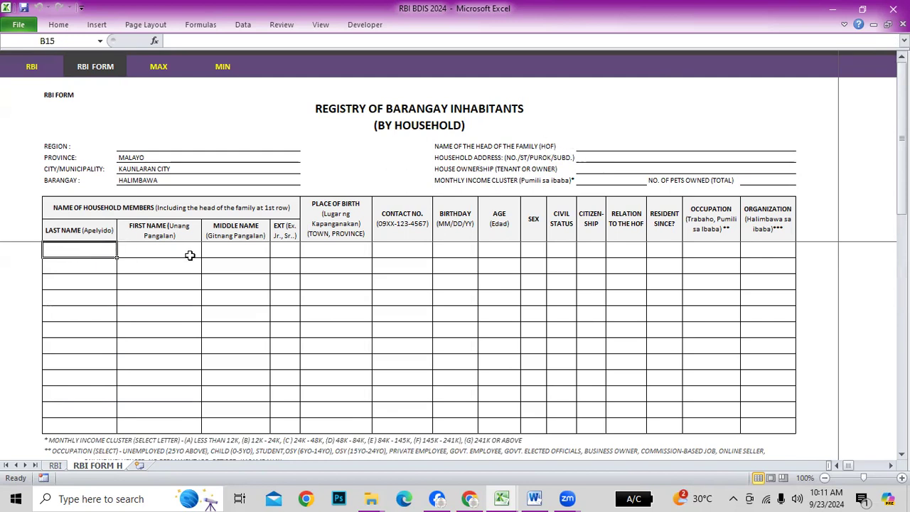
Step down the household members' Last Name cells from the first to the fifth row
{"action": "left_click", "coordinate": [80, 270]}
{"action": "left_click", "coordinate": [83, 281]}
{"action": "left_click", "coordinate": [79, 314]}
{"action": "left_click", "coordinate": [78, 328]}
{"action": "left_click", "coordinate": [89, 391]}
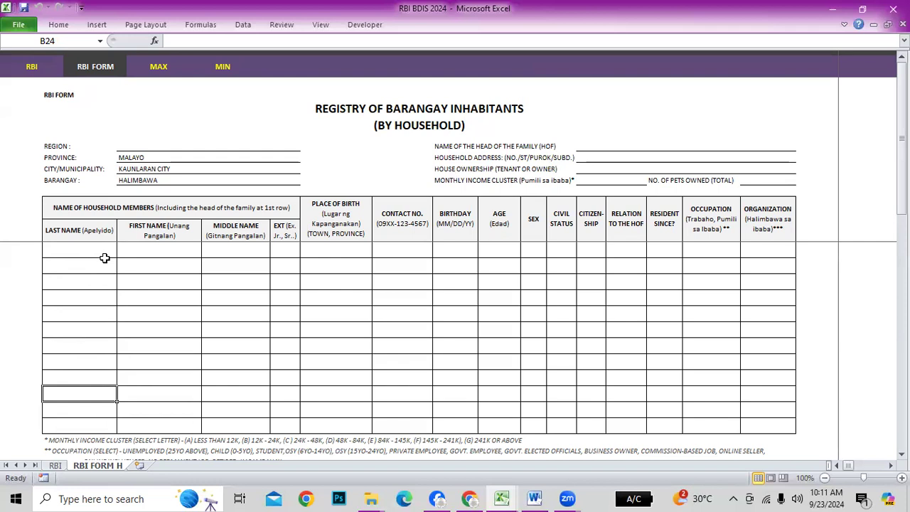
{"action": "left_click", "coordinate": [68, 252]}
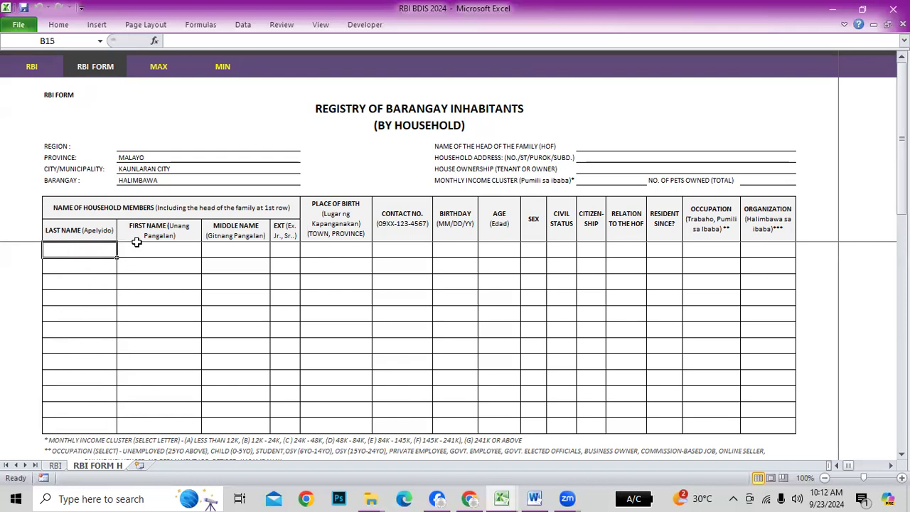
{"action": "left_click", "coordinate": [74, 267]}
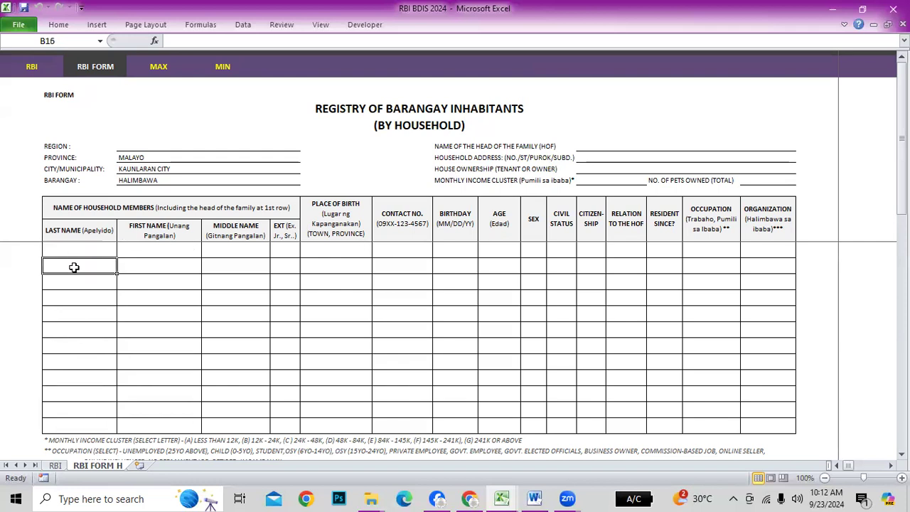
{"action": "left_click", "coordinate": [53, 287]}
{"action": "left_click", "coordinate": [61, 300]}
{"action": "left_click", "coordinate": [78, 285]}
{"action": "left_click", "coordinate": [83, 295]}
{"action": "left_click", "coordinate": [84, 313]}
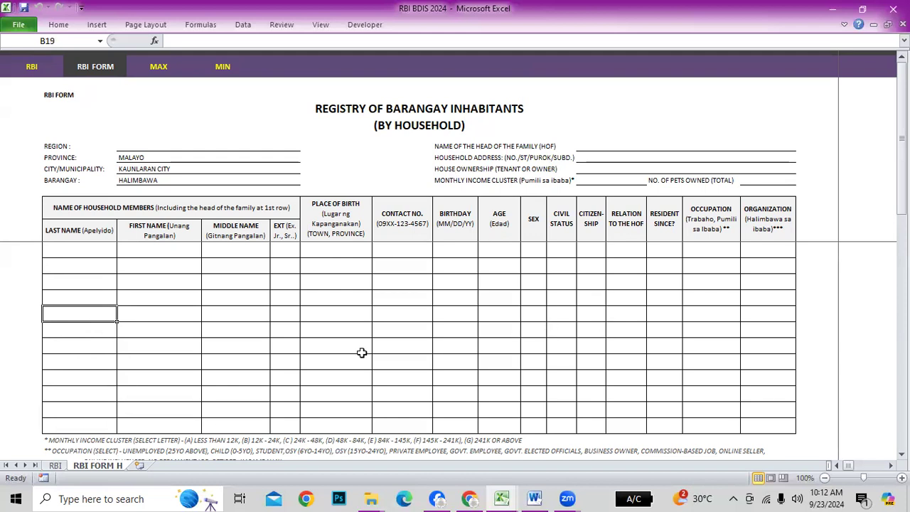
Continue down the Last Name cells to B24, then go back to the RBI sheet
{"action": "left_click", "coordinate": [77, 332]}
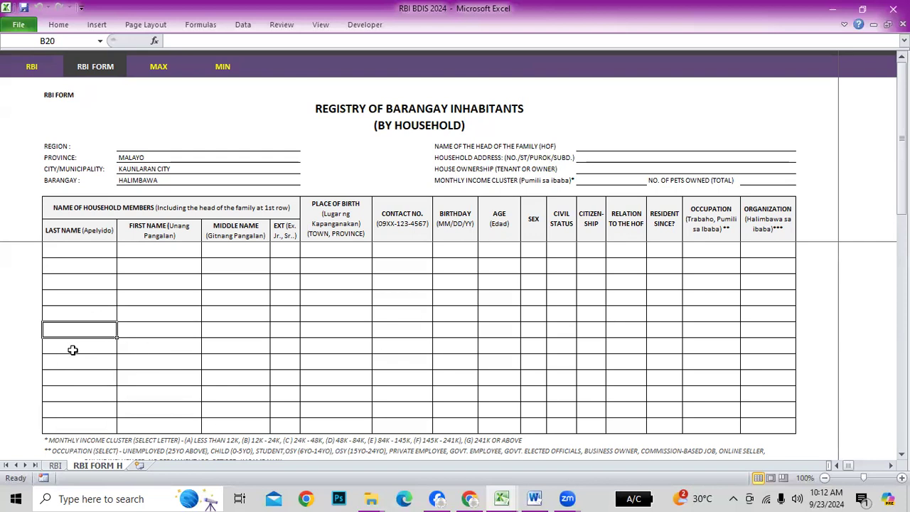
{"action": "left_click", "coordinate": [74, 350]}
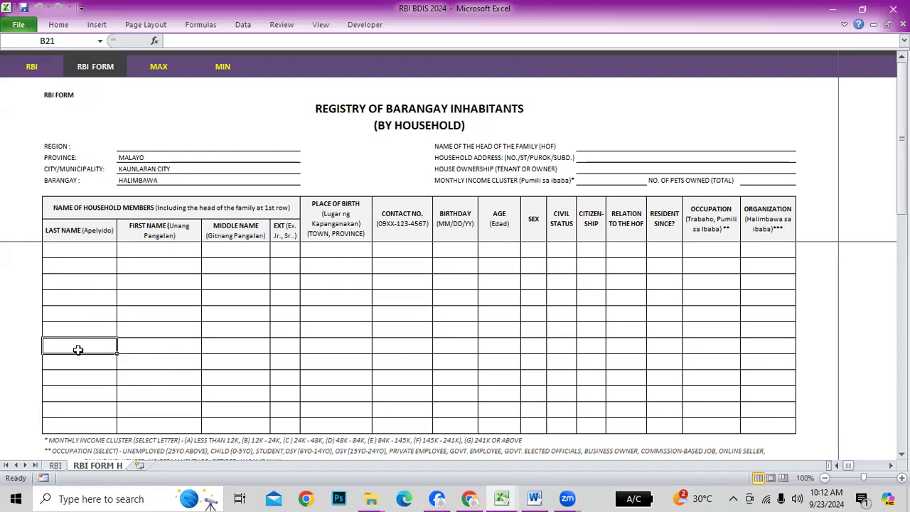
{"action": "left_click", "coordinate": [75, 365]}
{"action": "left_click", "coordinate": [69, 382]}
{"action": "left_click", "coordinate": [69, 394]}
{"action": "left_click", "coordinate": [85, 341]}
{"action": "left_click", "coordinate": [88, 364]}
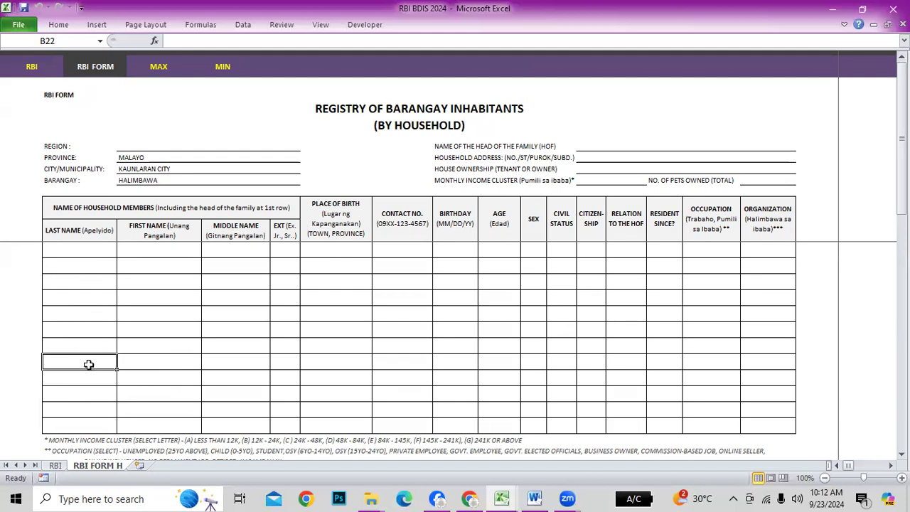
{"action": "left_click", "coordinate": [78, 395]}
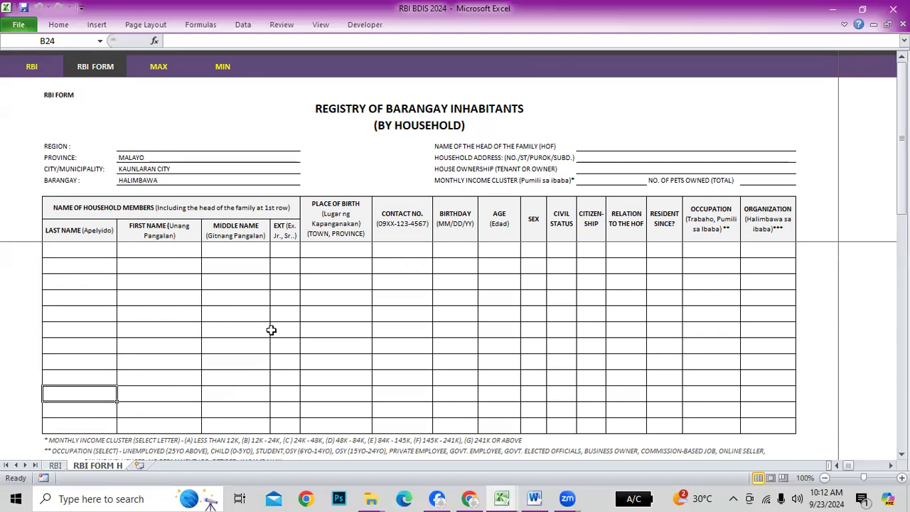
{"action": "left_click", "coordinate": [76, 248]}
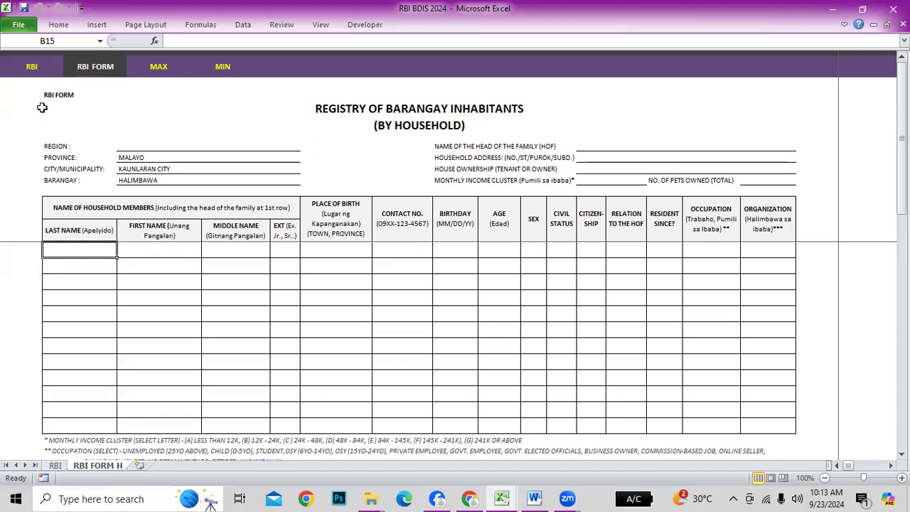
{"action": "left_click", "coordinate": [40, 65]}
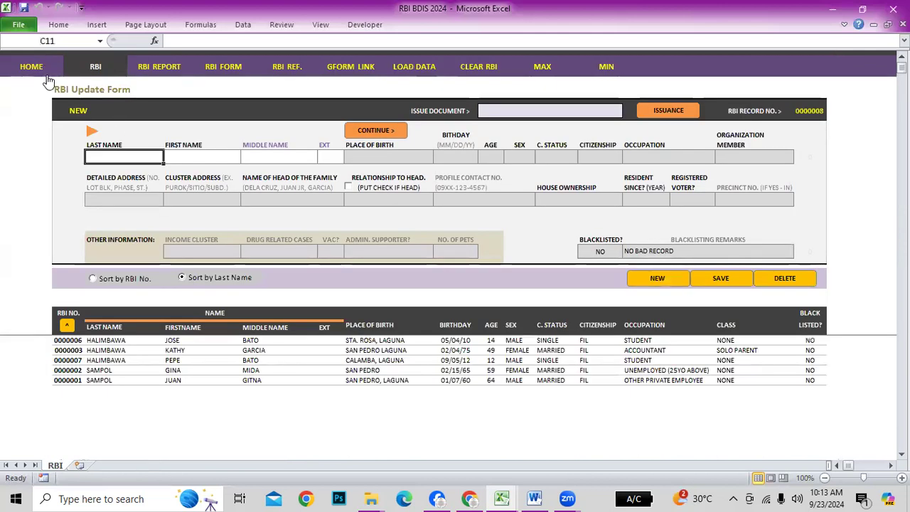
Go to the HOME sheet and switch to the HELP RBI BDIS workbook's data-gathering section
{"action": "left_click", "coordinate": [35, 67]}
{"action": "key", "text": "alt+Tab"}
{"action": "key", "text": "alt+Tab"}
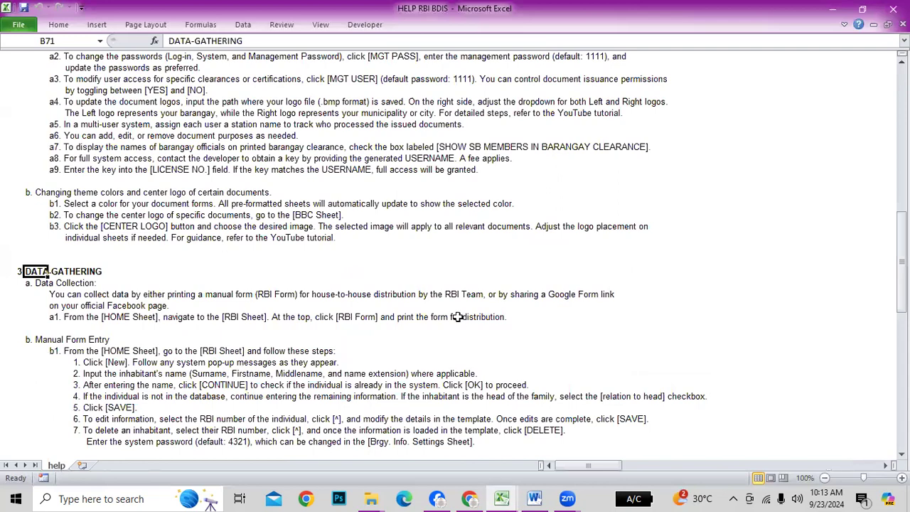
{"action": "scroll", "coordinate": [457, 317], "scroll_direction": "up", "scroll_amount": 14}
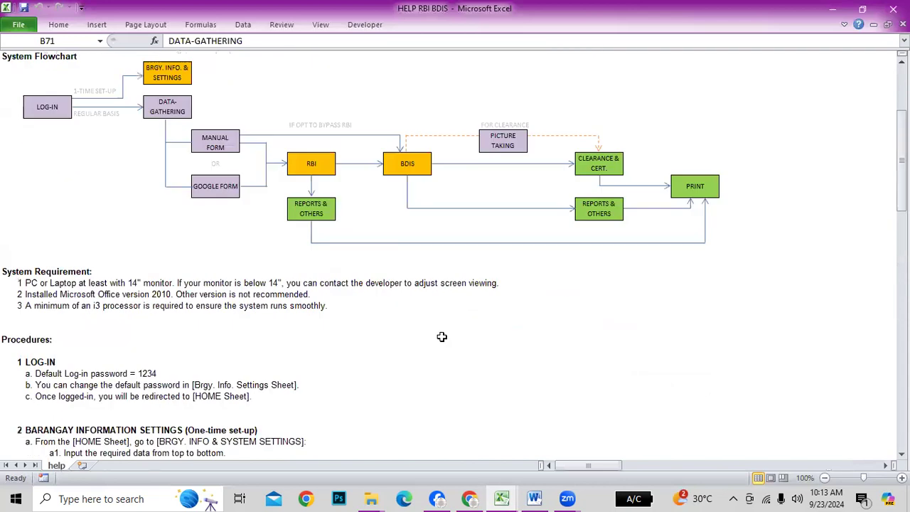
{"action": "scroll", "coordinate": [441, 336], "scroll_direction": "down", "scroll_amount": 14}
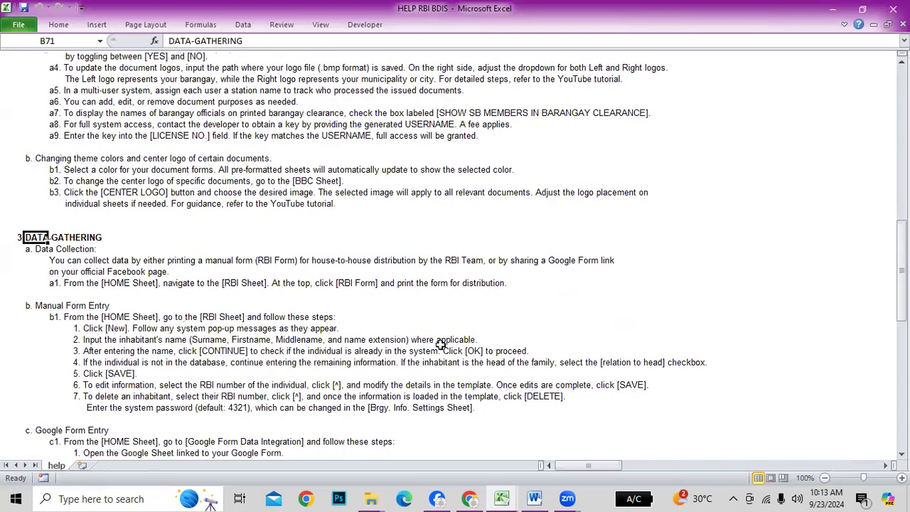
{"action": "scroll", "coordinate": [39, 265], "scroll_direction": "down", "scroll_amount": 1}
Review the Manual Form Entry and Google Form Entry instructions, then return to RBI BDIS 2024
{"action": "left_click", "coordinate": [46, 271]}
{"action": "scroll", "coordinate": [238, 320], "scroll_direction": "down", "scroll_amount": 2}
{"action": "left_click", "coordinate": [57, 328]}
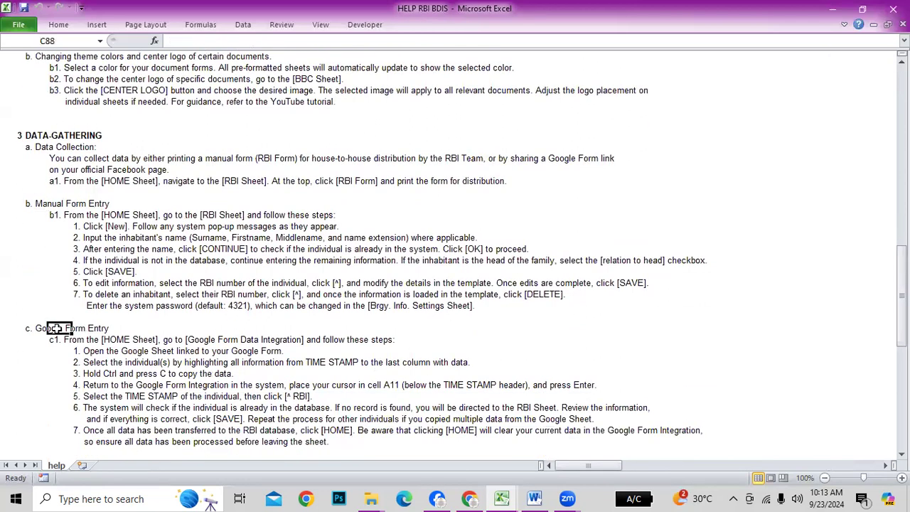
{"action": "scroll", "coordinate": [231, 362], "scroll_direction": "down", "scroll_amount": 2}
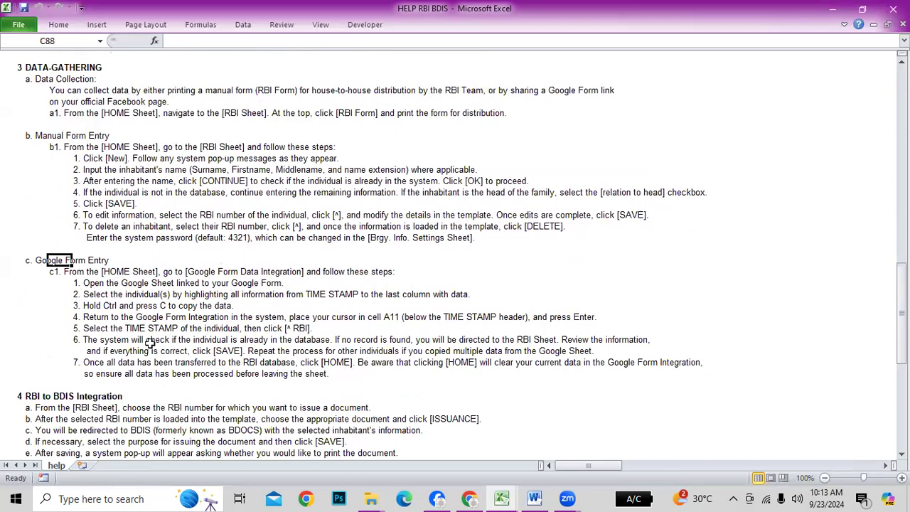
{"action": "key", "text": "alt+Tab"}
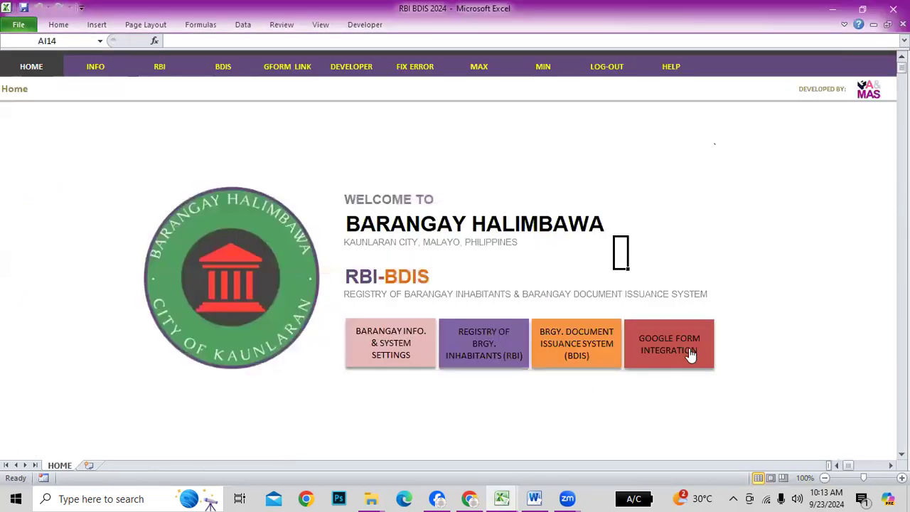
Review the imported response's timestamp, surname, head of family and MARRIED status, then bring Chrome forward
{"action": "left_click", "coordinate": [687, 352]}
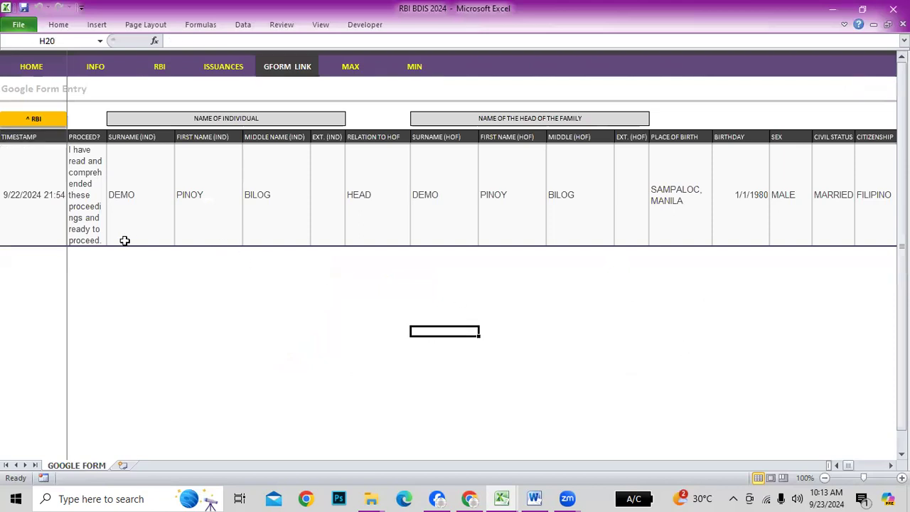
{"action": "left_click", "coordinate": [26, 202]}
{"action": "left_click", "coordinate": [134, 197]}
{"action": "left_click", "coordinate": [432, 199]}
{"action": "left_click", "coordinate": [632, 195]}
{"action": "left_click", "coordinate": [821, 193]}
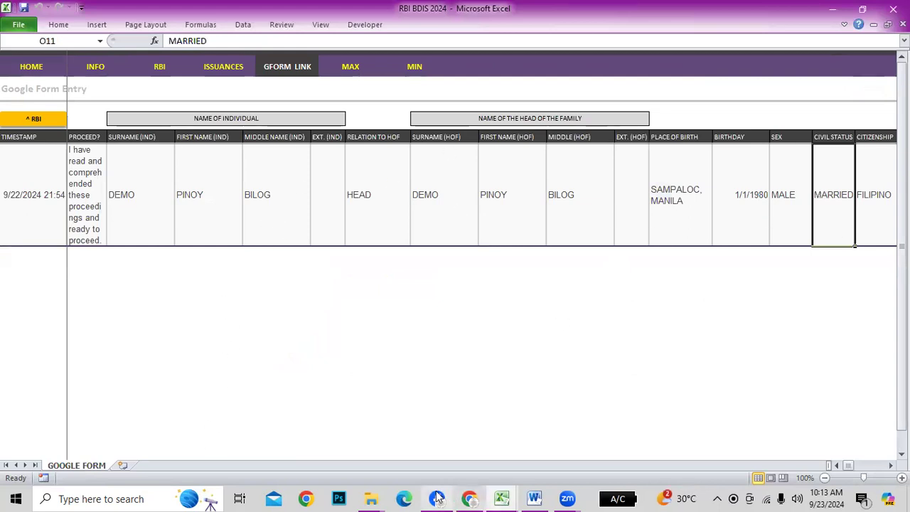
{"action": "mouse_move", "coordinate": [470, 497]}
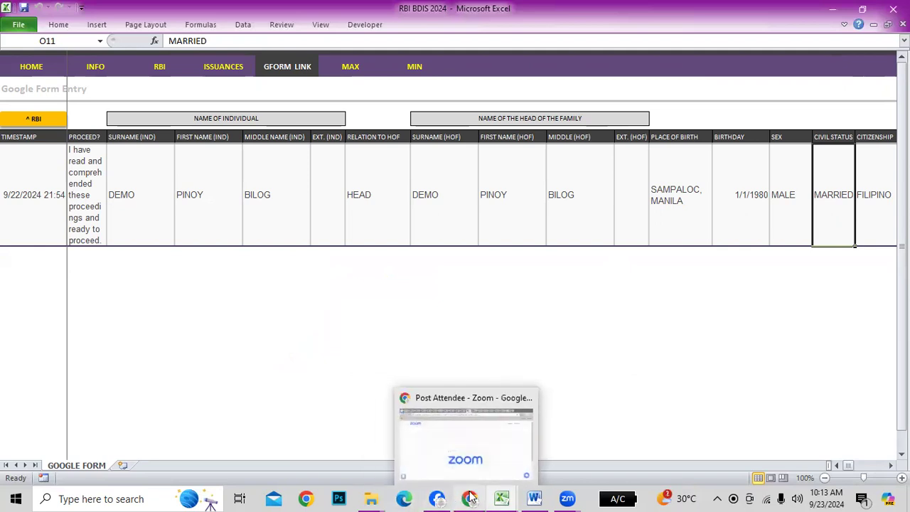
{"action": "left_click", "coordinate": [470, 498]}
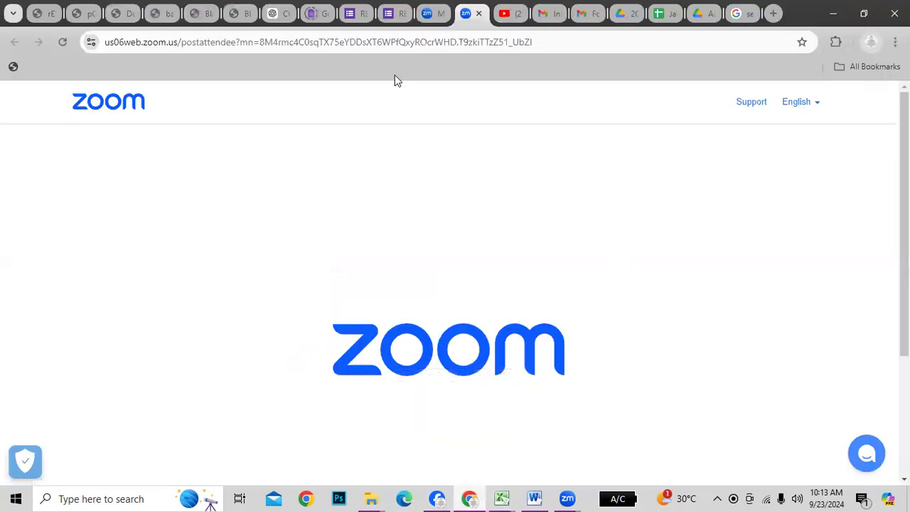
Switch to the RBI Google Form editor and look over its subtitle and introduction description
{"action": "left_click", "coordinate": [355, 13]}
{"action": "scroll", "coordinate": [449, 313], "scroll_direction": "up", "scroll_amount": 20}
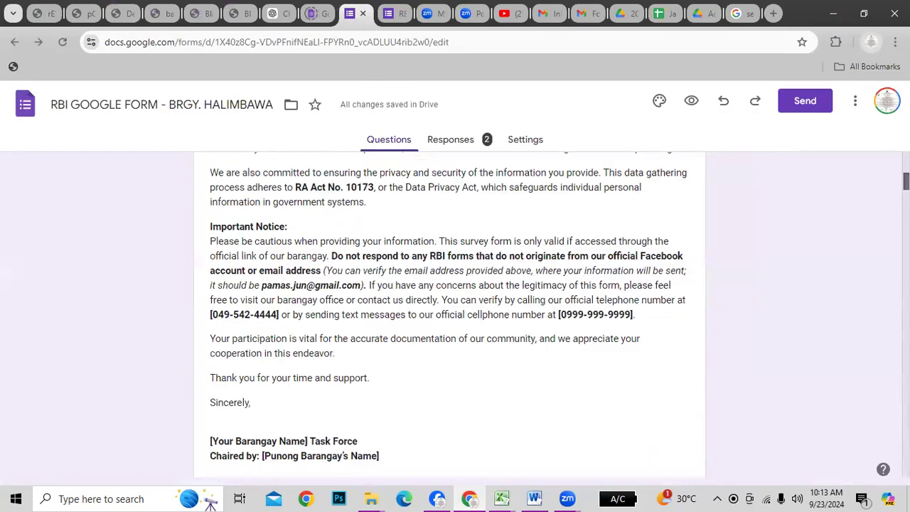
{"action": "scroll", "coordinate": [679, 297], "scroll_direction": "up", "scroll_amount": 5}
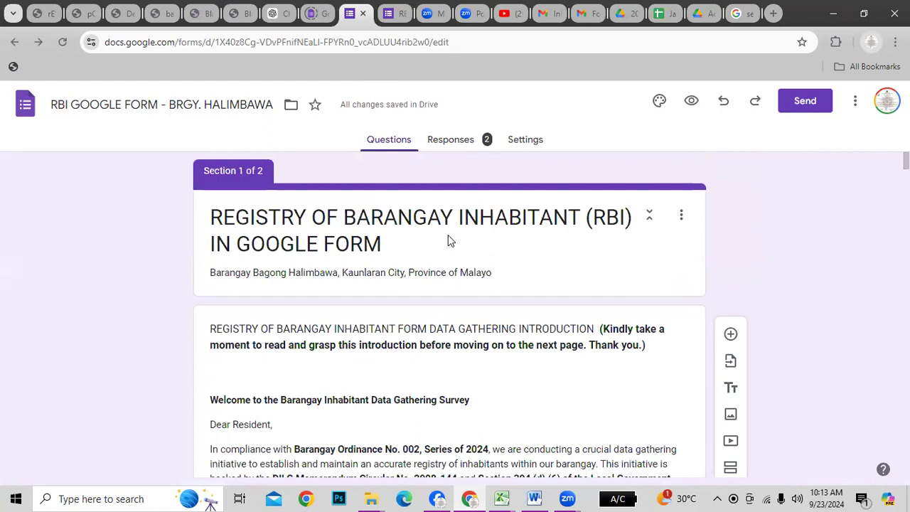
{"action": "scroll", "coordinate": [459, 256], "scroll_direction": "down", "scroll_amount": 1}
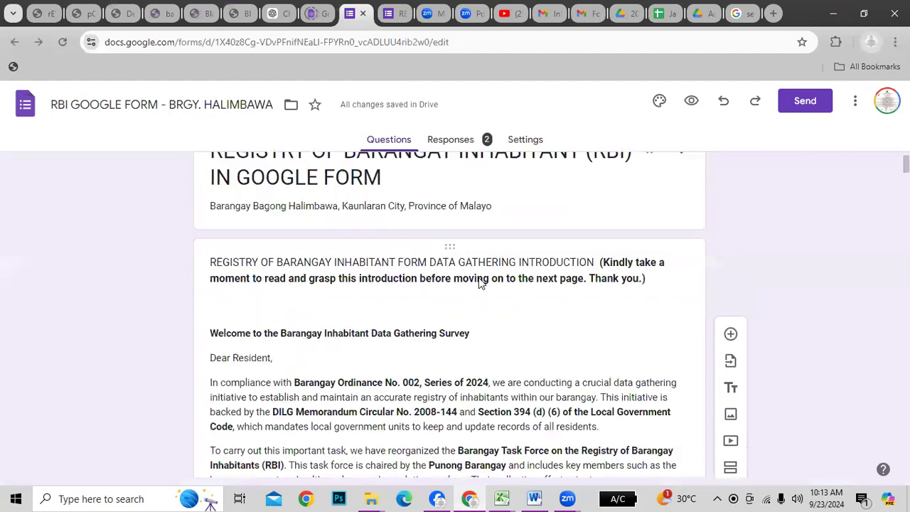
{"action": "scroll", "coordinate": [480, 283], "scroll_direction": "up", "scroll_amount": 1}
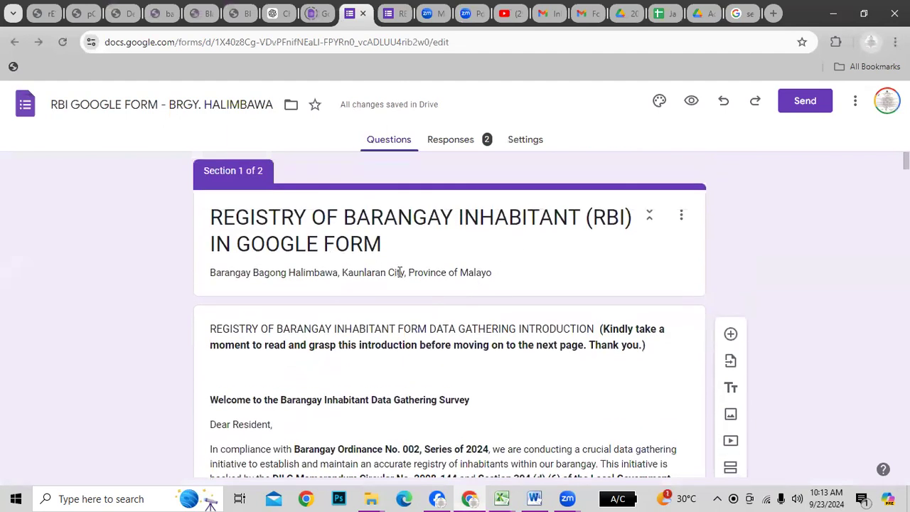
{"action": "scroll", "coordinate": [400, 273], "scroll_direction": "down", "scroll_amount": 1}
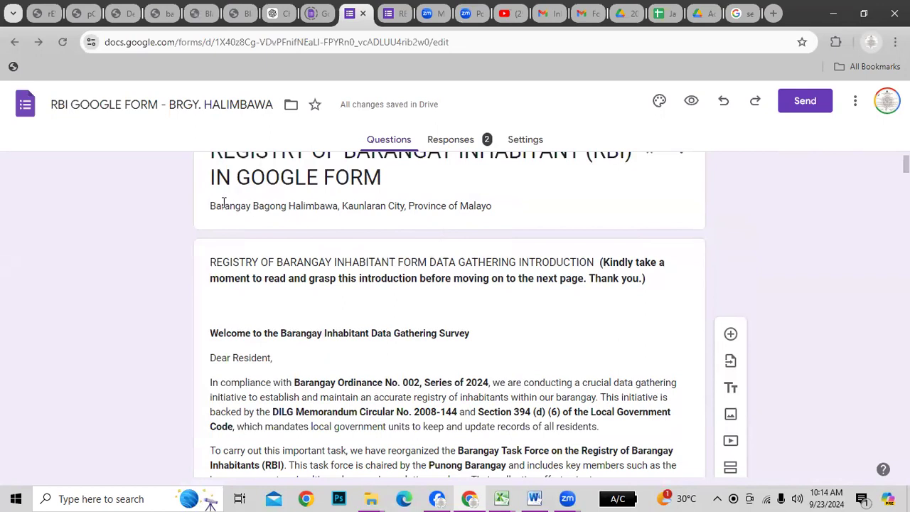
{"action": "triple_click", "coordinate": [348, 206]}
{"action": "left_click", "coordinate": [543, 342]}
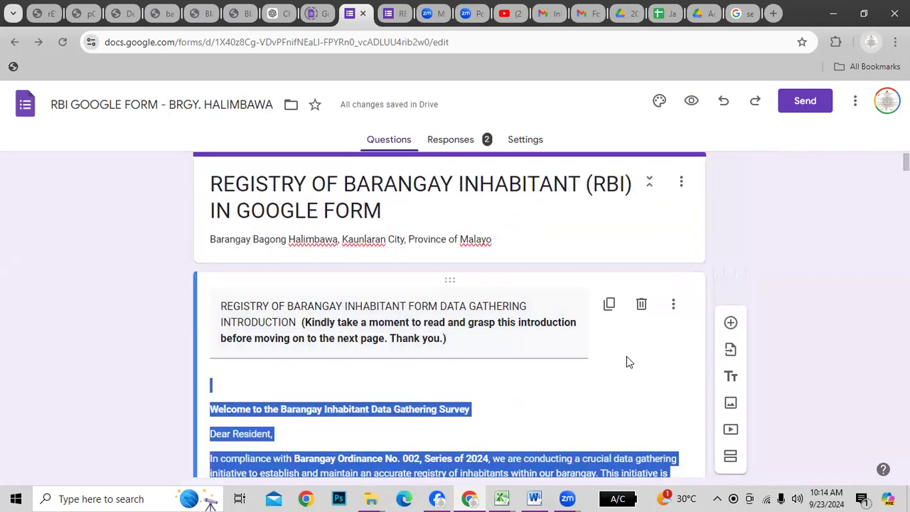
{"action": "left_click", "coordinate": [815, 240]}
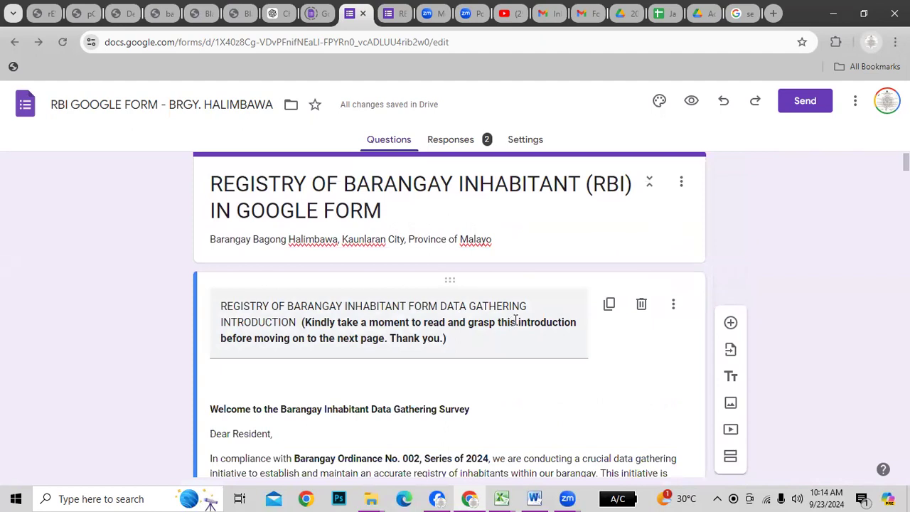
Read through the welcome letter and highlight the 'Barangay Ordinance No. 002' reference
{"action": "scroll", "coordinate": [358, 214], "scroll_direction": "down", "scroll_amount": 3}
{"action": "scroll", "coordinate": [576, 260], "scroll_direction": "up", "scroll_amount": 3}
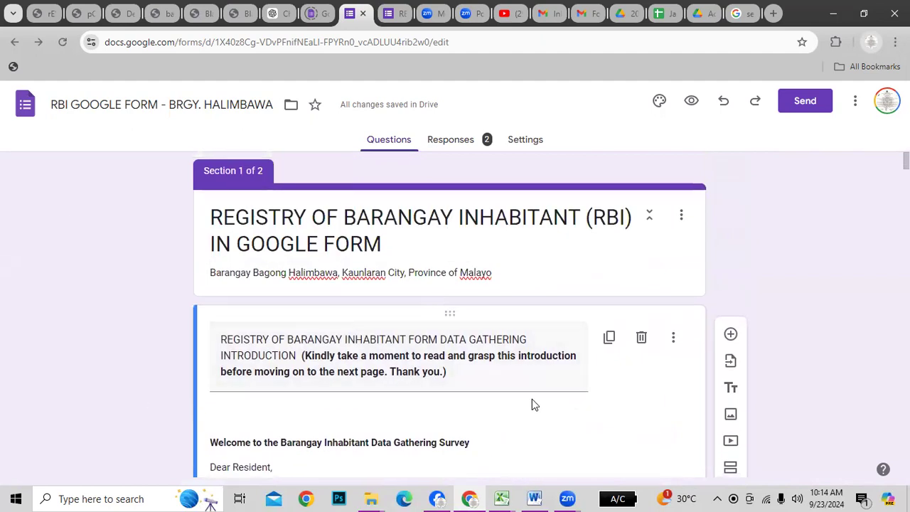
{"action": "scroll", "coordinate": [524, 360], "scroll_direction": "down", "scroll_amount": 3}
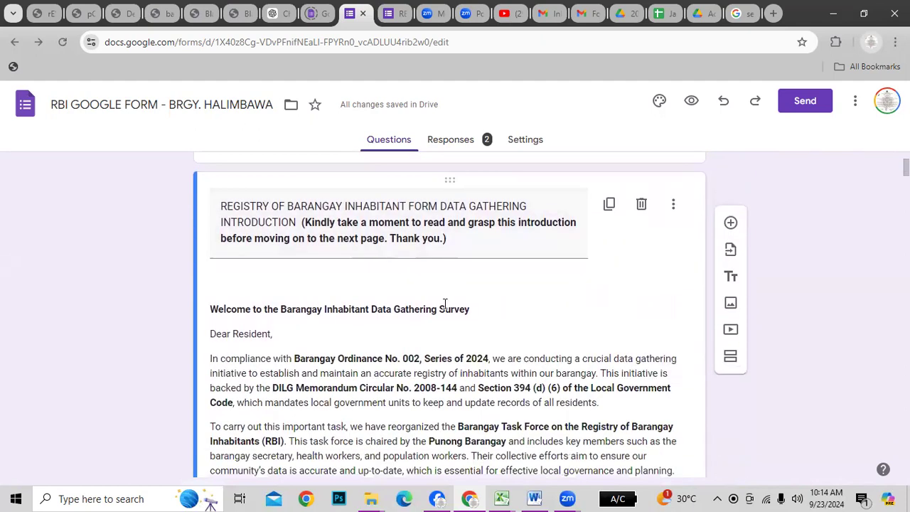
{"action": "scroll", "coordinate": [731, 296], "scroll_direction": "up", "scroll_amount": 1}
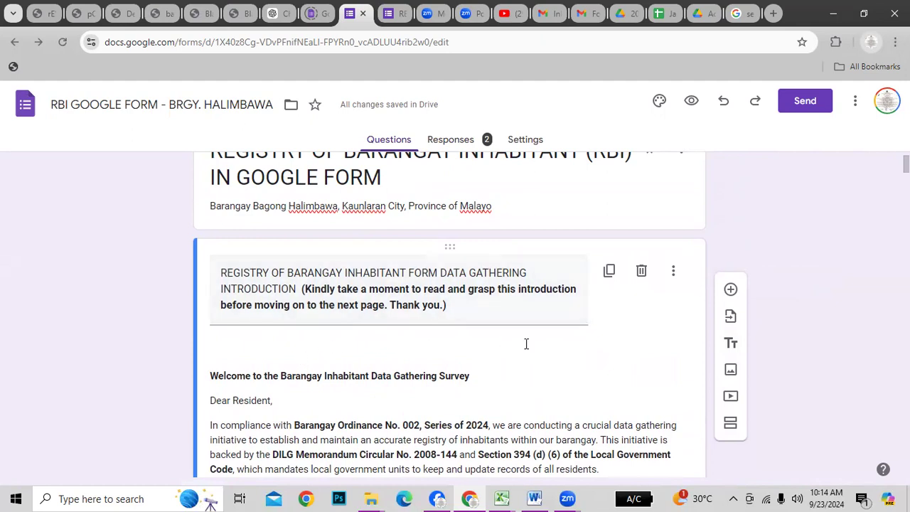
{"action": "scroll", "coordinate": [526, 343], "scroll_direction": "down", "scroll_amount": 2}
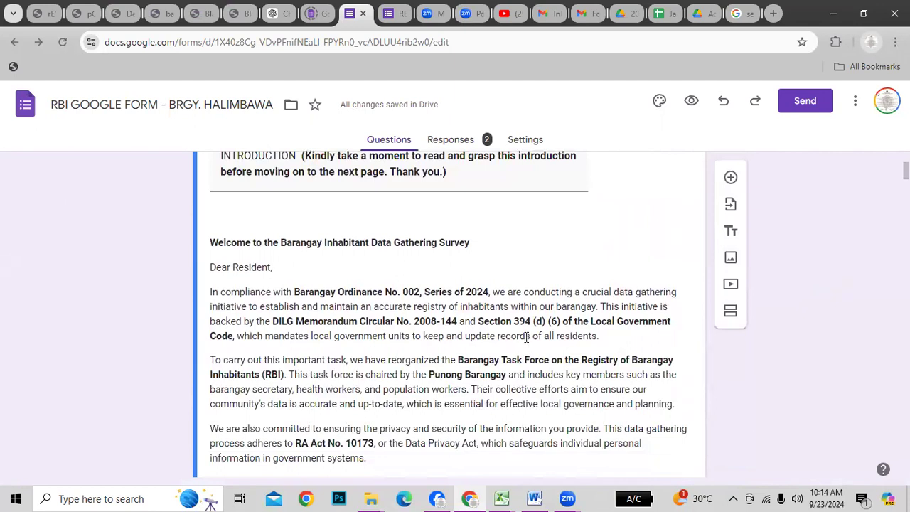
{"action": "scroll", "coordinate": [534, 325], "scroll_direction": "down", "scroll_amount": 1}
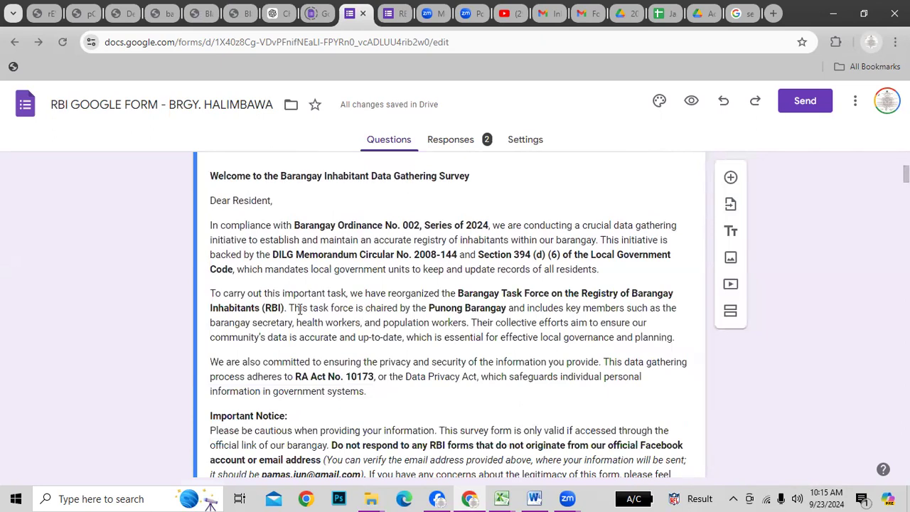
{"action": "scroll", "coordinate": [295, 309], "scroll_direction": "up", "scroll_amount": 1}
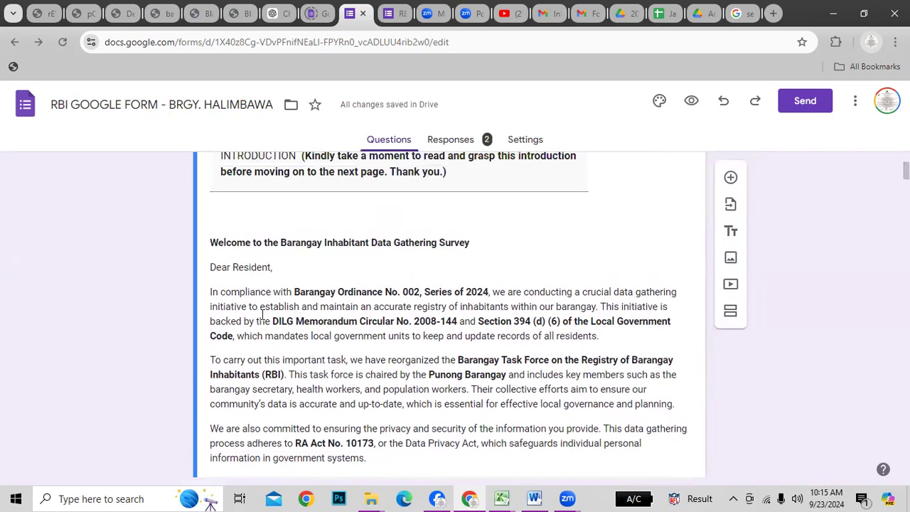
{"action": "scroll", "coordinate": [420, 310], "scroll_direction": "down", "scroll_amount": 1}
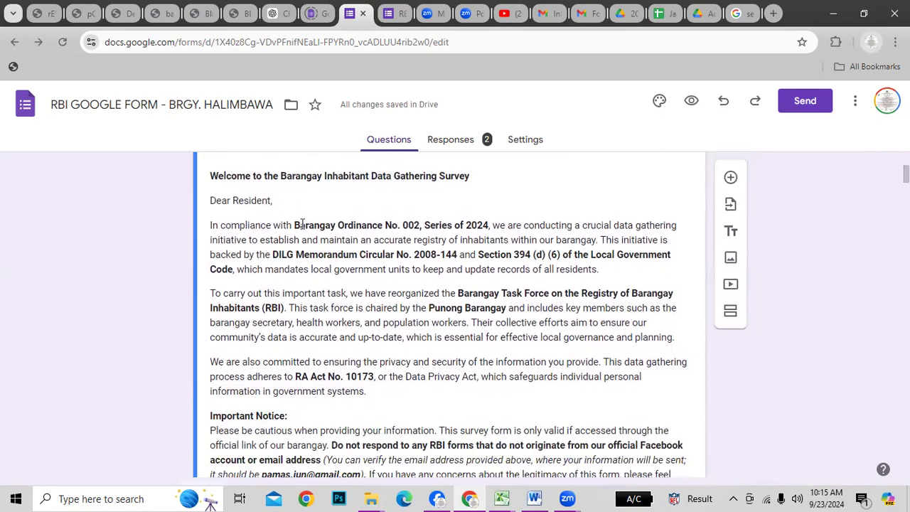
{"action": "left_click", "coordinate": [302, 225]}
{"action": "left_click", "coordinate": [283, 232]}
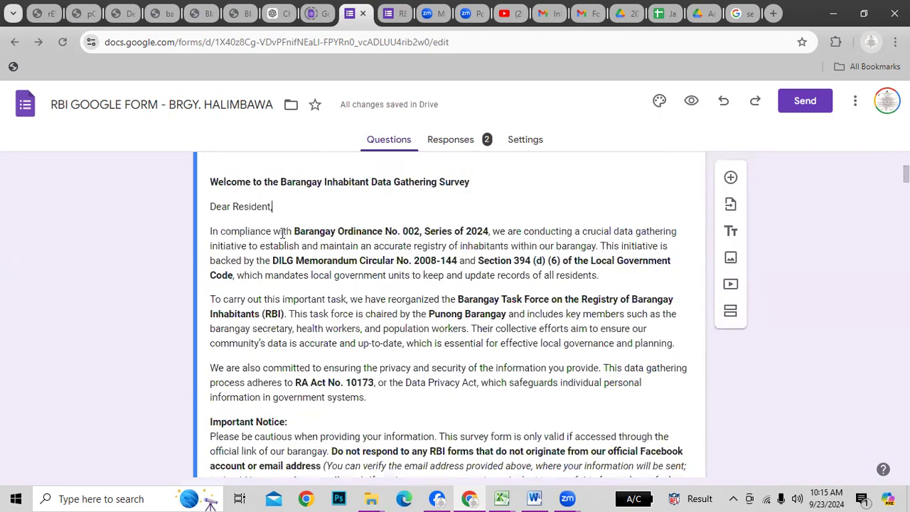
{"action": "left_click_drag", "start_coordinate": [295, 231], "coordinate": [420, 226]}
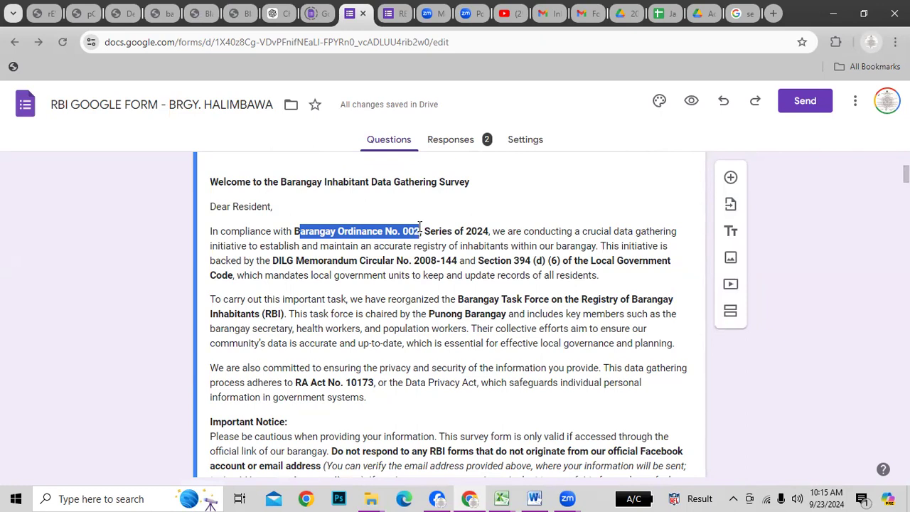
{"action": "key", "text": "alt+Tab"}
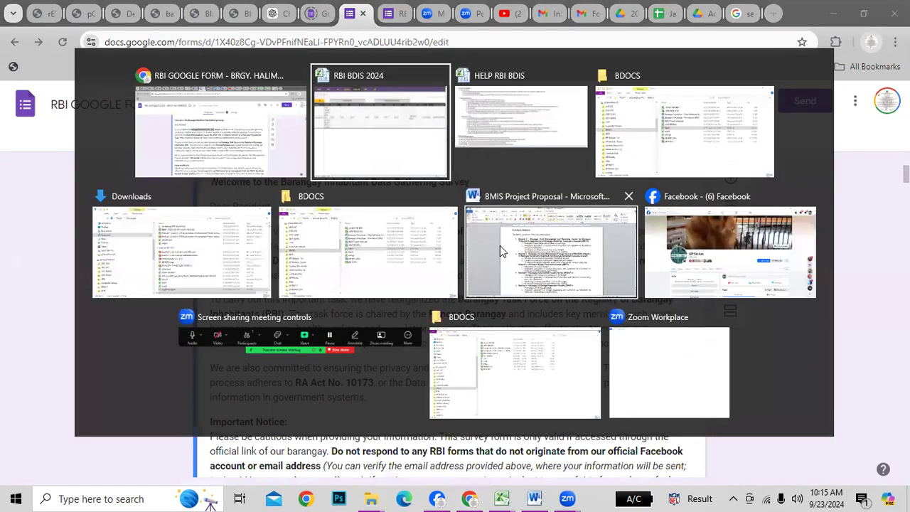
In the BDOCS folder, widen the Name column and select the Purchase of BMIS resolution
{"action": "key", "text": "Tab"}
{"action": "key", "text": "Tab"}
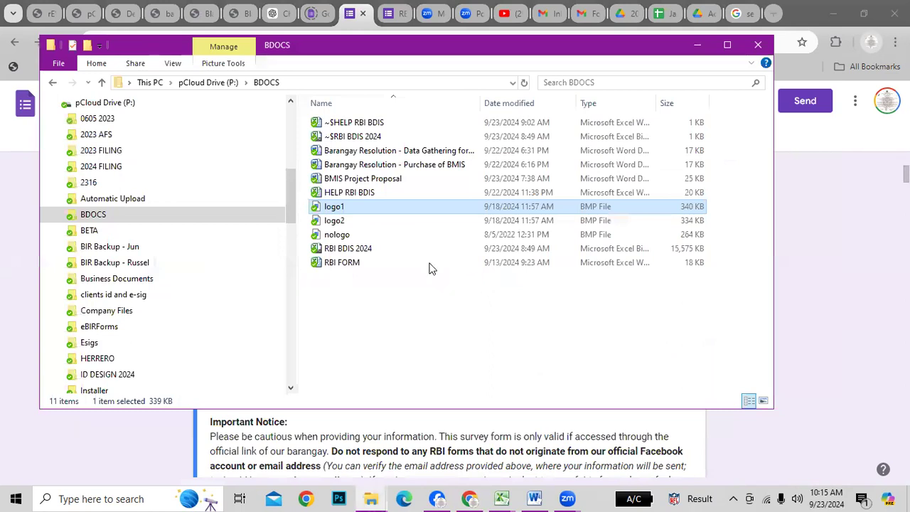
{"action": "left_click", "coordinate": [411, 153]}
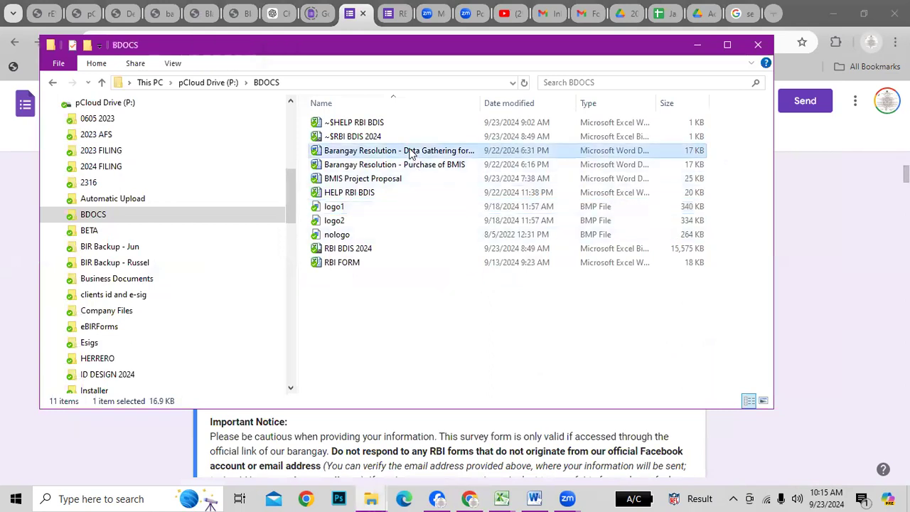
{"action": "left_click_drag", "start_coordinate": [481, 103], "coordinate": [530, 104]}
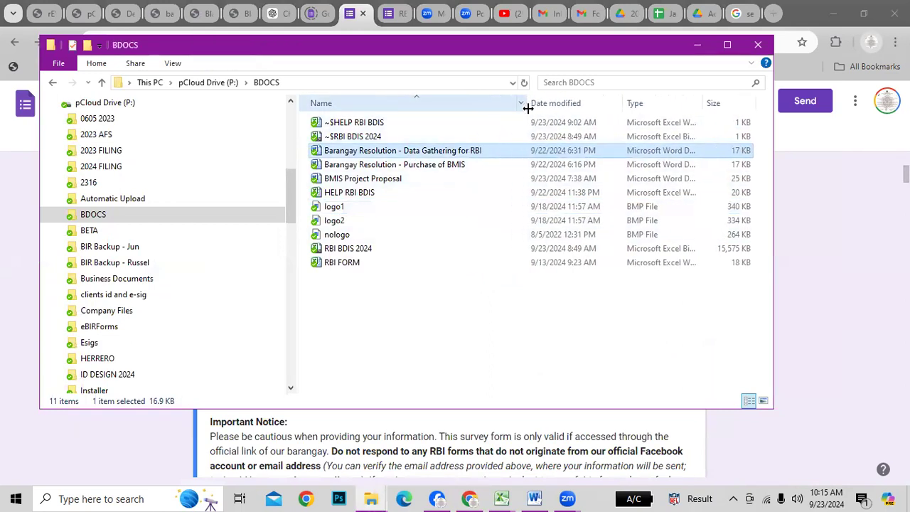
{"action": "left_click", "coordinate": [387, 168]}
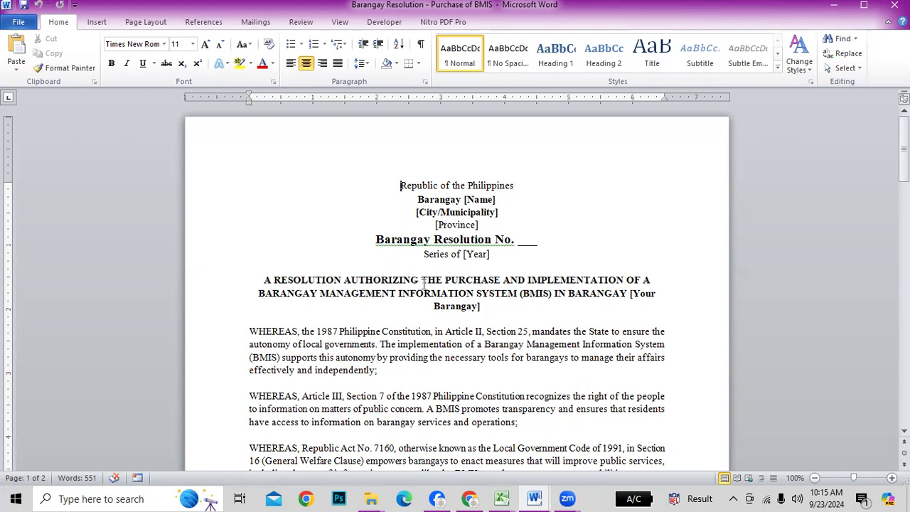
{"action": "scroll", "coordinate": [446, 243], "scroll_direction": "down", "scroll_amount": 2}
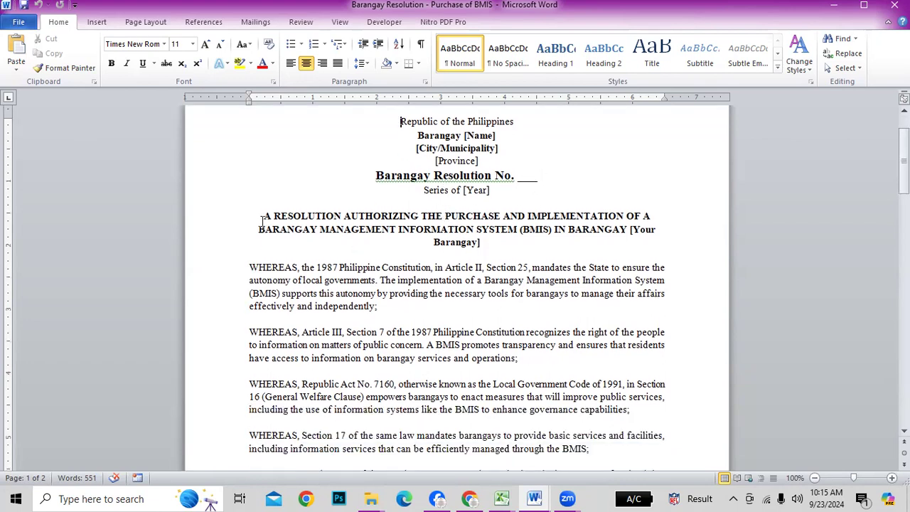
{"action": "left_click_drag", "start_coordinate": [262, 217], "coordinate": [621, 236]}
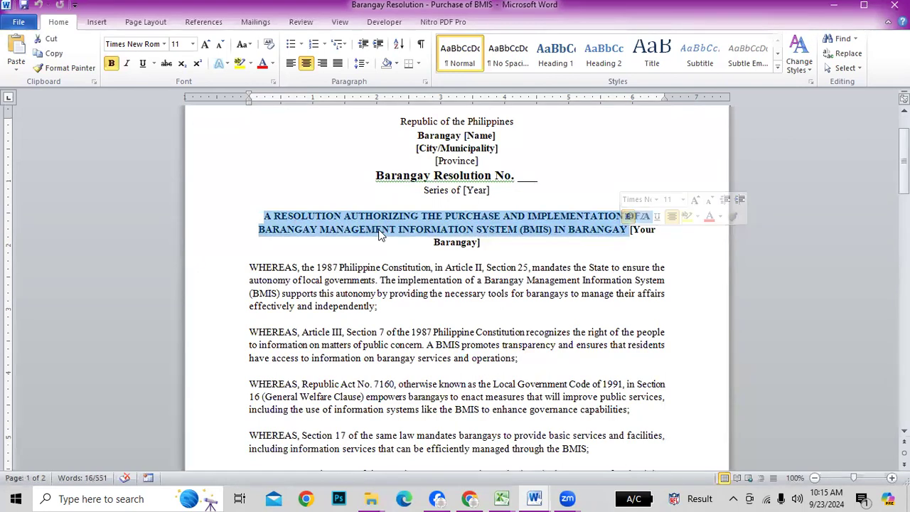
{"action": "left_click", "coordinate": [394, 268]}
{"action": "left_click_drag", "start_coordinate": [258, 228], "coordinate": [551, 232]}
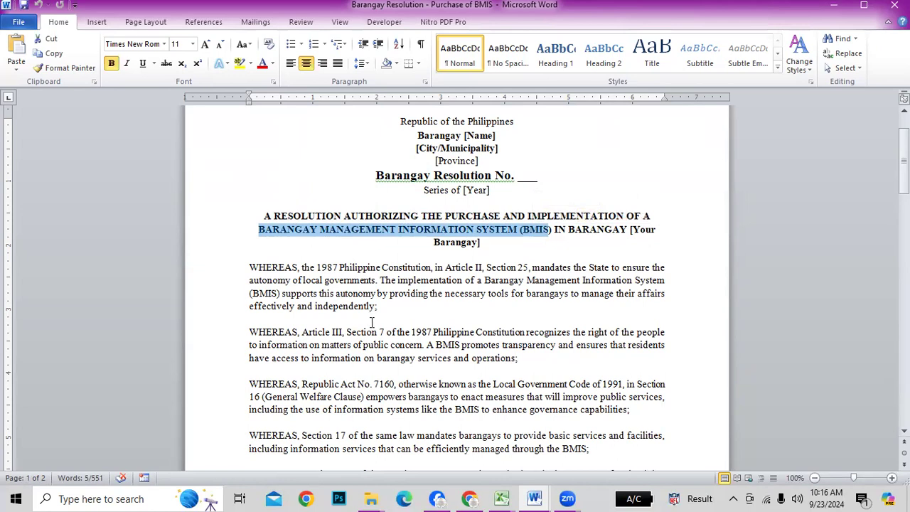
{"action": "scroll", "coordinate": [424, 317], "scroll_direction": "down", "scroll_amount": 2}
{"action": "scroll", "coordinate": [423, 317], "scroll_direction": "down", "scroll_amount": 3}
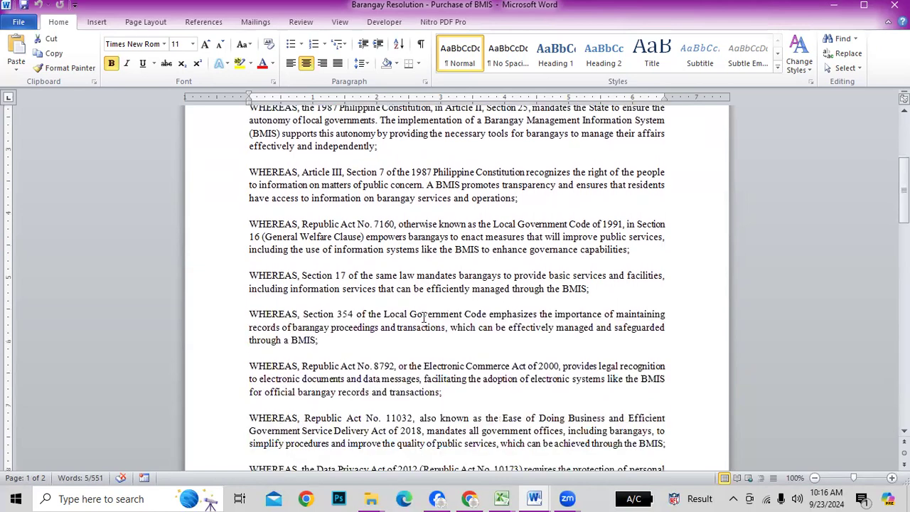
{"action": "scroll", "coordinate": [427, 315], "scroll_direction": "up", "scroll_amount": 4}
{"action": "scroll", "coordinate": [429, 313], "scroll_direction": "down", "scroll_amount": 1}
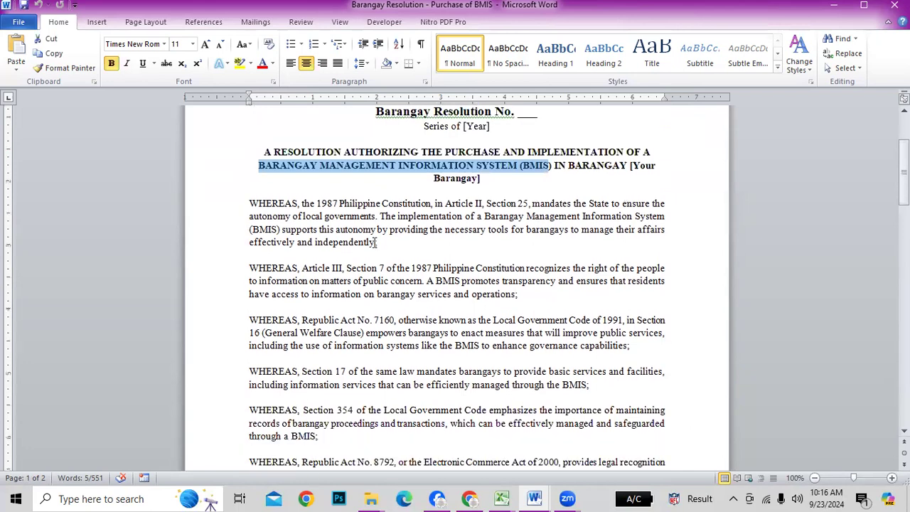
{"action": "left_click_drag", "start_coordinate": [310, 203], "coordinate": [336, 203]}
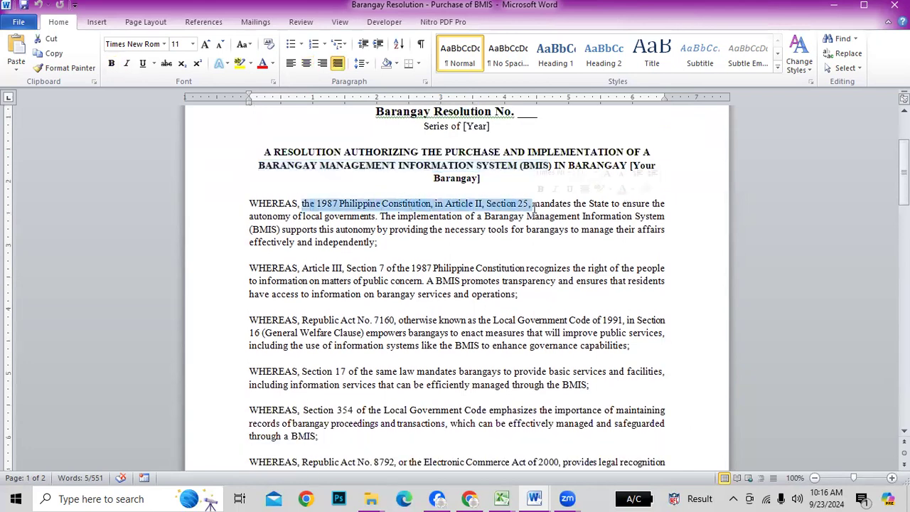
{"action": "scroll", "coordinate": [407, 244], "scroll_direction": "down", "scroll_amount": 2}
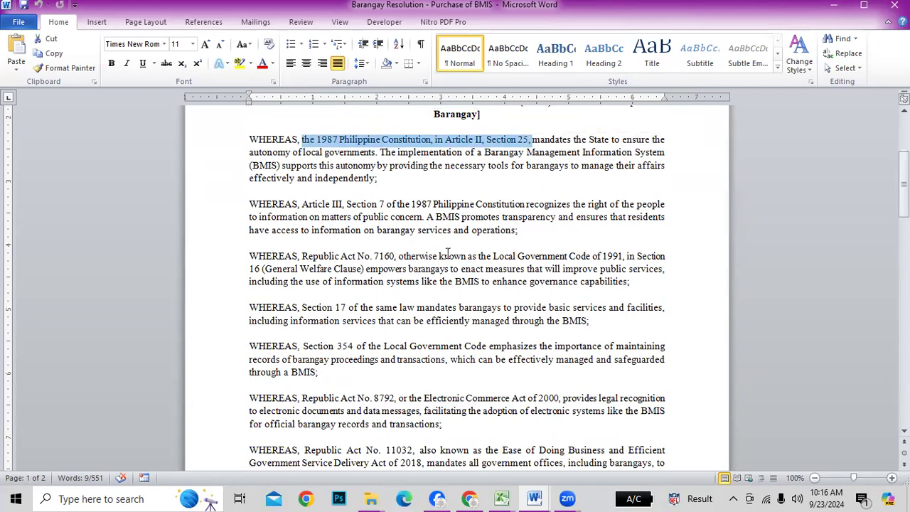
{"action": "left_click_drag", "start_coordinate": [302, 257], "coordinate": [492, 258]}
{"action": "scroll", "coordinate": [519, 242], "scroll_direction": "down", "scroll_amount": 2}
{"action": "left_click_drag", "start_coordinate": [327, 243], "coordinate": [463, 267]}
{"action": "scroll", "coordinate": [474, 294], "scroll_direction": "down", "scroll_amount": 2}
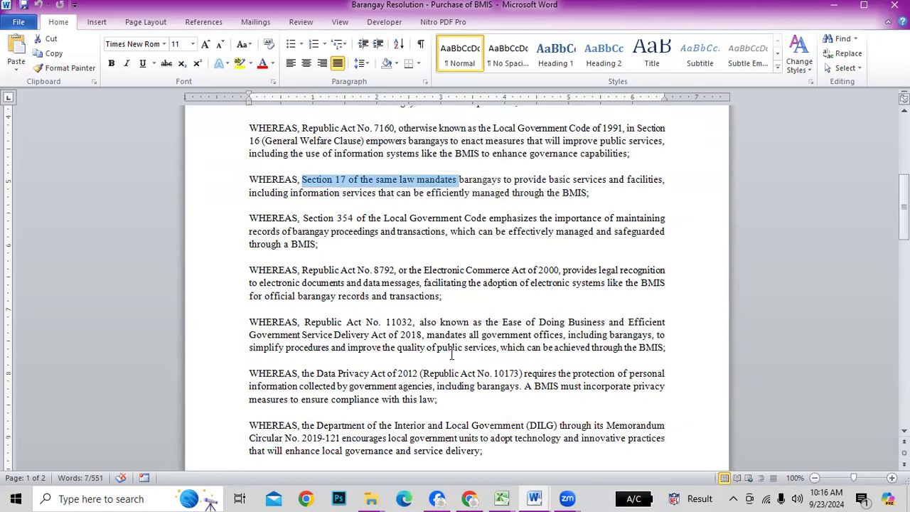
{"action": "left_click_drag", "start_coordinate": [330, 273], "coordinate": [412, 272]}
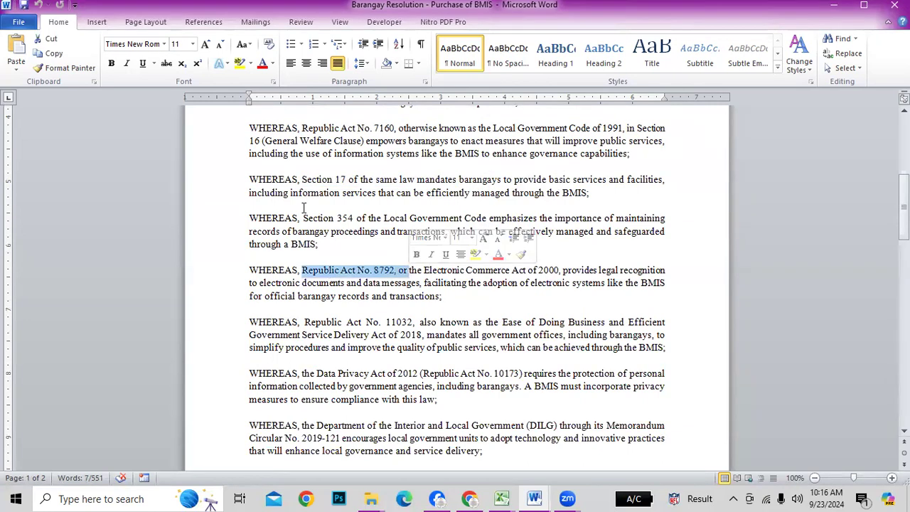
{"action": "left_click_drag", "start_coordinate": [304, 208], "coordinate": [367, 218]}
{"action": "scroll", "coordinate": [367, 219], "scroll_direction": "down", "scroll_amount": 2}
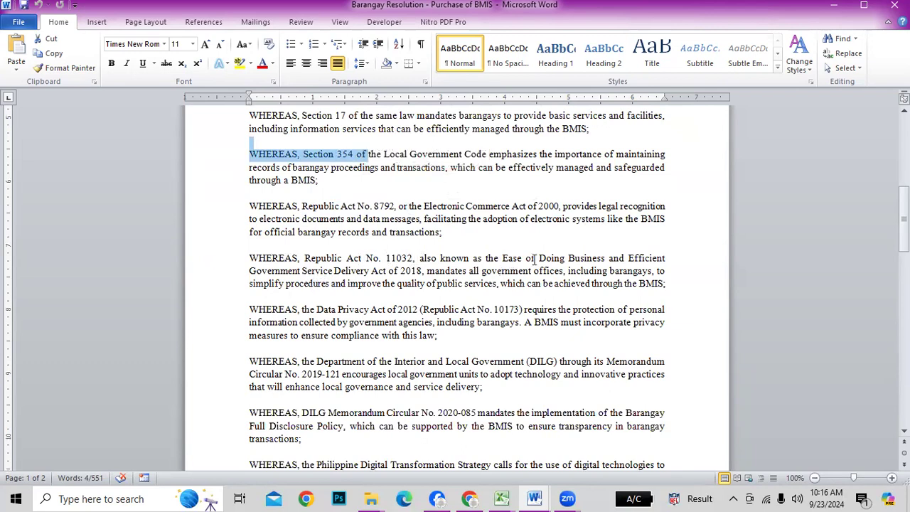
{"action": "left_click_drag", "start_coordinate": [535, 260], "coordinate": [651, 271]}
{"action": "scroll", "coordinate": [469, 334], "scroll_direction": "down", "scroll_amount": 1}
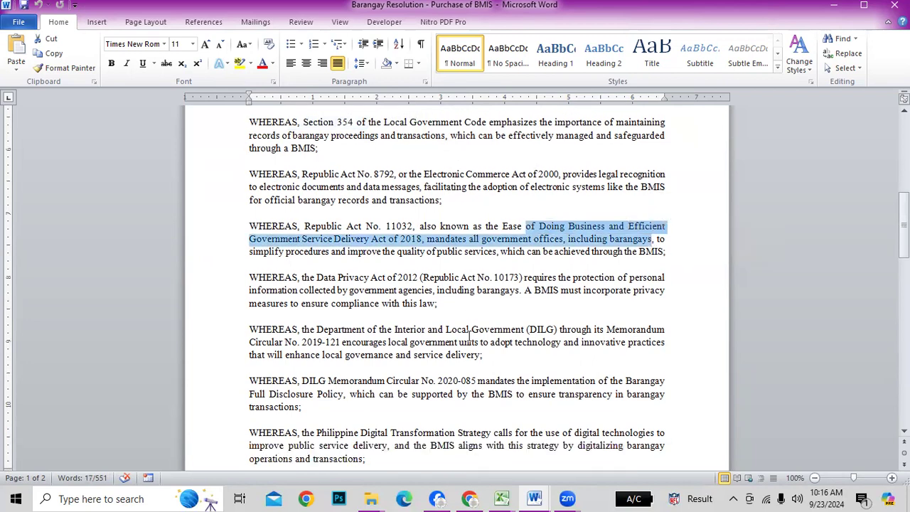
{"action": "left_click_drag", "start_coordinate": [489, 278], "coordinate": [526, 279]}
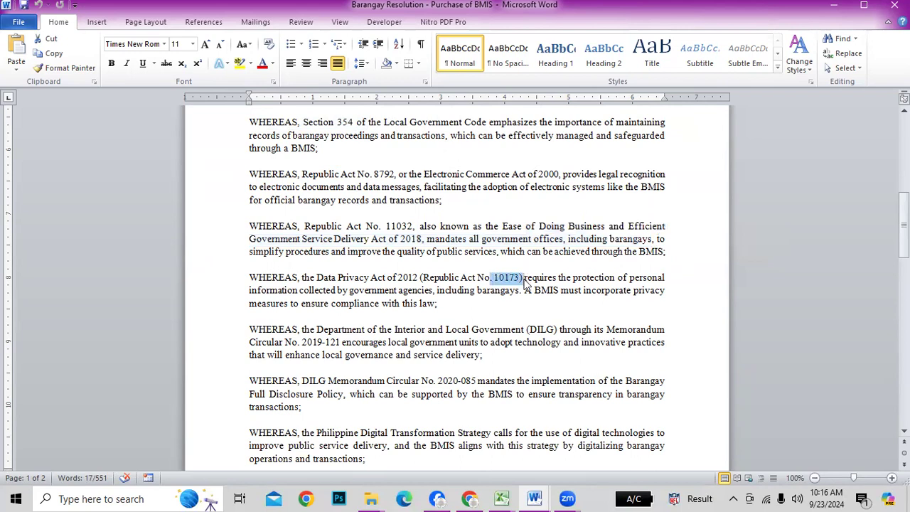
{"action": "left_click_drag", "start_coordinate": [317, 277], "coordinate": [423, 279]}
{"action": "left_click_drag", "start_coordinate": [535, 278], "coordinate": [656, 282]}
{"action": "left_click_drag", "start_coordinate": [250, 290], "coordinate": [427, 292]}
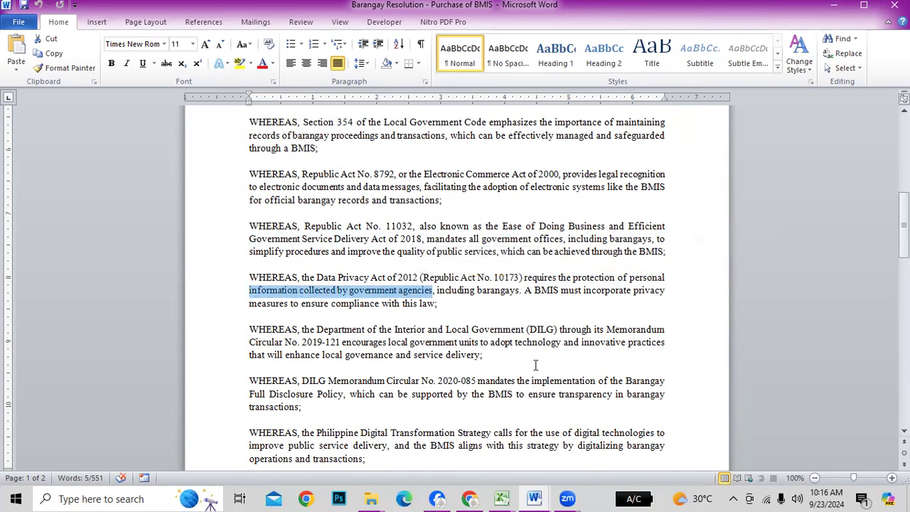
Glance at the Google Form and Purchase of BMIS resolution, then open 'Barangay Resolution - Data Gathering for RBI'
{"action": "key", "text": "alt+Tab"}
{"action": "key", "text": "alt+Tab"}
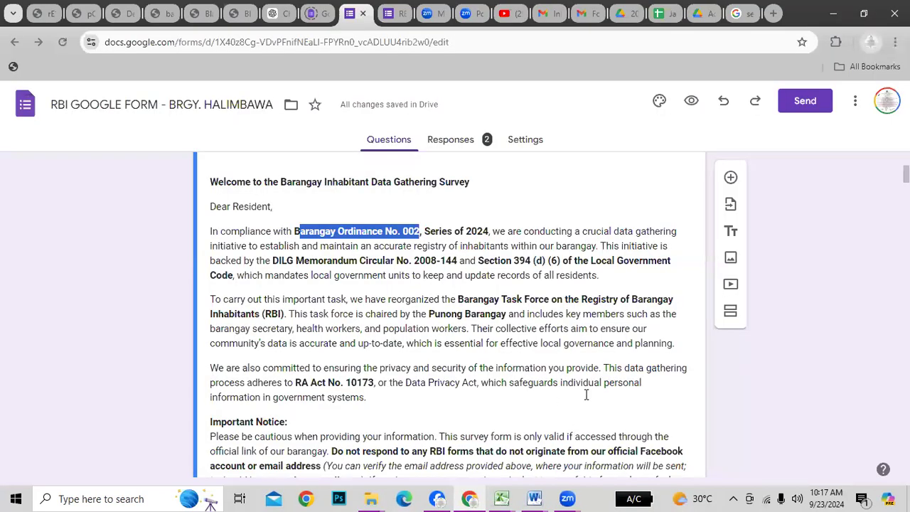
{"action": "scroll", "coordinate": [607, 397], "scroll_direction": "down", "scroll_amount": 1}
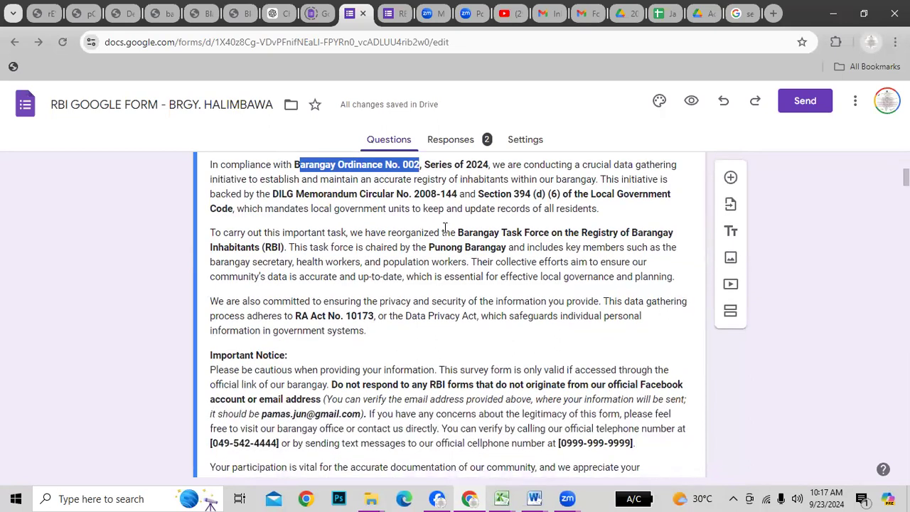
{"action": "key", "text": "alt+Tab"}
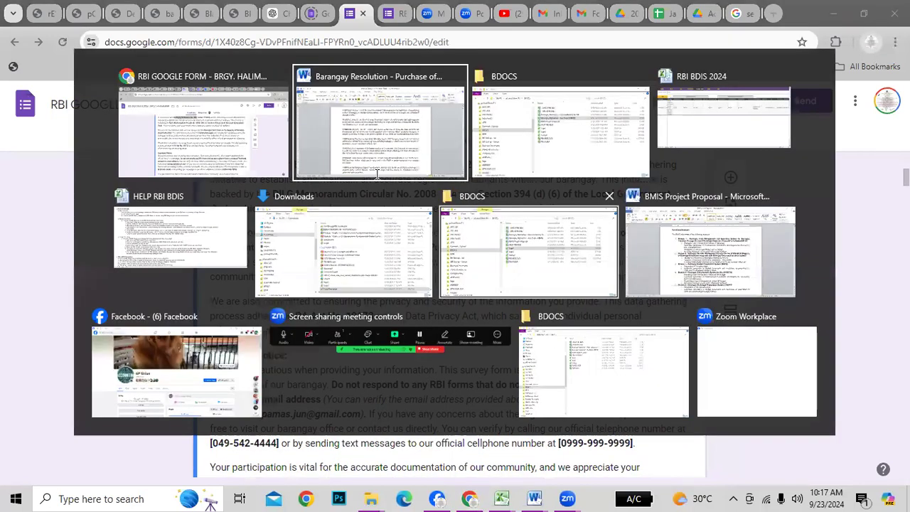
{"action": "scroll", "coordinate": [510, 217], "scroll_direction": "up", "scroll_amount": 5}
{"action": "scroll", "coordinate": [510, 217], "scroll_direction": "up", "scroll_amount": 1}
{"action": "key", "text": "alt+Tab"}
{"action": "key", "text": "Tab"}
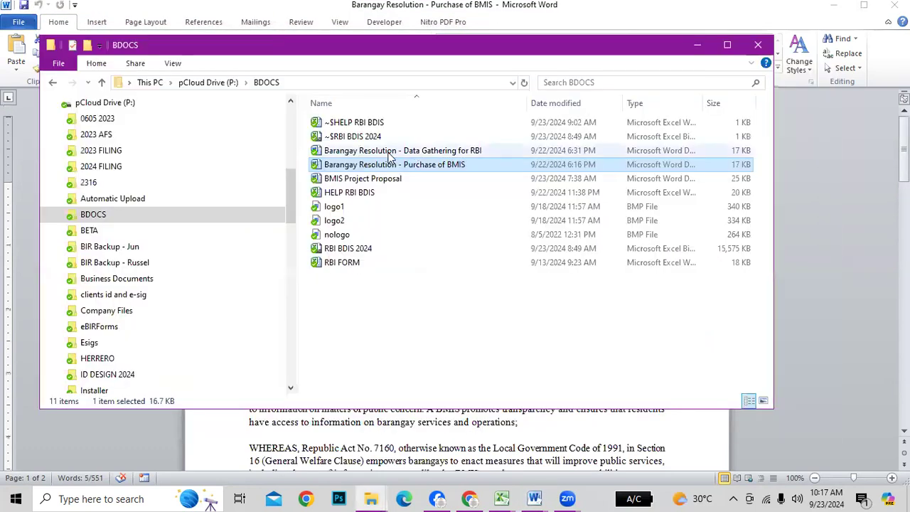
{"action": "double_click", "coordinate": [390, 152]}
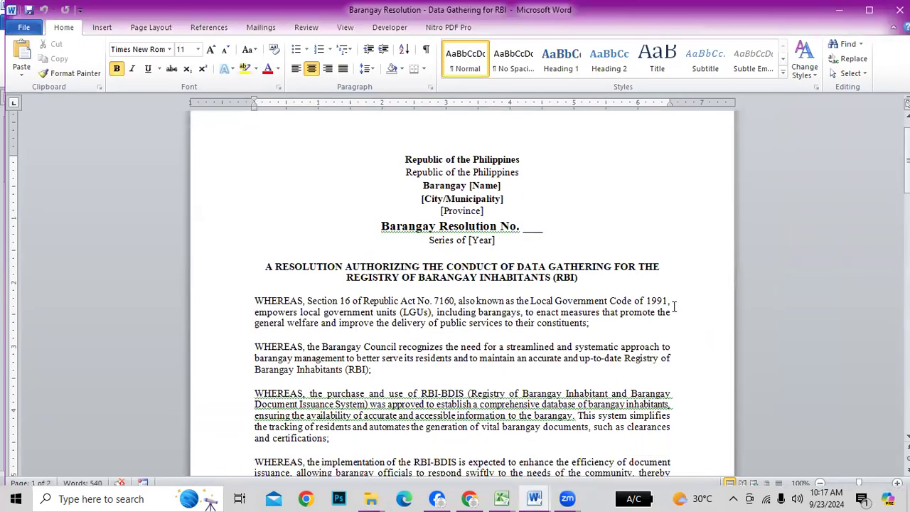
{"action": "left_click_drag", "start_coordinate": [282, 261], "coordinate": [639, 266]}
{"action": "left_click_drag", "start_coordinate": [418, 277], "coordinate": [552, 277]}
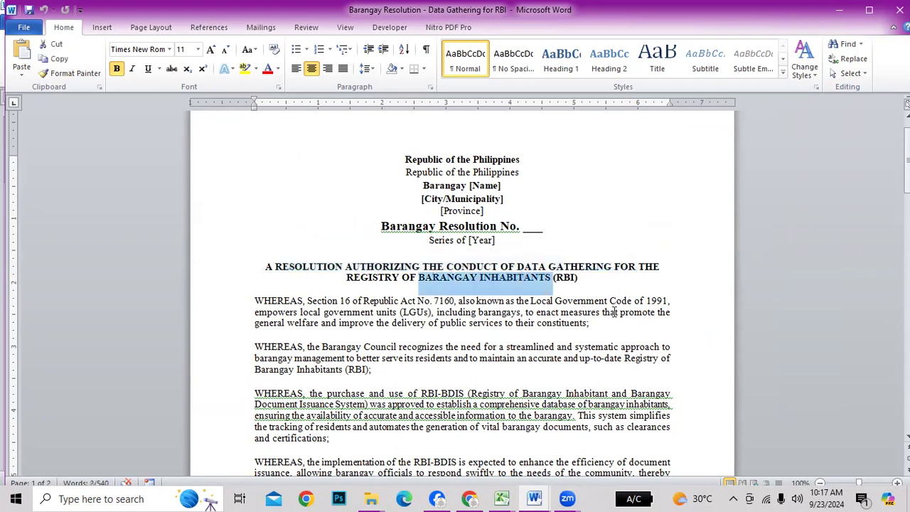
{"action": "scroll", "coordinate": [614, 313], "scroll_direction": "down", "scroll_amount": 3}
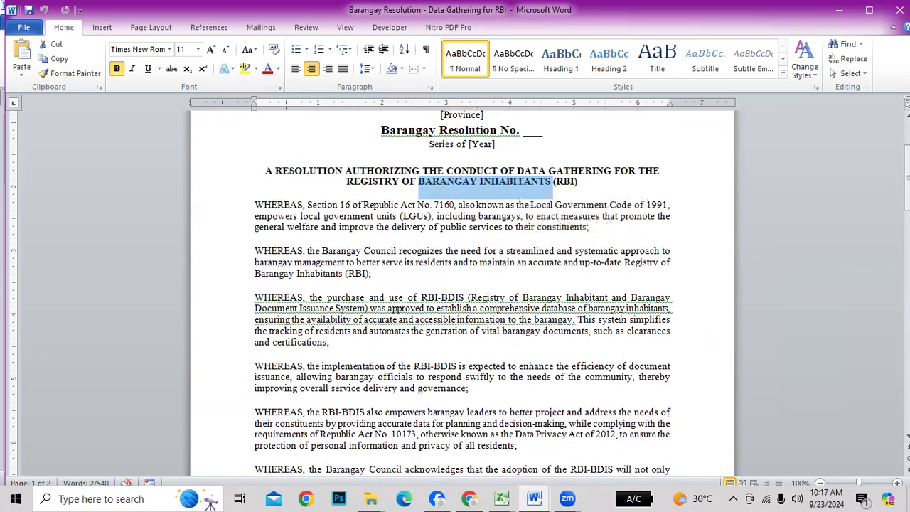
{"action": "left_click_drag", "start_coordinate": [321, 204], "coordinate": [516, 206]}
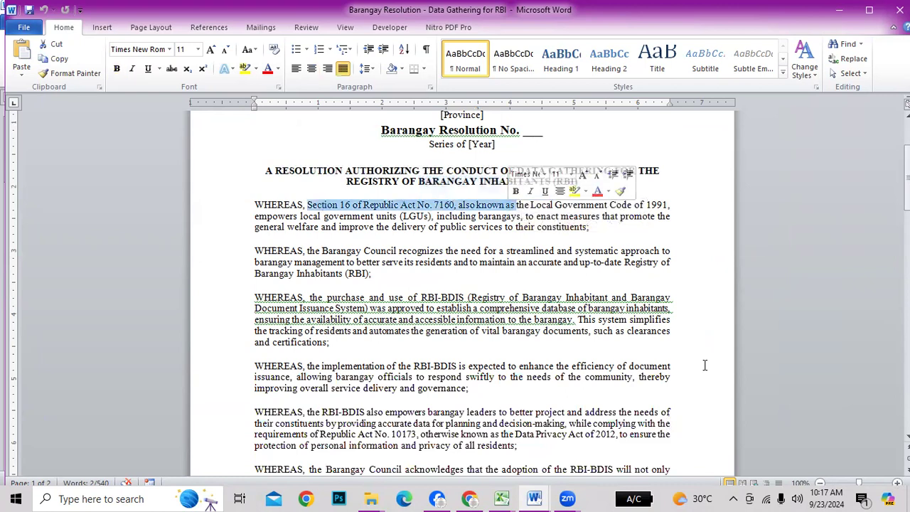
{"action": "scroll", "coordinate": [648, 365], "scroll_direction": "down", "scroll_amount": 3}
{"action": "left_click_drag", "start_coordinate": [293, 202], "coordinate": [542, 212]}
{"action": "scroll", "coordinate": [635, 321], "scroll_direction": "down", "scroll_amount": 2}
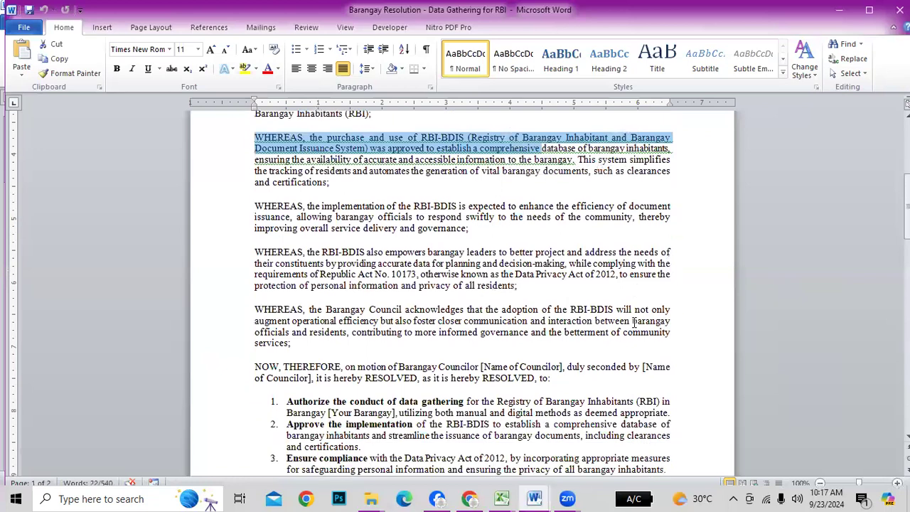
{"action": "scroll", "coordinate": [635, 321], "scroll_direction": "down", "scroll_amount": 1}
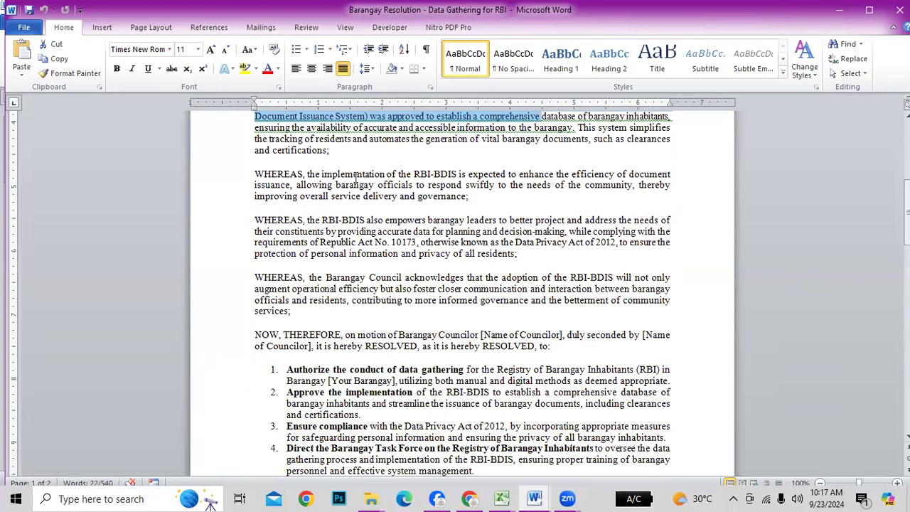
{"action": "left_click_drag", "start_coordinate": [322, 174], "coordinate": [502, 186]}
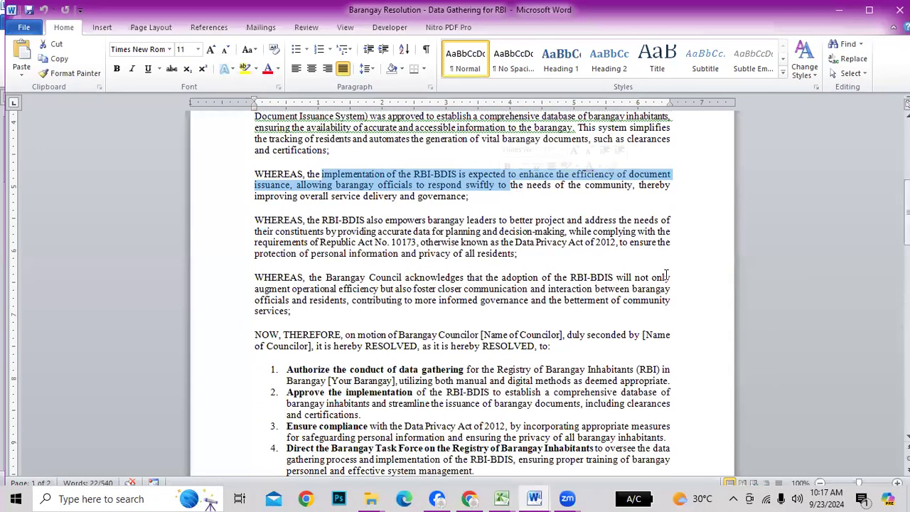
{"action": "scroll", "coordinate": [667, 275], "scroll_direction": "down", "scroll_amount": 2}
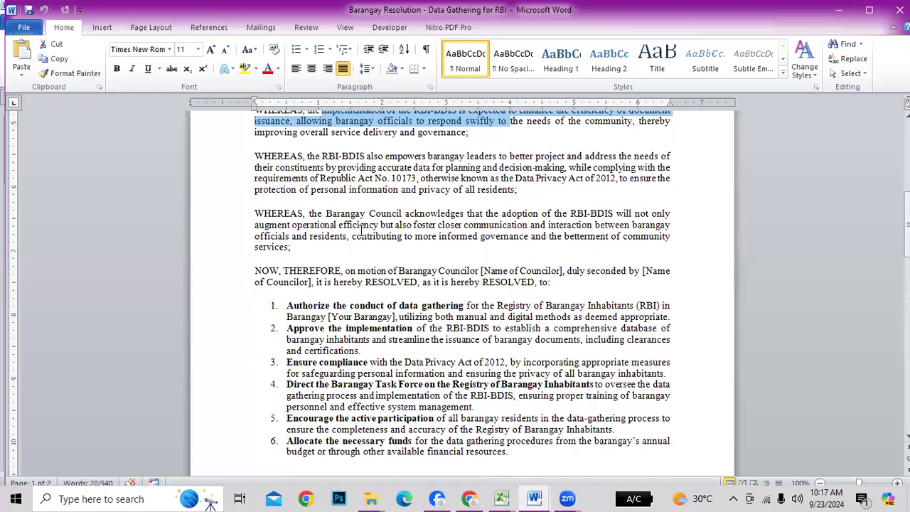
{"action": "left_click_drag", "start_coordinate": [319, 213], "coordinate": [667, 227]}
{"action": "left_click", "coordinate": [306, 248]}
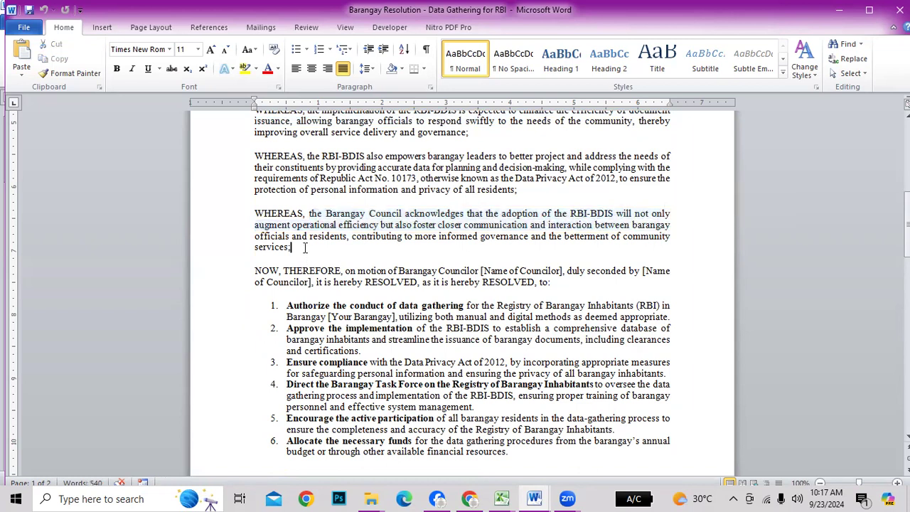
{"action": "left_click_drag", "start_coordinate": [326, 226], "coordinate": [400, 229]}
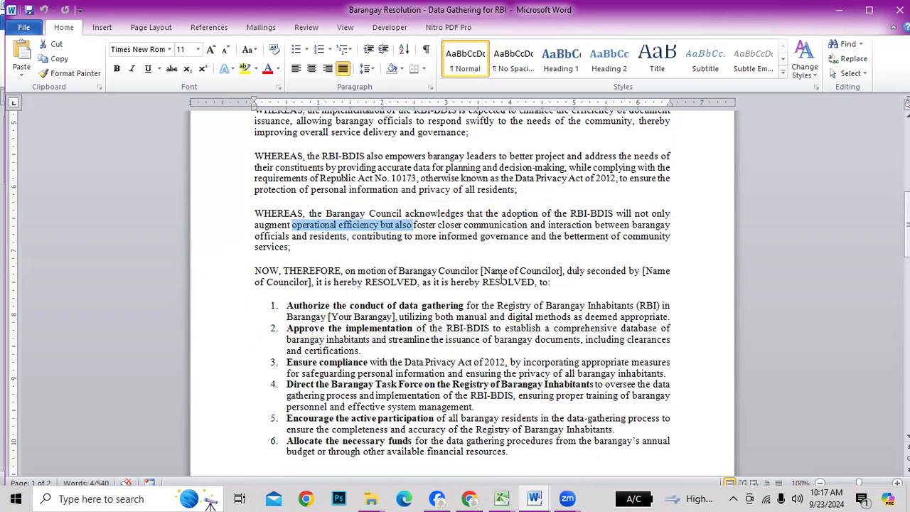
{"action": "left_click_drag", "start_coordinate": [583, 236], "coordinate": [669, 236]}
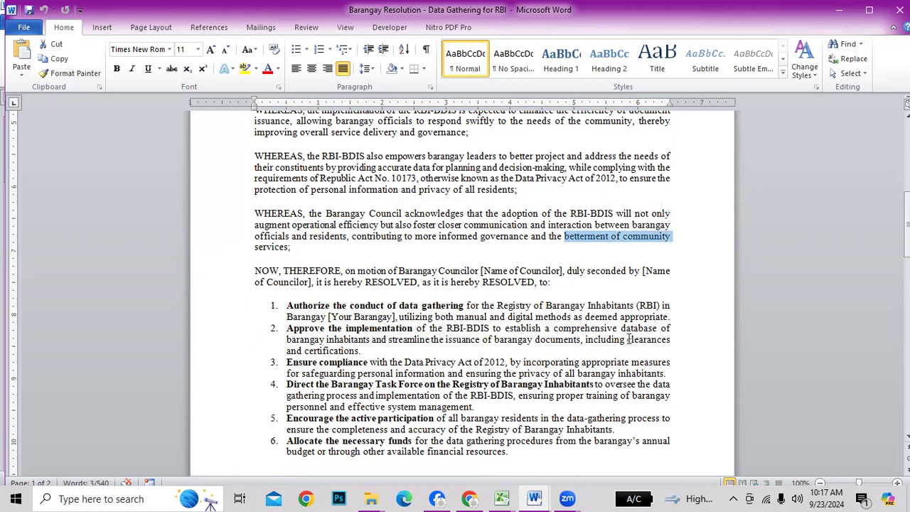
{"action": "scroll", "coordinate": [628, 340], "scroll_direction": "down", "scroll_amount": 2}
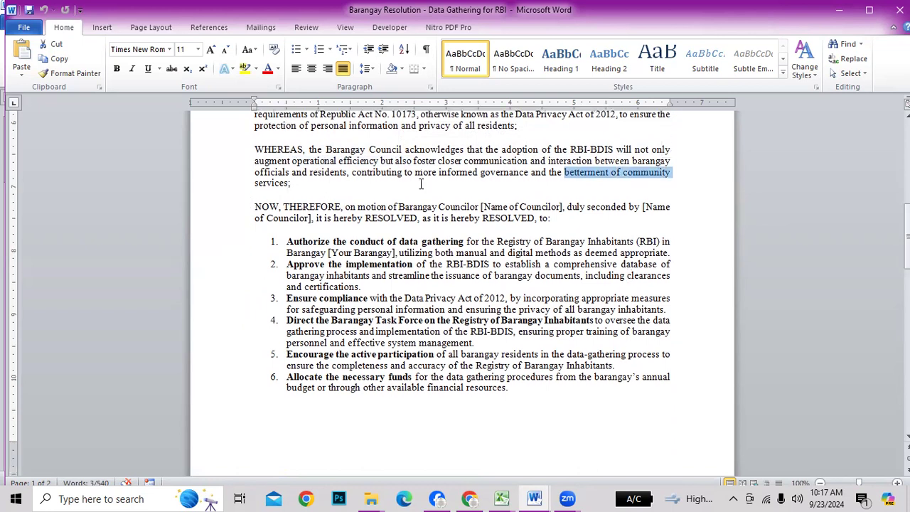
{"action": "left_click_drag", "start_coordinate": [333, 242], "coordinate": [443, 240]}
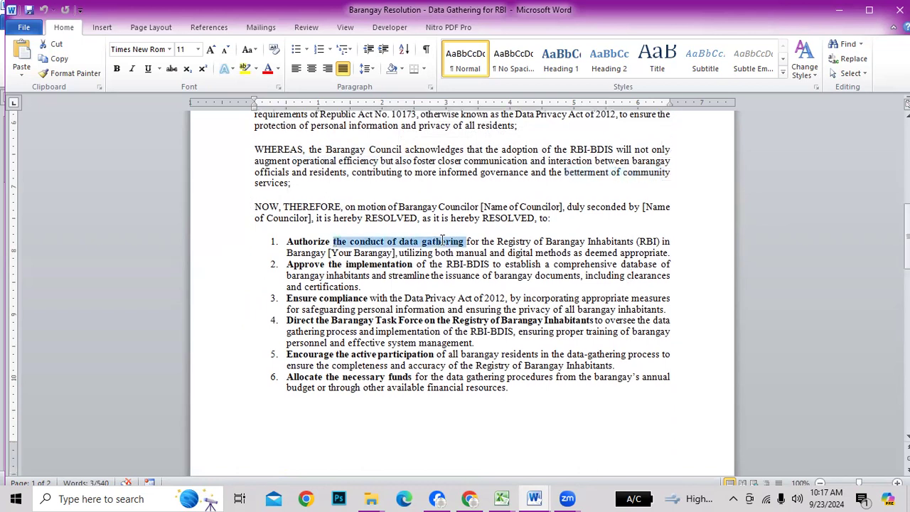
{"action": "key", "text": "ctrl+b"}
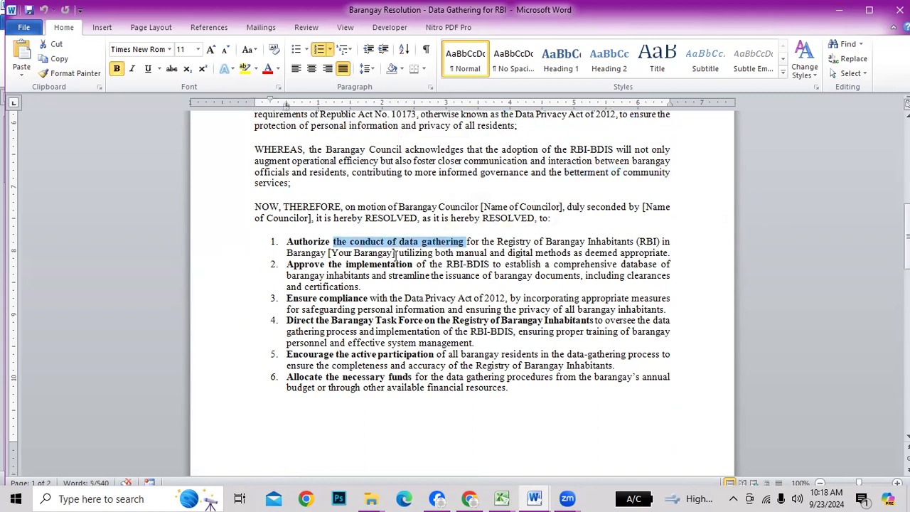
{"action": "left_click_drag", "start_coordinate": [286, 264], "coordinate": [444, 263]}
{"action": "scroll", "coordinate": [444, 264], "scroll_direction": "down", "scroll_amount": 1}
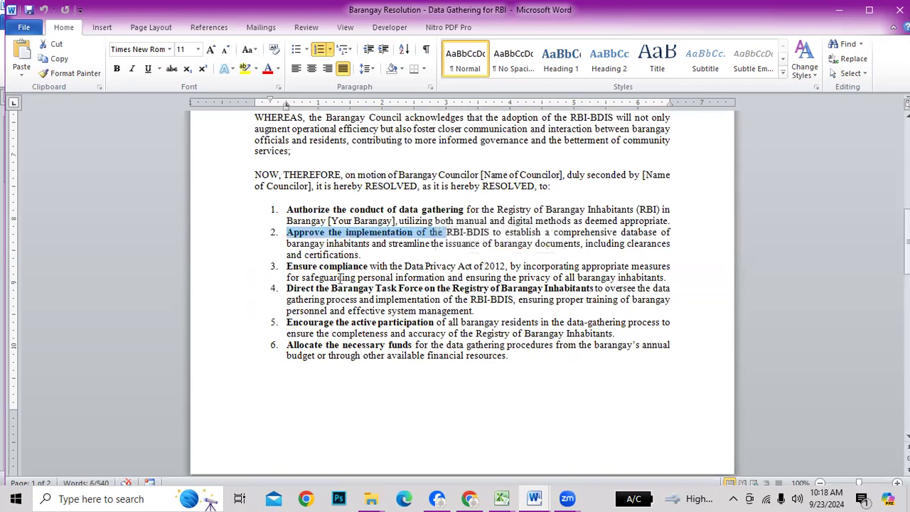
{"action": "left_click_drag", "start_coordinate": [289, 264], "coordinate": [498, 263]}
{"action": "scroll", "coordinate": [541, 311], "scroll_direction": "down", "scroll_amount": 1}
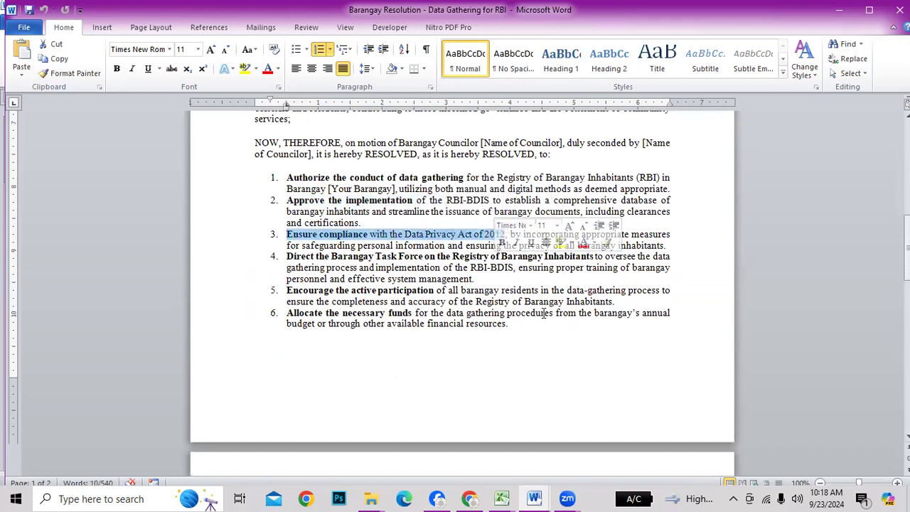
{"action": "left_click_drag", "start_coordinate": [303, 256], "coordinate": [545, 256]}
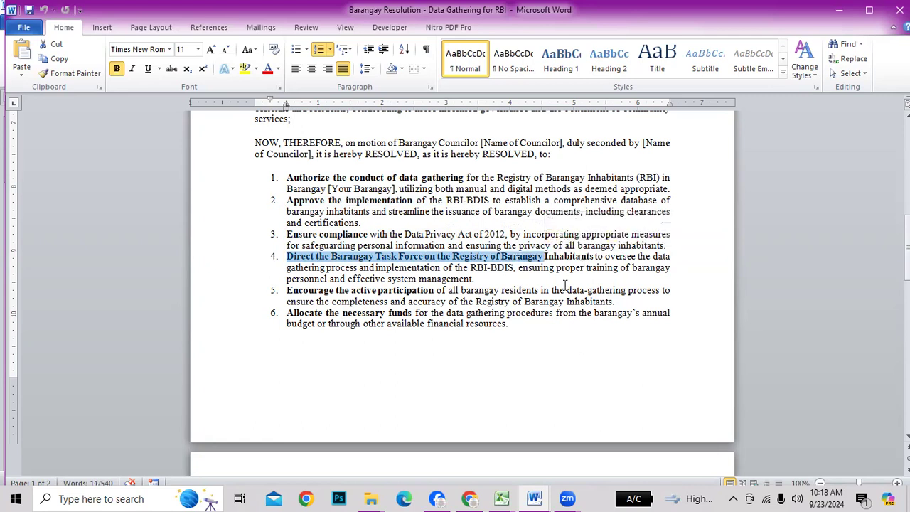
{"action": "left_click", "coordinate": [444, 324]}
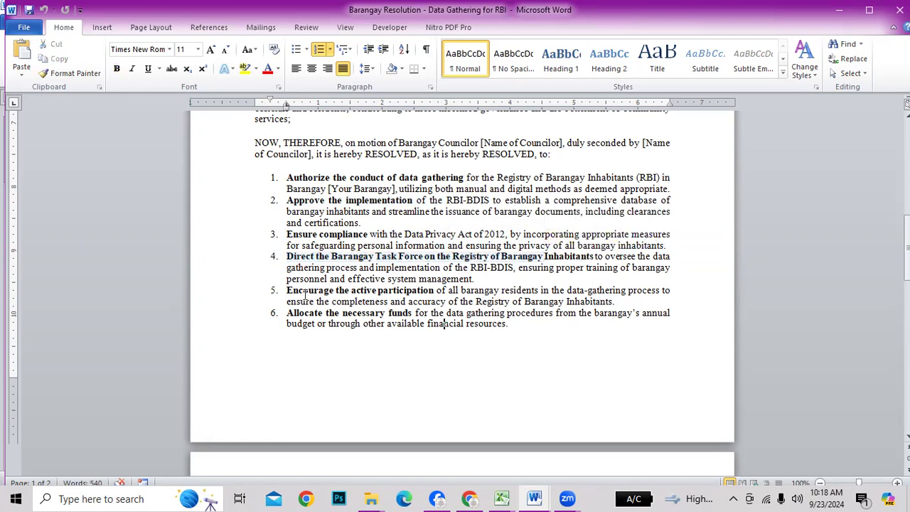
{"action": "left_click_drag", "start_coordinate": [287, 290], "coordinate": [434, 290]}
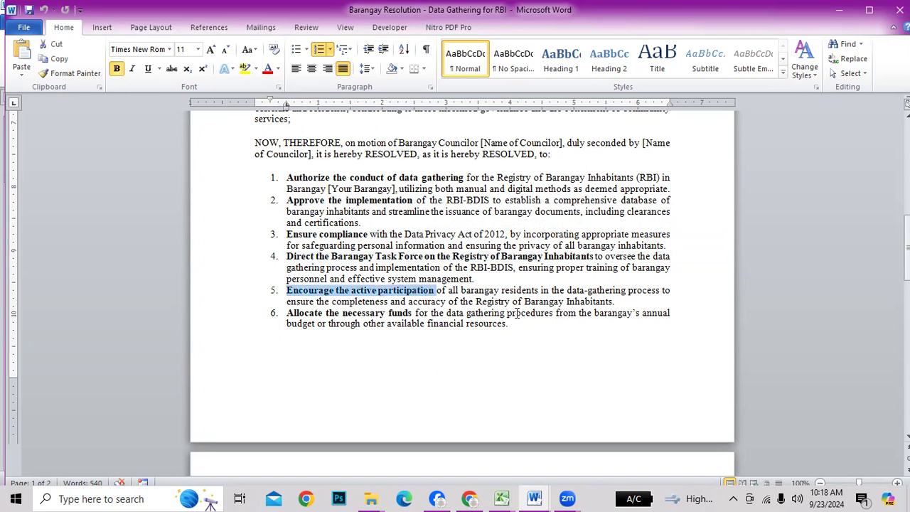
{"action": "scroll", "coordinate": [526, 341], "scroll_direction": "down", "scroll_amount": 2}
{"action": "left_click_drag", "start_coordinate": [286, 249], "coordinate": [379, 249]}
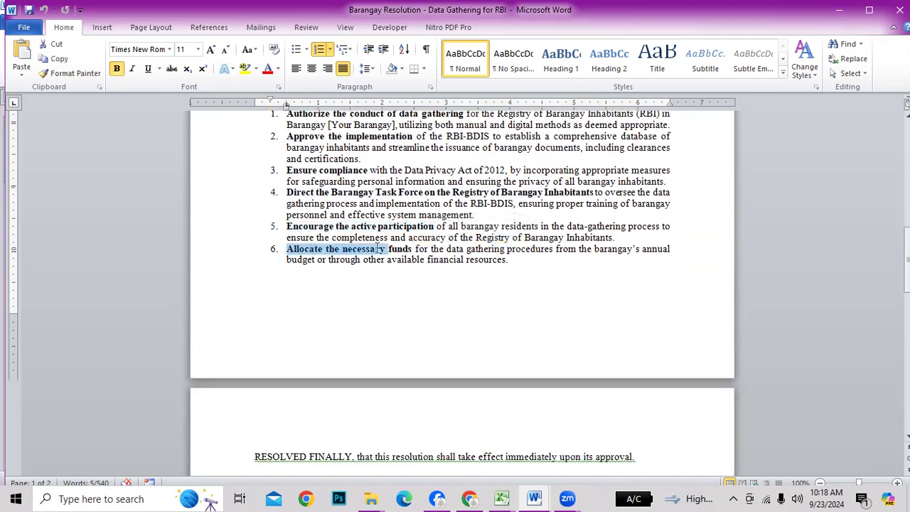
{"action": "left_click_drag", "start_coordinate": [467, 260], "coordinate": [512, 260]}
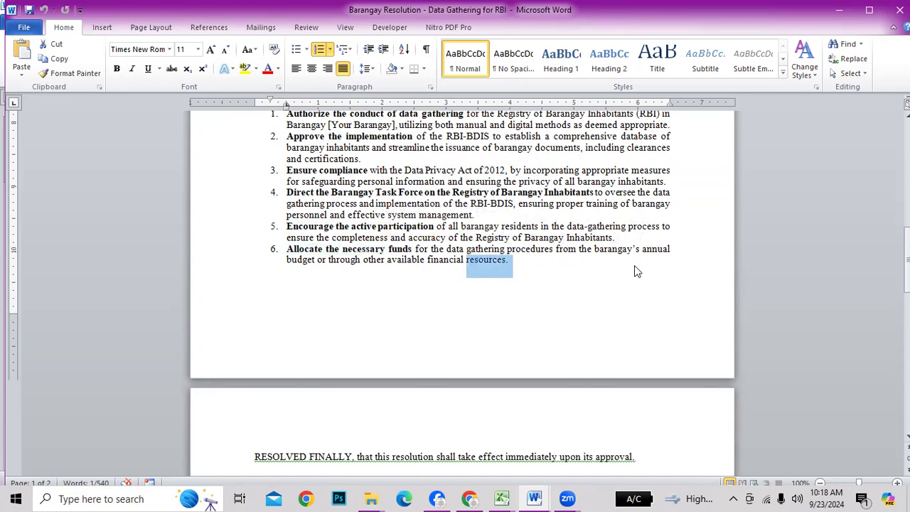
{"action": "left_click", "coordinate": [635, 283]}
{"action": "scroll", "coordinate": [643, 302], "scroll_direction": "down", "scroll_amount": 1}
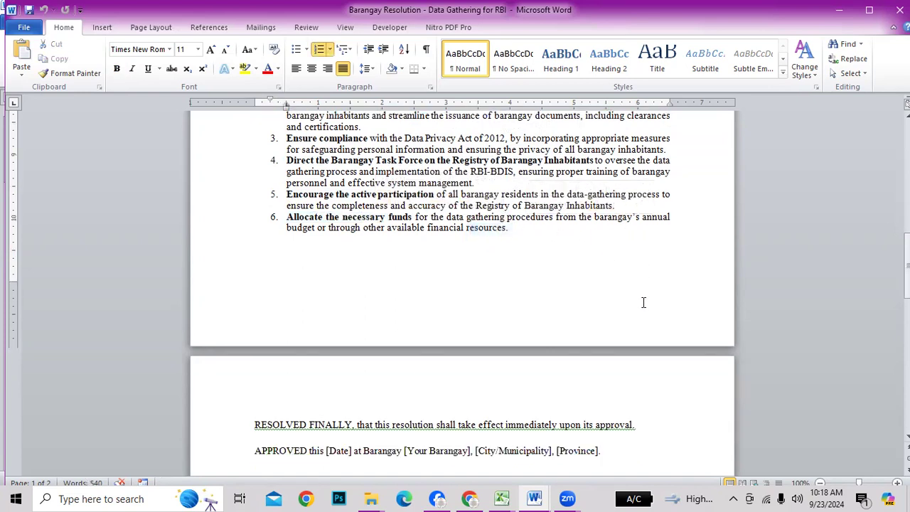
{"action": "left_click_drag", "start_coordinate": [558, 217], "coordinate": [671, 216]}
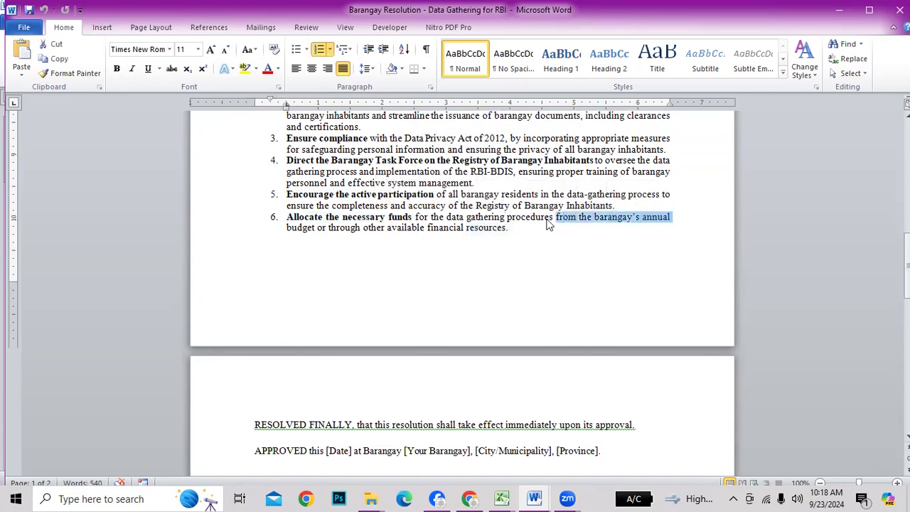
{"action": "left_click_drag", "start_coordinate": [359, 228], "coordinate": [465, 227]}
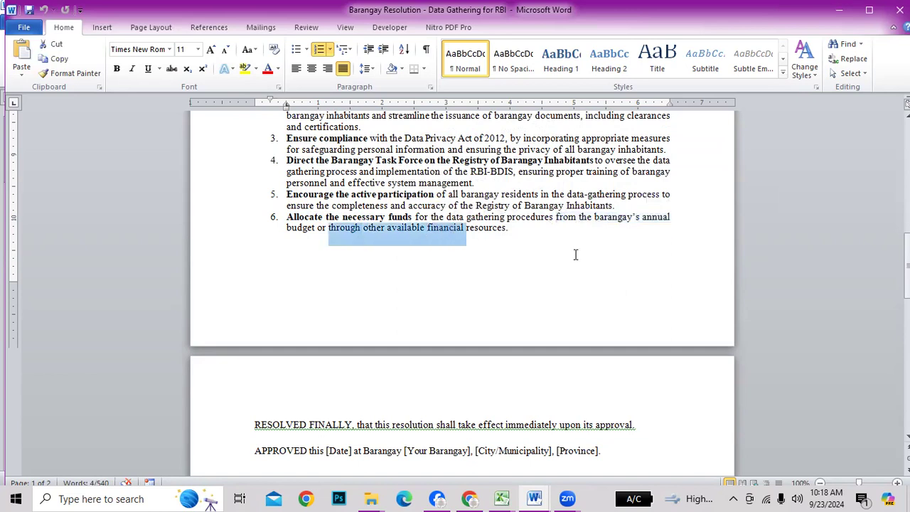
{"action": "scroll", "coordinate": [586, 290], "scroll_direction": "down", "scroll_amount": 3}
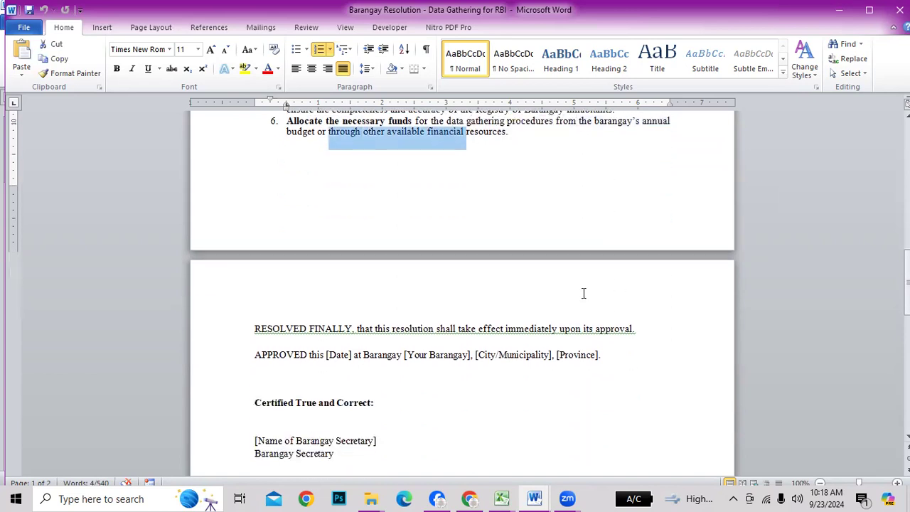
{"action": "scroll", "coordinate": [584, 293], "scroll_direction": "down", "scroll_amount": 7}
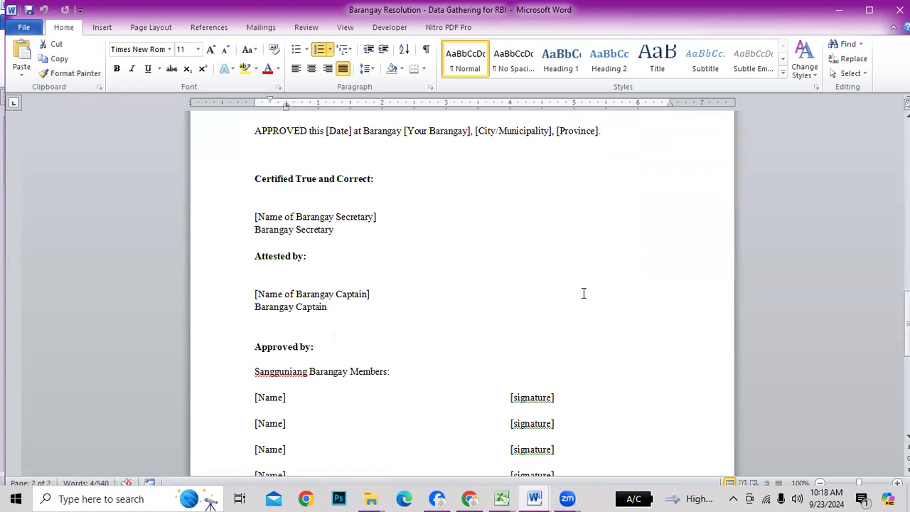
{"action": "scroll", "coordinate": [583, 278], "scroll_direction": "down", "scroll_amount": 5}
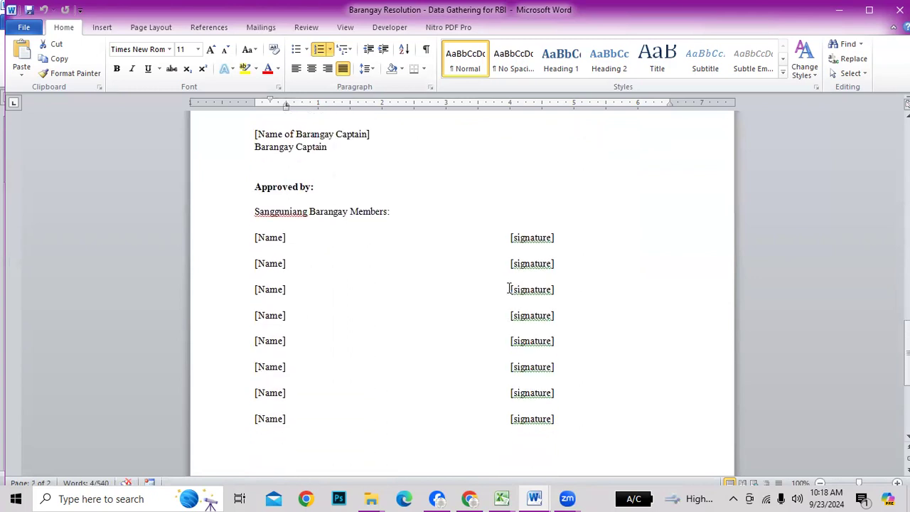
{"action": "key", "text": "alt+Tab"}
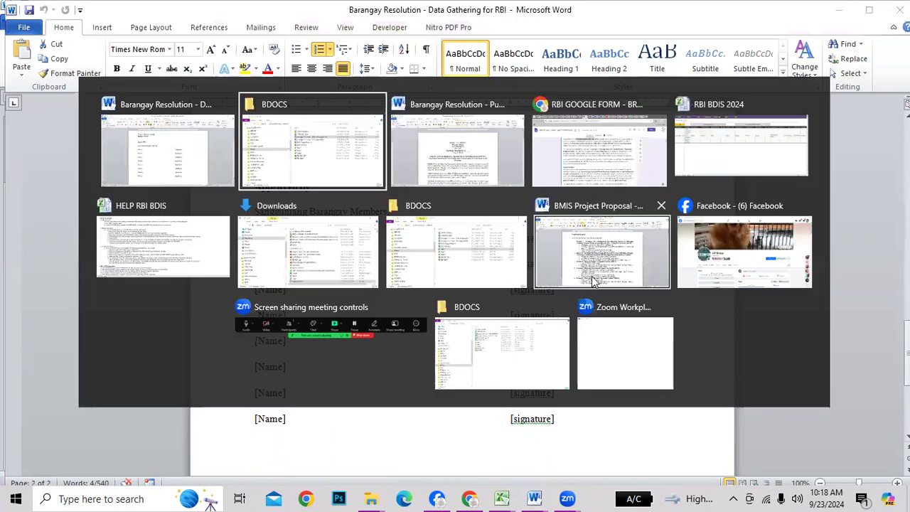
{"action": "key", "text": "alt+Tab"}
{"action": "key", "text": "alt+Tab"}
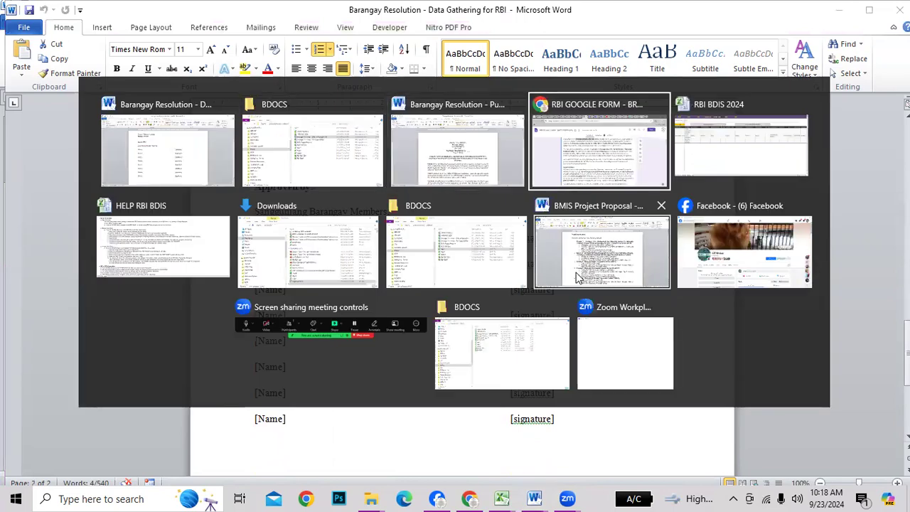
{"action": "left_click", "coordinate": [500, 233]}
{"action": "scroll", "coordinate": [429, 324], "scroll_direction": "up", "scroll_amount": 2}
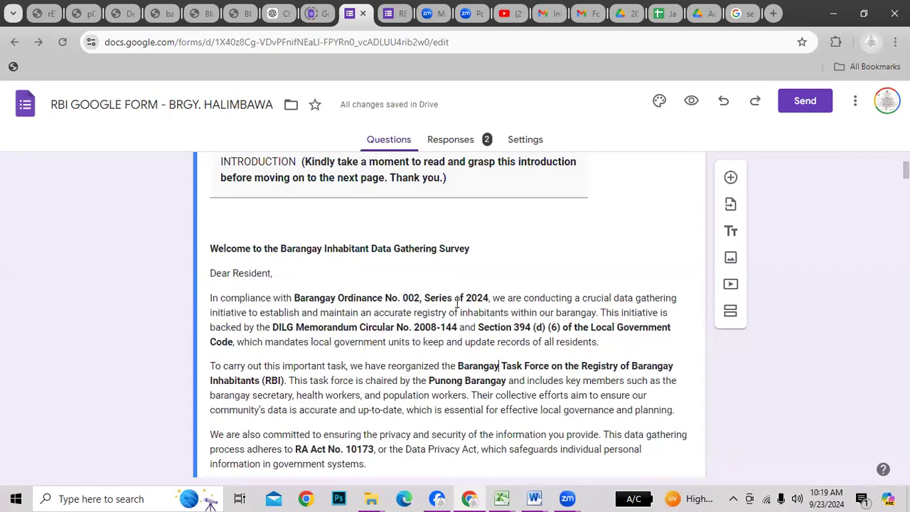
{"action": "scroll", "coordinate": [457, 302], "scroll_direction": "down", "scroll_amount": 2}
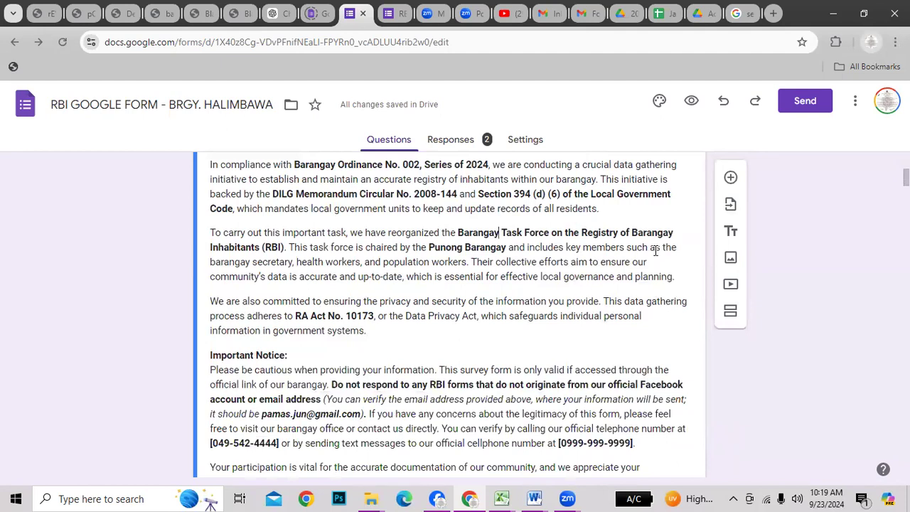
{"action": "scroll", "coordinate": [554, 275], "scroll_direction": "up", "scroll_amount": 1}
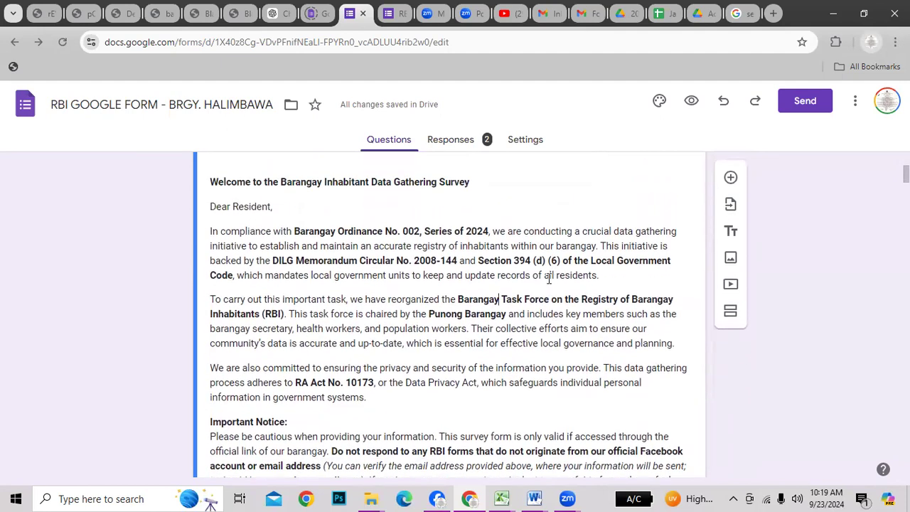
{"action": "left_click_drag", "start_coordinate": [278, 275], "coordinate": [412, 275]}
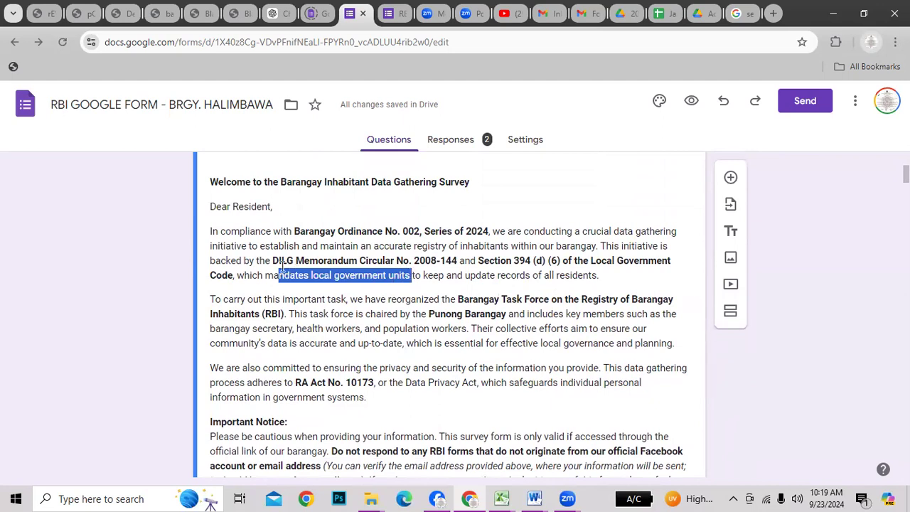
{"action": "left_click_drag", "start_coordinate": [272, 261], "coordinate": [435, 261]}
{"action": "left_click_drag", "start_coordinate": [512, 260], "coordinate": [547, 261]}
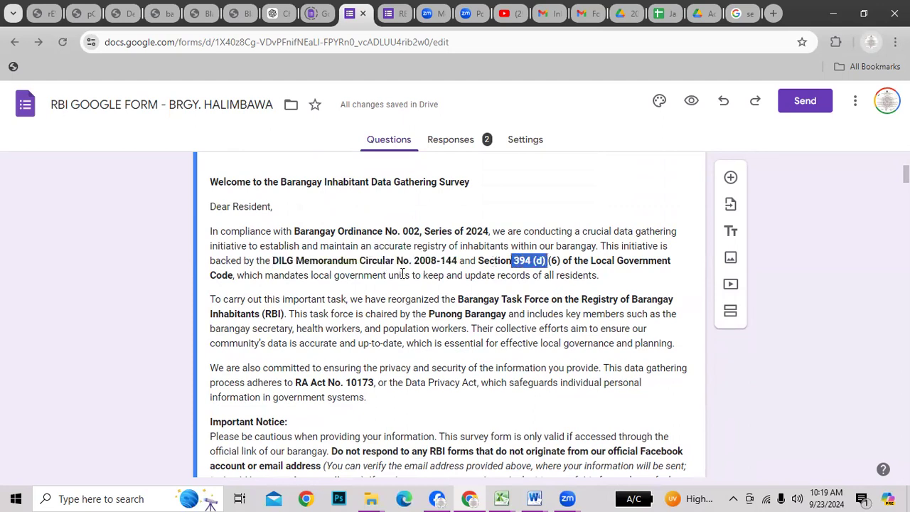
{"action": "left_click_drag", "start_coordinate": [258, 246], "coordinate": [593, 248]}
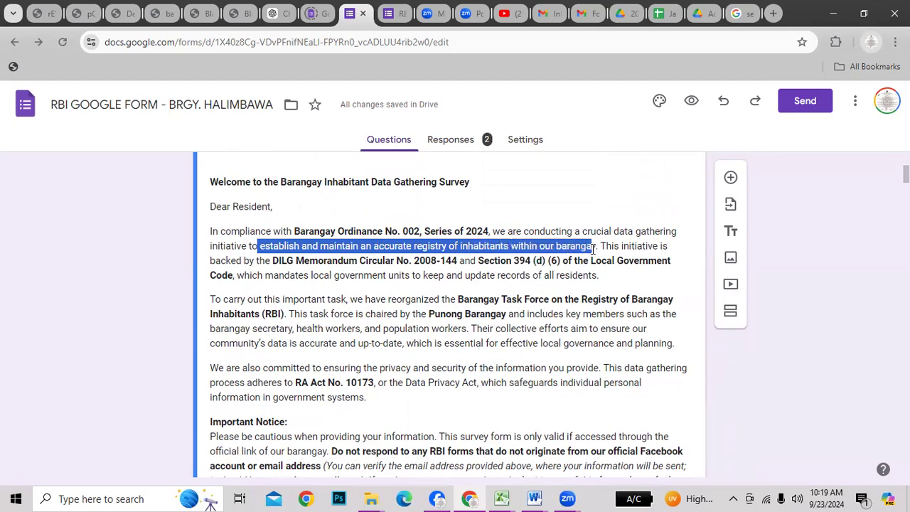
{"action": "scroll", "coordinate": [623, 374], "scroll_direction": "down", "scroll_amount": 1}
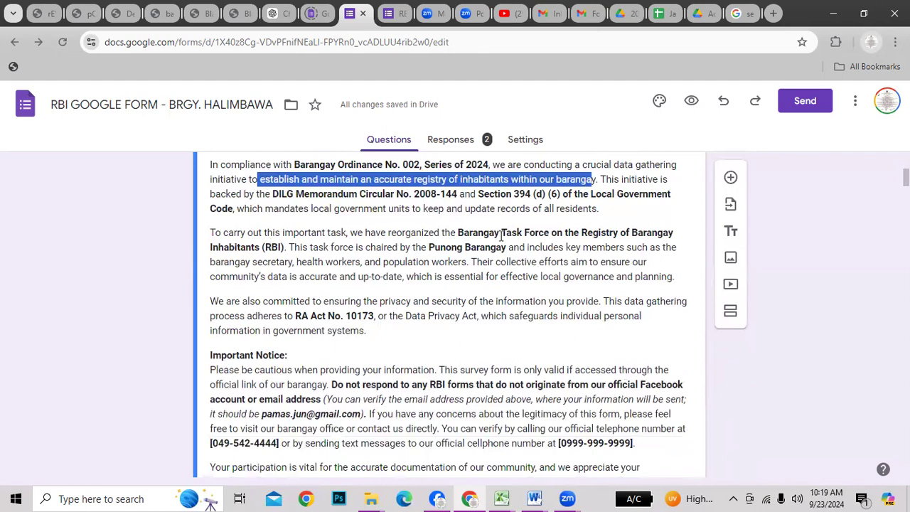
{"action": "left_click_drag", "start_coordinate": [490, 234], "coordinate": [565, 234]}
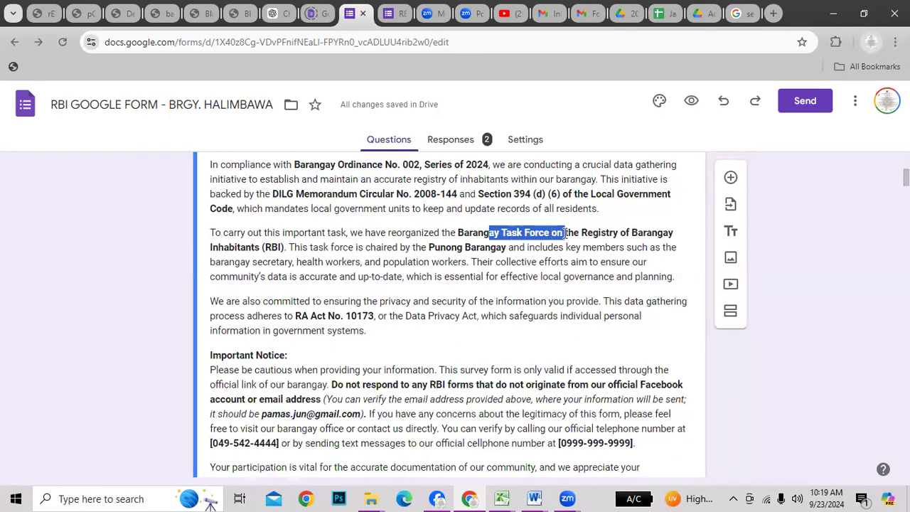
{"action": "left_click_drag", "start_coordinate": [427, 246], "coordinate": [487, 247]}
{"action": "left_click_drag", "start_coordinate": [254, 263], "coordinate": [276, 263]}
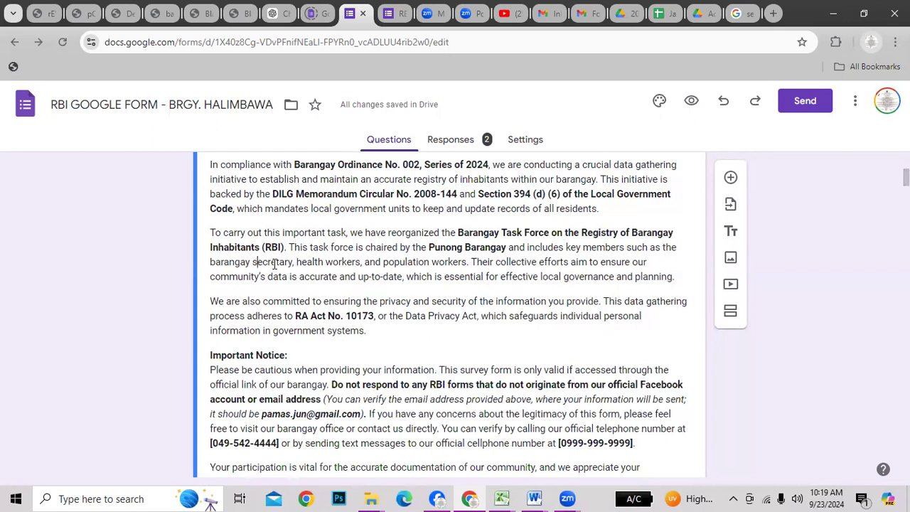
{"action": "scroll", "coordinate": [534, 305], "scroll_direction": "down", "scroll_amount": 1}
{"action": "scroll", "coordinate": [534, 304], "scroll_direction": "down", "scroll_amount": 1}
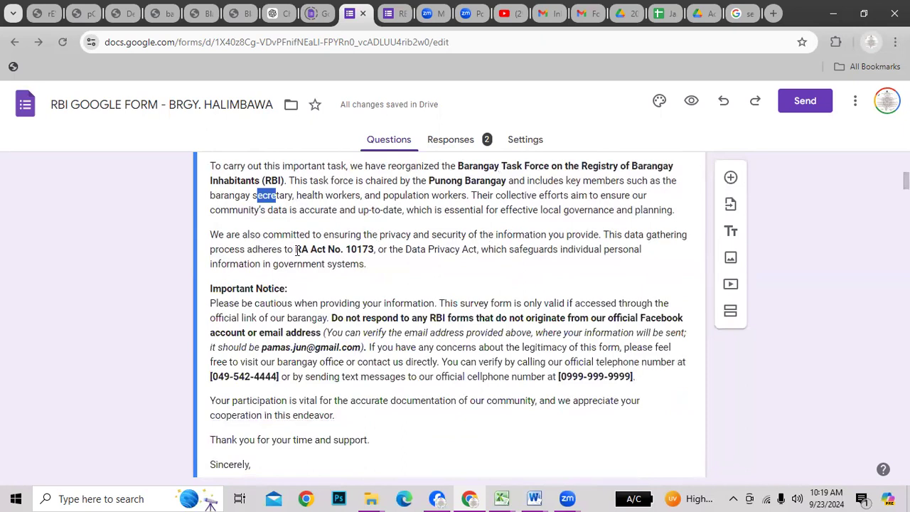
{"action": "left_click_drag", "start_coordinate": [295, 249], "coordinate": [374, 250]}
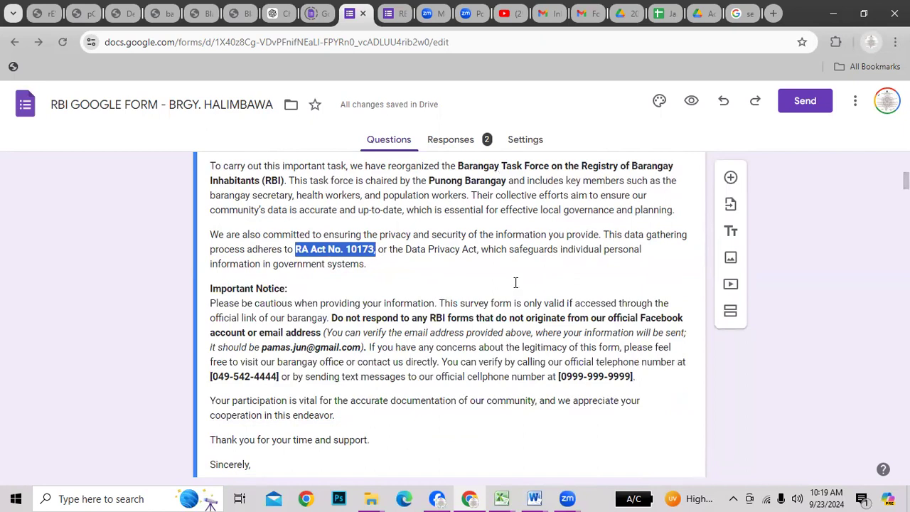
{"action": "scroll", "coordinate": [517, 283], "scroll_direction": "down", "scroll_amount": 2}
{"action": "scroll", "coordinate": [517, 283], "scroll_direction": "up", "scroll_amount": 2}
{"action": "scroll", "coordinate": [435, 311], "scroll_direction": "up", "scroll_amount": 2}
{"action": "left_click_drag", "start_coordinate": [227, 210], "coordinate": [258, 209]}
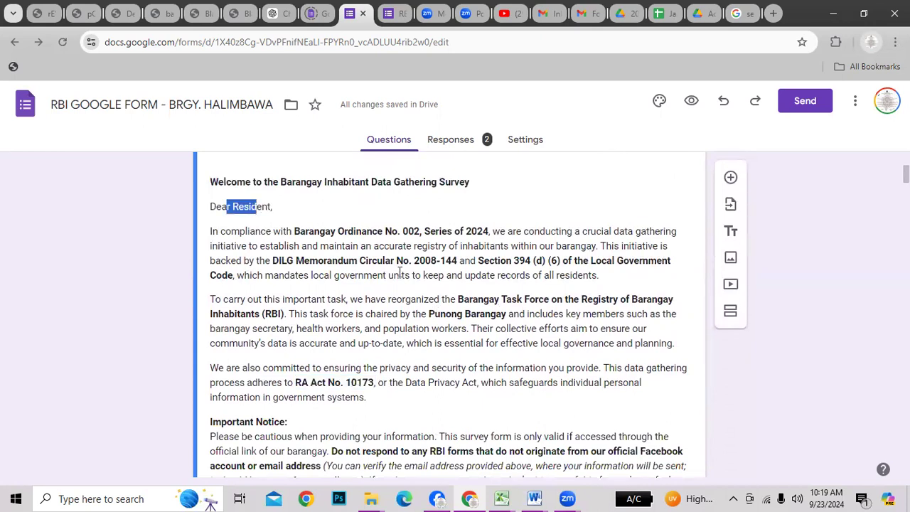
{"action": "scroll", "coordinate": [262, 278], "scroll_direction": "down", "scroll_amount": 3}
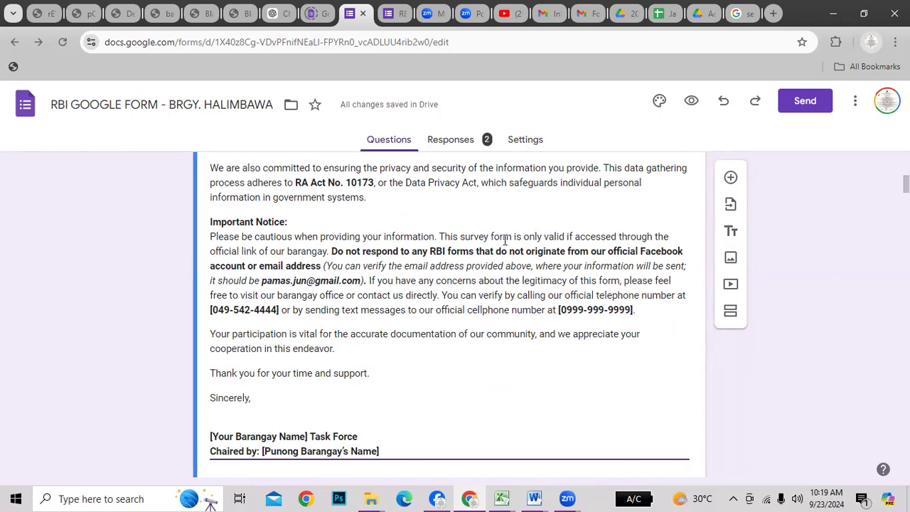
{"action": "left_click_drag", "start_coordinate": [556, 236], "coordinate": [671, 236]}
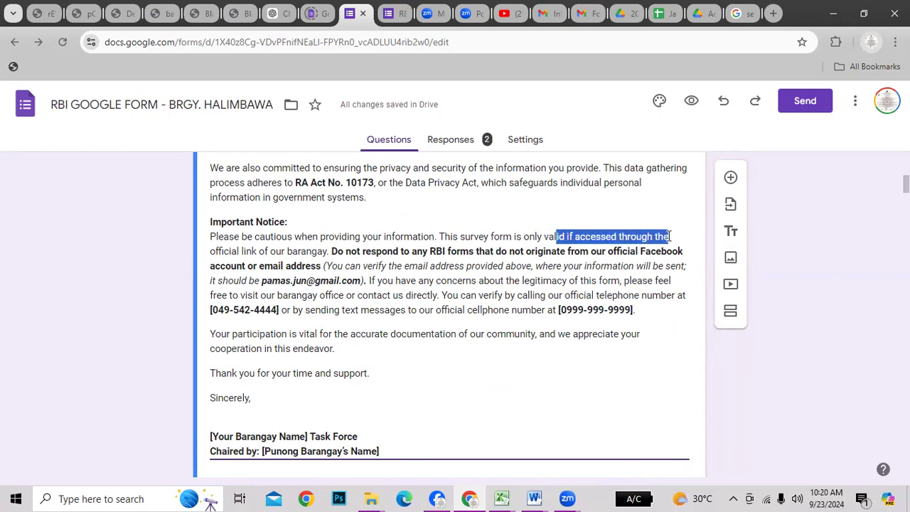
{"action": "left_click_drag", "start_coordinate": [210, 251], "coordinate": [328, 251]}
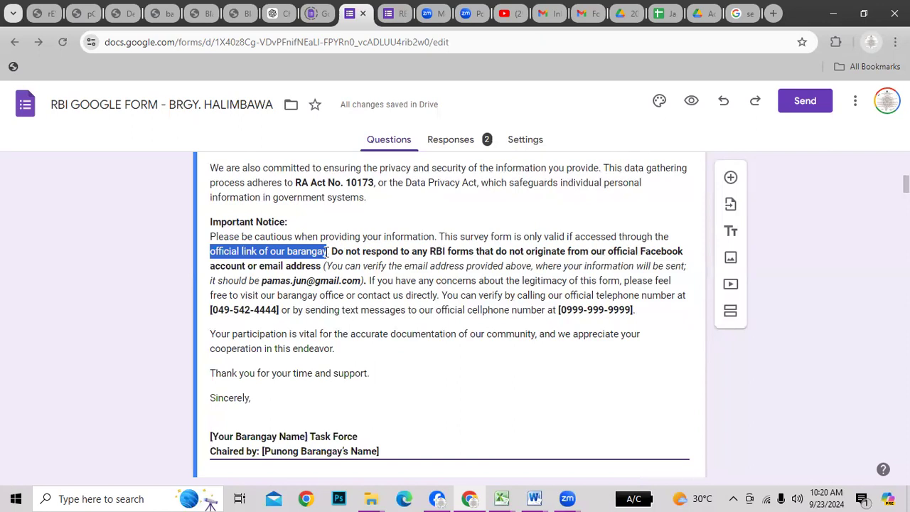
{"action": "scroll", "coordinate": [371, 322], "scroll_direction": "up", "scroll_amount": 7}
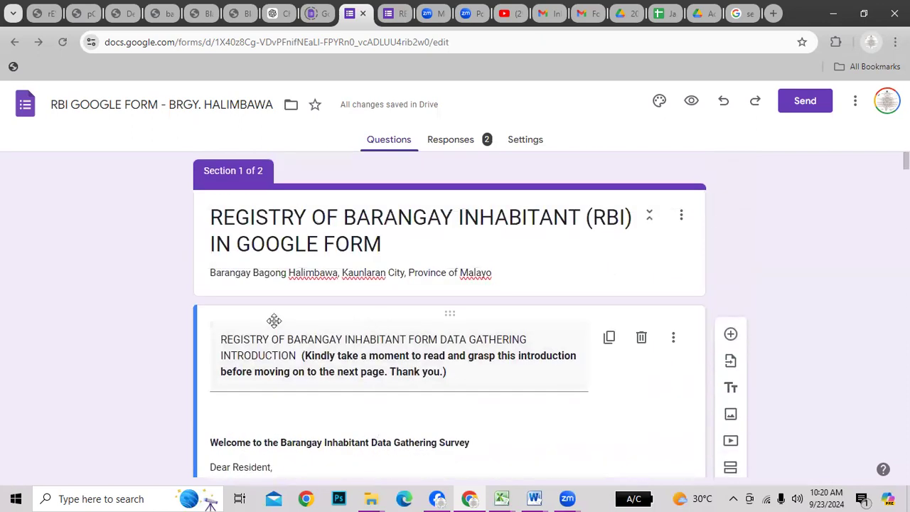
{"action": "scroll", "coordinate": [371, 327], "scroll_direction": "down", "scroll_amount": 2}
{"action": "scroll", "coordinate": [374, 354], "scroll_direction": "up", "scroll_amount": 2}
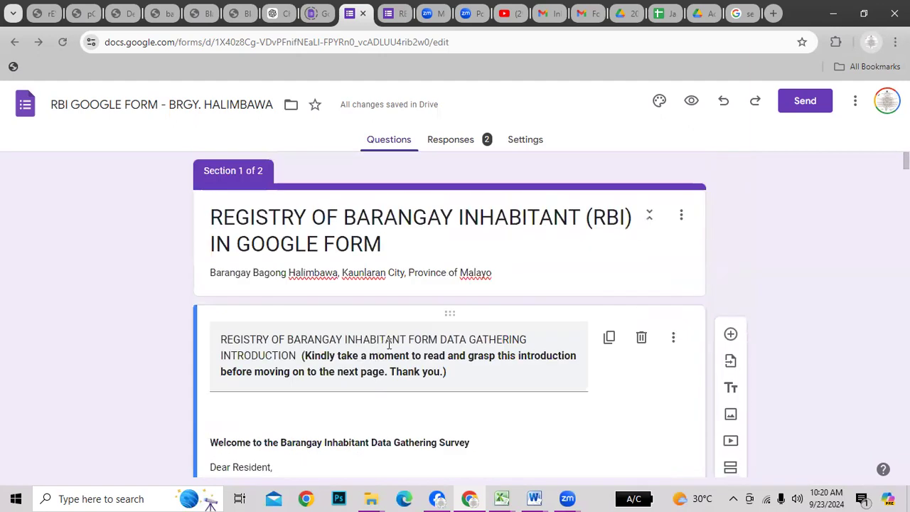
{"action": "scroll", "coordinate": [390, 341], "scroll_direction": "down", "scroll_amount": 5}
{"action": "scroll", "coordinate": [390, 341], "scroll_direction": "down", "scroll_amount": 3}
{"action": "scroll", "coordinate": [390, 341], "scroll_direction": "up", "scroll_amount": 1}
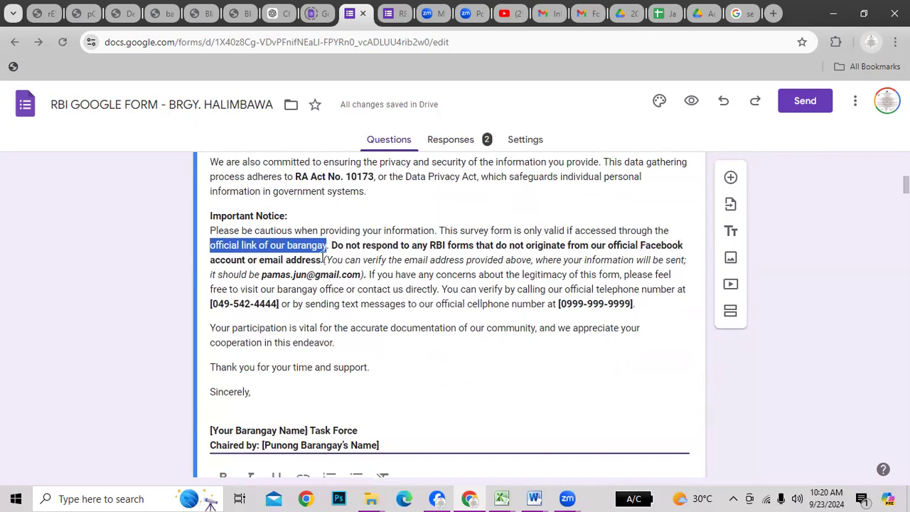
{"action": "left_click_drag", "start_coordinate": [270, 262], "coordinate": [321, 261]}
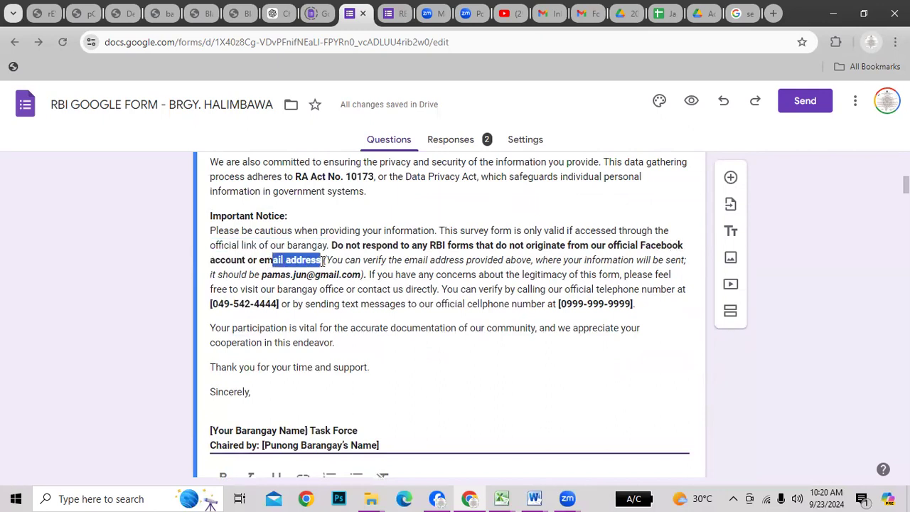
{"action": "left_click", "coordinate": [398, 289]}
{"action": "left_click_drag", "start_coordinate": [429, 260], "coordinate": [516, 260]}
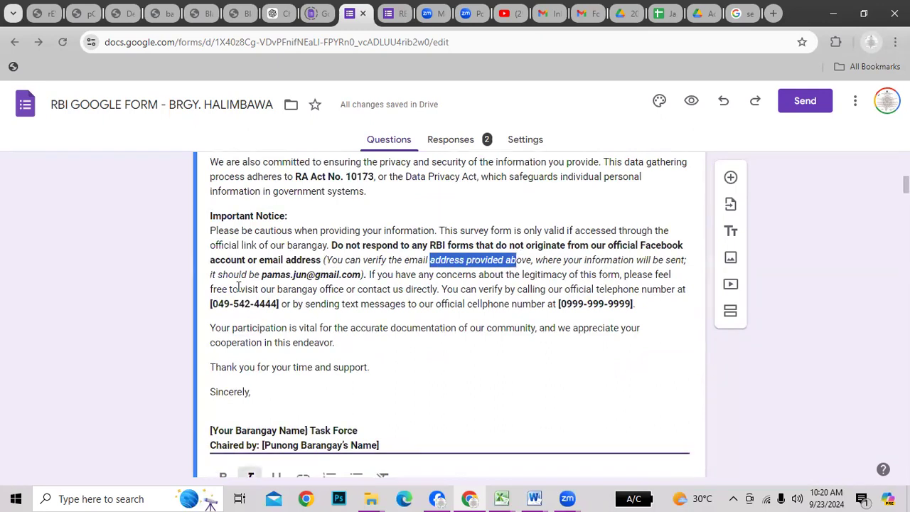
{"action": "left_click_drag", "start_coordinate": [261, 276], "coordinate": [360, 279]}
{"action": "key", "text": "ctrl+b"}
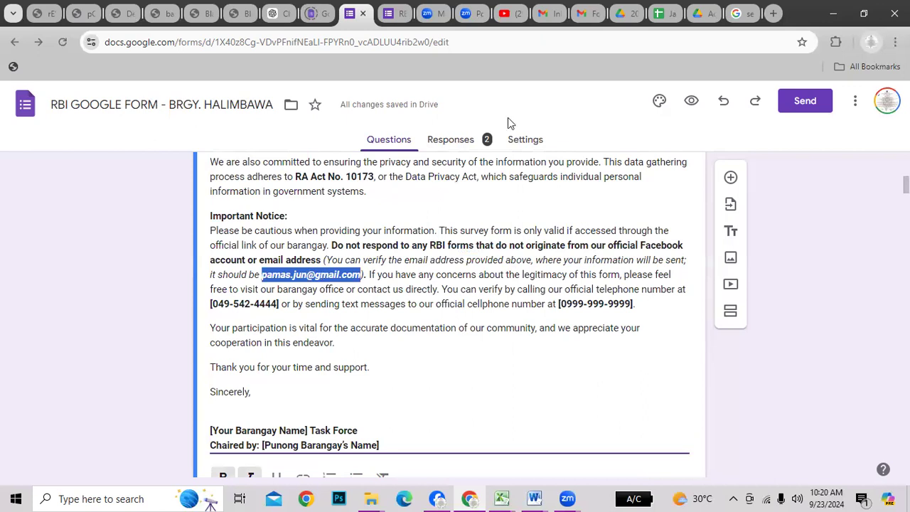
Preview the RBI form as a respondent and highlight introduction lines, including the contact e-mail
{"action": "left_click", "coordinate": [691, 100]}
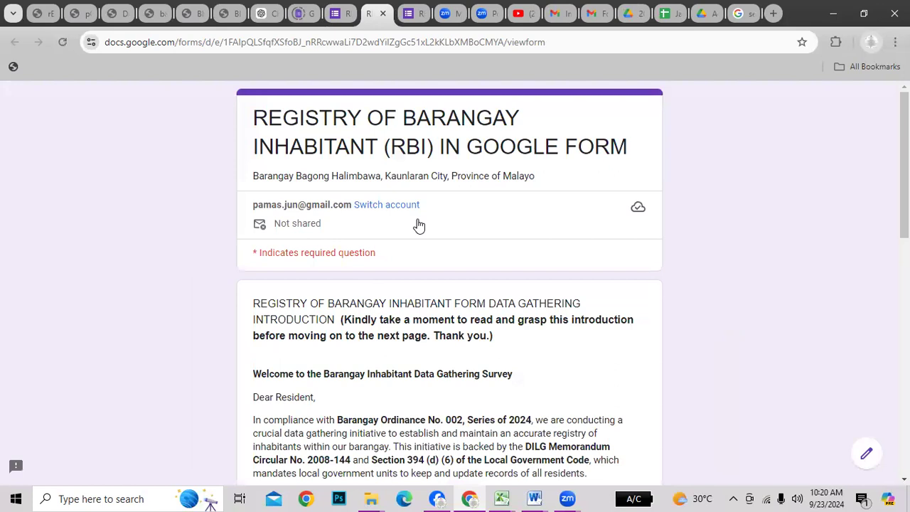
{"action": "scroll", "coordinate": [391, 211], "scroll_direction": "down", "scroll_amount": 2}
{"action": "scroll", "coordinate": [390, 211], "scroll_direction": "up", "scroll_amount": 2}
{"action": "left_click_drag", "start_coordinate": [254, 205], "coordinate": [350, 206]}
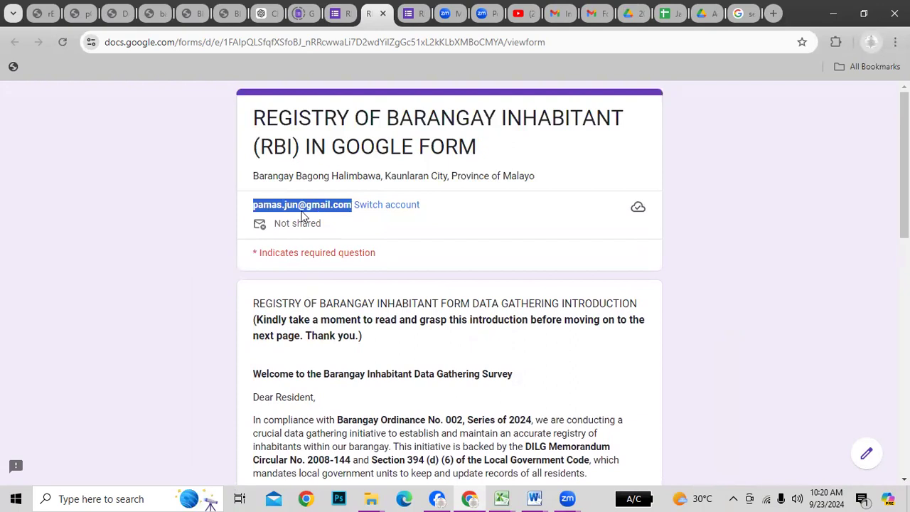
{"action": "scroll", "coordinate": [458, 324], "scroll_direction": "down", "scroll_amount": 4}
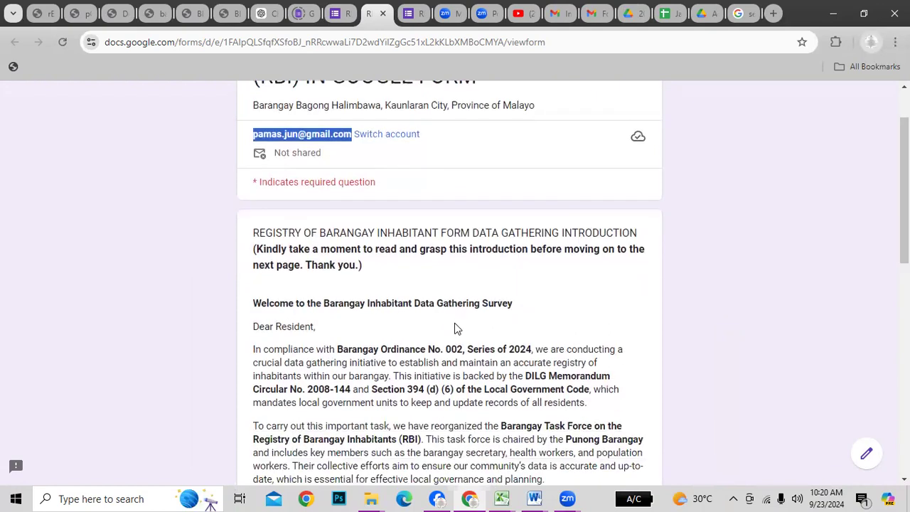
{"action": "scroll", "coordinate": [454, 330], "scroll_direction": "down", "scroll_amount": 3}
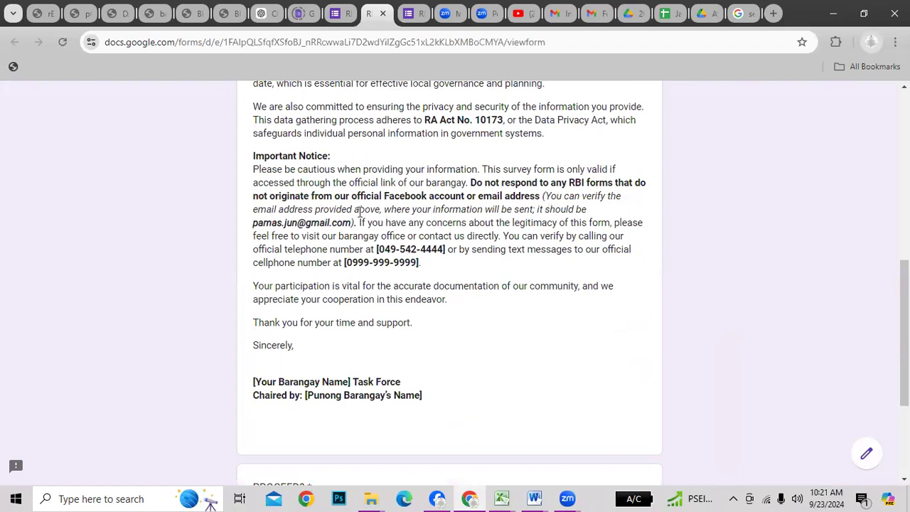
{"action": "left_click_drag", "start_coordinate": [359, 212], "coordinate": [285, 199]}
{"action": "scroll", "coordinate": [317, 196], "scroll_direction": "up", "scroll_amount": 7}
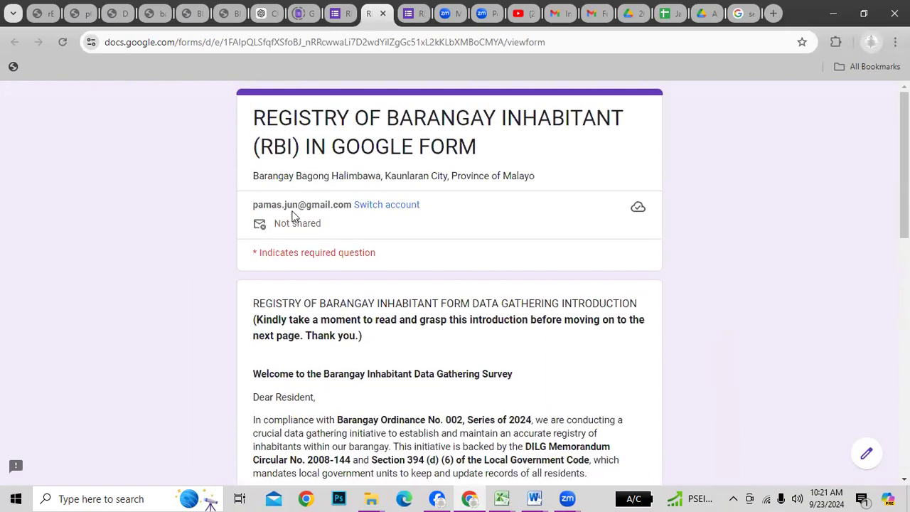
{"action": "scroll", "coordinate": [427, 368], "scroll_direction": "down", "scroll_amount": 12}
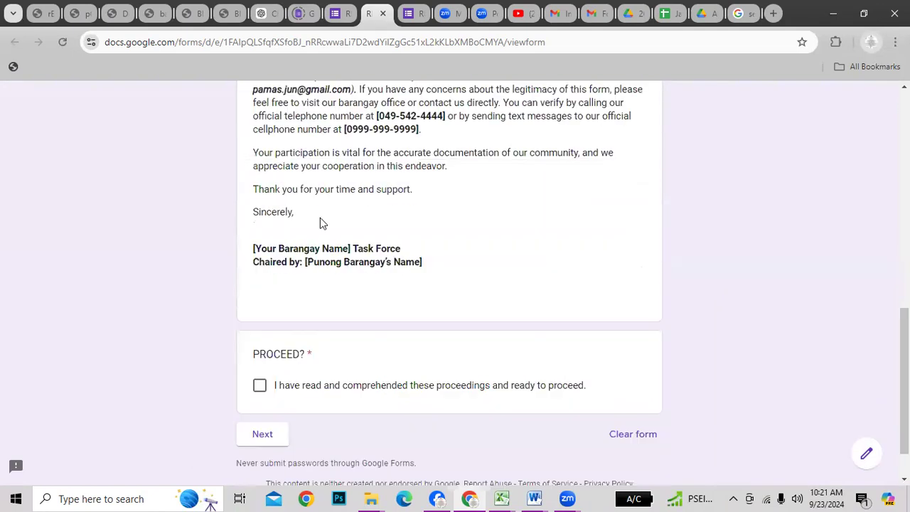
{"action": "scroll", "coordinate": [319, 224], "scroll_direction": "up", "scroll_amount": 2}
{"action": "left_click_drag", "start_coordinate": [271, 225], "coordinate": [357, 224]}
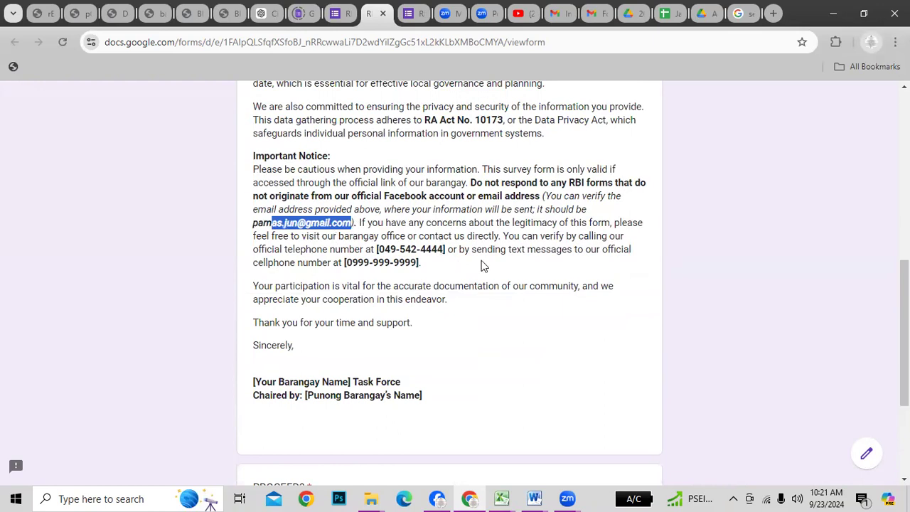
{"action": "left_click", "coordinate": [594, 334]}
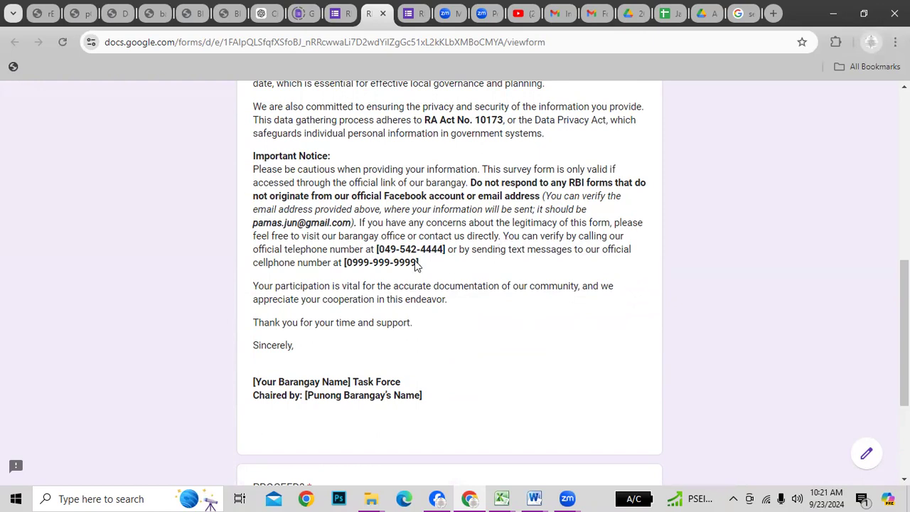
Highlight the official telephone and cellphone numbers, tick PROCEED, and advance to the first section
{"action": "left_click_drag", "start_coordinate": [374, 246], "coordinate": [608, 252]}
{"action": "left_click_drag", "start_coordinate": [346, 262], "coordinate": [418, 264]}
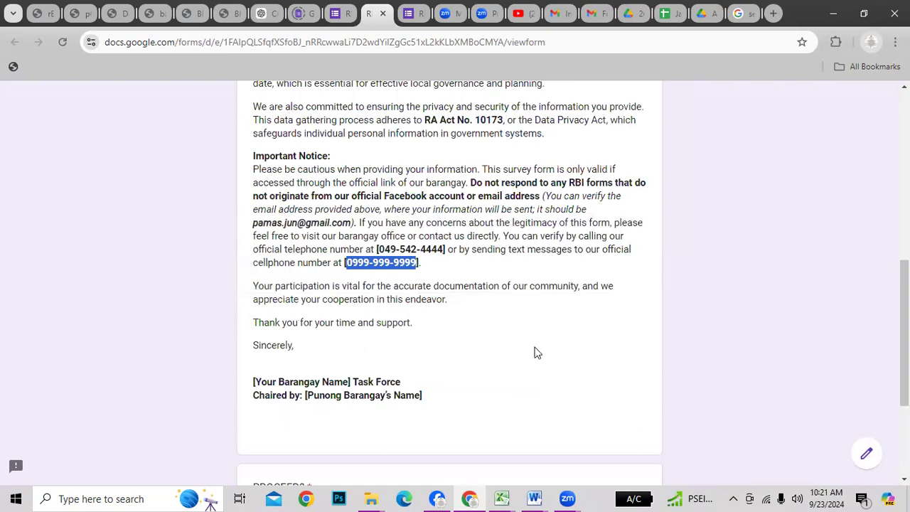
{"action": "scroll", "coordinate": [532, 335], "scroll_direction": "down", "scroll_amount": 2}
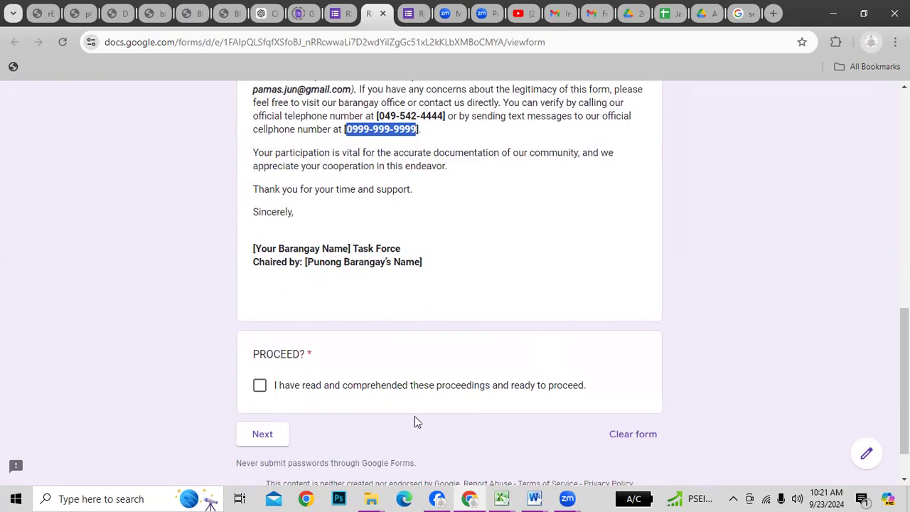
{"action": "scroll", "coordinate": [538, 451], "scroll_direction": "down", "scroll_amount": 1}
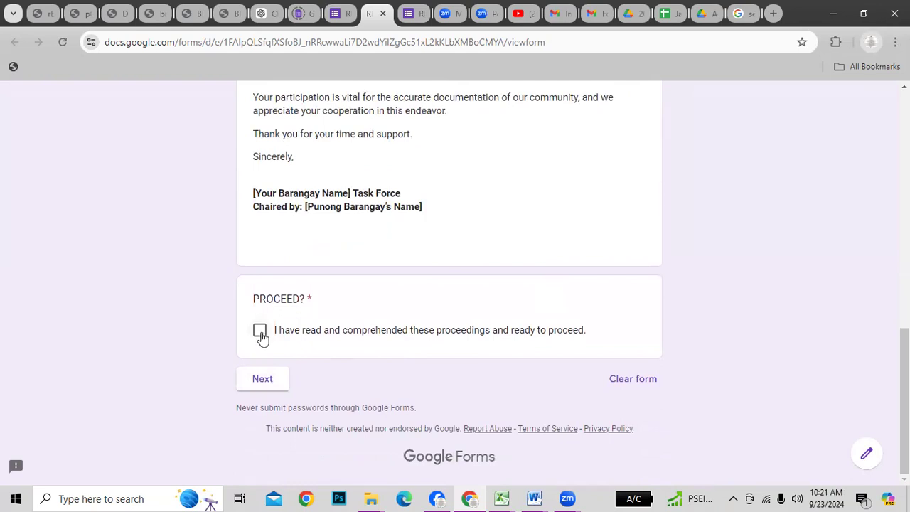
{"action": "scroll", "coordinate": [625, 241], "scroll_direction": "up", "scroll_amount": 10}
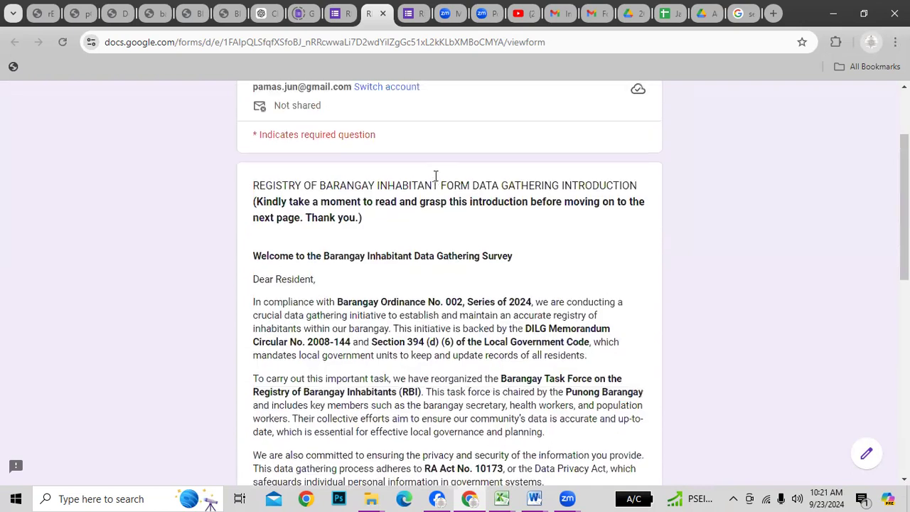
{"action": "scroll", "coordinate": [409, 328], "scroll_direction": "down", "scroll_amount": 5}
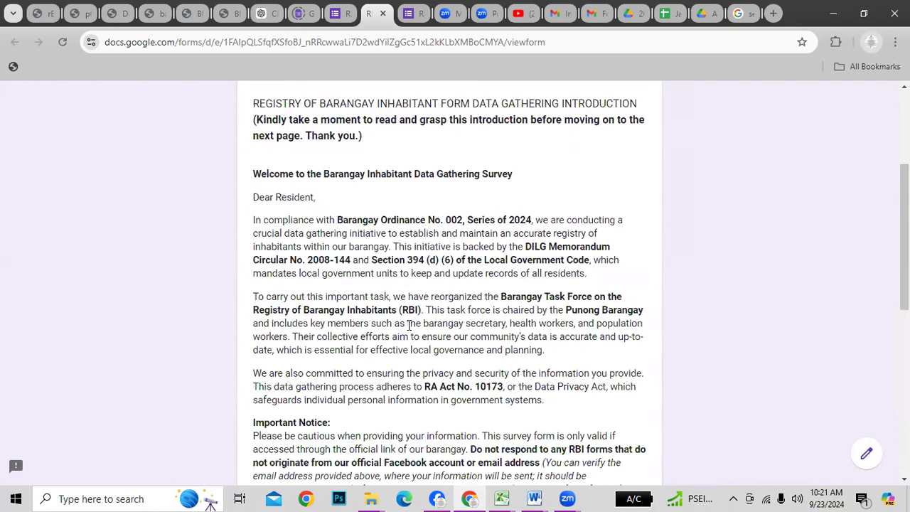
{"action": "scroll", "coordinate": [409, 327], "scroll_direction": "down", "scroll_amount": 5}
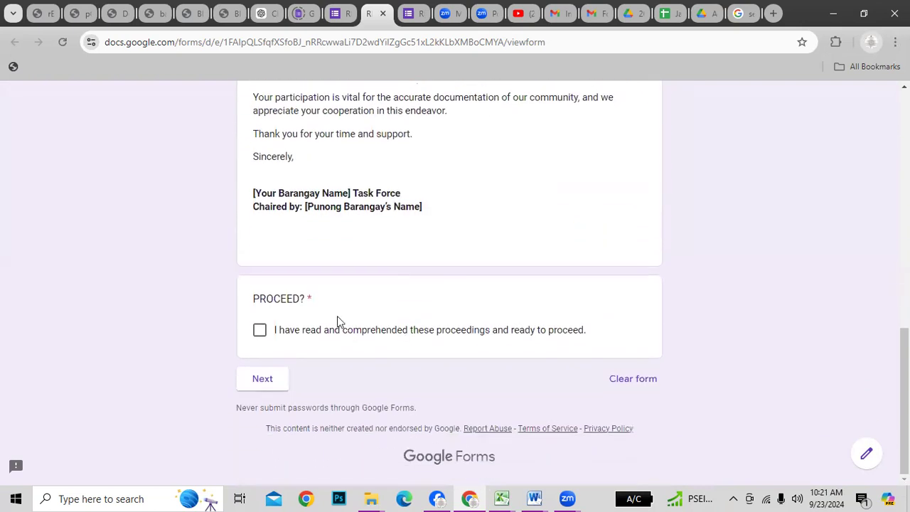
{"action": "left_click", "coordinate": [260, 331]}
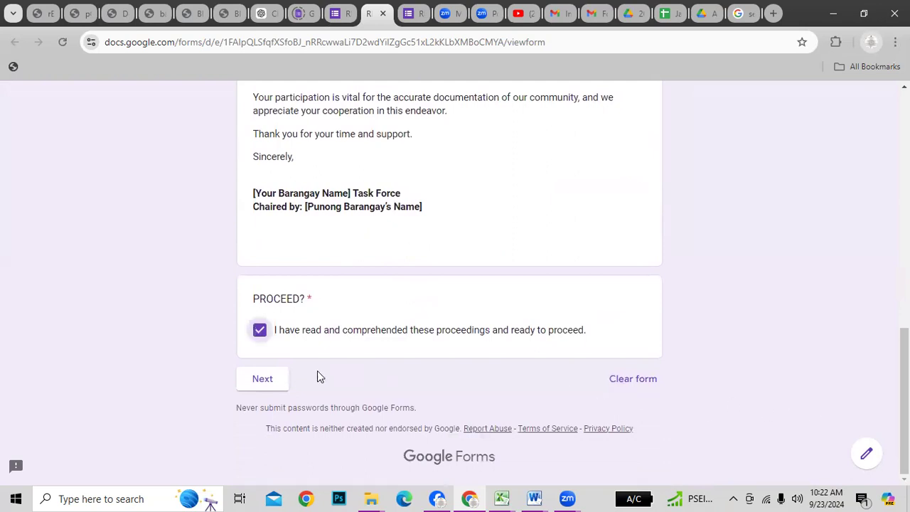
{"action": "left_click", "coordinate": [263, 382]}
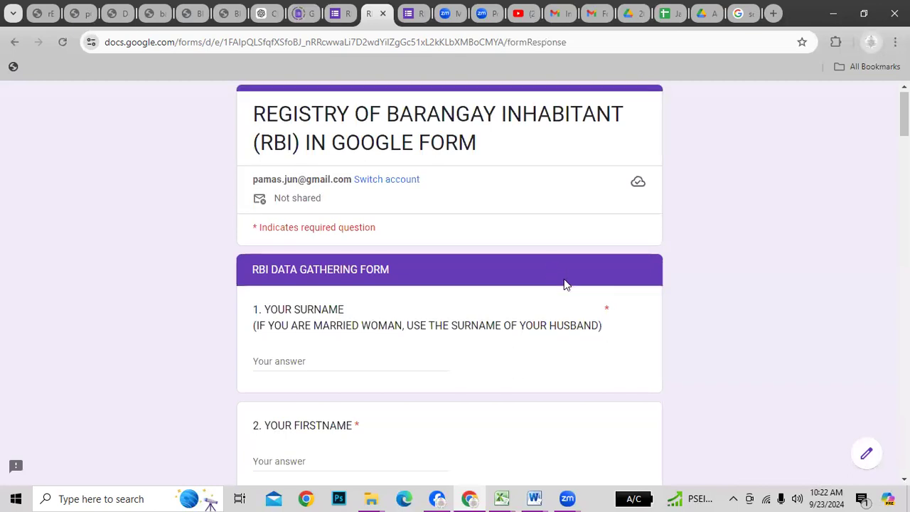
Fill in the sample resident's surname, first name and middle name in questions 1–3
{"action": "scroll", "coordinate": [564, 285], "scroll_direction": "down", "scroll_amount": 1}
{"action": "left_click", "coordinate": [283, 299]}
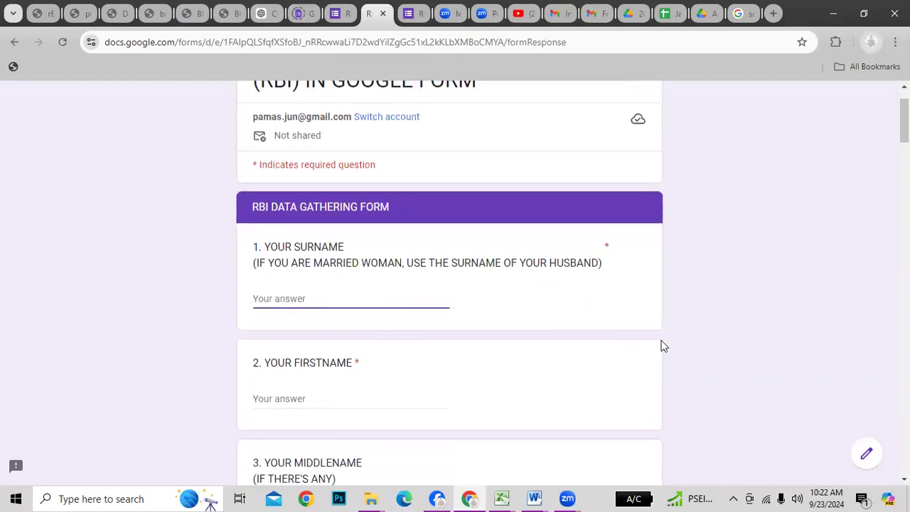
{"action": "type", "text": "d"}
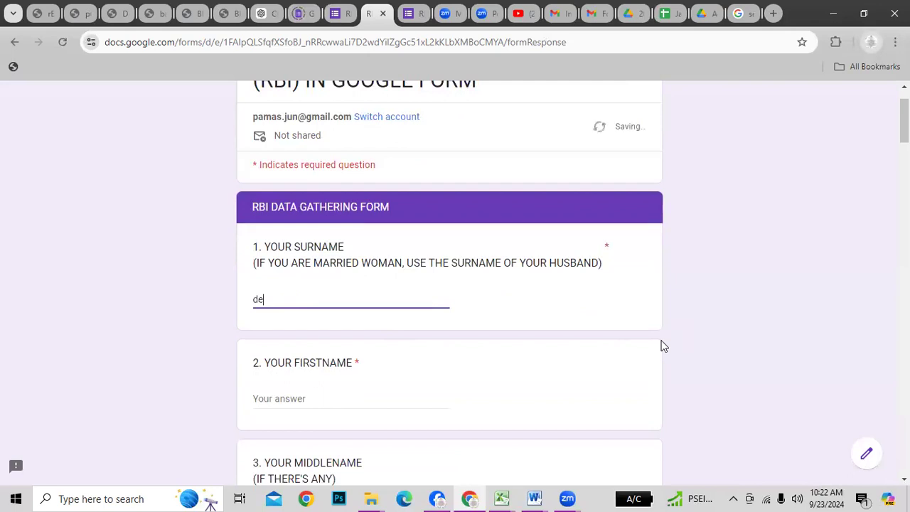
{"action": "key", "text": "BackSpace"}
{"action": "type", "text": "DEMO"}
{"action": "left_click", "coordinate": [333, 400]}
{"action": "scroll", "coordinate": [622, 425], "scroll_direction": "down", "scroll_amount": 1}
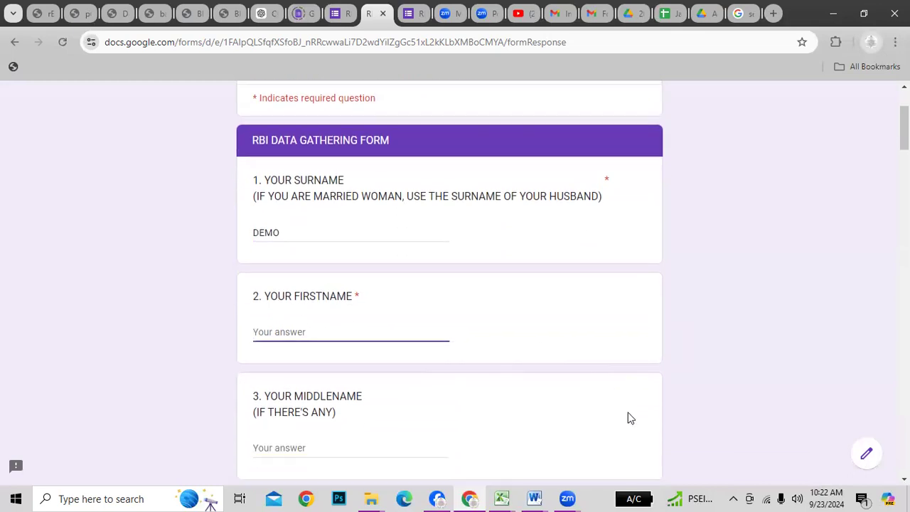
{"action": "type", "text": "PINOY"}
{"action": "scroll", "coordinate": [612, 458], "scroll_direction": "down", "scroll_amount": 1}
{"action": "left_click", "coordinate": [313, 380]}
{"action": "left_click", "coordinate": [313, 381]}
{"action": "type", "text": "GIN"}
{"action": "key", "text": "BackSpace"}
{"action": "key", "text": "BackSpace"}
{"action": "key", "text": "BackSpace"}
{"action": "type", "text": "BILOG"}
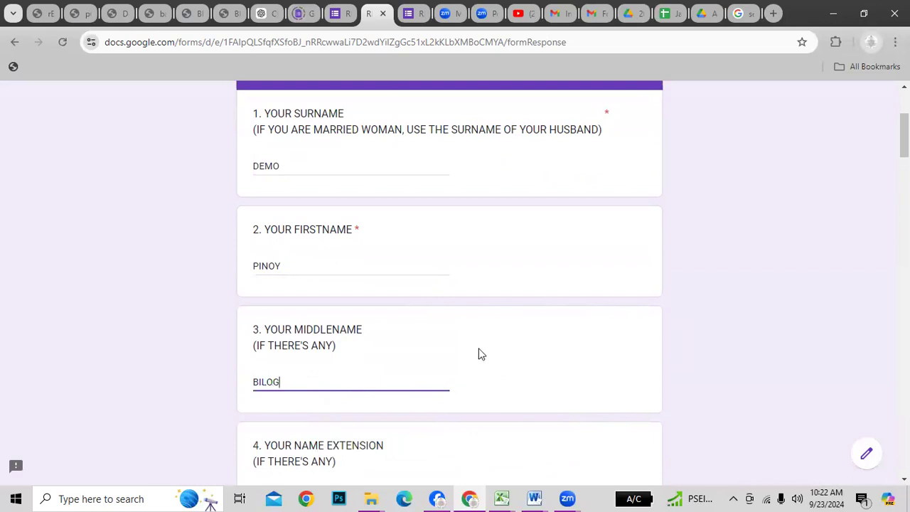
Leave the name extension unanswered and look over the following questions
{"action": "scroll", "coordinate": [479, 353], "scroll_direction": "down", "scroll_amount": 2}
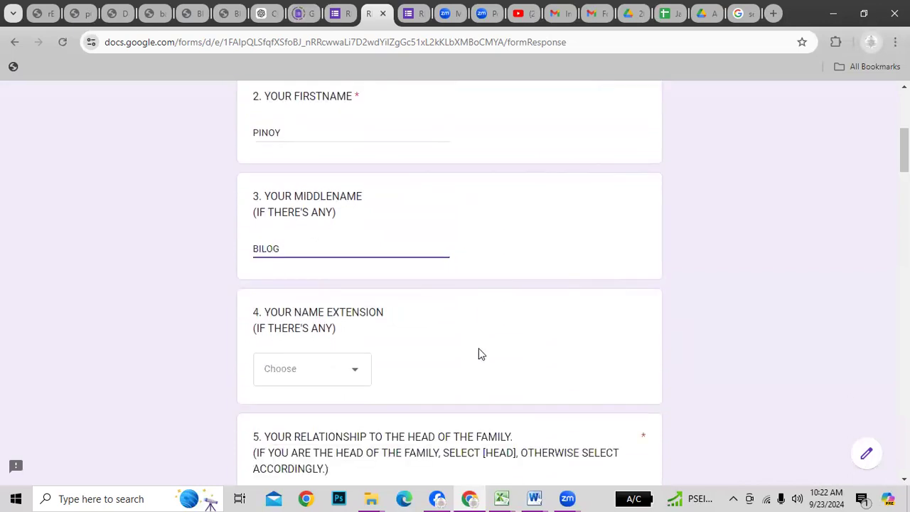
{"action": "left_click", "coordinate": [324, 375]}
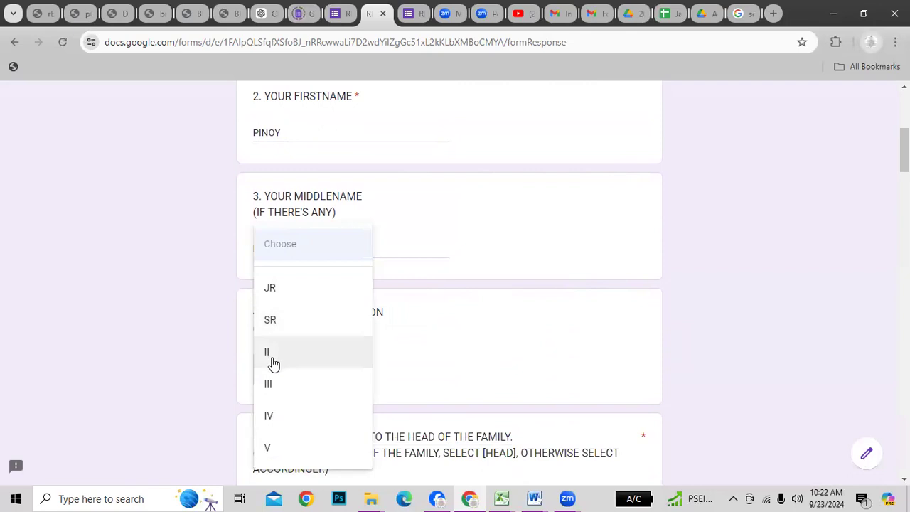
{"action": "left_click", "coordinate": [575, 389]}
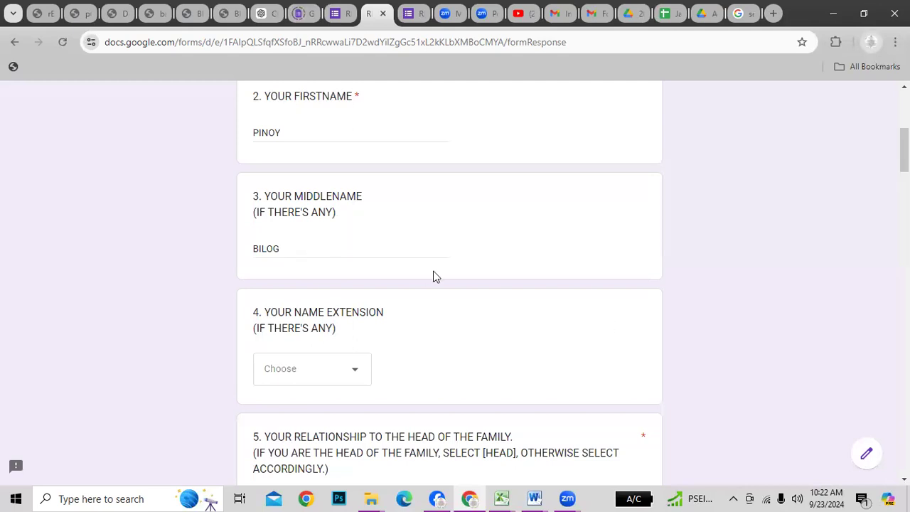
{"action": "scroll", "coordinate": [507, 340], "scroll_direction": "up", "scroll_amount": 2}
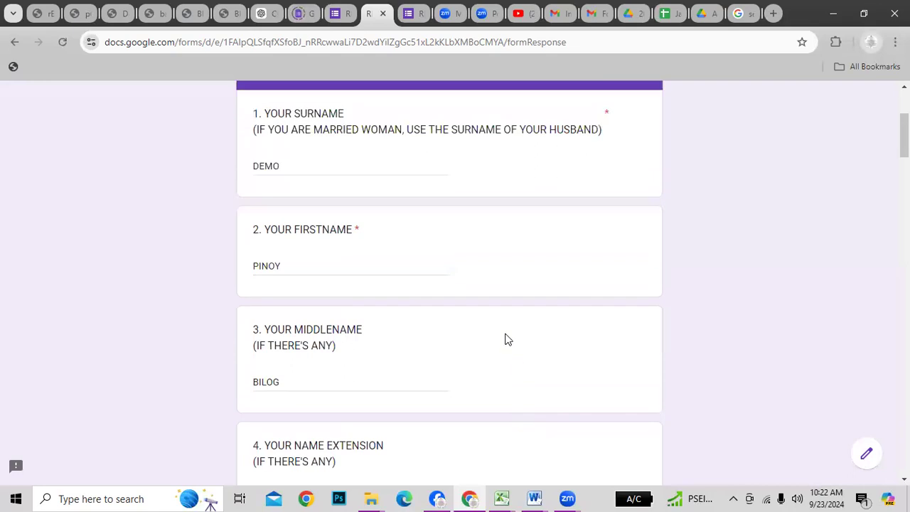
{"action": "scroll", "coordinate": [501, 305], "scroll_direction": "down", "scroll_amount": 2}
{"action": "scroll", "coordinate": [384, 252], "scroll_direction": "up", "scroll_amount": 2}
{"action": "scroll", "coordinate": [654, 337], "scroll_direction": "down", "scroll_amount": 1}
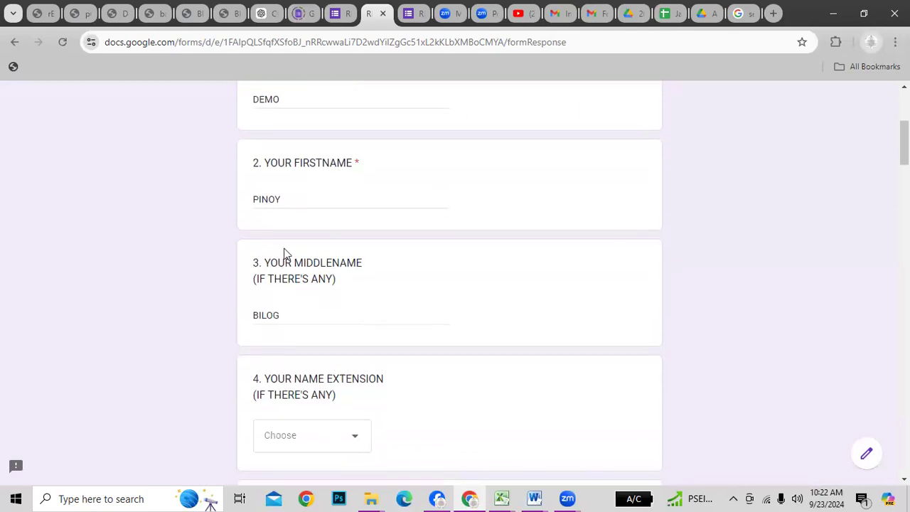
{"action": "scroll", "coordinate": [476, 380], "scroll_direction": "down", "scroll_amount": 4}
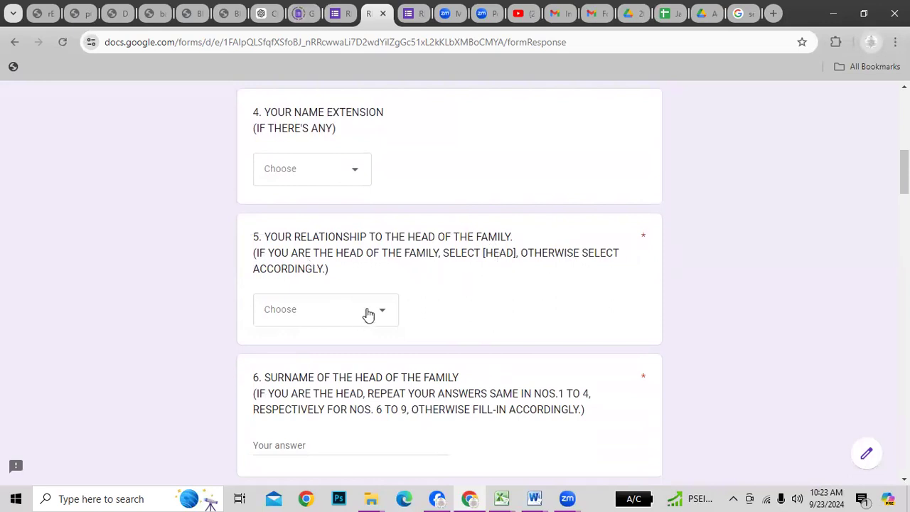
{"action": "scroll", "coordinate": [343, 226], "scroll_direction": "up", "scroll_amount": 3}
{"action": "scroll", "coordinate": [345, 227], "scroll_direction": "up", "scroll_amount": 2}
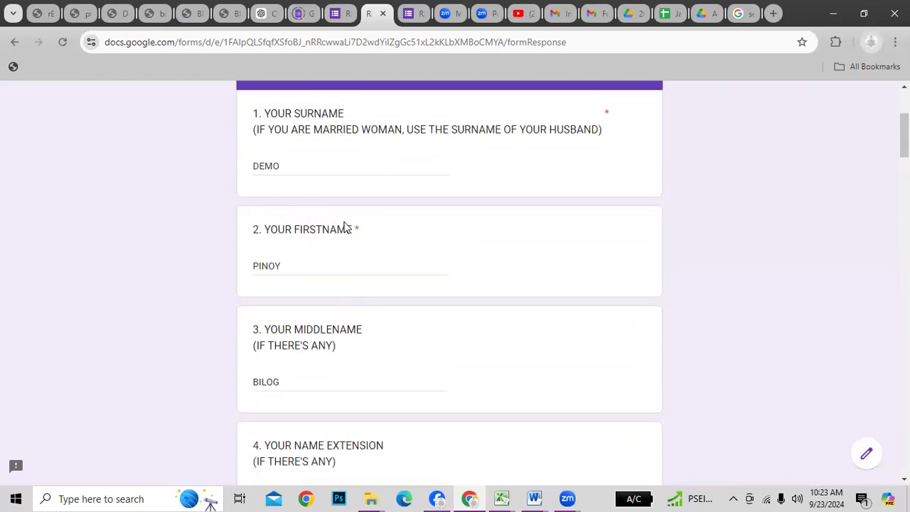
{"action": "scroll", "coordinate": [394, 409], "scroll_direction": "down", "scroll_amount": 5}
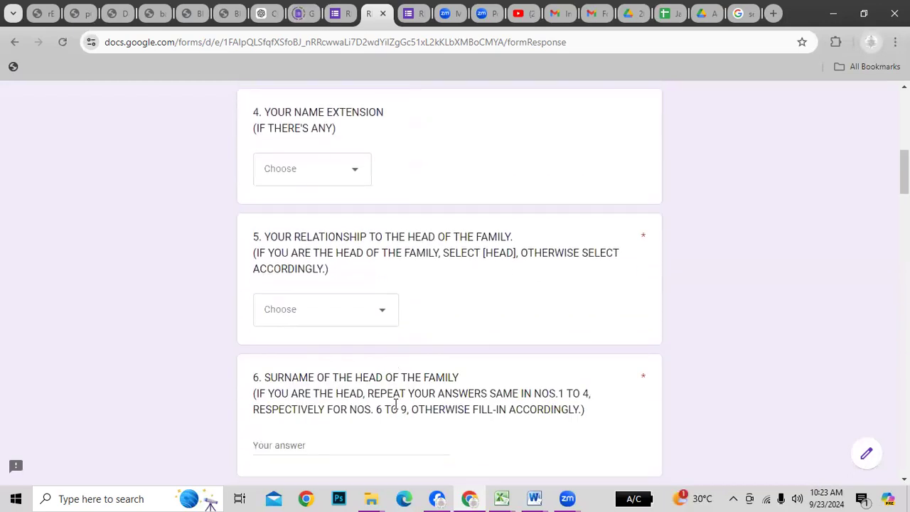
Answer question 5, relationship to the head of the family, with HEAD
{"action": "left_click", "coordinate": [382, 317]}
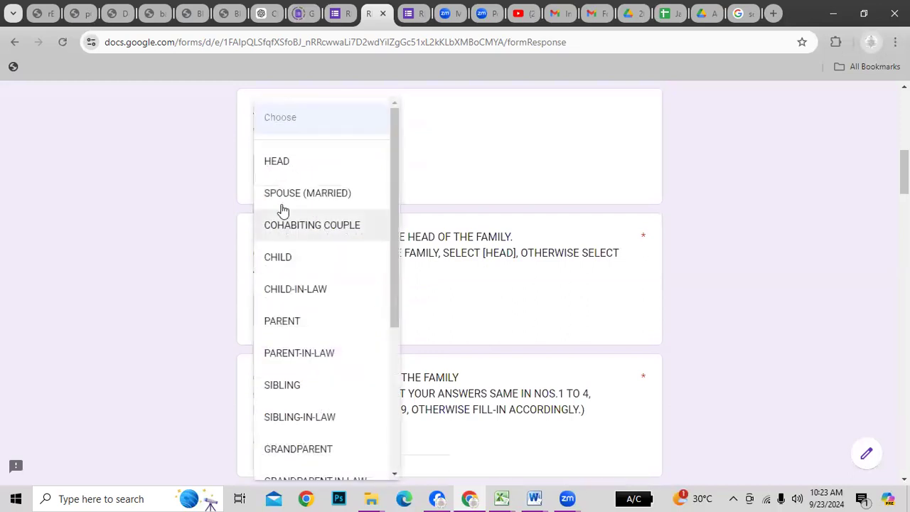
{"action": "left_click", "coordinate": [287, 168]}
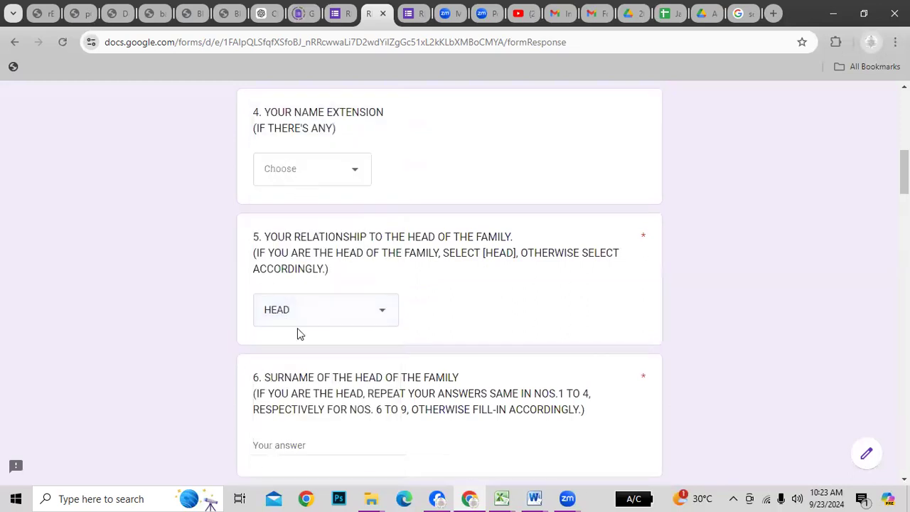
{"action": "left_click", "coordinate": [384, 314]}
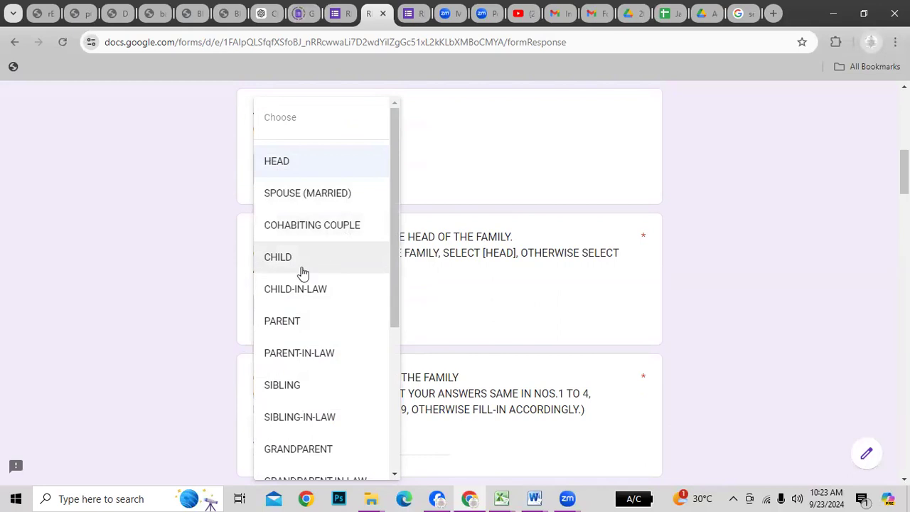
{"action": "left_click_drag", "start_coordinate": [396, 315], "coordinate": [398, 459]}
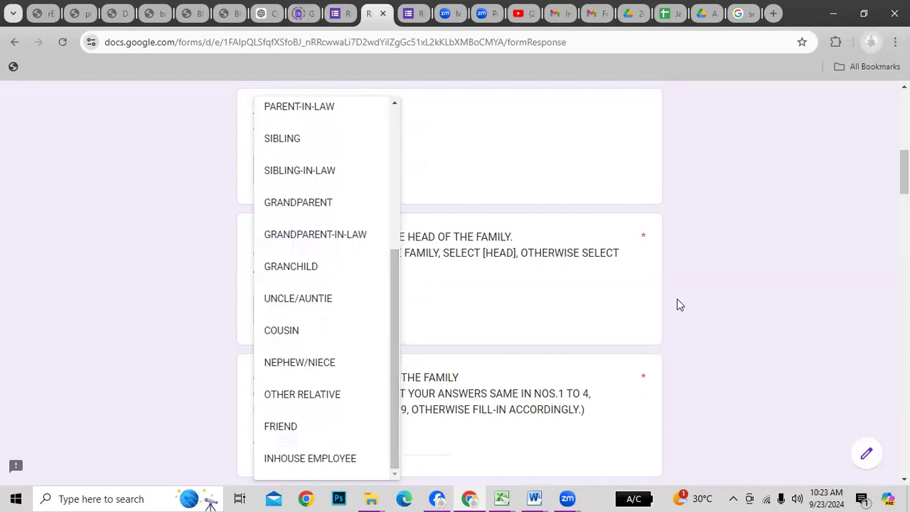
{"action": "left_click_drag", "start_coordinate": [398, 317], "coordinate": [418, 109]}
{"action": "left_click", "coordinate": [298, 169]}
{"action": "scroll", "coordinate": [667, 360], "scroll_direction": "down", "scroll_amount": 1}
{"action": "scroll", "coordinate": [667, 360], "scroll_direction": "down", "scroll_amount": 2}
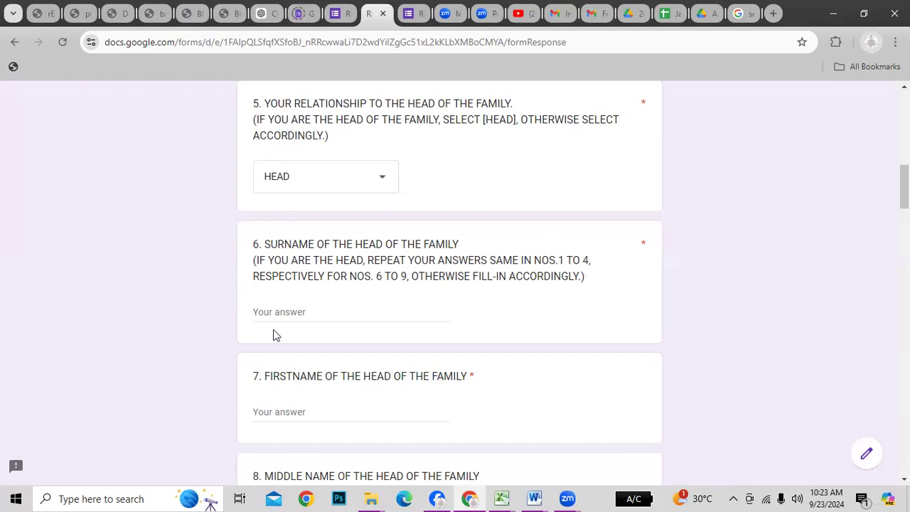
Fill in the family head's surname and following name answers, starting at question 6
{"action": "left_click", "coordinate": [278, 312]}
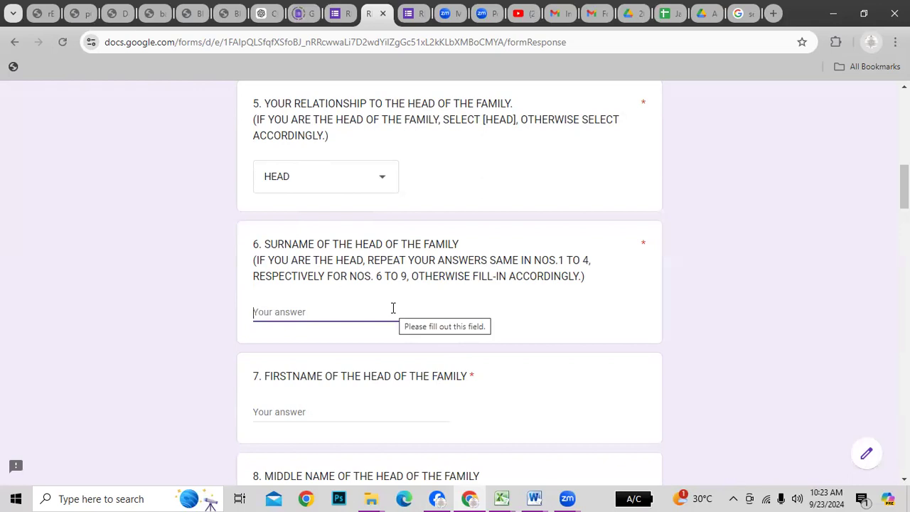
{"action": "type", "text": "H"}
{"action": "key", "text": "BackSpace"}
{"action": "type", "text": "DEMO"}
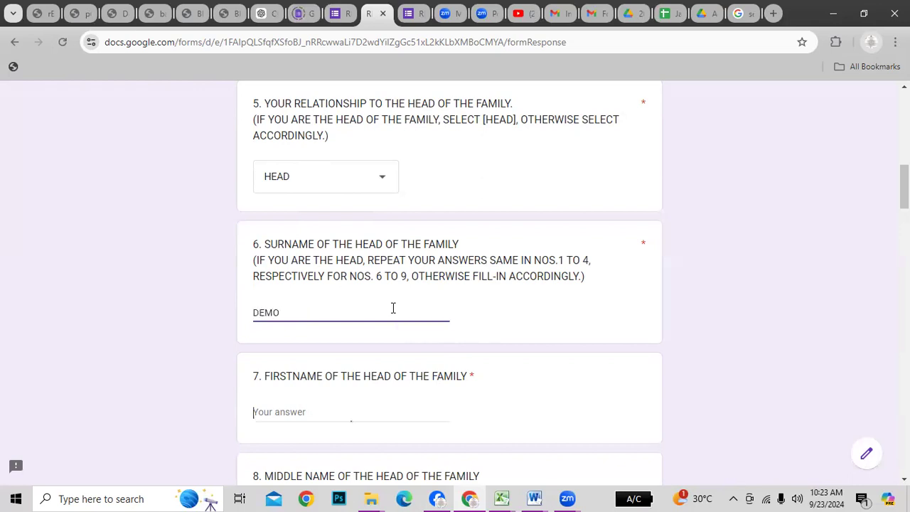
{"action": "type", "text": "P"}
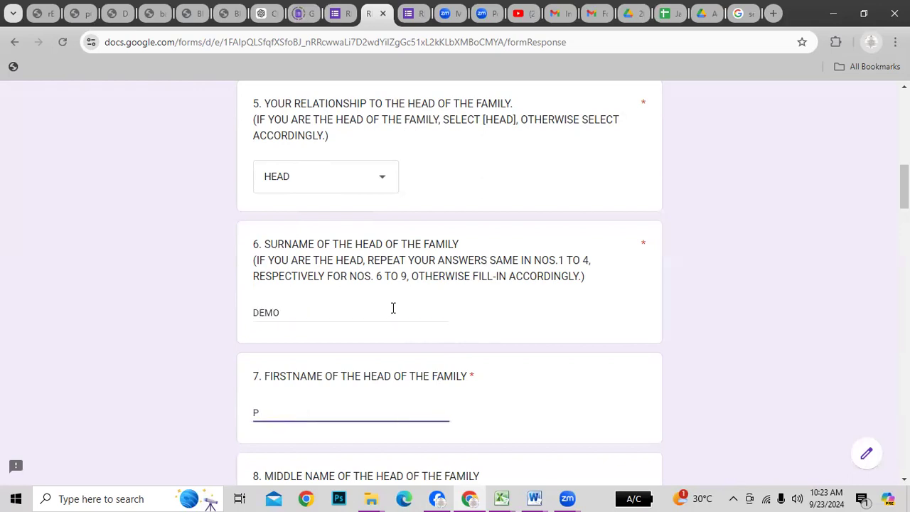
{"action": "type", "text": "INOY"}
{"action": "key", "text": "Tab"}
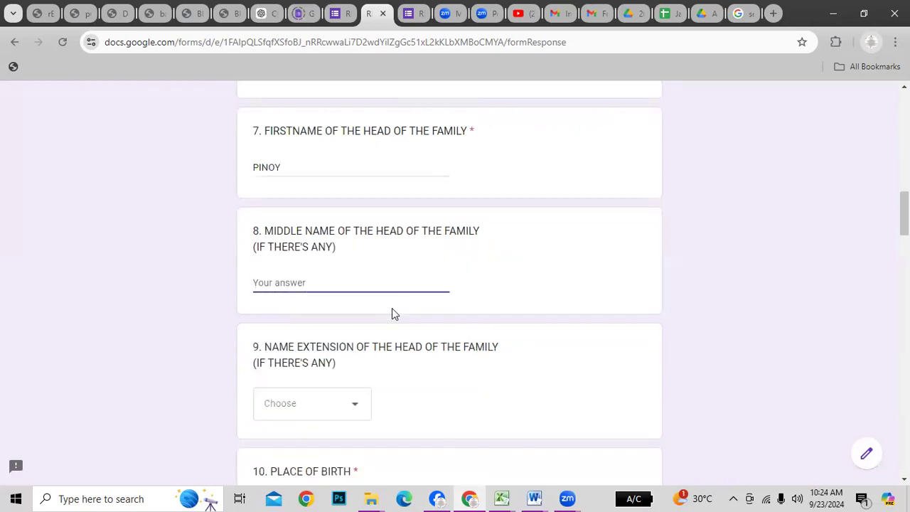
{"action": "type", "text": "BILOG"}
{"action": "key", "text": "Tab"}
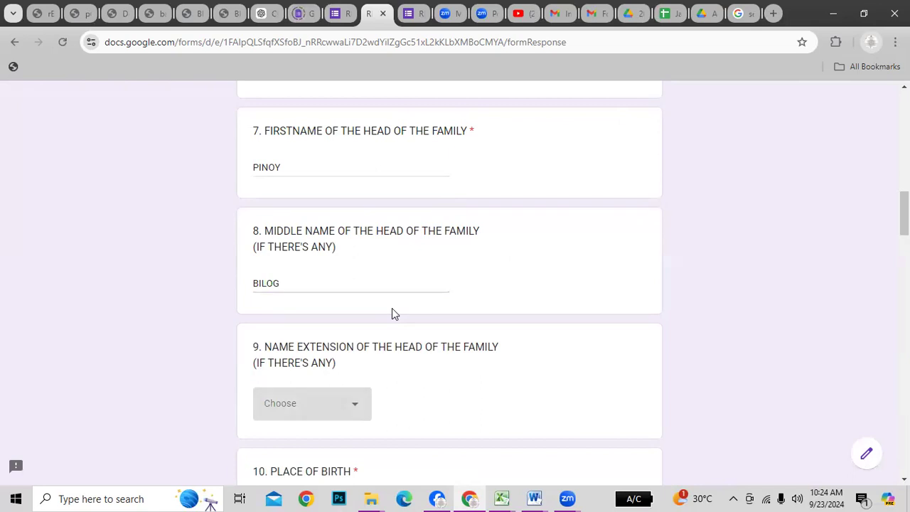
Enter SAMPALOC, MANILA as the place of birth in question 10
{"action": "scroll", "coordinate": [445, 277], "scroll_direction": "down", "scroll_amount": 2}
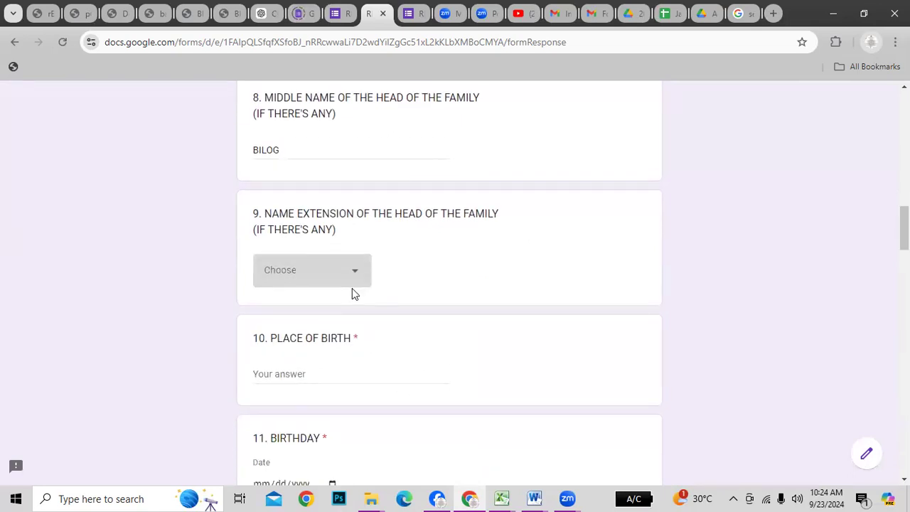
{"action": "left_click", "coordinate": [342, 379]}
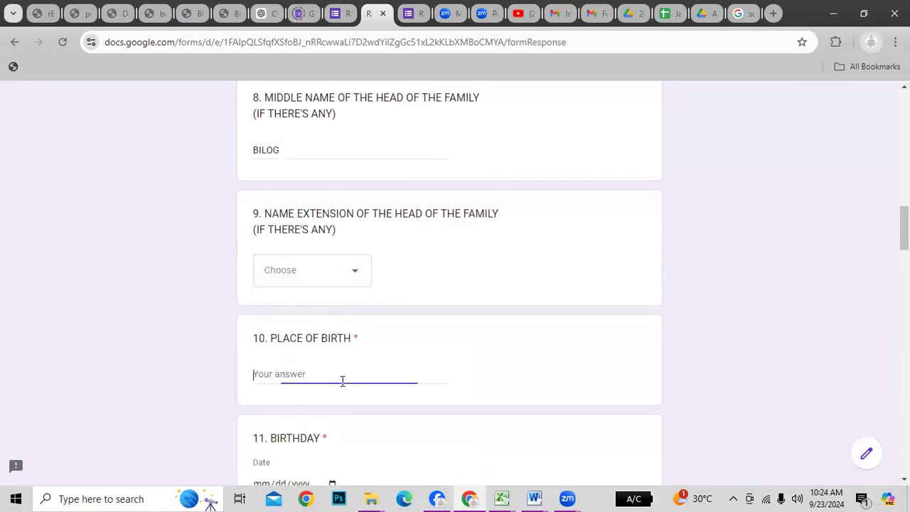
{"action": "type", "text": "SAMPALOC, MANILA"}
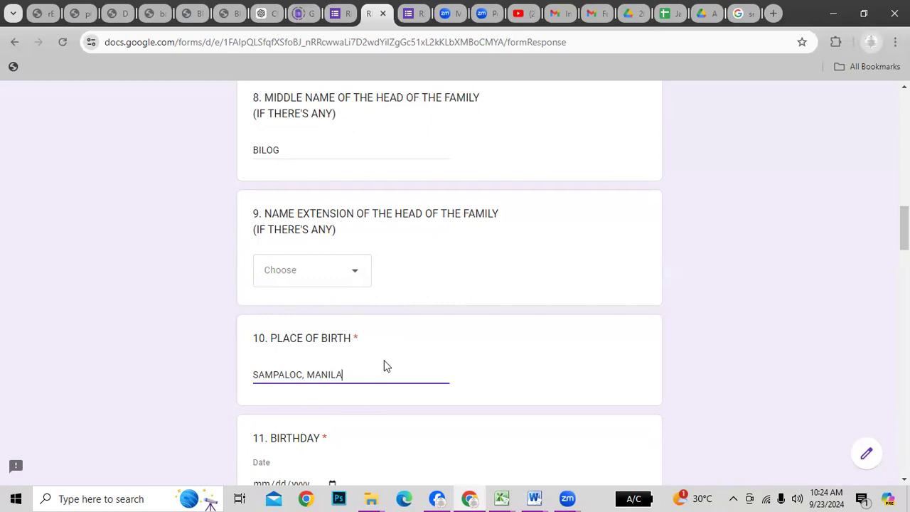
{"action": "scroll", "coordinate": [386, 360], "scroll_direction": "down", "scroll_amount": 1}
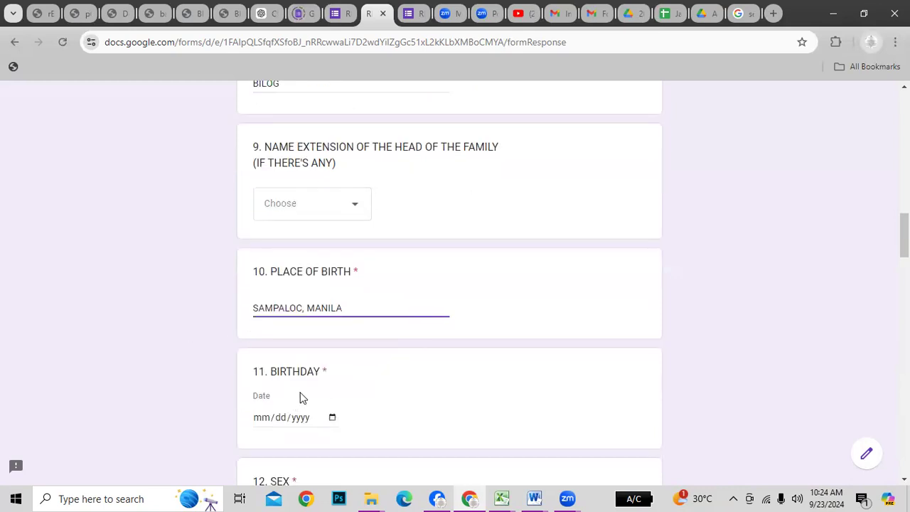
{"action": "scroll", "coordinate": [289, 407], "scroll_direction": "down", "scroll_amount": 1}
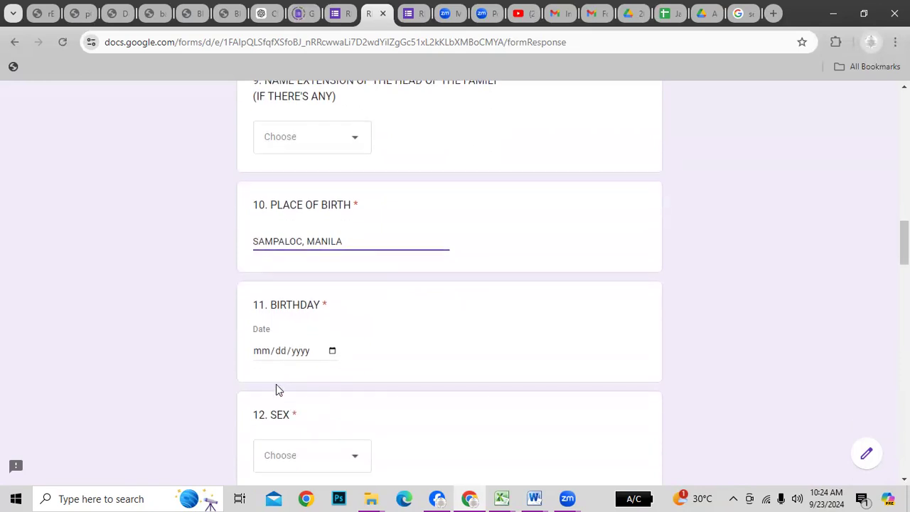
Enter 01/01/1980 as the birthday
{"action": "left_click", "coordinate": [263, 352]}
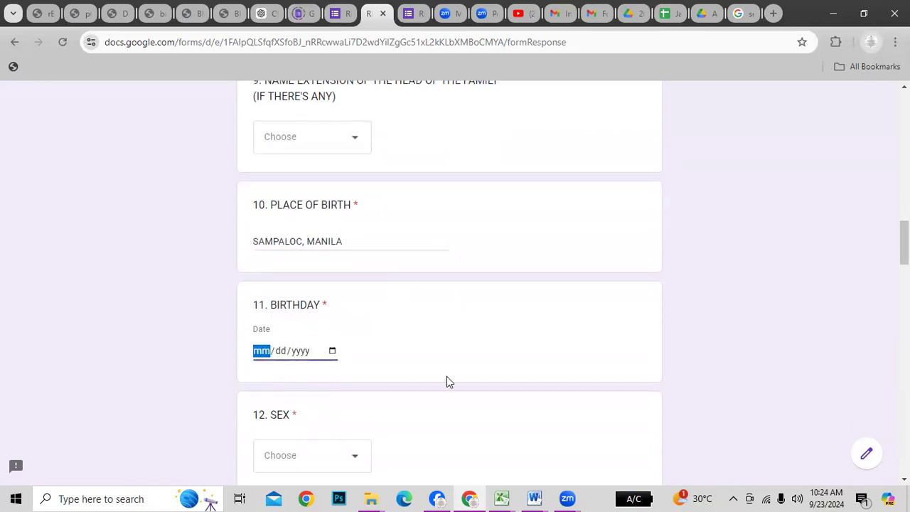
{"action": "type", "text": "01/0"}
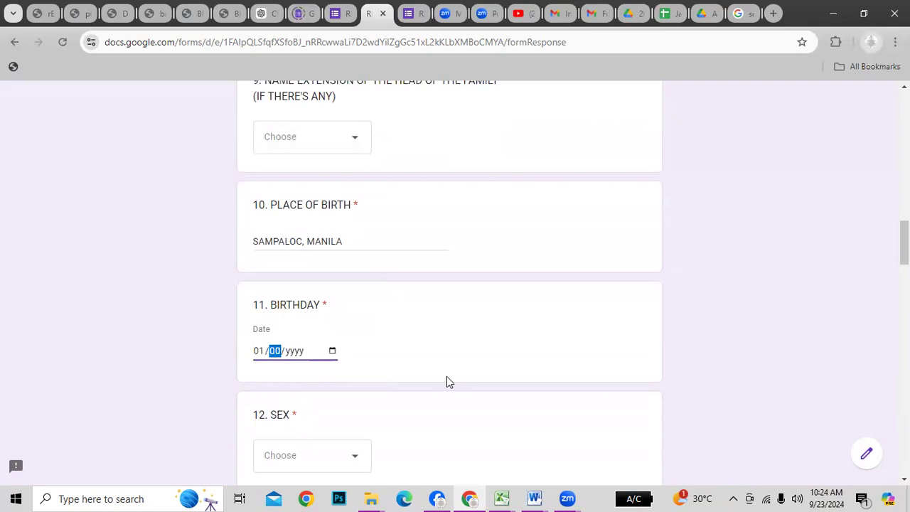
{"action": "type", "text": "1/19"}
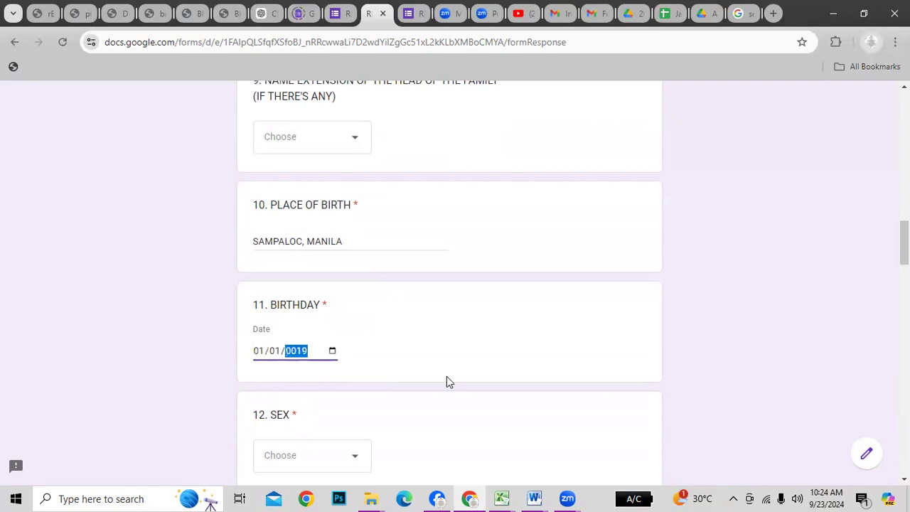
{"action": "type", "text": "80"}
{"action": "key", "text": "Tab"}
{"action": "key", "text": "Tab"}
Answer MALE for sex and MARRIED for civil status
{"action": "scroll", "coordinate": [459, 380], "scroll_direction": "down", "scroll_amount": 2}
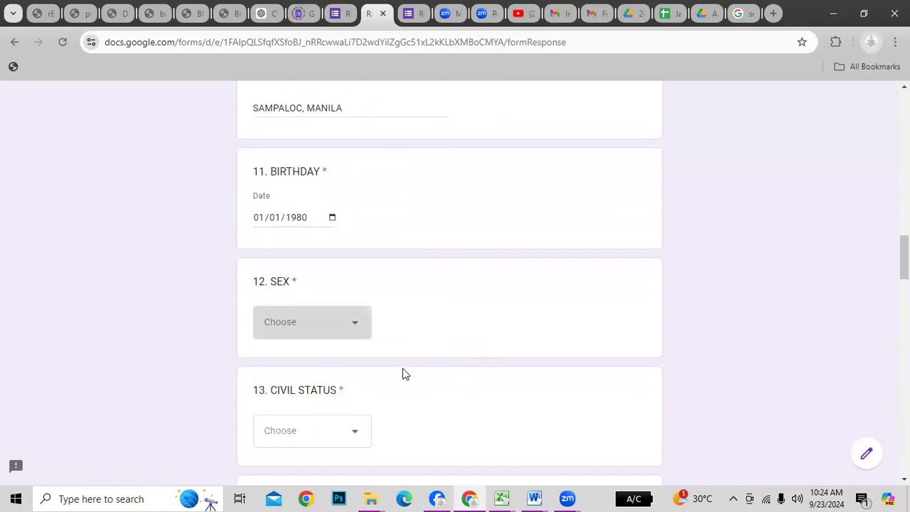
{"action": "left_click", "coordinate": [358, 326]}
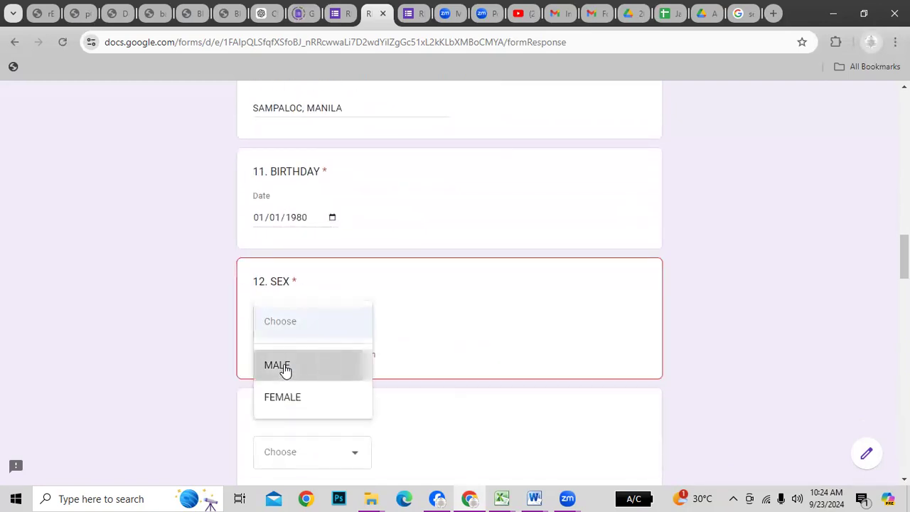
{"action": "left_click", "coordinate": [286, 370]}
{"action": "scroll", "coordinate": [717, 346], "scroll_direction": "down", "scroll_amount": 3}
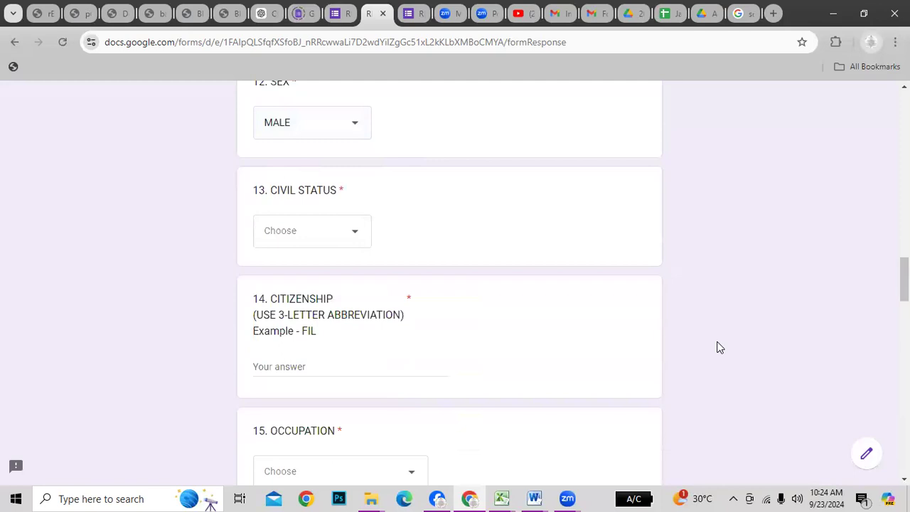
{"action": "left_click", "coordinate": [352, 234]}
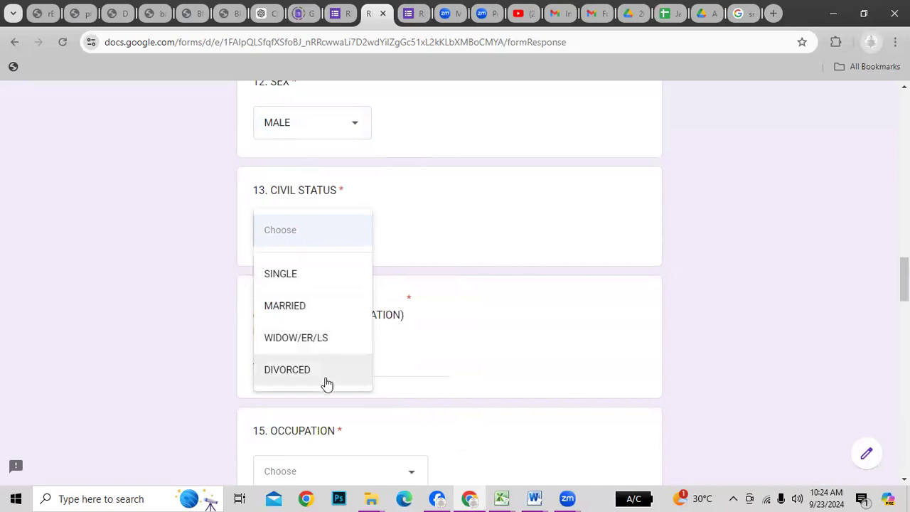
{"action": "left_click", "coordinate": [301, 311]}
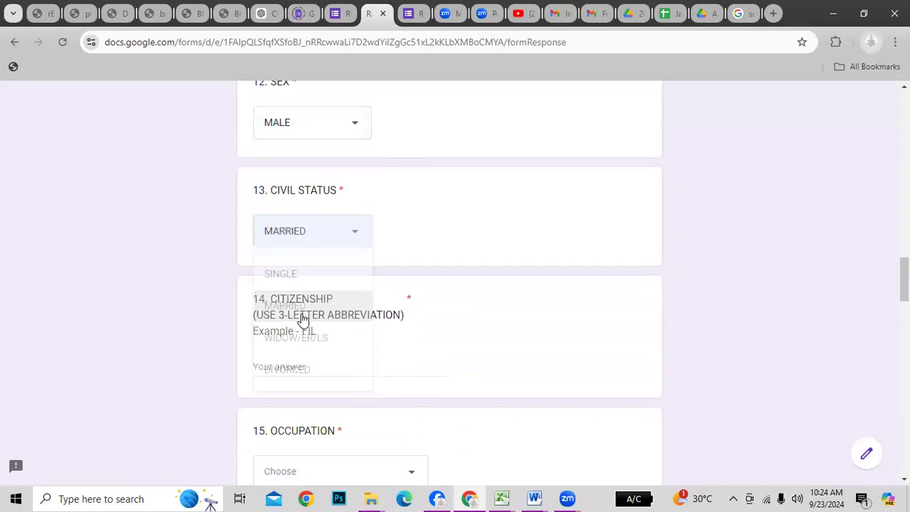
Type FIL as the citizenship answer
{"action": "scroll", "coordinate": [476, 340], "scroll_direction": "down", "scroll_amount": 1}
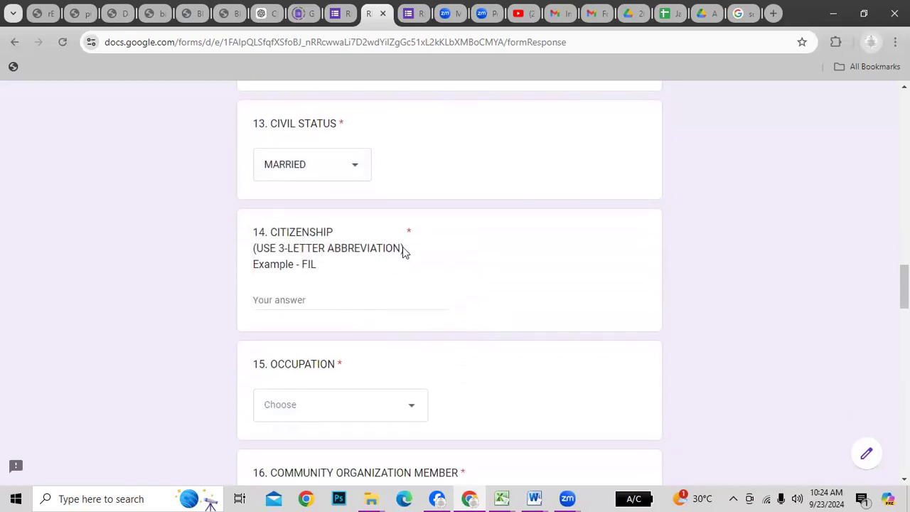
{"action": "left_click", "coordinate": [313, 301]}
{"action": "type", "text": "FIL"}
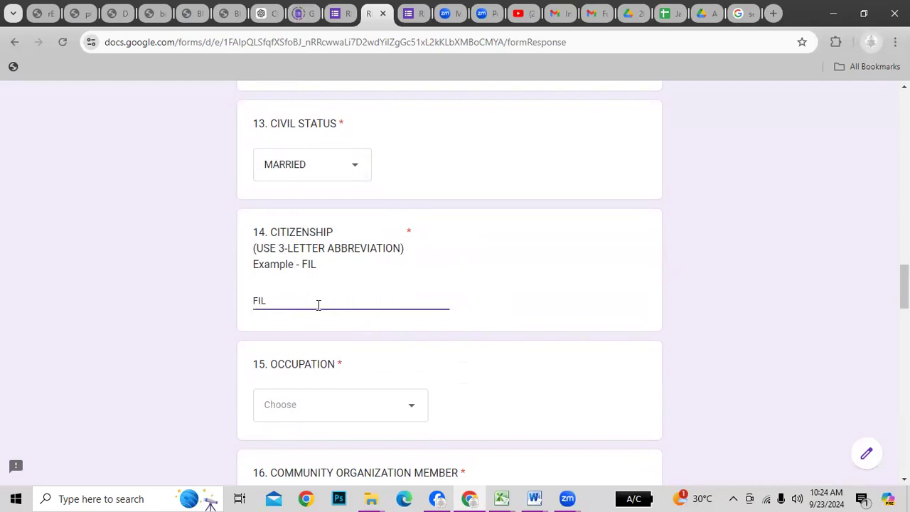
{"action": "left_click", "coordinate": [576, 301]}
Replace the citizenship with CANADIAN, then select it again for replacing
{"action": "left_click", "coordinate": [307, 304]}
{"action": "left_click_drag", "start_coordinate": [307, 304], "coordinate": [209, 298]}
{"action": "type", "text": "CANDA"}
{"action": "key", "text": "BackSpace"}
{"action": "key", "text": "BackSpace"}
{"action": "type", "text": "ADIA"}
{"action": "key", "text": "BackSpace"}
{"action": "type", "text": "AN"}
{"action": "left_click_drag", "start_coordinate": [309, 301], "coordinate": [187, 298]}
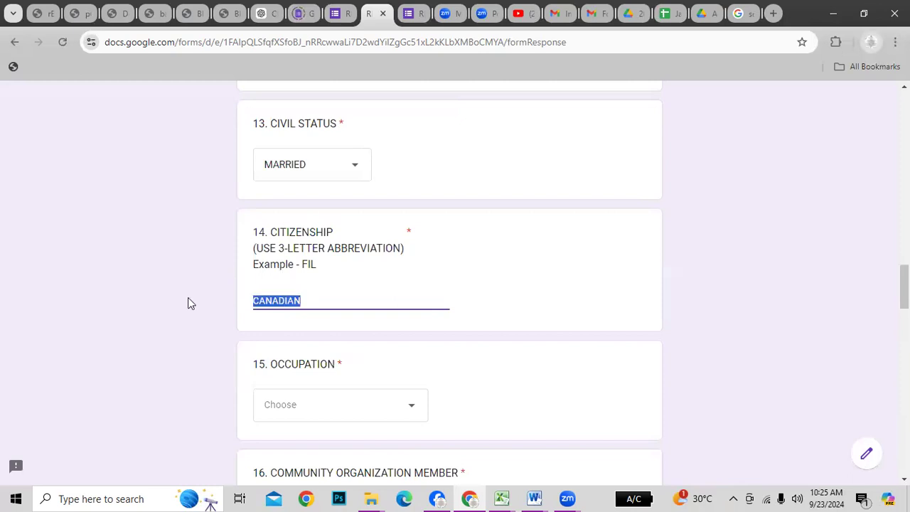
Change the citizenship answer back to FIL
{"action": "type", "text": "FIL"}
{"action": "left_click", "coordinate": [689, 316]}
{"action": "scroll", "coordinate": [702, 318], "scroll_direction": "down", "scroll_amount": 1}
{"action": "scroll", "coordinate": [701, 318], "scroll_direction": "down", "scroll_amount": 2}
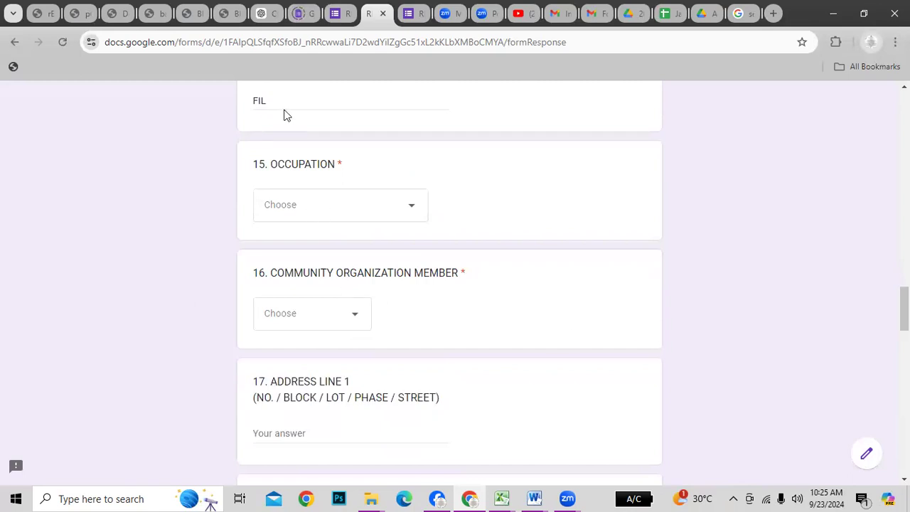
{"action": "scroll", "coordinate": [510, 204], "scroll_direction": "up", "scroll_amount": 2}
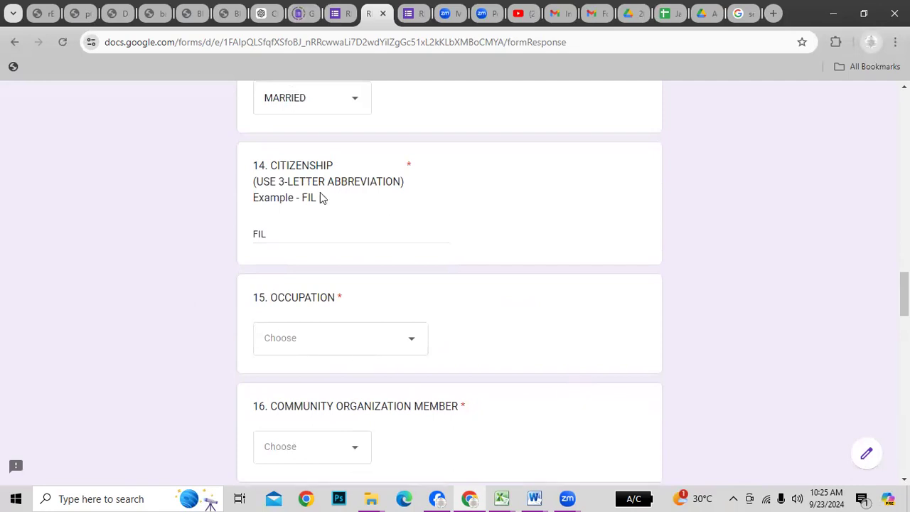
Open the Occupation dropdown and scroll through its job choices
{"action": "left_click", "coordinate": [387, 339]}
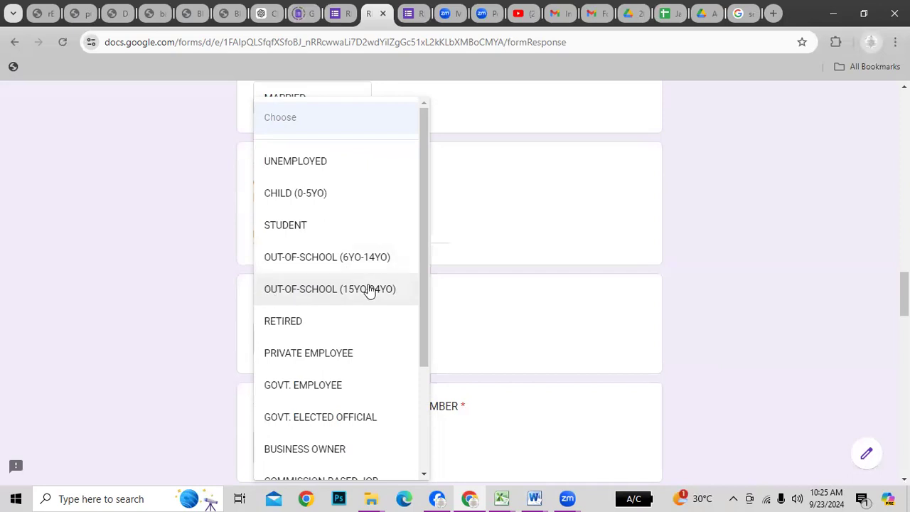
{"action": "scroll", "coordinate": [370, 288], "scroll_direction": "down", "scroll_amount": 1}
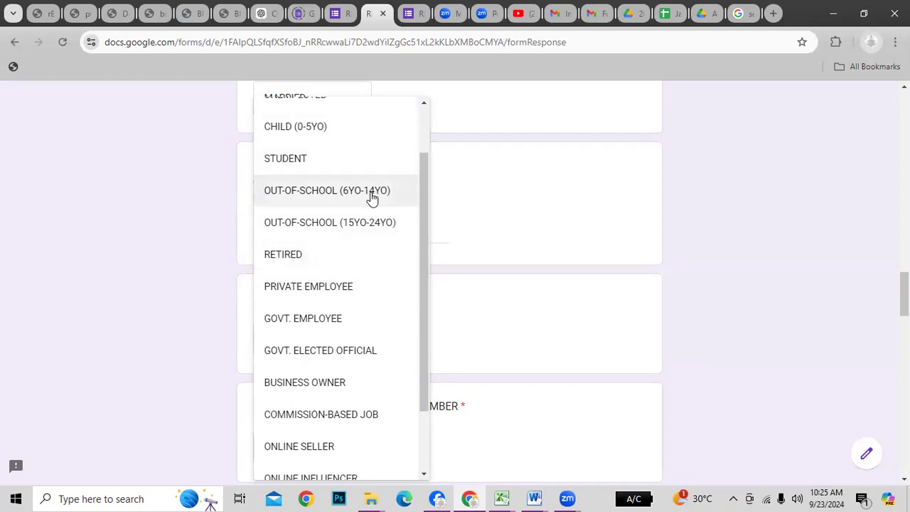
{"action": "scroll", "coordinate": [384, 277], "scroll_direction": "up", "scroll_amount": 1}
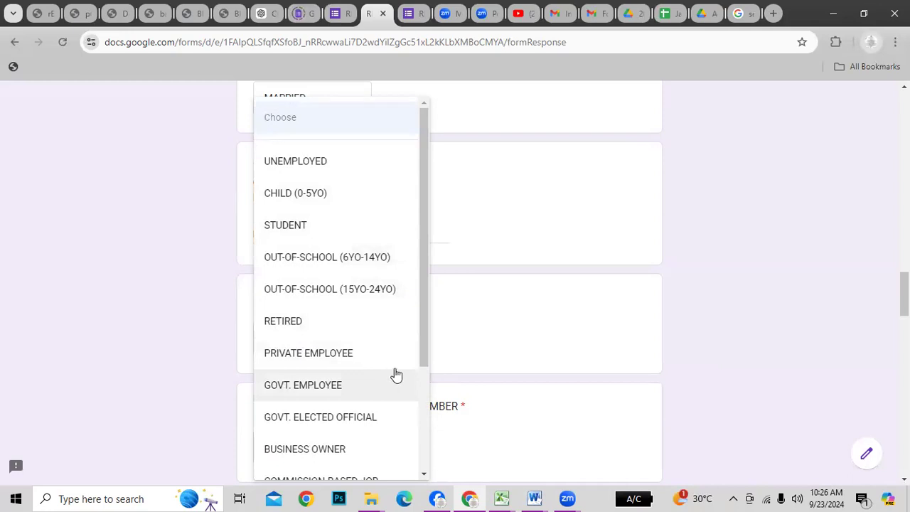
{"action": "scroll", "coordinate": [399, 372], "scroll_direction": "down", "scroll_amount": 2}
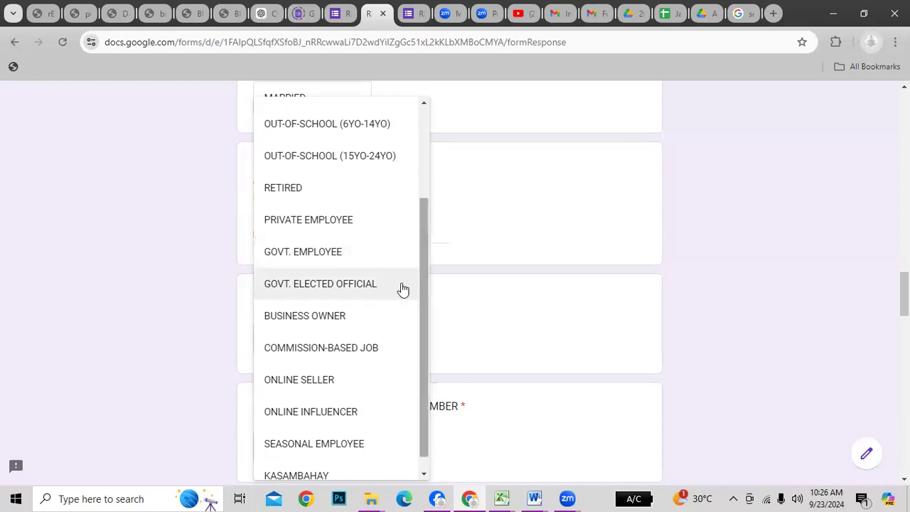
Scroll the occupation list and pick BUSINESS OWNER
{"action": "scroll", "coordinate": [427, 284], "scroll_direction": "down", "scroll_amount": 1}
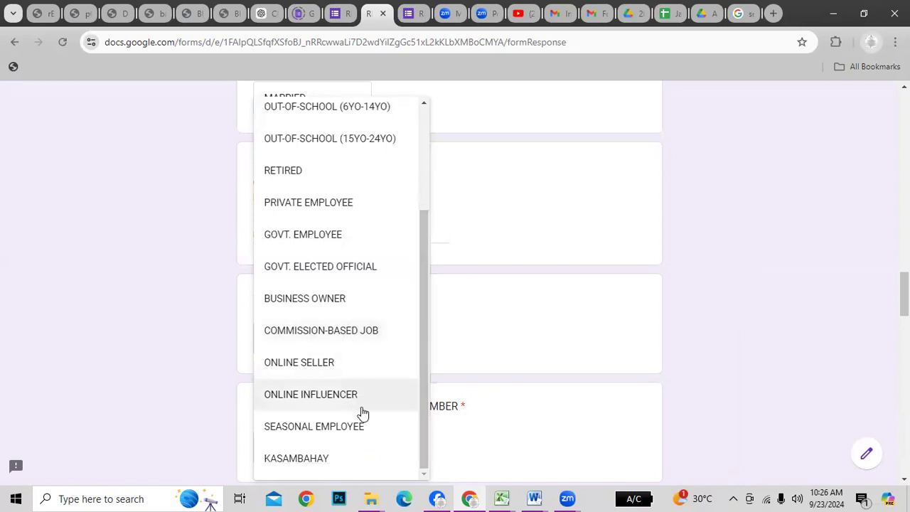
{"action": "scroll", "coordinate": [368, 387], "scroll_direction": "down", "scroll_amount": 2}
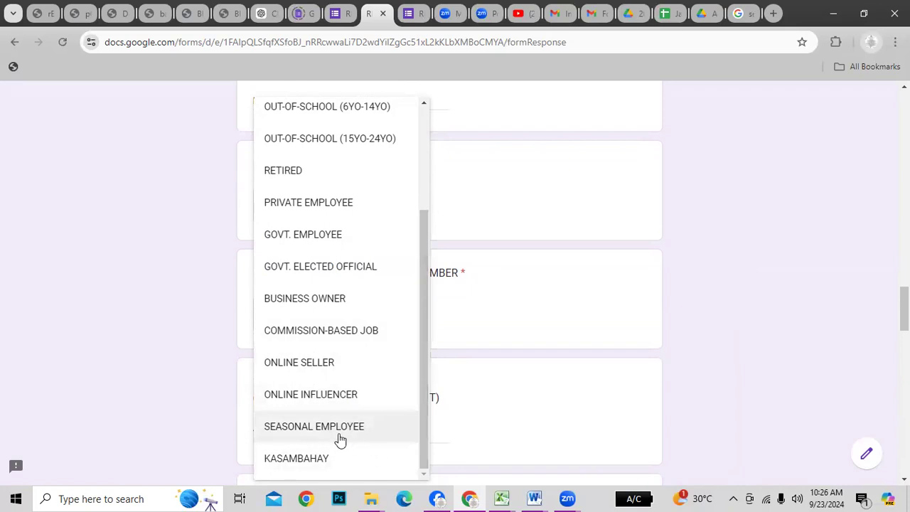
{"action": "scroll", "coordinate": [358, 450], "scroll_direction": "down", "scroll_amount": 1}
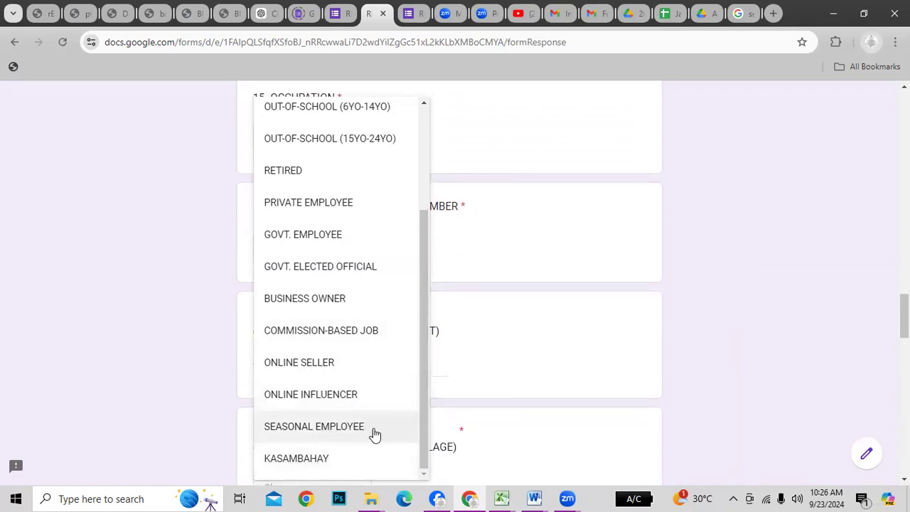
{"action": "scroll", "coordinate": [525, 366], "scroll_direction": "up", "scroll_amount": 1}
{"action": "scroll", "coordinate": [524, 366], "scroll_direction": "up", "scroll_amount": 6}
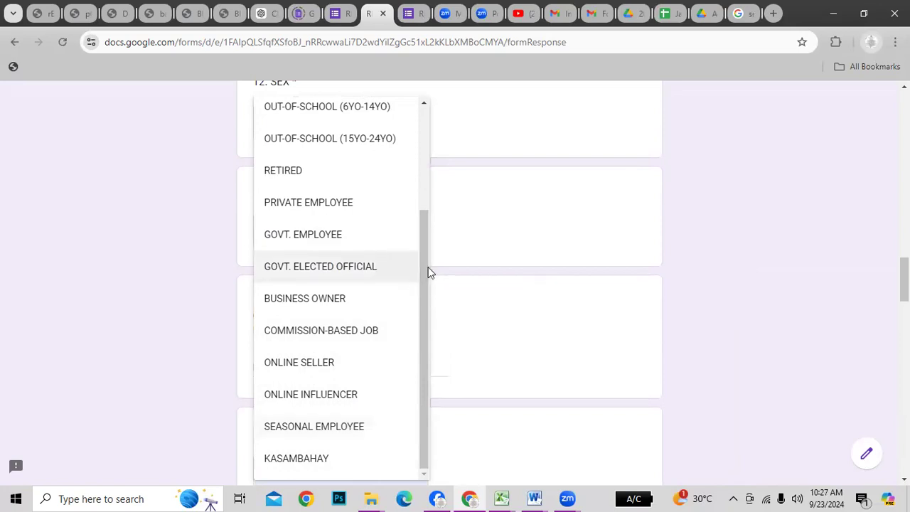
{"action": "left_click_drag", "start_coordinate": [429, 272], "coordinate": [428, 158]}
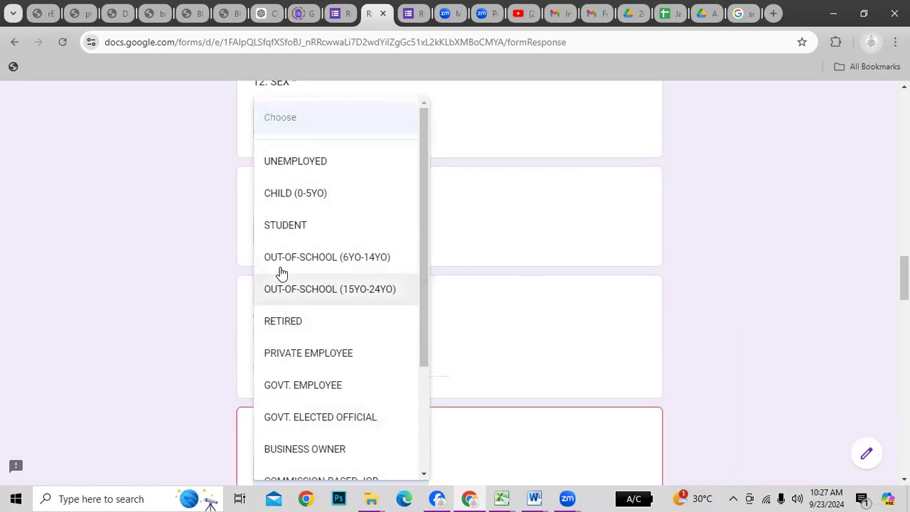
{"action": "left_click", "coordinate": [336, 450]}
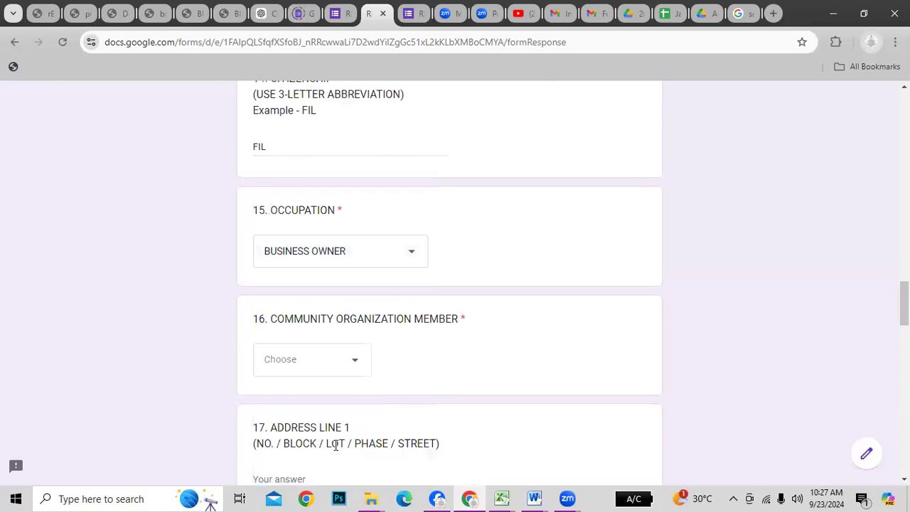
Open the choices for question 16, Community Organization Member
{"action": "scroll", "coordinate": [430, 369], "scroll_direction": "down", "scroll_amount": 2}
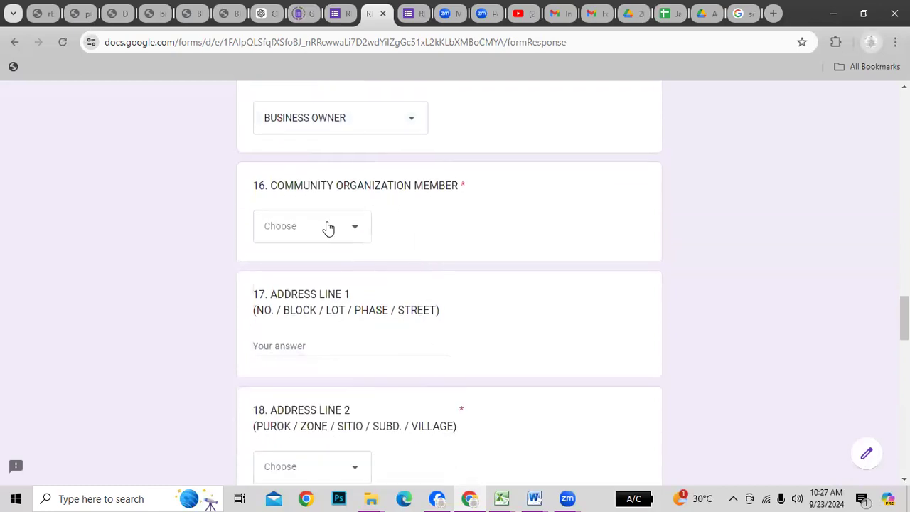
{"action": "left_click", "coordinate": [359, 232]}
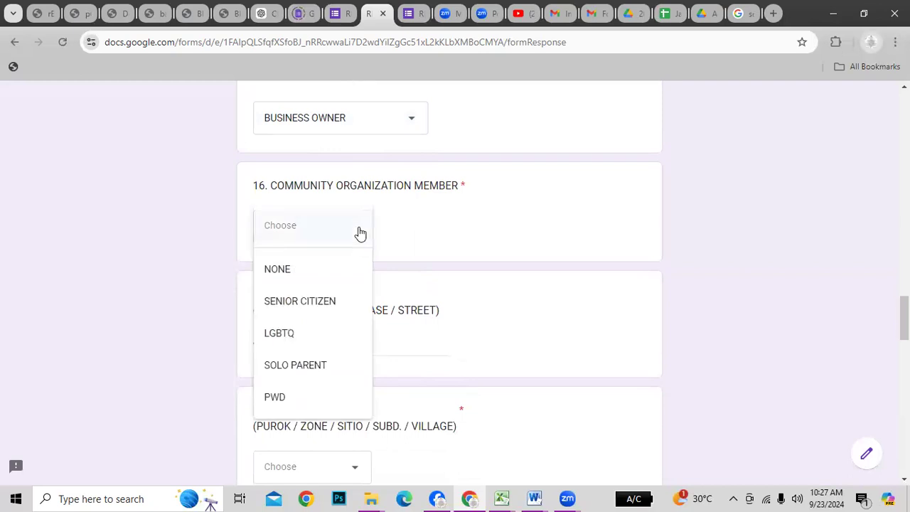
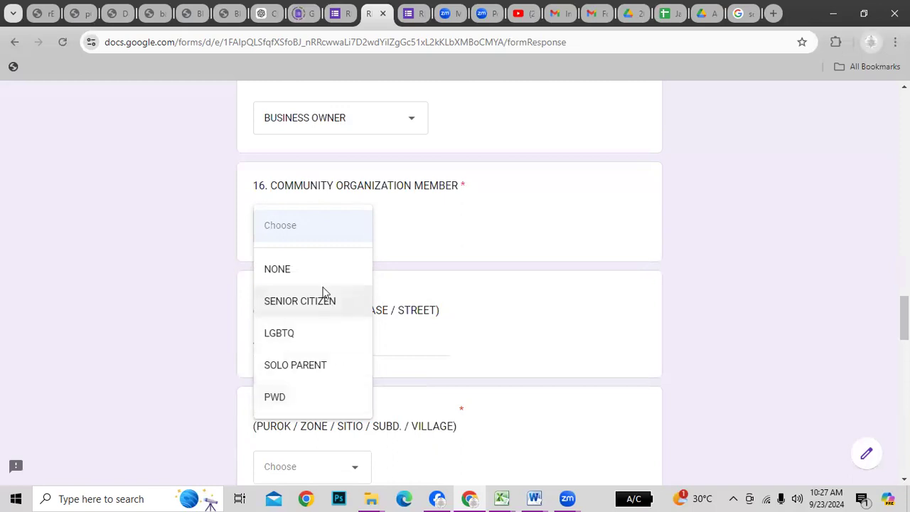
Answer NONE for question 16, Community Organization Member
{"action": "left_click", "coordinate": [674, 317]}
{"action": "left_click", "coordinate": [327, 230]}
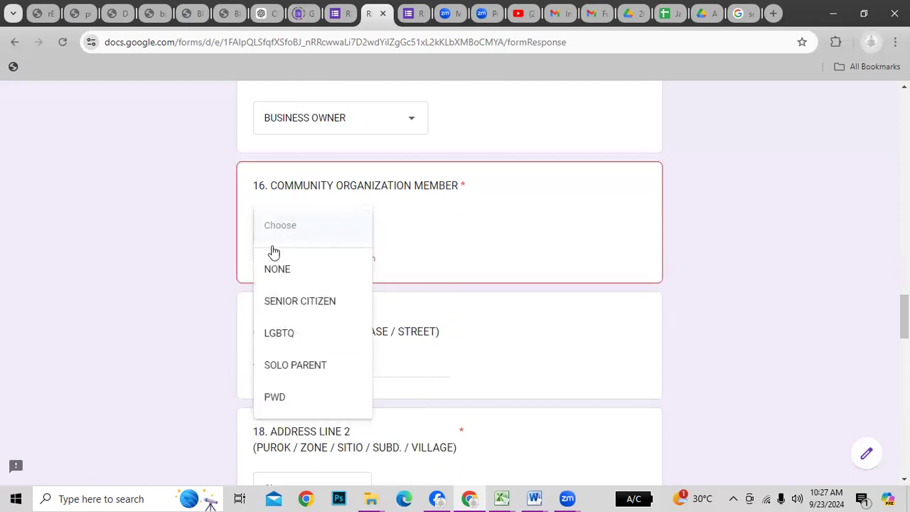
{"action": "left_click", "coordinate": [271, 271]}
{"action": "scroll", "coordinate": [636, 393], "scroll_direction": "down", "scroll_amount": 1}
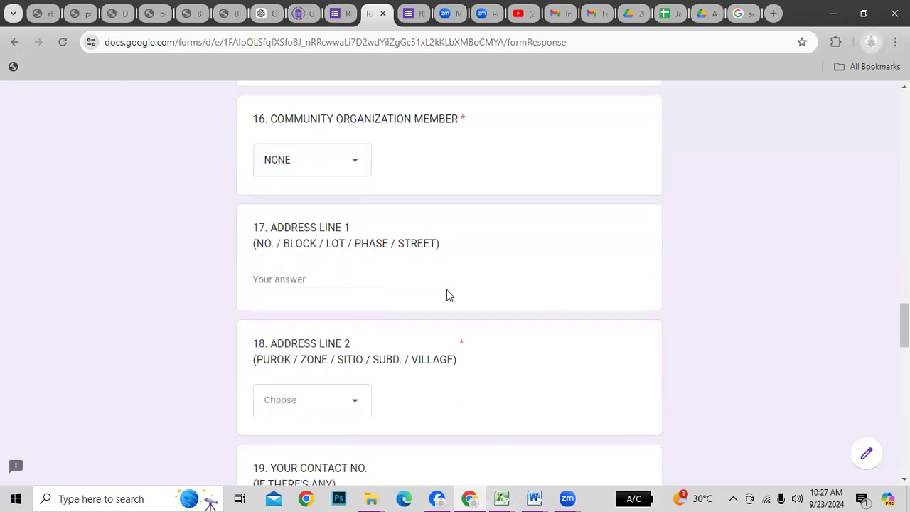
Enter the street number in Address Line 1 and choose PUROK 3 for Address Line 2
{"action": "left_click", "coordinate": [312, 276]}
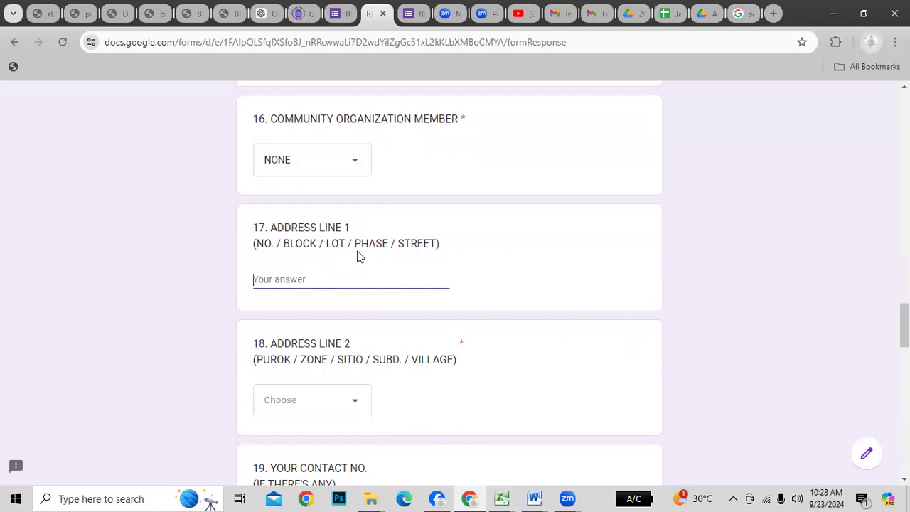
{"action": "type", "text": "NO. 360"}
{"action": "key", "text": "Tab"}
{"action": "scroll", "coordinate": [348, 379], "scroll_direction": "down", "scroll_amount": 1}
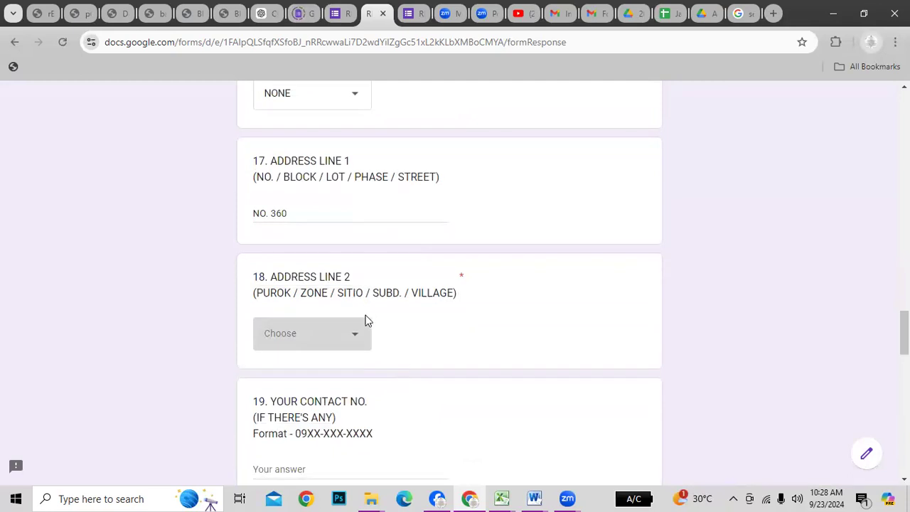
{"action": "left_click", "coordinate": [355, 338]}
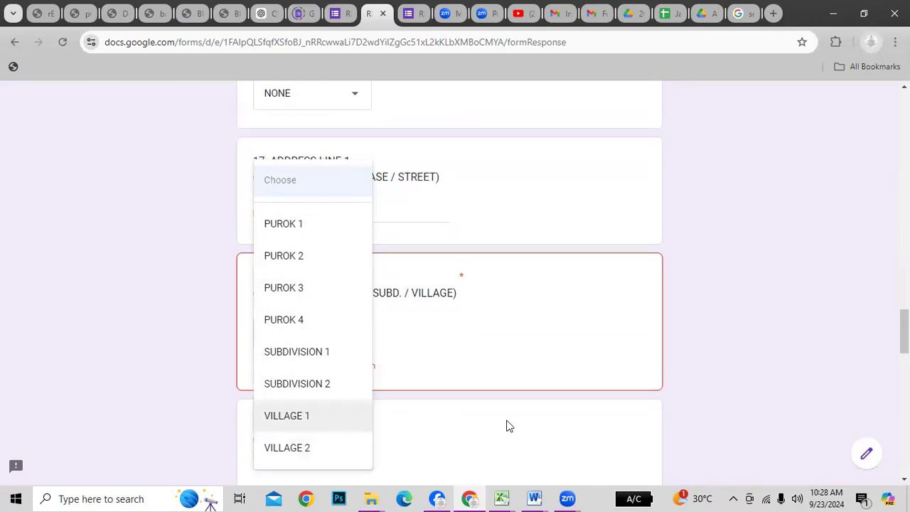
{"action": "left_click", "coordinate": [285, 291]}
{"action": "scroll", "coordinate": [403, 341], "scroll_direction": "down", "scroll_amount": 2}
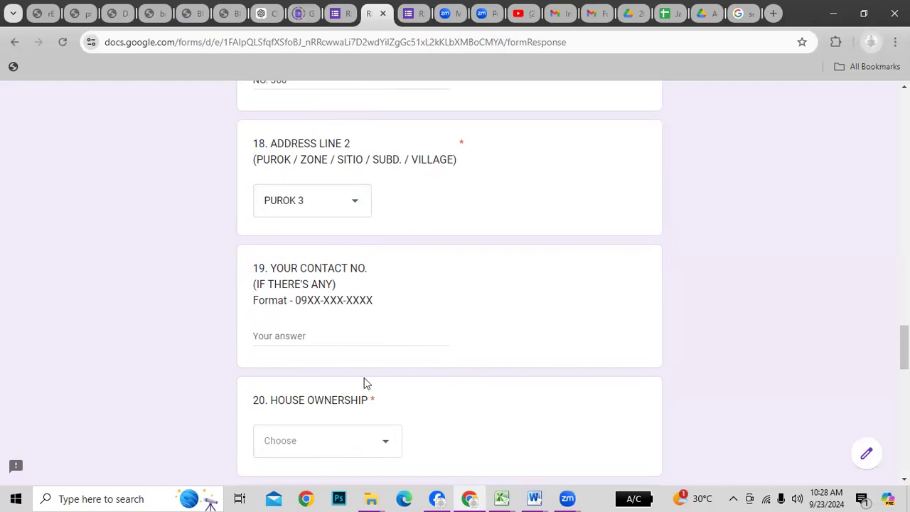
Enter the resident's contact phone number in question 19
{"action": "left_click", "coordinate": [304, 335]}
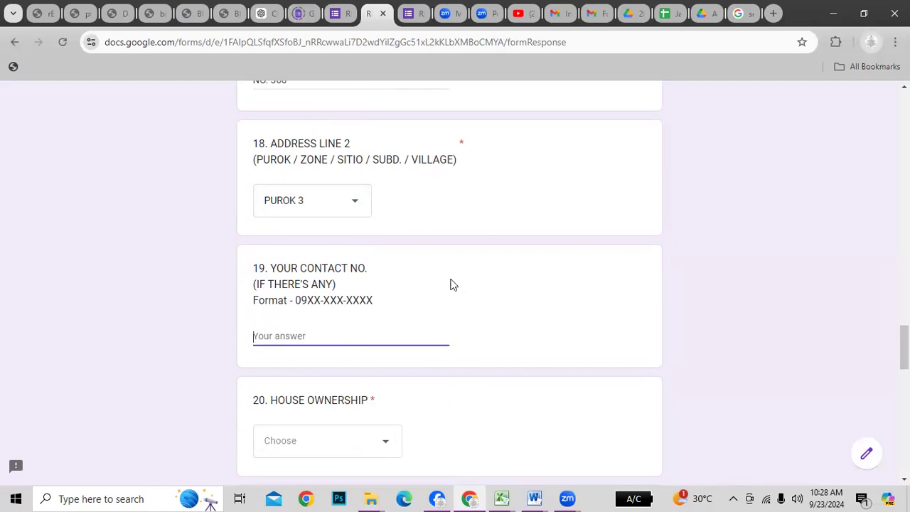
{"action": "type", "text": "0917-999-9999"}
{"action": "scroll", "coordinate": [285, 391], "scroll_direction": "down", "scroll_amount": 2}
Choose OWNER for question 20, House Ownership
{"action": "left_click", "coordinate": [330, 307]}
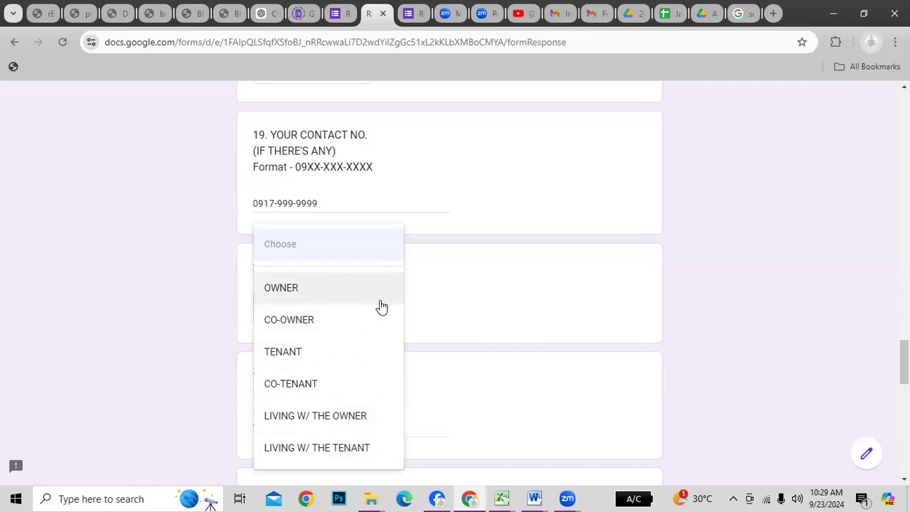
{"action": "left_click", "coordinate": [341, 301]}
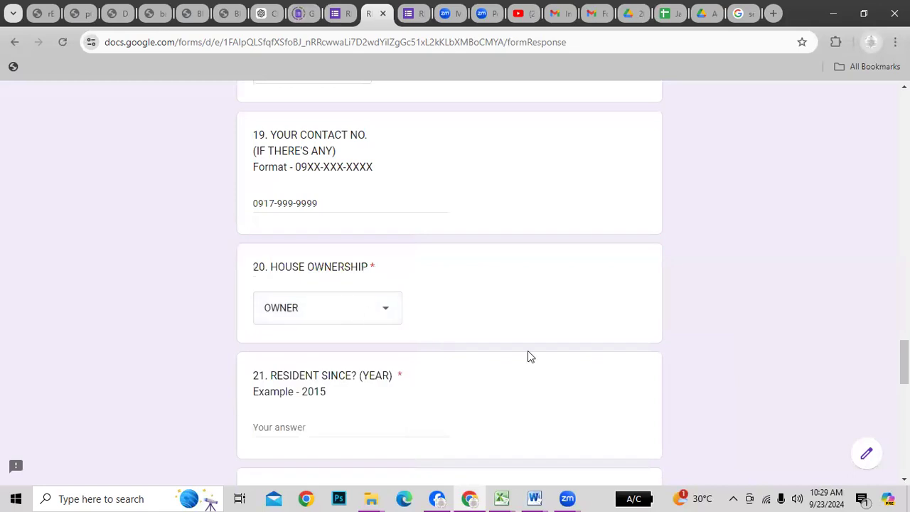
{"action": "scroll", "coordinate": [527, 356], "scroll_direction": "down", "scroll_amount": 2}
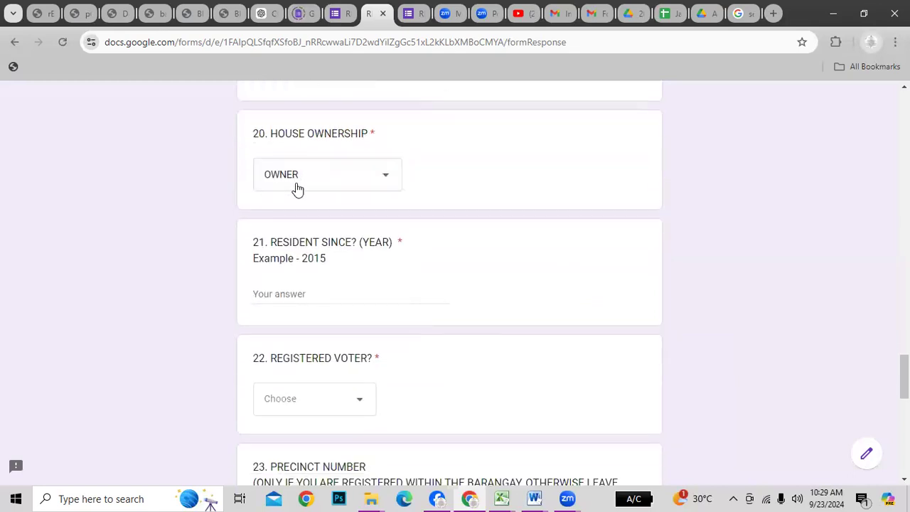
{"action": "left_click", "coordinate": [354, 186]}
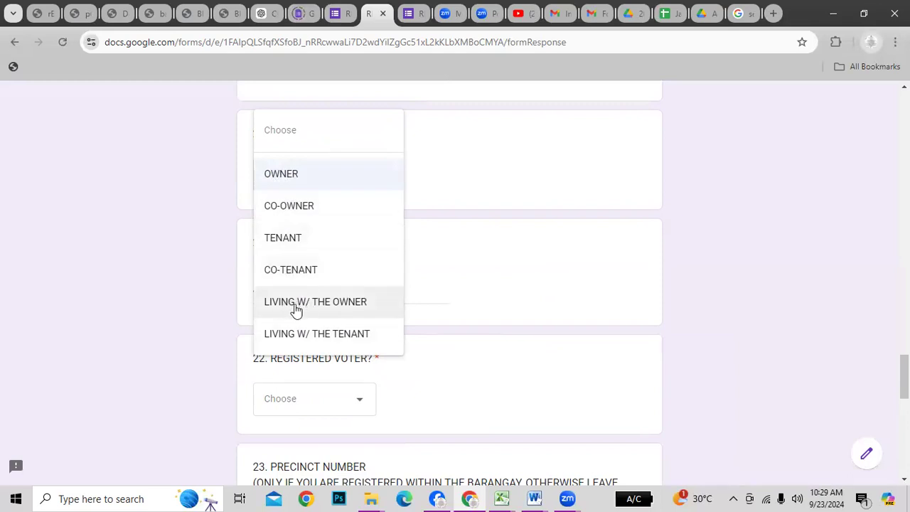
{"action": "left_click", "coordinate": [551, 269]}
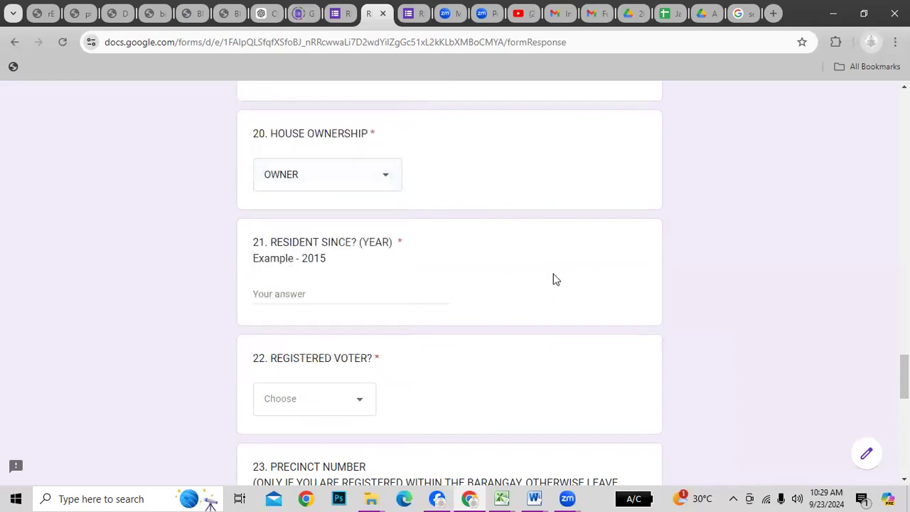
Enter 2010 as the Resident Since year
{"action": "left_click", "coordinate": [315, 295]}
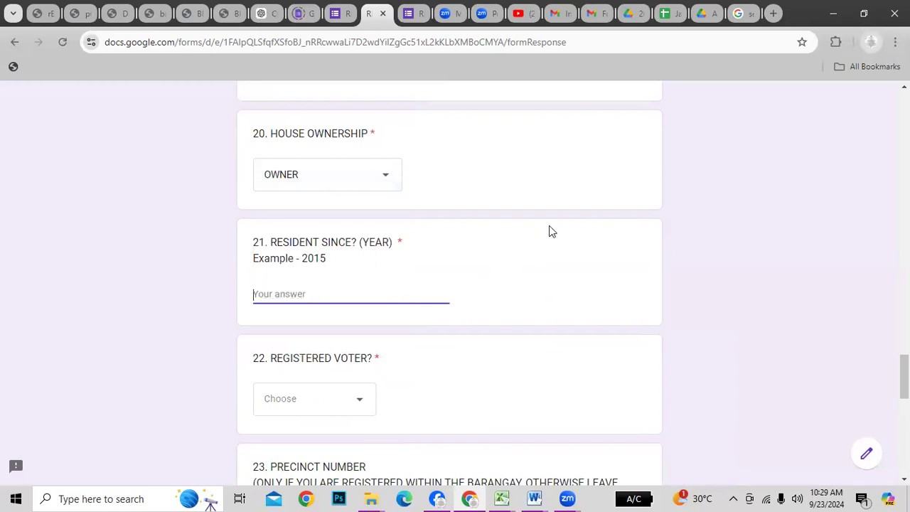
{"action": "type", "text": "2010"}
{"action": "key", "text": "Tab"}
{"action": "scroll", "coordinate": [512, 342], "scroll_direction": "down", "scroll_amount": 2}
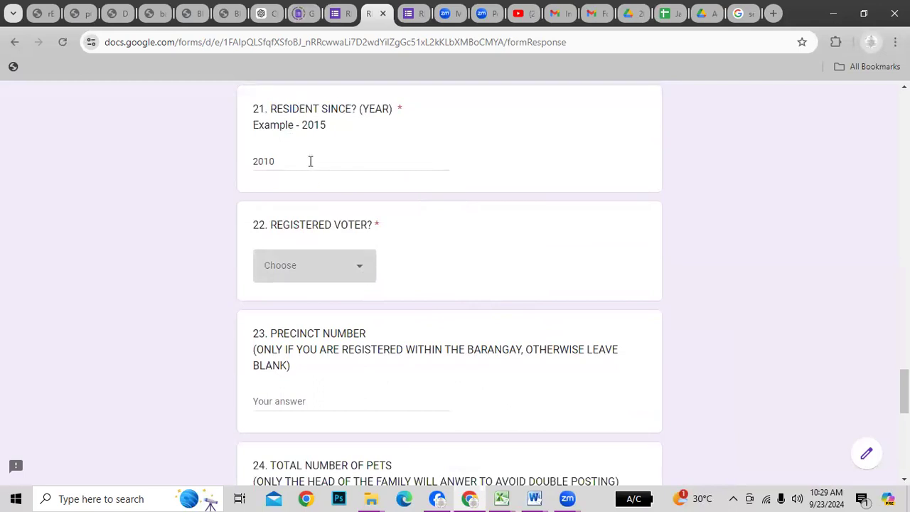
Keep 2010 as the Resident Since year after briefly trying 1980
{"action": "left_click_drag", "start_coordinate": [277, 157], "coordinate": [238, 156]}
{"action": "type", "text": "1980"}
{"action": "key", "text": "Tab"}
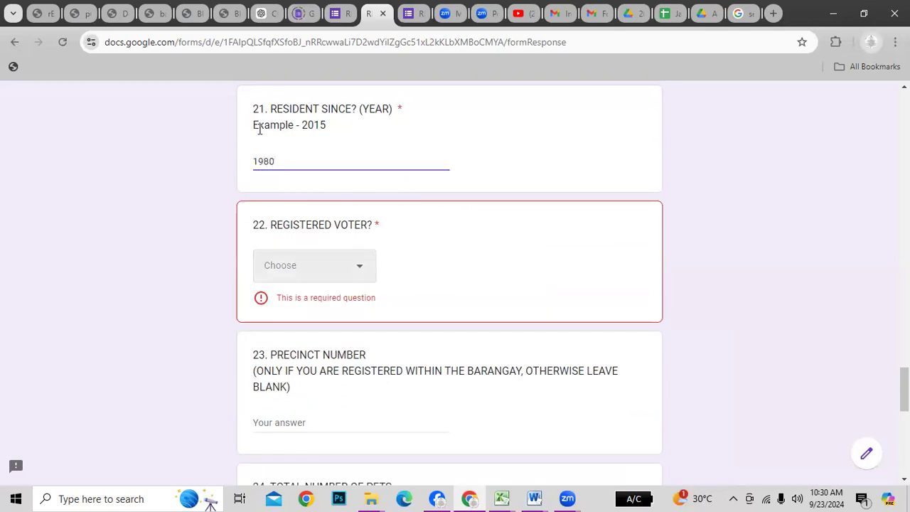
{"action": "left_click_drag", "start_coordinate": [304, 169], "coordinate": [215, 159]}
{"action": "type", "text": "2010"}
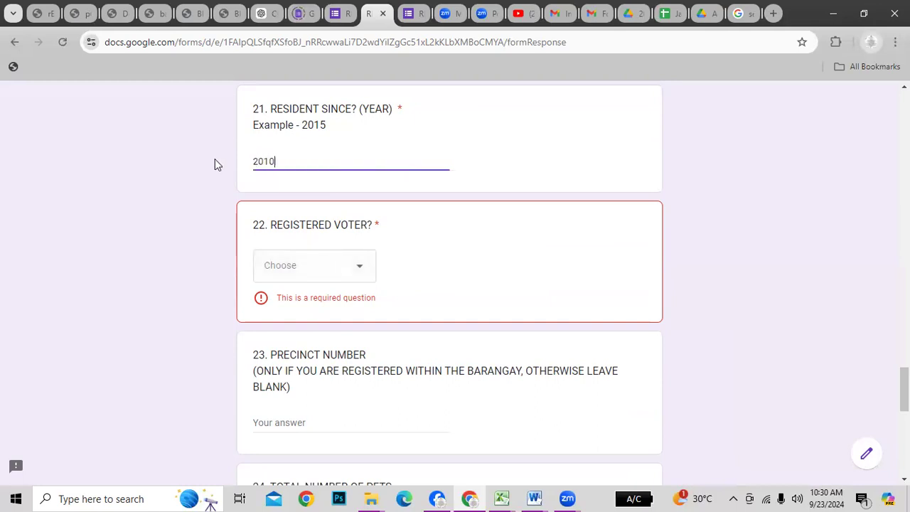
Answer YES - WITHIN for question 22, Registered Voter
{"action": "left_click", "coordinate": [351, 269]}
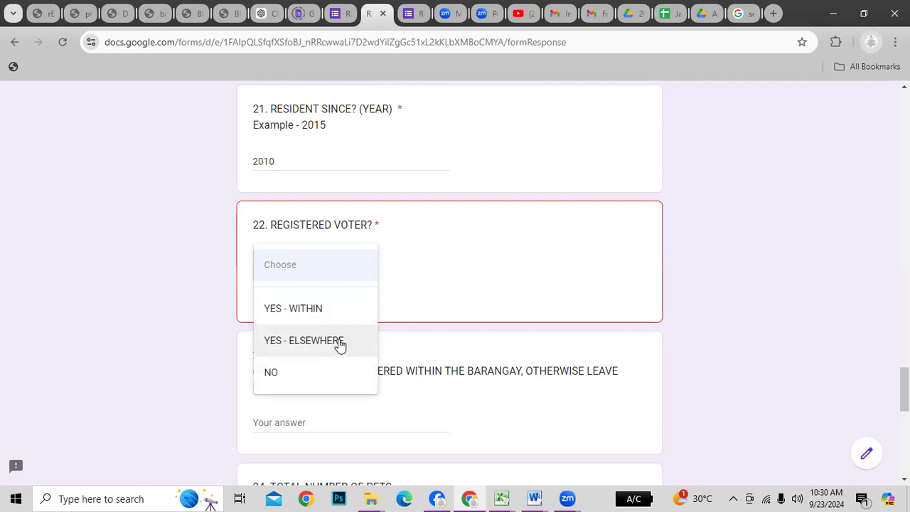
{"action": "left_click", "coordinate": [303, 317]}
{"action": "left_click", "coordinate": [366, 271]}
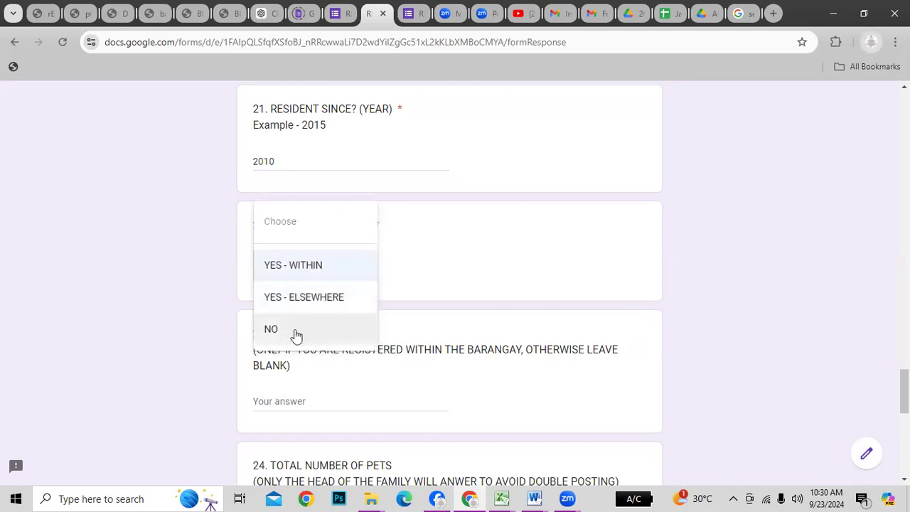
{"action": "left_click", "coordinate": [315, 268]}
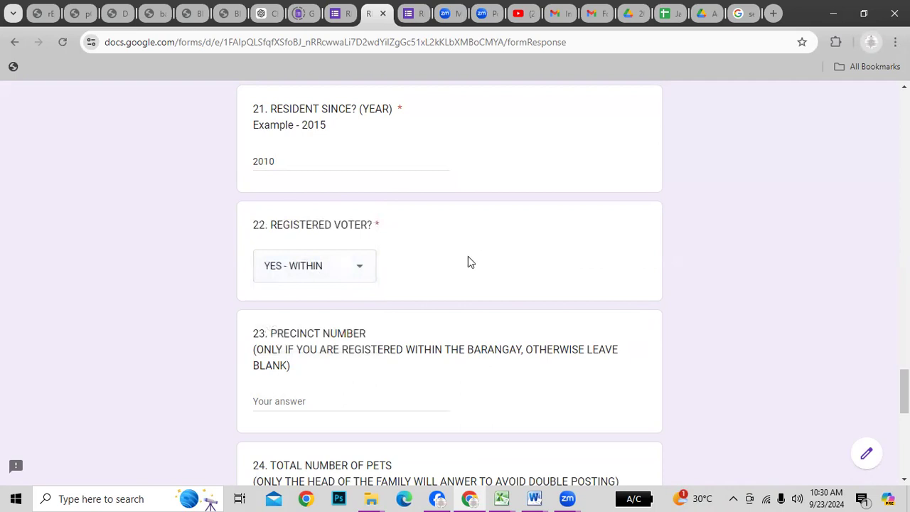
{"action": "scroll", "coordinate": [477, 277], "scroll_direction": "down", "scroll_amount": 2}
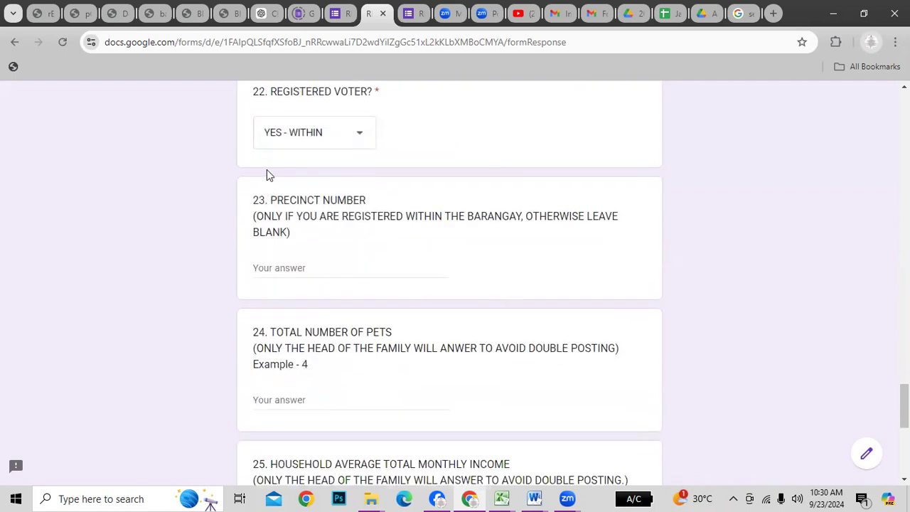
Enter 0034B as the Precinct Number
{"action": "left_click", "coordinate": [305, 267]}
{"action": "type", "text": "00"}
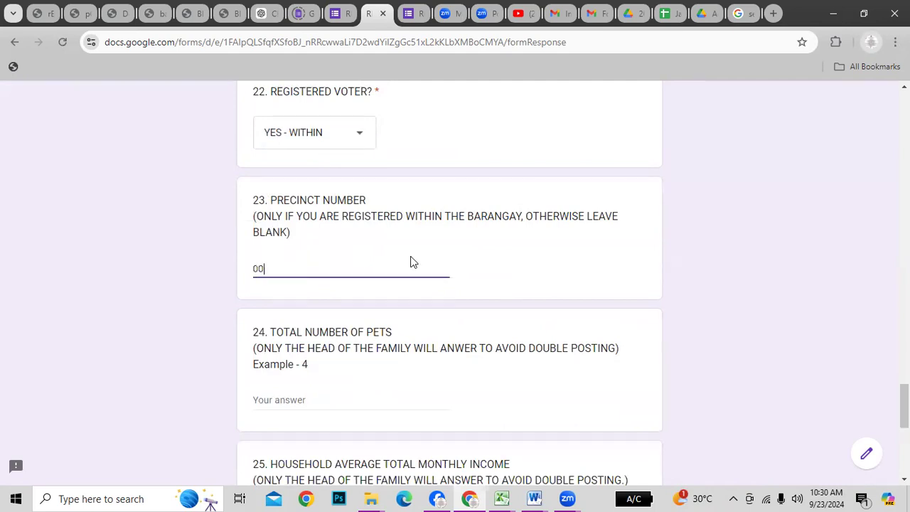
{"action": "type", "text": "3AA"}
{"action": "type", "text": "B"}
{"action": "type", "text": "4"}
{"action": "left_click", "coordinate": [331, 268]}
{"action": "scroll", "coordinate": [463, 325], "scroll_direction": "down", "scroll_amount": 1}
{"action": "left_click", "coordinate": [306, 335]}
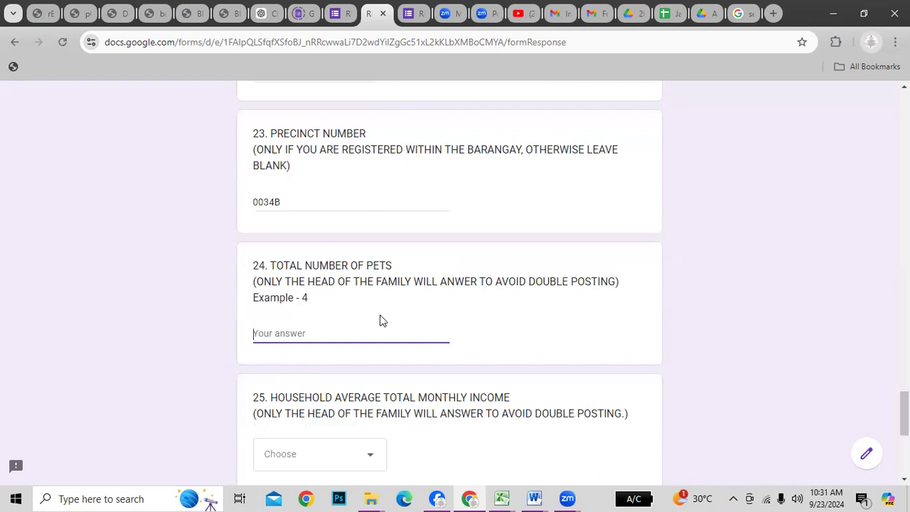
Enter 4 for Total Number of Pets
{"action": "type", "text": "4"}
{"action": "key", "text": "Tab"}
{"action": "scroll", "coordinate": [395, 356], "scroll_direction": "down", "scroll_amount": 3}
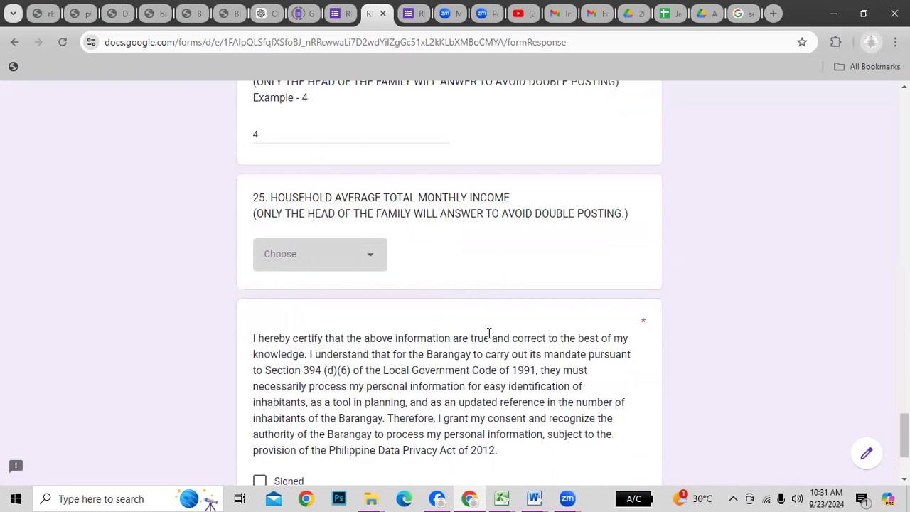
Select 145,001 TO 241,000 as the household average monthly income
{"action": "left_click", "coordinate": [368, 261]}
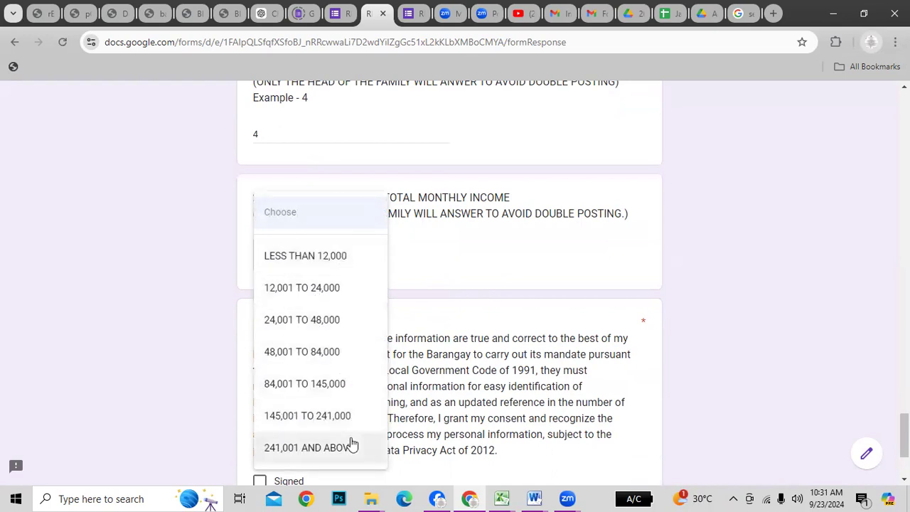
{"action": "scroll", "coordinate": [349, 438], "scroll_direction": "down", "scroll_amount": 2}
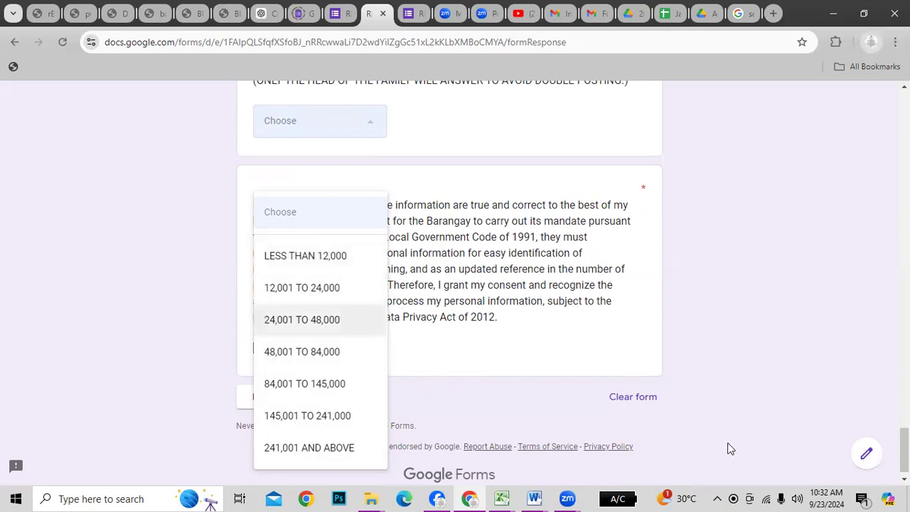
{"action": "left_click", "coordinate": [735, 352]}
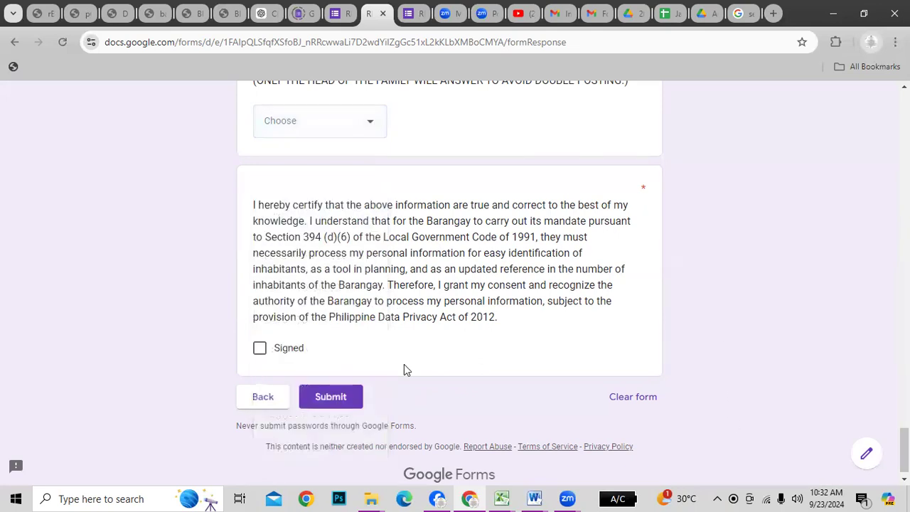
{"action": "scroll", "coordinate": [498, 338], "scroll_direction": "up", "scroll_amount": 2}
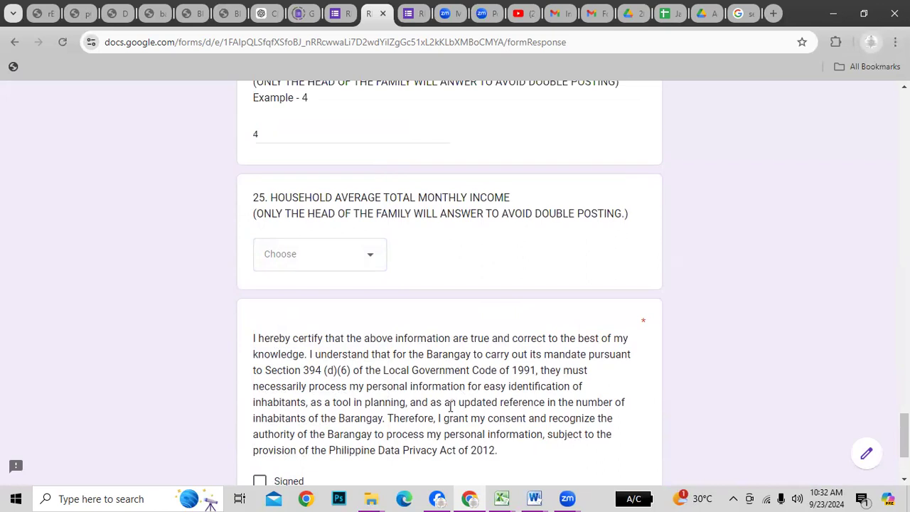
{"action": "left_click", "coordinate": [370, 258]}
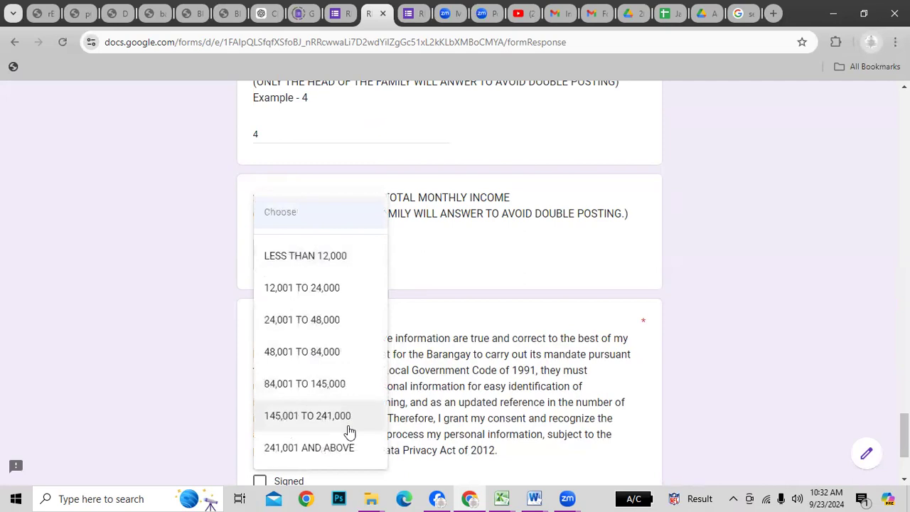
{"action": "scroll", "coordinate": [335, 425], "scroll_direction": "down", "scroll_amount": 2}
{"action": "left_click", "coordinate": [290, 418]}
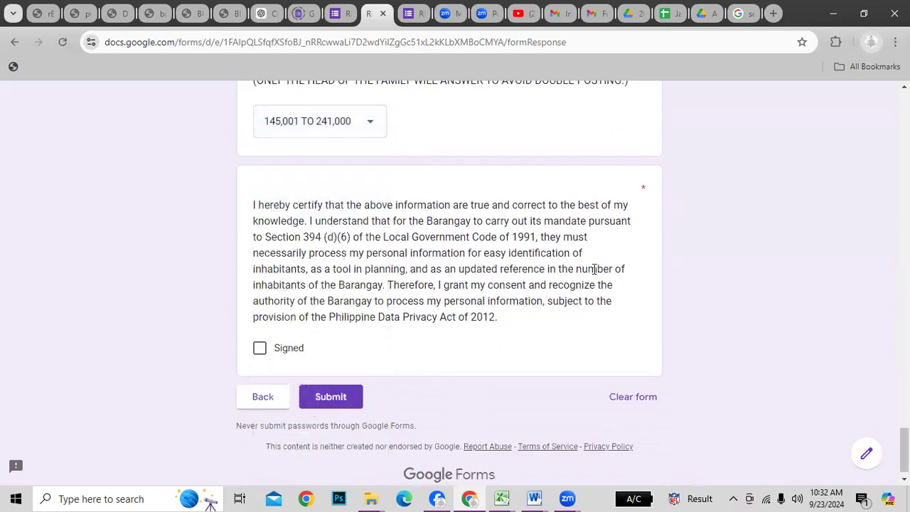
Read through the consent statement, tick Signed, and submit the form response
{"action": "left_click_drag", "start_coordinate": [255, 205], "coordinate": [614, 213]}
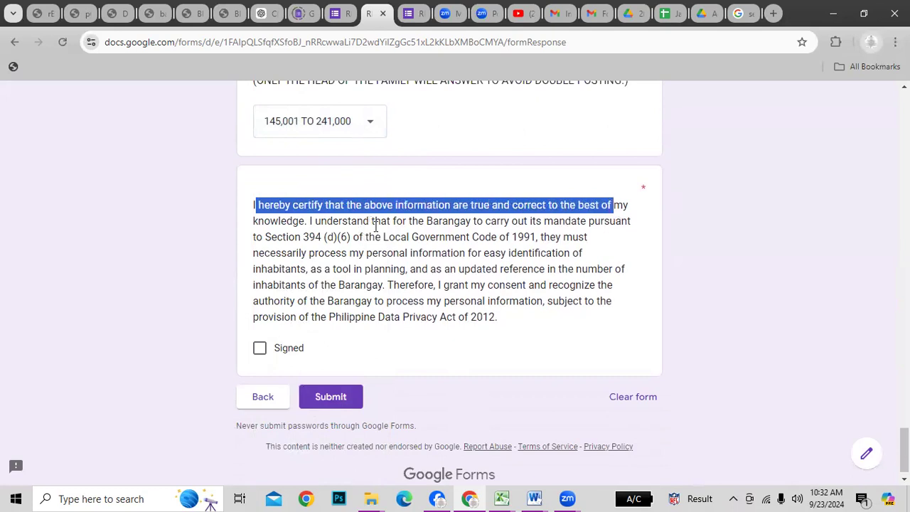
{"action": "left_click_drag", "start_coordinate": [442, 221], "coordinate": [580, 222]}
{"action": "left_click_drag", "start_coordinate": [616, 236], "coordinate": [622, 223]}
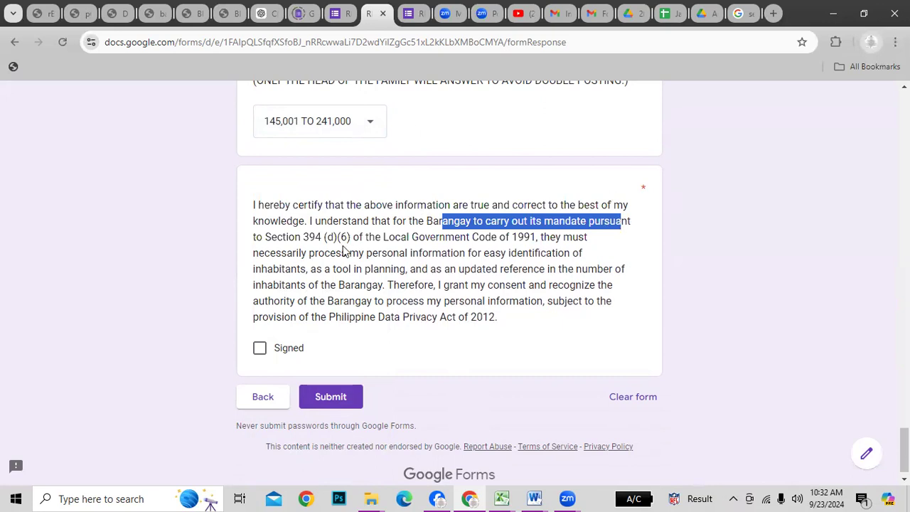
{"action": "left_click_drag", "start_coordinate": [307, 253], "coordinate": [587, 260]}
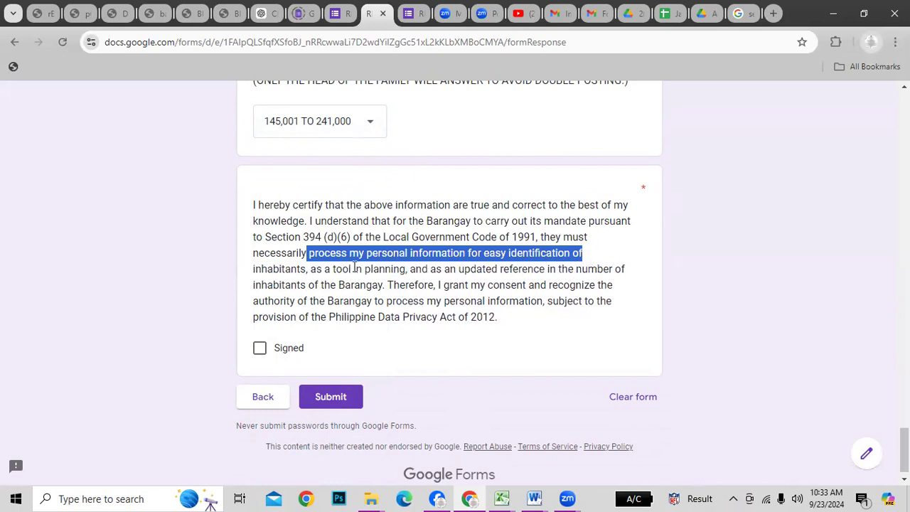
{"action": "left_click_drag", "start_coordinate": [355, 268], "coordinate": [419, 269]}
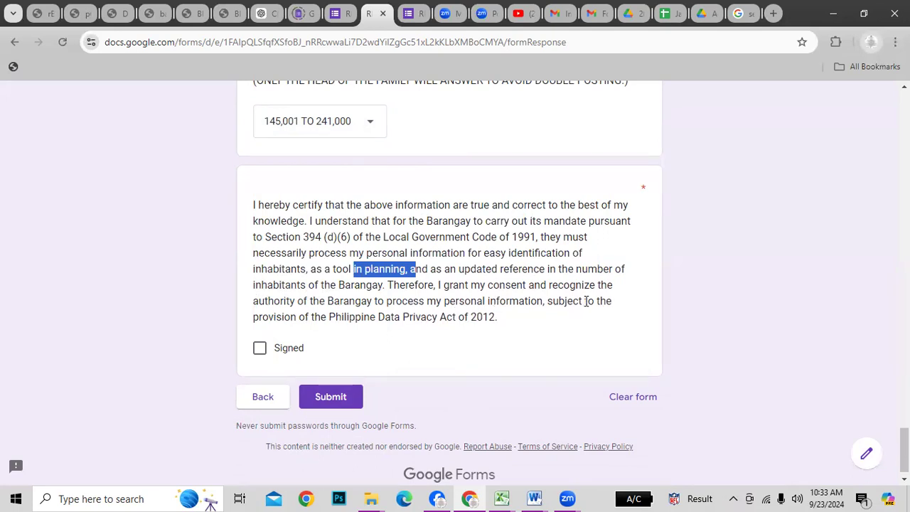
{"action": "left_click_drag", "start_coordinate": [298, 301], "coordinate": [612, 301]}
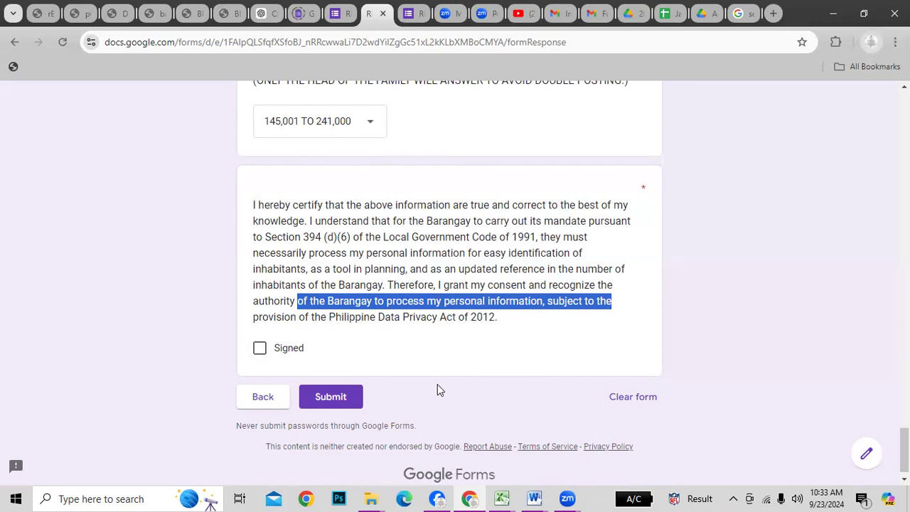
{"action": "left_click", "coordinate": [259, 347]}
{"action": "left_click", "coordinate": [331, 396]}
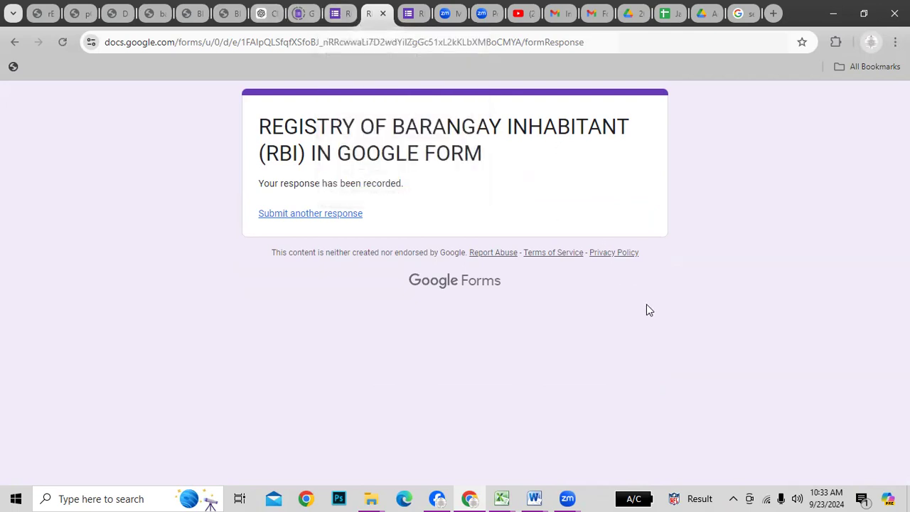
Go to the form editor's Responses tab and open the linked responses spreadsheet
{"action": "left_click", "coordinate": [328, 216]}
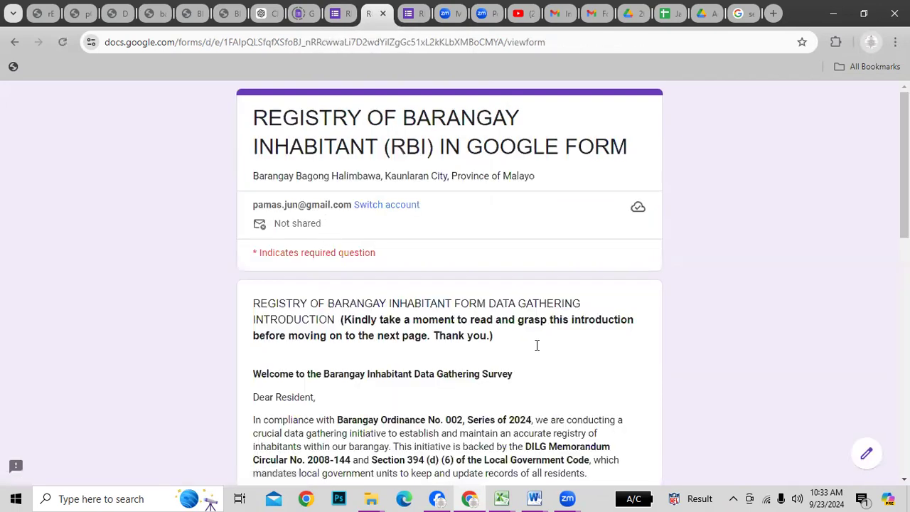
{"action": "scroll", "coordinate": [540, 364], "scroll_direction": "down", "scroll_amount": 9}
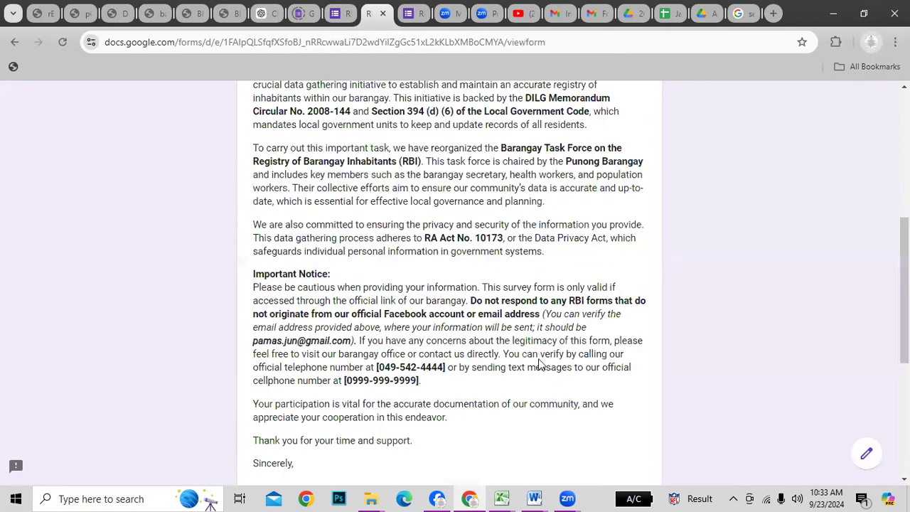
{"action": "scroll", "coordinate": [459, 285], "scroll_direction": "up", "scroll_amount": 6}
{"action": "key", "text": "ctrl+shift+Tab"}
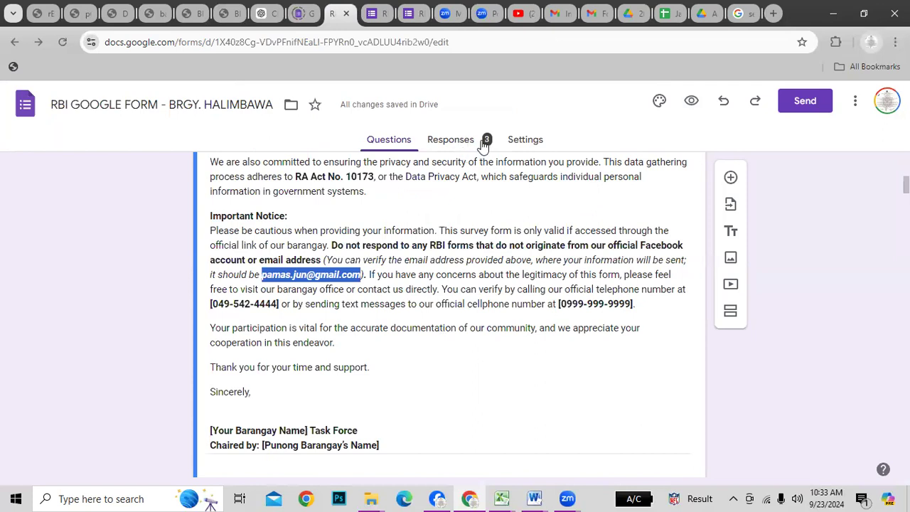
{"action": "left_click", "coordinate": [458, 142]}
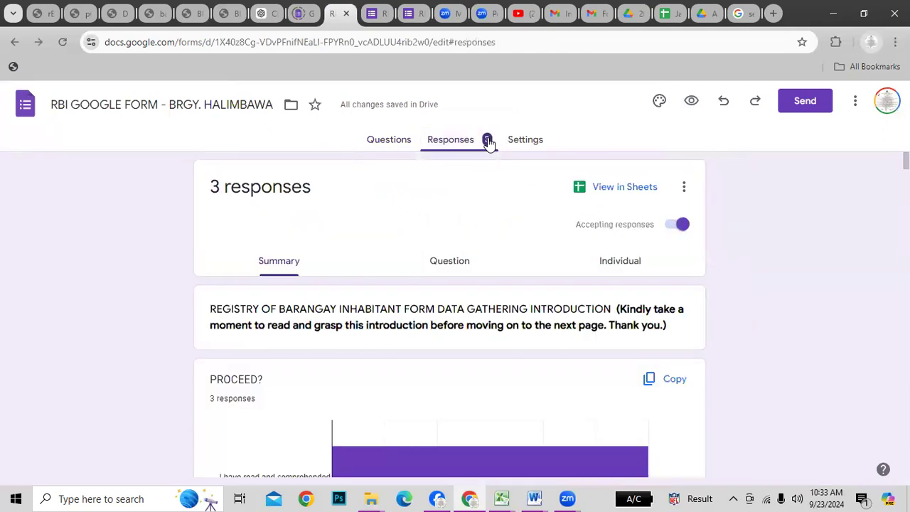
{"action": "left_click", "coordinate": [632, 189]}
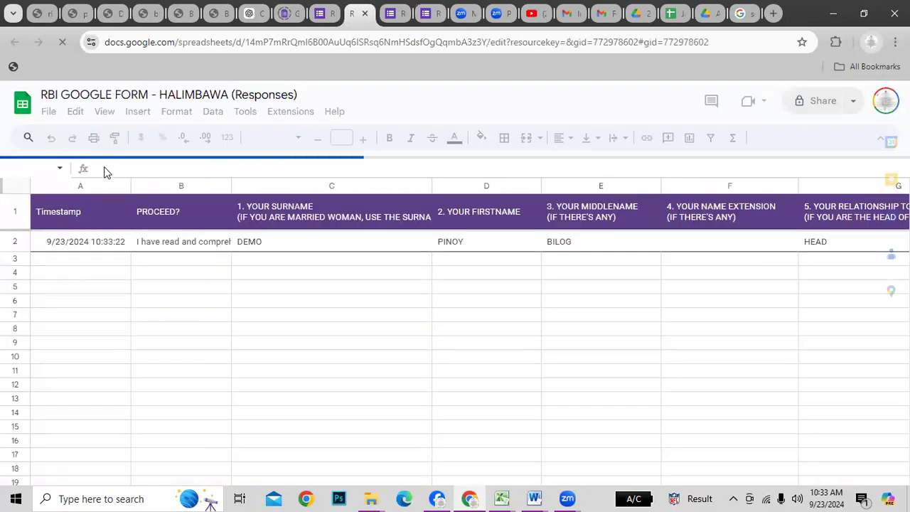
Review the submitted answers along row 2 of the responses sheet
{"action": "left_click", "coordinate": [419, 348]}
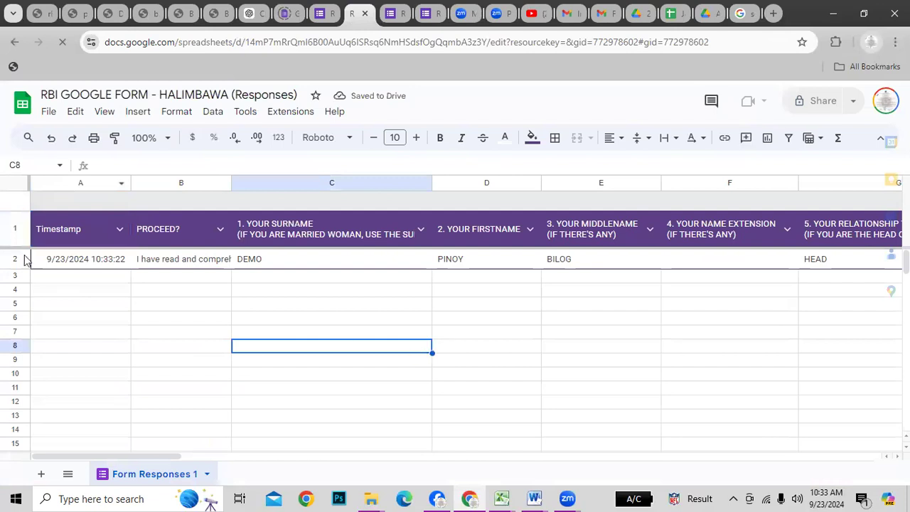
{"action": "left_click", "coordinate": [15, 260]}
{"action": "left_click", "coordinate": [262, 300]}
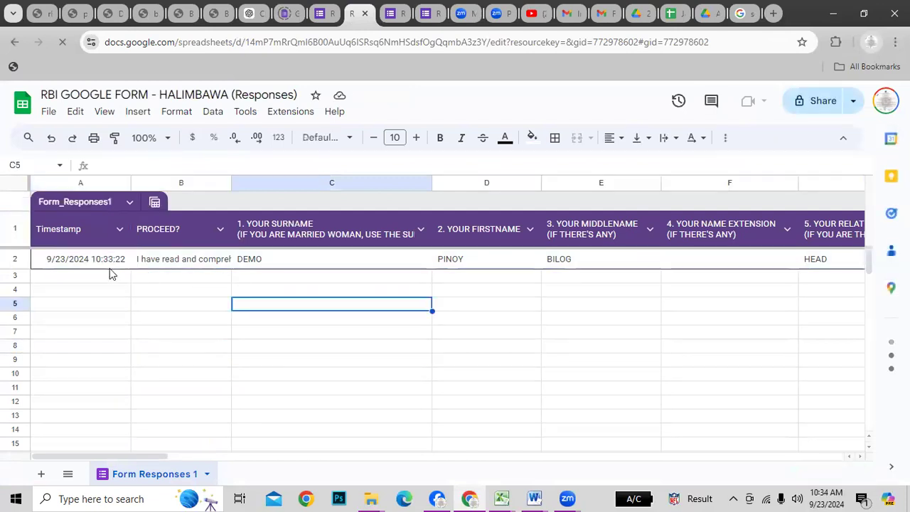
{"action": "left_click", "coordinate": [100, 259]}
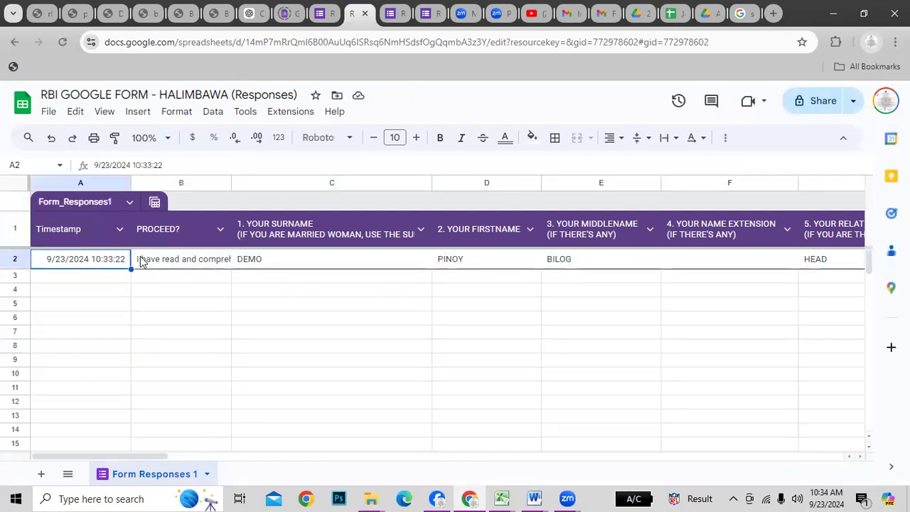
{"action": "key", "text": "Right"}
{"action": "key", "text": "Right"}
{"action": "key", "text": "Right"}
{"action": "key", "text": "Right"}
{"action": "key", "text": "Right"}
{"action": "key", "text": "Right"}
{"action": "key", "text": "Right"}
{"action": "key", "text": "Right"}
{"action": "key", "text": "Right"}
{"action": "key", "text": "Right"}
{"action": "key", "text": "Right"}
{"action": "key", "text": "Right"}
{"action": "key", "text": "Right"}
{"action": "key", "text": "Right"}
{"action": "key", "text": "Right"}
{"action": "key", "text": "Right"}
{"action": "key", "text": "Right"}
{"action": "key", "text": "Right"}
{"action": "key", "text": "Right"}
{"action": "key", "text": "Right"}
{"action": "key", "text": "Right"}
{"action": "key", "text": "Right"}
{"action": "key", "text": "Right"}
{"action": "key", "text": "Right"}
{"action": "key", "text": "Right"}
{"action": "key", "text": "Right"}
{"action": "key", "text": "Right"}
{"action": "key", "text": "Right"}
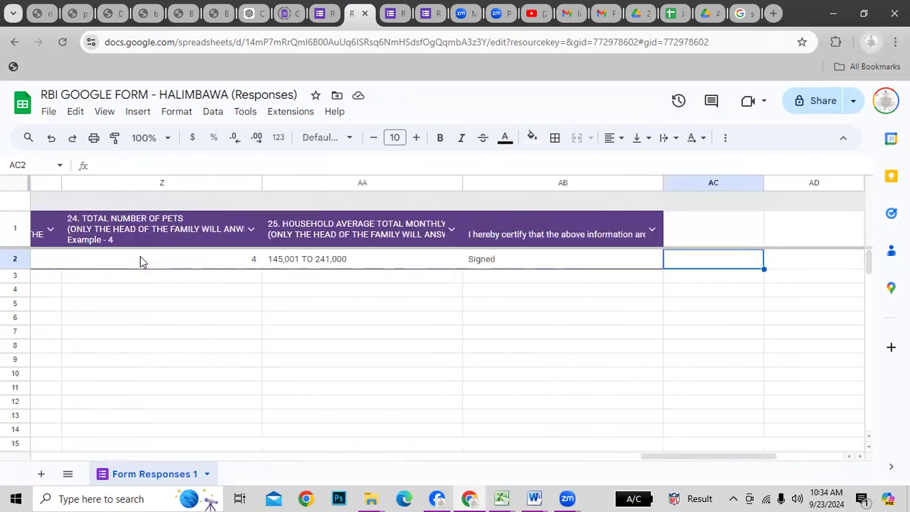
{"action": "key", "text": "Left"}
{"action": "key", "text": "Left"}
{"action": "key", "text": "Left"}
{"action": "key", "text": "Left"}
{"action": "key", "text": "Left"}
{"action": "key", "text": "Left"}
{"action": "key", "text": "Left"}
{"action": "key", "text": "Left"}
{"action": "key", "text": "Left"}
{"action": "key", "text": "Left"}
{"action": "key", "text": "Left"}
{"action": "key", "text": "Left"}
{"action": "key", "text": "Left"}
{"action": "key", "text": "Left"}
{"action": "key", "text": "Left"}
{"action": "key", "text": "Left"}
{"action": "key", "text": "Left"}
{"action": "key", "text": "Left"}
{"action": "key", "text": "Left"}
{"action": "key", "text": "Left"}
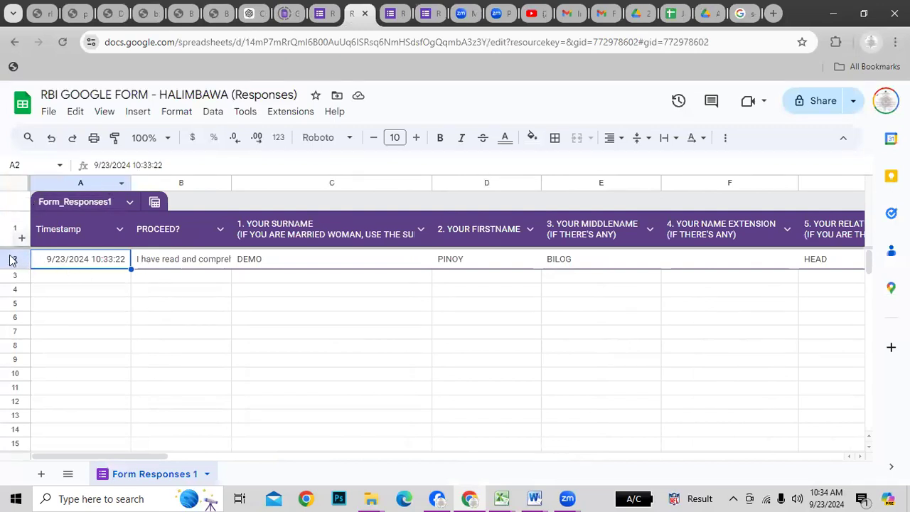
{"action": "left_click", "coordinate": [148, 319]}
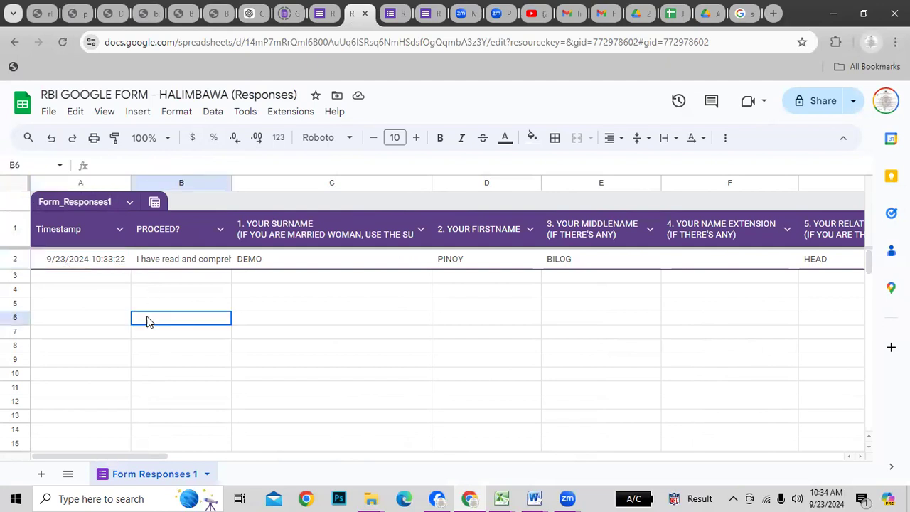
{"action": "left_click", "coordinate": [89, 264]}
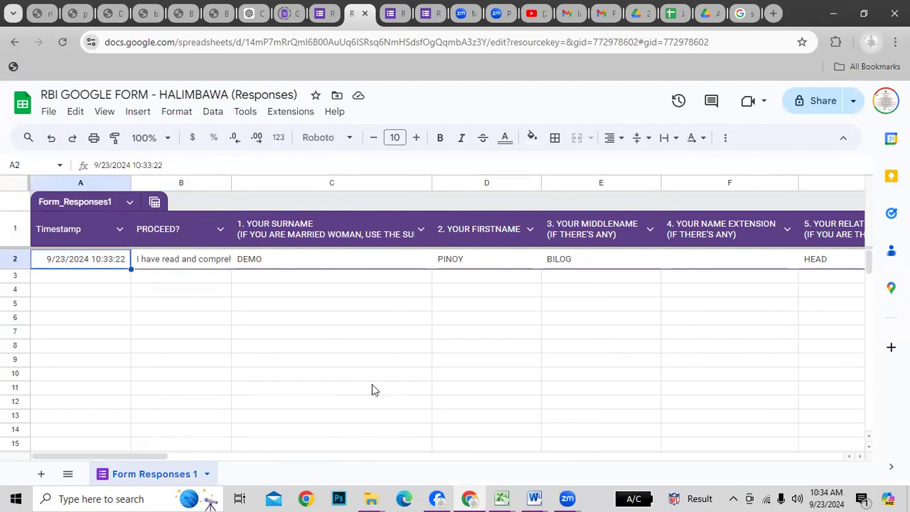
Switch to the RBI BDIS 2024 workbook and check the record on its GOOGLE FORM sheet
{"action": "key", "text": "alt+Tab"}
{"action": "key", "text": "alt+Tab"}
{"action": "key", "text": "alt+Tab"}
{"action": "key", "text": "alt+Tab"}
{"action": "key", "text": "alt+Tab"}
{"action": "key", "text": "alt+Tab"}
{"action": "key", "text": "alt+Tab"}
{"action": "key", "text": "alt+Tab"}
{"action": "key", "text": "alt+Tab"}
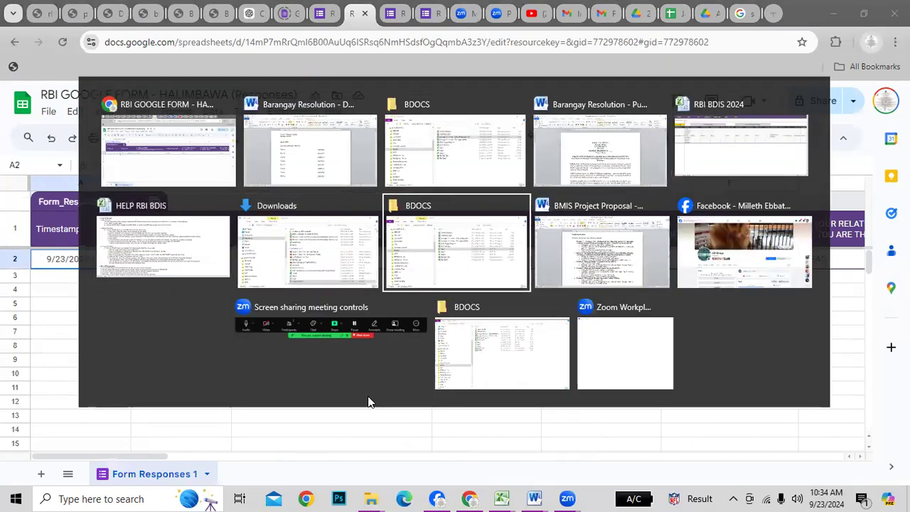
{"action": "key", "text": "alt+Tab"}
{"action": "key", "text": "alt+Tab"}
{"action": "key", "text": "alt+Tab"}
{"action": "key", "text": "alt+Tab"}
{"action": "key", "text": "alt+Tab"}
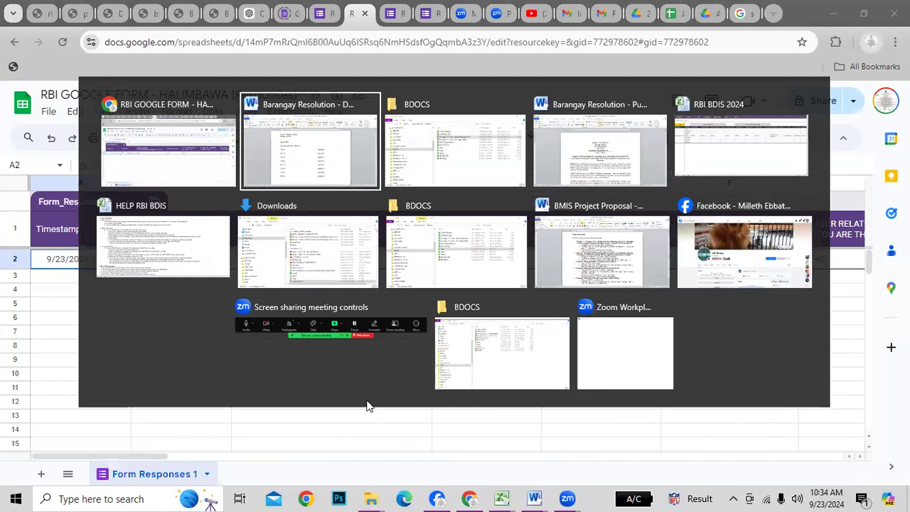
{"action": "key", "text": "alt+Tab"}
{"action": "key", "text": "alt+Tab"}
{"action": "key", "text": "alt+Tab"}
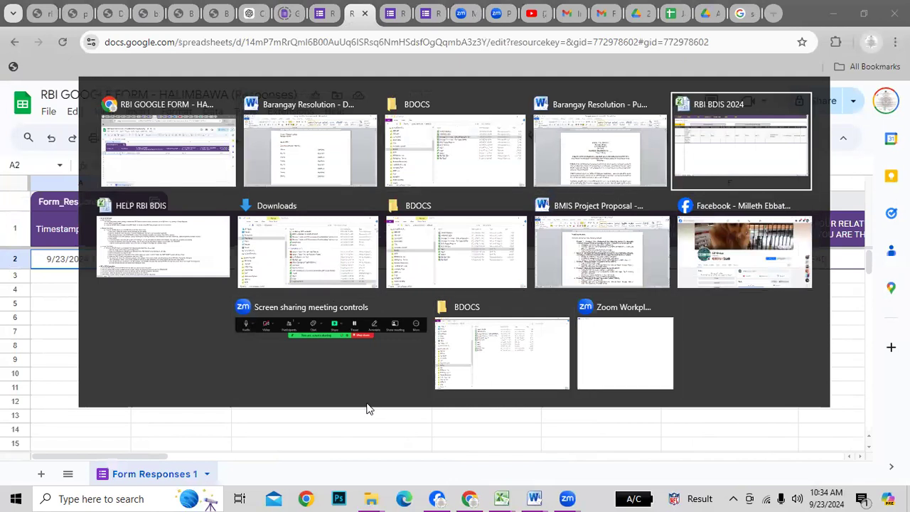
{"action": "left_click", "coordinate": [288, 381]}
{"action": "left_click", "coordinate": [44, 191]}
{"action": "left_click", "coordinate": [105, 186]}
{"action": "left_click", "coordinate": [335, 192]}
{"action": "left_click", "coordinate": [564, 197]}
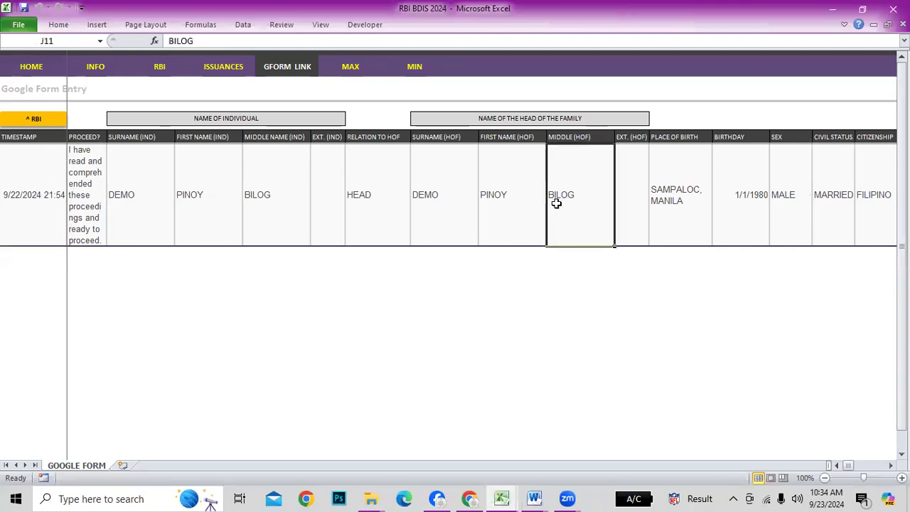
Delete the old demo record's entire row in row 11, then return to the responses sheet
{"action": "left_click", "coordinate": [42, 186]}
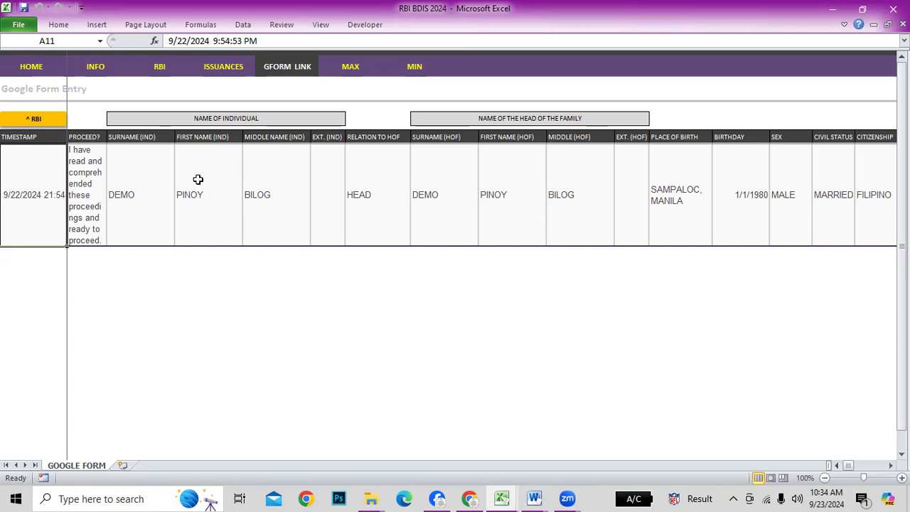
{"action": "key", "text": "ctrl+minus"}
{"action": "key", "text": "r"}
{"action": "key", "text": "Return"}
{"action": "key", "text": "Down"}
{"action": "key", "text": "Down"}
{"action": "key", "text": "Down"}
{"action": "key", "text": "Up"}
{"action": "key", "text": "Up"}
{"action": "key", "text": "Up"}
{"action": "key", "text": "Up"}
{"action": "key", "text": "Down"}
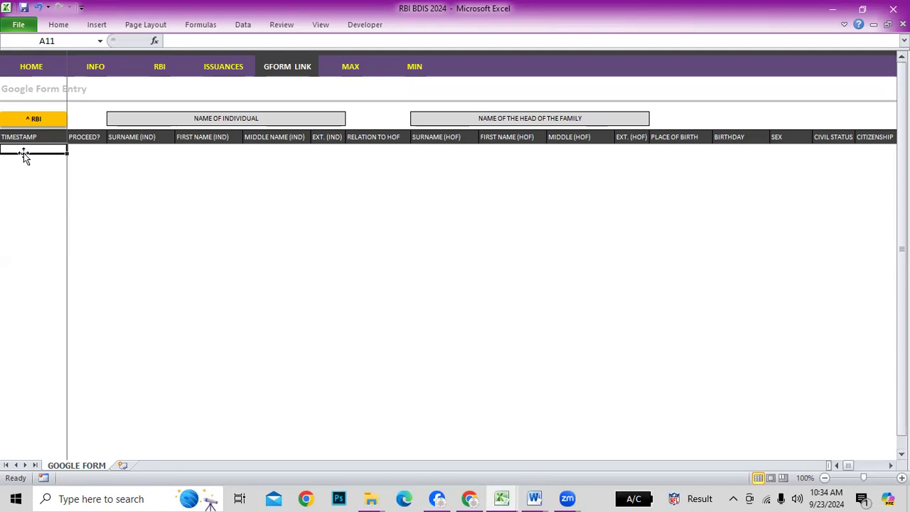
{"action": "key", "text": "alt+Tab"}
{"action": "key", "text": "alt+Tab"}
{"action": "left_click", "coordinate": [78, 263]}
Move between the header and row 2 to settle on the response's timestamp cell
{"action": "key", "text": "shift+Right"}
{"action": "key", "text": "shift+Right"}
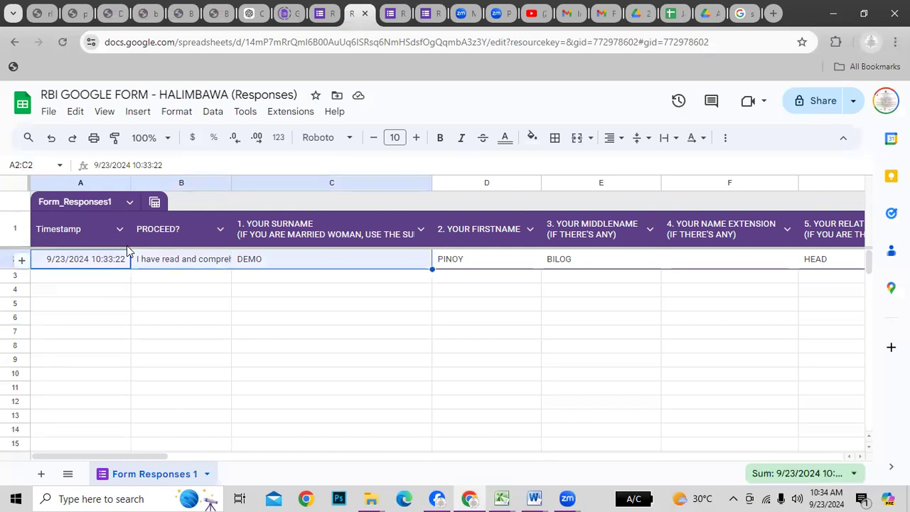
{"action": "key", "text": "shift+Left"}
{"action": "key", "text": "shift+Left"}
{"action": "key", "text": "Down"}
{"action": "key", "text": "Up"}
{"action": "key", "text": "Up"}
{"action": "key", "text": "Down"}
{"action": "key", "text": "Down"}
{"action": "key", "text": "Up"}
{"action": "key", "text": "Down"}
{"action": "key", "text": "Up"}
{"action": "key", "text": "Down"}
{"action": "key", "text": "Up"}
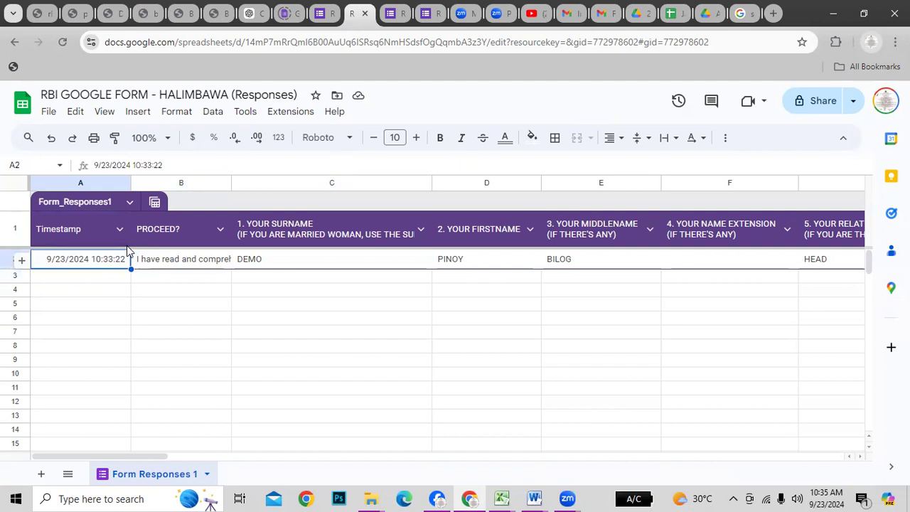
Select row 2 from Timestamp through the certification column (A2:AB2) and copy it
{"action": "key", "text": "shift+Down"}
{"action": "key", "text": "shift+Down"}
{"action": "key", "text": "shift+Down"}
{"action": "key", "text": "shift+Down"}
{"action": "key", "text": "shift+Down"}
{"action": "key", "text": "shift+Right"}
{"action": "key", "text": "shift+Right"}
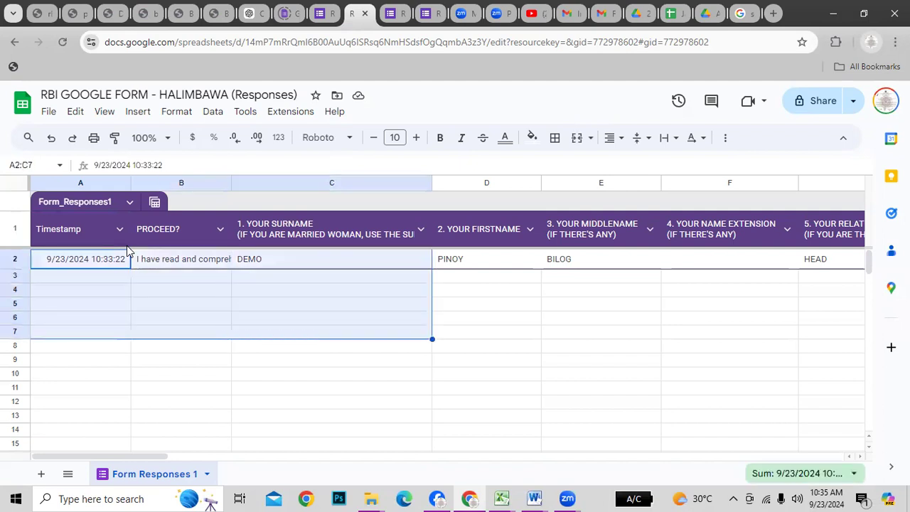
{"action": "key", "text": "shift+Up"}
{"action": "key", "text": "shift+Up"}
{"action": "key", "text": "shift+Up"}
{"action": "key", "text": "shift+Up"}
{"action": "key", "text": "shift+Up"}
{"action": "key", "text": "shift+Right"}
{"action": "key", "text": "shift+Right"}
{"action": "key", "text": "shift+Right"}
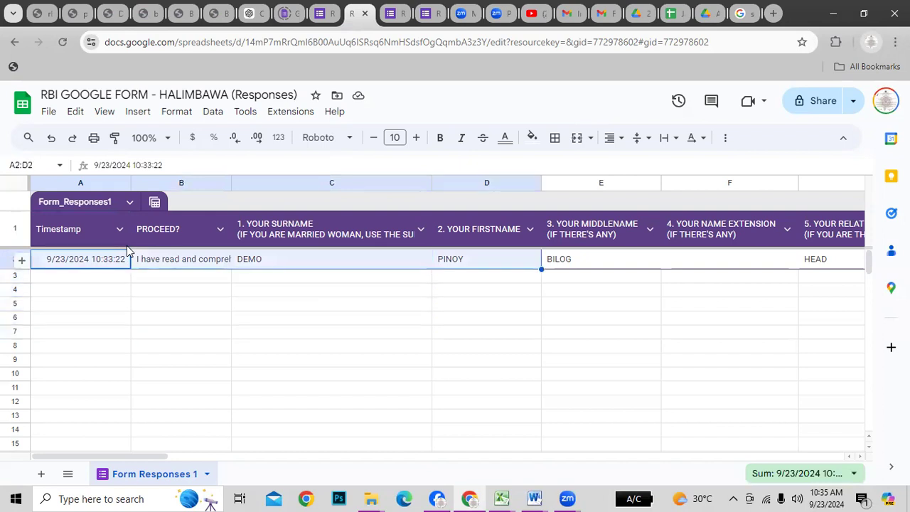
{"action": "key", "text": "shift+Right"}
{"action": "key", "text": "shift+Right"}
{"action": "key", "text": "shift+Right"}
{"action": "key", "text": "shift+Right"}
{"action": "key", "text": "shift+Right"}
{"action": "key", "text": "shift+Right"}
{"action": "key", "text": "shift+Right"}
{"action": "key", "text": "shift+Right"}
{"action": "key", "text": "shift+Right"}
{"action": "key", "text": "shift+Right"}
{"action": "key", "text": "shift+Right"}
{"action": "key", "text": "shift+Right"}
{"action": "key", "text": "shift+Right"}
{"action": "key", "text": "shift+Right"}
{"action": "key", "text": "shift+Right"}
{"action": "key", "text": "shift+Right"}
{"action": "key", "text": "shift+Right"}
{"action": "key", "text": "shift+Right"}
{"action": "key", "text": "shift+Right"}
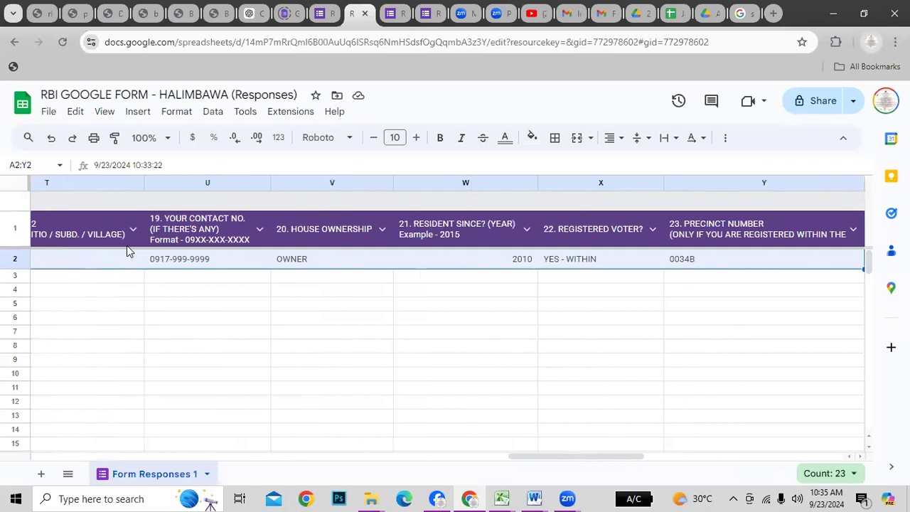
{"action": "key", "text": "shift+Left"}
{"action": "key", "text": "shift+Left"}
{"action": "key", "text": "shift+Left"}
{"action": "key", "text": "shift+Left"}
{"action": "key", "text": "shift+Left"}
{"action": "key", "text": "shift+Left"}
{"action": "key", "text": "shift+Left"}
{"action": "key", "text": "shift+Left"}
{"action": "key", "text": "shift+Left"}
{"action": "key", "text": "shift+Left"}
{"action": "key", "text": "shift+Left"}
{"action": "key", "text": "shift+Left"}
{"action": "key", "text": "shift+Left"}
{"action": "key", "text": "shift+Left"}
{"action": "key", "text": "shift+Left"}
{"action": "key", "text": "shift+Left"}
{"action": "key", "text": "shift+Left"}
{"action": "key", "text": "shift+Left"}
{"action": "key", "text": "shift+Left"}
{"action": "key", "text": "shift+Left"}
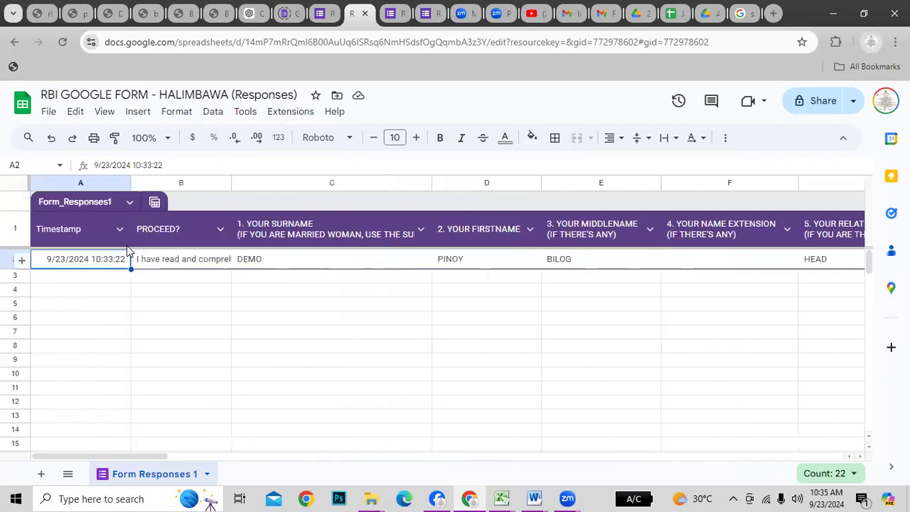
{"action": "key", "text": "Up"}
{"action": "key", "text": "Down"}
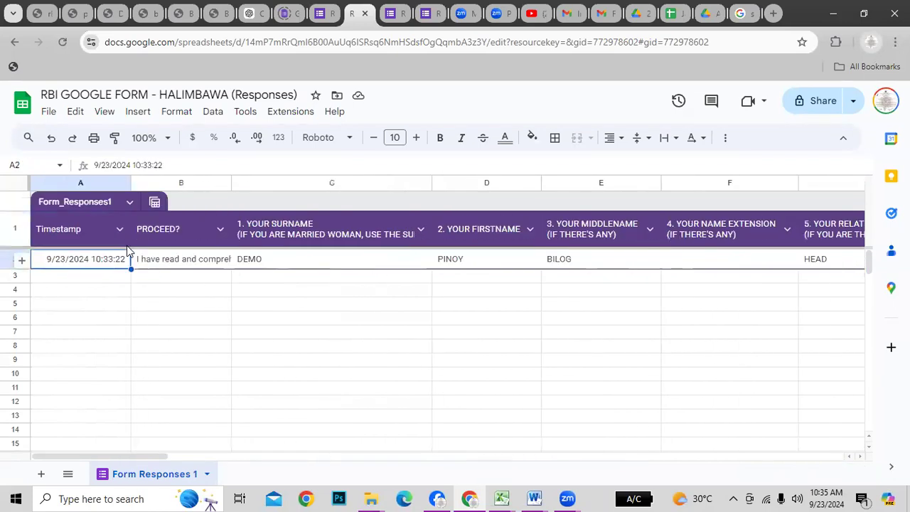
{"action": "key", "text": "shift+Right"}
{"action": "key", "text": "shift+Right"}
{"action": "key", "text": "shift+Right"}
{"action": "key", "text": "shift+Right"}
{"action": "key", "text": "shift+Right"}
{"action": "key", "text": "shift+Right"}
{"action": "key", "text": "shift+Right"}
{"action": "key", "text": "shift+Right"}
{"action": "key", "text": "shift+Right"}
{"action": "key", "text": "shift+Right"}
{"action": "key", "text": "shift+Right"}
{"action": "key", "text": "shift+Right"}
{"action": "key", "text": "shift+Right"}
{"action": "key", "text": "shift+Right"}
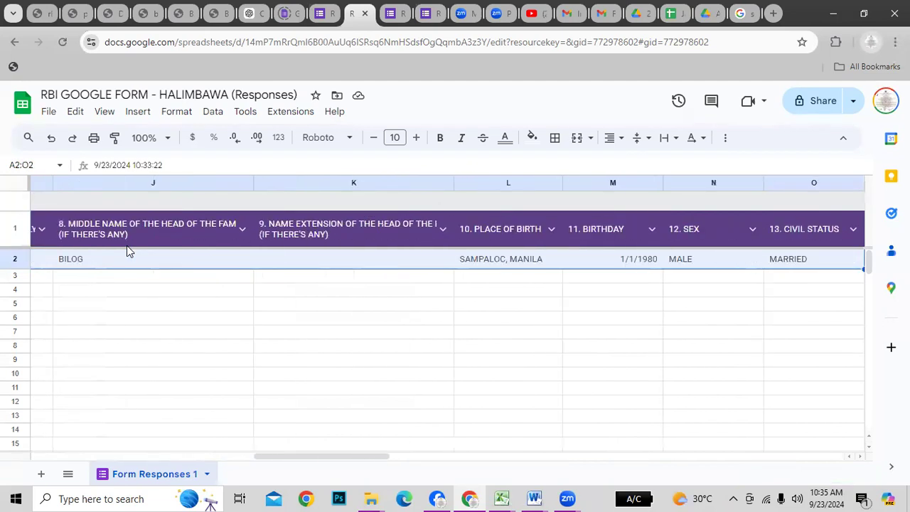
{"action": "key", "text": "shift+Right"}
{"action": "key", "text": "shift+Right"}
{"action": "key", "text": "shift+Right"}
{"action": "key", "text": "shift+Right"}
{"action": "key", "text": "shift+Right"}
{"action": "key", "text": "shift+Right"}
{"action": "key", "text": "shift+Right"}
{"action": "key", "text": "shift+Right"}
{"action": "key", "text": "shift+Right"}
{"action": "key", "text": "shift+Right"}
{"action": "key", "text": "shift+Right"}
{"action": "key", "text": "shift+Right"}
{"action": "key", "text": "shift+Right"}
{"action": "key", "text": "shift+Right"}
{"action": "key", "text": "shift+Right"}
{"action": "key", "text": "shift+Right"}
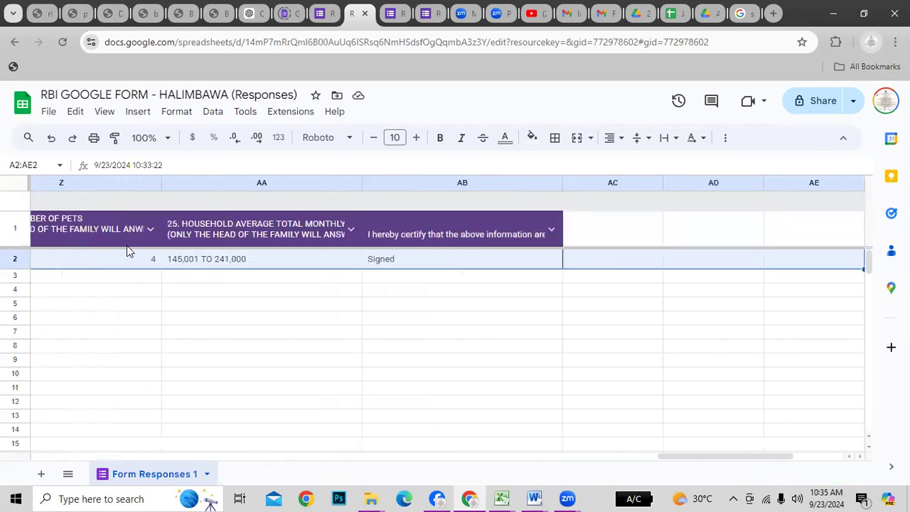
{"action": "key", "text": "shift+Left"}
{"action": "key", "text": "shift+Left"}
{"action": "key", "text": "shift+Left"}
{"action": "key", "text": "shift+Left"}
{"action": "key", "text": "shift+Right"}
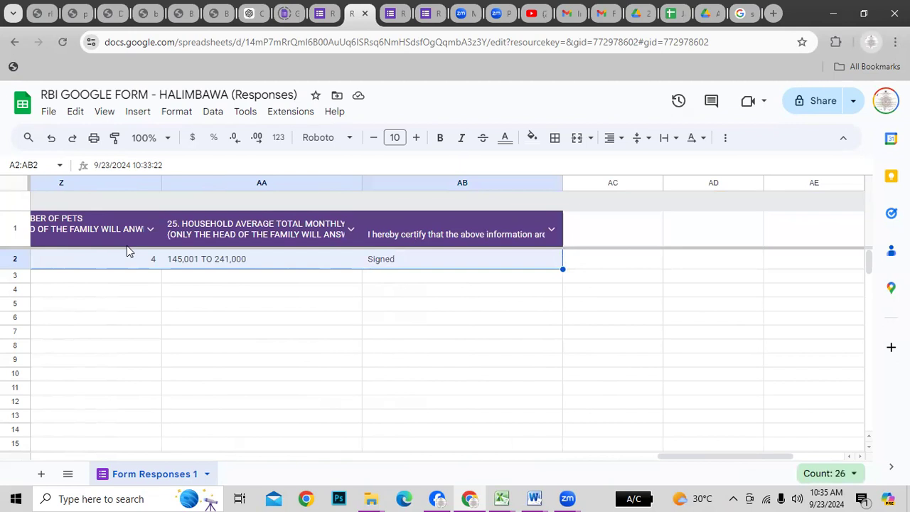
{"action": "key", "text": "ctrl+c"}
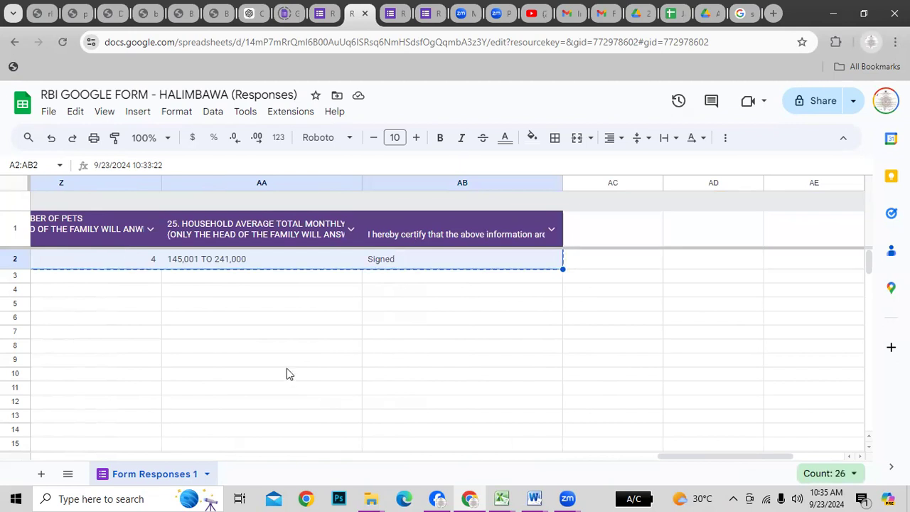
Paste the copied response into A11 of the GOOGLE FORM sheet using Match Destination Formatting
{"action": "mouse_move", "coordinate": [503, 498]}
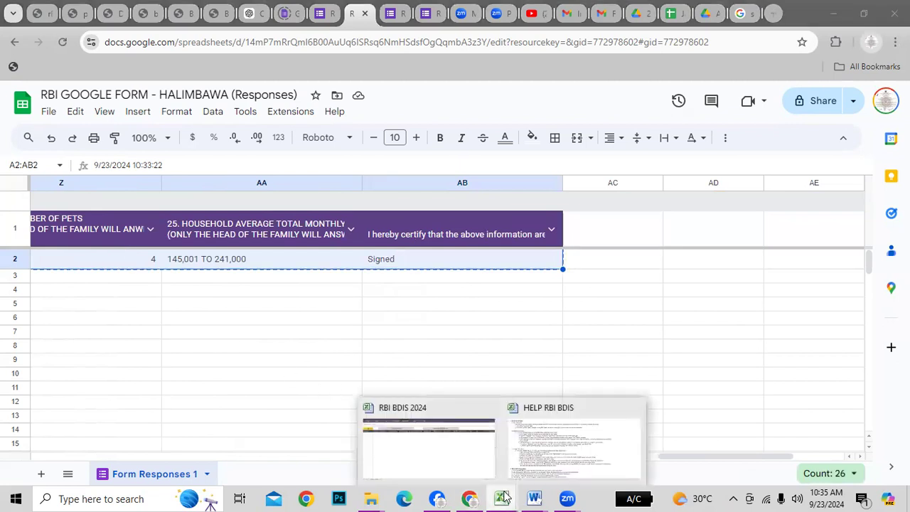
{"action": "left_click", "coordinate": [421, 448]}
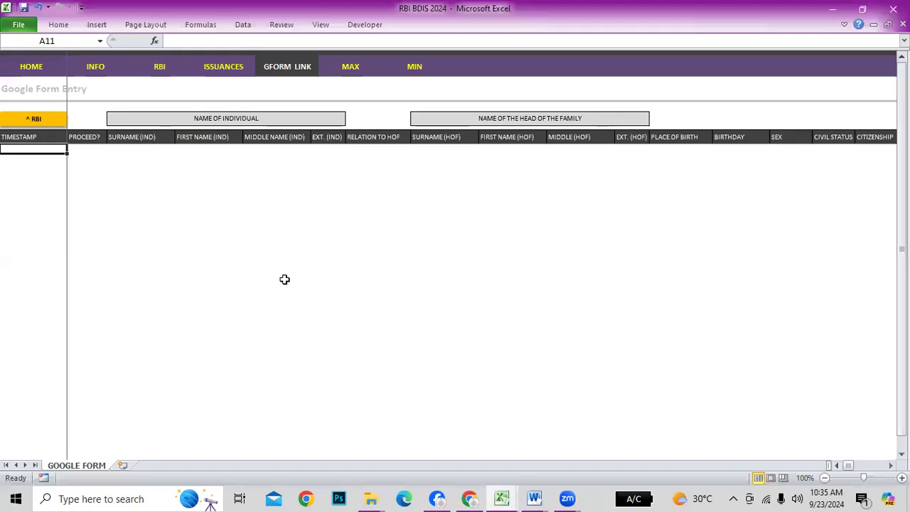
{"action": "left_click", "coordinate": [39, 173]}
{"action": "left_click", "coordinate": [37, 149]}
{"action": "right_click", "coordinate": [39, 149]}
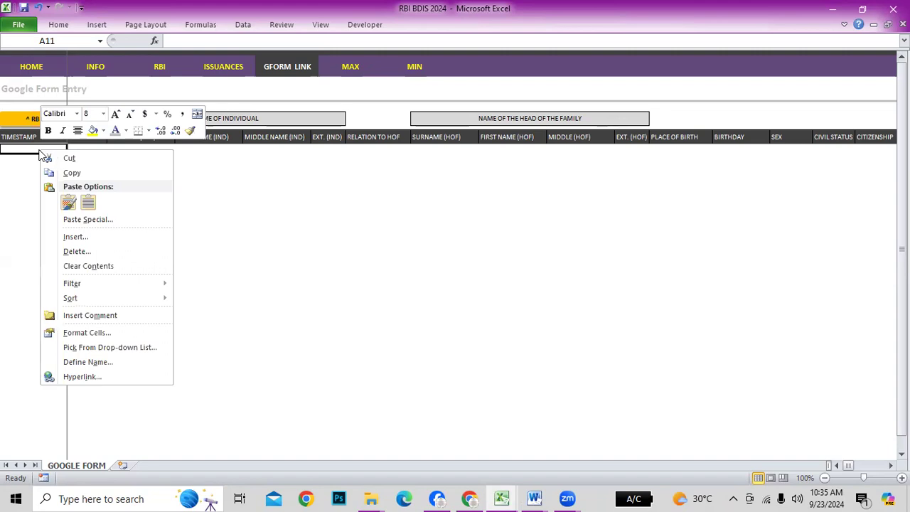
{"action": "left_click", "coordinate": [89, 205]}
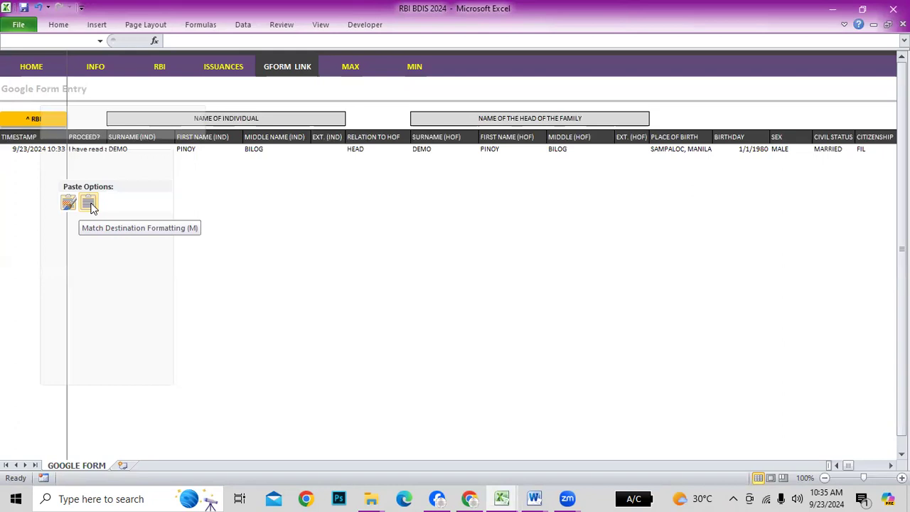
{"action": "right_click", "coordinate": [39, 150]}
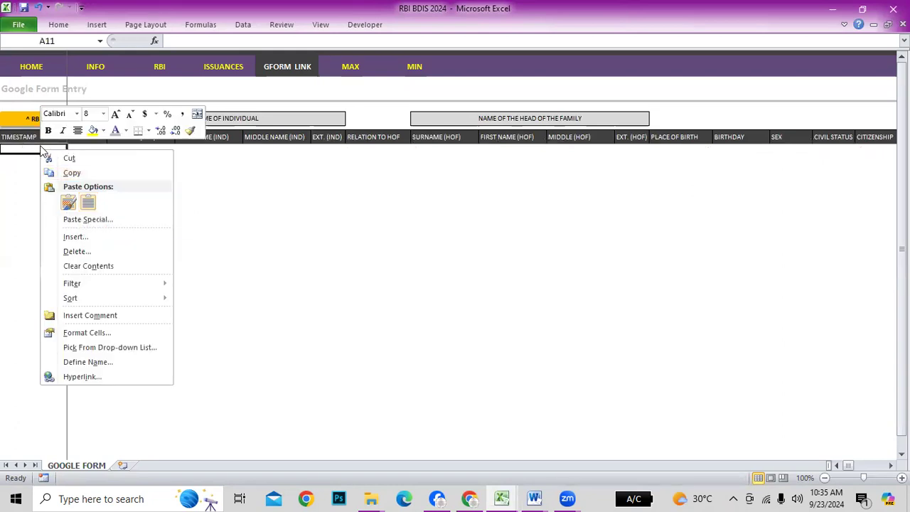
{"action": "key", "text": "Escape"}
{"action": "key", "text": "ctrl+v"}
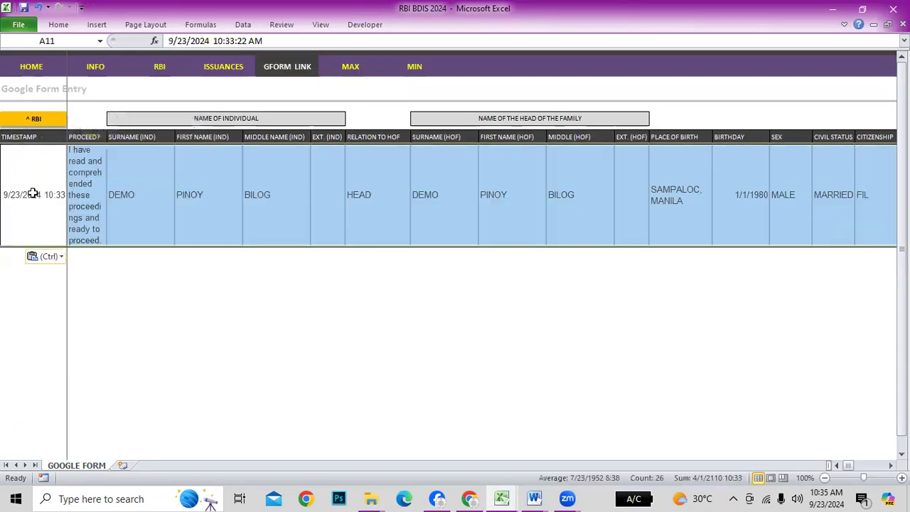
{"action": "left_click", "coordinate": [486, 363]}
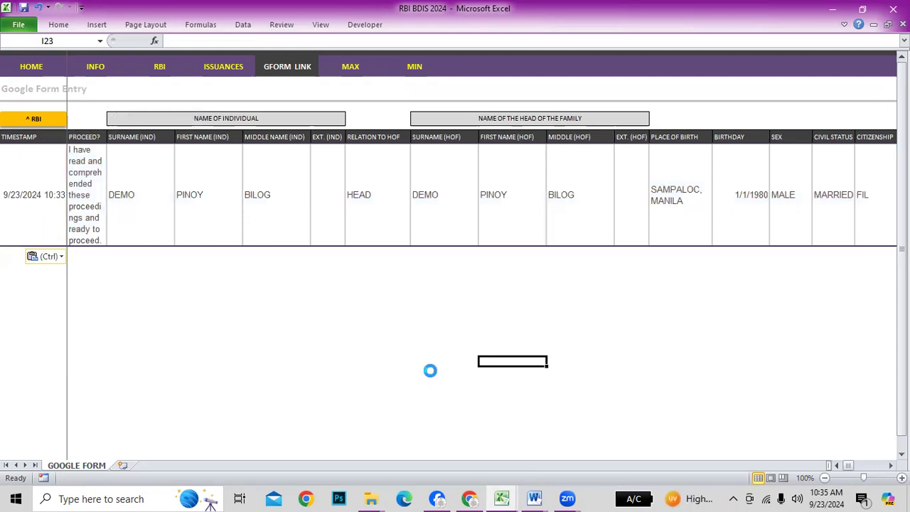
Redo the paste until row 11 holds the response timestamped 9/23/2024 10:33
{"action": "key", "text": "ctrl+z"}
{"action": "right_click", "coordinate": [30, 149]}
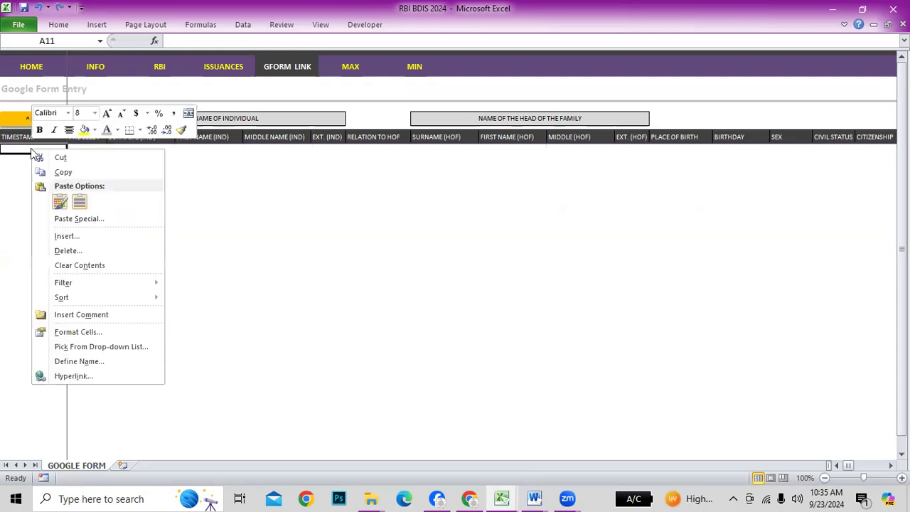
{"action": "left_click", "coordinate": [79, 203]}
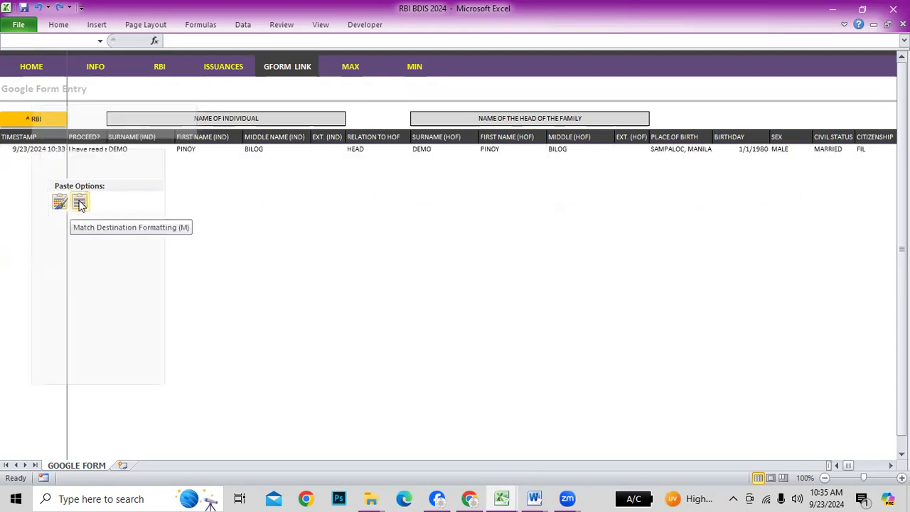
{"action": "left_click", "coordinate": [81, 203]}
{"action": "left_click", "coordinate": [506, 229]}
{"action": "left_click", "coordinate": [694, 221]}
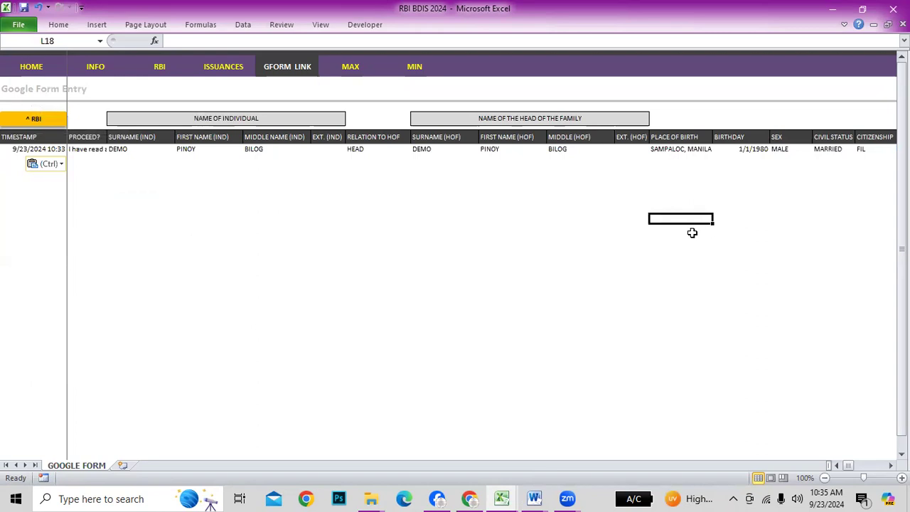
{"action": "left_click", "coordinate": [35, 147]}
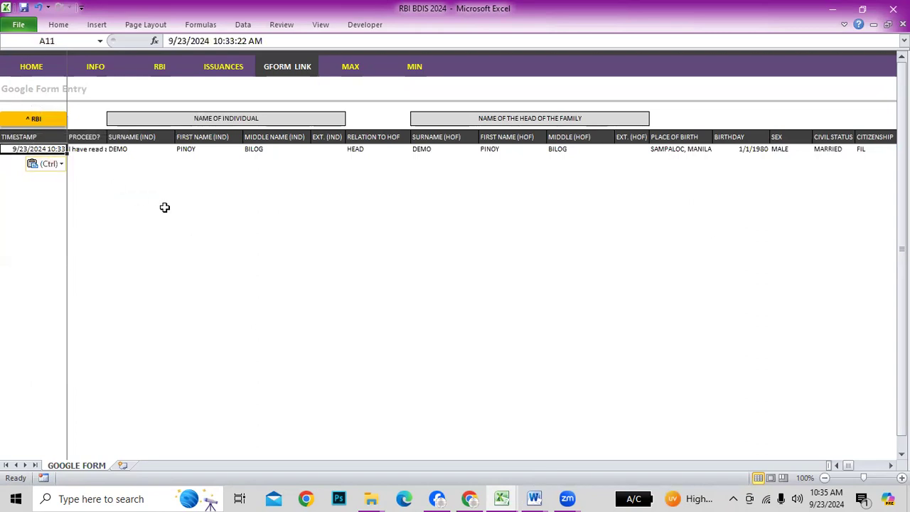
{"action": "key", "text": "ctrl+z"}
{"action": "key", "text": "ctrl+v"}
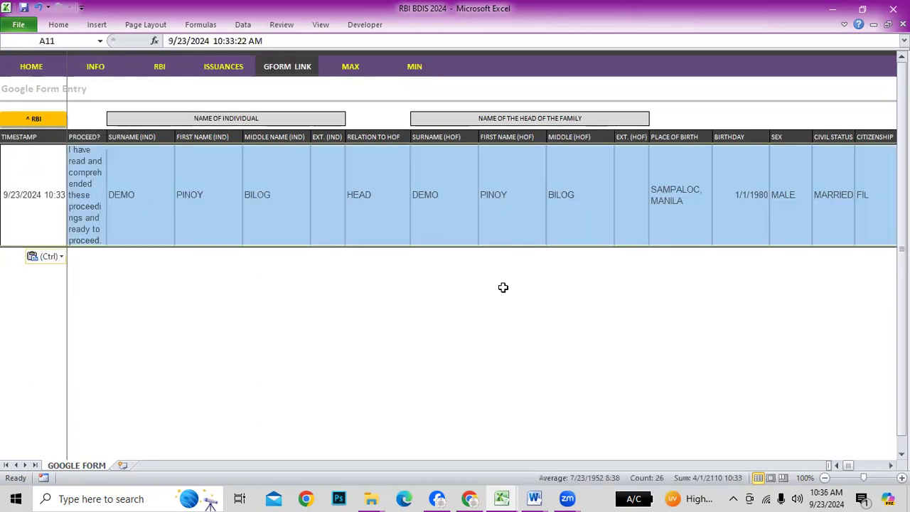
{"action": "left_click", "coordinate": [510, 291]}
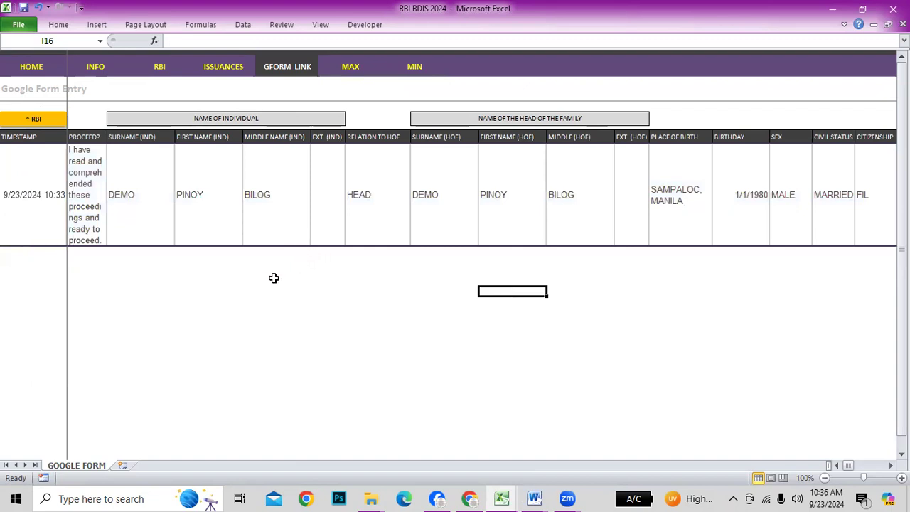
{"action": "left_click", "coordinate": [455, 268]}
{"action": "left_click", "coordinate": [714, 265]}
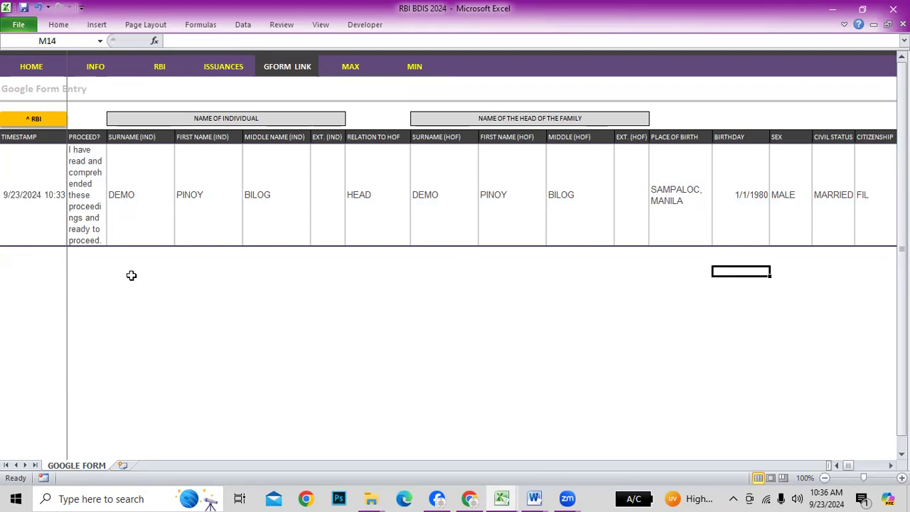
Load the pasted DEMO PINOY BILOG entry in cell A11 into the RBI Update Form with ^ RBI
{"action": "left_click", "coordinate": [28, 261]}
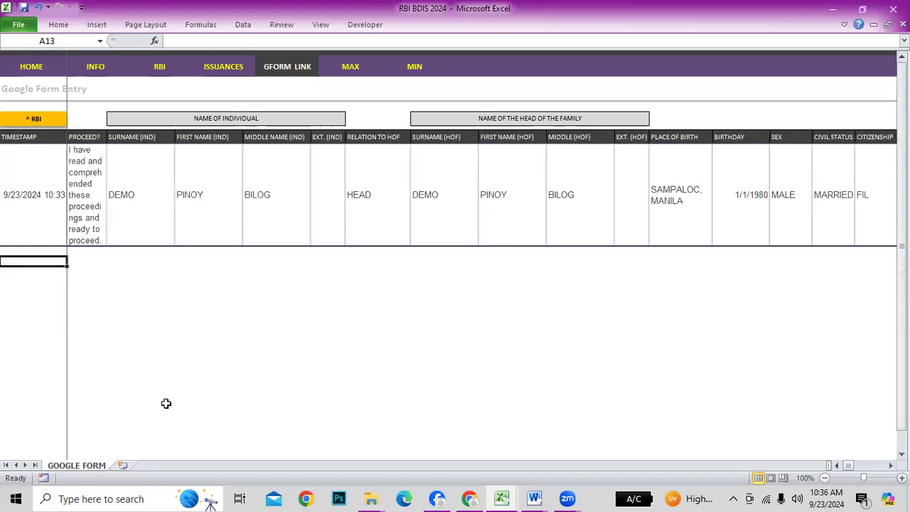
{"action": "left_click", "coordinate": [34, 220]}
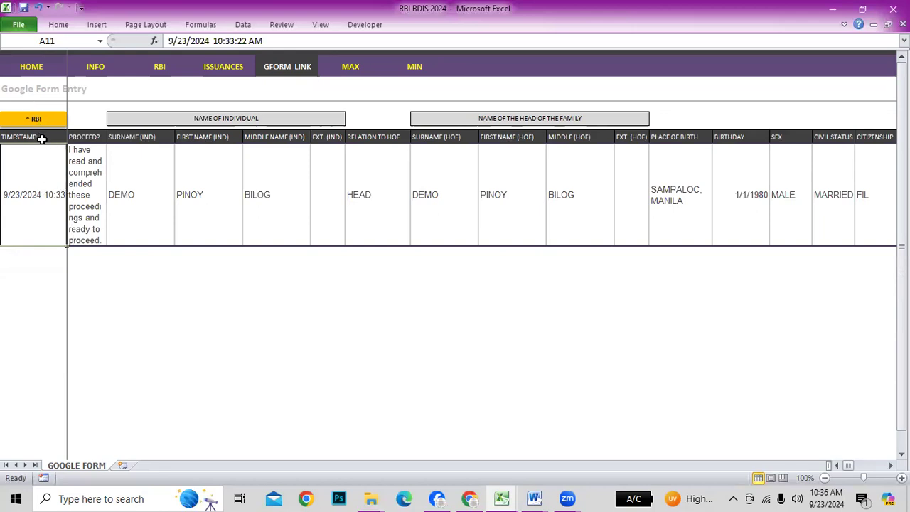
{"action": "left_click", "coordinate": [259, 292]}
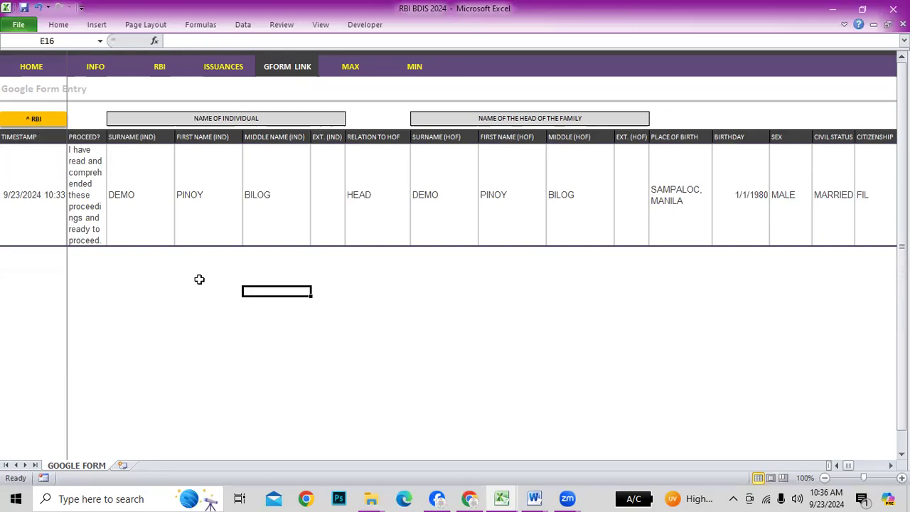
{"action": "left_click", "coordinate": [38, 207]}
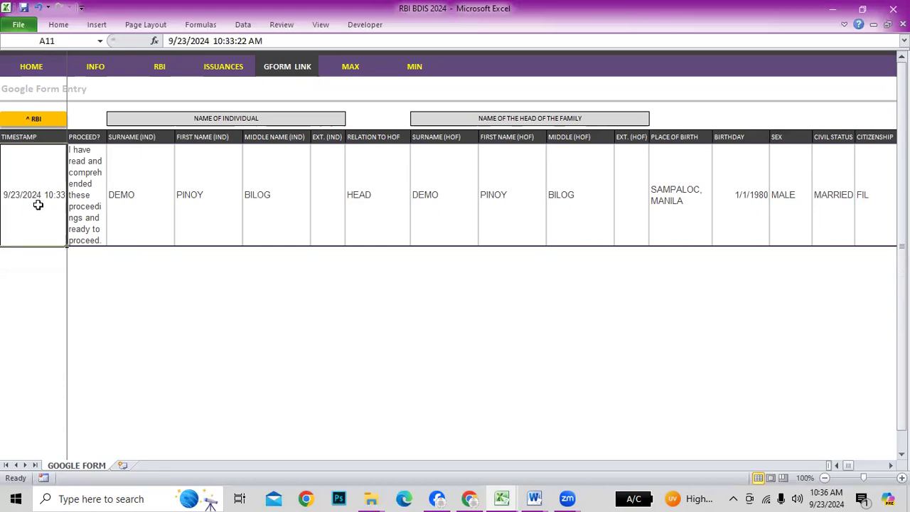
{"action": "left_click", "coordinate": [213, 320]}
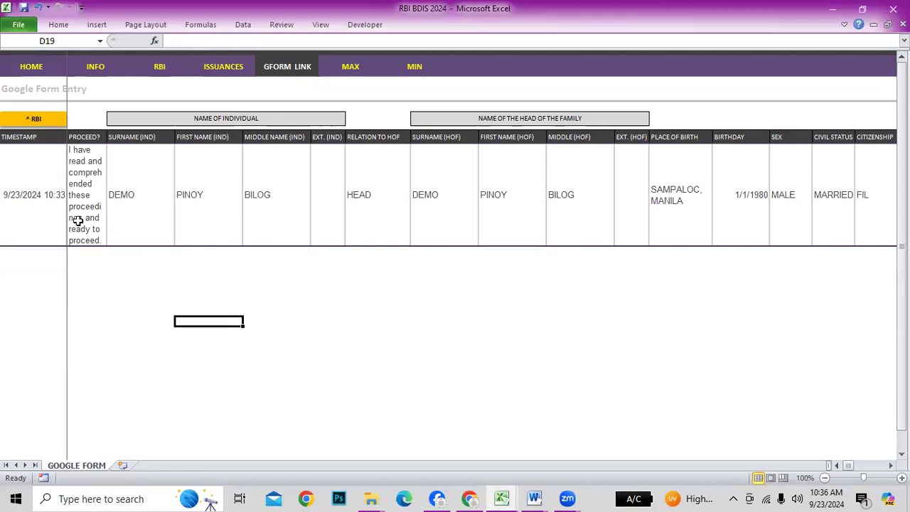
{"action": "left_click", "coordinate": [44, 187]}
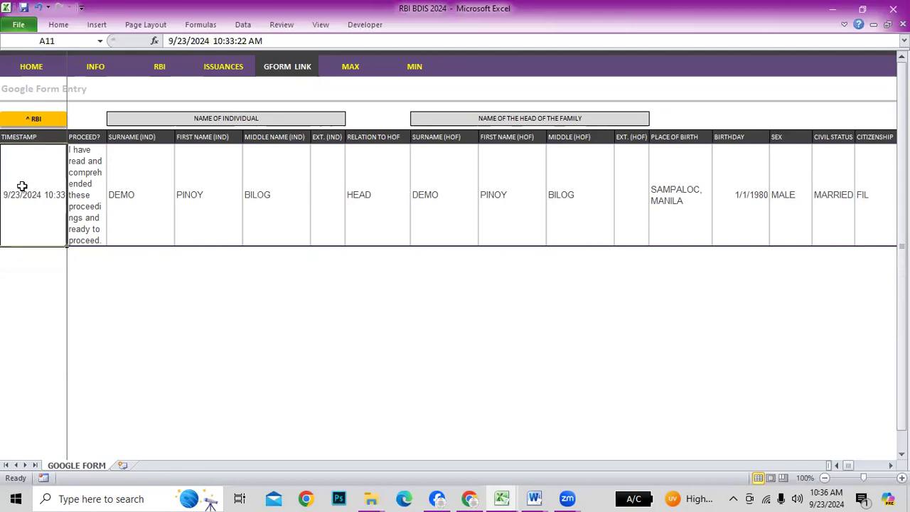
{"action": "left_click", "coordinate": [36, 121]}
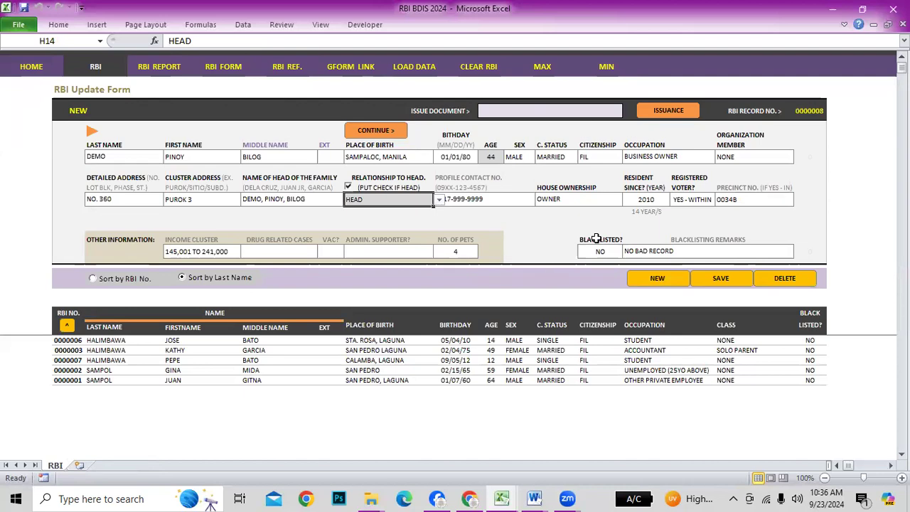
Review the loaded name, birthday, sex, civil status, citizenship, occupation and organization entries
{"action": "left_click", "coordinate": [119, 156]}
{"action": "left_click", "coordinate": [186, 157]}
{"action": "left_click", "coordinate": [282, 157]}
{"action": "left_click", "coordinate": [379, 156]}
{"action": "left_click", "coordinate": [454, 157]}
{"action": "left_click", "coordinate": [515, 157]}
{"action": "left_click", "coordinate": [583, 158]}
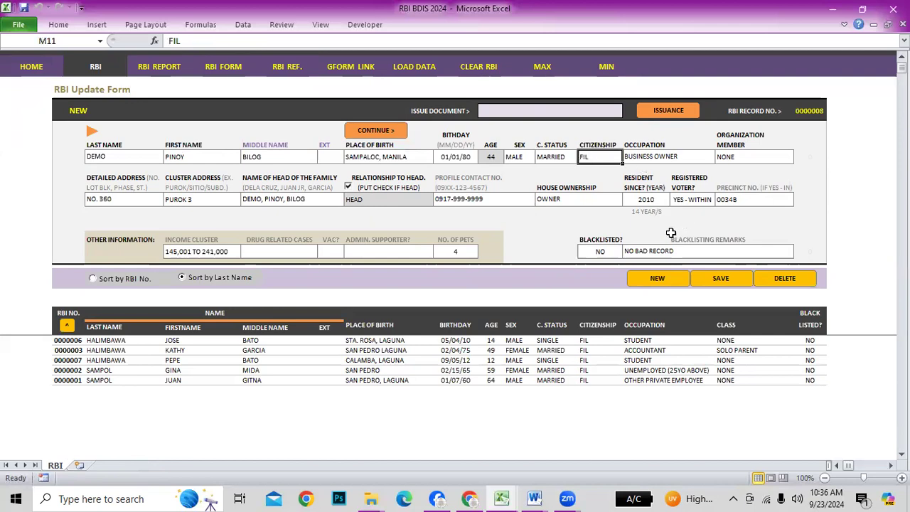
{"action": "left_click", "coordinate": [550, 157]}
{"action": "left_click", "coordinate": [627, 158]}
{"action": "left_click", "coordinate": [764, 159]}
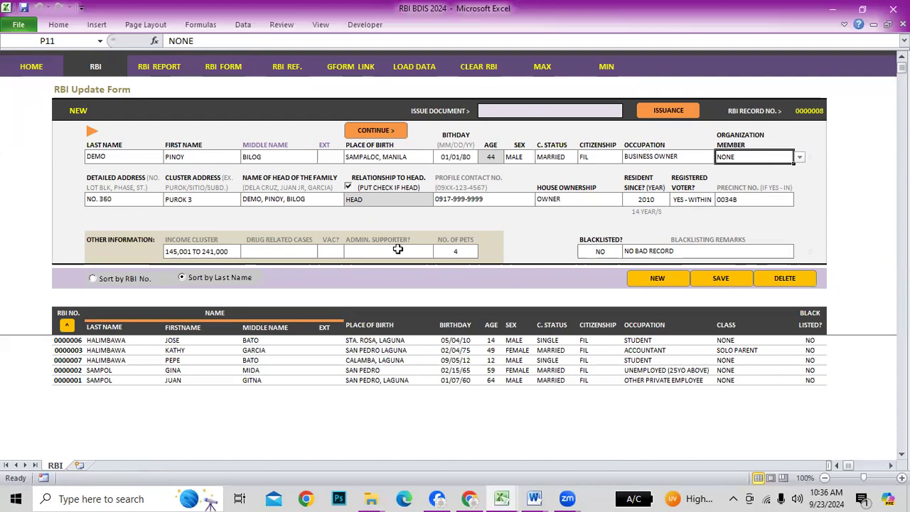
Set Drug Related Cases to NONE and VAC? to YES
{"action": "left_click", "coordinate": [249, 251]}
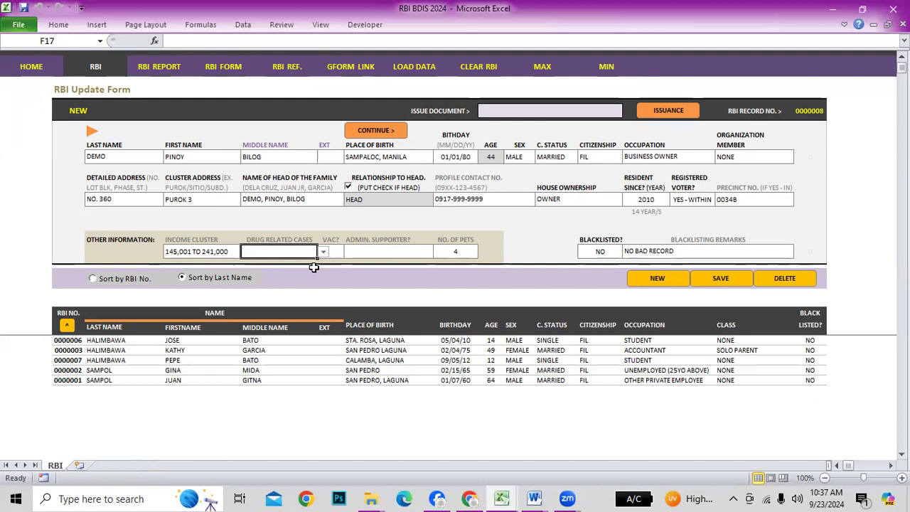
{"action": "left_click", "coordinate": [292, 221]}
{"action": "left_click", "coordinate": [299, 254]}
{"action": "left_click", "coordinate": [324, 253]}
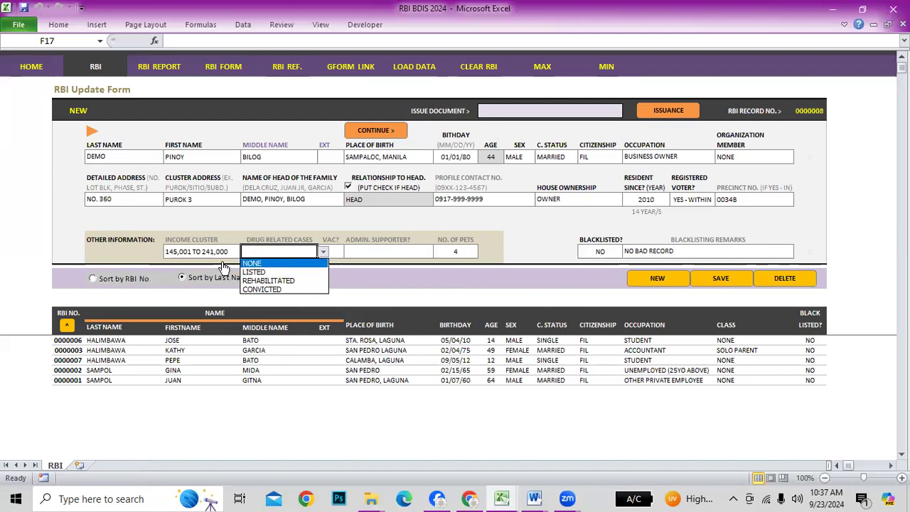
{"action": "left_click", "coordinate": [264, 264]}
{"action": "left_click", "coordinate": [332, 252]}
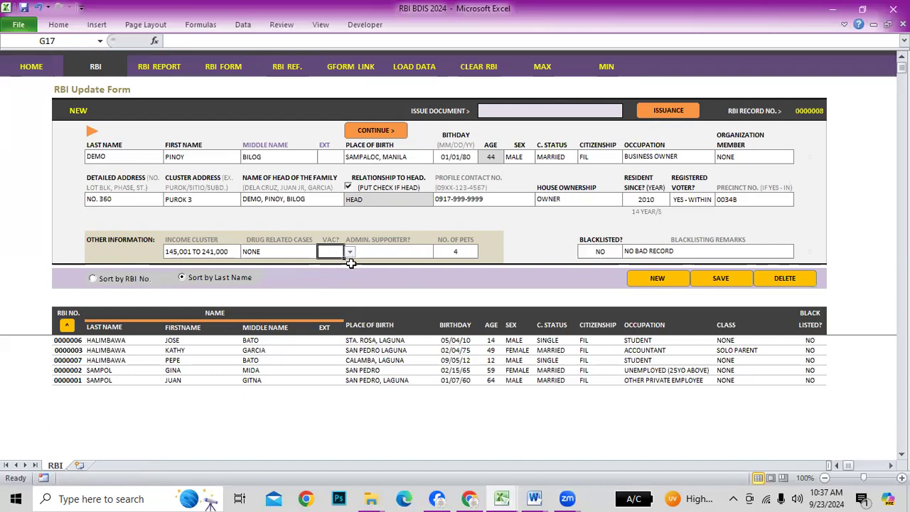
{"action": "left_click", "coordinate": [351, 253]}
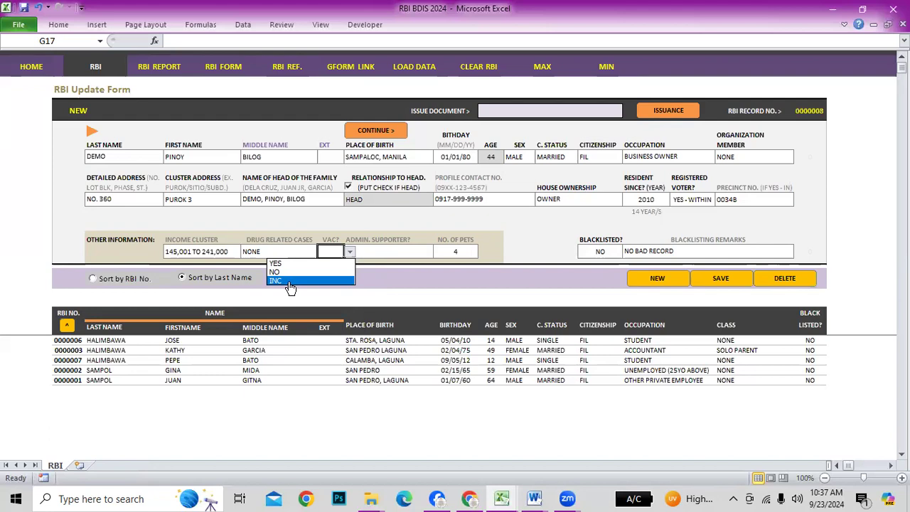
{"action": "left_click", "coordinate": [276, 263]}
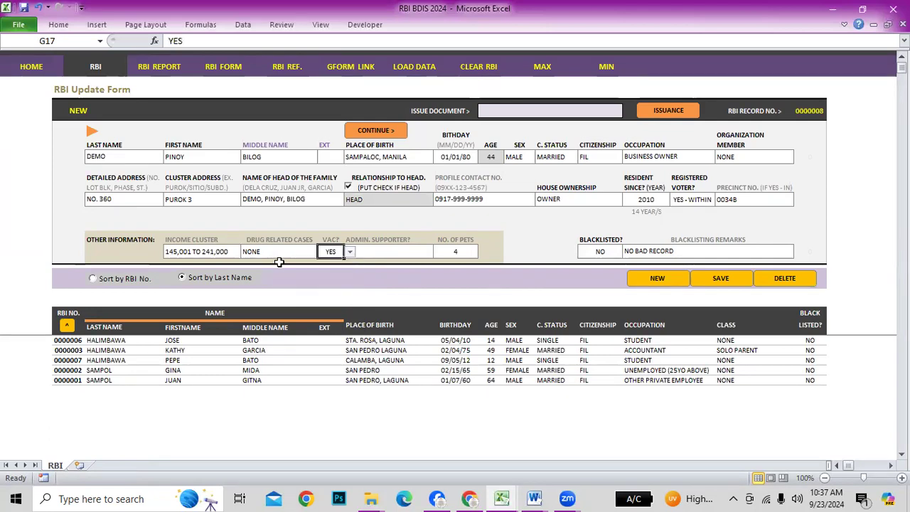
{"action": "left_click", "coordinate": [415, 254]}
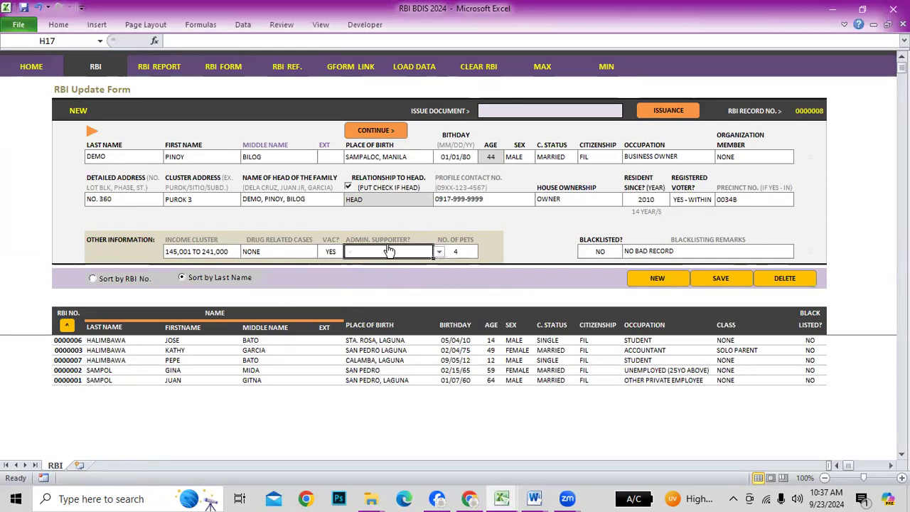
Set Admin. Supporter to YES, after briefly trying NO
{"action": "left_click", "coordinate": [438, 253]}
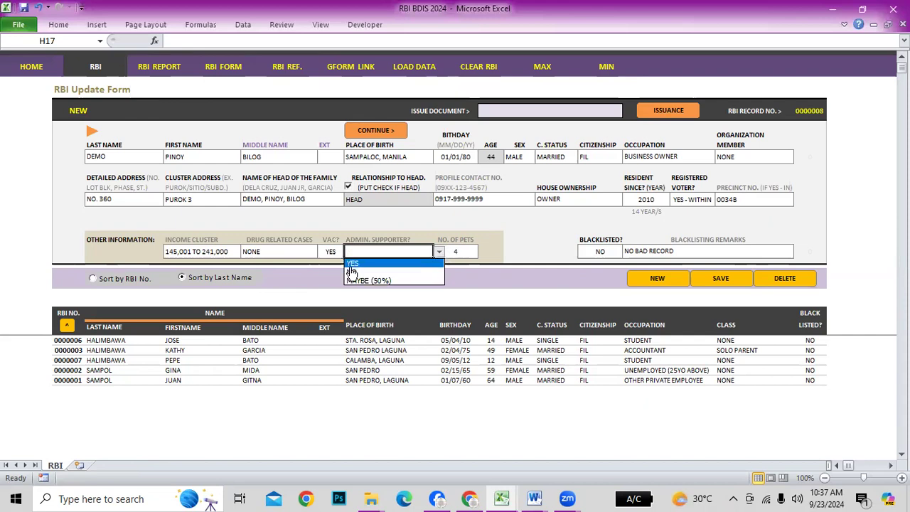
{"action": "left_click", "coordinate": [351, 261]}
{"action": "left_click", "coordinate": [439, 253]}
{"action": "left_click", "coordinate": [363, 272]}
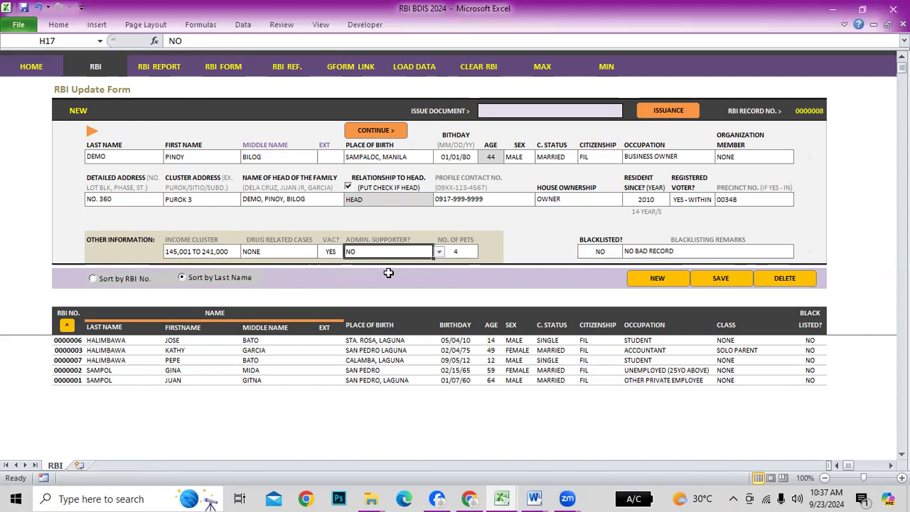
{"action": "left_click", "coordinate": [438, 253]}
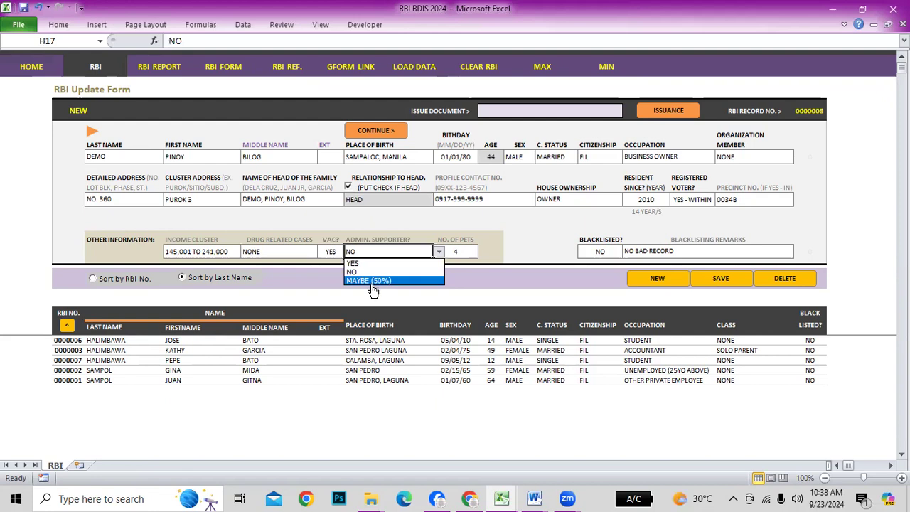
{"action": "left_click", "coordinate": [359, 263]}
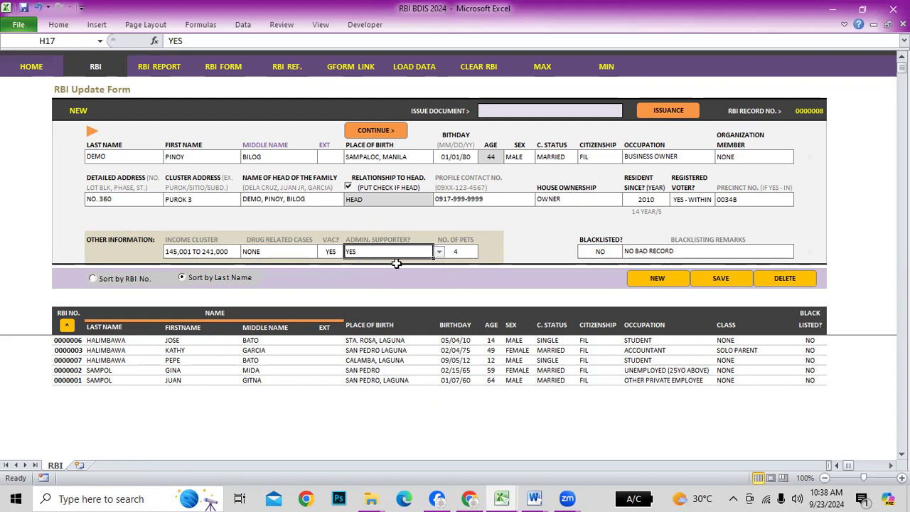
{"action": "left_click", "coordinate": [439, 252]}
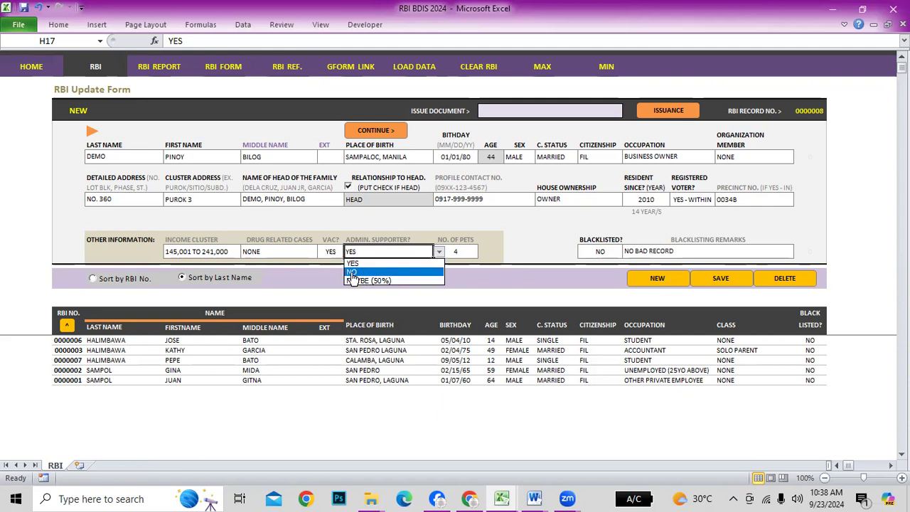
{"action": "left_click", "coordinate": [405, 263]}
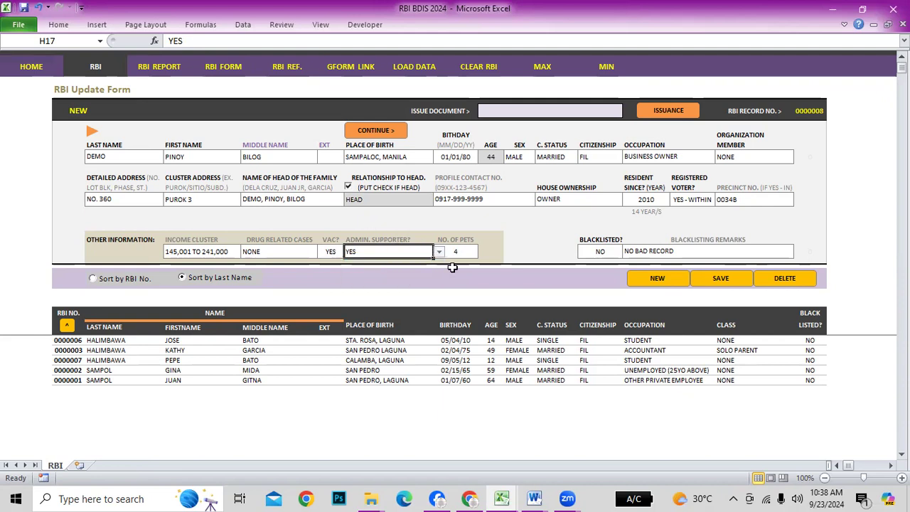
Mark the resident as Blacklisted YES
{"action": "left_click", "coordinate": [354, 236]}
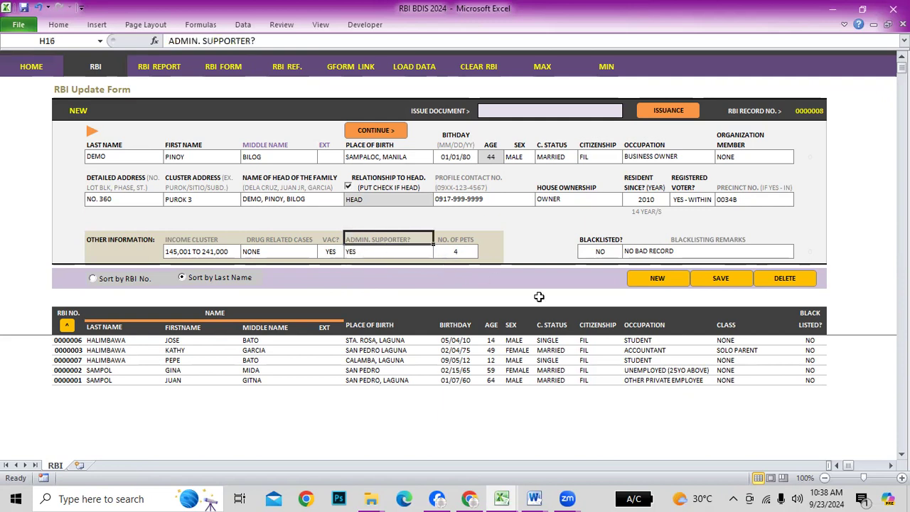
{"action": "left_click", "coordinate": [459, 238]}
{"action": "left_click", "coordinate": [456, 253]}
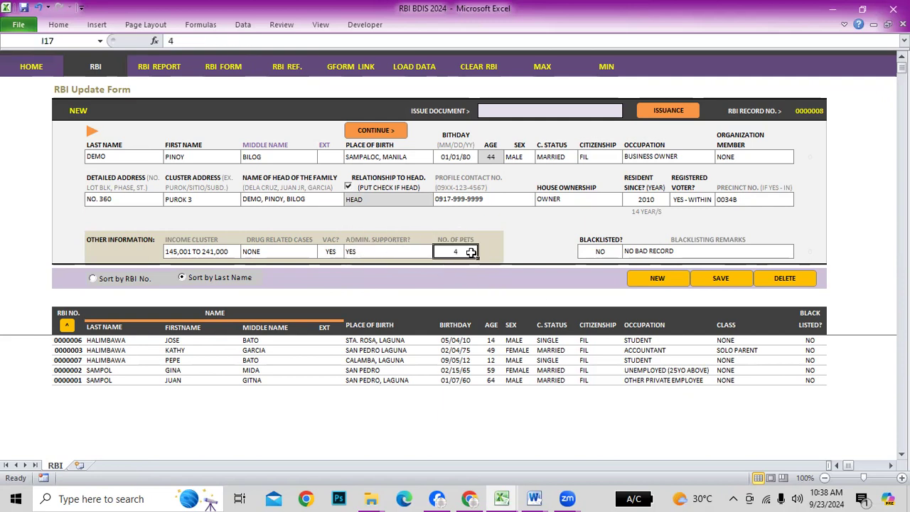
{"action": "left_click", "coordinate": [610, 252]}
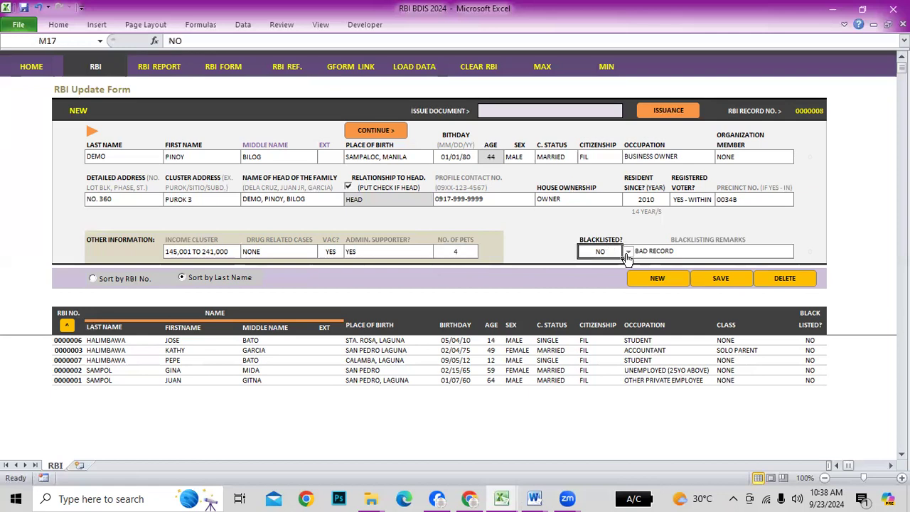
{"action": "left_click", "coordinate": [628, 254]}
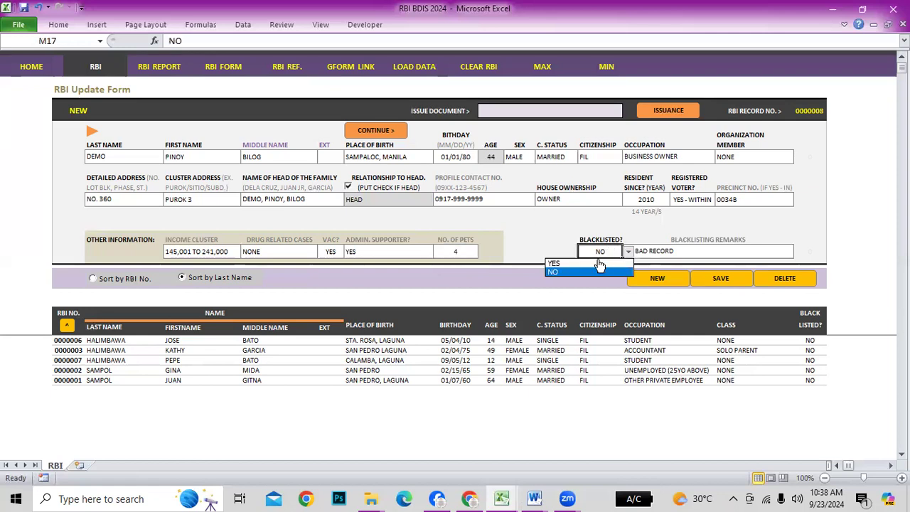
{"action": "left_click", "coordinate": [554, 264]}
{"action": "left_click", "coordinate": [672, 256]}
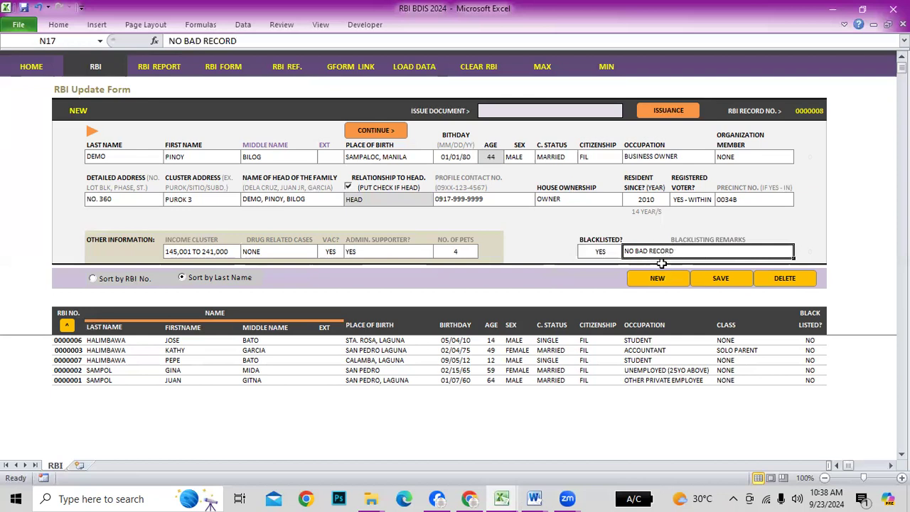
{"action": "left_click", "coordinate": [597, 252]}
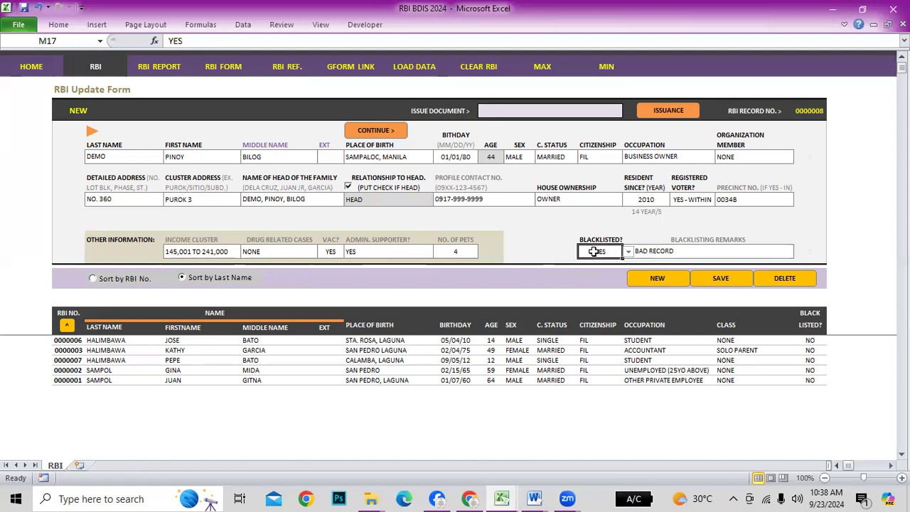
{"action": "left_click", "coordinate": [628, 252]}
Change Blacklisted to NO, save the record as 0000008, and select its row in the table
{"action": "left_click", "coordinate": [554, 274]}
{"action": "left_click", "coordinate": [733, 283]}
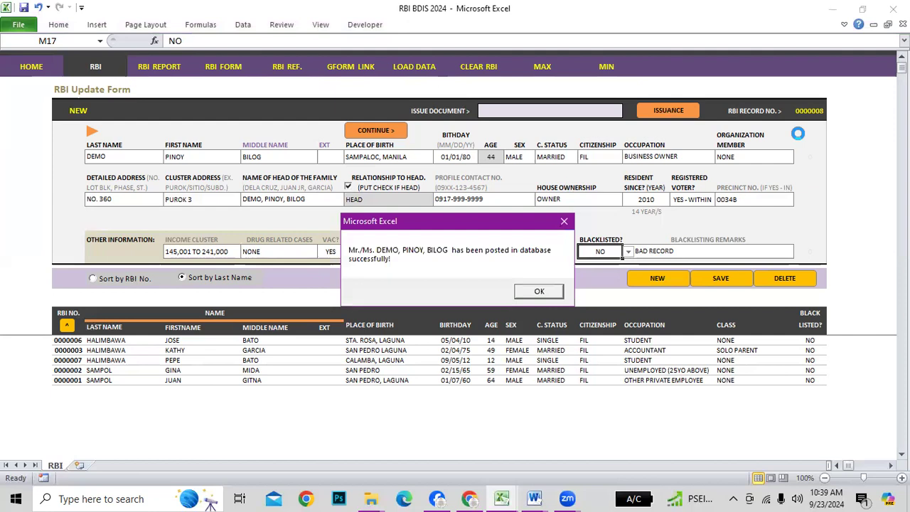
{"action": "left_click", "coordinate": [539, 290]}
{"action": "left_click", "coordinate": [69, 341]}
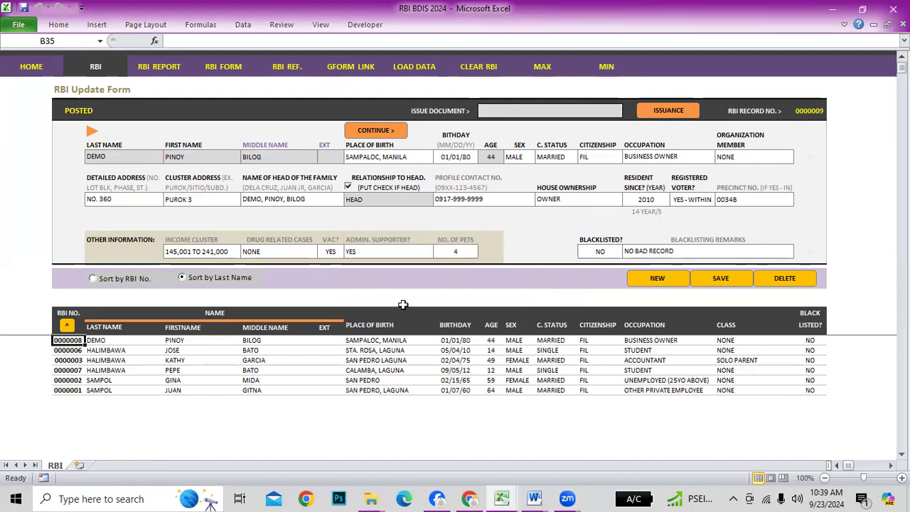
Start new record 0000009, copying address NO. 360, PUROK 3 and head DEMO, PINOY, BILOG
{"action": "left_click", "coordinate": [669, 278]}
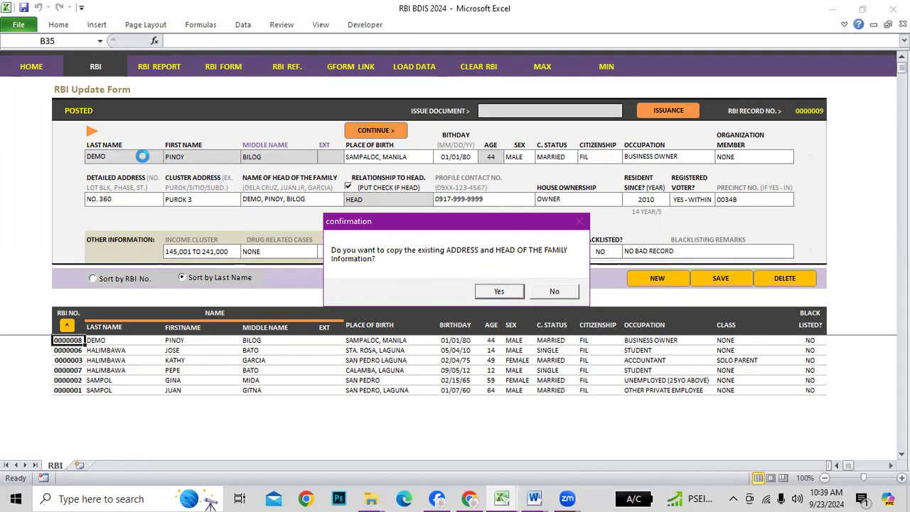
{"action": "left_click", "coordinate": [499, 292]}
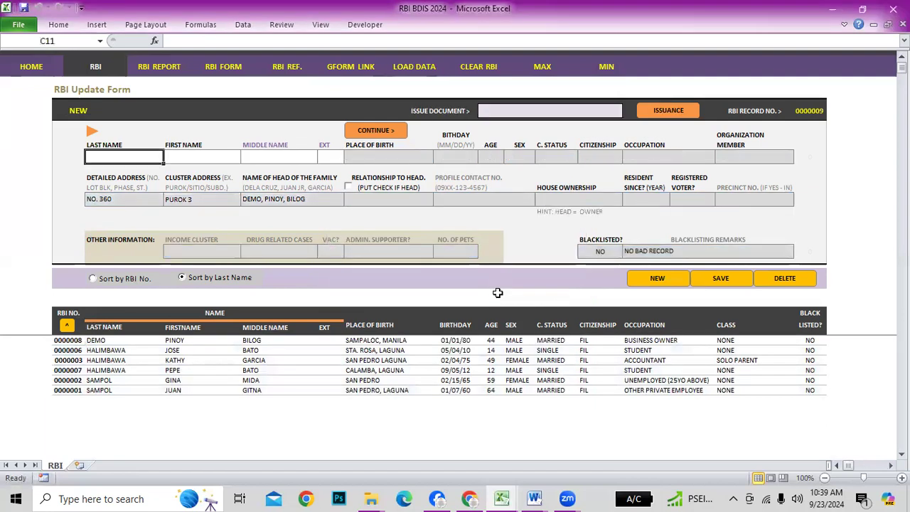
{"action": "left_click", "coordinate": [64, 341]}
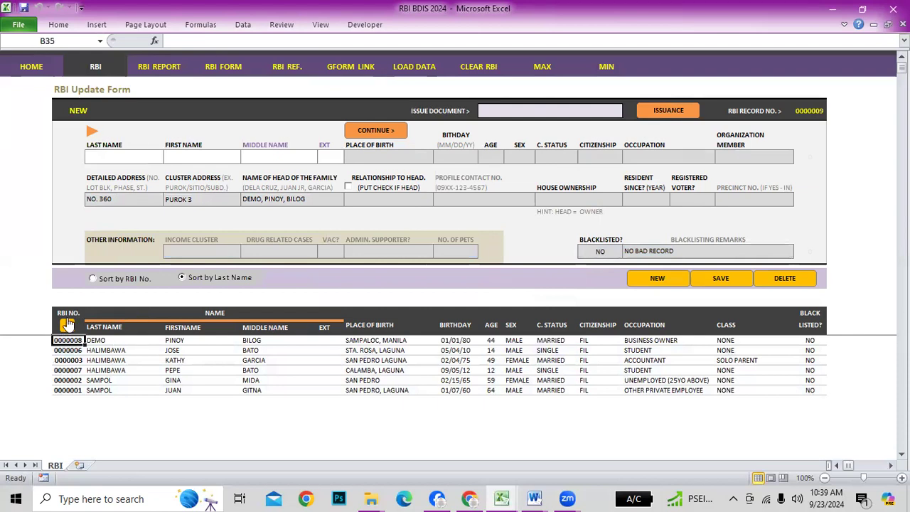
{"action": "left_click", "coordinate": [77, 342]}
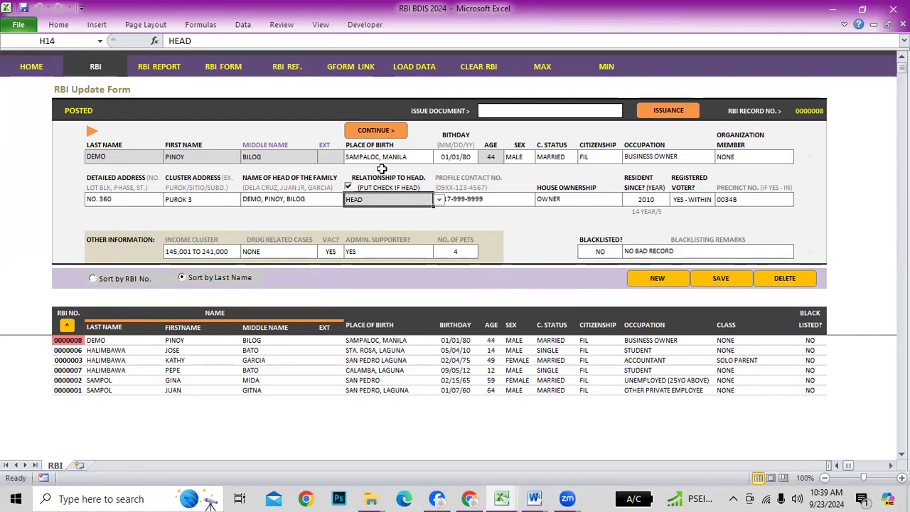
{"action": "left_click", "coordinate": [660, 279]}
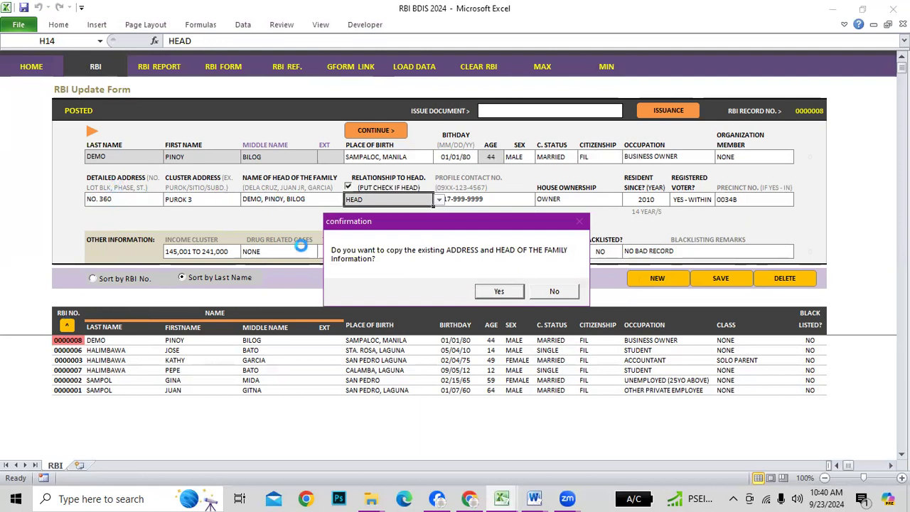
{"action": "left_click", "coordinate": [501, 293]}
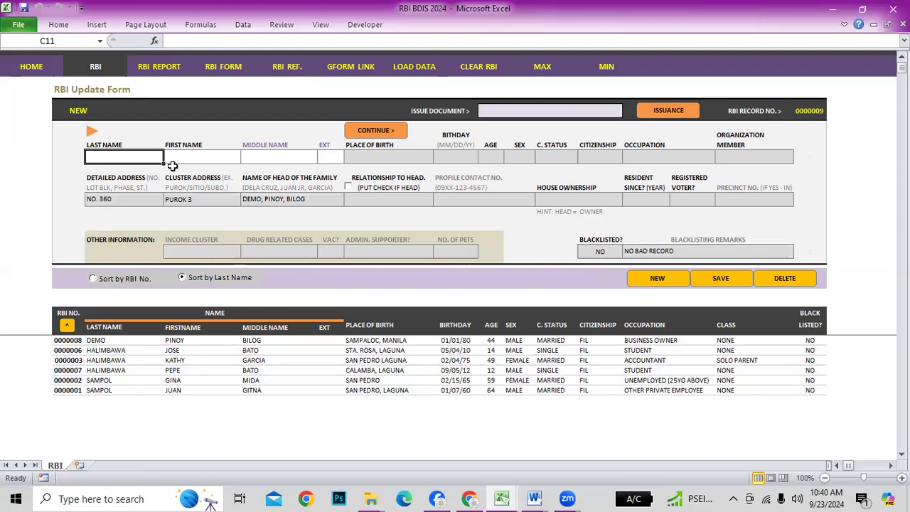
{"action": "type", "text": "DEMO"}
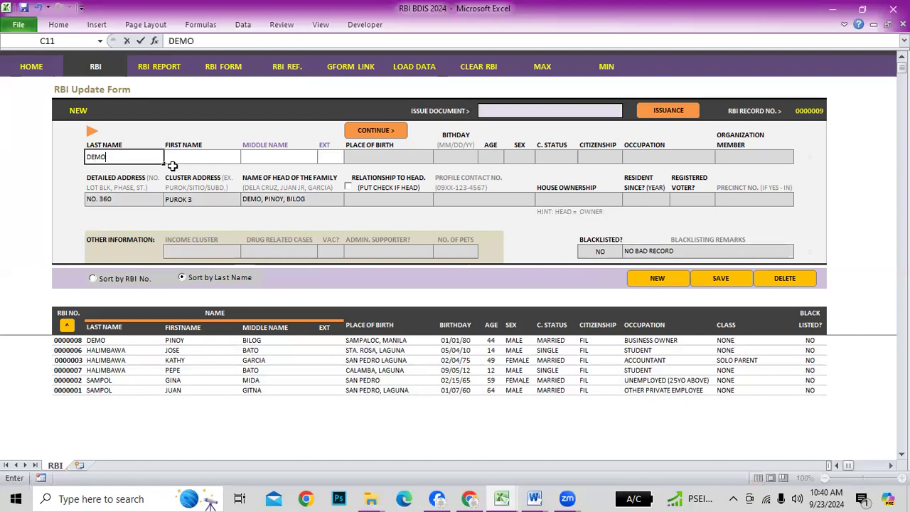
{"action": "key", "text": "Tab"}
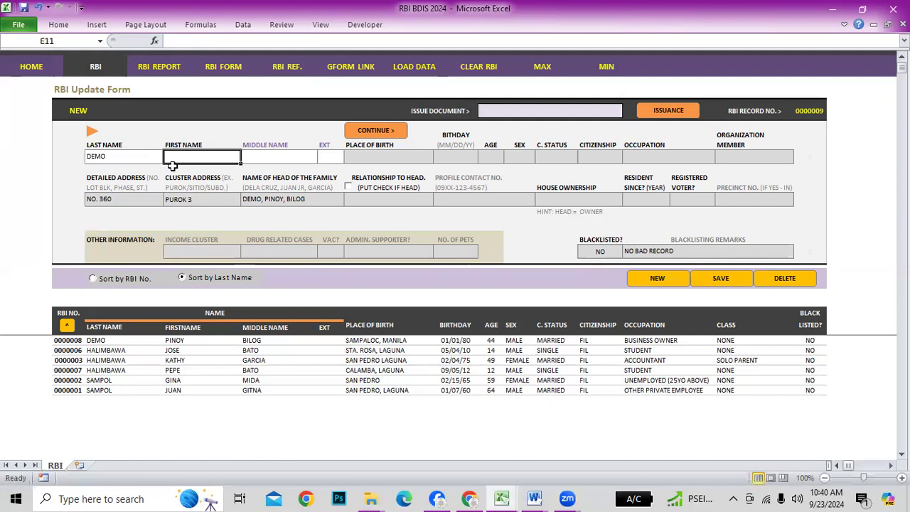
{"action": "type", "text": "PINAY"}
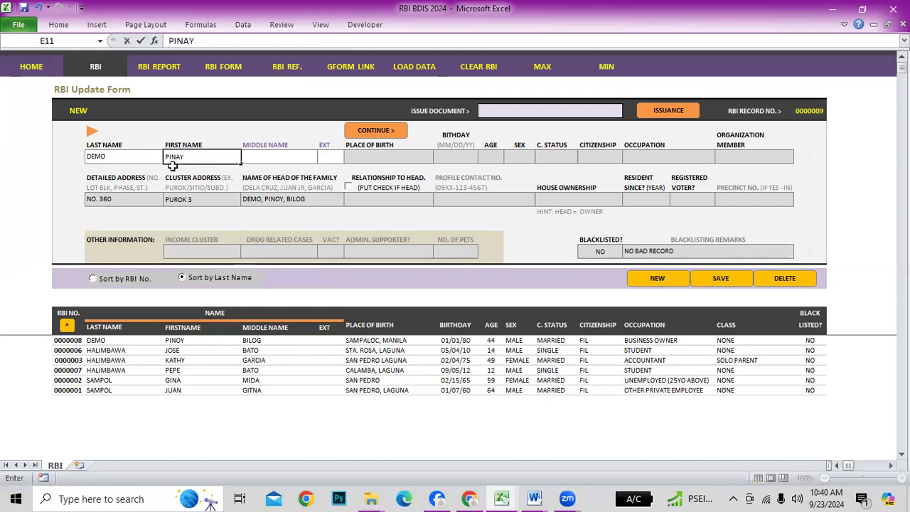
{"action": "key", "text": "Tab"}
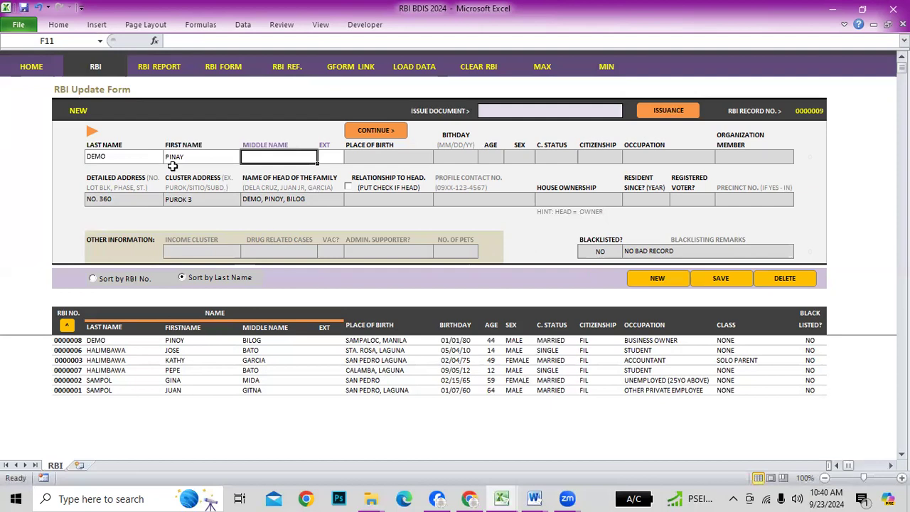
{"action": "type", "text": "PARIHAB"}
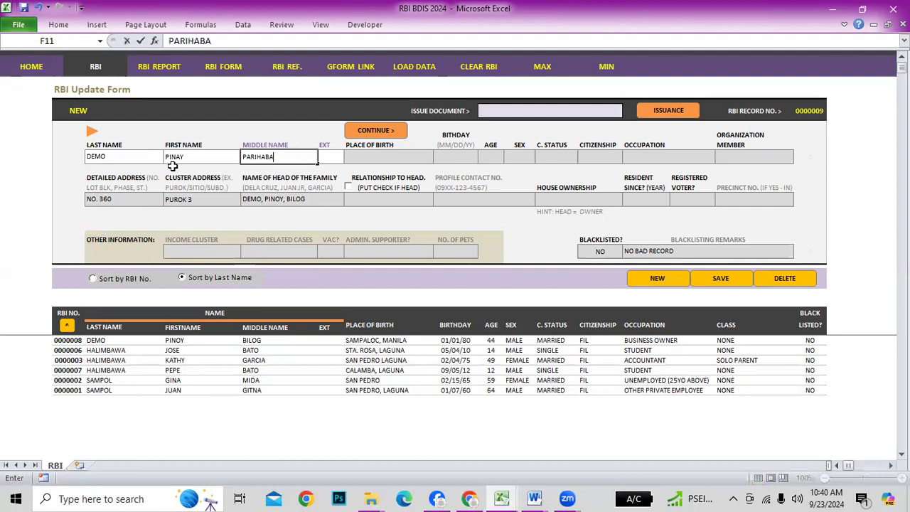
{"action": "type", "text": "A"}
{"action": "key", "text": "Tab"}
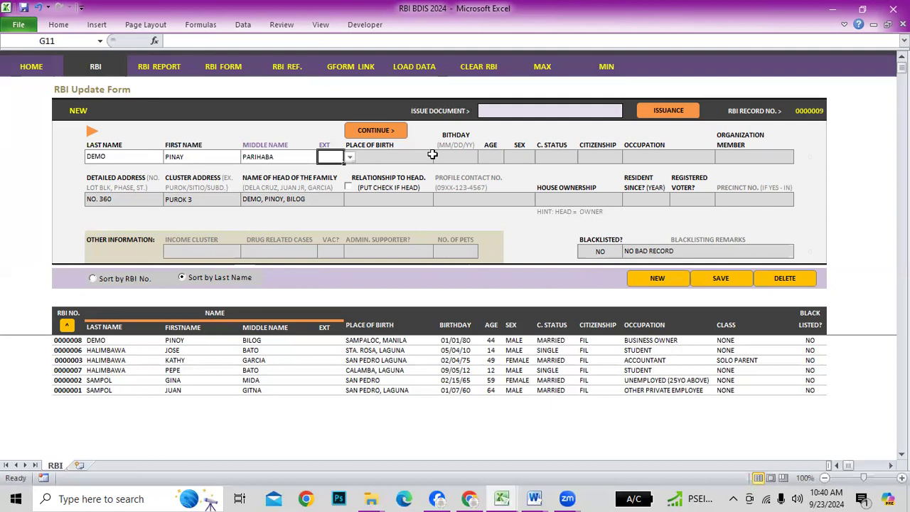
{"action": "left_click", "coordinate": [128, 155]}
{"action": "left_click", "coordinate": [209, 155]}
{"action": "left_click", "coordinate": [288, 153]}
{"action": "left_click", "coordinate": [330, 154]}
{"action": "left_click", "coordinate": [394, 155]}
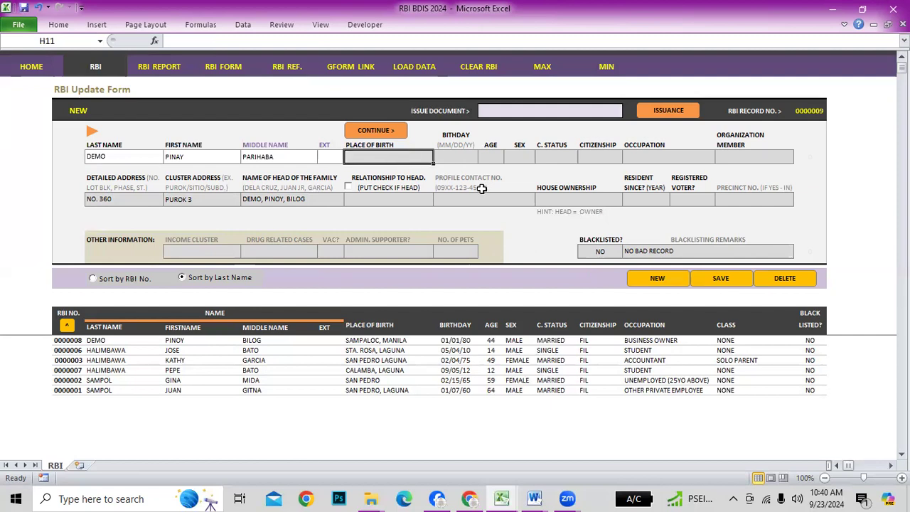
{"action": "double_click", "coordinate": [425, 188]}
{"action": "left_click", "coordinate": [458, 289]}
{"action": "double_click", "coordinate": [384, 161]}
{"action": "key", "text": "Return"}
{"action": "scroll", "coordinate": [106, 412], "scroll_direction": "down", "scroll_amount": 2}
{"action": "scroll", "coordinate": [119, 427], "scroll_direction": "up", "scroll_amount": 2}
{"action": "scroll", "coordinate": [119, 427], "scroll_direction": "down", "scroll_amount": 2}
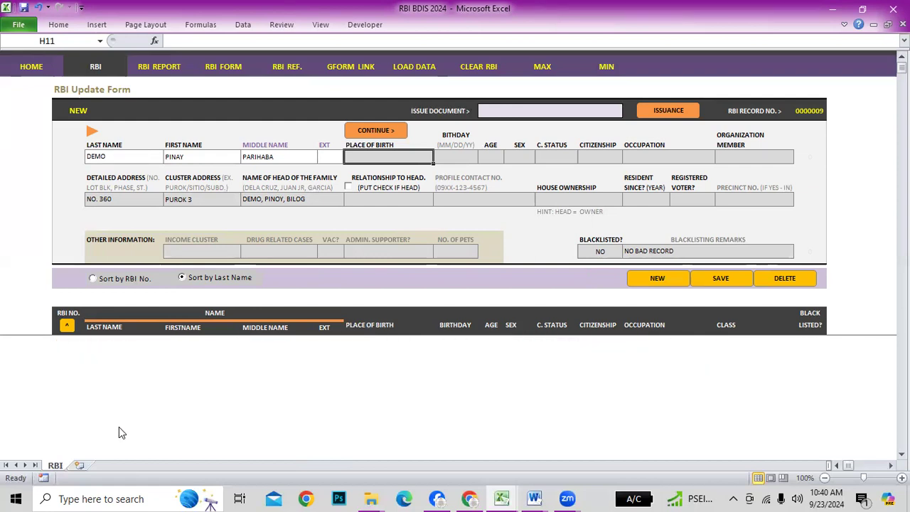
{"action": "scroll", "coordinate": [118, 427], "scroll_direction": "up", "scroll_amount": 1}
{"action": "scroll", "coordinate": [119, 426], "scroll_direction": "up", "scroll_amount": 1}
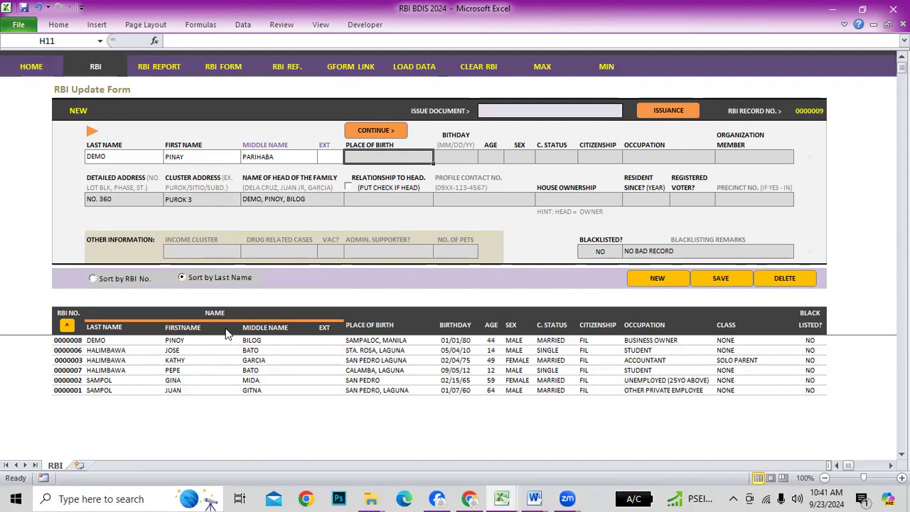
{"action": "scroll", "coordinate": [81, 412], "scroll_direction": "down", "scroll_amount": 1}
{"action": "scroll", "coordinate": [81, 412], "scroll_direction": "up", "scroll_amount": 1}
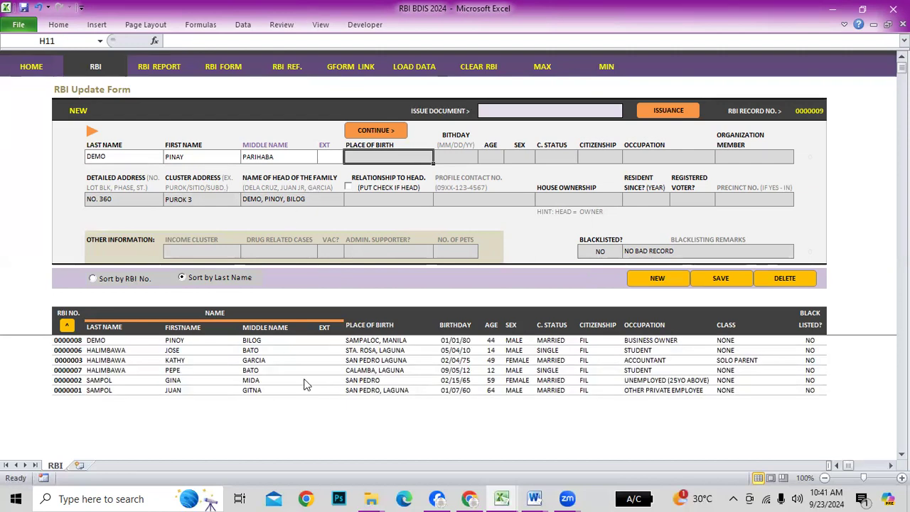
{"action": "left_click", "coordinate": [379, 135]}
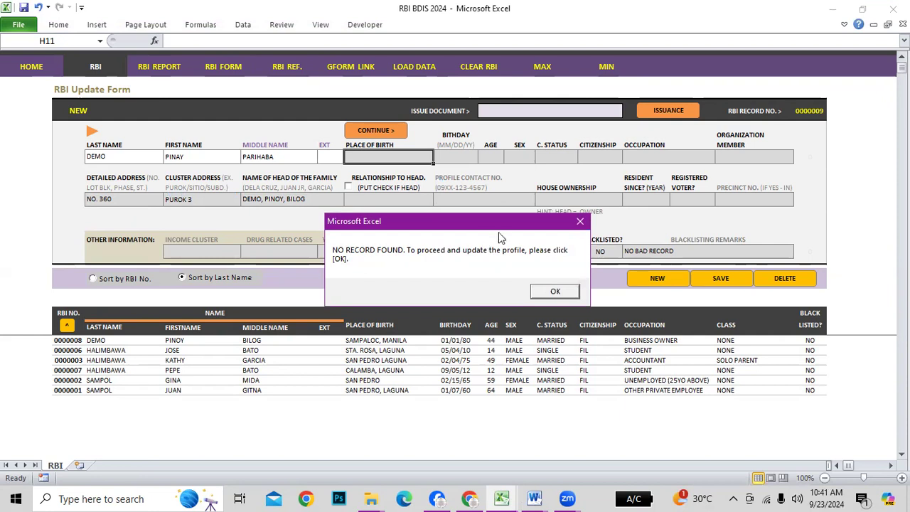
{"action": "left_click", "coordinate": [552, 288]}
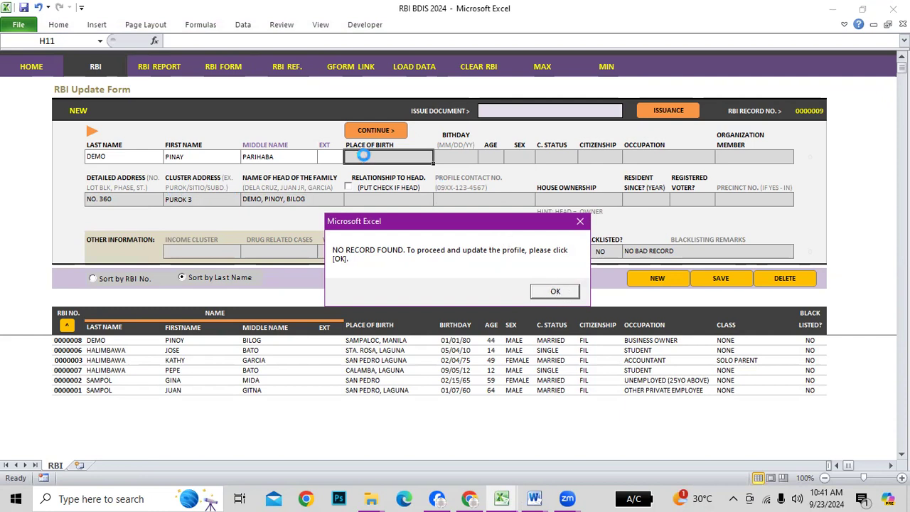
{"action": "left_click", "coordinate": [550, 293]}
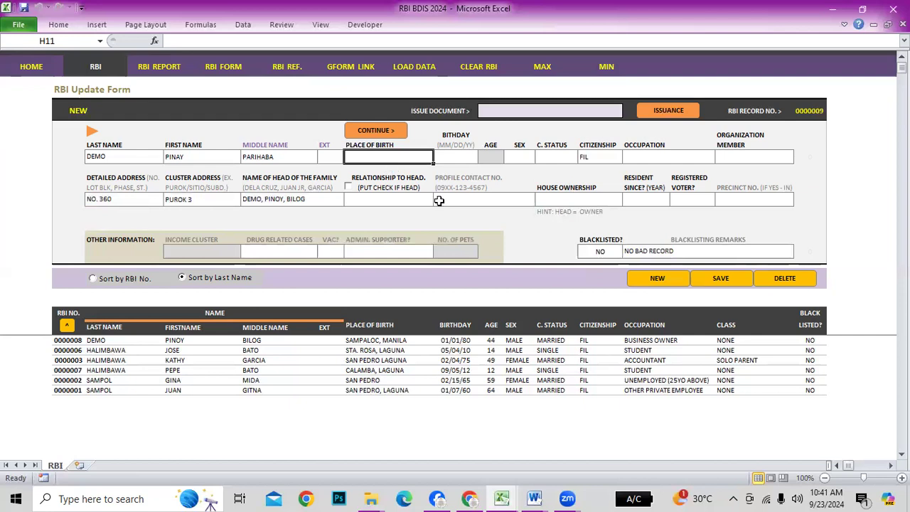
{"action": "type", "text": "BINA"}
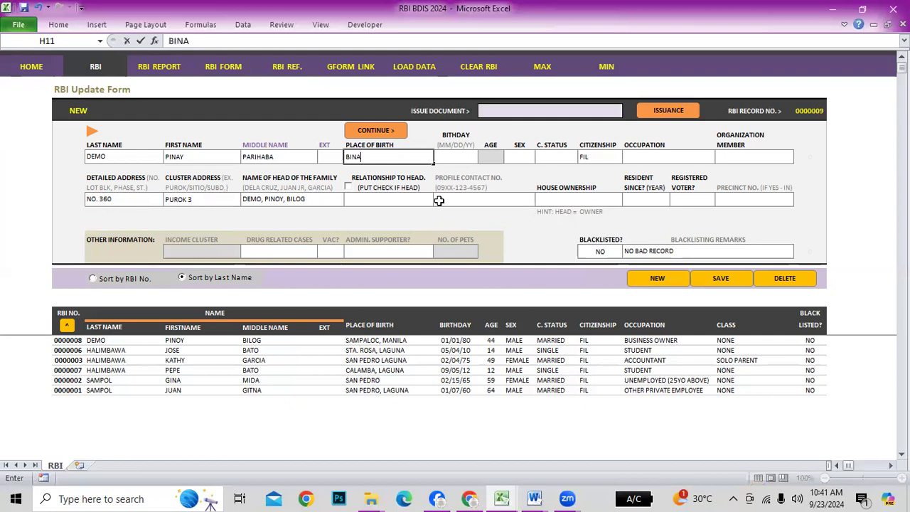
{"action": "type", "text": "N, LAGUNA"}
{"action": "key", "text": "Tab"}
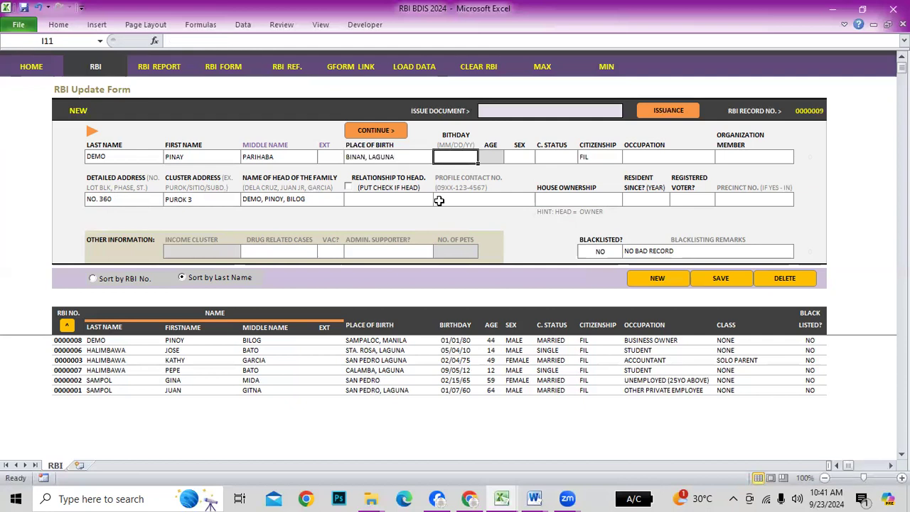
{"action": "type", "text": "02/14/2"}
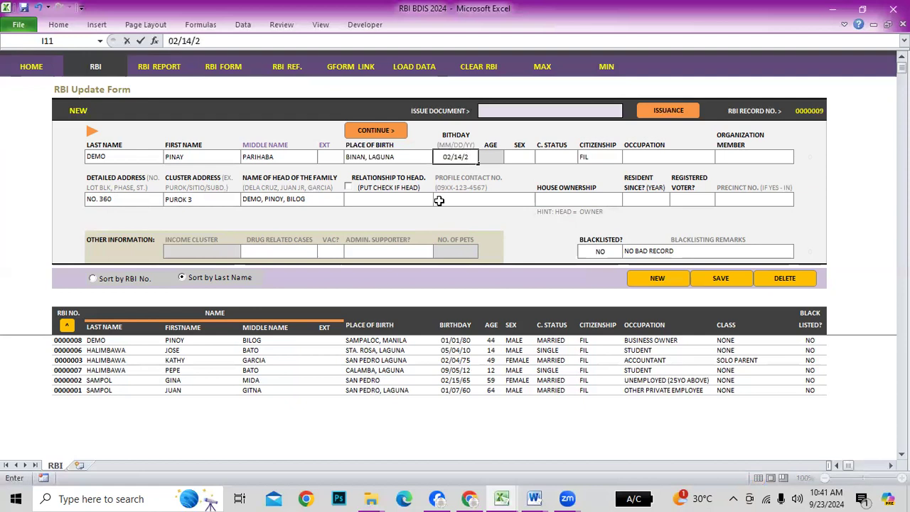
{"action": "key", "text": "BackSpace"}
{"action": "type", "text": "1985"}
{"action": "key", "text": "Return"}
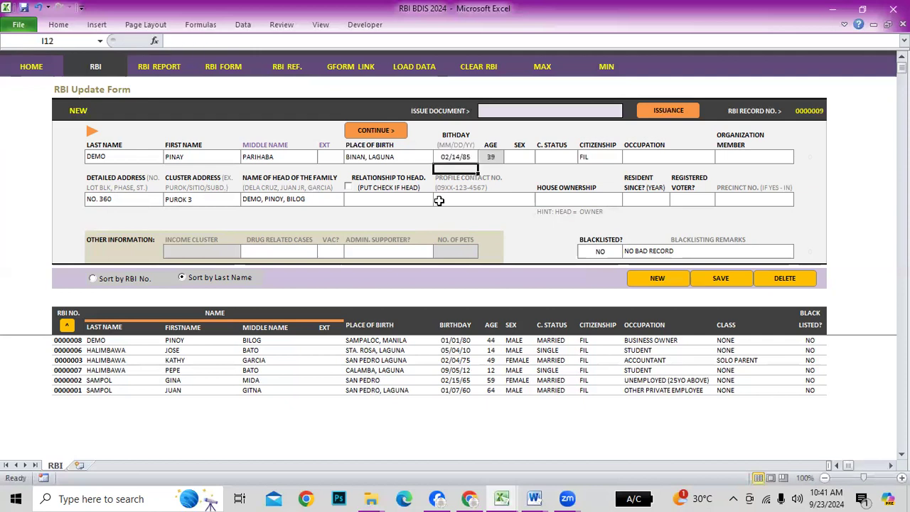
{"action": "left_click", "coordinate": [493, 156]}
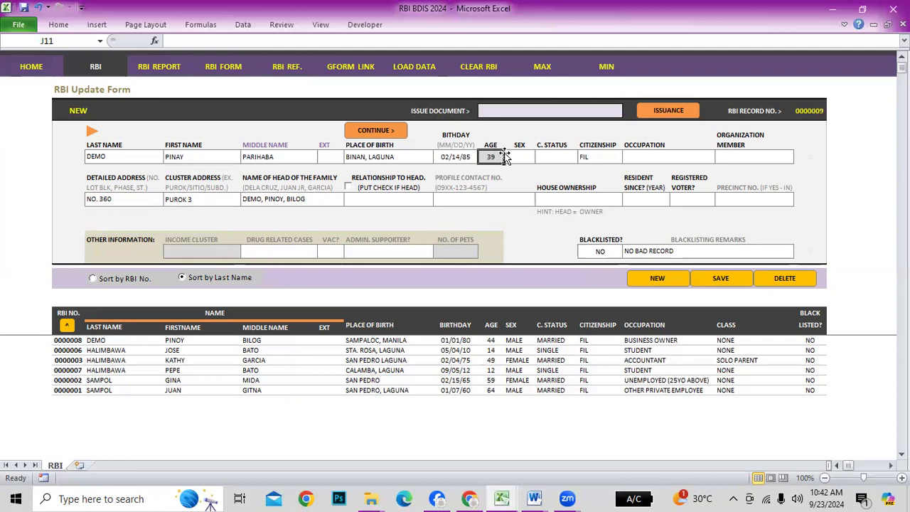
{"action": "key", "text": "Delete"}
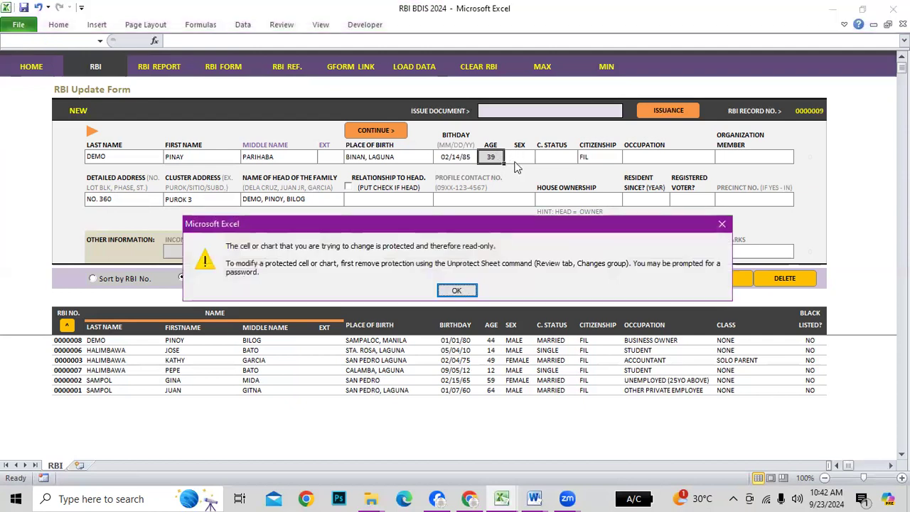
{"action": "left_click", "coordinate": [456, 292]}
Set sex to FEMALE and civil status to MARRIED
{"action": "left_click", "coordinate": [522, 158]}
{"action": "left_click", "coordinate": [541, 158]}
{"action": "left_click", "coordinate": [502, 177]}
{"action": "left_click", "coordinate": [566, 159]}
{"action": "left_click", "coordinate": [583, 157]}
{"action": "left_click", "coordinate": [529, 177]}
Set occupation to UNEMPLOYED and organization membership to NONE
{"action": "left_click", "coordinate": [608, 159]}
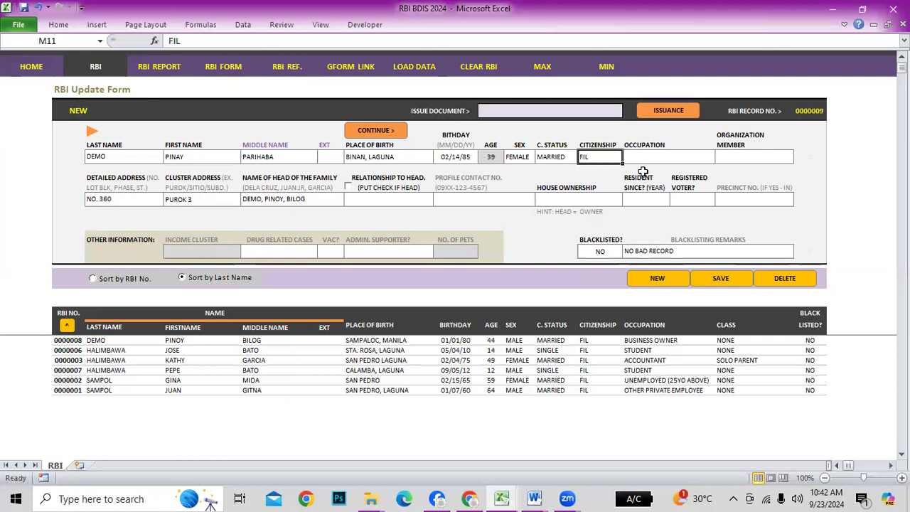
{"action": "left_click", "coordinate": [682, 157]}
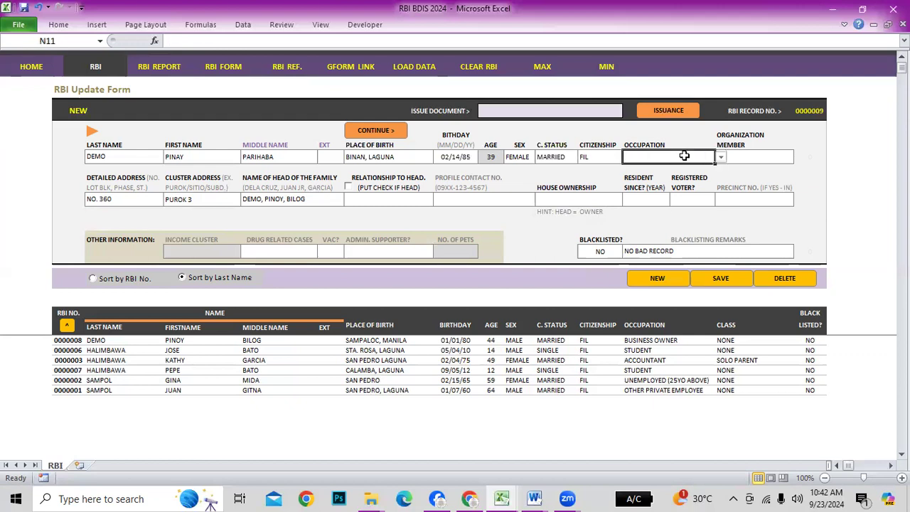
{"action": "left_click", "coordinate": [721, 157]}
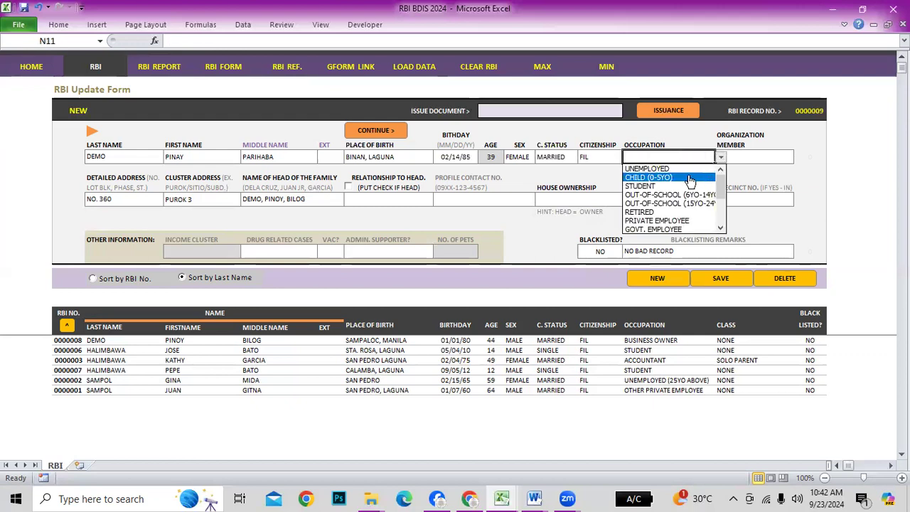
{"action": "key", "text": "Escape"}
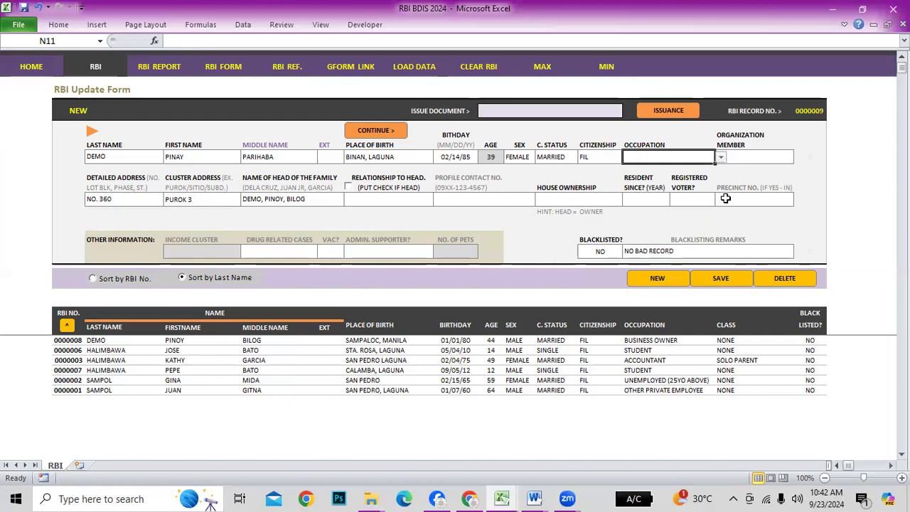
{"action": "left_click", "coordinate": [721, 158]}
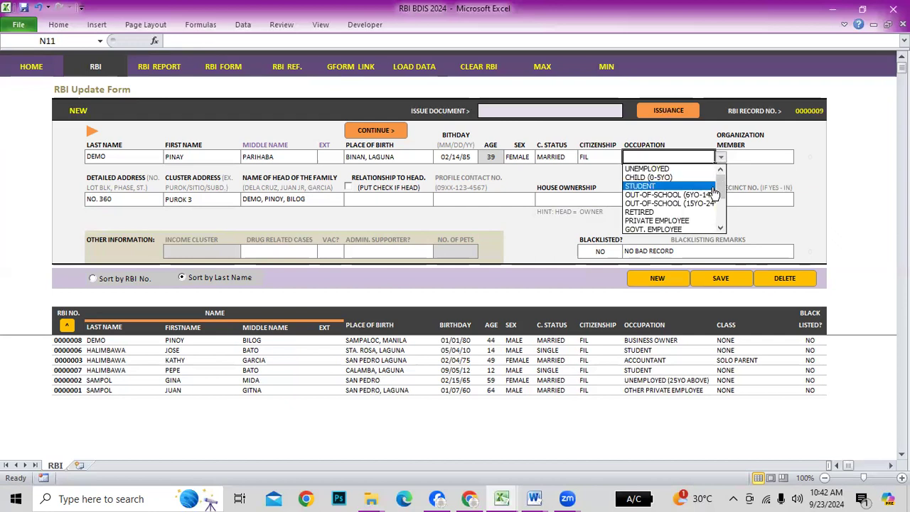
{"action": "left_click", "coordinate": [645, 169]}
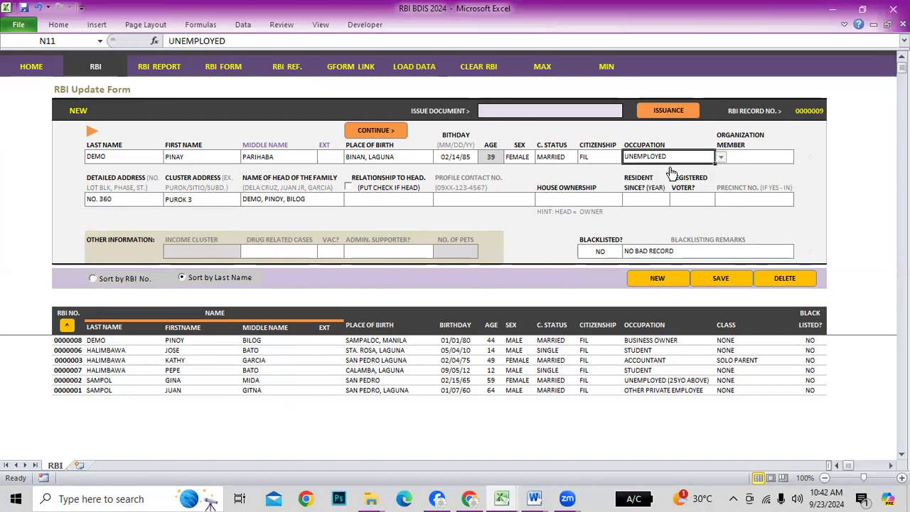
{"action": "left_click", "coordinate": [760, 159]}
{"action": "left_click", "coordinate": [799, 157]}
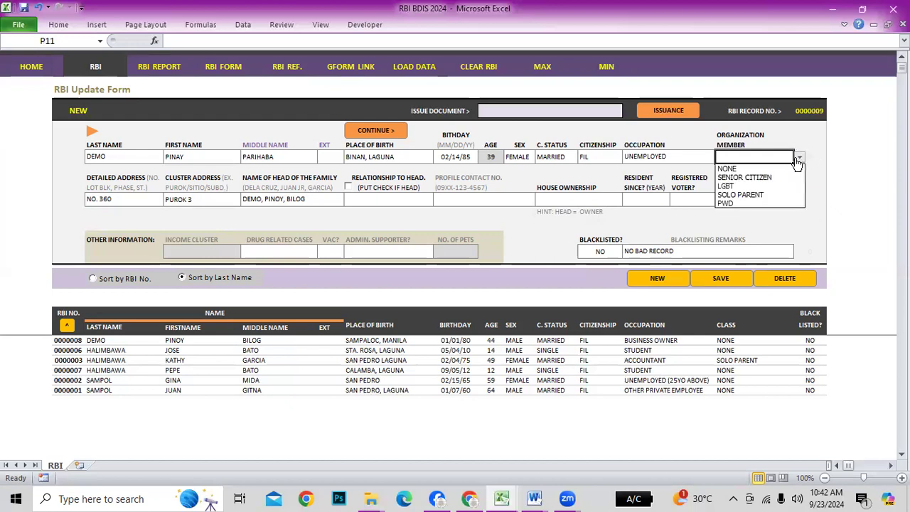
{"action": "left_click", "coordinate": [726, 169]}
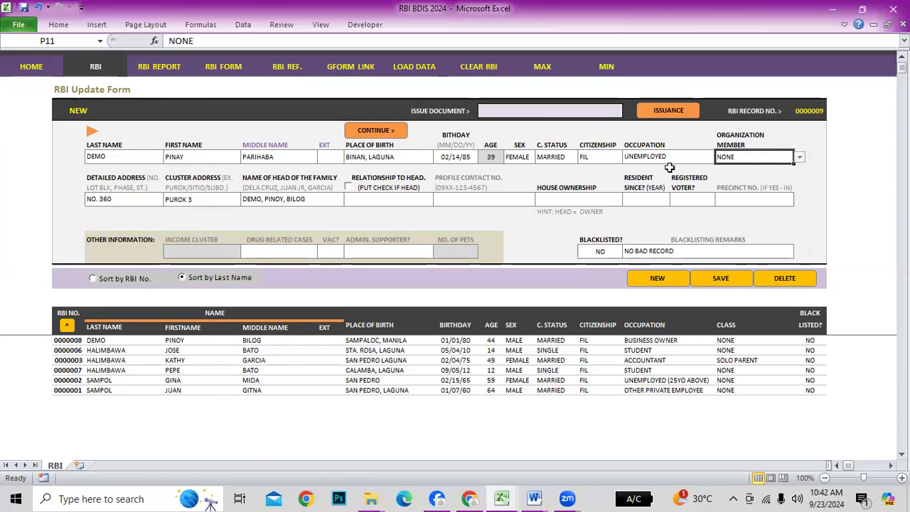
Set relationship to head of family to SPOUSE
{"action": "left_click", "coordinate": [109, 200]}
{"action": "left_click", "coordinate": [185, 198]}
{"action": "left_click", "coordinate": [313, 198]}
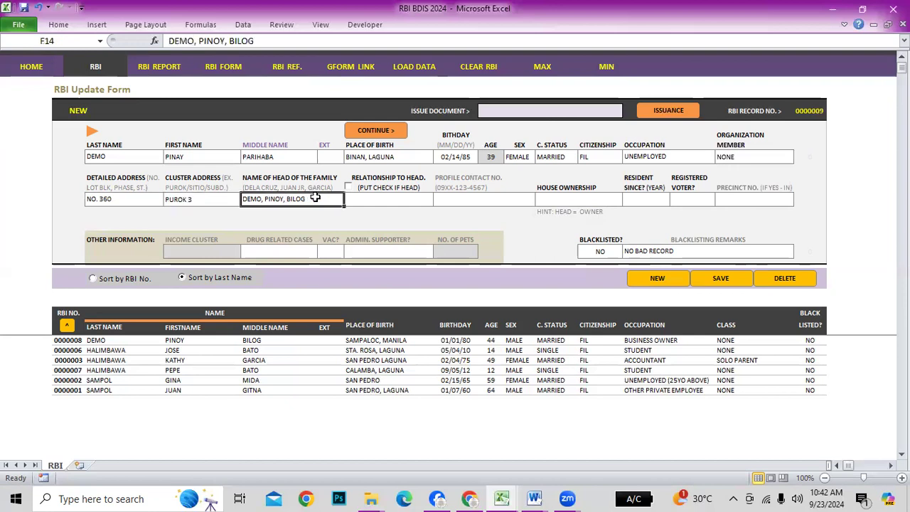
{"action": "left_click", "coordinate": [376, 199]}
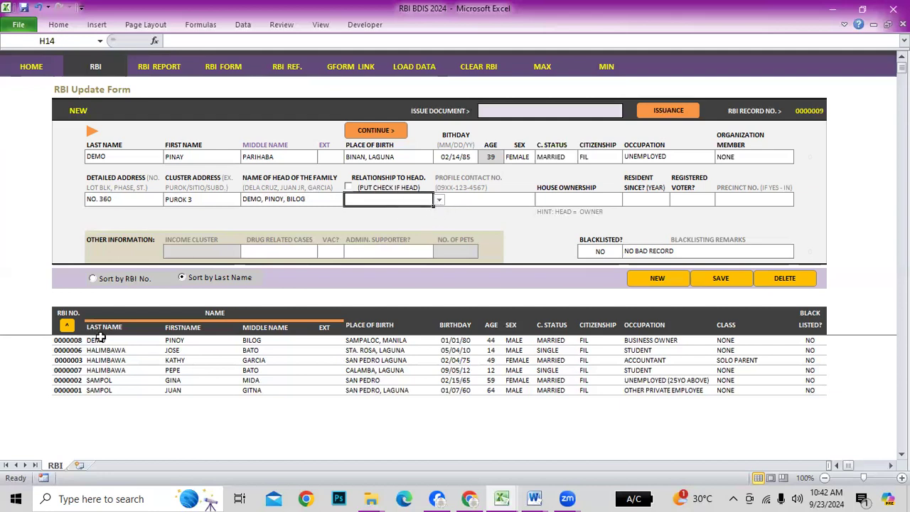
{"action": "left_click", "coordinate": [439, 200]}
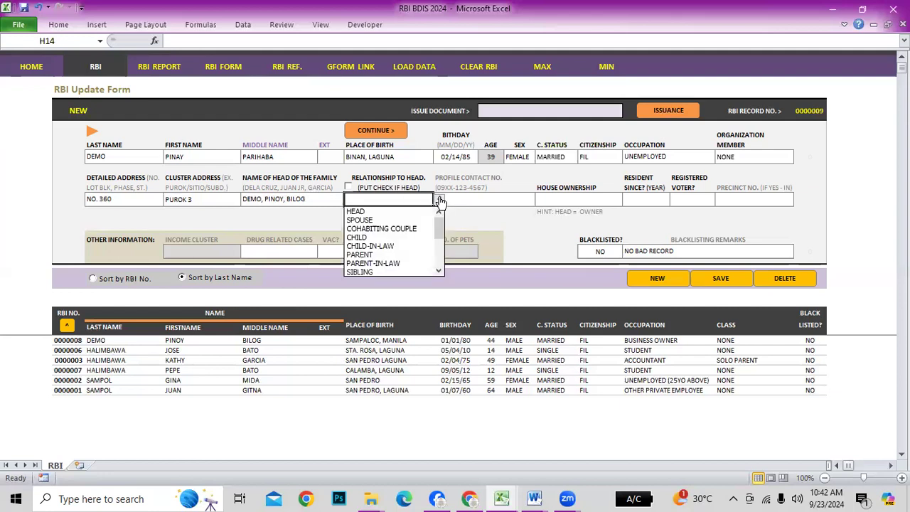
{"action": "left_click", "coordinate": [373, 220]}
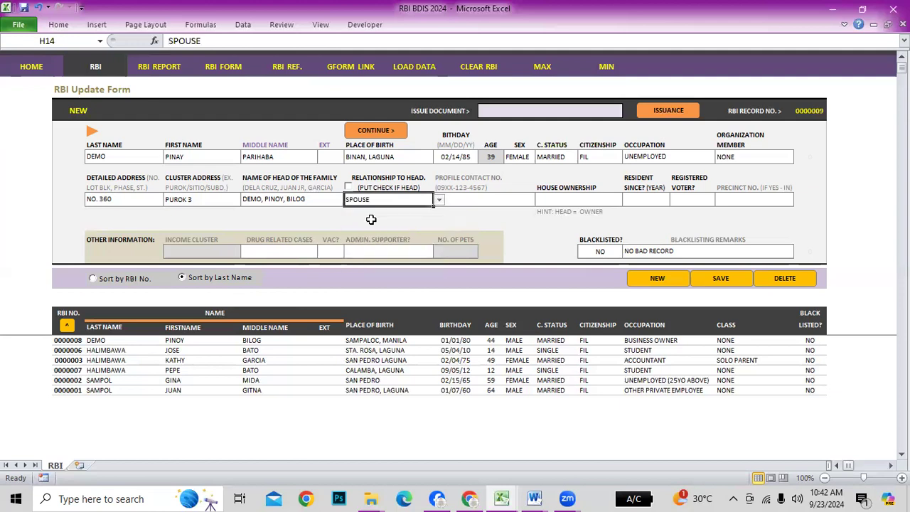
{"action": "left_click", "coordinate": [440, 199]}
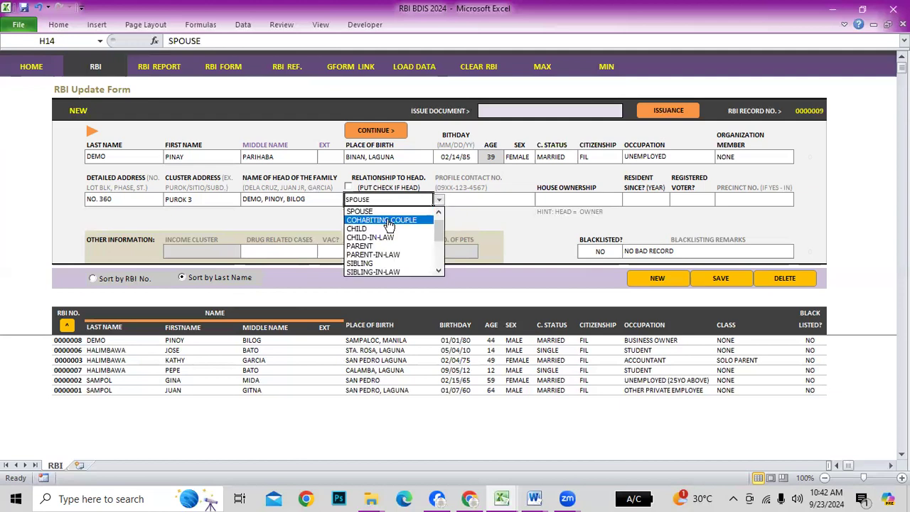
{"action": "left_click", "coordinate": [389, 224]}
{"action": "left_click", "coordinate": [439, 200]}
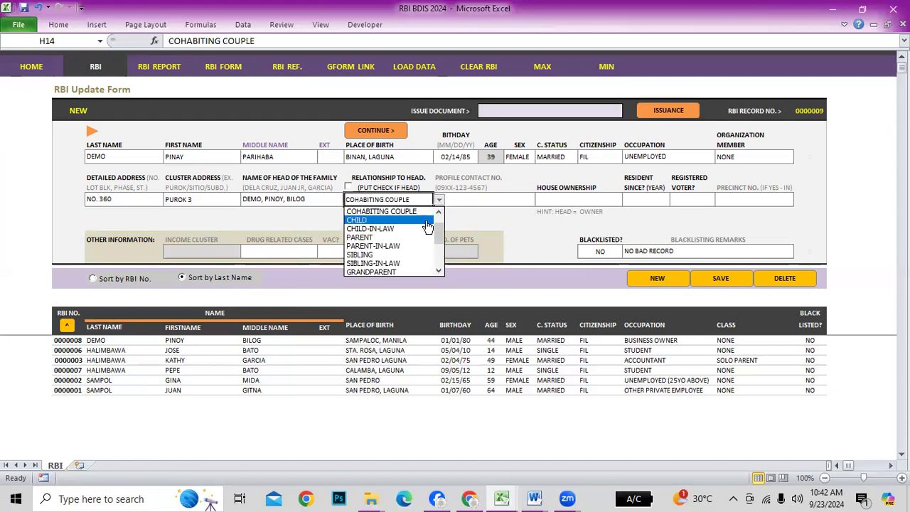
{"action": "scroll", "coordinate": [437, 235], "scroll_direction": "up", "scroll_amount": 1}
{"action": "left_click", "coordinate": [377, 220]}
Enter the resident's contact number
{"action": "left_click", "coordinate": [471, 199]}
{"action": "type", "text": "0999-888-8888"}
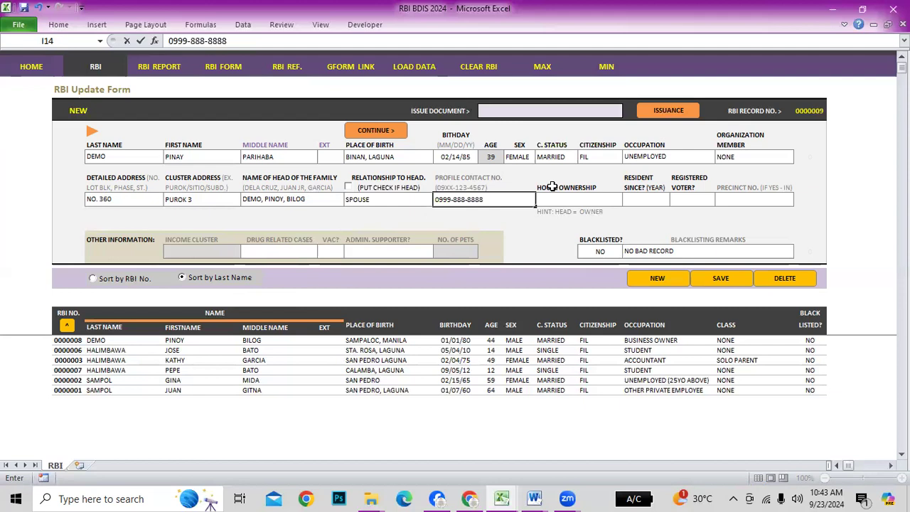
{"action": "key", "text": "Return"}
Set house ownership to LIVING W/ THE OWNER and resident since 2009
{"action": "left_click", "coordinate": [599, 201]}
{"action": "left_click", "coordinate": [628, 200]}
{"action": "left_click", "coordinate": [674, 221]}
{"action": "left_click", "coordinate": [554, 212]}
{"action": "left_click", "coordinate": [606, 224]}
{"action": "left_click", "coordinate": [603, 201]}
{"action": "left_click", "coordinate": [628, 204]}
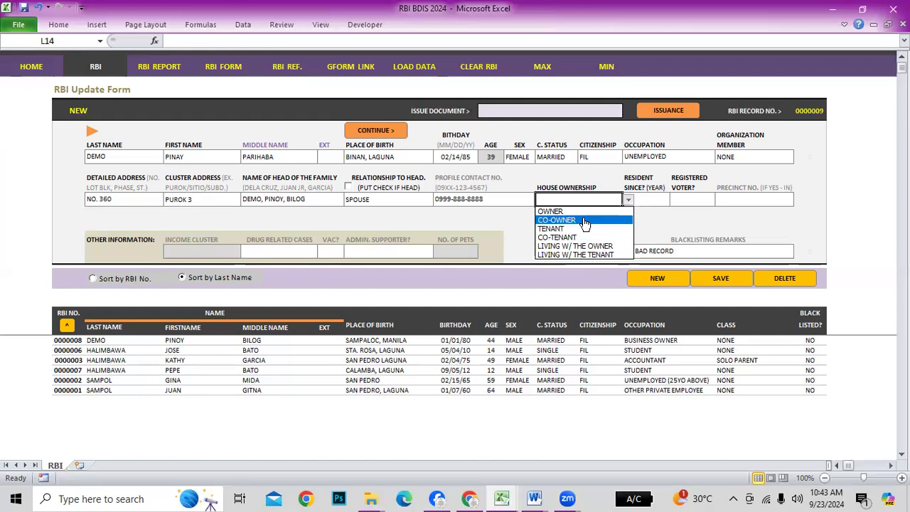
{"action": "left_click", "coordinate": [591, 249]}
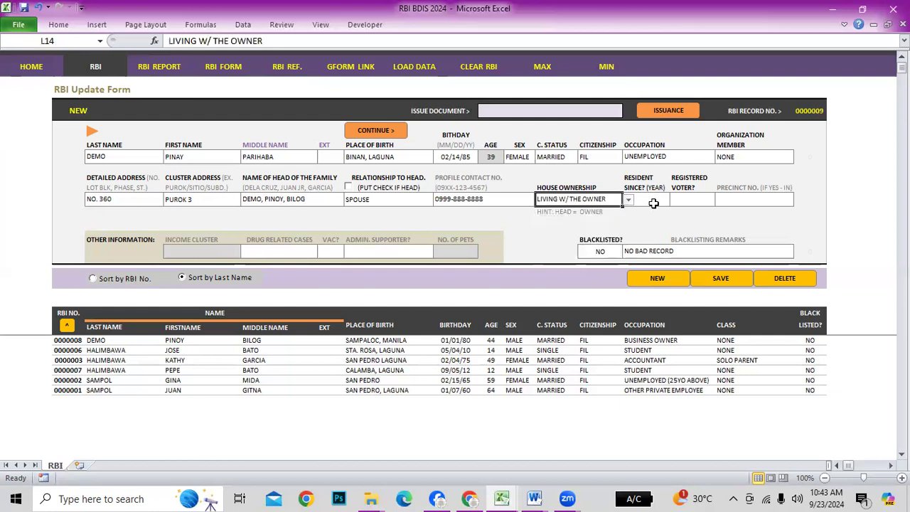
{"action": "left_click", "coordinate": [651, 201]}
{"action": "type", "text": "2009"}
{"action": "key", "text": "Return"}
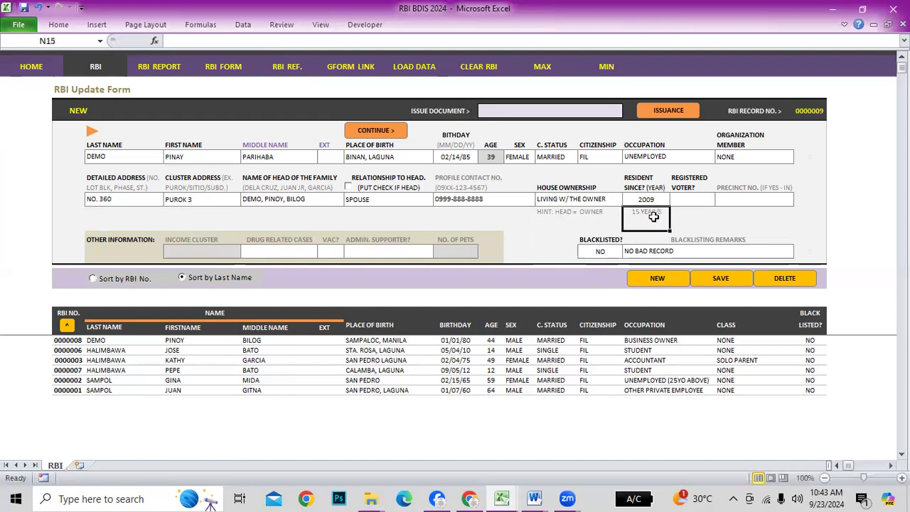
Mark the resident as a registered voter YES - WITHIN with precinct 0033C
{"action": "left_click", "coordinate": [701, 200]}
{"action": "left_click", "coordinate": [721, 202]}
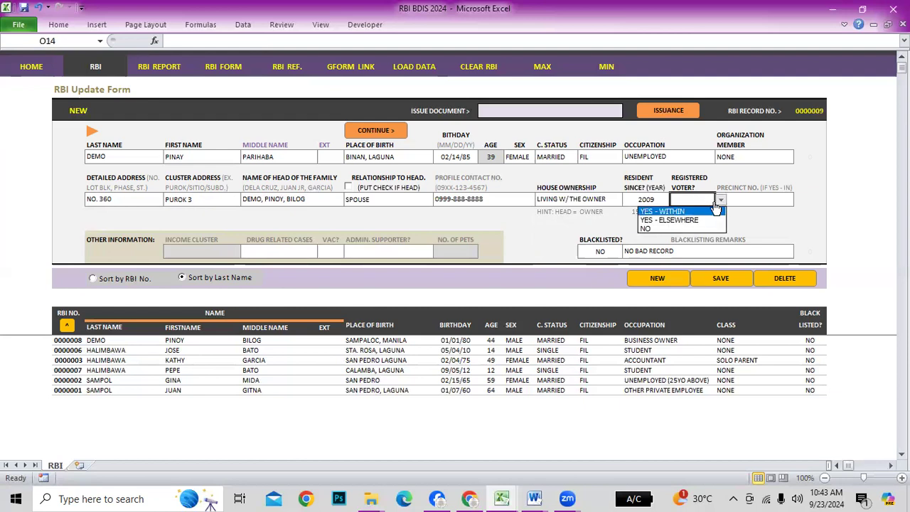
{"action": "left_click", "coordinate": [661, 212]}
{"action": "left_click", "coordinate": [747, 197]}
{"action": "type", "text": "0"}
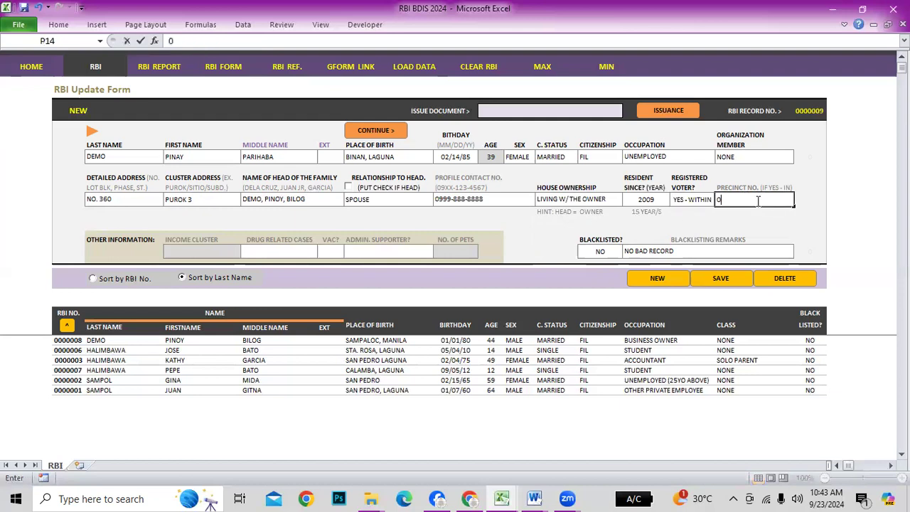
{"action": "type", "text": "033C"}
{"action": "key", "text": "Return"}
Set Drug Related Cases NONE, VAC? YES, Admin. Supporter YES, and save the record
{"action": "left_click", "coordinate": [299, 253]}
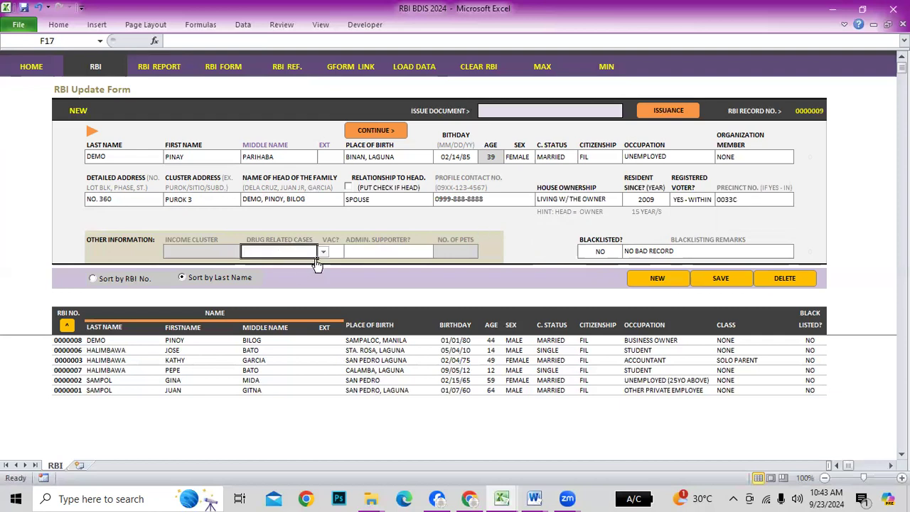
{"action": "left_click", "coordinate": [323, 253]}
{"action": "left_click", "coordinate": [288, 264]}
{"action": "left_click", "coordinate": [324, 252]}
{"action": "left_click", "coordinate": [288, 263]}
{"action": "left_click", "coordinate": [333, 252]}
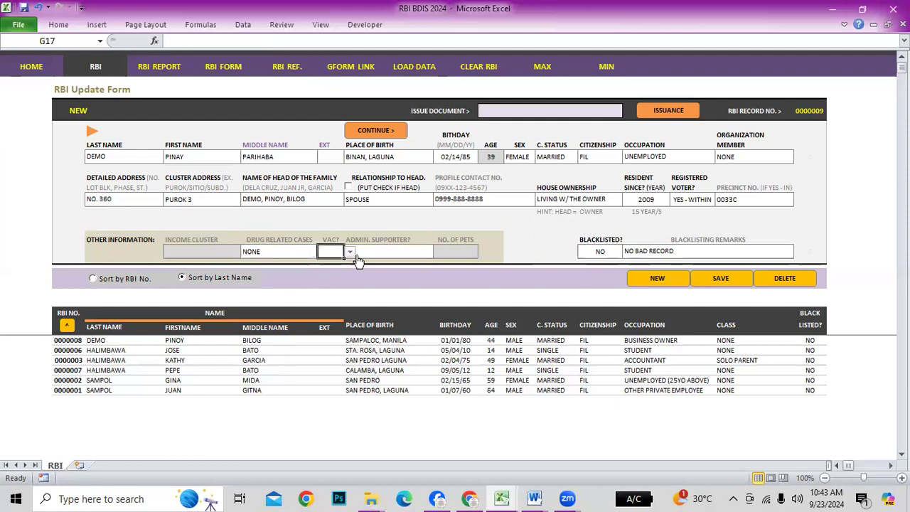
{"action": "left_click", "coordinate": [349, 252]}
{"action": "left_click", "coordinate": [292, 265]}
{"action": "left_click", "coordinate": [397, 252]}
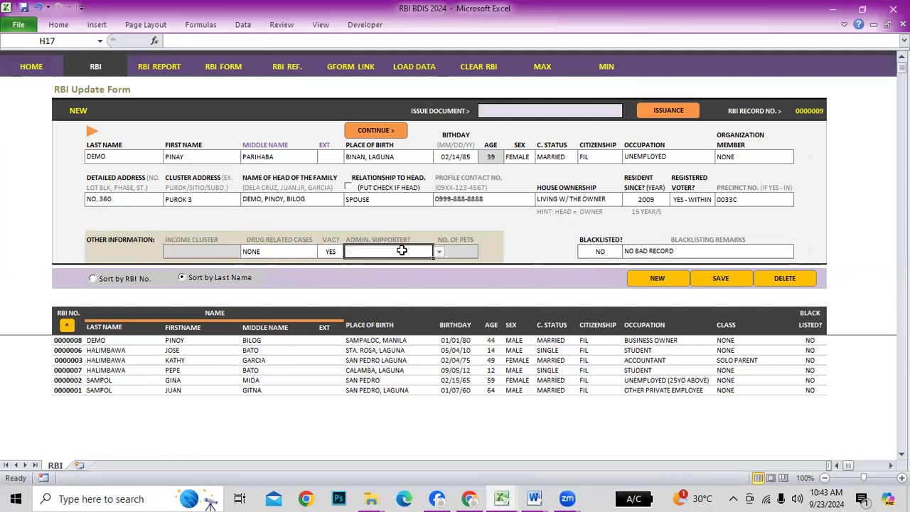
{"action": "left_click", "coordinate": [439, 252]}
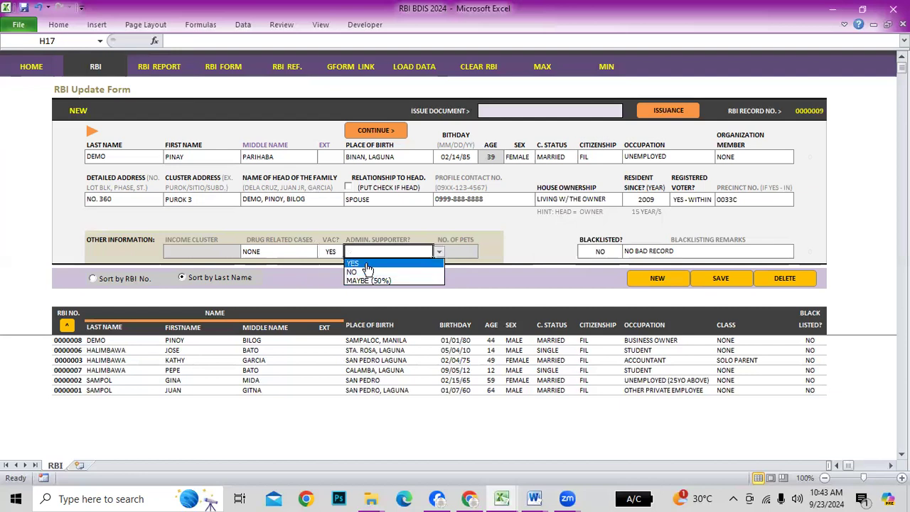
{"action": "left_click", "coordinate": [368, 264]}
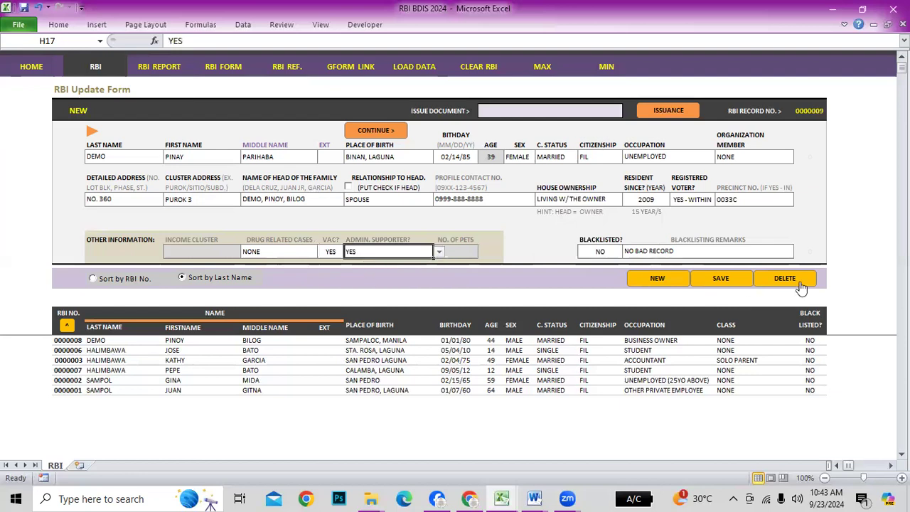
{"action": "left_click", "coordinate": [724, 284]}
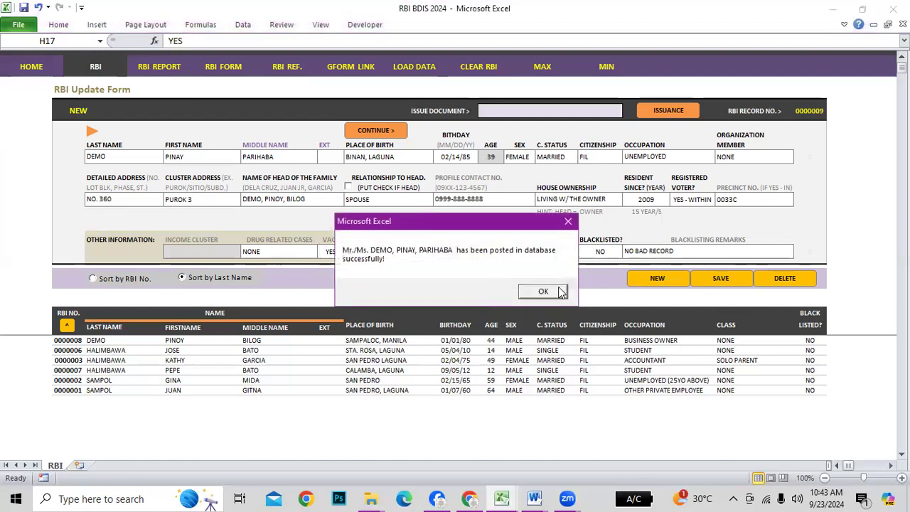
Acknowledge the posting, review record 0000009 DEMO PINAY in the list, and begin a new entry
{"action": "left_click", "coordinate": [554, 289]}
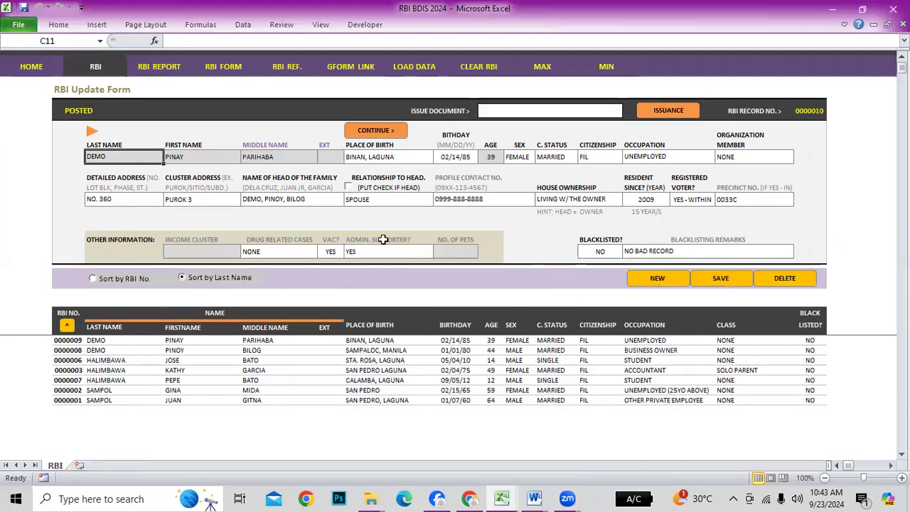
{"action": "left_click_drag", "start_coordinate": [74, 344], "coordinate": [75, 350]}
{"action": "left_click", "coordinate": [134, 359]}
{"action": "left_click", "coordinate": [307, 370]}
{"action": "left_click", "coordinate": [455, 370]}
{"action": "left_click", "coordinate": [583, 371]}
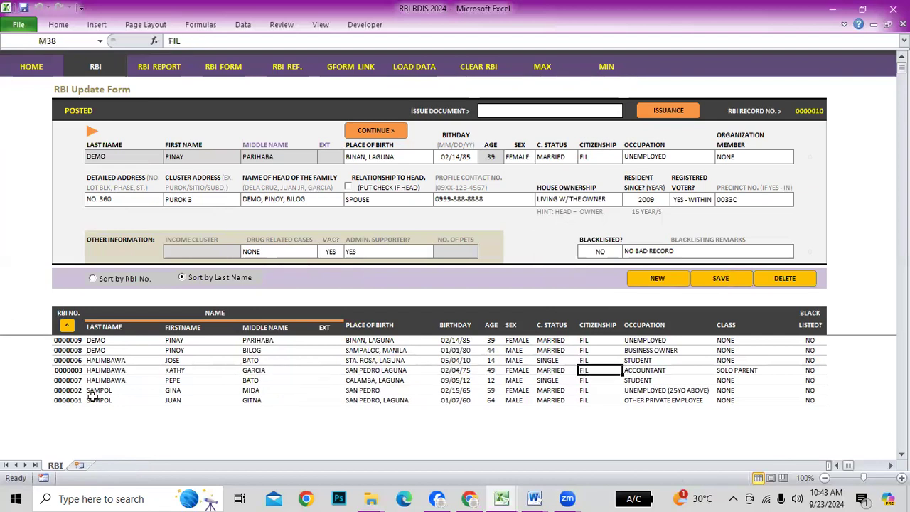
{"action": "left_click", "coordinate": [99, 360]}
{"action": "left_click", "coordinate": [91, 371]}
{"action": "left_click_drag", "start_coordinate": [96, 380], "coordinate": [100, 391]}
{"action": "left_click", "coordinate": [134, 414]}
{"action": "left_click", "coordinate": [95, 400]}
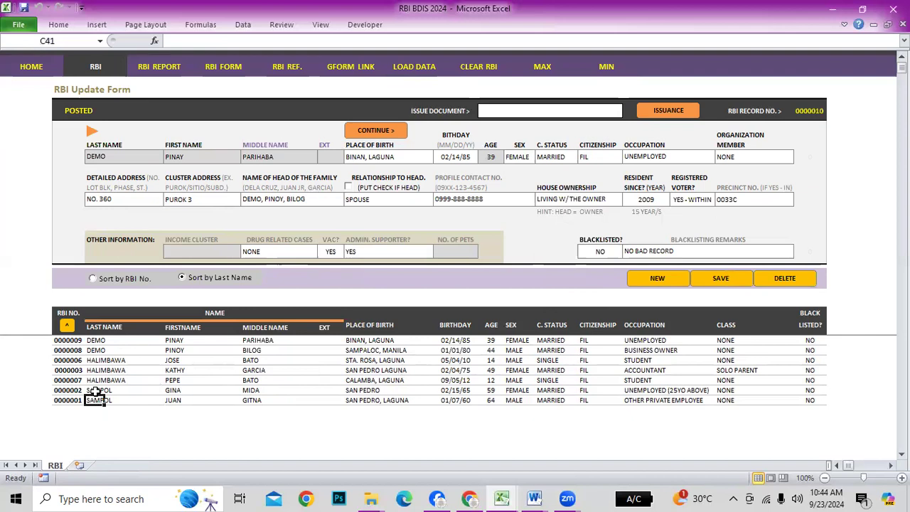
{"action": "left_click", "coordinate": [111, 361]}
{"action": "left_click", "coordinate": [109, 342]}
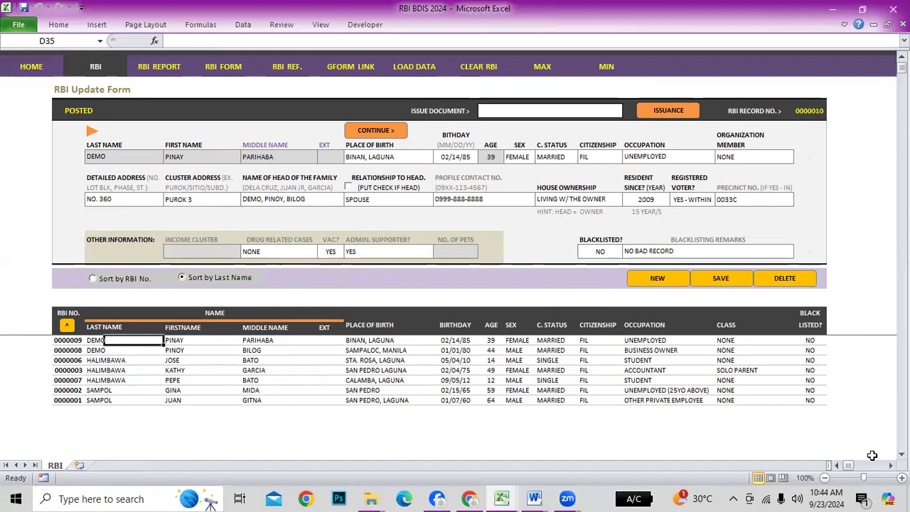
{"action": "left_click", "coordinate": [662, 281]}
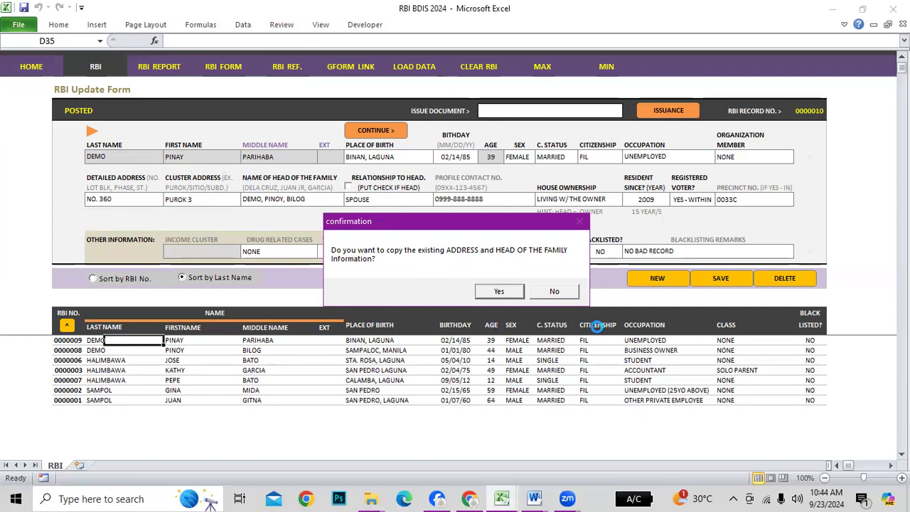
Decline copying the previous address and head of family, leaving record 0000010 blank
{"action": "left_click", "coordinate": [538, 291]}
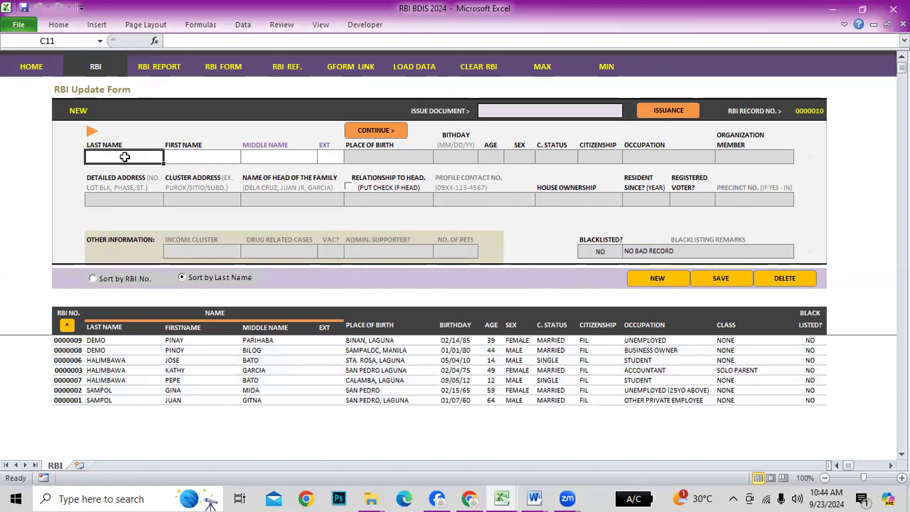
{"action": "left_click", "coordinate": [214, 156]}
{"action": "left_click", "coordinate": [284, 157]}
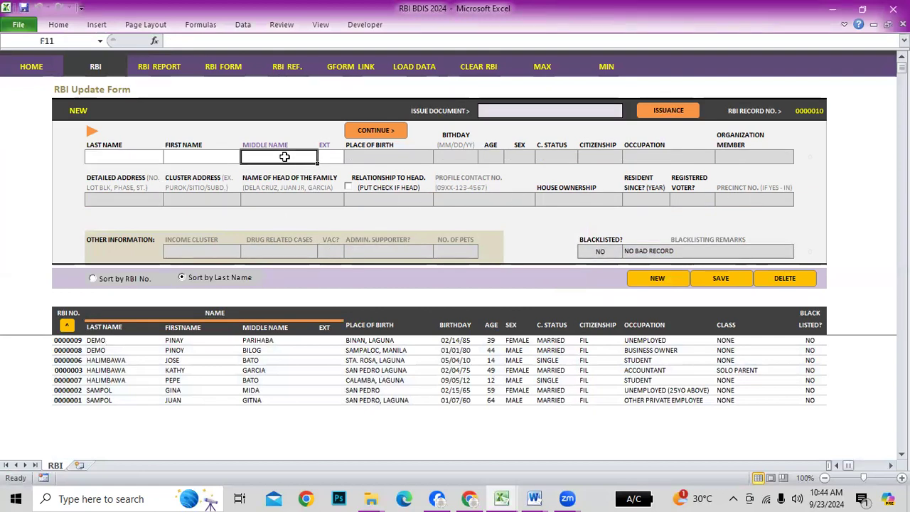
{"action": "left_click", "coordinate": [329, 156]}
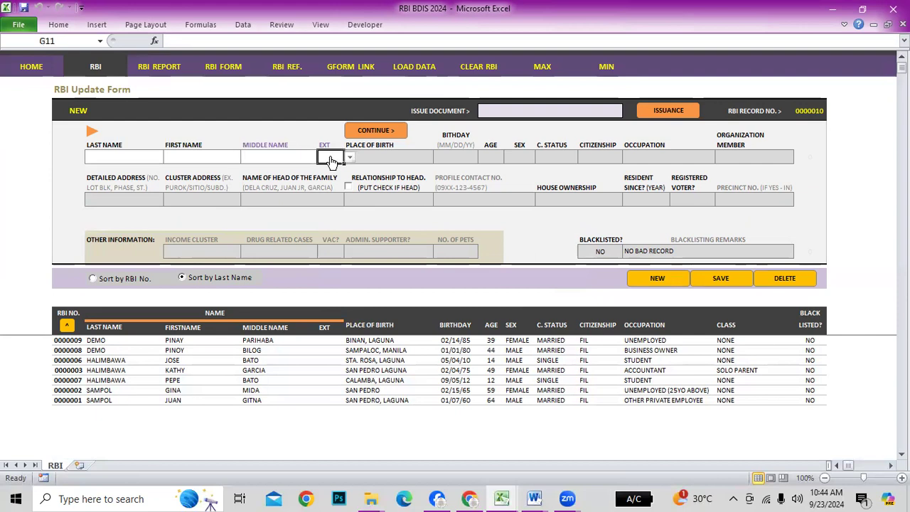
{"action": "left_click", "coordinate": [96, 146]}
{"action": "left_click", "coordinate": [229, 141]}
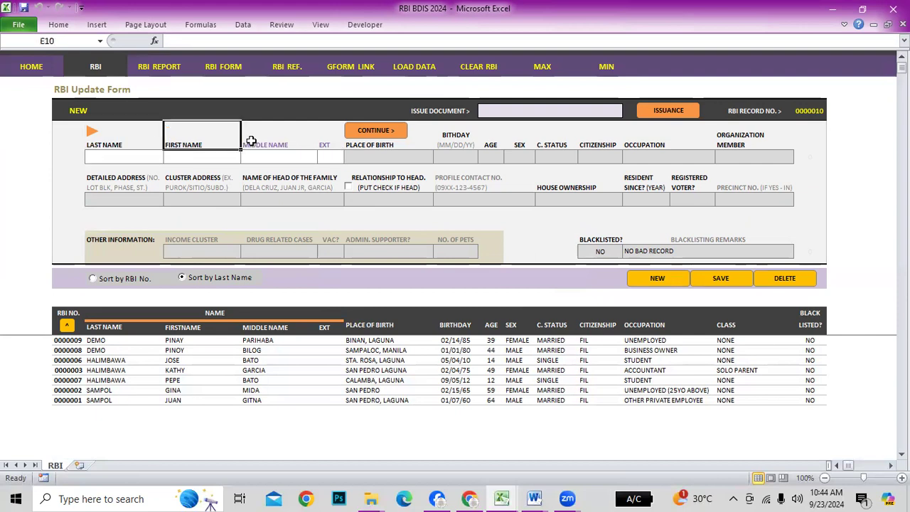
{"action": "left_click", "coordinate": [485, 143]}
{"action": "left_click", "coordinate": [593, 144]}
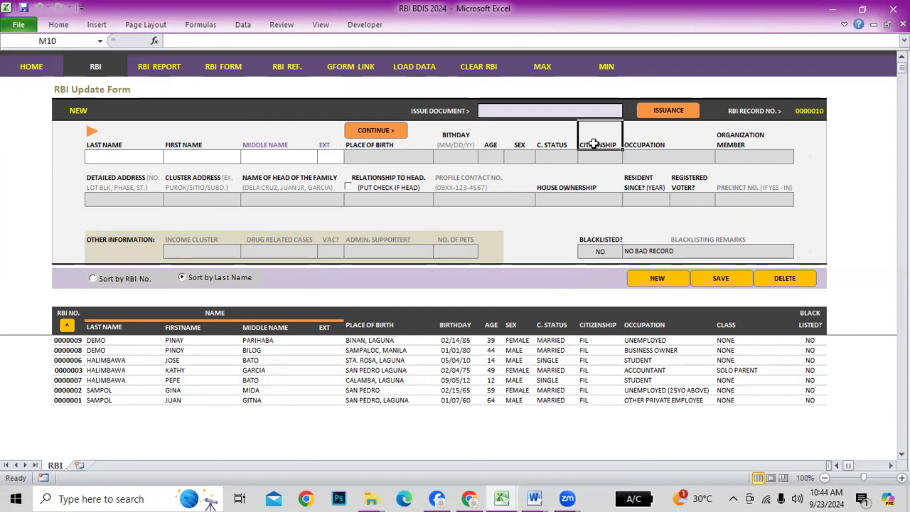
{"action": "left_click", "coordinate": [657, 143]}
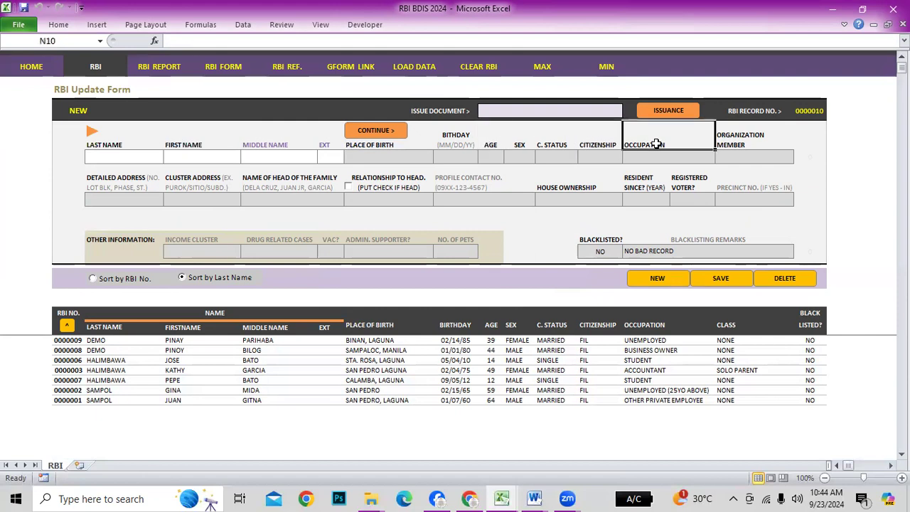
Click through the blank form's fields, ending in the Last Name field
{"action": "left_click", "coordinate": [264, 145]}
{"action": "left_click", "coordinate": [327, 140]}
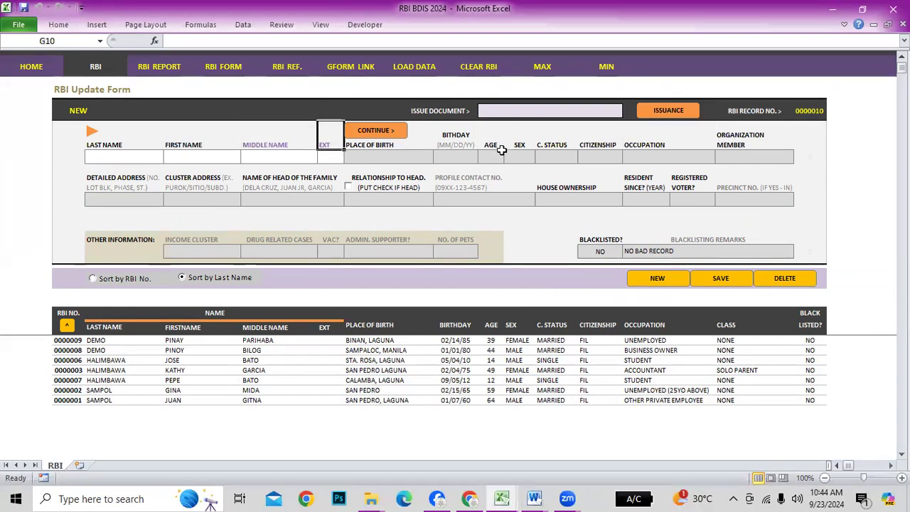
{"action": "left_click", "coordinate": [455, 183]}
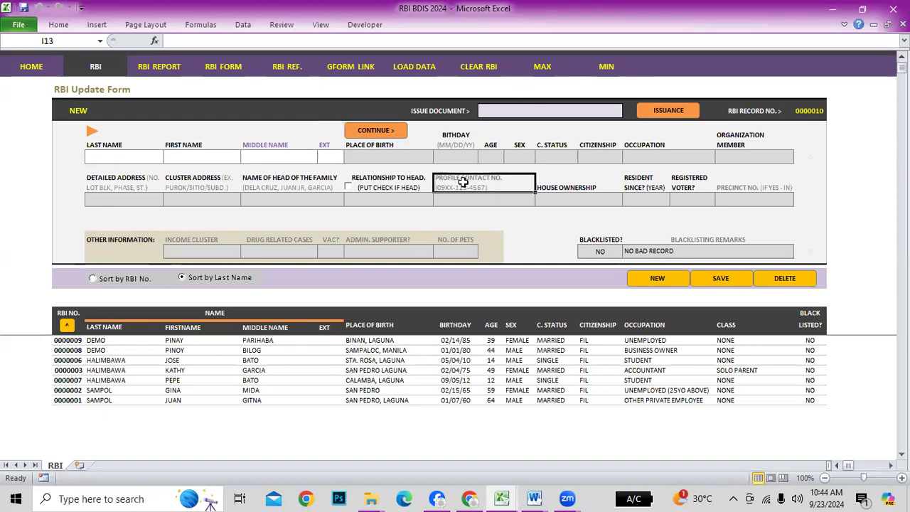
{"action": "left_click", "coordinate": [274, 144]}
{"action": "left_click", "coordinate": [321, 146]}
{"action": "left_click", "coordinate": [461, 186]}
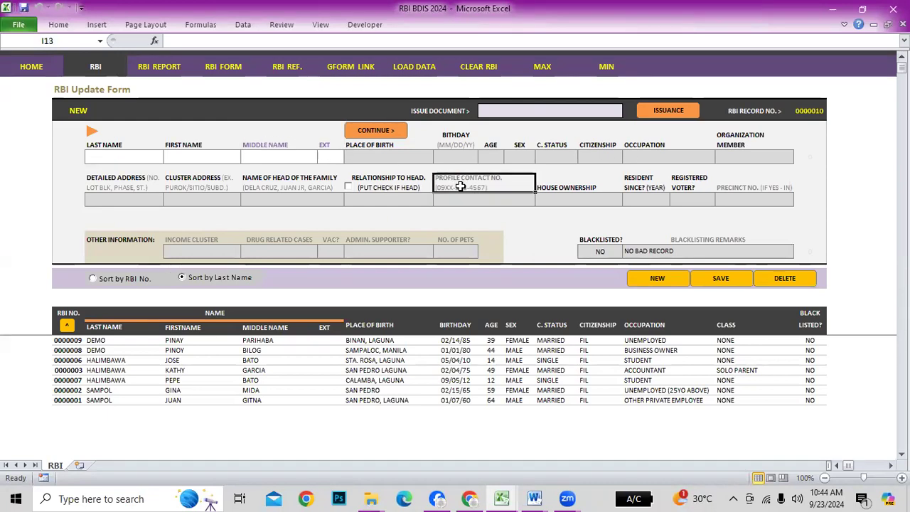
{"action": "left_click", "coordinate": [740, 188]}
{"action": "left_click_drag", "start_coordinate": [192, 240], "coordinate": [449, 240]}
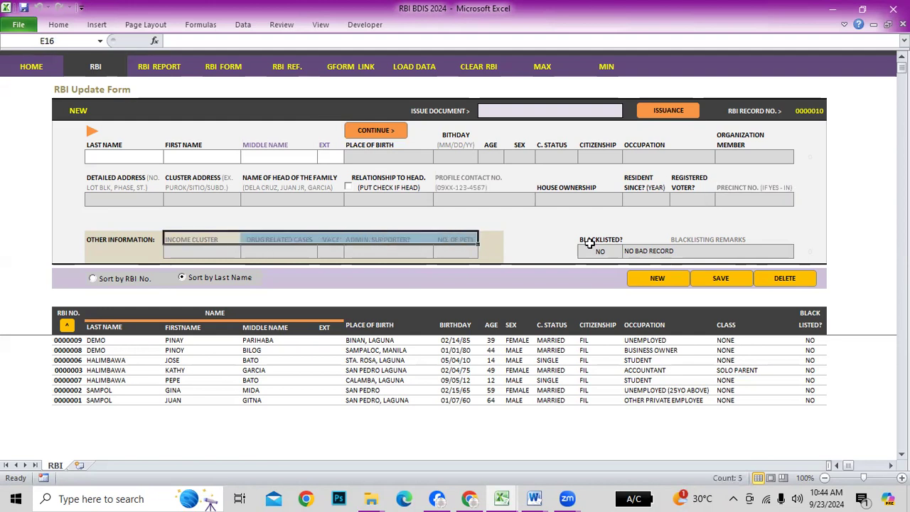
{"action": "left_click", "coordinate": [674, 242]}
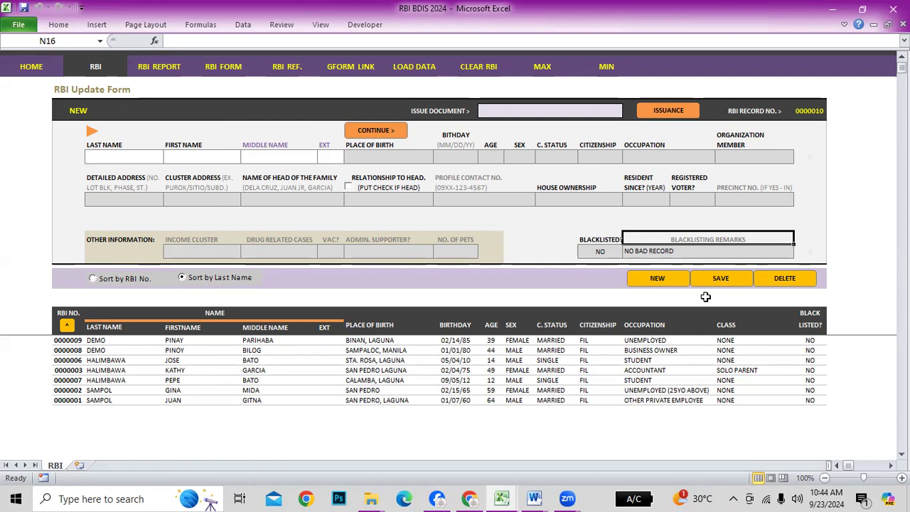
{"action": "left_click", "coordinate": [126, 162]}
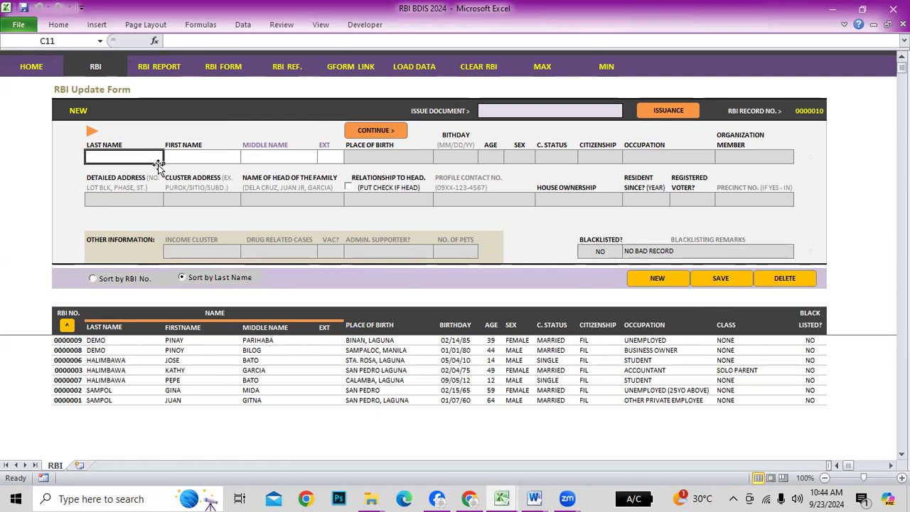
Enter last name EXAMPLE and first name GREG, then start the middle name TATSULOK
{"action": "type", "text": "PANELO"}
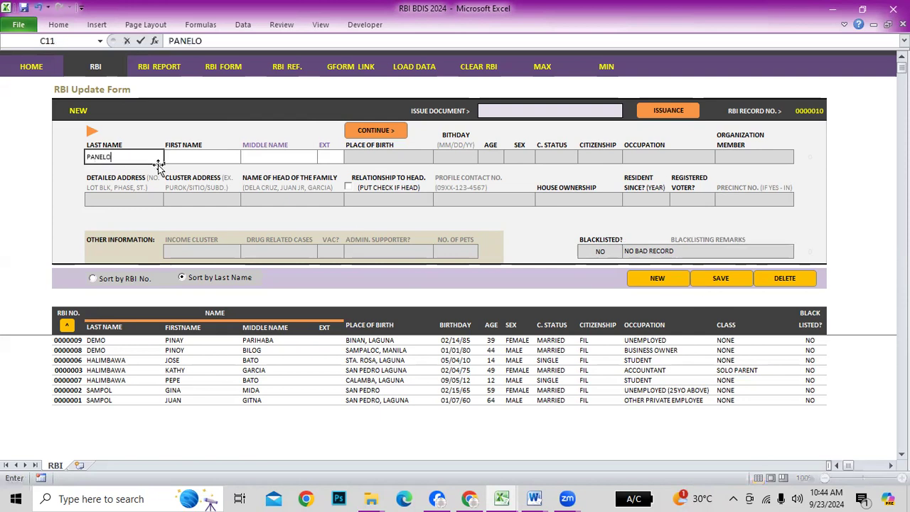
{"action": "key", "text": "BackSpace"}
{"action": "key", "text": "BackSpace"}
{"action": "key", "text": "BackSpace"}
{"action": "key", "text": "BackSpace"}
{"action": "type", "text": "EXAMLP"}
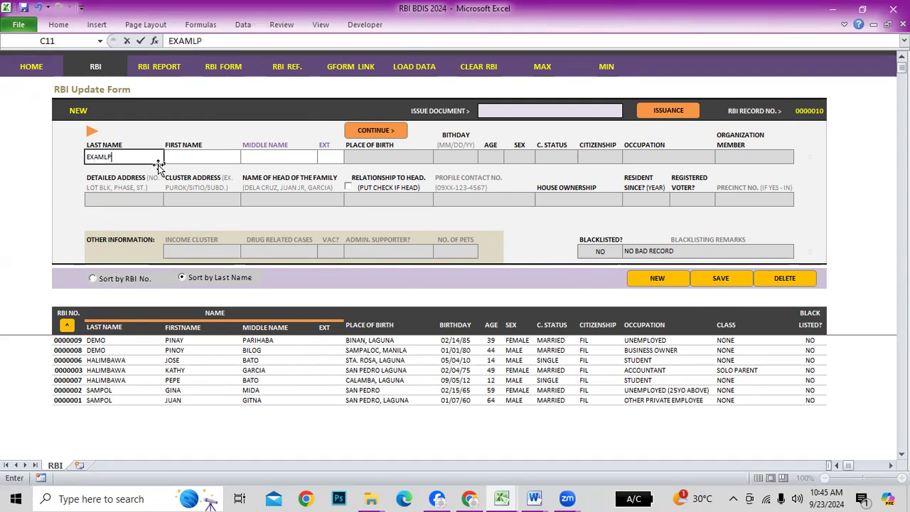
{"action": "type", "text": "EE"}
{"action": "key", "text": "Tab"}
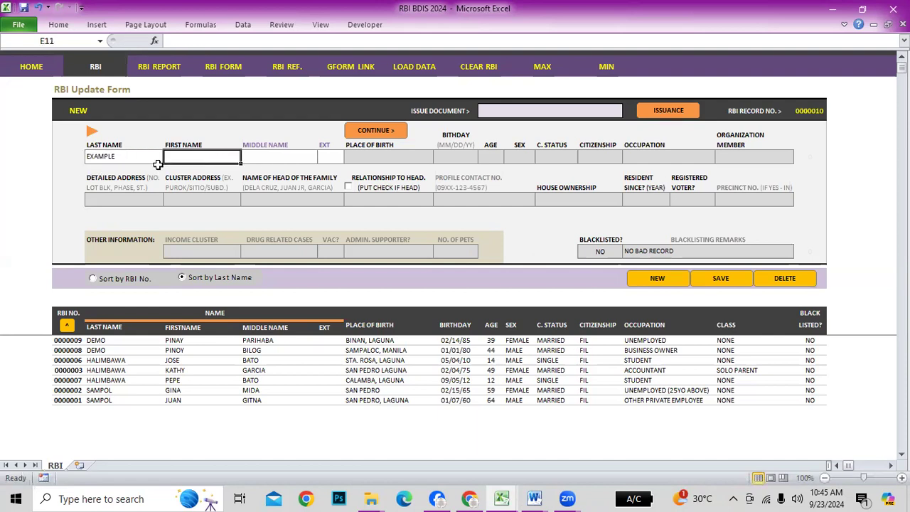
{"action": "type", "text": "GREG"}
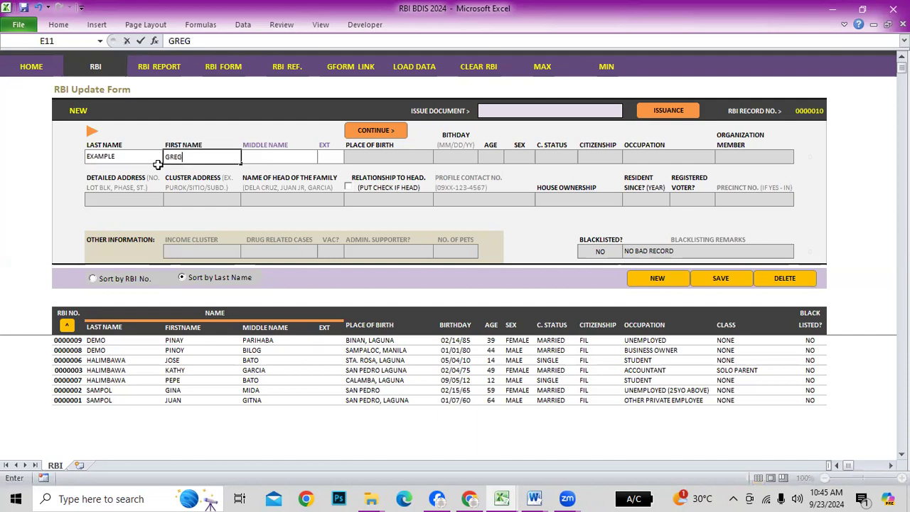
{"action": "key", "text": "Tab"}
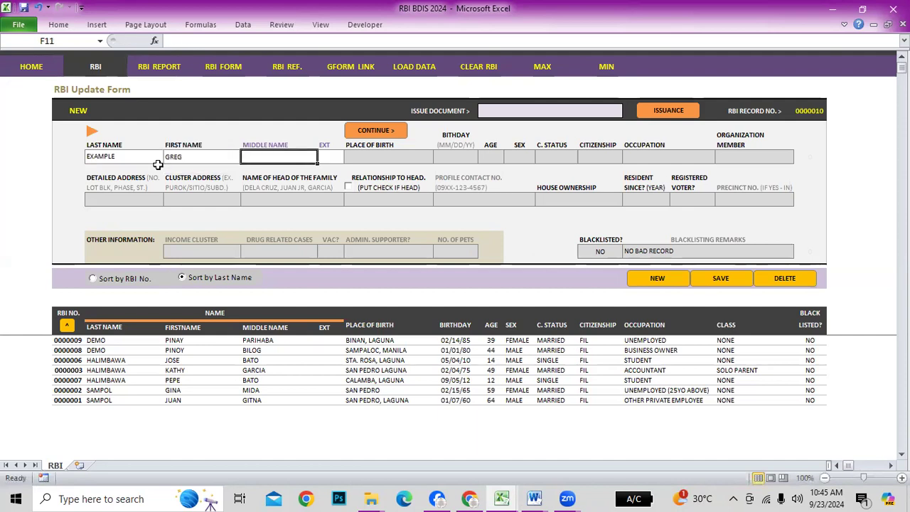
{"action": "type", "text": "TATS"}
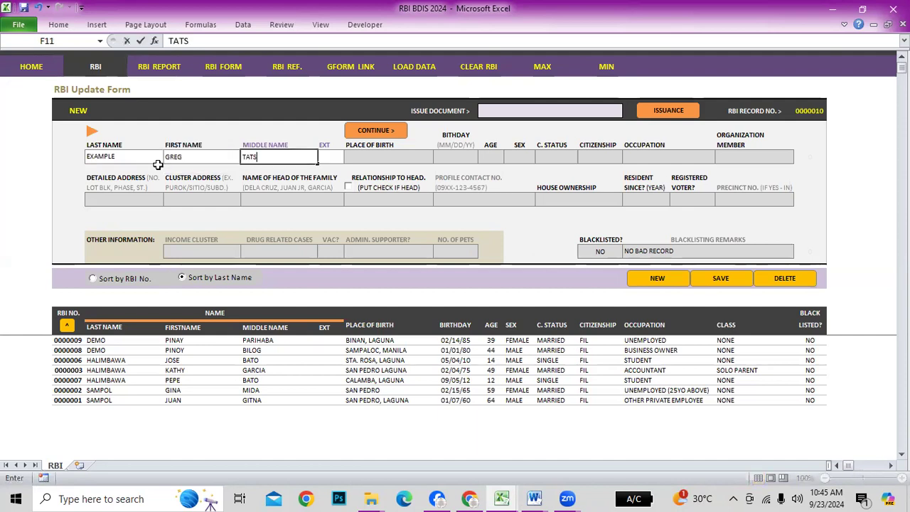
Clear the middle name TATSULOK and first name GREG, keeping only last name EXAMPLE
{"action": "key", "text": "BackSpace"}
{"action": "key", "text": "BackSpace"}
{"action": "key", "text": "BackSpace"}
{"action": "key", "text": "BackSpace"}
{"action": "key", "text": "Return"}
{"action": "key", "text": "Up"}
{"action": "key", "text": "Left"}
{"action": "key", "text": "Right"}
{"action": "key", "text": "Left"}
{"action": "key", "text": "Delete"}
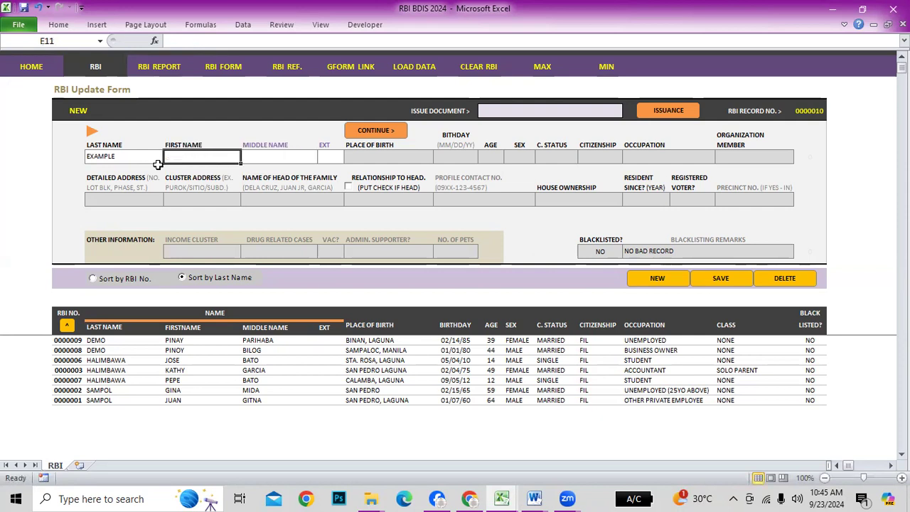
{"action": "left_click", "coordinate": [184, 141]}
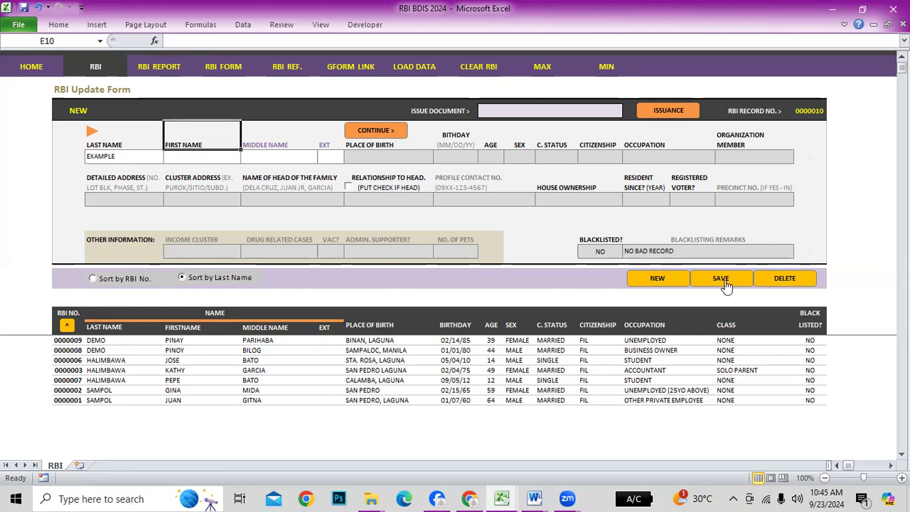
Save the EXAMPLE record as 0000010 and load it back from the resident list
{"action": "left_click", "coordinate": [725, 284]}
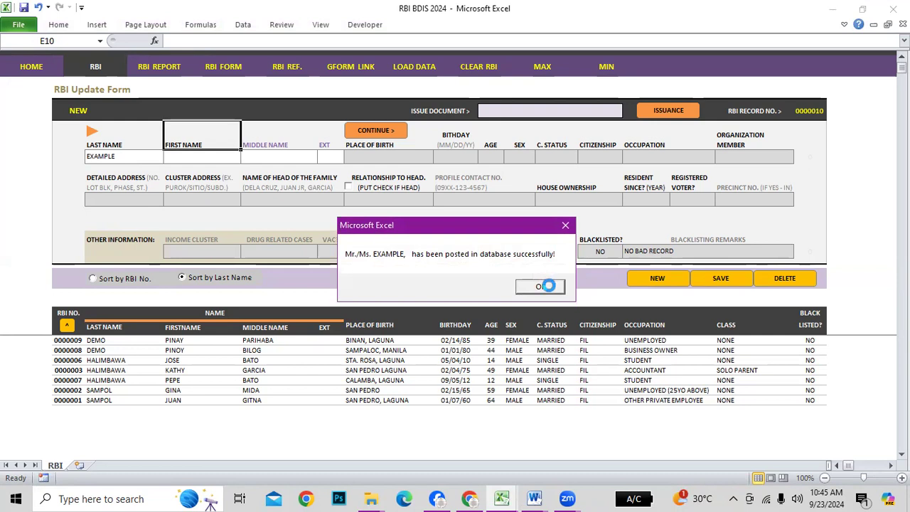
{"action": "left_click", "coordinate": [542, 288]}
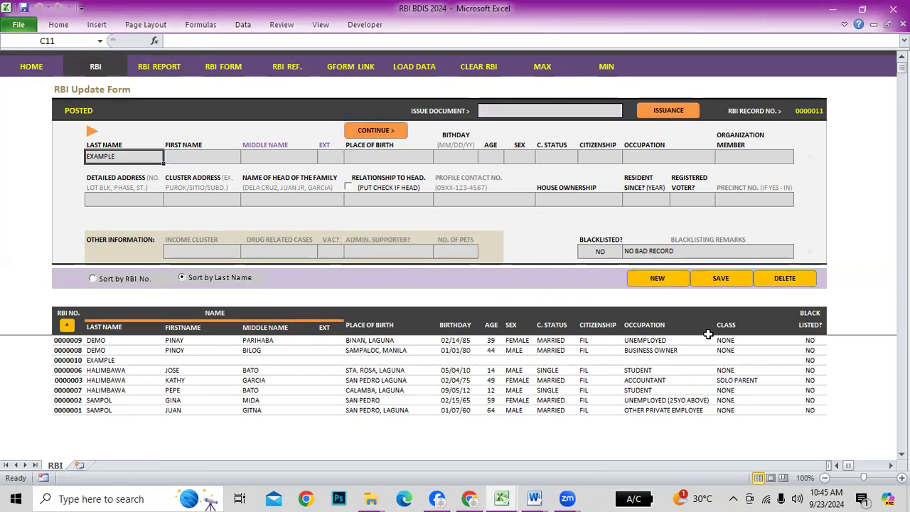
{"action": "left_click", "coordinate": [85, 361]}
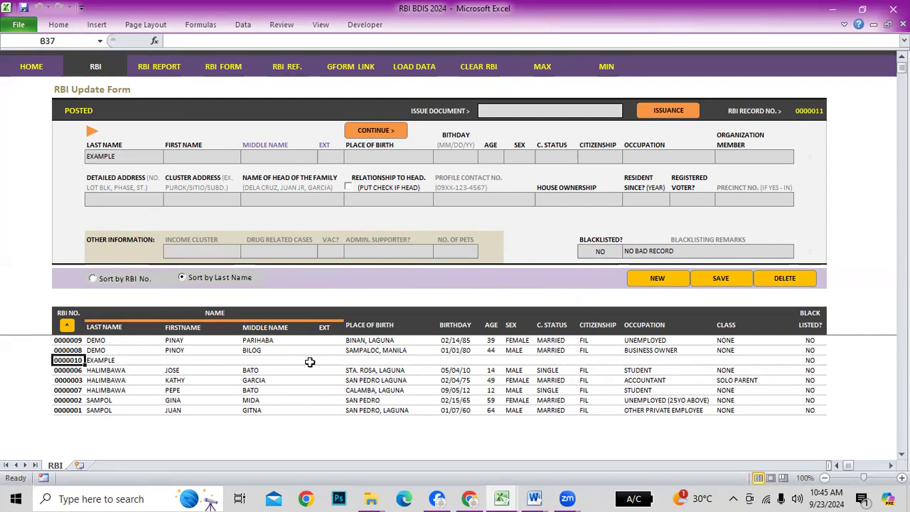
{"action": "left_click", "coordinate": [801, 360]}
{"action": "left_click", "coordinate": [879, 358]}
{"action": "left_click", "coordinate": [69, 361]}
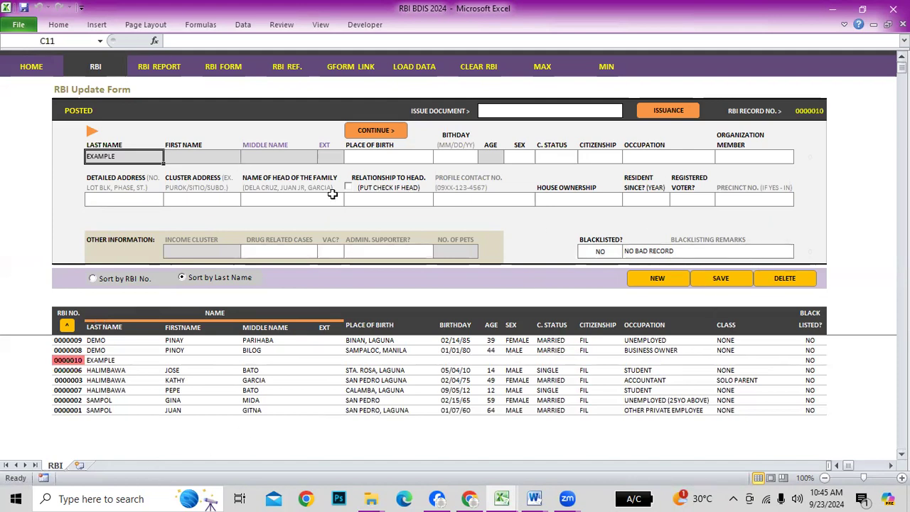
Delete record 0000010 EXAMPLE, authorising it with the system password
{"action": "left_click", "coordinate": [789, 279]}
{"action": "left_click", "coordinate": [505, 293]}
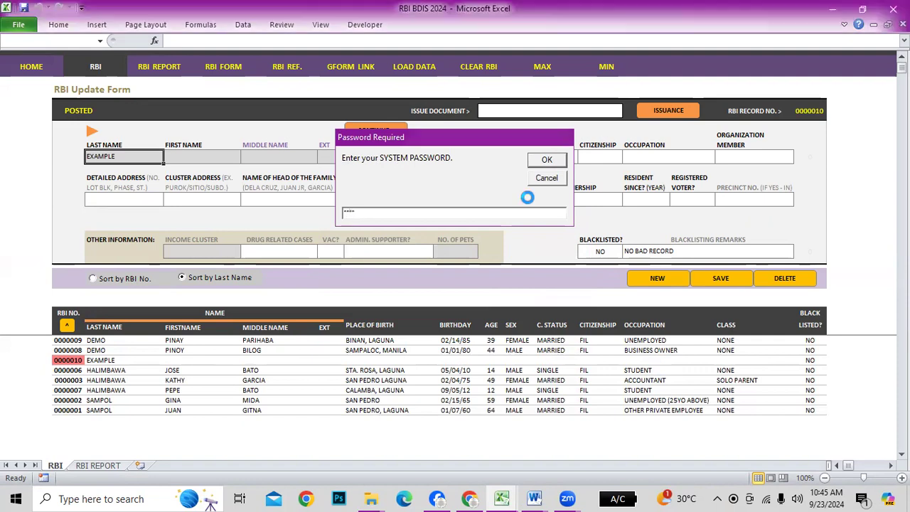
{"action": "key", "text": "Return"}
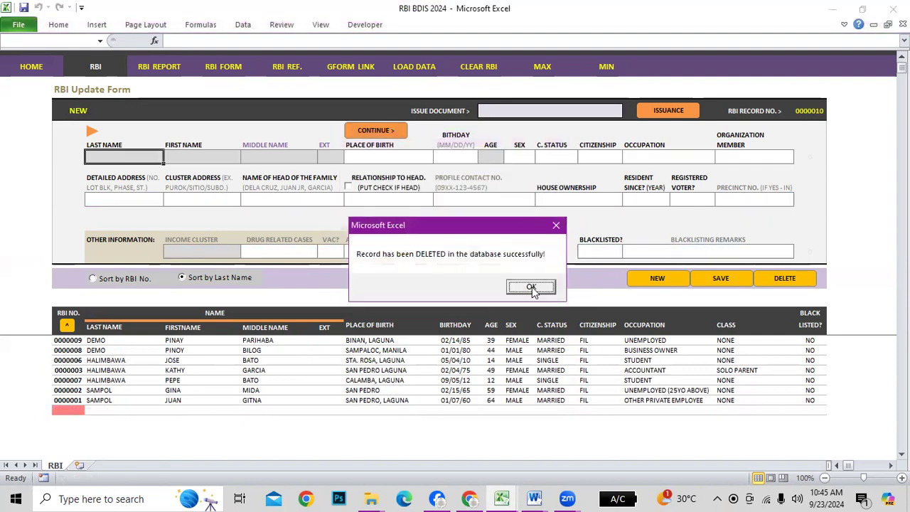
{"action": "left_click", "coordinate": [532, 287]}
Select cells in the resident list to review the remaining residents
{"action": "left_click", "coordinate": [71, 360]}
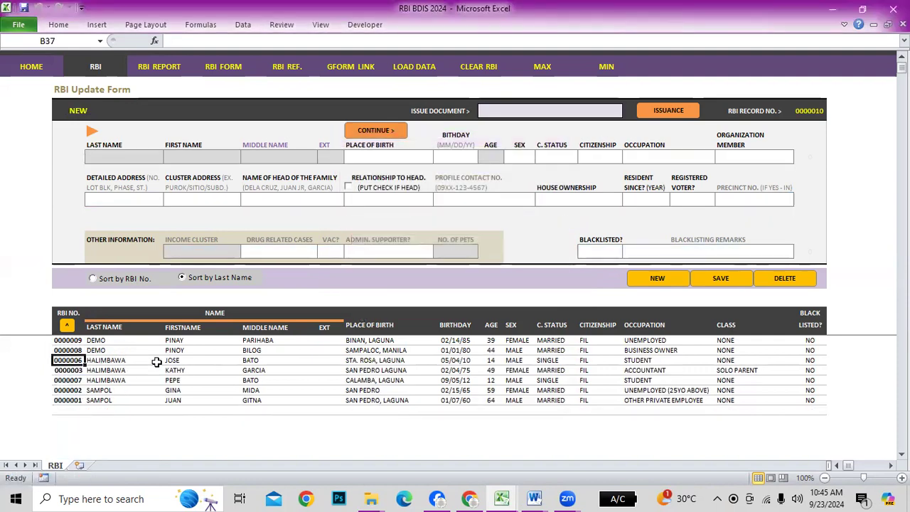
{"action": "left_click_drag", "start_coordinate": [300, 373], "coordinate": [311, 378]}
{"action": "left_click", "coordinate": [574, 378]}
{"action": "left_click_drag", "start_coordinate": [704, 363], "coordinate": [789, 363]}
{"action": "left_click", "coordinate": [800, 363]}
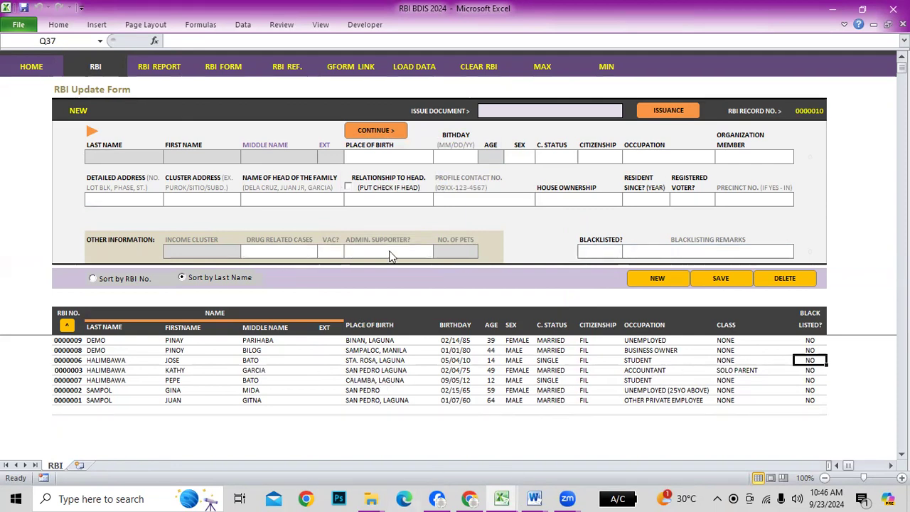
On the RBI REPORT sheet, filter Head of Family by DEMO, then clear it
{"action": "left_click", "coordinate": [159, 67]}
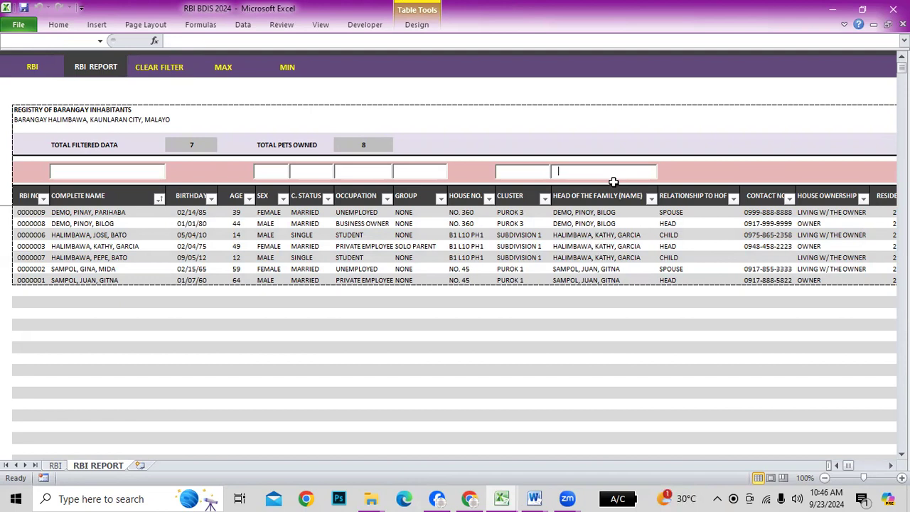
{"action": "type", "text": "DEM"}
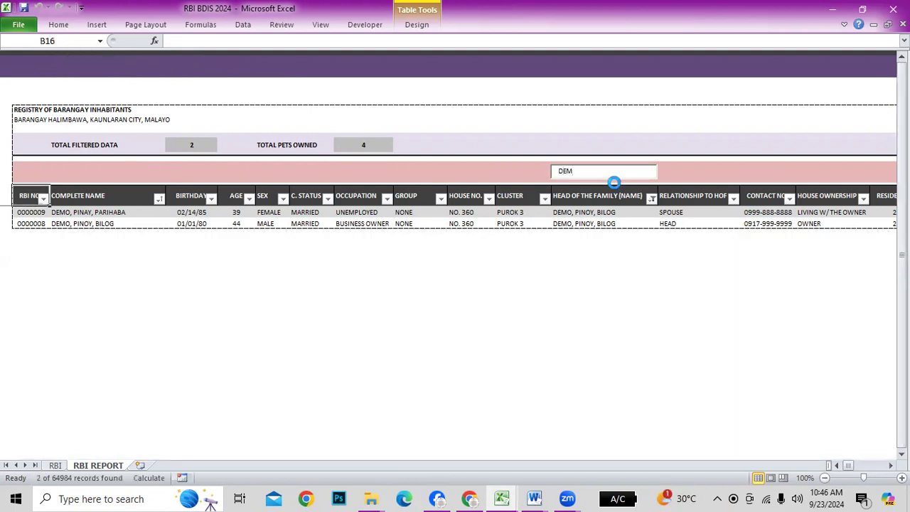
{"action": "type", "text": "O"}
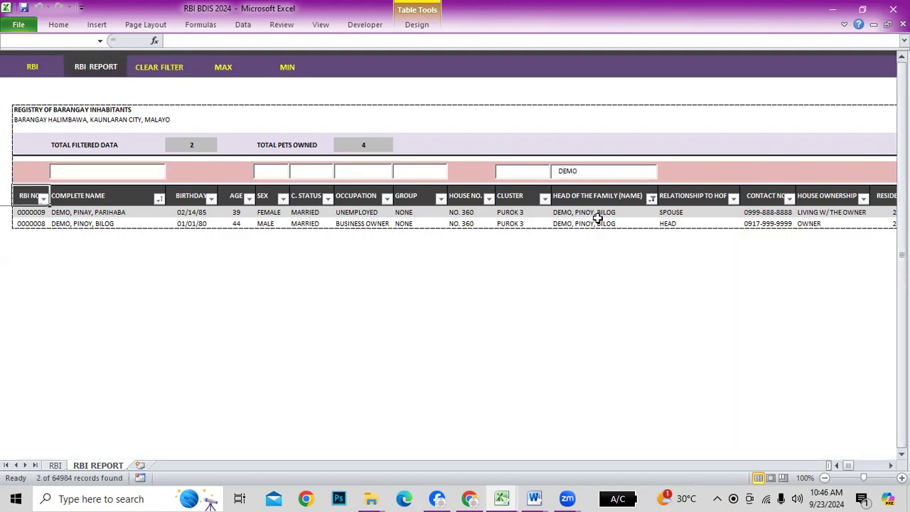
{"action": "left_click", "coordinate": [61, 212]}
{"action": "left_click", "coordinate": [63, 223]}
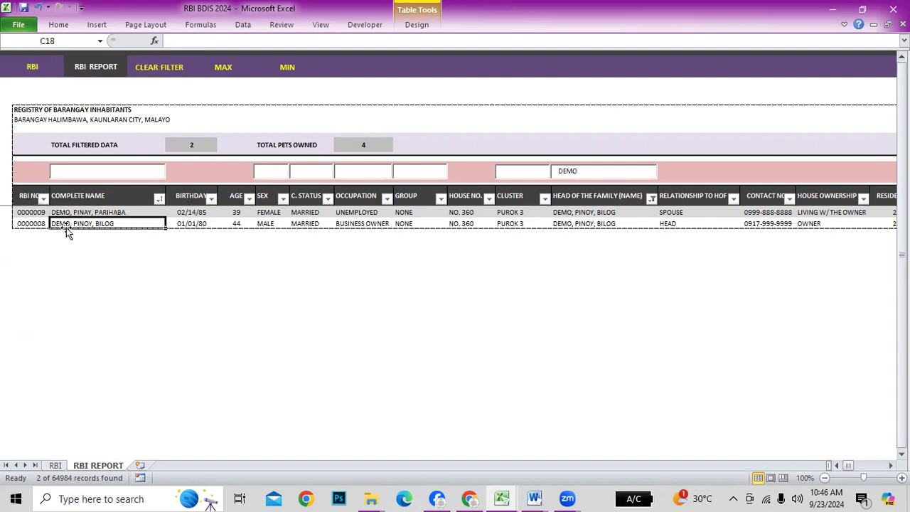
{"action": "left_click_drag", "start_coordinate": [603, 171], "coordinate": [498, 170]}
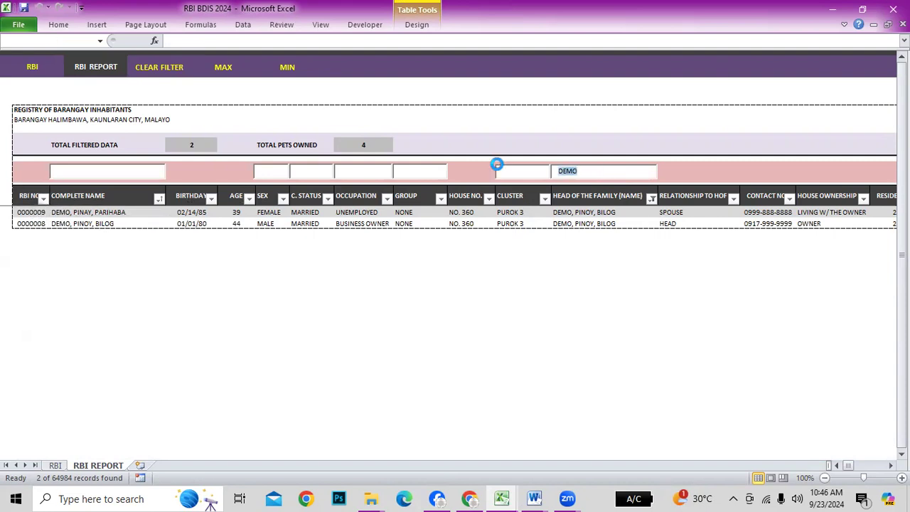
{"action": "key", "text": "BackSpace"}
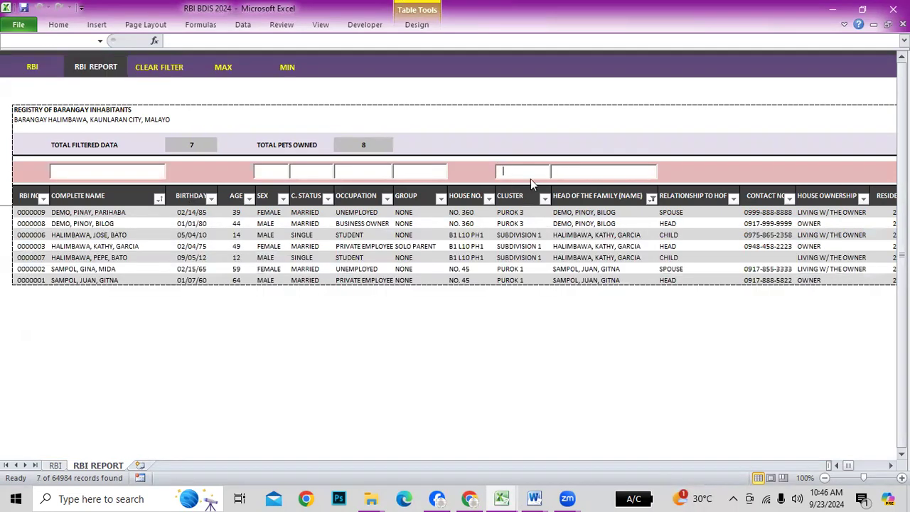
Filter the Cluster by PUROK 1, then PUROK 3, checking totals and clearing each
{"action": "type", "text": "P"}
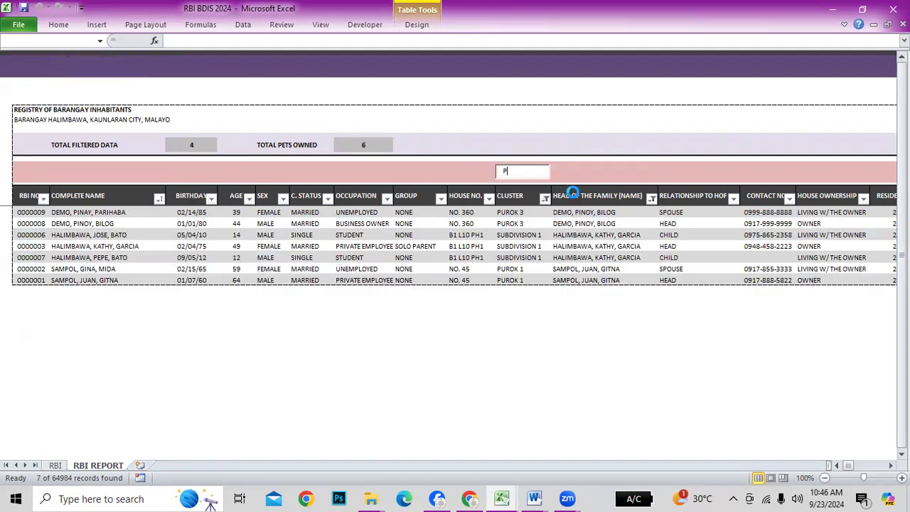
{"action": "type", "text": "U"}
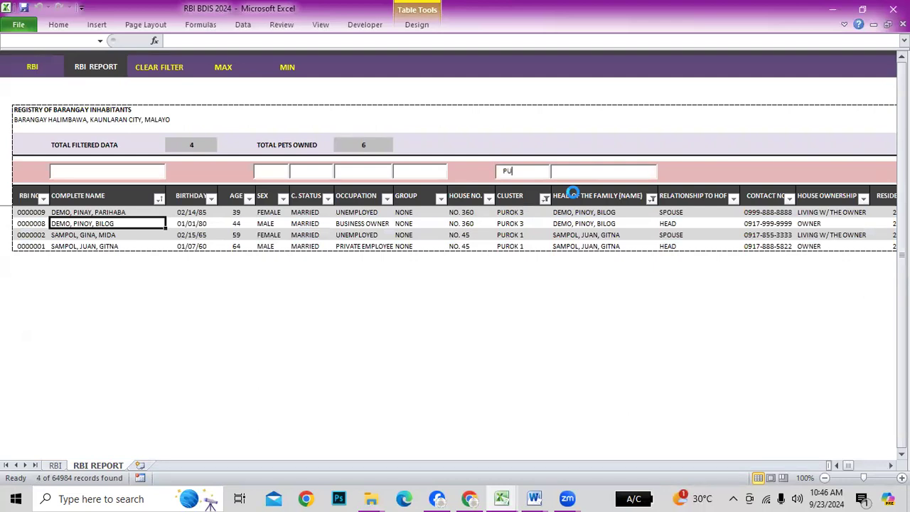
{"action": "type", "text": "ROK 1"}
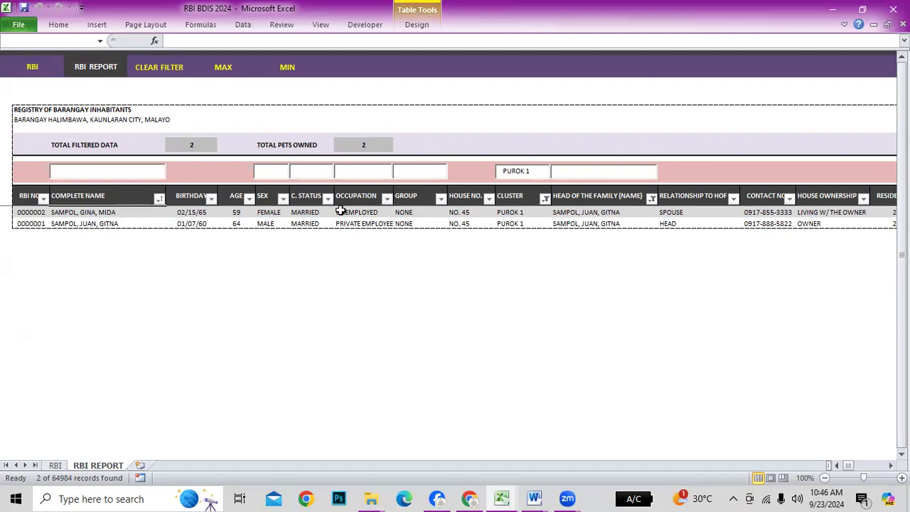
{"action": "left_click_drag", "start_coordinate": [500, 171], "coordinate": [473, 168]}
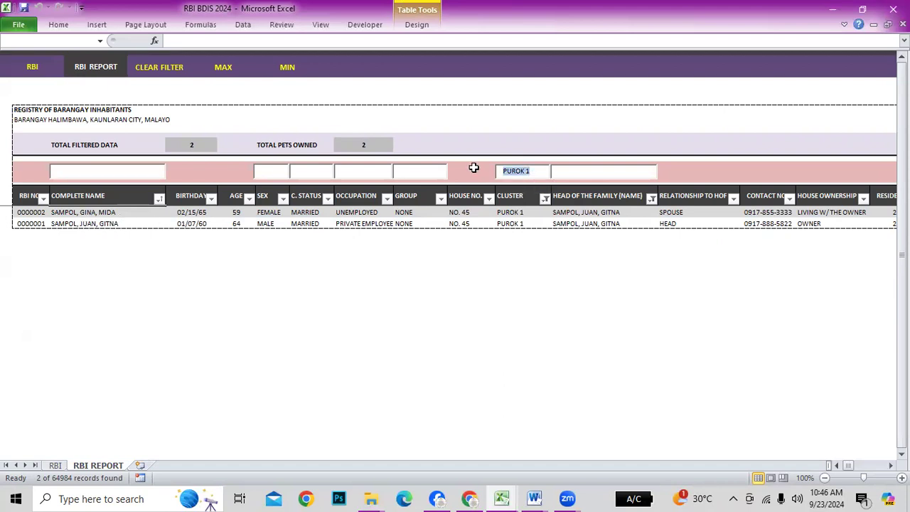
{"action": "key", "text": "BackSpace"}
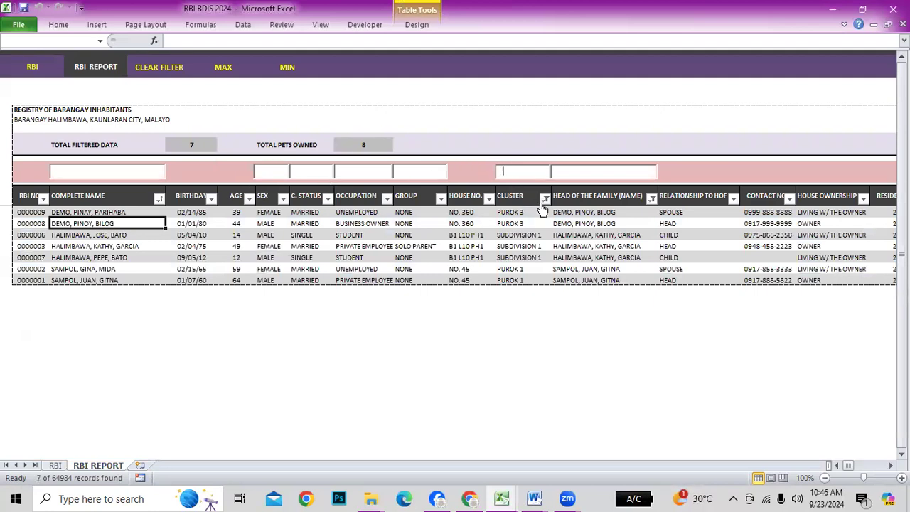
{"action": "type", "text": "PUROK"}
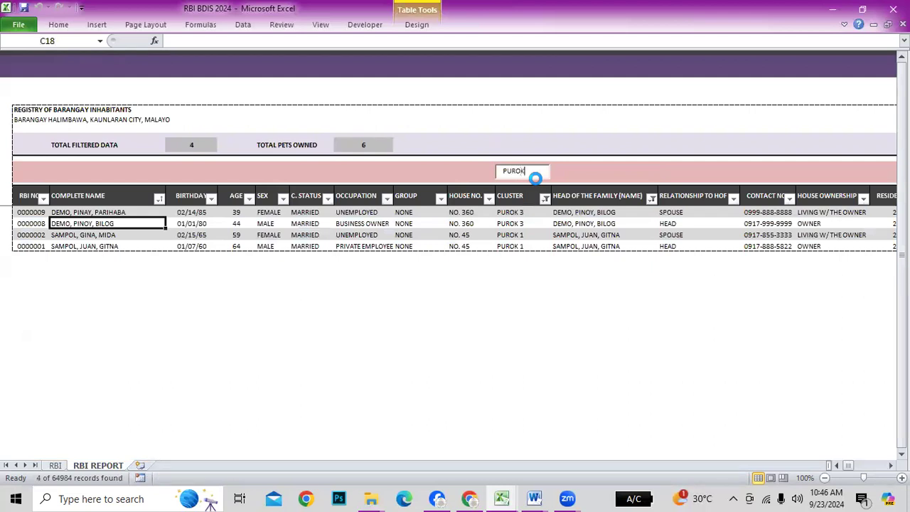
{"action": "type", "text": " 3"}
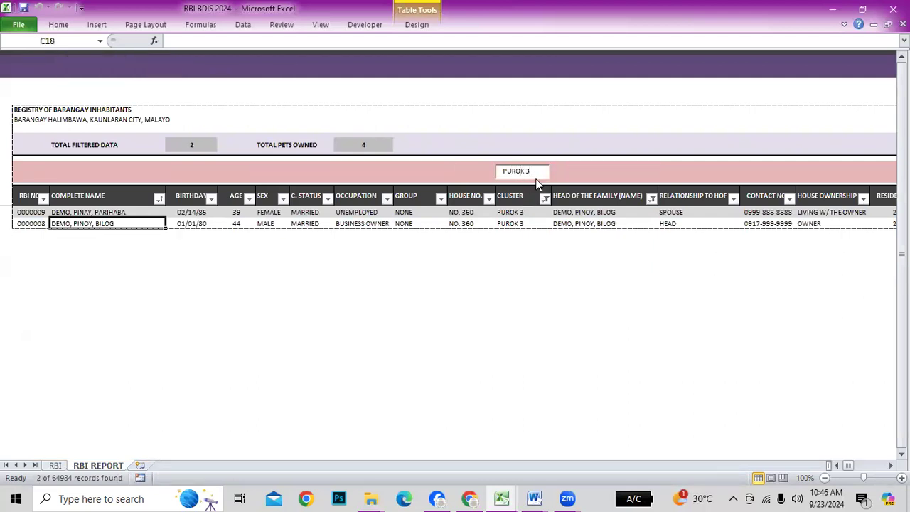
{"action": "left_click", "coordinate": [362, 144]}
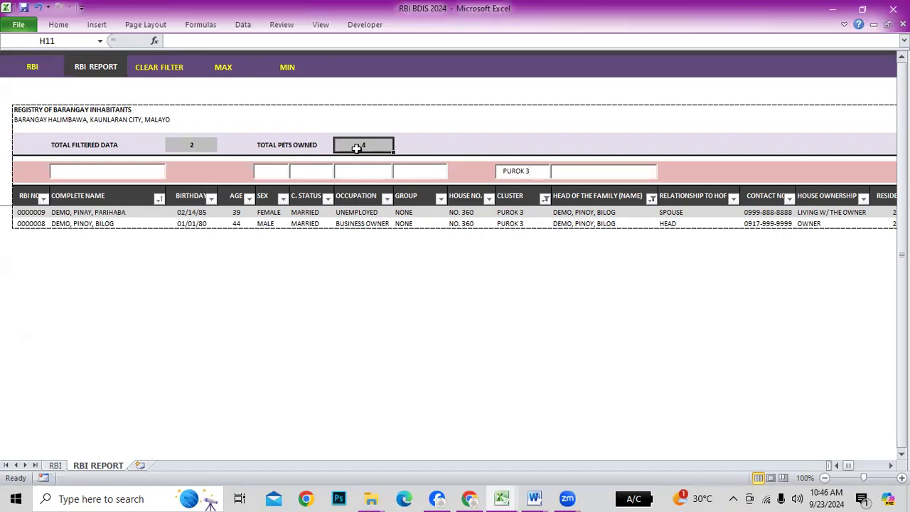
{"action": "left_click", "coordinate": [187, 143]}
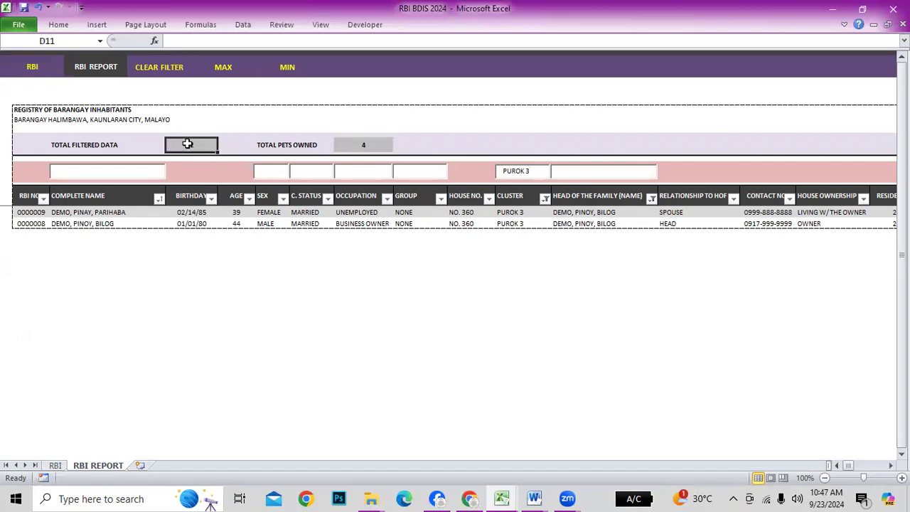
{"action": "left_click_drag", "start_coordinate": [537, 173], "coordinate": [461, 168]}
{"action": "key", "text": "BackSpace"}
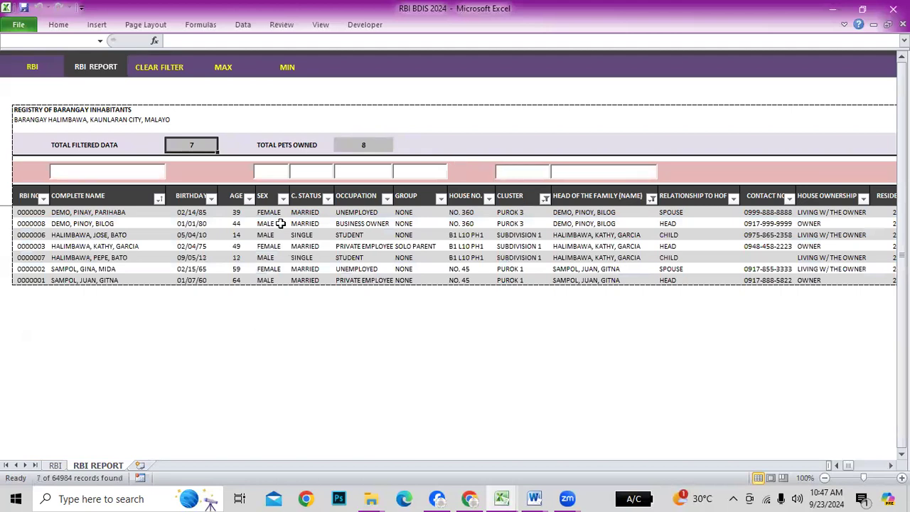
Review the report totals and browse the right-hand report columns, including precinct 0012A
{"action": "left_click", "coordinate": [176, 125]}
{"action": "left_click", "coordinate": [189, 143]}
{"action": "left_click", "coordinate": [364, 148]}
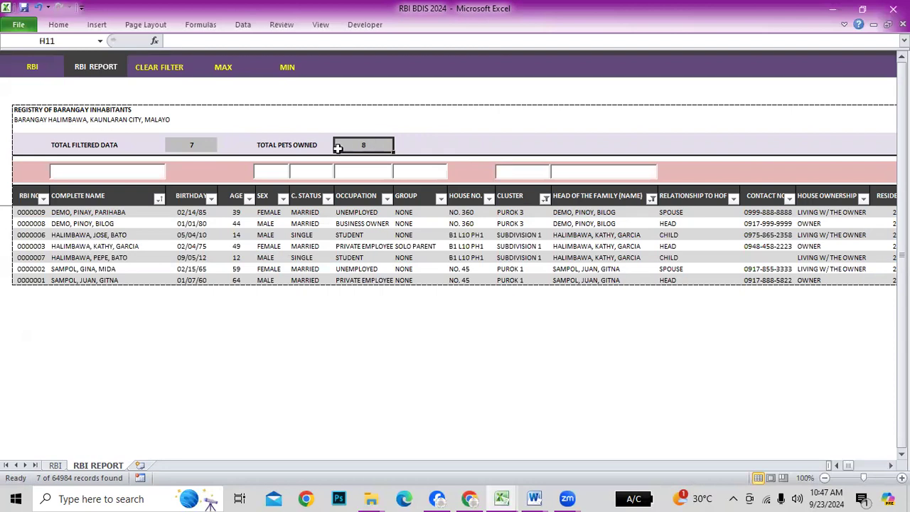
{"action": "left_click", "coordinate": [737, 256]}
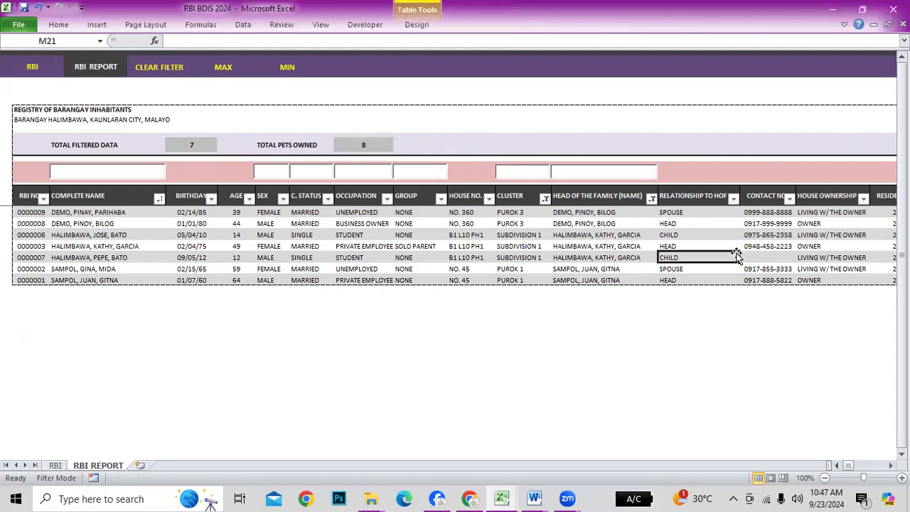
{"action": "key", "text": "Right"}
{"action": "key", "text": "Right"}
{"action": "key", "text": "Right"}
{"action": "key", "text": "Right"}
{"action": "key", "text": "Right"}
{"action": "key", "text": "Right"}
{"action": "key", "text": "Right"}
{"action": "key", "text": "Right"}
{"action": "key", "text": "Right"}
{"action": "key", "text": "Right"}
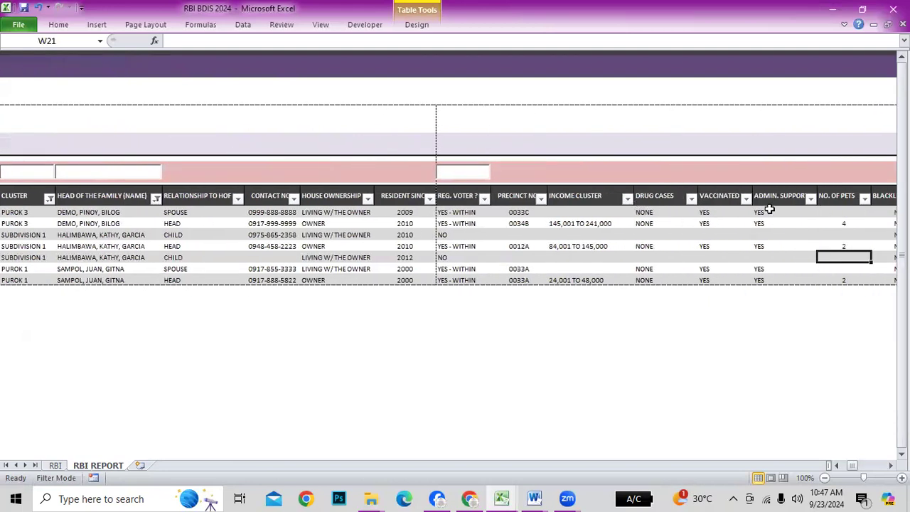
{"action": "left_click", "coordinate": [811, 199]}
{"action": "left_click", "coordinate": [811, 200]}
{"action": "left_click", "coordinate": [551, 259]}
{"action": "left_click", "coordinate": [433, 246]}
{"action": "left_click", "coordinate": [636, 246]}
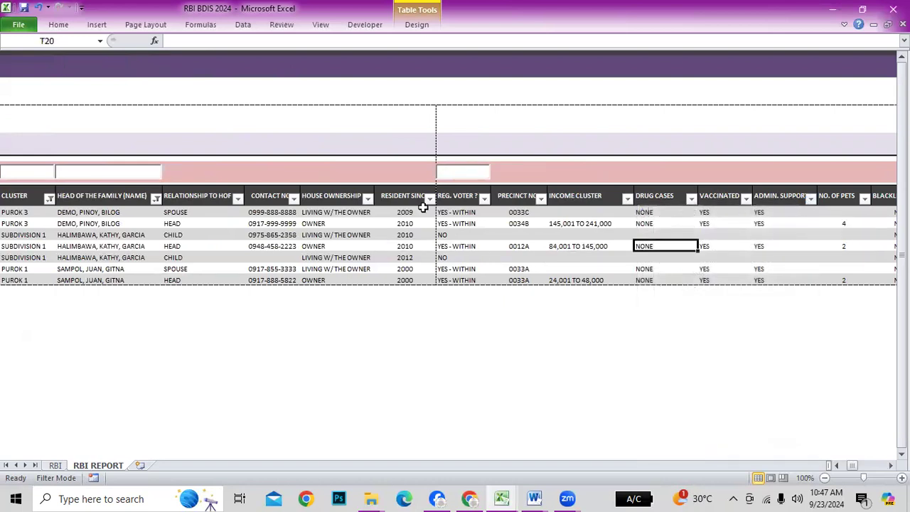
{"action": "left_click_drag", "start_coordinate": [358, 250], "coordinate": [399, 246]}
{"action": "left_click", "coordinate": [526, 245]}
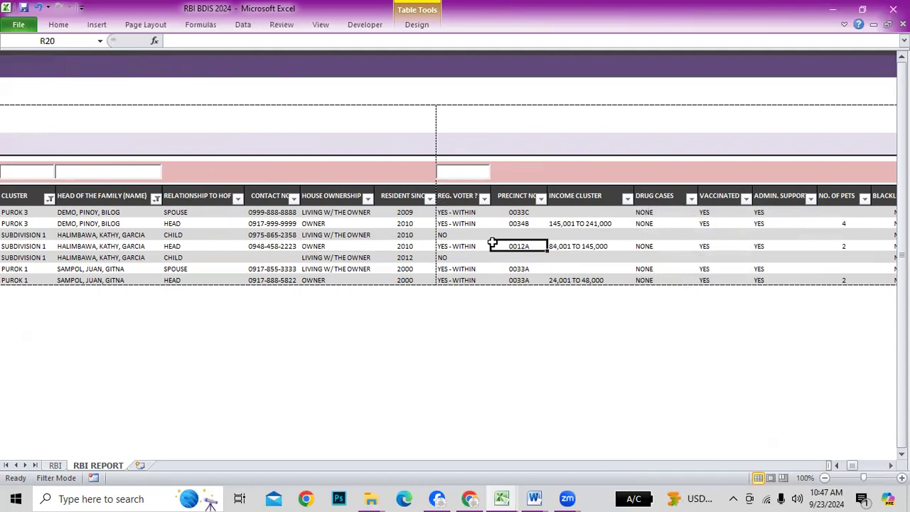
{"action": "key", "text": "Left"}
{"action": "key", "text": "Left"}
{"action": "key", "text": "Left"}
{"action": "key", "text": "Left"}
{"action": "key", "text": "Left"}
{"action": "key", "text": "Left"}
{"action": "key", "text": "Left"}
{"action": "key", "text": "Left"}
{"action": "key", "text": "Left"}
{"action": "key", "text": "Left"}
{"action": "key", "text": "Left"}
{"action": "key", "text": "Left"}
{"action": "key", "text": "Left"}
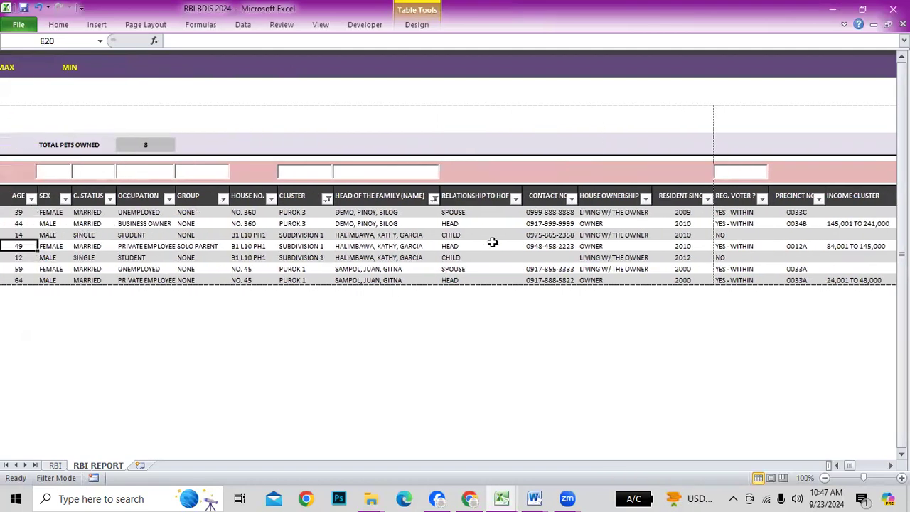
{"action": "key", "text": "Left"}
{"action": "key", "text": "Left"}
{"action": "key", "text": "Left"}
{"action": "key", "text": "Left"}
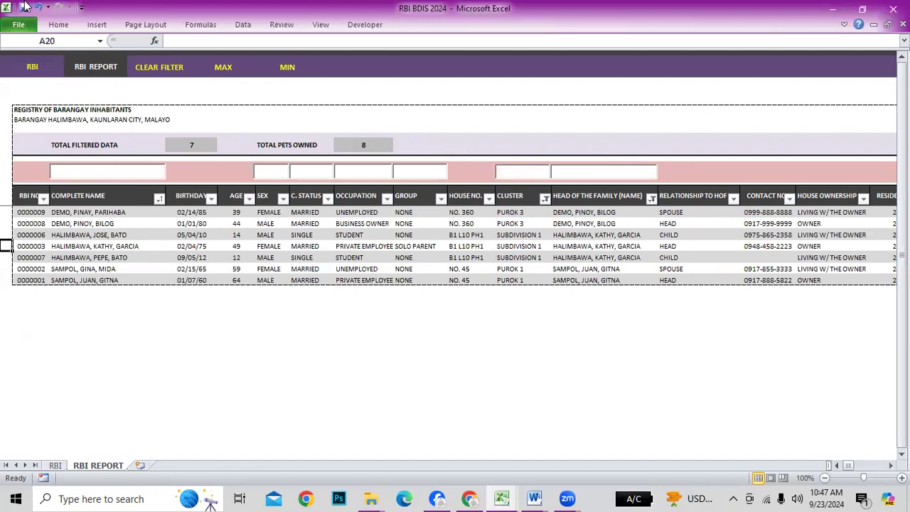
Move between the RBI and RBI REPORT sheets, finishing on the RBI REF sheet
{"action": "left_click", "coordinate": [36, 68]}
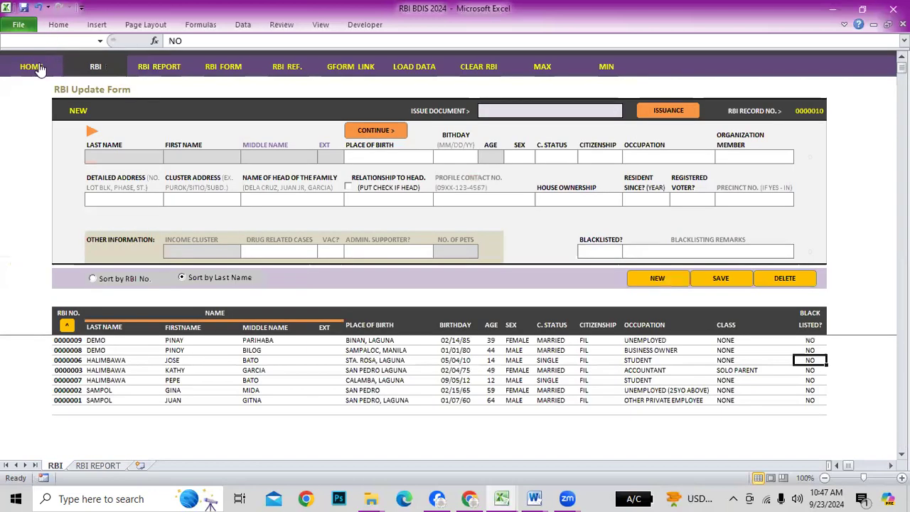
{"action": "left_click", "coordinate": [160, 68]}
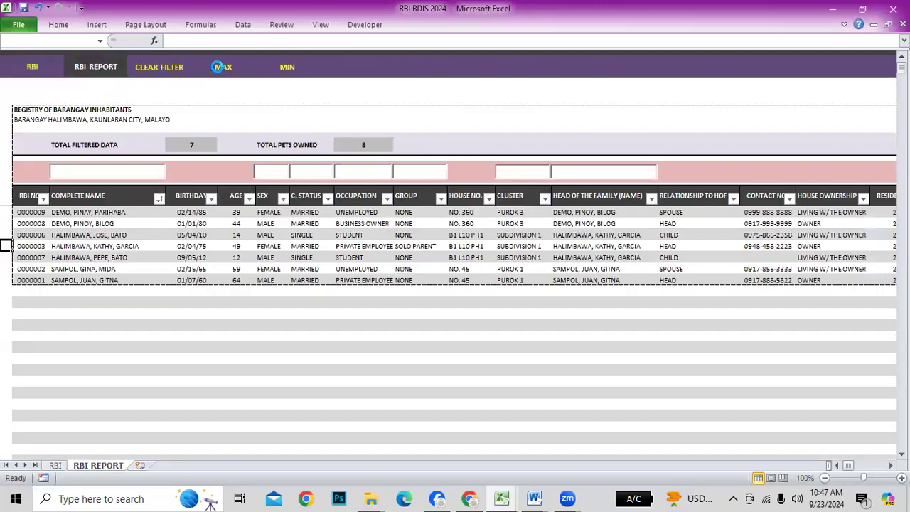
{"action": "left_click", "coordinate": [32, 67]}
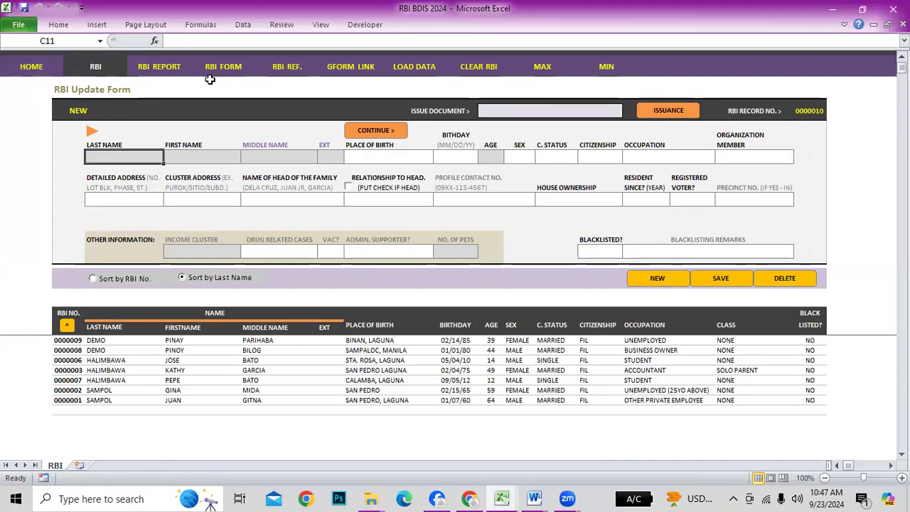
{"action": "left_click", "coordinate": [288, 68]}
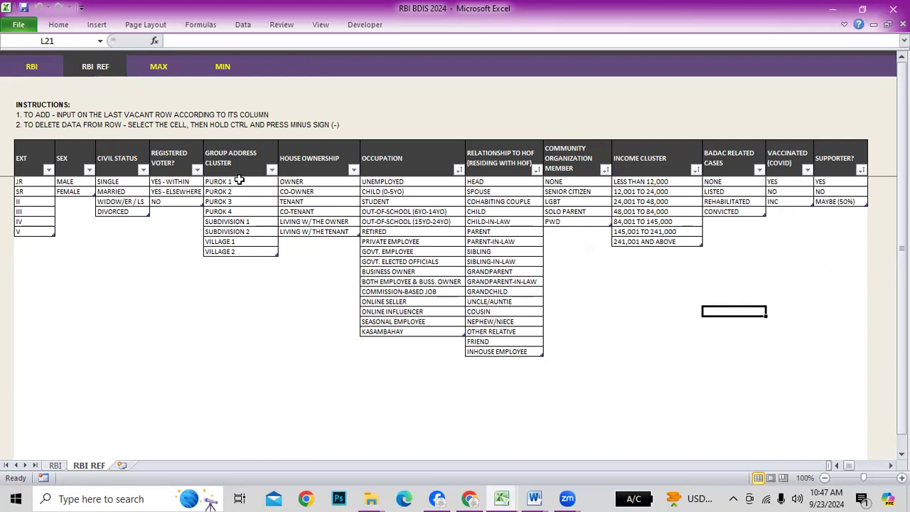
Add VILLAGE 3 below VILLAGE 2 in the Group Address Cluster list
{"action": "left_click", "coordinate": [238, 152]}
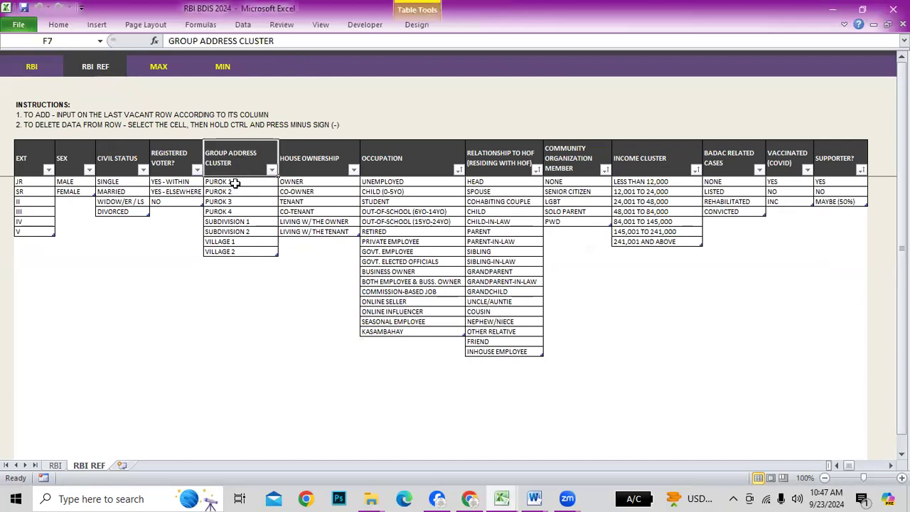
{"action": "left_click", "coordinate": [235, 184]}
{"action": "left_click", "coordinate": [235, 192]}
{"action": "left_click", "coordinate": [236, 202]}
{"action": "left_click", "coordinate": [236, 221]}
{"action": "left_click", "coordinate": [238, 242]}
{"action": "left_click", "coordinate": [240, 251]}
{"action": "left_click", "coordinate": [240, 222]}
{"action": "left_click", "coordinate": [245, 212]}
{"action": "left_click", "coordinate": [247, 250]}
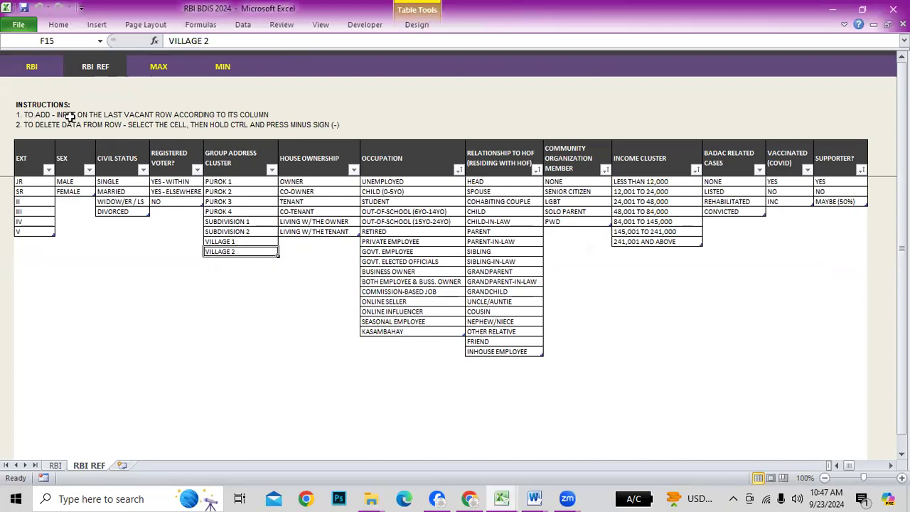
{"action": "left_click", "coordinate": [224, 264]}
{"action": "type", "text": "VILLAGE"}
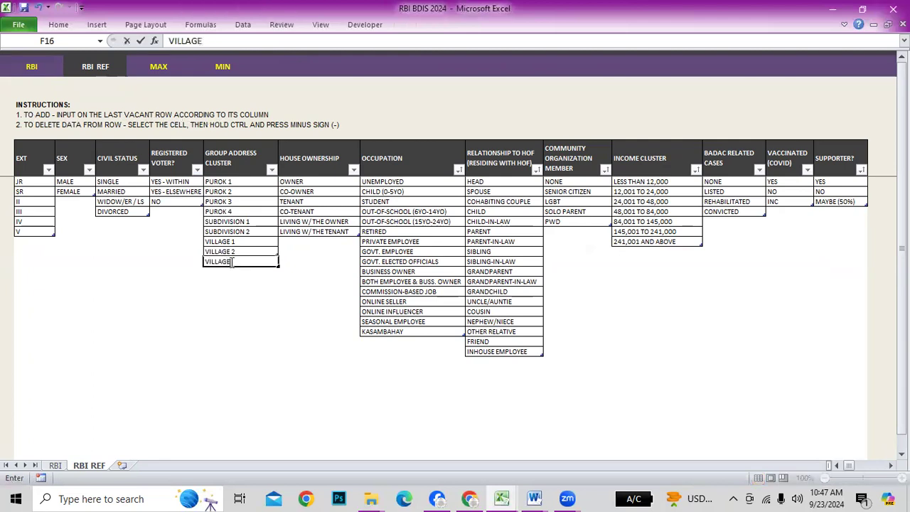
{"action": "type", "text": " 3"}
{"action": "key", "text": "Return"}
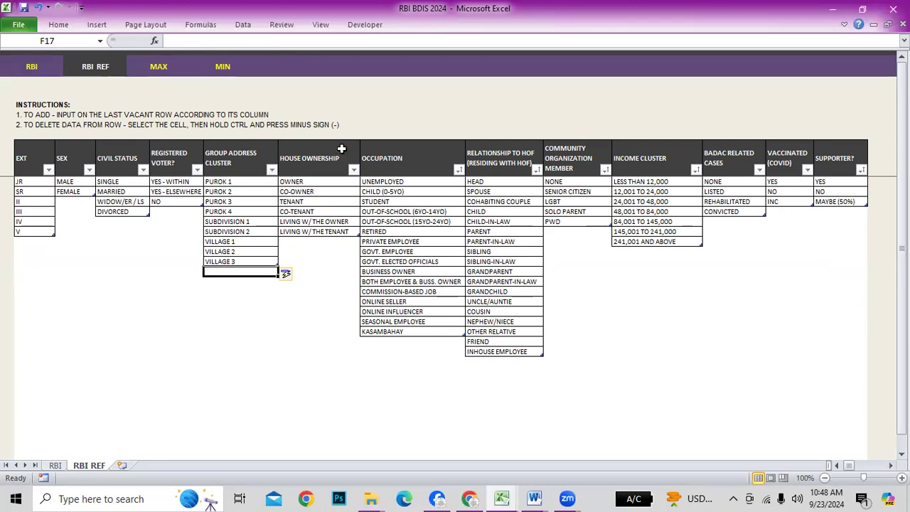
Delete SUBDIVISION 2 from the cluster list, cancelling a stray edit to SUBDIVISION 1
{"action": "left_click", "coordinate": [249, 232]}
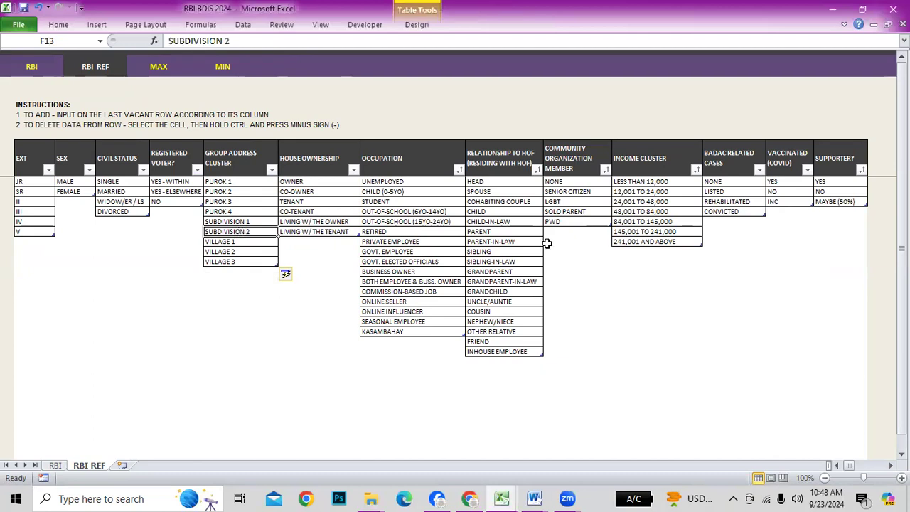
{"action": "key", "text": "ctrl+minus"}
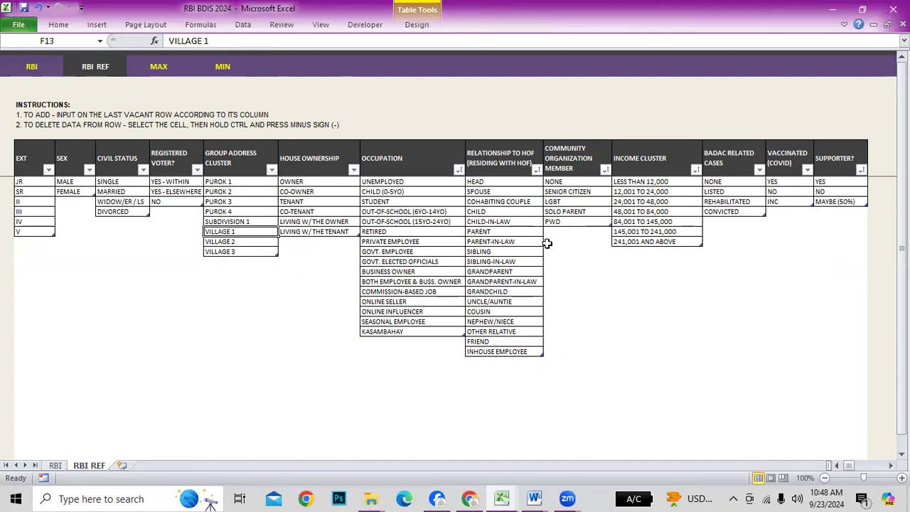
{"action": "left_click", "coordinate": [171, 391]}
{"action": "left_click", "coordinate": [238, 222]}
{"action": "type", "text": "SADASDASDFWA"}
{"action": "key", "text": "Escape"}
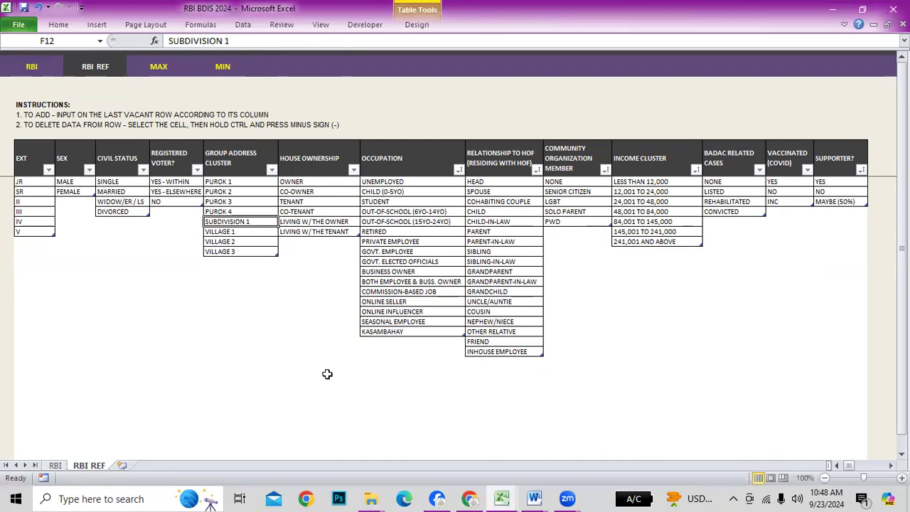
{"action": "left_click", "coordinate": [260, 330]}
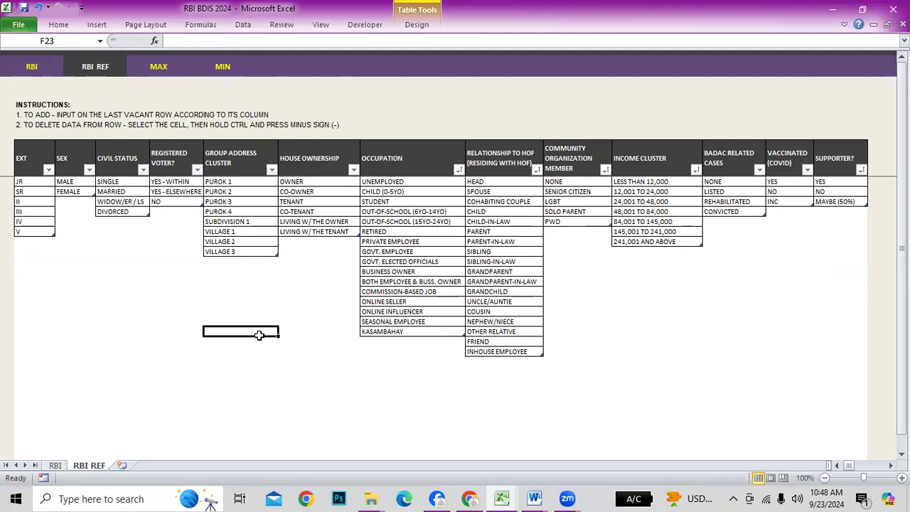
{"action": "left_click", "coordinate": [437, 233]}
{"action": "left_click", "coordinate": [515, 223]}
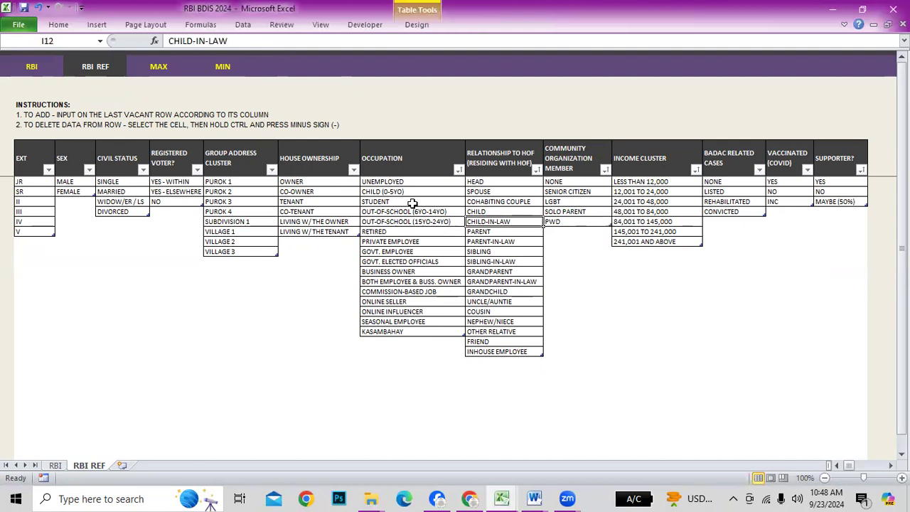
{"action": "left_click", "coordinate": [57, 465]}
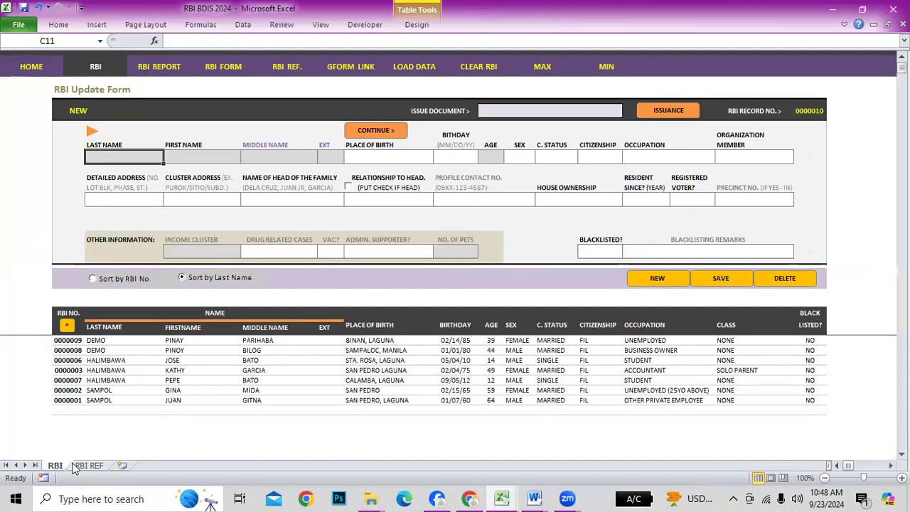
{"action": "left_click", "coordinate": [786, 159]}
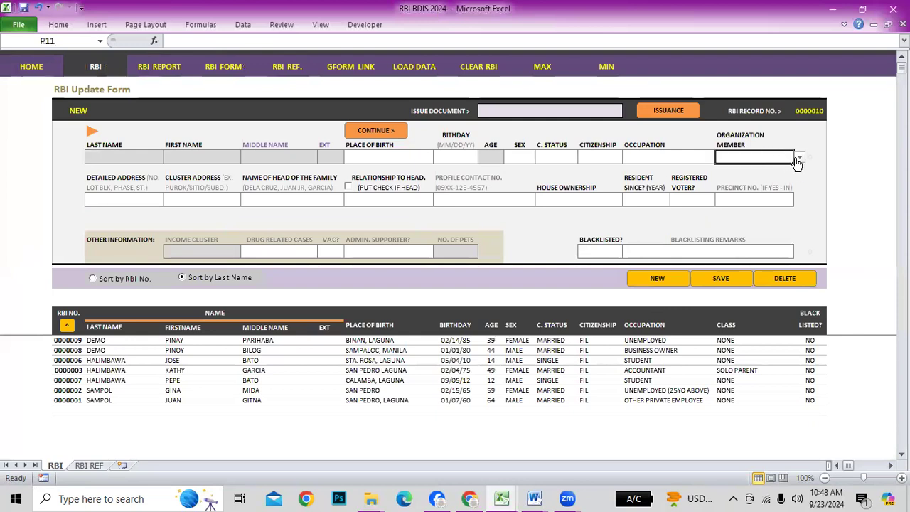
{"action": "left_click", "coordinate": [798, 158]}
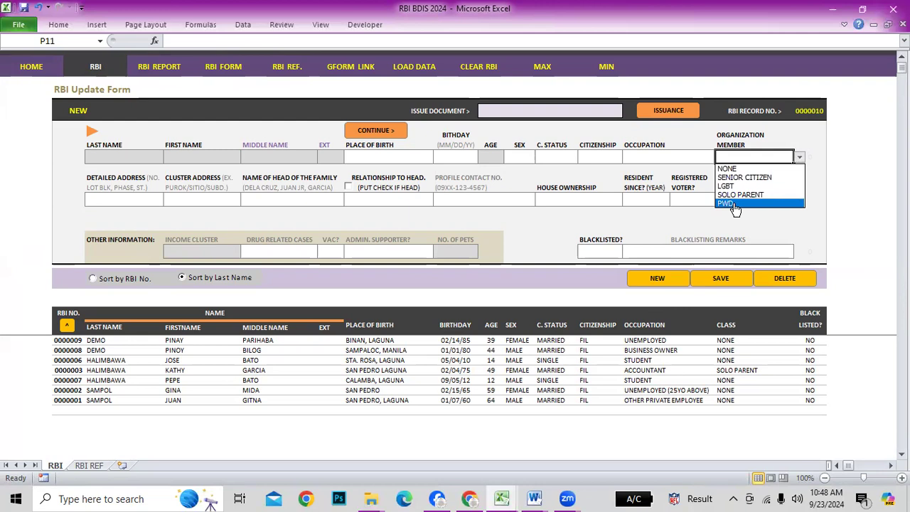
{"action": "left_click", "coordinate": [845, 204]}
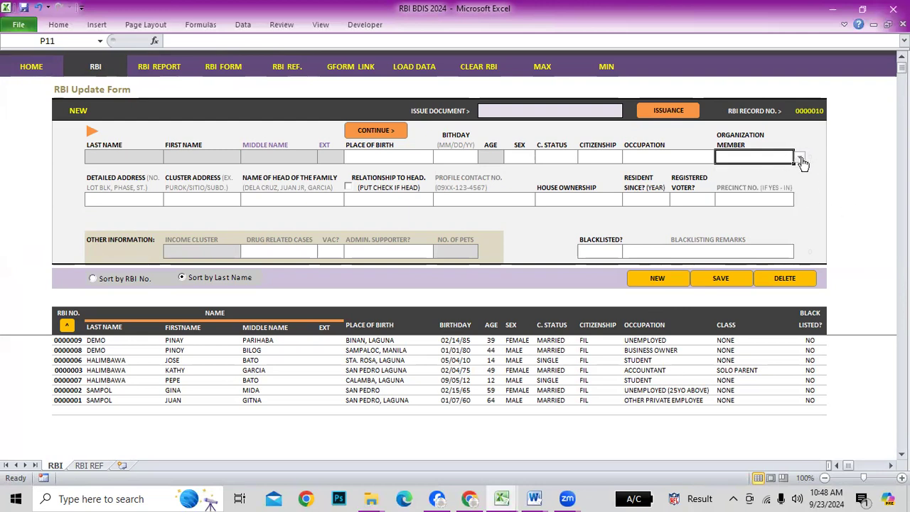
{"action": "left_click", "coordinate": [799, 157]}
{"action": "left_click", "coordinate": [837, 179]}
{"action": "left_click", "coordinate": [287, 67]}
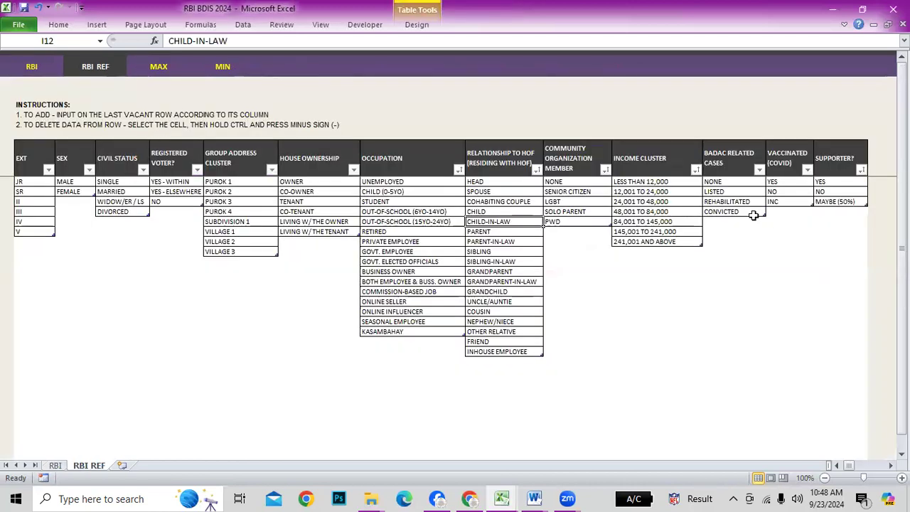
Remove PWD from the Community Organization Member reference list
{"action": "left_click", "coordinate": [569, 152]}
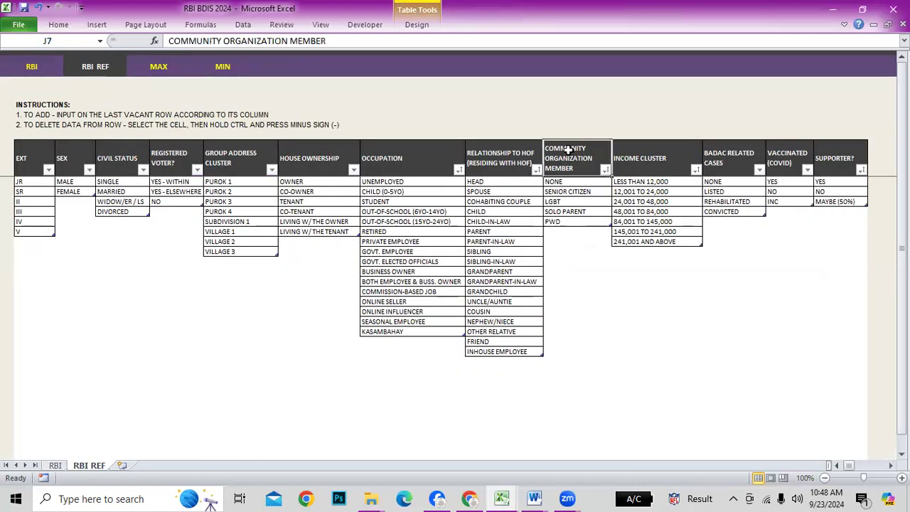
{"action": "left_click", "coordinate": [569, 182]}
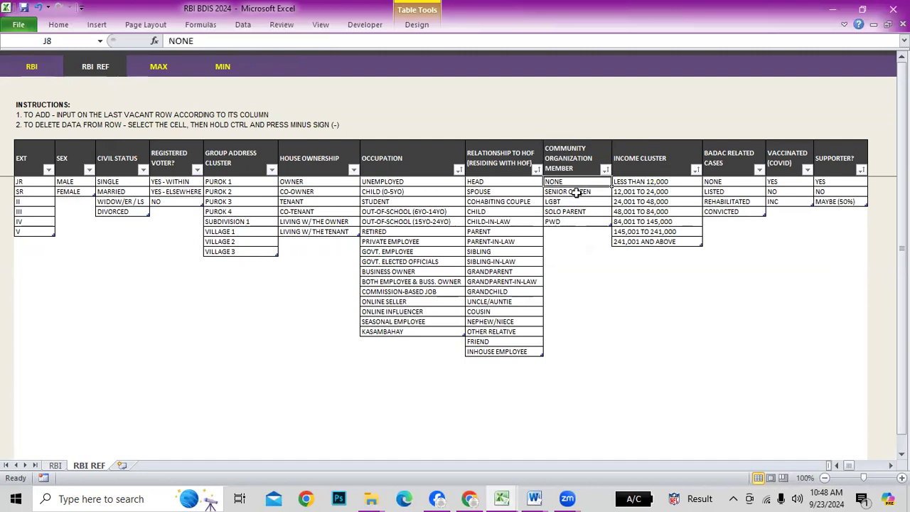
{"action": "left_click", "coordinate": [576, 192]}
{"action": "left_click", "coordinate": [569, 202]}
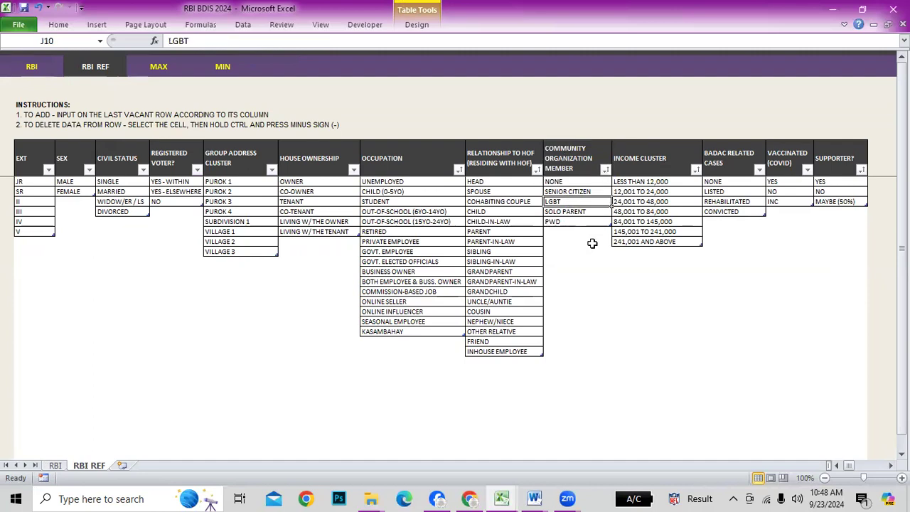
{"action": "left_click", "coordinate": [569, 221]}
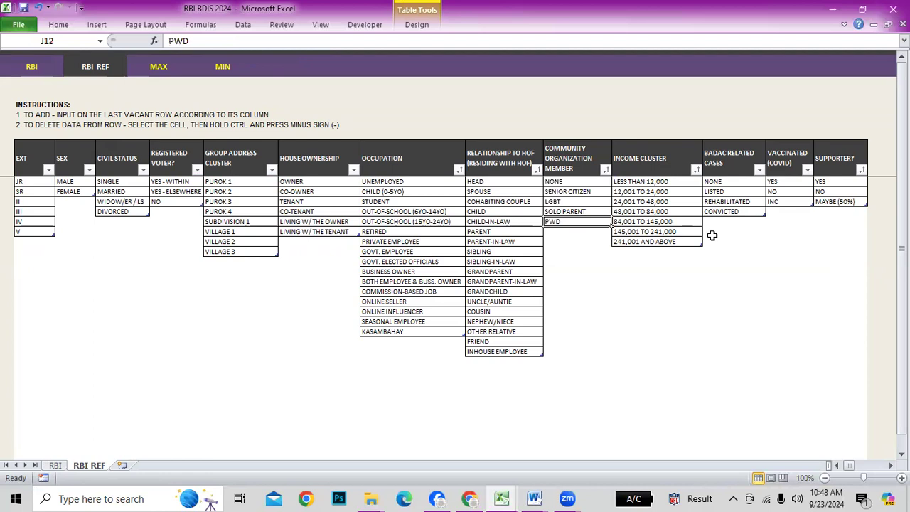
{"action": "key", "text": "ctrl+minus"}
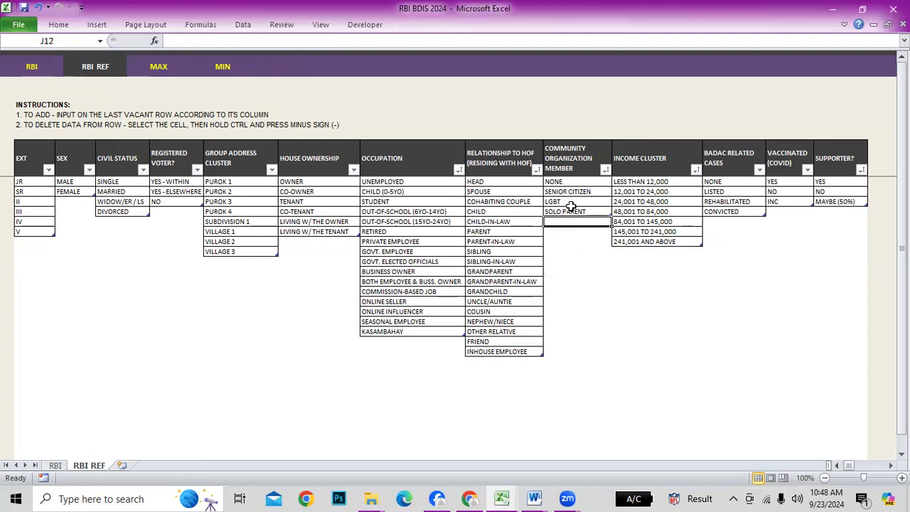
Check that the RBI form's Organization Member choices no longer include PWD
{"action": "left_click", "coordinate": [31, 68]}
{"action": "left_click", "coordinate": [764, 157]}
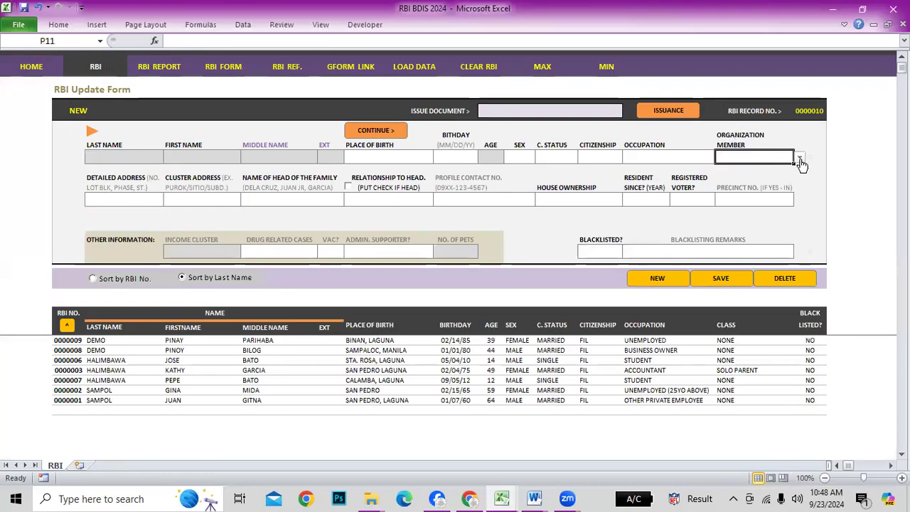
{"action": "left_click", "coordinate": [800, 158]}
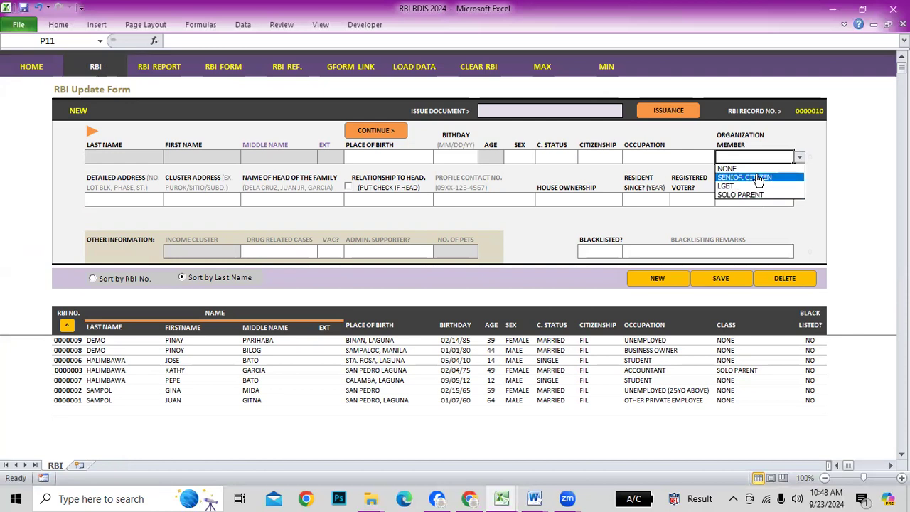
{"action": "left_click", "coordinate": [833, 172]}
Add PWD back to the organization member list and confirm it appears on the form
{"action": "left_click", "coordinate": [287, 66]}
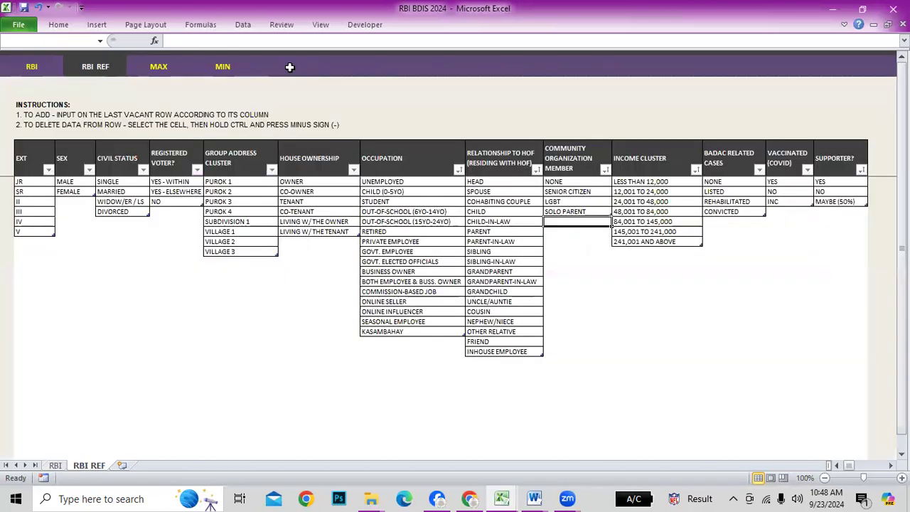
{"action": "type", "text": "PW"}
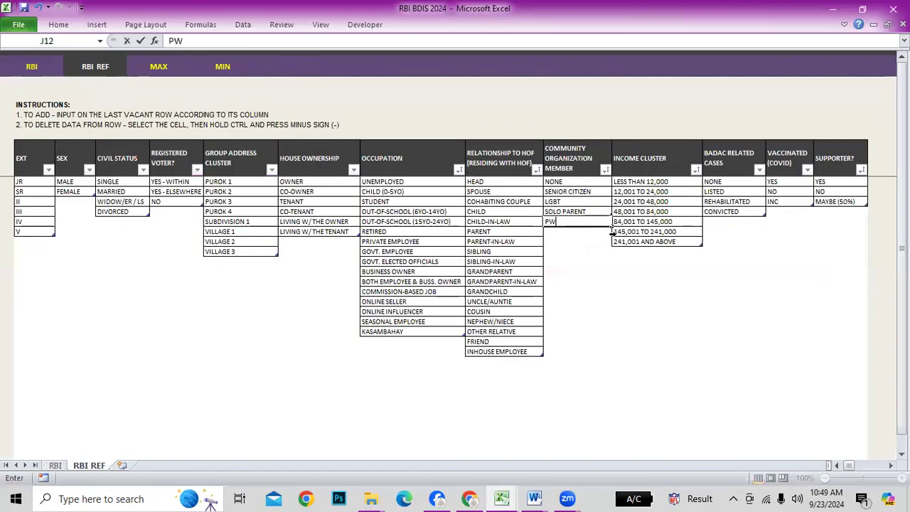
{"action": "type", "text": "D"}
{"action": "key", "text": "Return"}
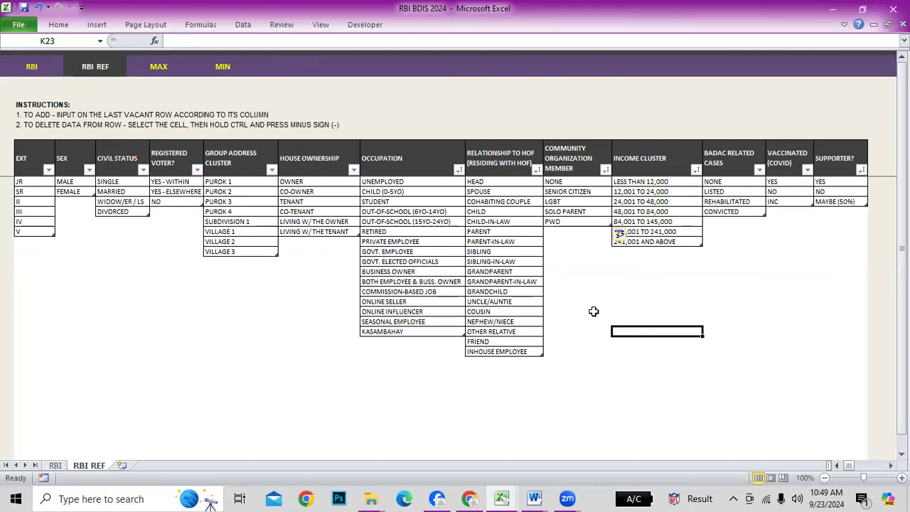
{"action": "left_click", "coordinate": [31, 66]}
{"action": "left_click", "coordinate": [738, 155]}
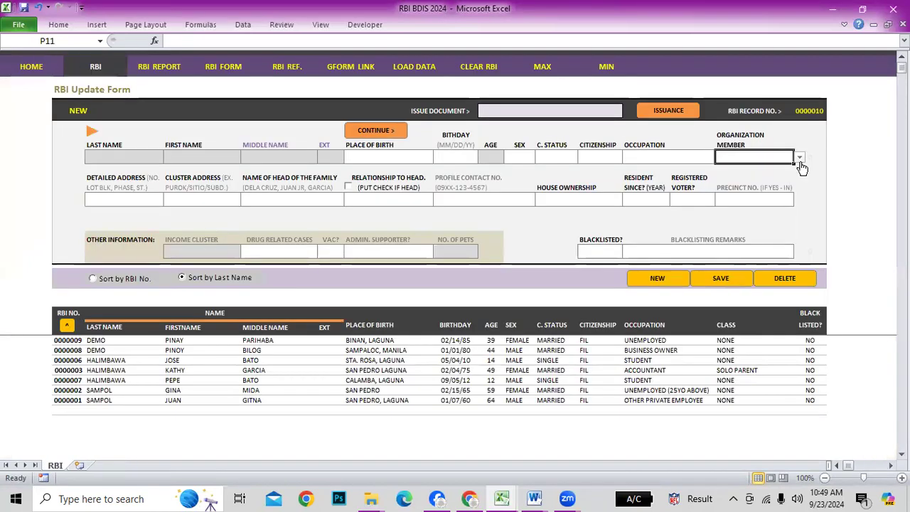
{"action": "left_click", "coordinate": [800, 157]}
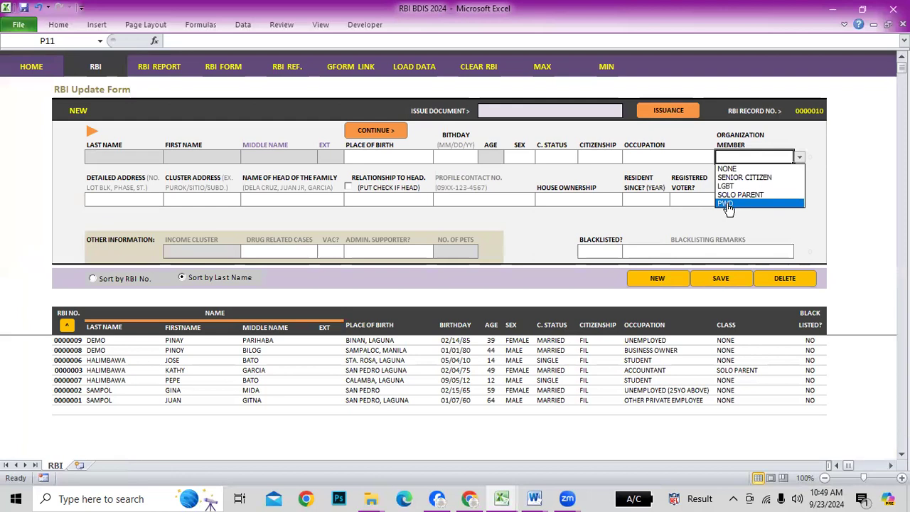
{"action": "left_click", "coordinate": [825, 200]}
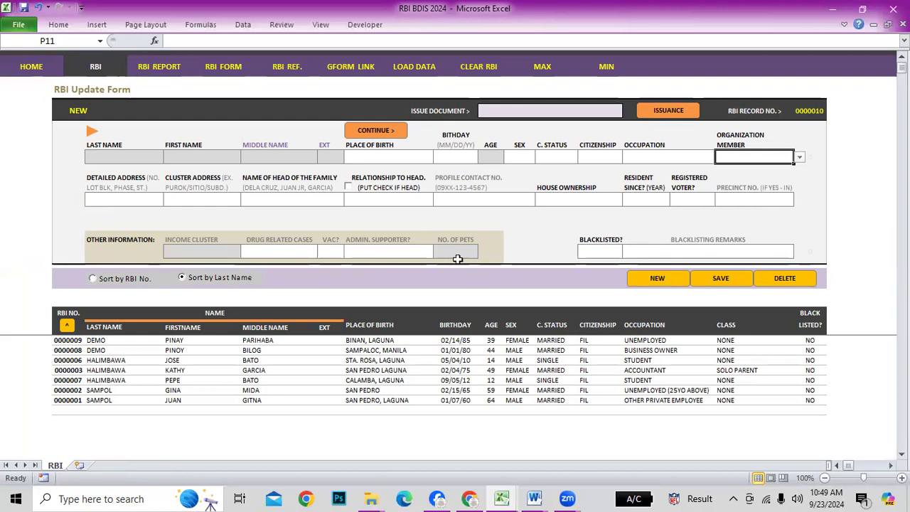
Check the Cluster Address choices, view UNEMPLOYED in the Occupation list, and return to RBI
{"action": "left_click", "coordinate": [192, 198]}
{"action": "left_click", "coordinate": [249, 203]}
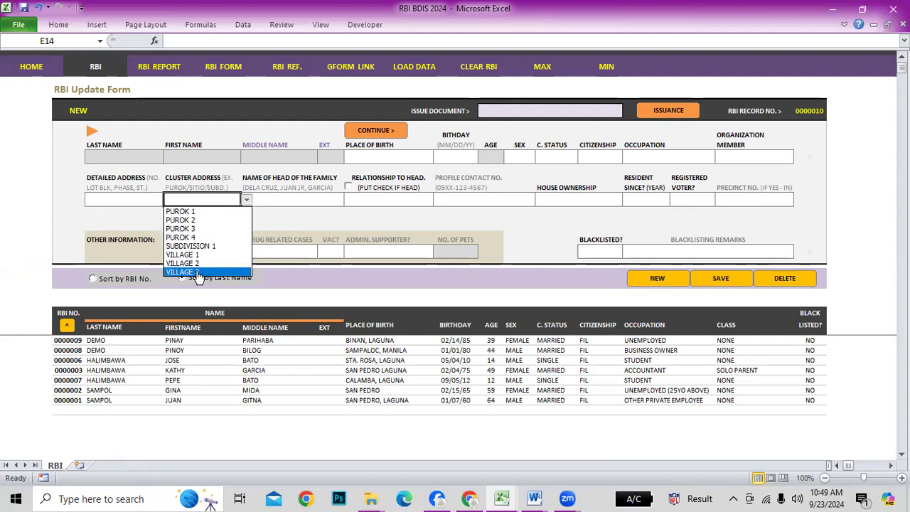
{"action": "left_click", "coordinate": [475, 213]}
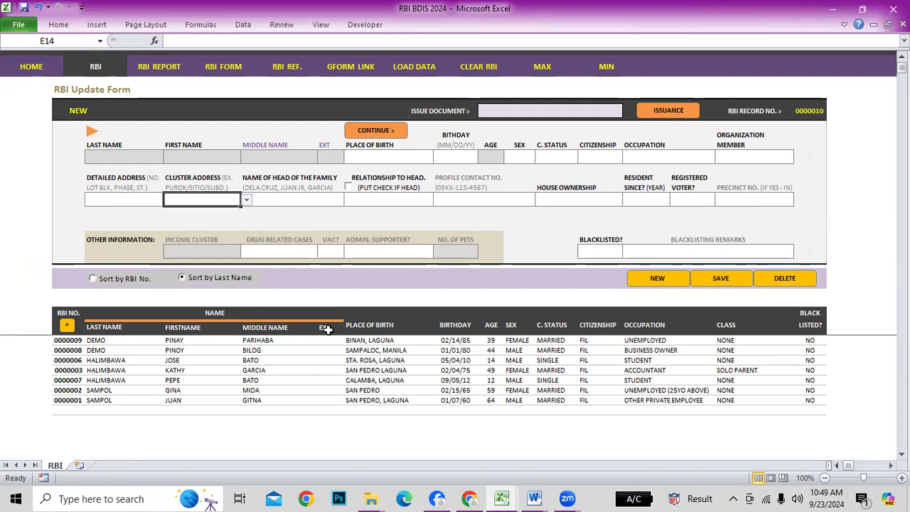
{"action": "left_click", "coordinate": [287, 67]}
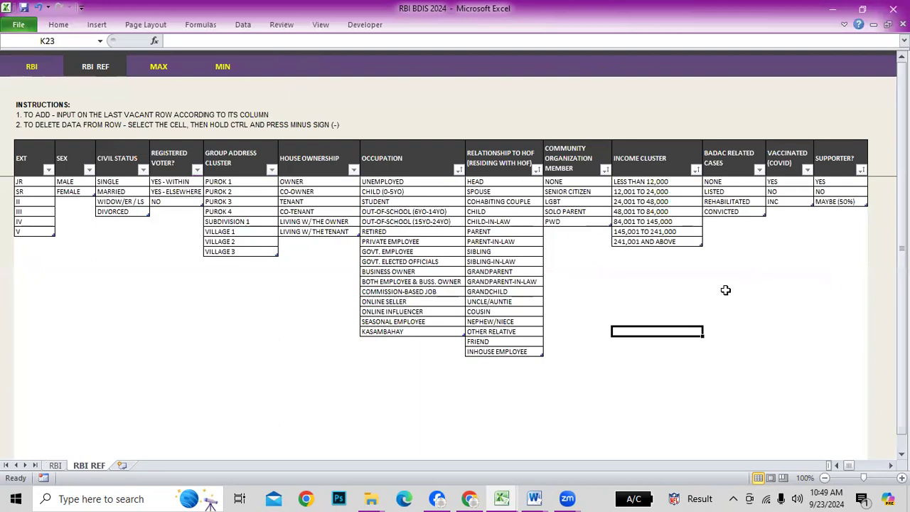
{"action": "left_click", "coordinate": [389, 182]}
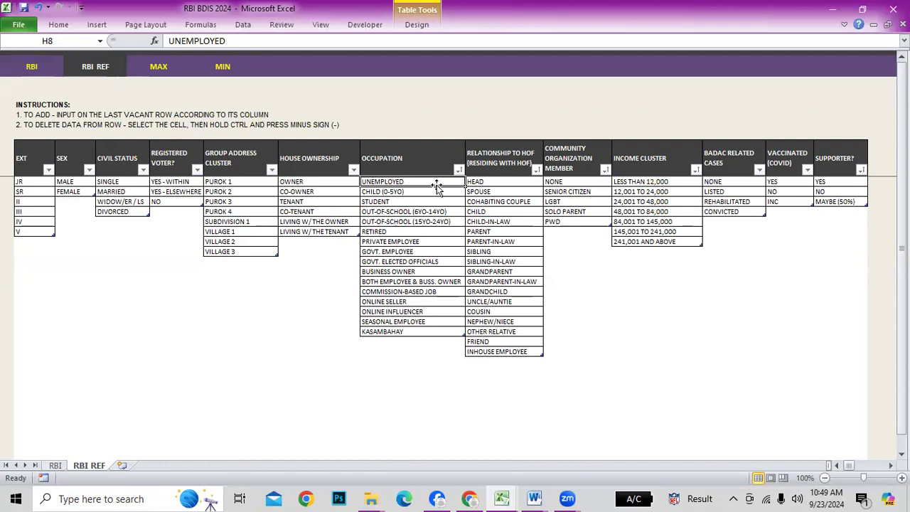
{"action": "left_click", "coordinate": [30, 65]}
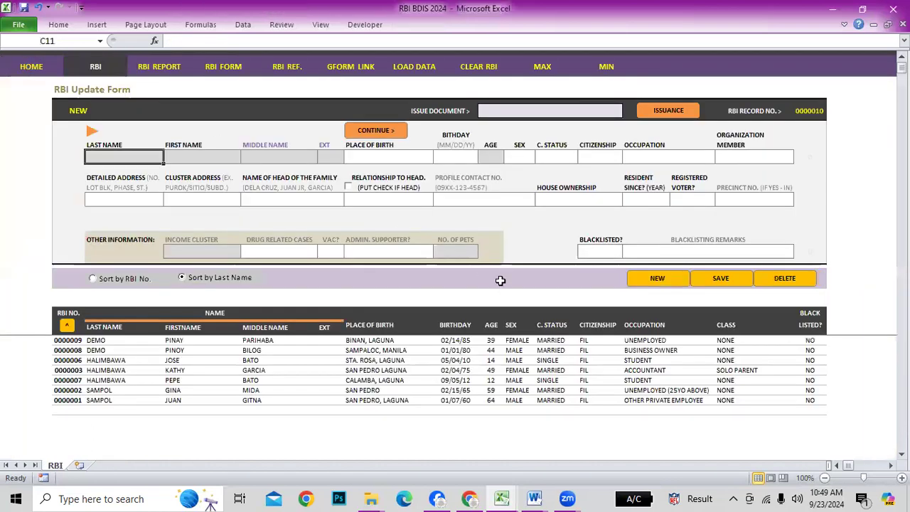
{"action": "key", "text": "alt+Tab"}
{"action": "key", "text": "alt+Tab"}
{"action": "key", "text": "alt+Tab"}
{"action": "key", "text": "alt+Tab"}
{"action": "key", "text": "alt+Tab"}
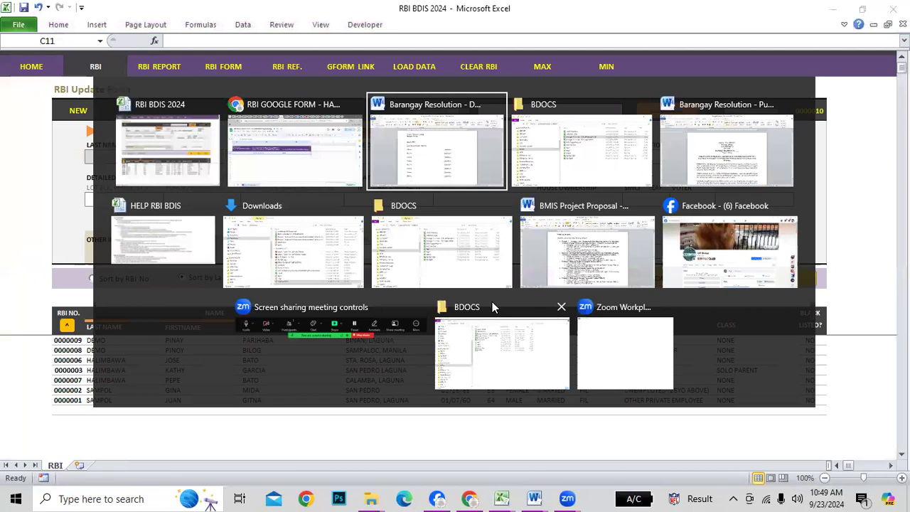
{"action": "key", "text": "Escape"}
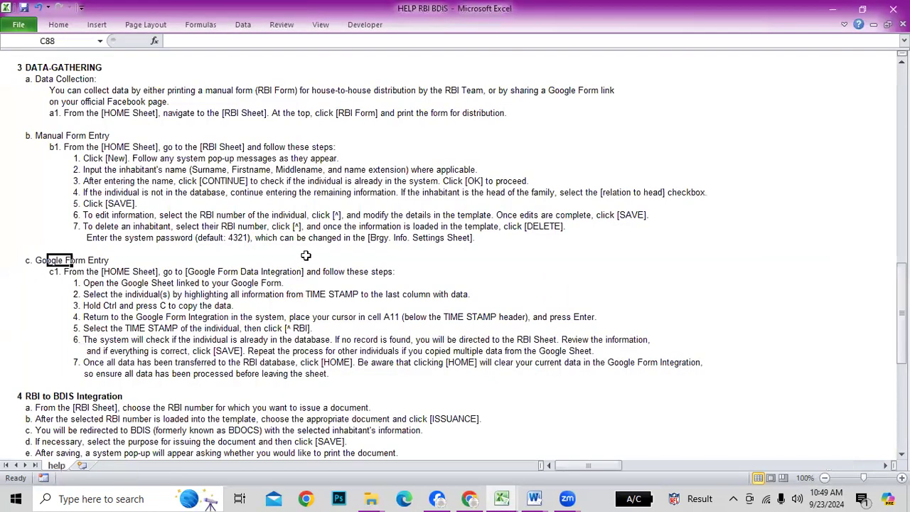
{"action": "scroll", "coordinate": [316, 293], "scroll_direction": "down", "scroll_amount": 2}
{"action": "left_click", "coordinate": [142, 249]}
{"action": "left_click", "coordinate": [701, 318]}
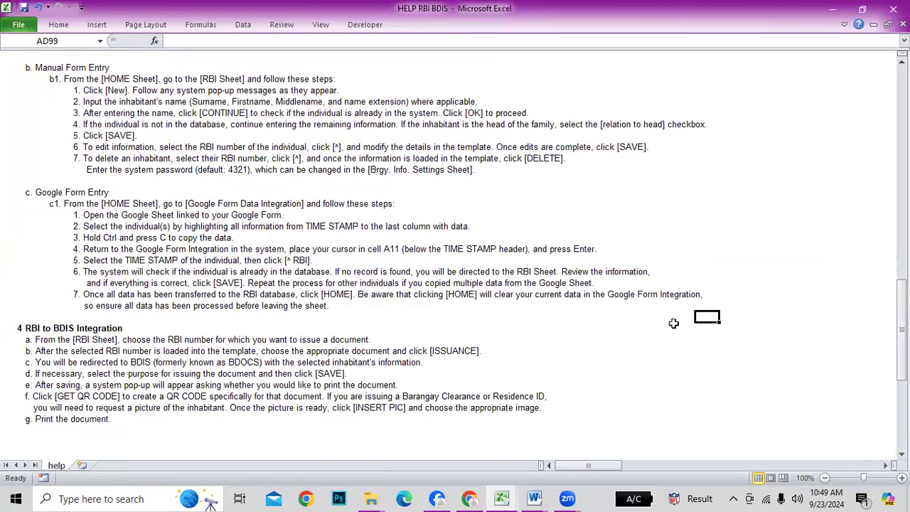
{"action": "scroll", "coordinate": [197, 343], "scroll_direction": "down", "scroll_amount": 2}
{"action": "left_click", "coordinate": [52, 272]}
{"action": "left_click", "coordinate": [239, 281]}
{"action": "left_click", "coordinate": [77, 260]}
{"action": "left_click", "coordinate": [395, 337]}
{"action": "left_click", "coordinate": [490, 316]}
{"action": "left_click", "coordinate": [243, 283]}
{"action": "scroll", "coordinate": [240, 206], "scroll_direction": "up", "scroll_amount": 2}
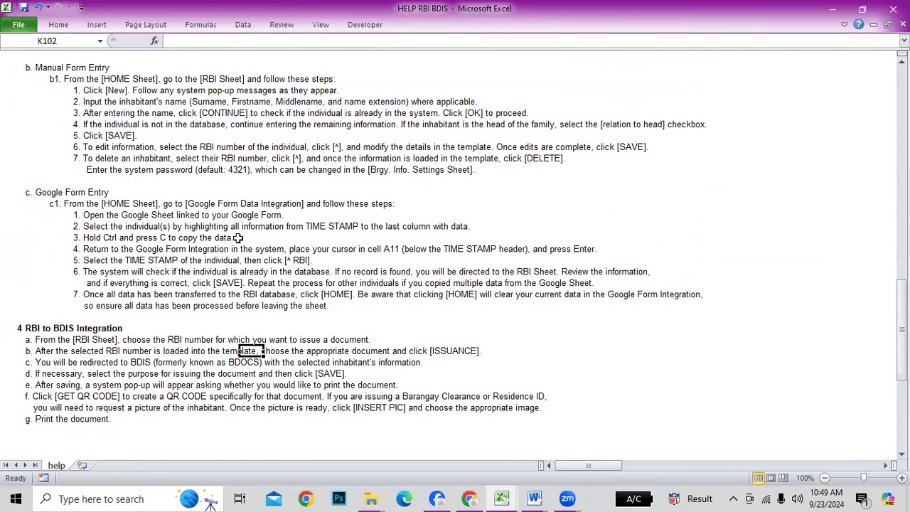
{"action": "left_click_drag", "start_coordinate": [96, 90], "coordinate": [93, 157]}
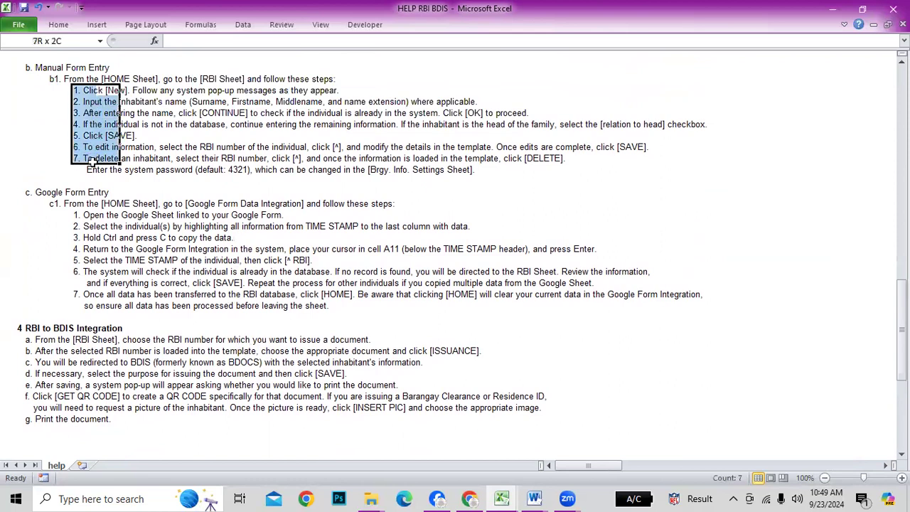
{"action": "left_click_drag", "start_coordinate": [74, 202], "coordinate": [98, 307]}
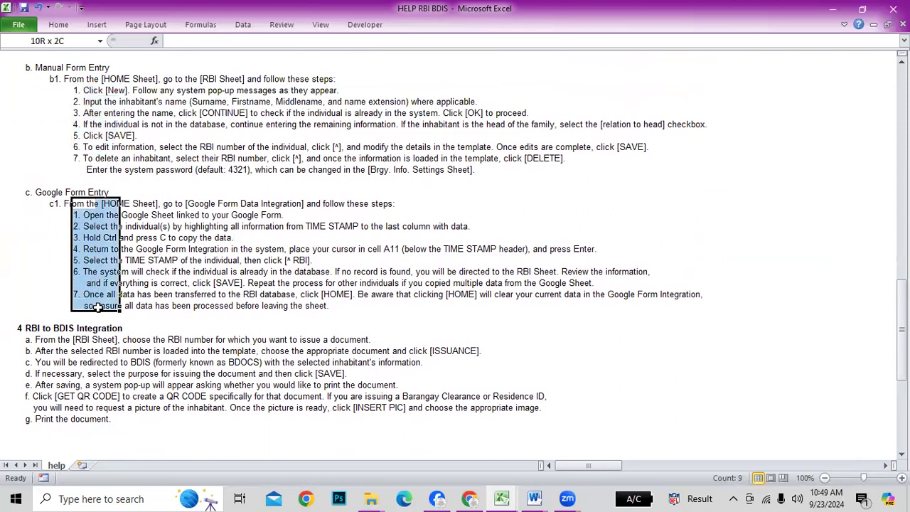
{"action": "scroll", "coordinate": [523, 374], "scroll_direction": "down", "scroll_amount": 2}
{"action": "left_click", "coordinate": [63, 282]}
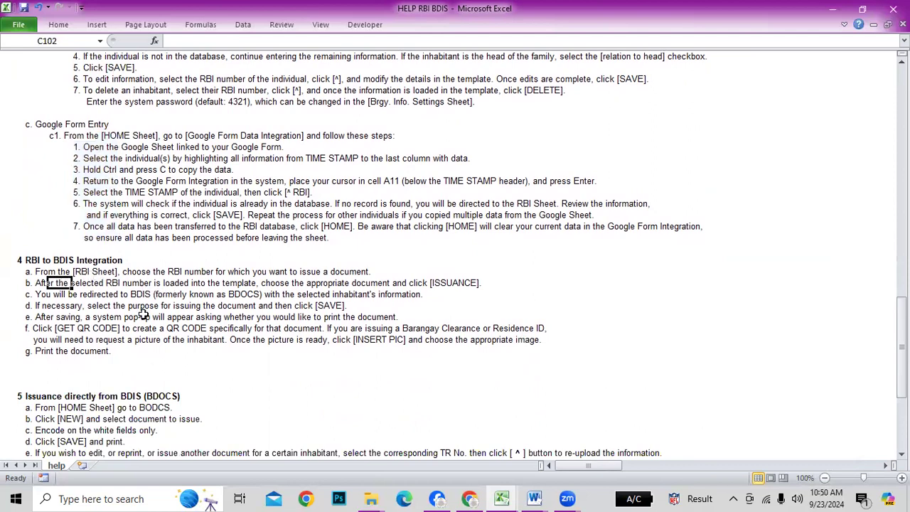
{"action": "key", "text": "alt+Tab"}
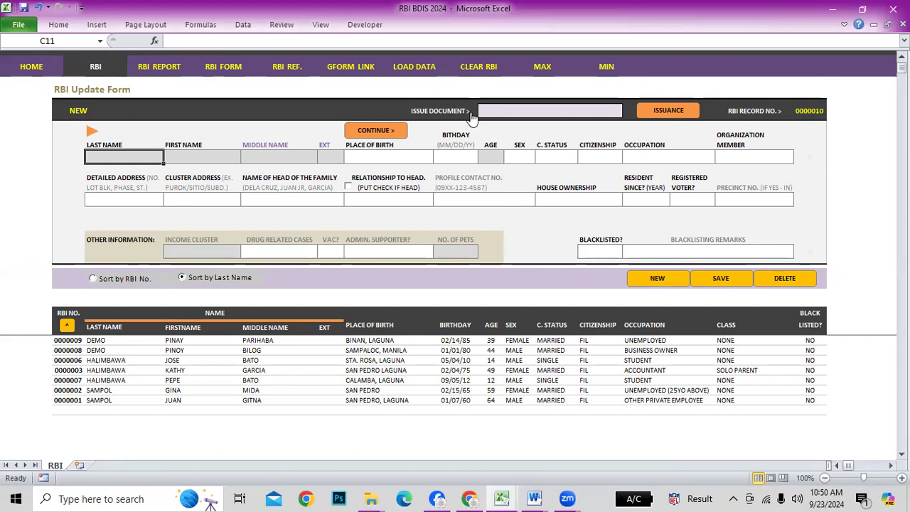
Load record 0000006 from the records list into the update form
{"action": "left_click", "coordinate": [506, 116]}
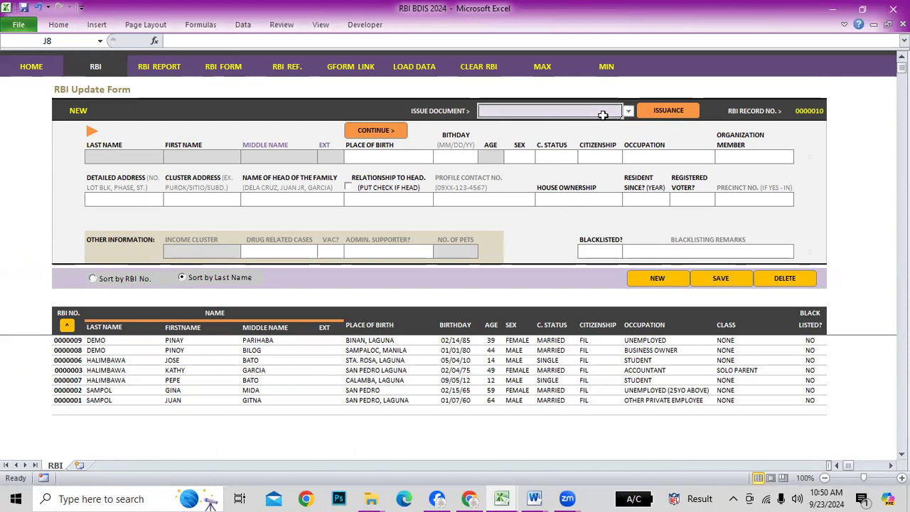
{"action": "left_click", "coordinate": [69, 389]}
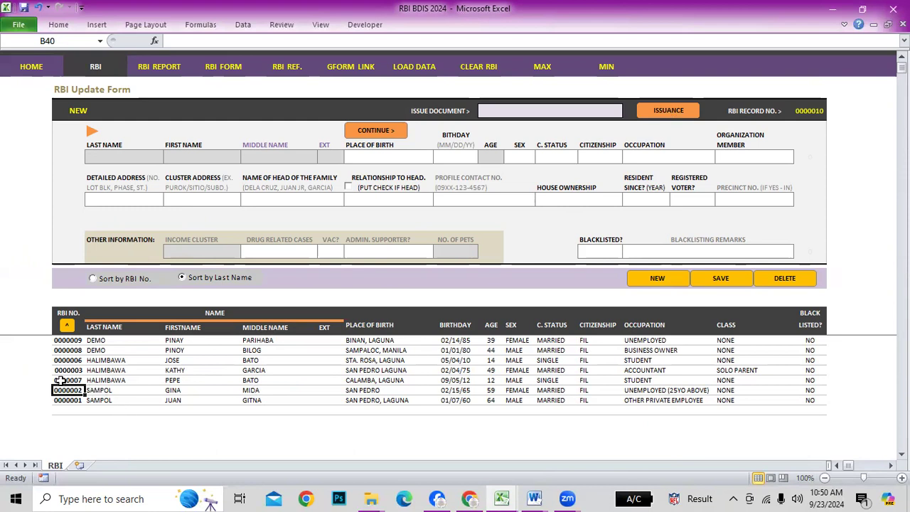
{"action": "left_click", "coordinate": [68, 360]}
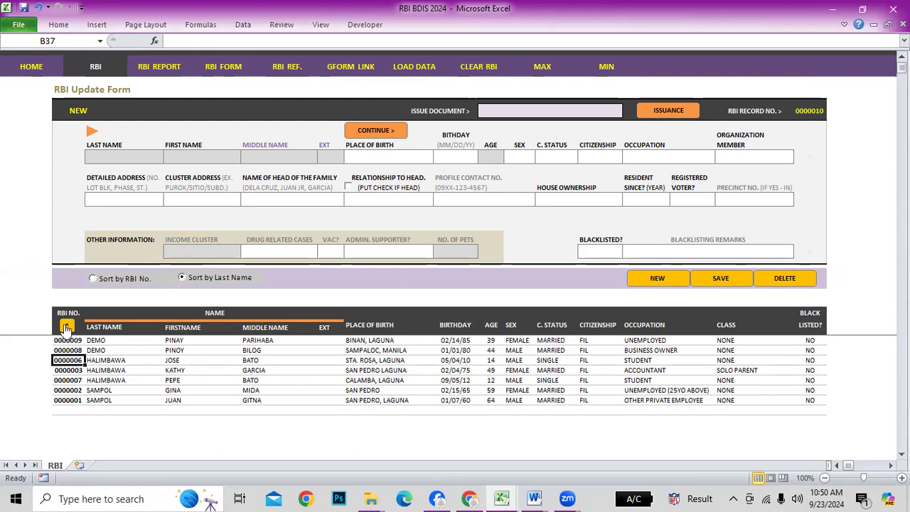
{"action": "left_click", "coordinate": [67, 326]}
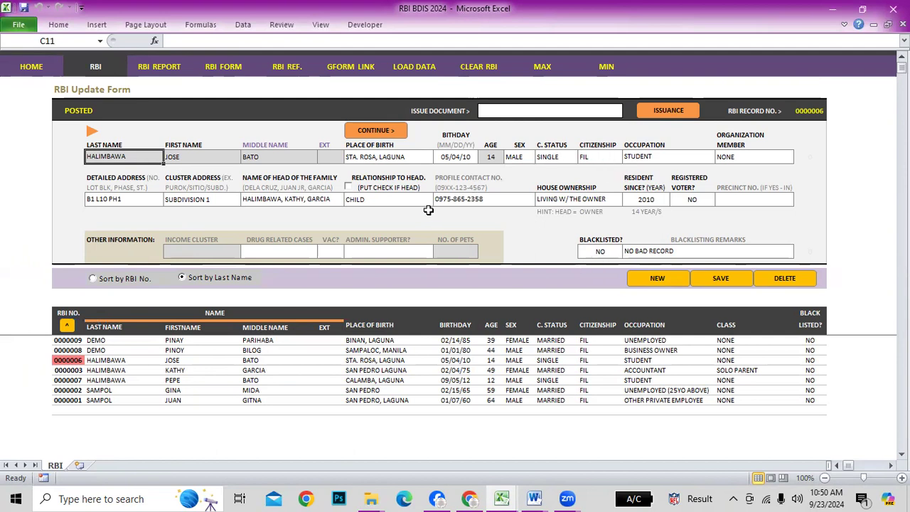
Choose BARANGAY CLEARANCE as the document and issue it for record 0000006
{"action": "left_click", "coordinate": [595, 111]}
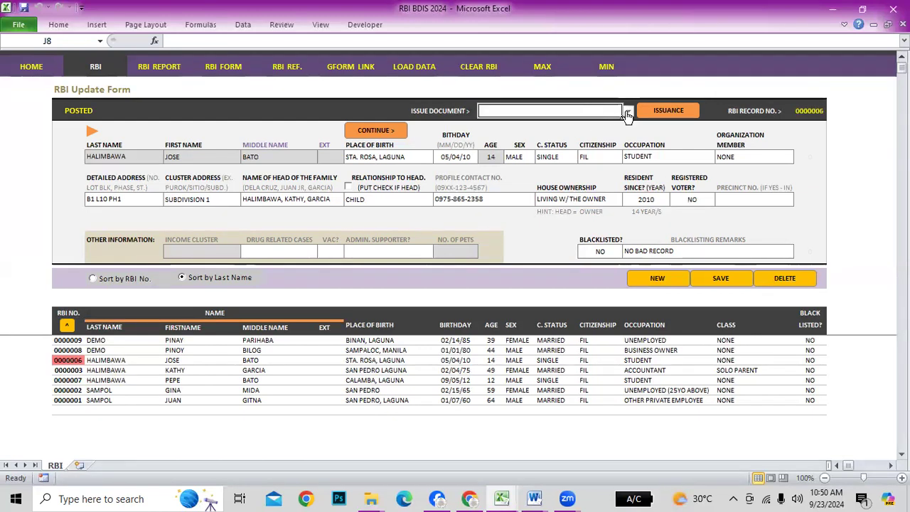
{"action": "left_click", "coordinate": [629, 114]}
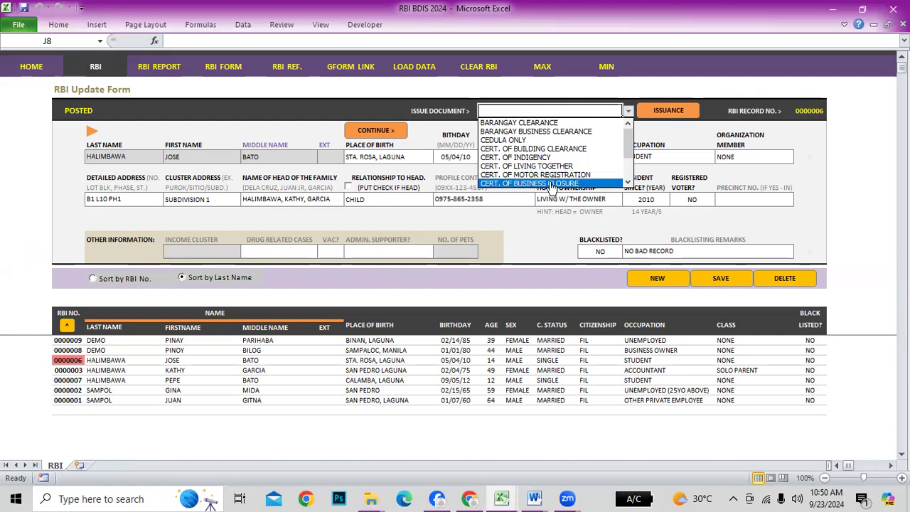
{"action": "left_click_drag", "start_coordinate": [630, 147], "coordinate": [632, 163]}
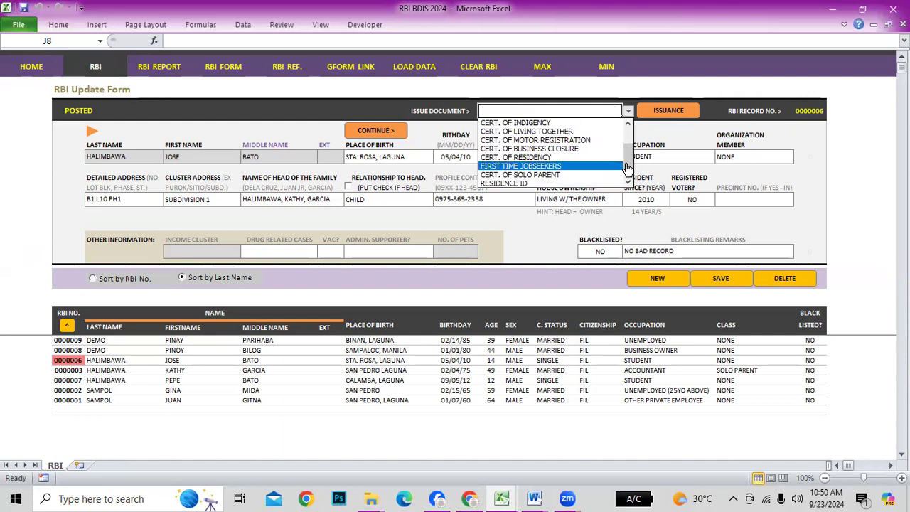
{"action": "left_click_drag", "start_coordinate": [629, 165], "coordinate": [629, 171]}
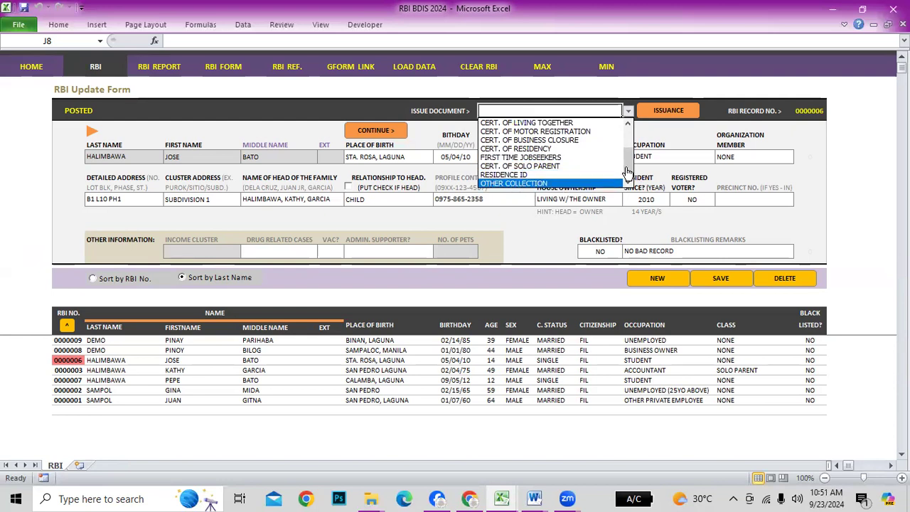
{"action": "left_click_drag", "start_coordinate": [629, 174], "coordinate": [631, 123]}
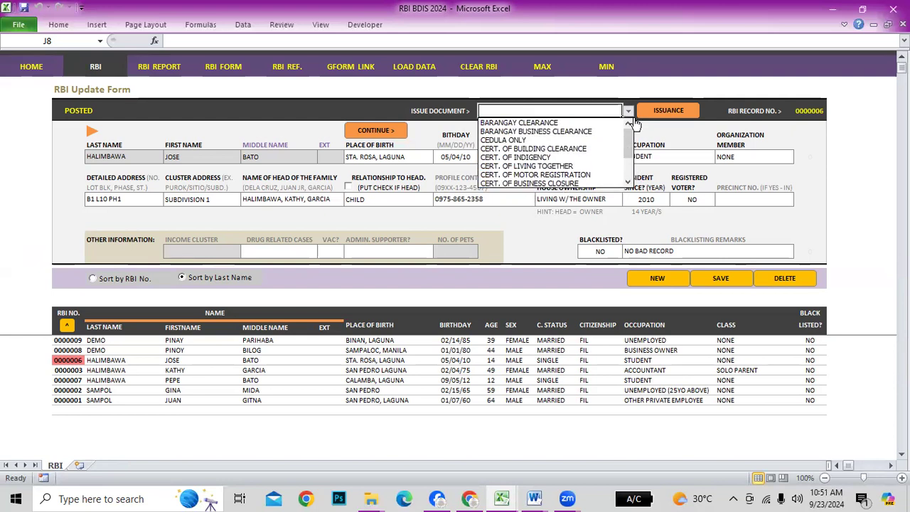
{"action": "left_click", "coordinate": [523, 123]}
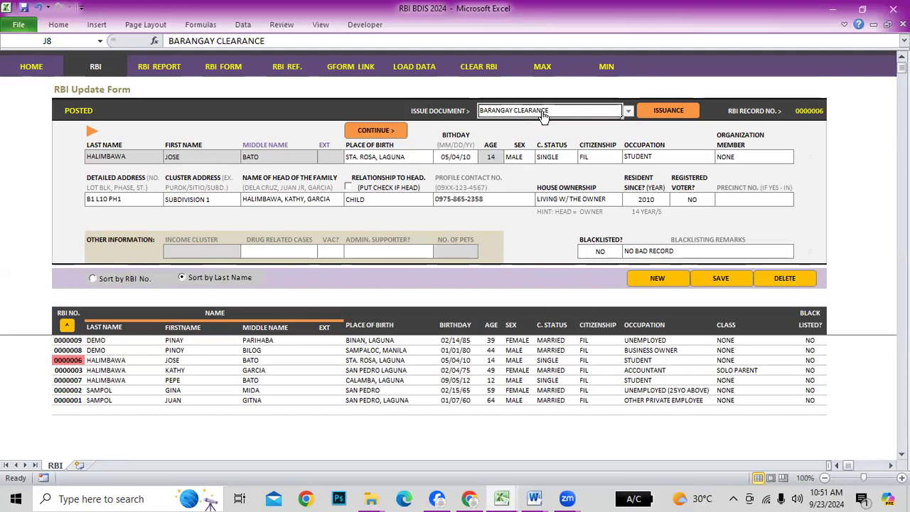
{"action": "left_click", "coordinate": [667, 113]}
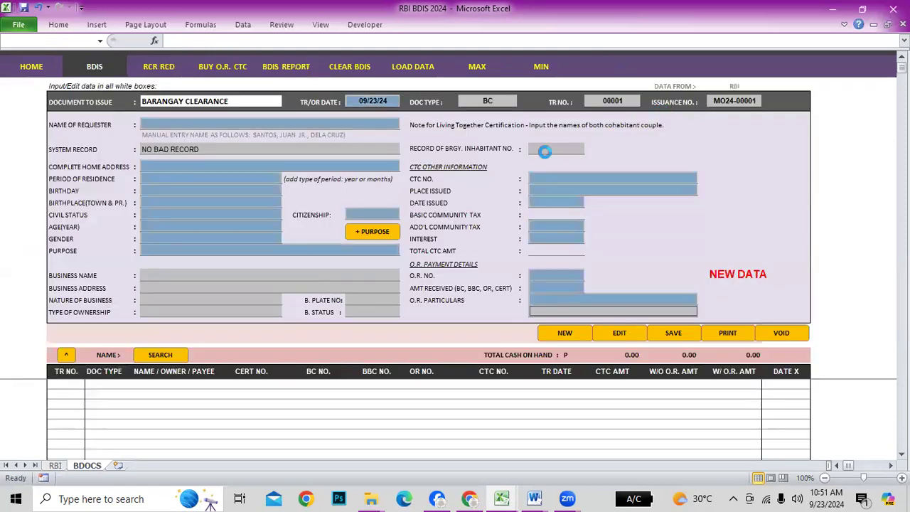
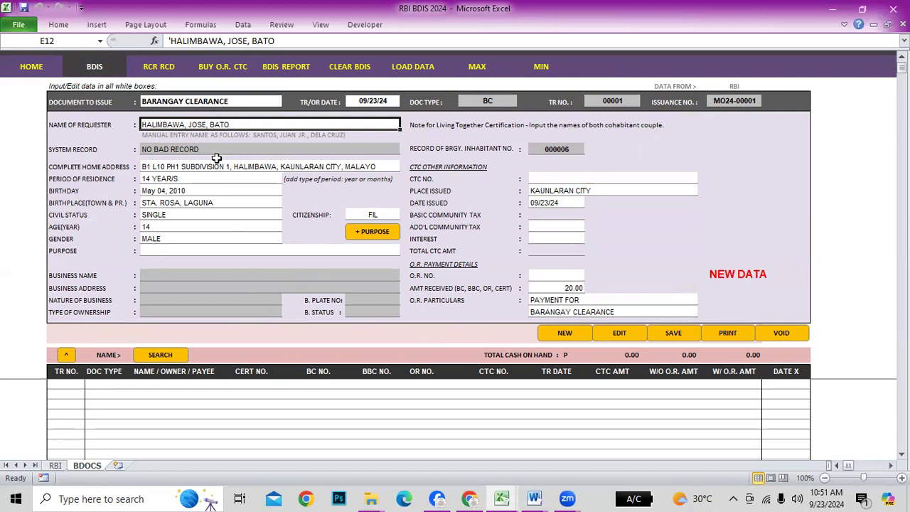
Review the record, home address, residence period, birthday, birthplace, civil status, age and gender entries
{"action": "left_click", "coordinate": [152, 149]}
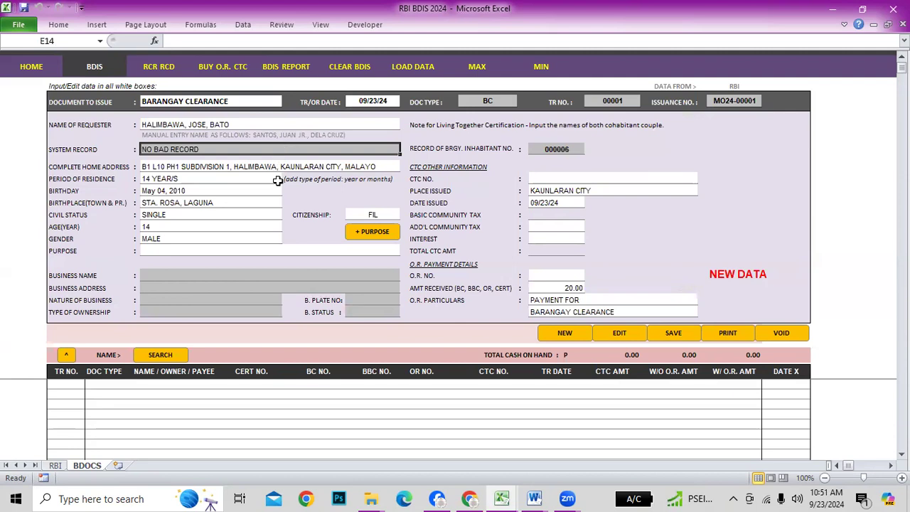
{"action": "left_click", "coordinate": [191, 168]}
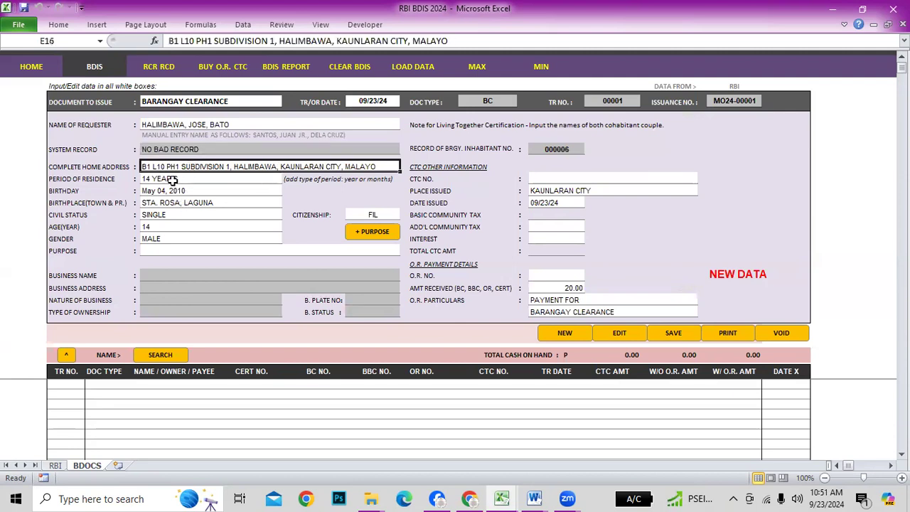
{"action": "left_click", "coordinate": [173, 181]}
{"action": "left_click", "coordinate": [178, 192]}
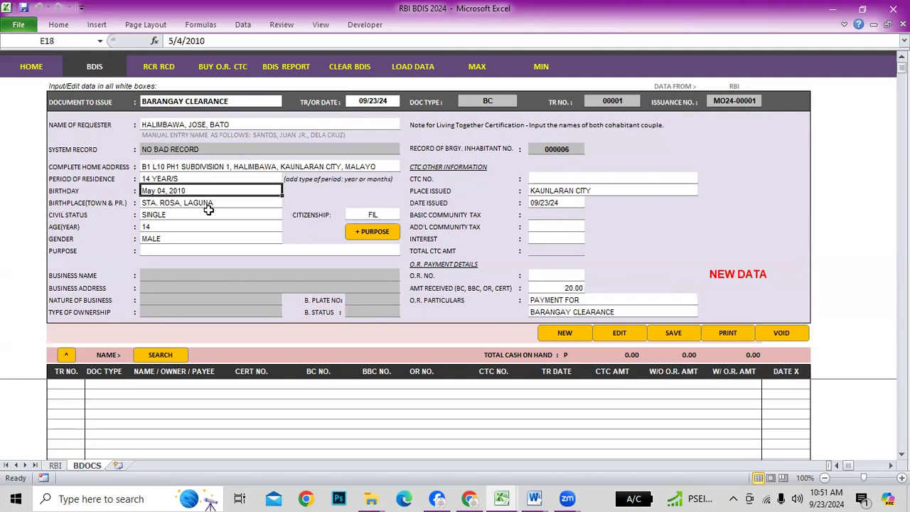
{"action": "left_click", "coordinate": [212, 204]}
{"action": "left_click", "coordinate": [208, 219]}
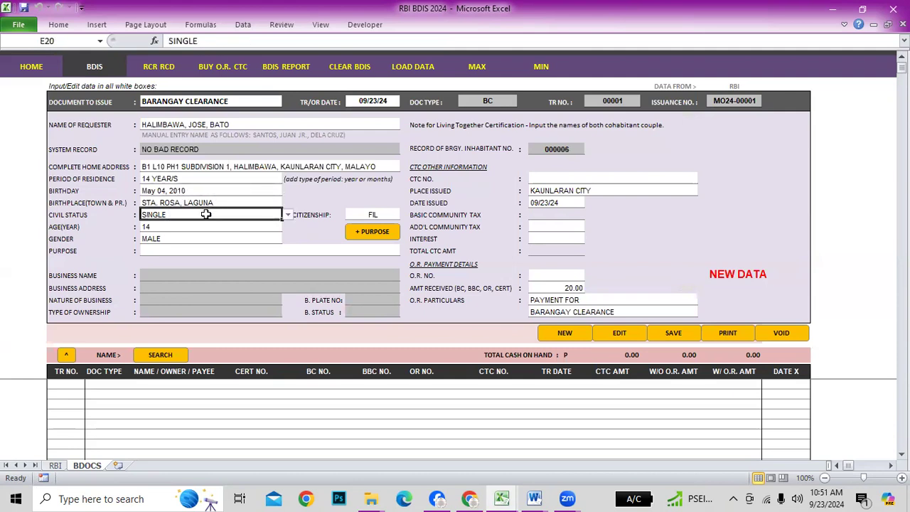
{"action": "left_click", "coordinate": [182, 228]}
{"action": "left_click", "coordinate": [199, 241]}
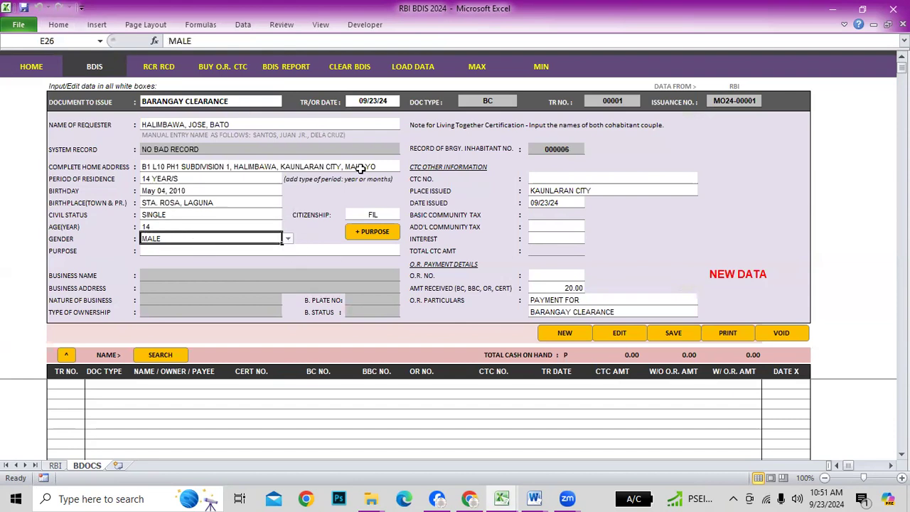
Look through the Purpose field's dropdown list without choosing a purpose
{"action": "left_click", "coordinate": [334, 253]}
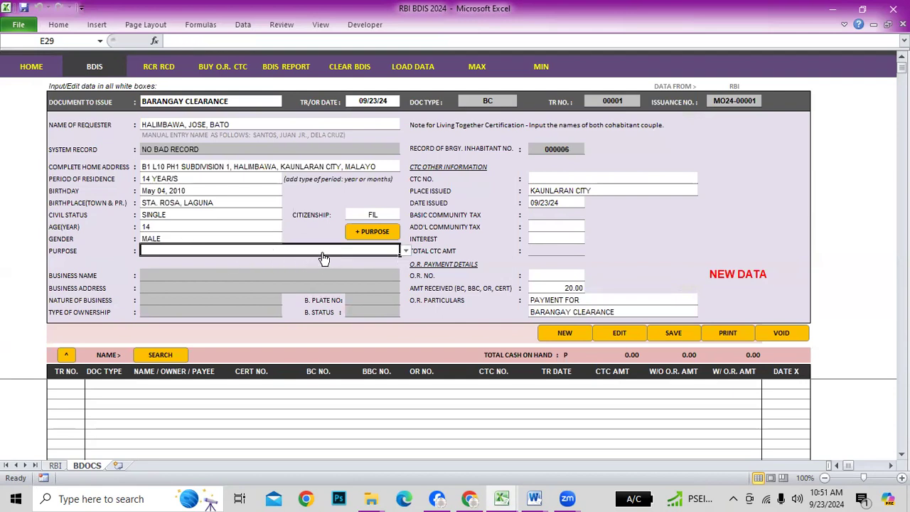
{"action": "left_click", "coordinate": [406, 253]}
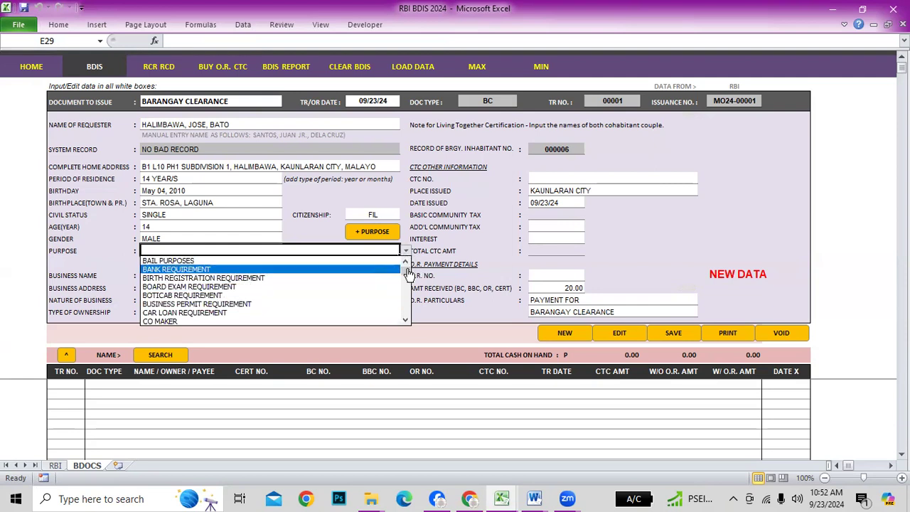
{"action": "scroll", "coordinate": [409, 274], "scroll_direction": "down", "scroll_amount": 5}
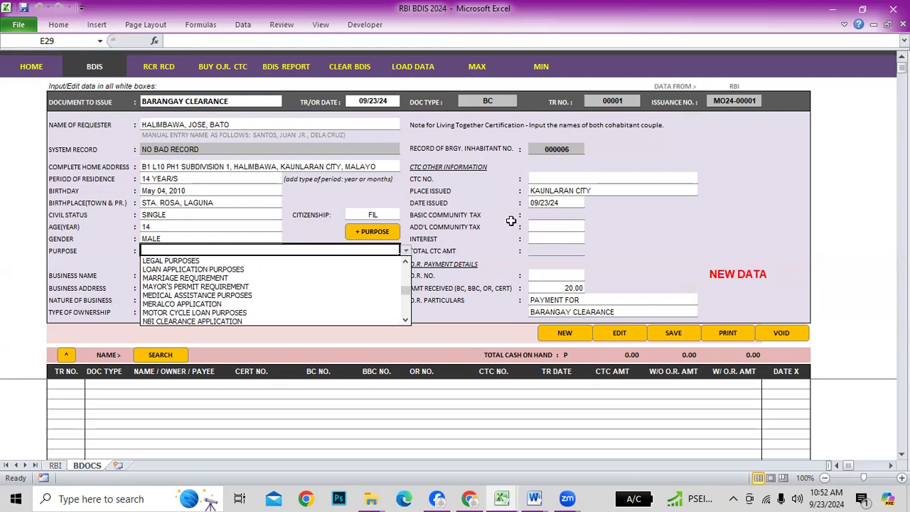
{"action": "left_click", "coordinate": [512, 226]}
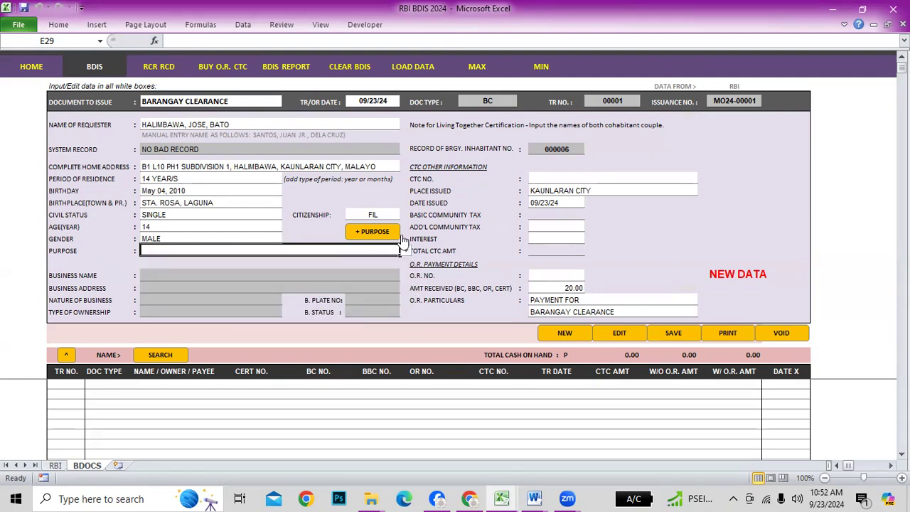
Pick SCHOOL REQUIREMENT from the INFO sheet's list of purposes
{"action": "left_click", "coordinate": [379, 236]}
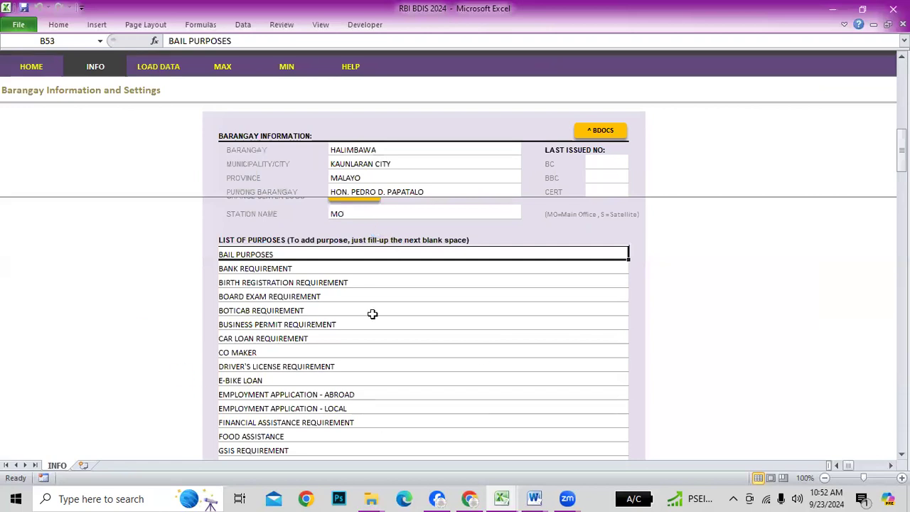
{"action": "scroll", "coordinate": [447, 347], "scroll_direction": "down", "scroll_amount": 5}
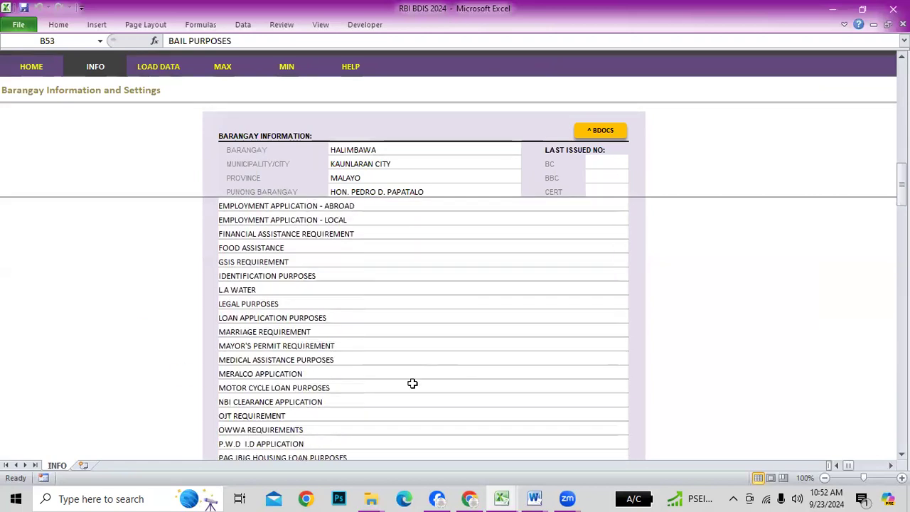
{"action": "scroll", "coordinate": [408, 382], "scroll_direction": "up", "scroll_amount": 5}
{"action": "left_click", "coordinate": [357, 361]}
{"action": "scroll", "coordinate": [385, 396], "scroll_direction": "down", "scroll_amount": 12}
{"action": "scroll", "coordinate": [377, 398], "scroll_direction": "up", "scroll_amount": 7}
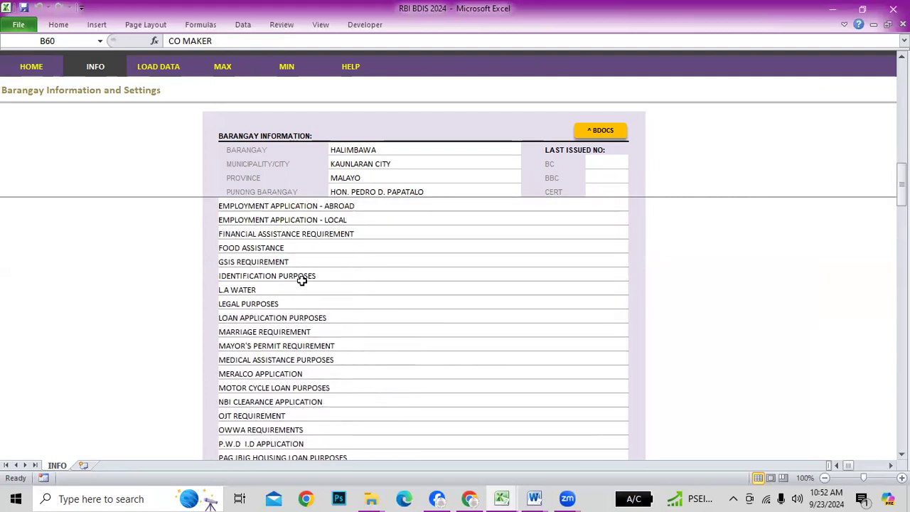
{"action": "scroll", "coordinate": [403, 342], "scroll_direction": "up", "scroll_amount": 1}
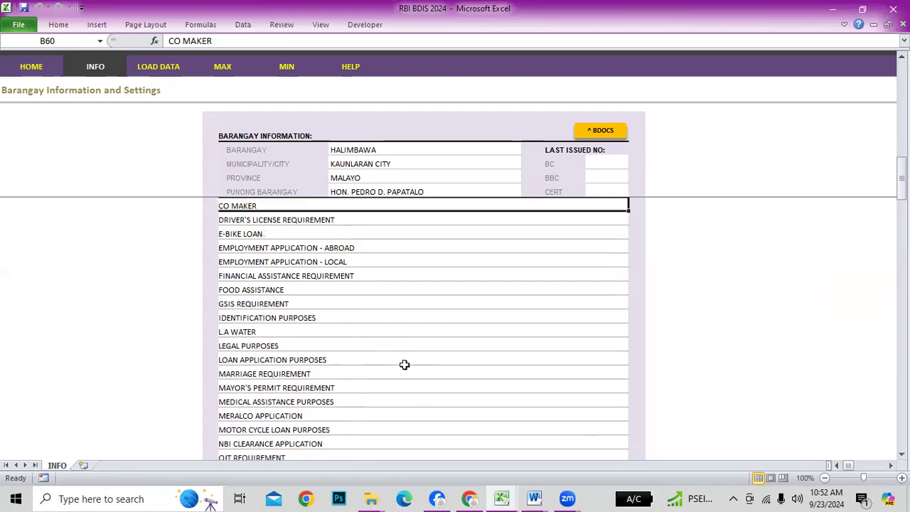
{"action": "scroll", "coordinate": [404, 365], "scroll_direction": "down", "scroll_amount": 1}
{"action": "scroll", "coordinate": [404, 364], "scroll_direction": "down", "scroll_amount": 1}
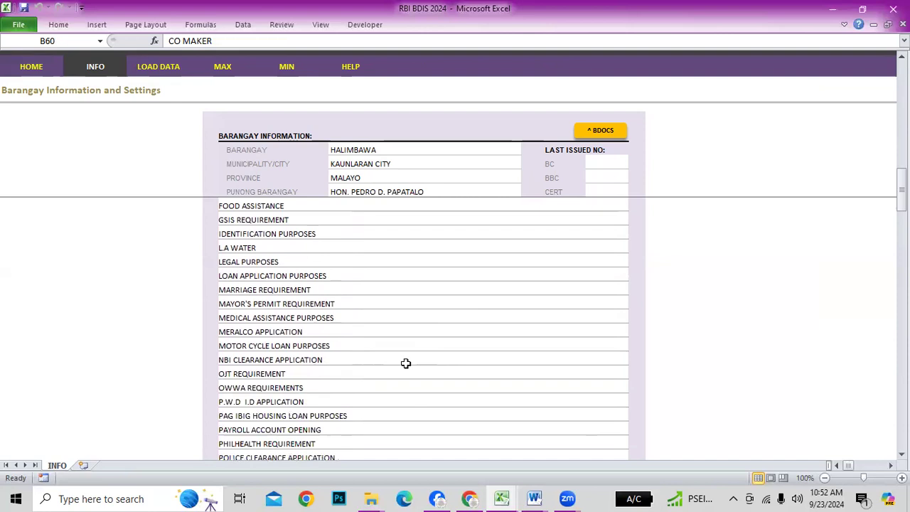
{"action": "scroll", "coordinate": [405, 363], "scroll_direction": "down", "scroll_amount": 2}
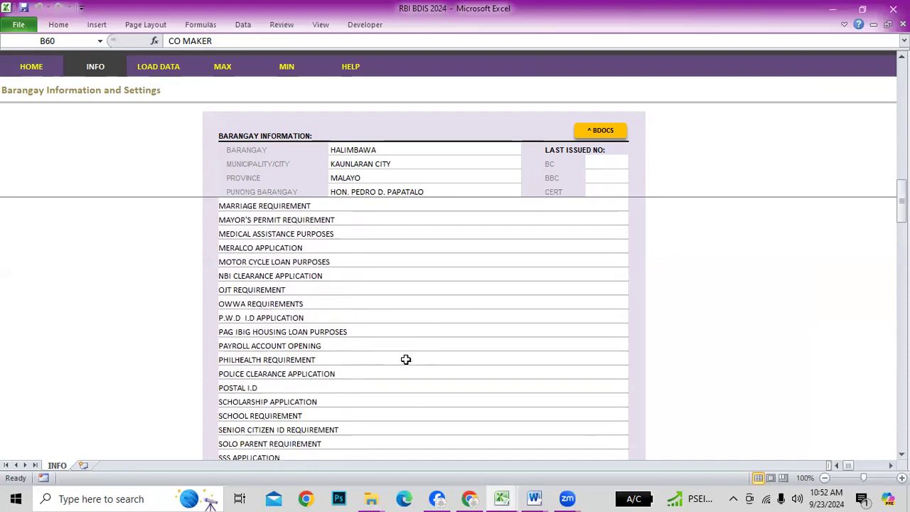
{"action": "left_click", "coordinate": [273, 414]}
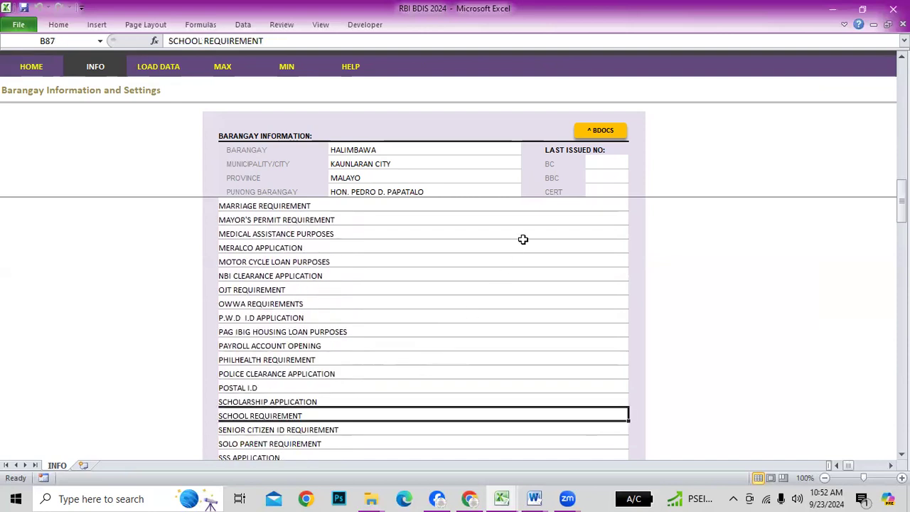
Return to the BDOCS clearance form with the chosen purpose
{"action": "scroll", "coordinate": [580, 285], "scroll_direction": "up", "scroll_amount": 8}
{"action": "scroll", "coordinate": [535, 276], "scroll_direction": "down", "scroll_amount": 1}
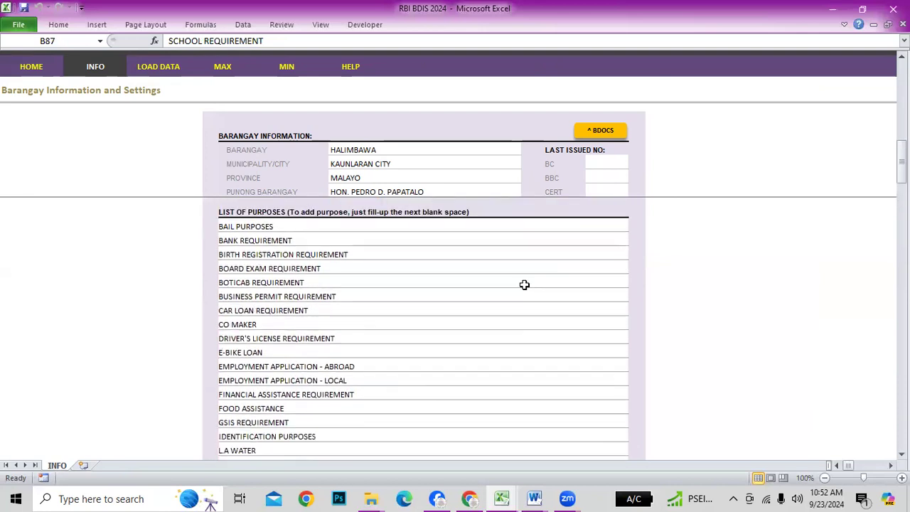
{"action": "scroll", "coordinate": [535, 277], "scroll_direction": "down", "scroll_amount": 8}
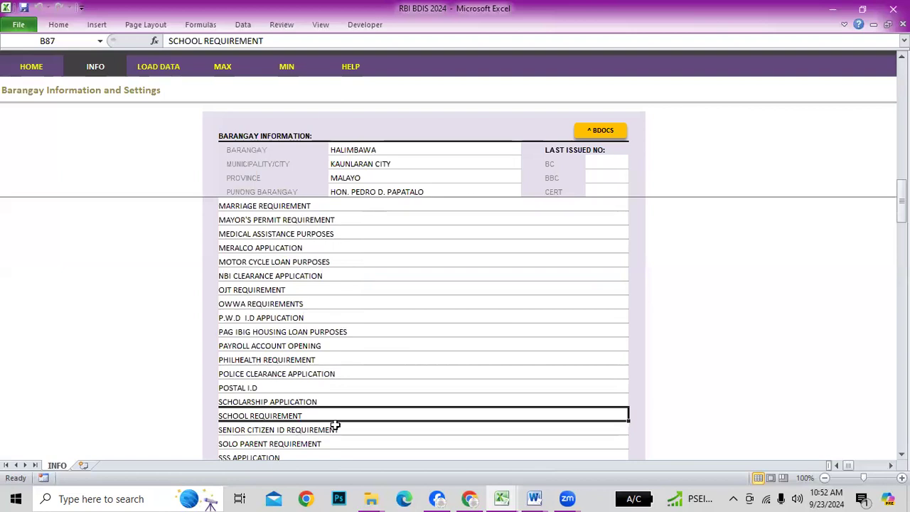
{"action": "left_click", "coordinate": [608, 132]}
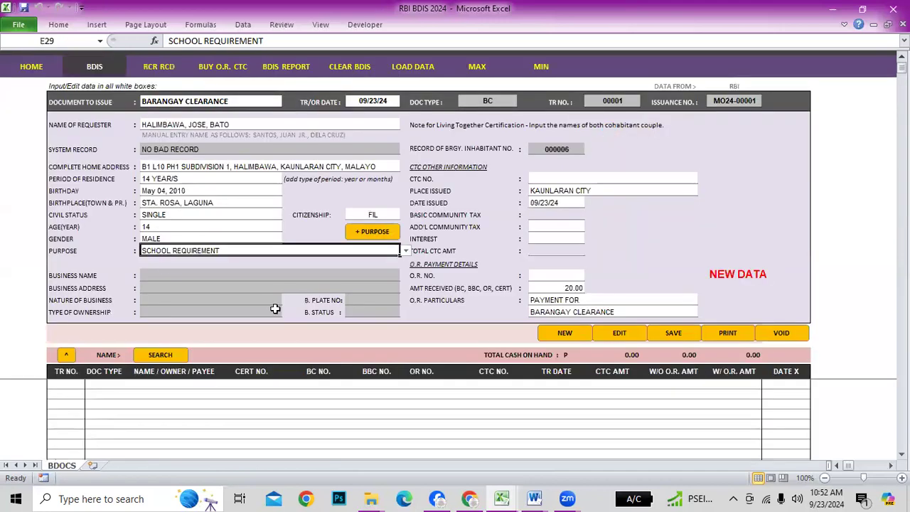
Check the business name, nature of business and CTC number fields
{"action": "left_click", "coordinate": [201, 276]}
{"action": "left_click", "coordinate": [201, 298]}
{"action": "left_click", "coordinate": [270, 277]}
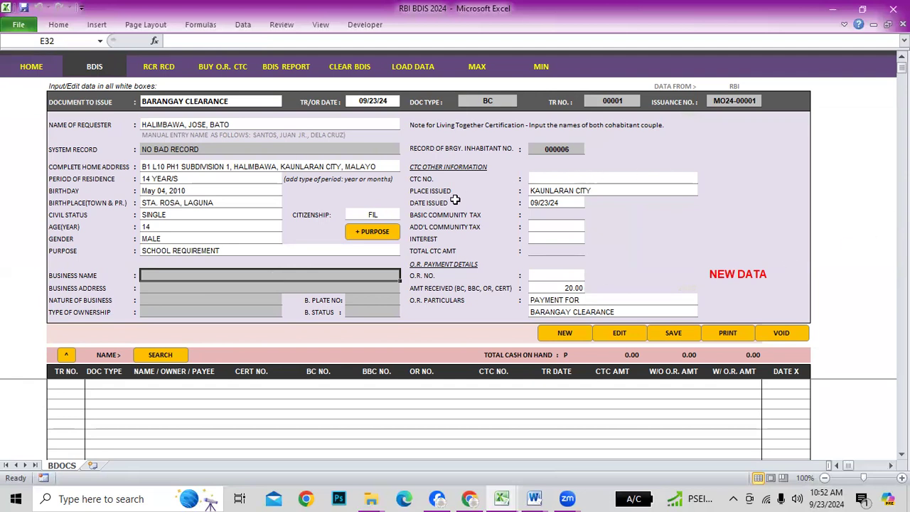
{"action": "left_click", "coordinate": [585, 176]}
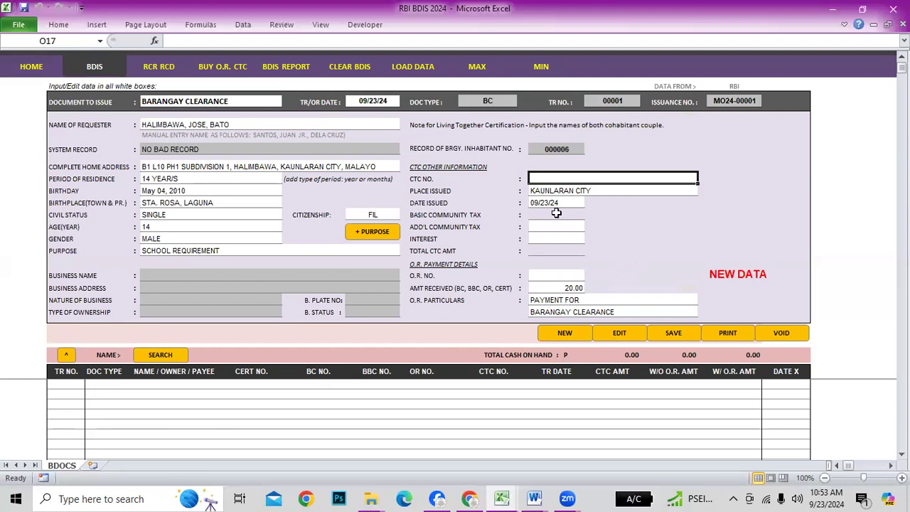
Save the clearance as transaction 00001 and proceed to printing it
{"action": "left_click", "coordinate": [681, 337]}
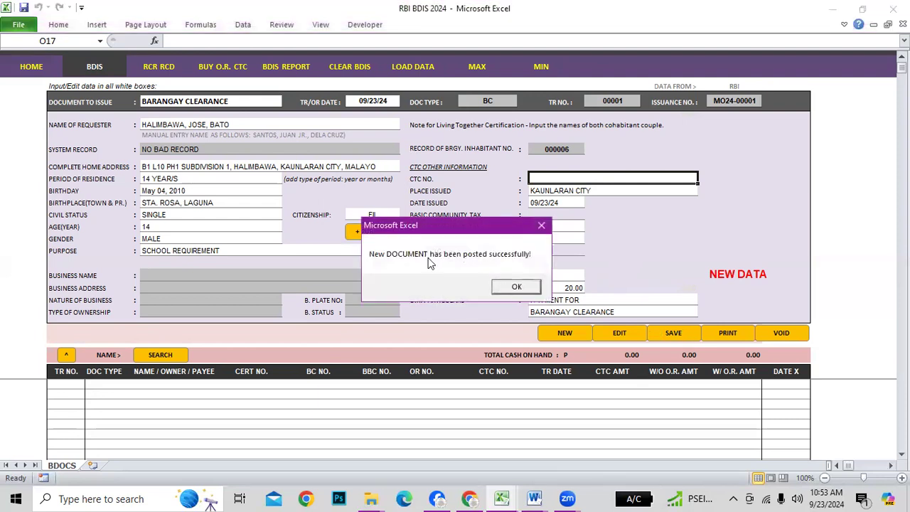
{"action": "left_click", "coordinate": [518, 287]}
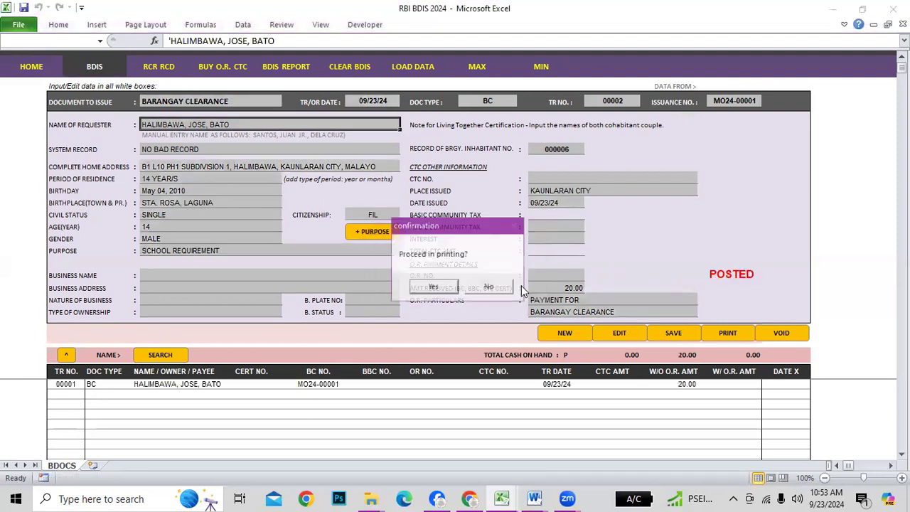
{"action": "left_click", "coordinate": [434, 288]}
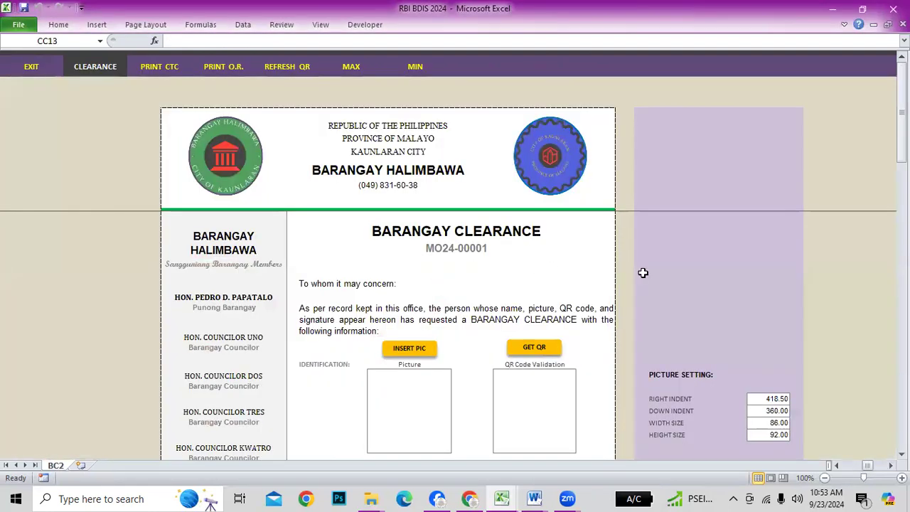
Leave the BC2 sheet and look over the barangay information and settings
{"action": "scroll", "coordinate": [545, 324], "scroll_direction": "down", "scroll_amount": 6}
{"action": "scroll", "coordinate": [545, 325], "scroll_direction": "up", "scroll_amount": 6}
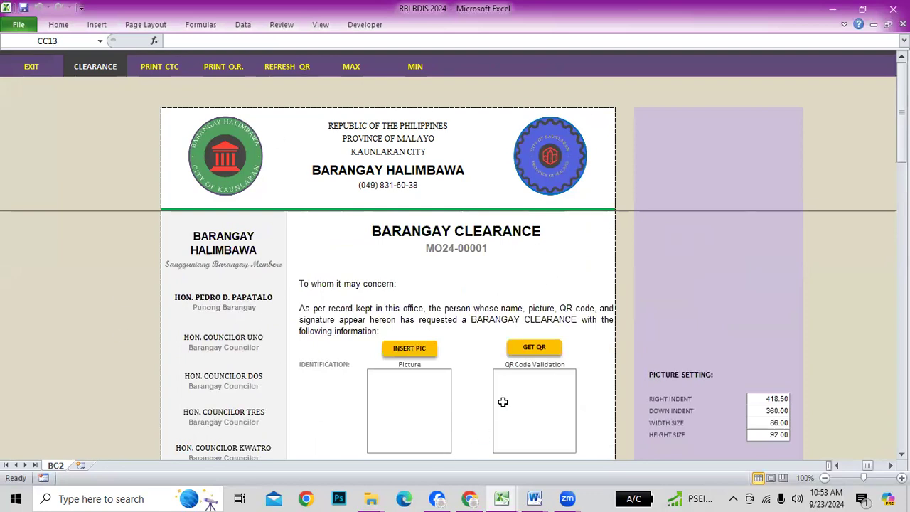
{"action": "left_click", "coordinate": [88, 67]}
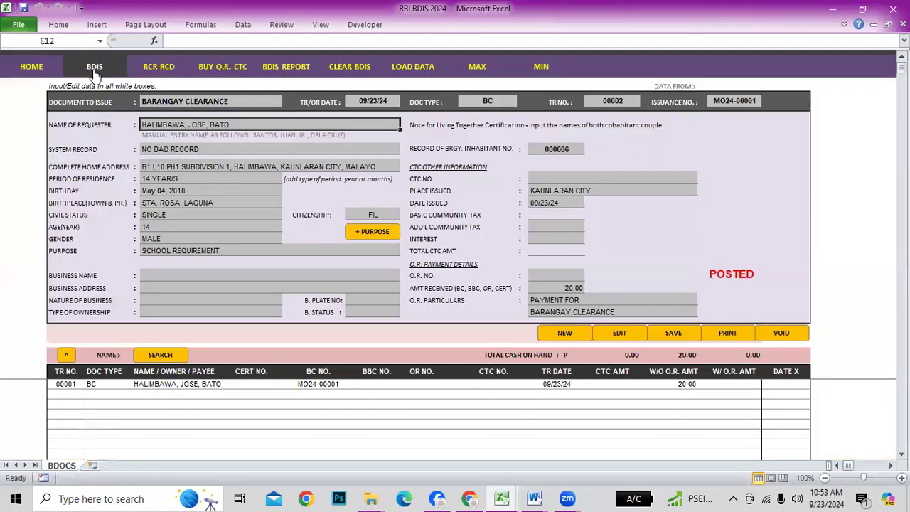
{"action": "left_click", "coordinate": [30, 66]}
{"action": "left_click", "coordinate": [116, 67]}
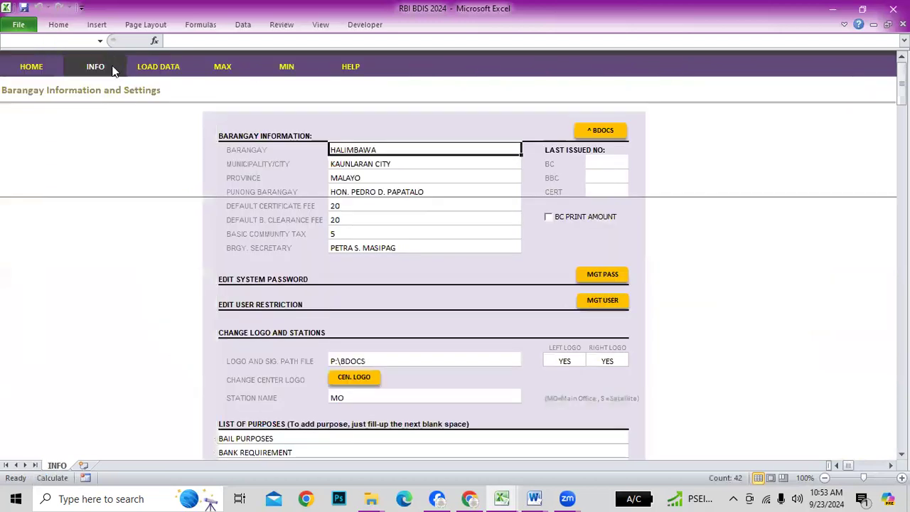
{"action": "scroll", "coordinate": [515, 403], "scroll_direction": "down", "scroll_amount": 14}
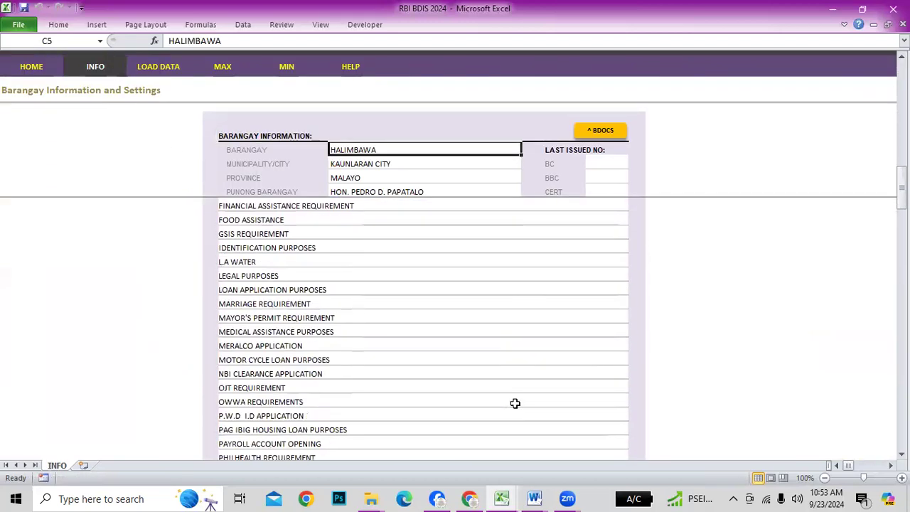
{"action": "scroll", "coordinate": [516, 403], "scroll_direction": "down", "scroll_amount": 8}
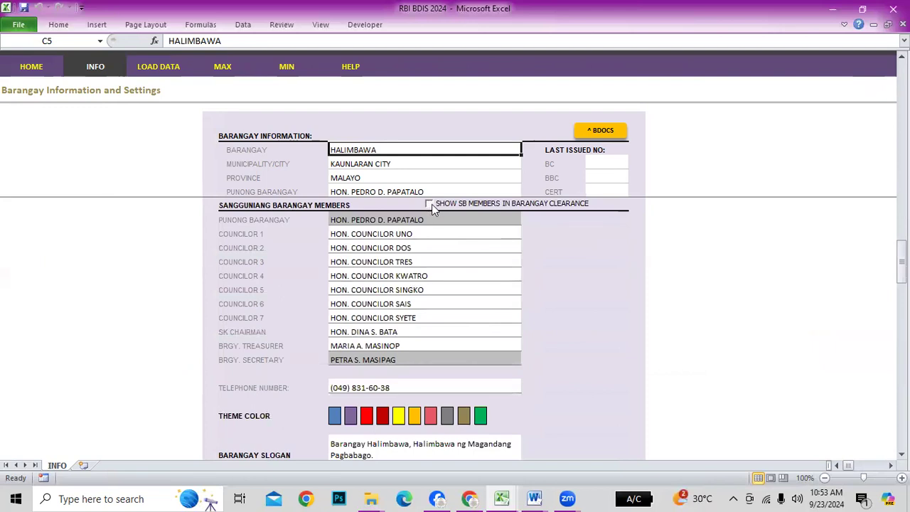
Open the BC1 Barangay Clearance print sheet from the BDIS issuance form
{"action": "left_click", "coordinate": [35, 71]}
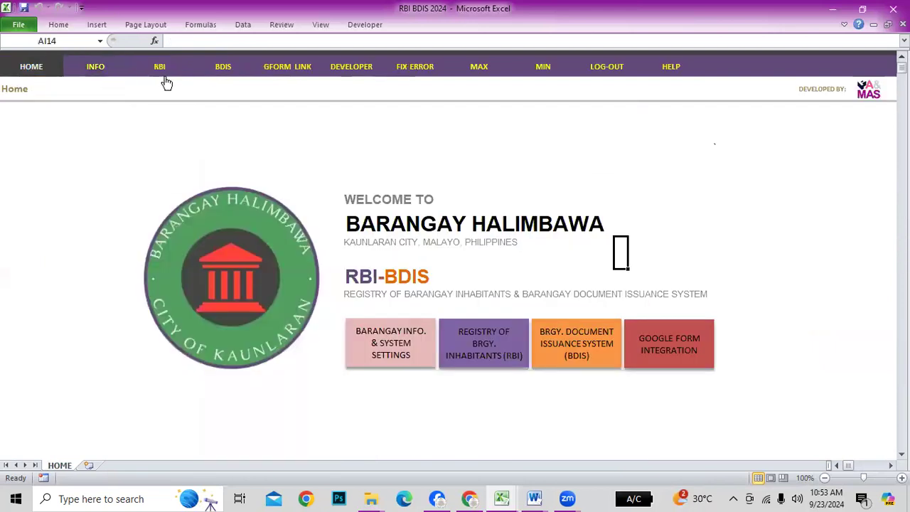
{"action": "left_click", "coordinate": [548, 352]}
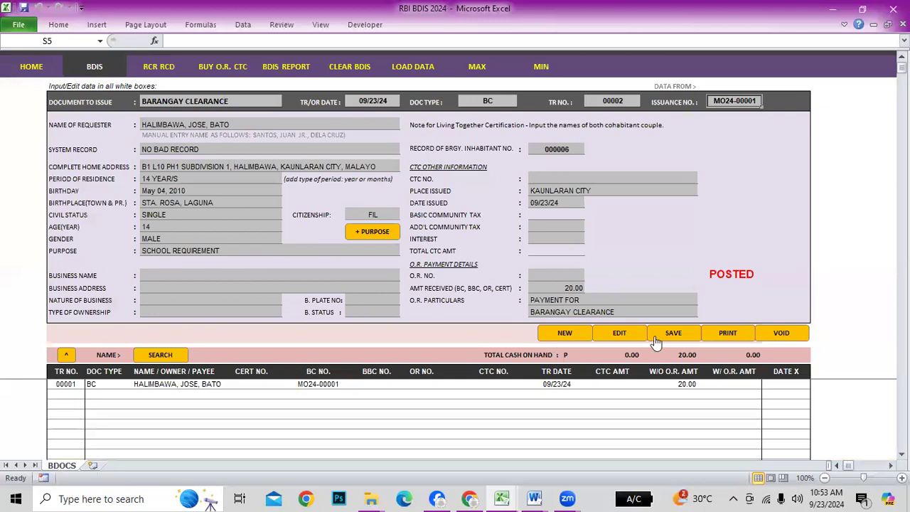
{"action": "left_click", "coordinate": [732, 333]}
{"action": "scroll", "coordinate": [498, 334], "scroll_direction": "down", "scroll_amount": 3}
{"action": "scroll", "coordinate": [500, 342], "scroll_direction": "up", "scroll_amount": 3}
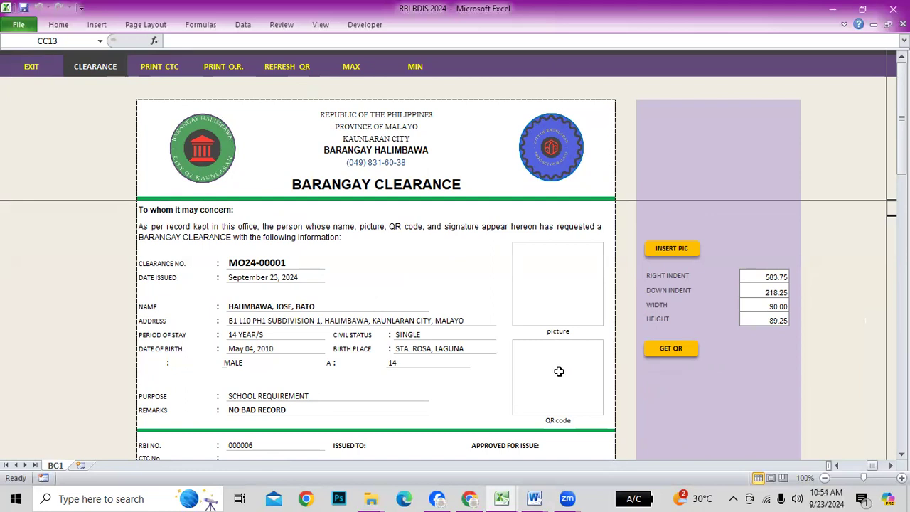
Insert the Anime Sample Picture into the clearance's photo box
{"action": "left_click", "coordinate": [579, 271]}
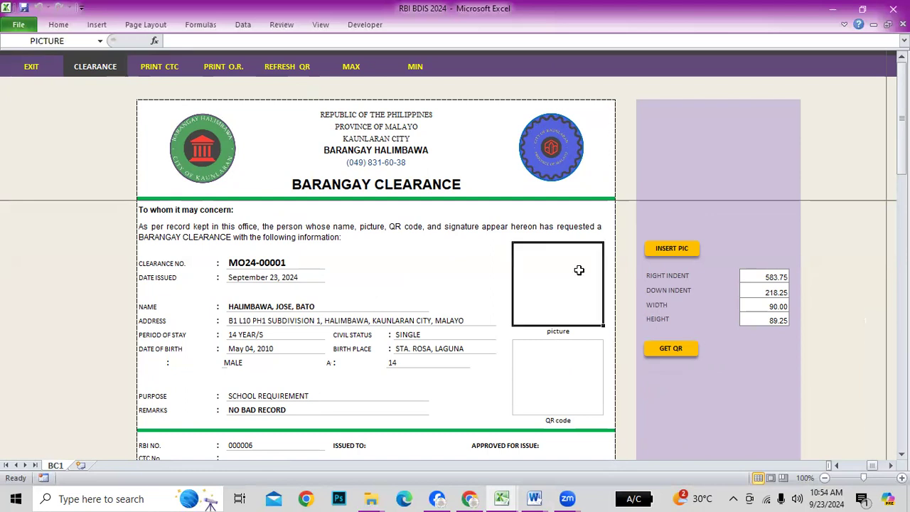
{"action": "left_click", "coordinate": [685, 250]}
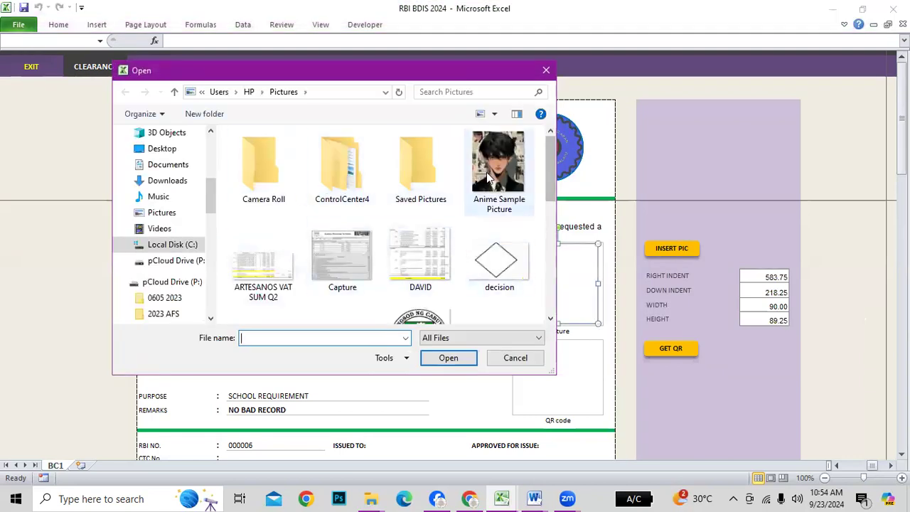
{"action": "left_click", "coordinate": [489, 179]}
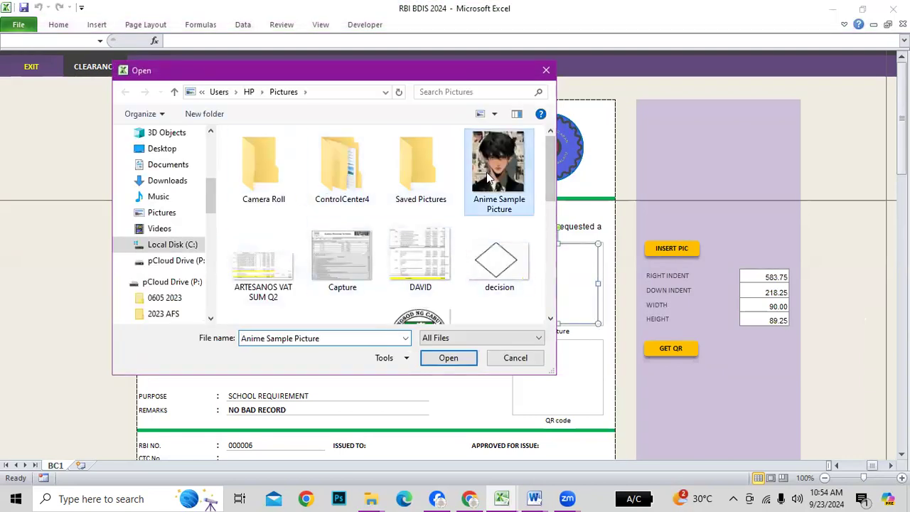
{"action": "left_click", "coordinate": [448, 357]}
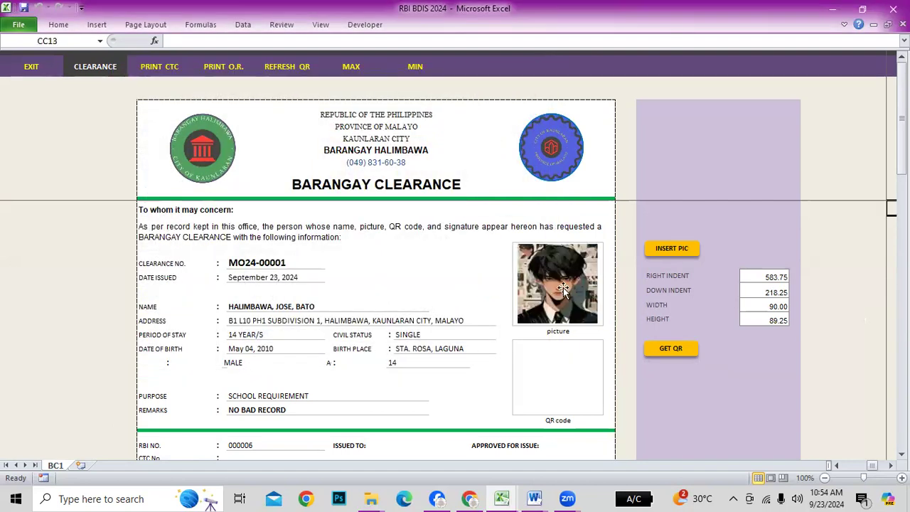
{"action": "scroll", "coordinate": [721, 316], "scroll_direction": "down", "scroll_amount": 1}
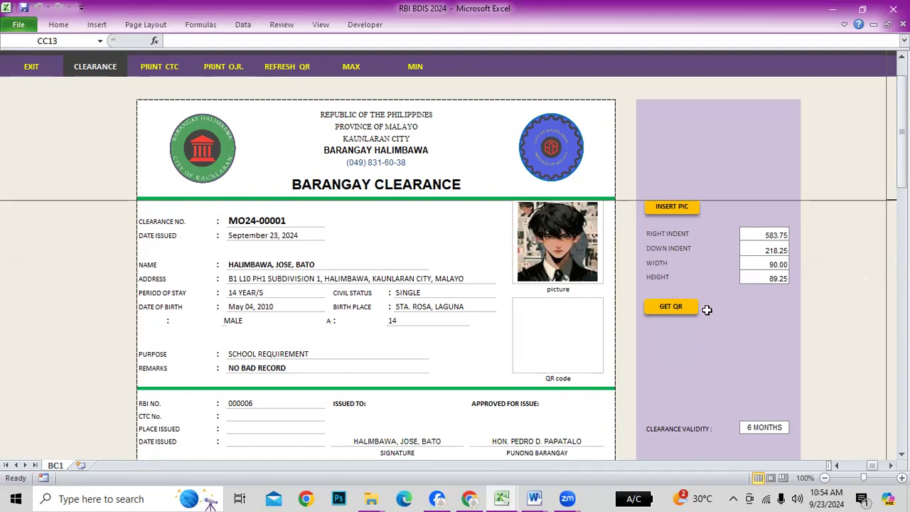
Generate the clearance's QR code and check it in print preview
{"action": "left_click", "coordinate": [675, 307]}
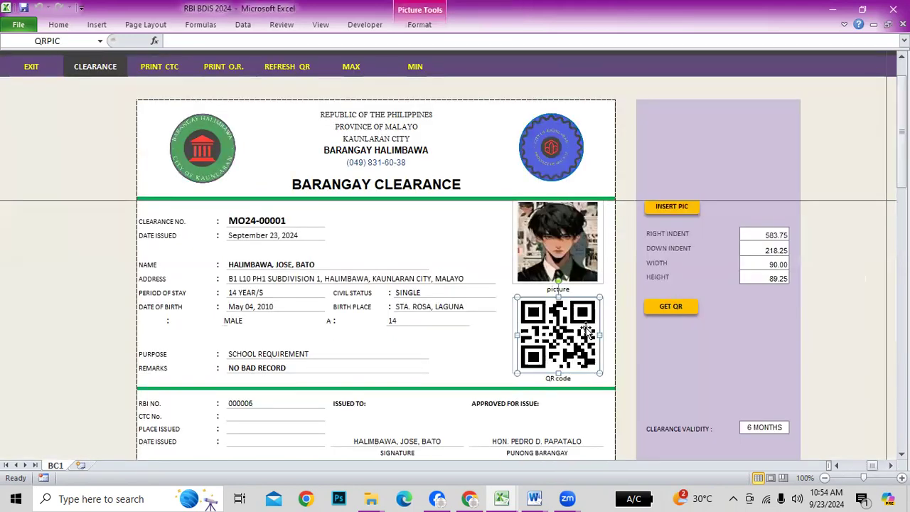
{"action": "left_click", "coordinate": [486, 350]}
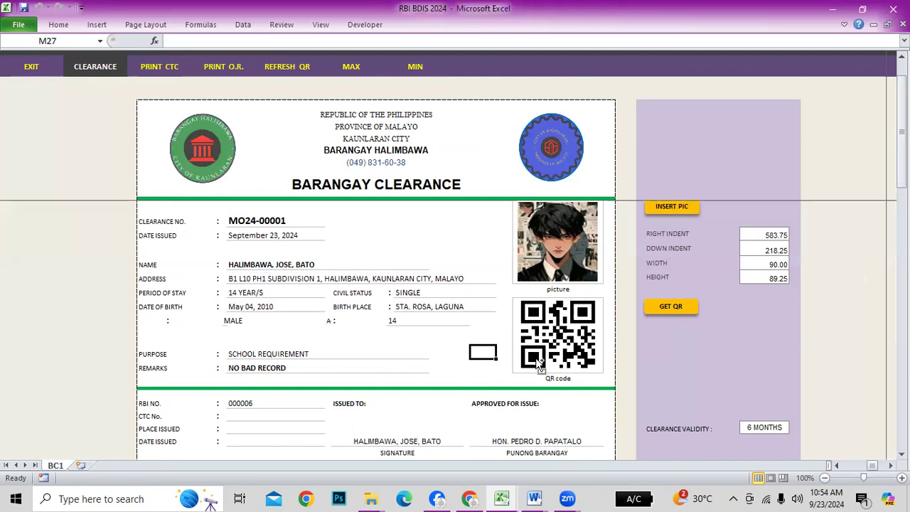
{"action": "key", "text": "ctrl+p"}
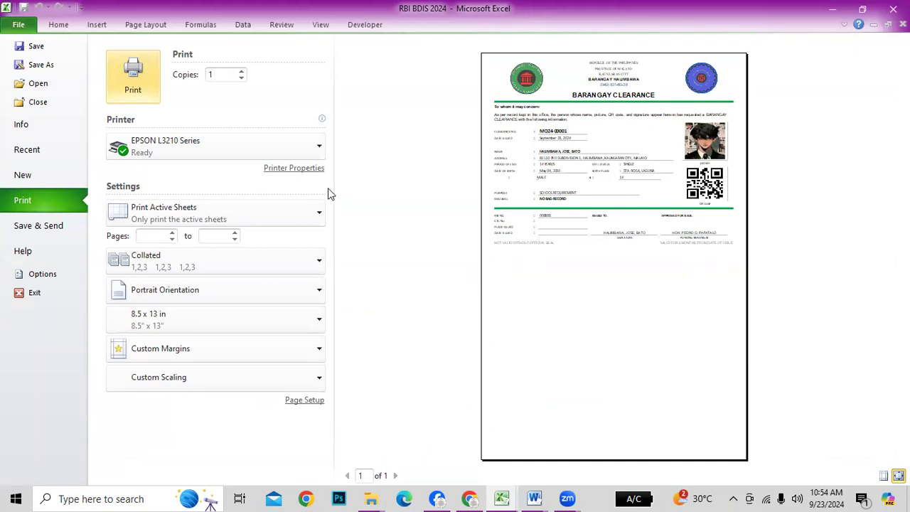
{"action": "key", "text": "Escape"}
{"action": "left_click", "coordinate": [731, 349]}
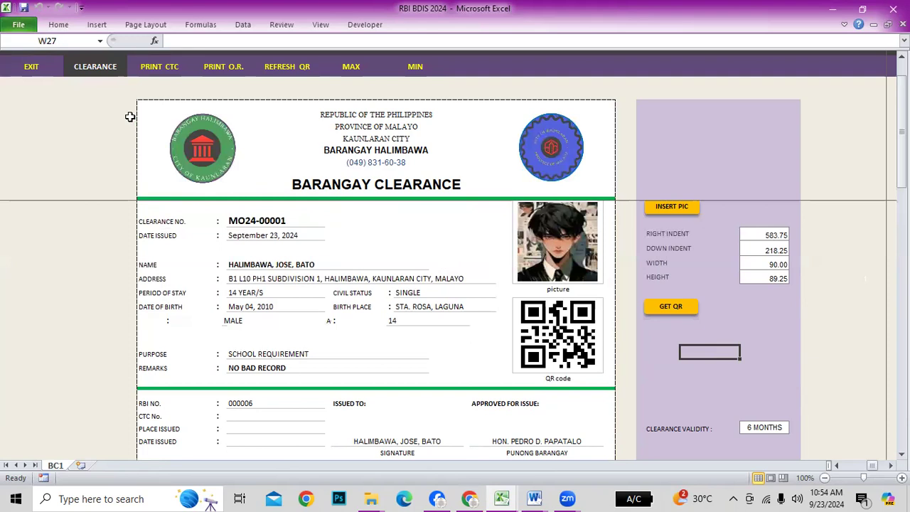
Exit to the home page and open Barangay Information and Settings
{"action": "left_click", "coordinate": [31, 64]}
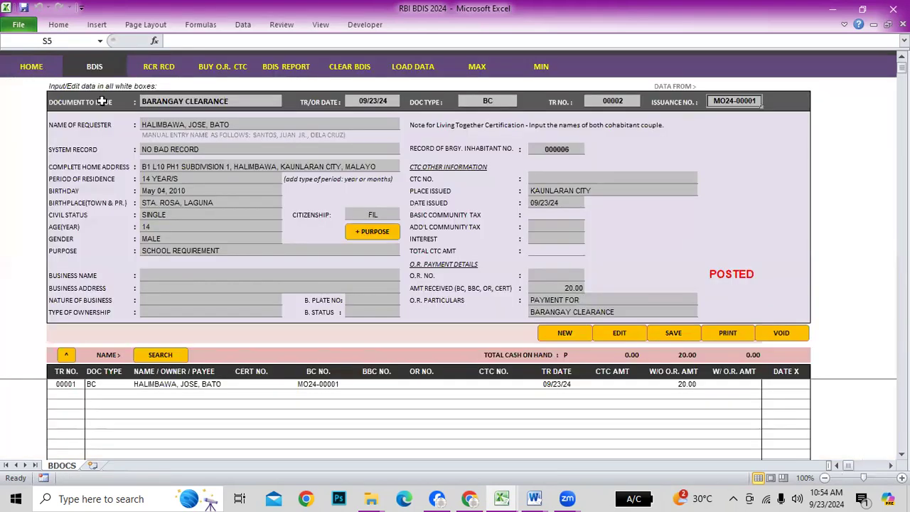
{"action": "left_click", "coordinate": [31, 65]}
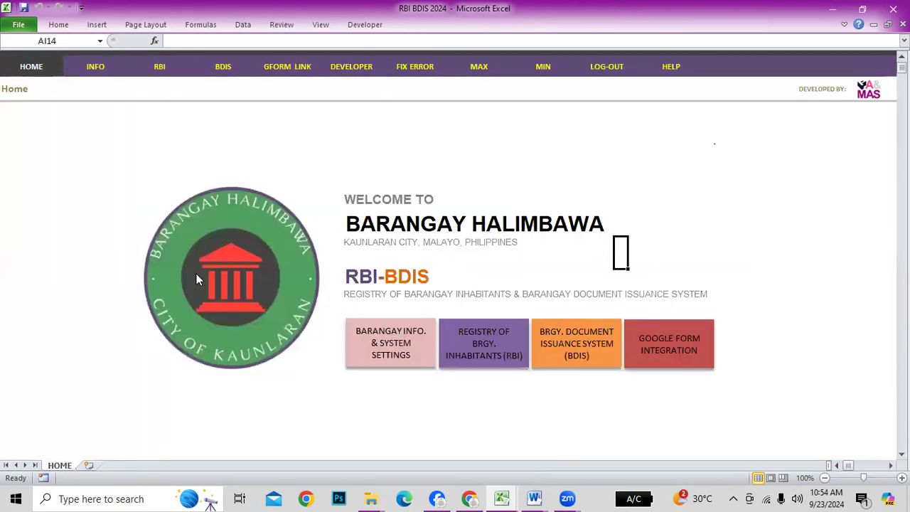
{"action": "left_click", "coordinate": [197, 276]}
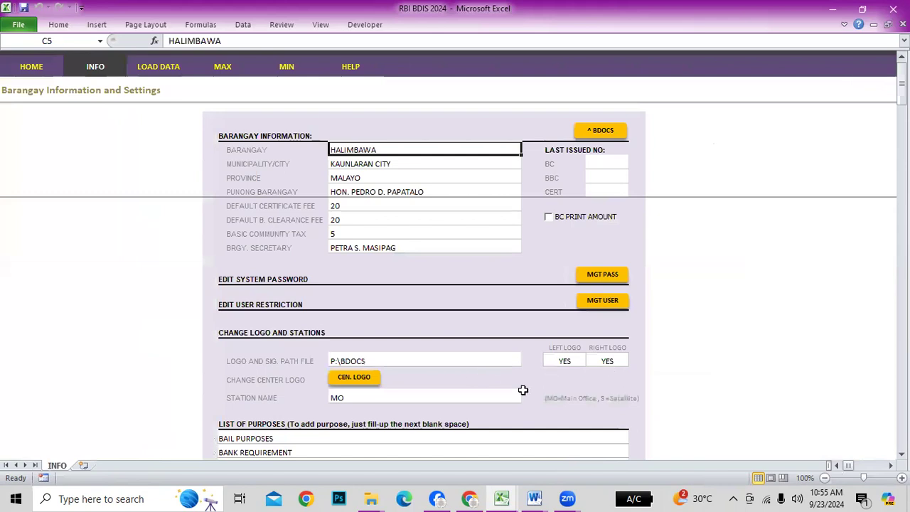
Open the clearance's BC2 second print layout and preview it
{"action": "scroll", "coordinate": [516, 399], "scroll_direction": "down", "scroll_amount": 15}
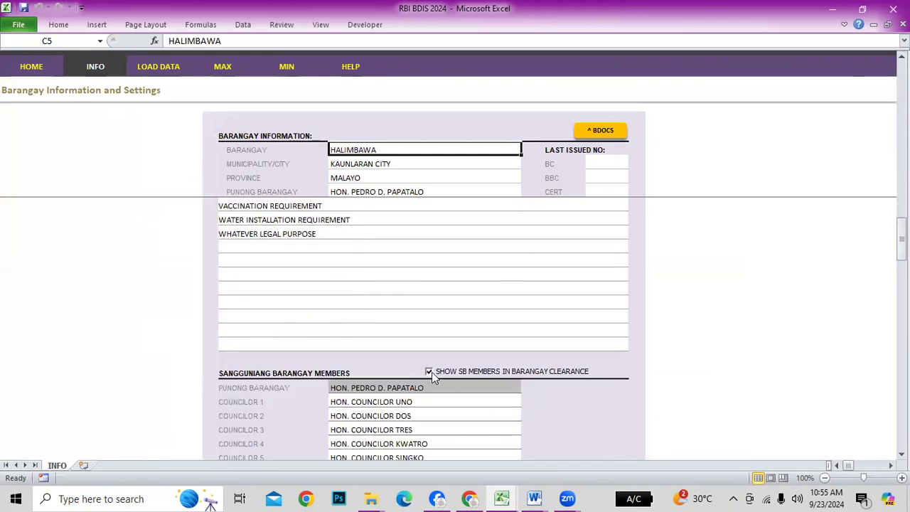
{"action": "left_click", "coordinate": [31, 72]}
{"action": "left_click", "coordinate": [590, 345]}
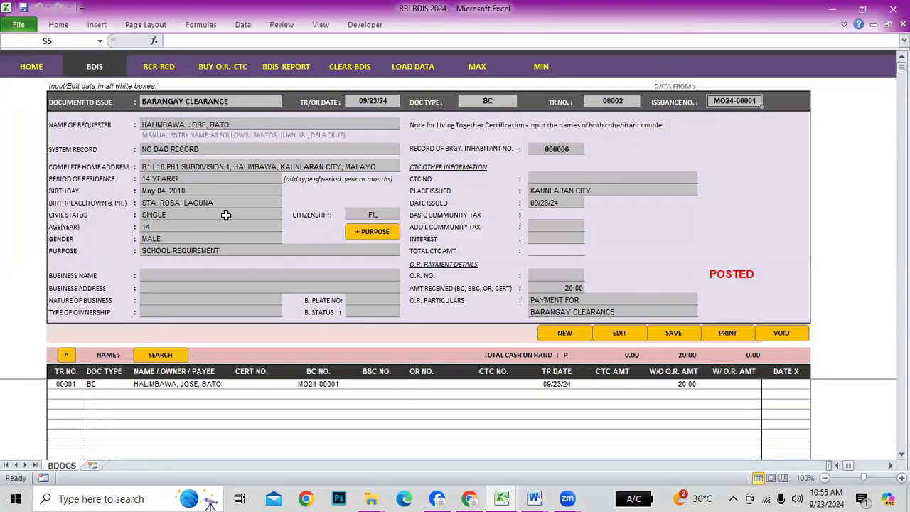
{"action": "left_click", "coordinate": [717, 334]}
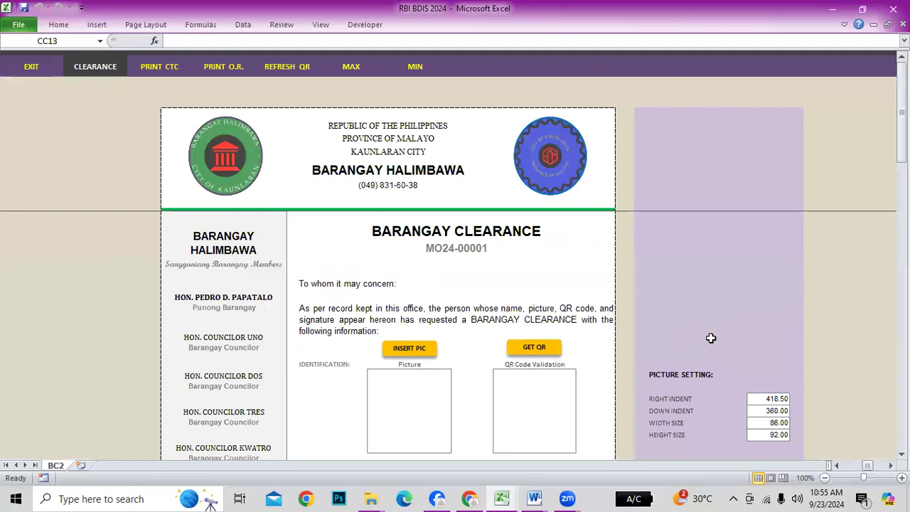
{"action": "scroll", "coordinate": [711, 337], "scroll_direction": "down", "scroll_amount": 3}
{"action": "scroll", "coordinate": [712, 337], "scroll_direction": "up", "scroll_amount": 2}
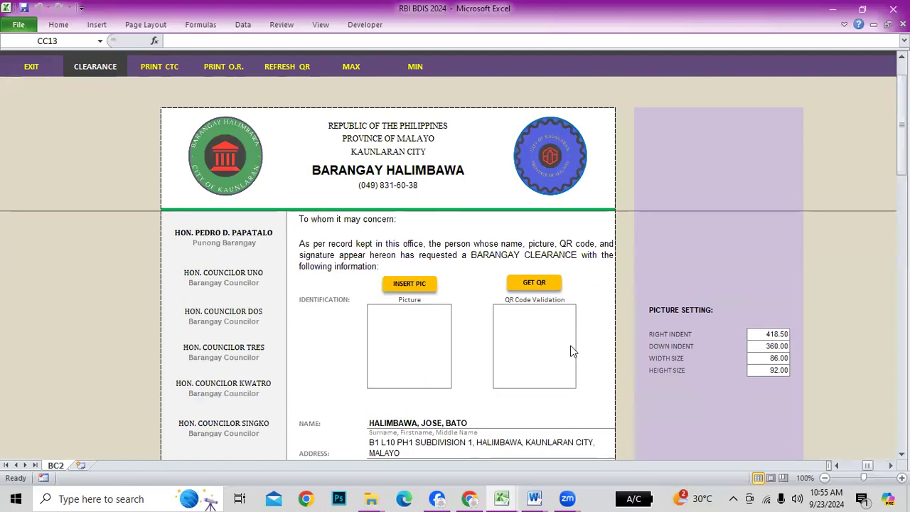
{"action": "key", "text": "ctrl+p"}
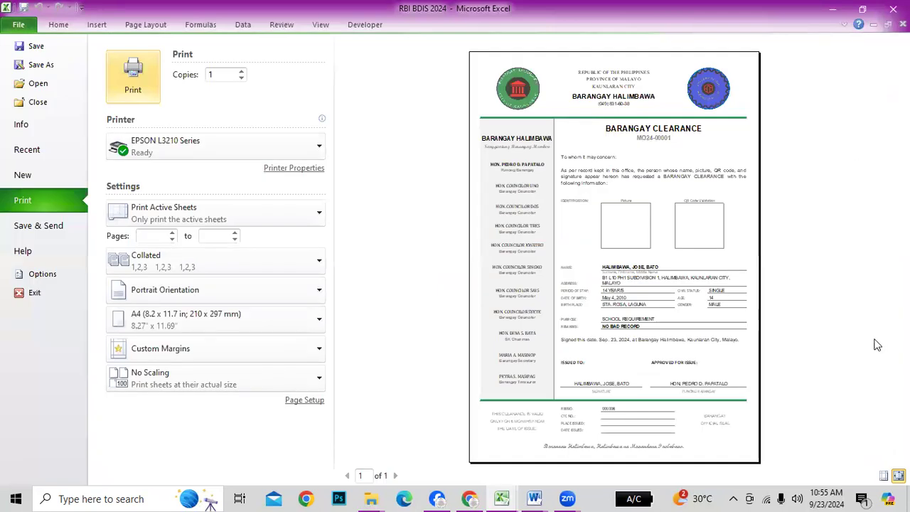
{"action": "key", "text": "Escape"}
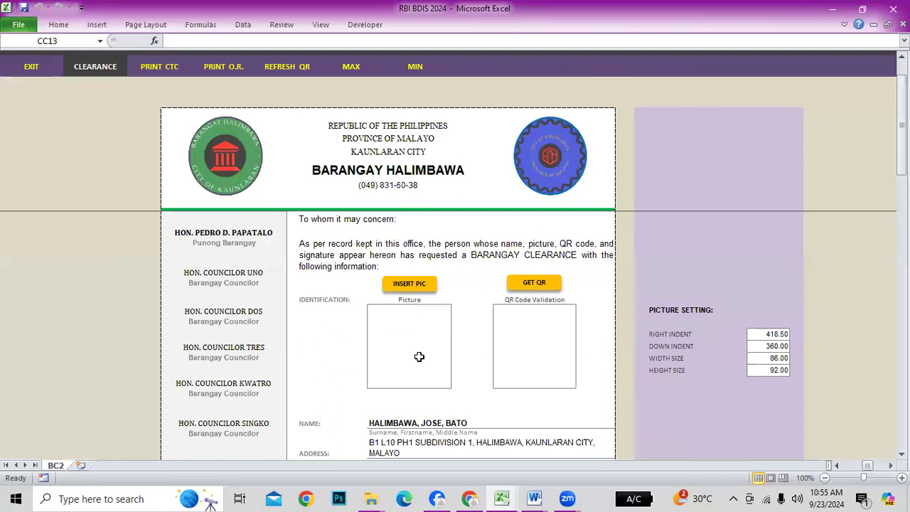
Add the Anime Sample Picture and a generated QR code to the BC2 layout
{"action": "left_click", "coordinate": [397, 283]}
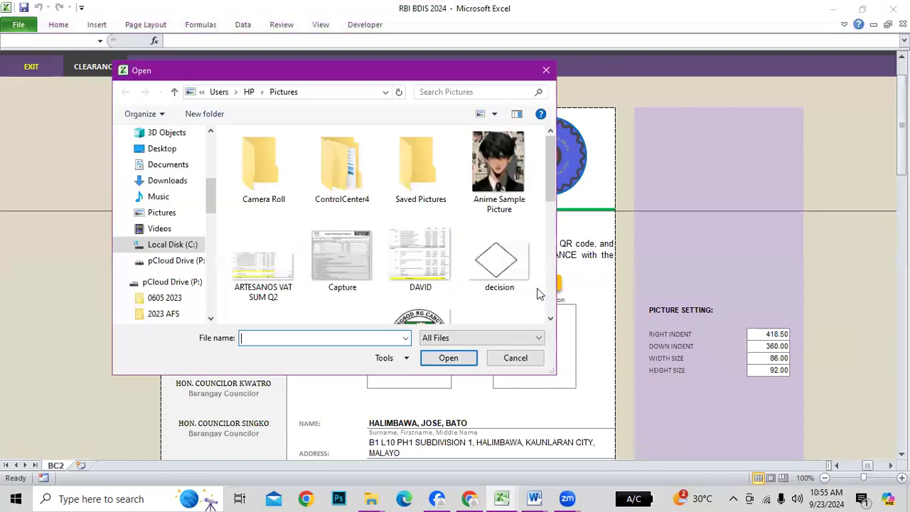
{"action": "left_click", "coordinate": [498, 171]}
{"action": "left_click", "coordinate": [449, 358]}
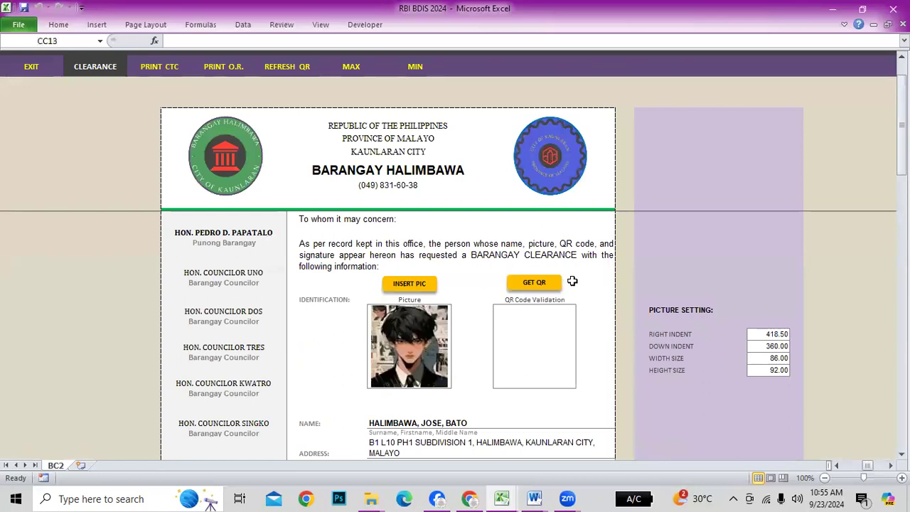
{"action": "left_click", "coordinate": [542, 284]}
{"action": "left_click", "coordinate": [692, 261]}
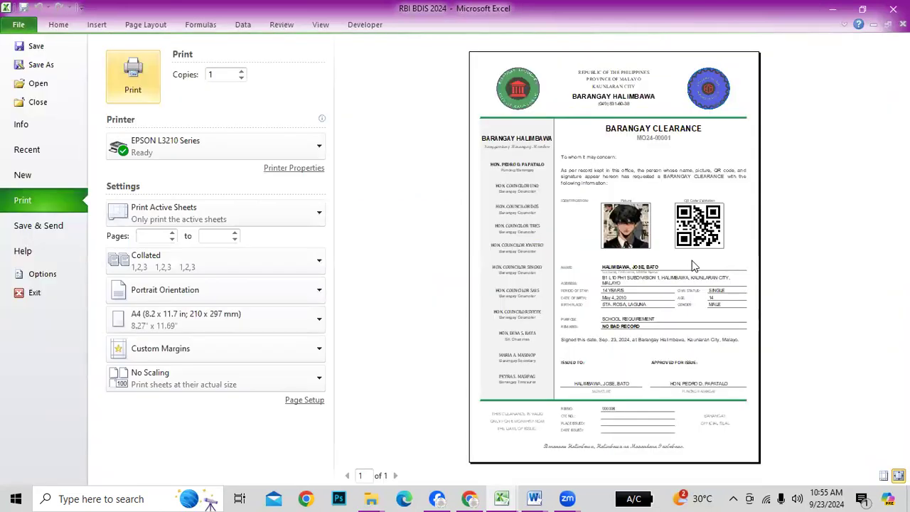
{"action": "key", "text": "Escape"}
Check the CTC No., Place Issued and Date Issued fields, then exit to the issuance form
{"action": "scroll", "coordinate": [468, 388], "scroll_direction": "down", "scroll_amount": 6}
{"action": "scroll", "coordinate": [431, 398], "scroll_direction": "down", "scroll_amount": 2}
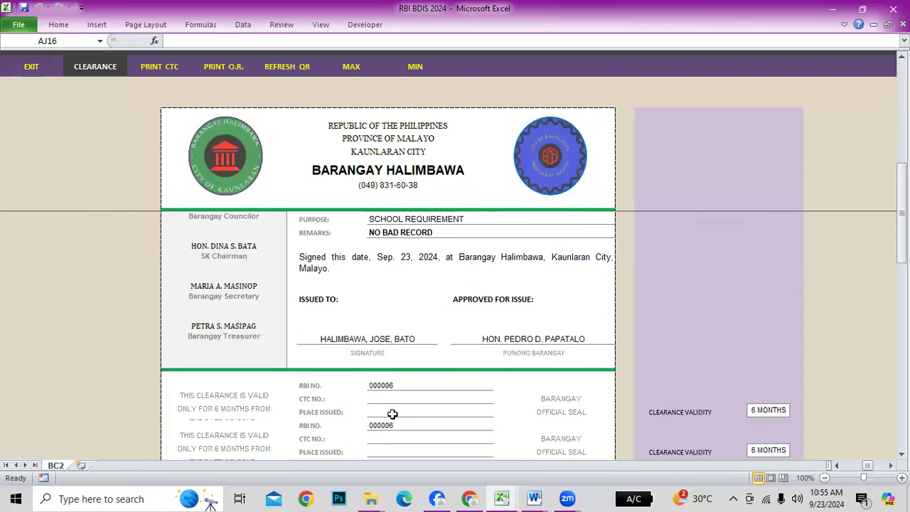
{"action": "left_click", "coordinate": [406, 359]}
{"action": "left_click", "coordinate": [409, 370]}
{"action": "left_click", "coordinate": [402, 384]}
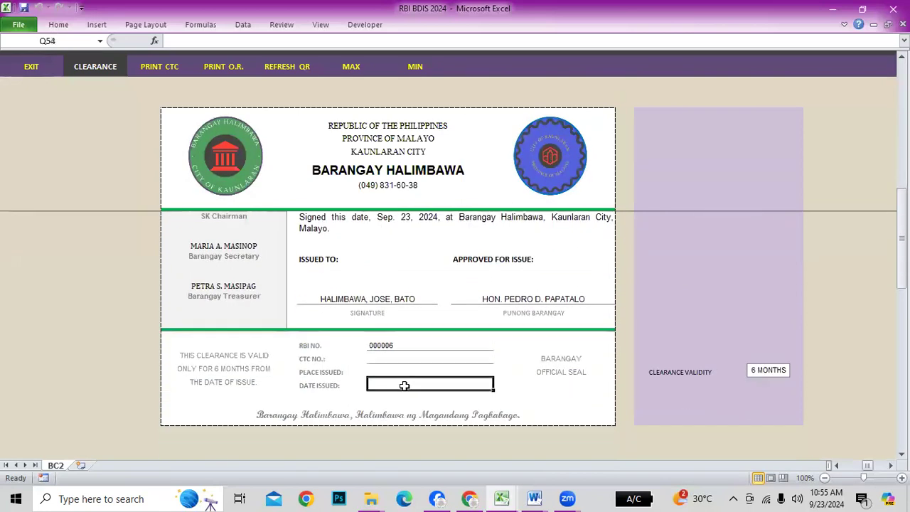
{"action": "left_click", "coordinate": [35, 66]}
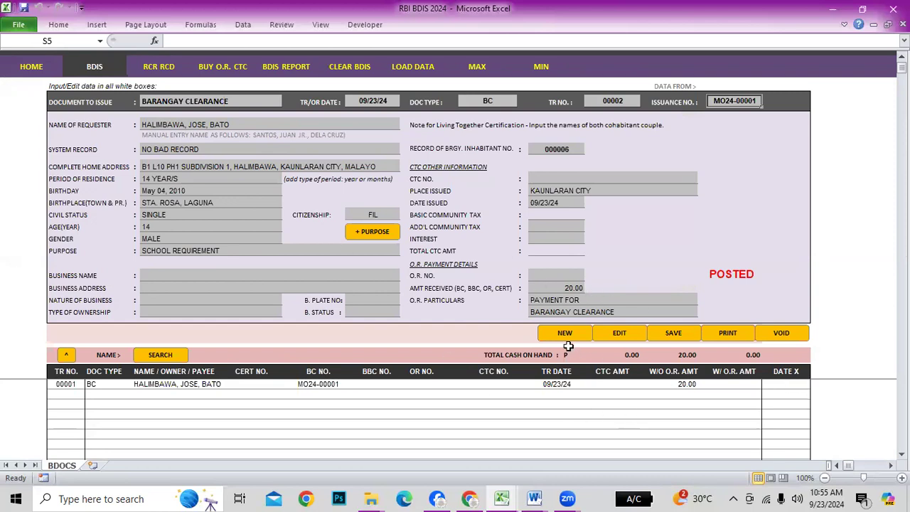
Load the second resident from the registry into the update form
{"action": "left_click", "coordinate": [59, 65]}
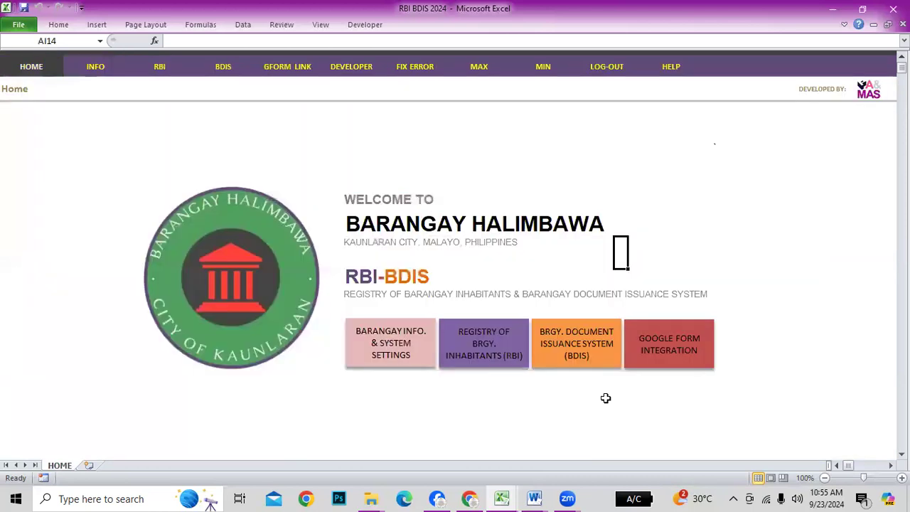
{"action": "left_click", "coordinate": [494, 349]}
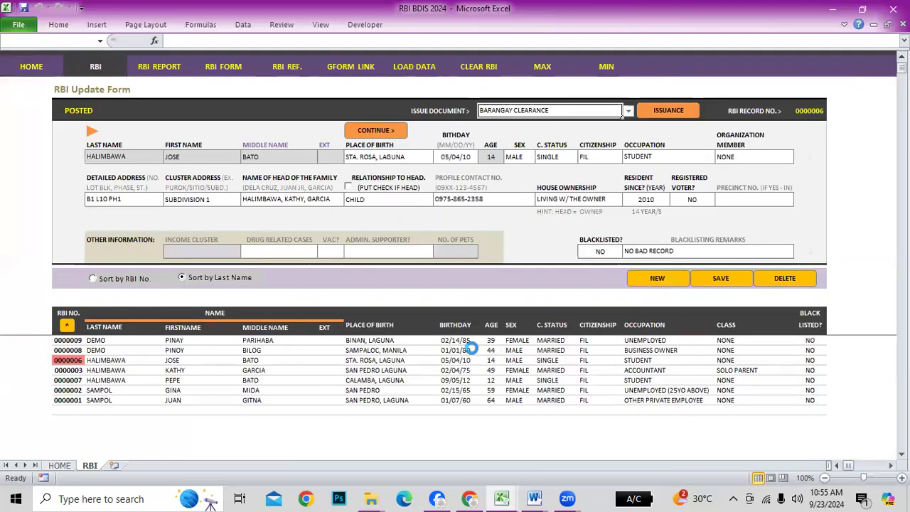
{"action": "left_click", "coordinate": [64, 350]}
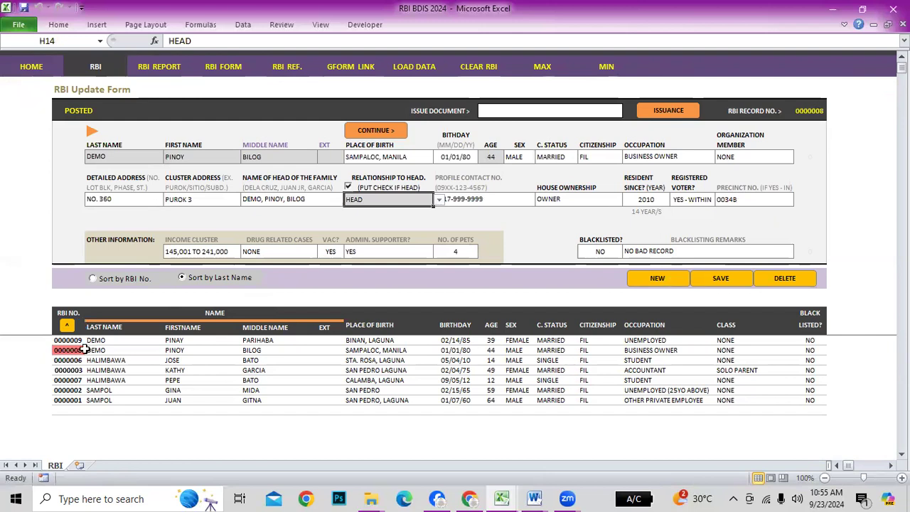
Issue a BARANGAY BUSINESS CLEARANCE for that resident
{"action": "left_click", "coordinate": [611, 112]}
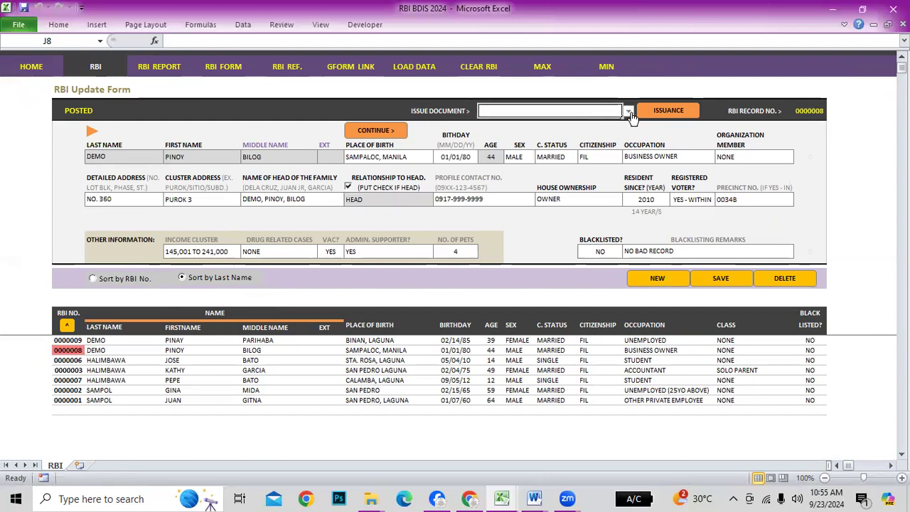
{"action": "left_click", "coordinate": [628, 112]}
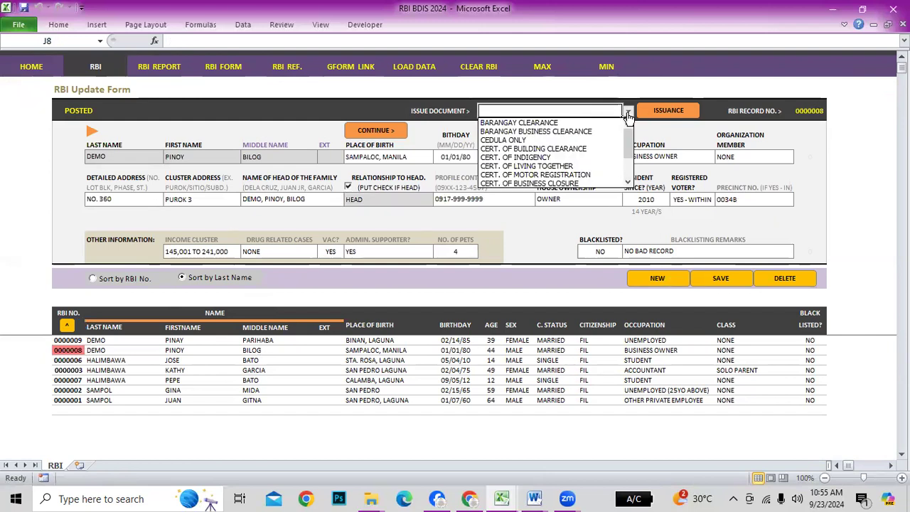
{"action": "left_click", "coordinate": [541, 133]}
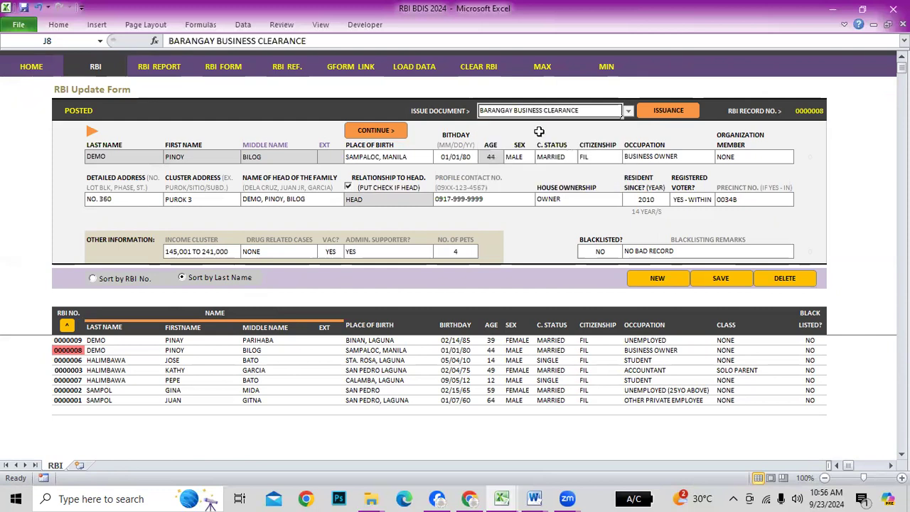
{"action": "left_click", "coordinate": [669, 112]}
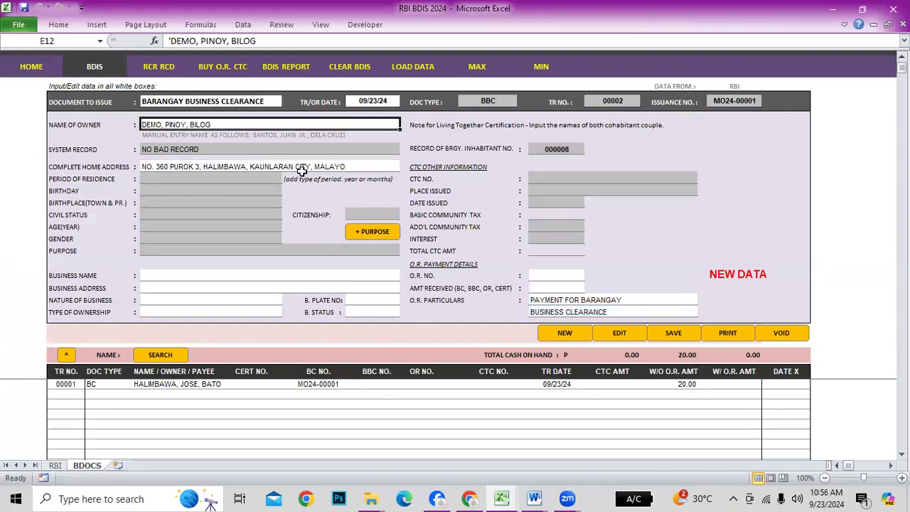
Enter PINOY'S SARI-SARI STORE as the business name
{"action": "left_click", "coordinate": [168, 274]}
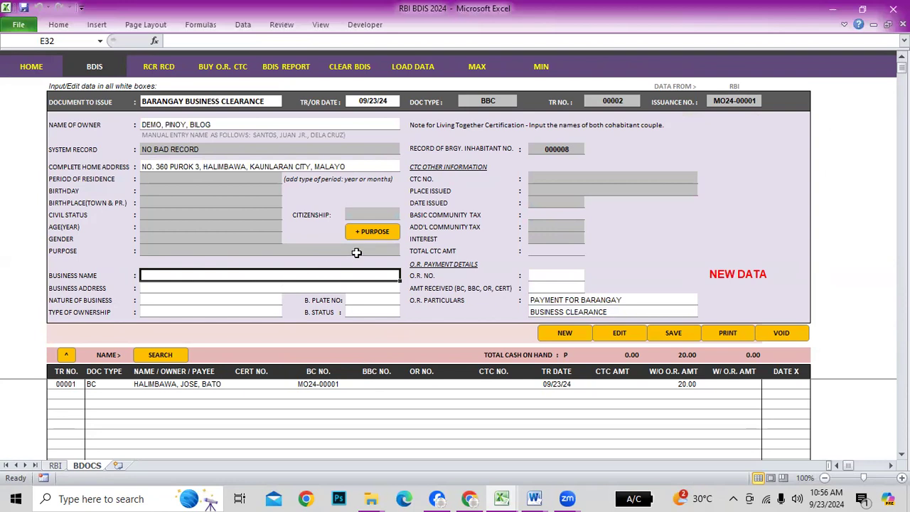
{"action": "type", "text": "f"}
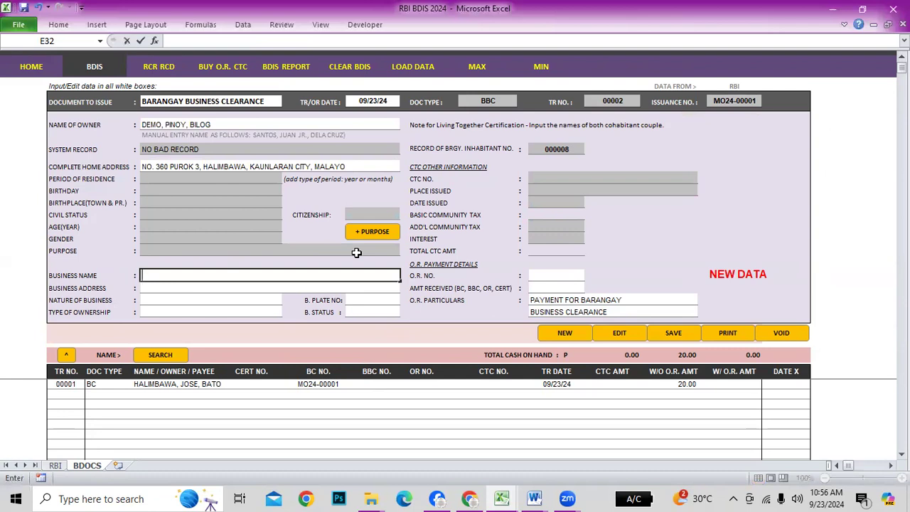
{"action": "type", "text": "PI"}
{"action": "type", "text": "NOY'S SARI-SARI ST"}
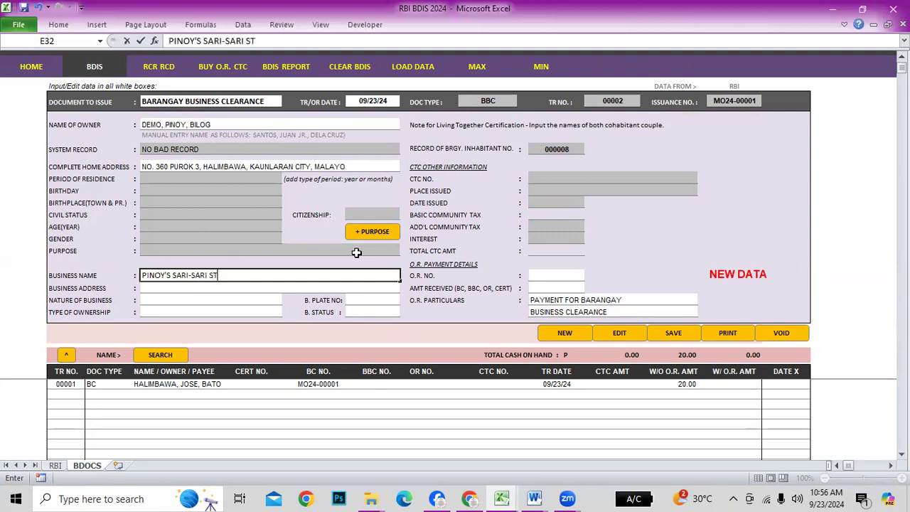
{"action": "type", "text": "ROE"}
{"action": "key", "text": "Return"}
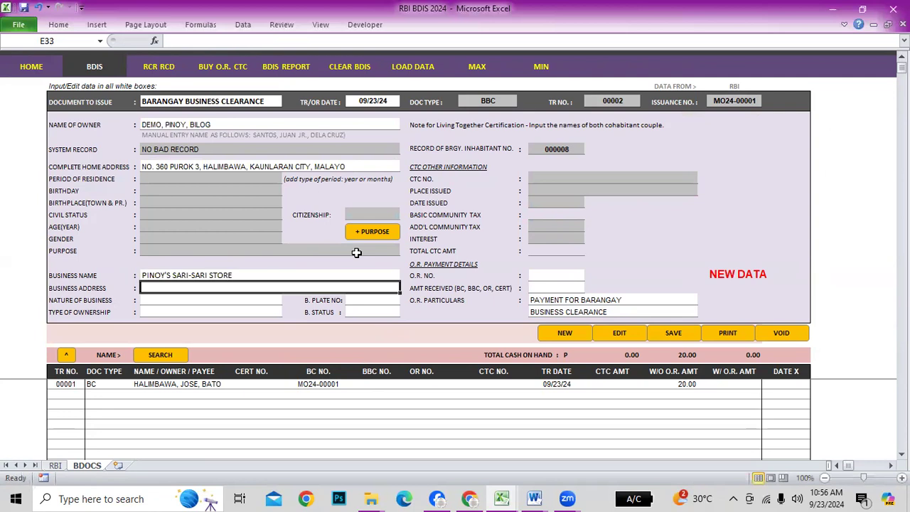
Link the business address to the home address and set nature of business to SARI-SARI STO
{"action": "type", "text": "="}
{"action": "key", "text": "Escape"}
{"action": "type", "text": "="}
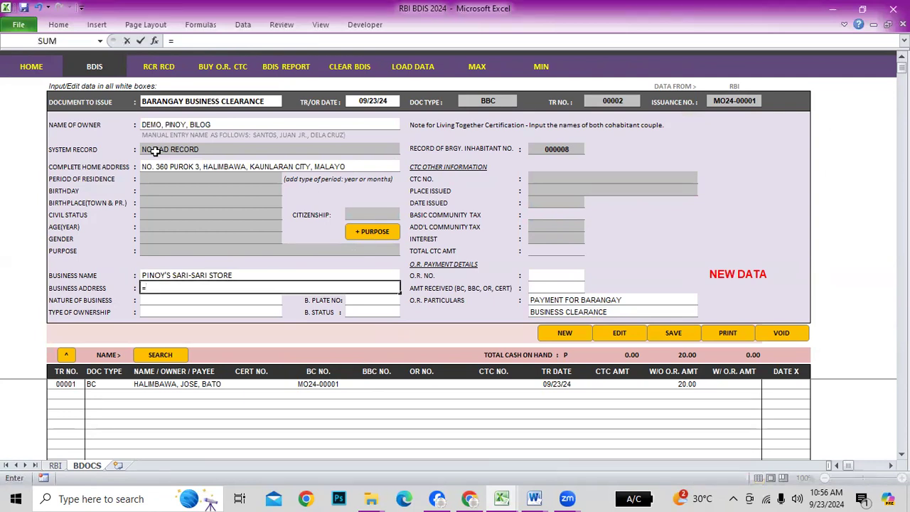
{"action": "left_click", "coordinate": [168, 169]}
{"action": "key", "text": "Return"}
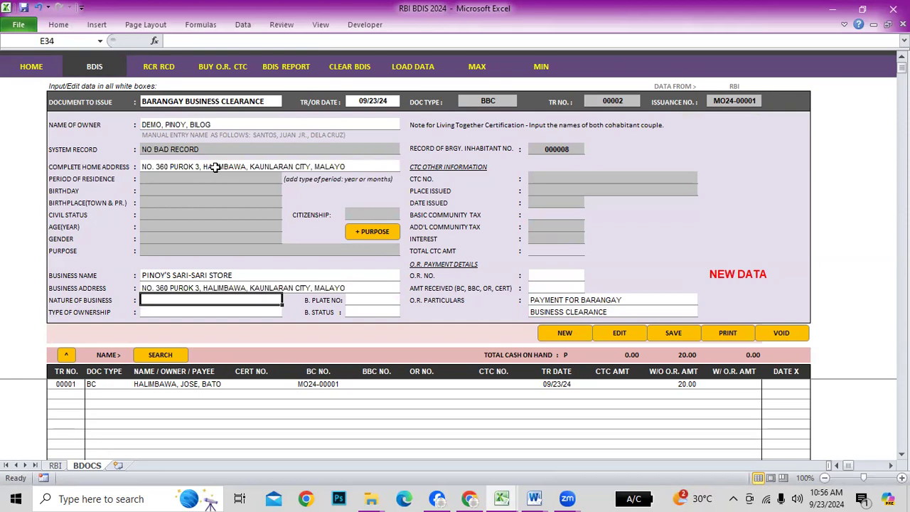
{"action": "type", "text": "SAR"}
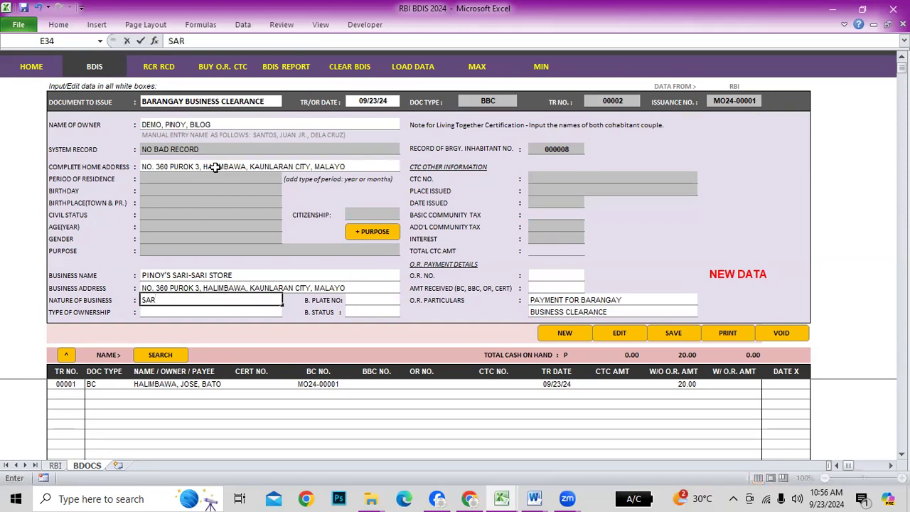
{"action": "type", "text": "I-SARI STORE"}
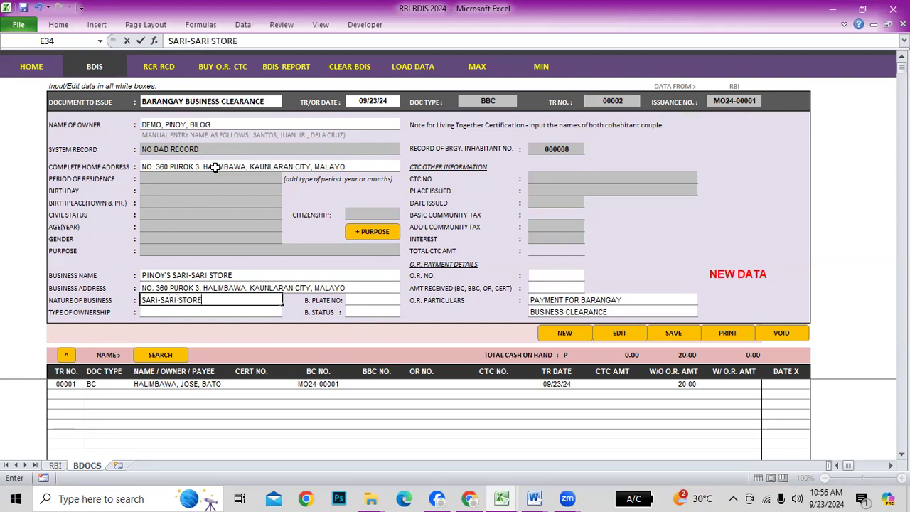
{"action": "key", "text": "Return"}
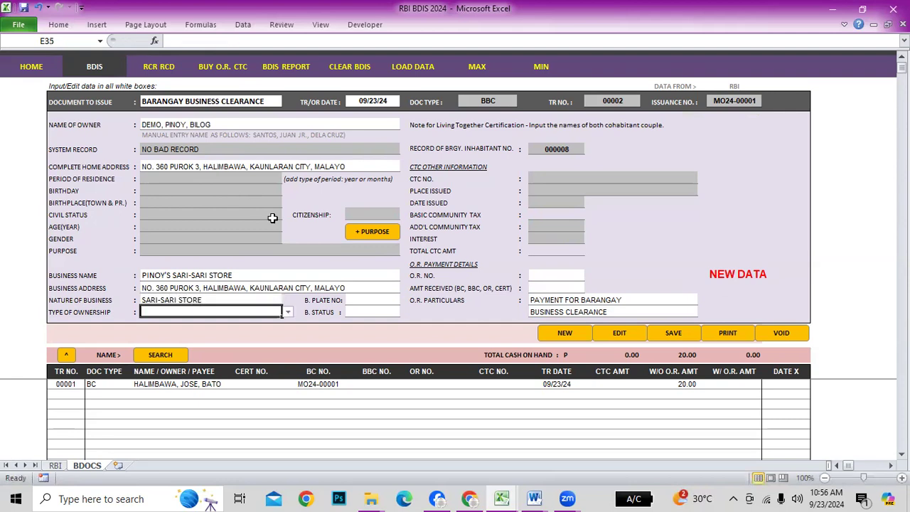
Set ownership to SINGLE, plate number 2024-056, and business status RENEWAL
{"action": "left_click", "coordinate": [287, 312]}
{"action": "left_click", "coordinate": [196, 324]}
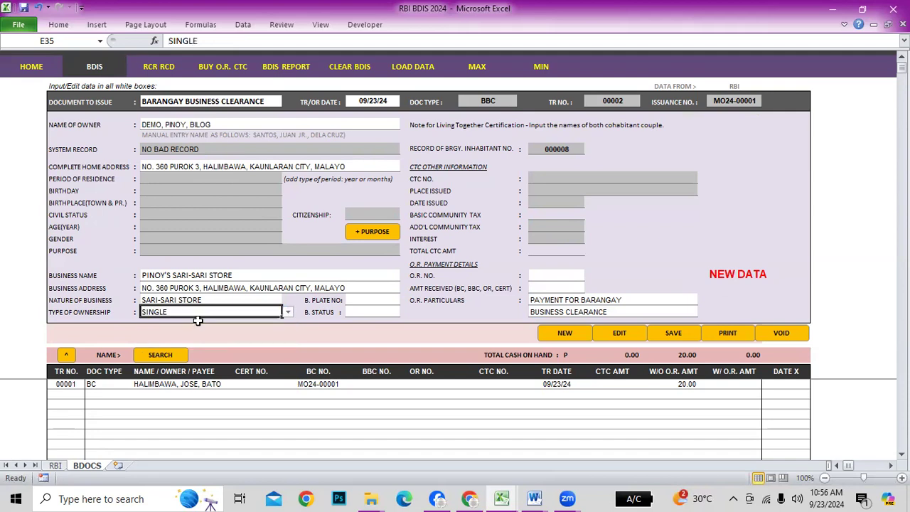
{"action": "left_click", "coordinate": [358, 301]}
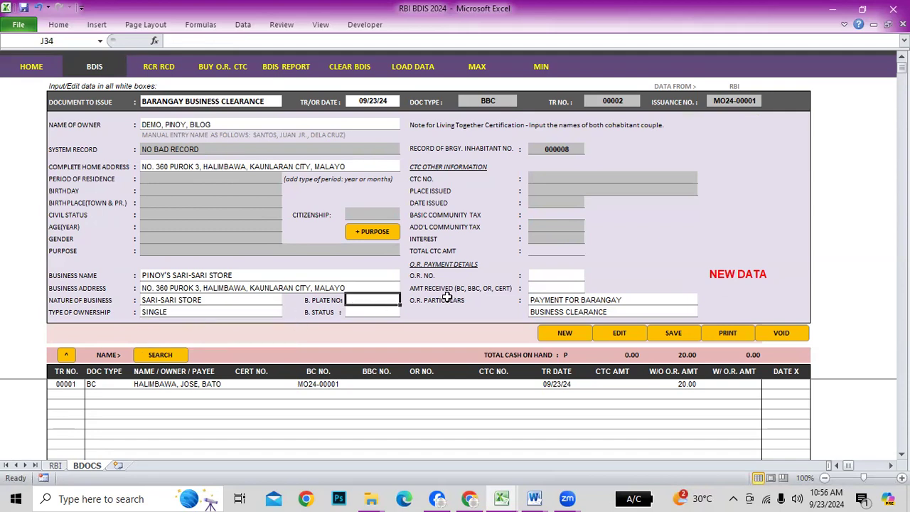
{"action": "type", "text": "2024-056"}
{"action": "key", "text": "Return"}
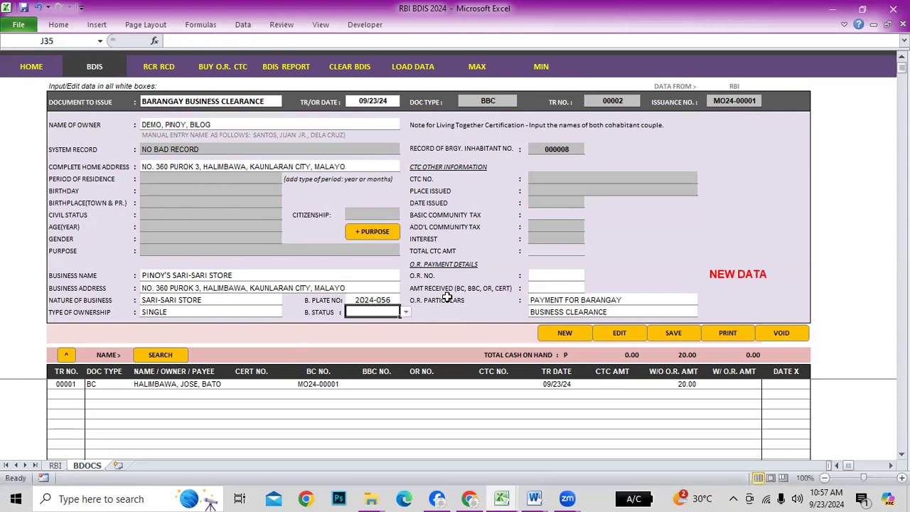
{"action": "left_click", "coordinate": [406, 312]}
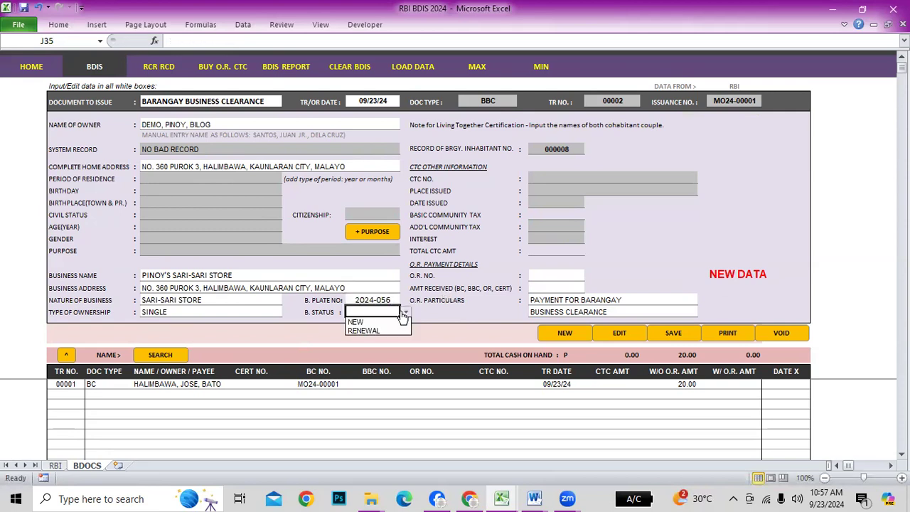
{"action": "left_click", "coordinate": [364, 330]}
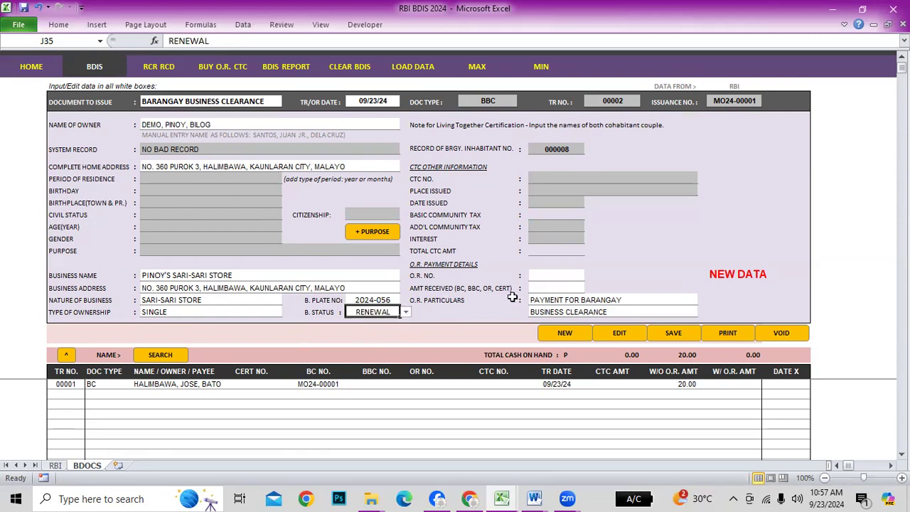
Enter O.R. number 123 and amount 500, then save the business clearance
{"action": "left_click", "coordinate": [556, 277]}
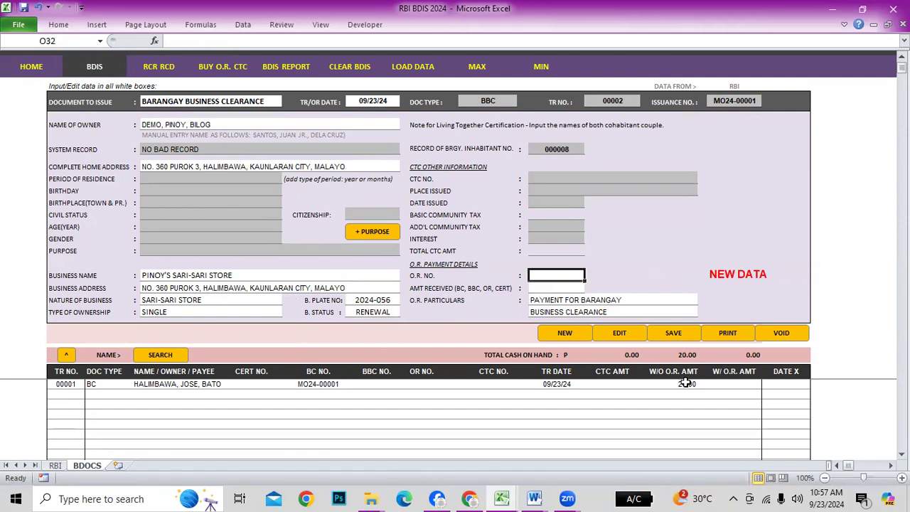
{"action": "type", "text": "123001"}
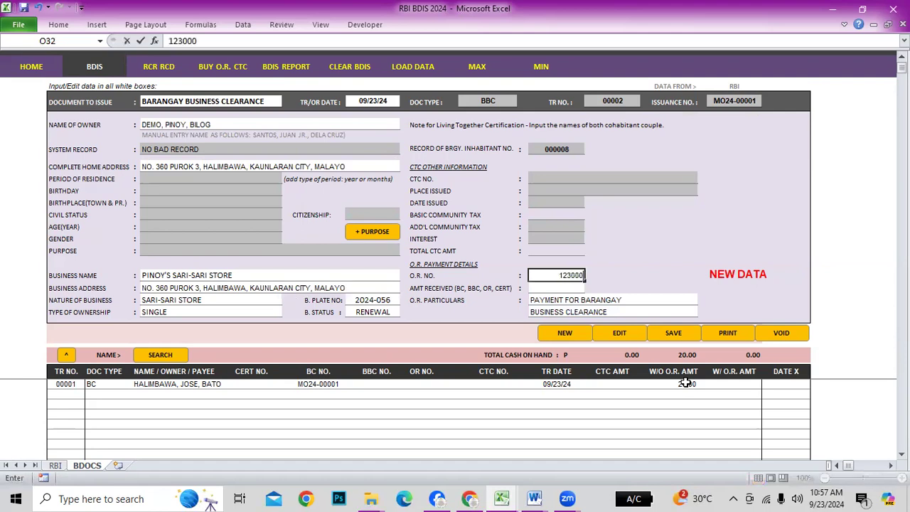
{"action": "key", "text": "Return"}
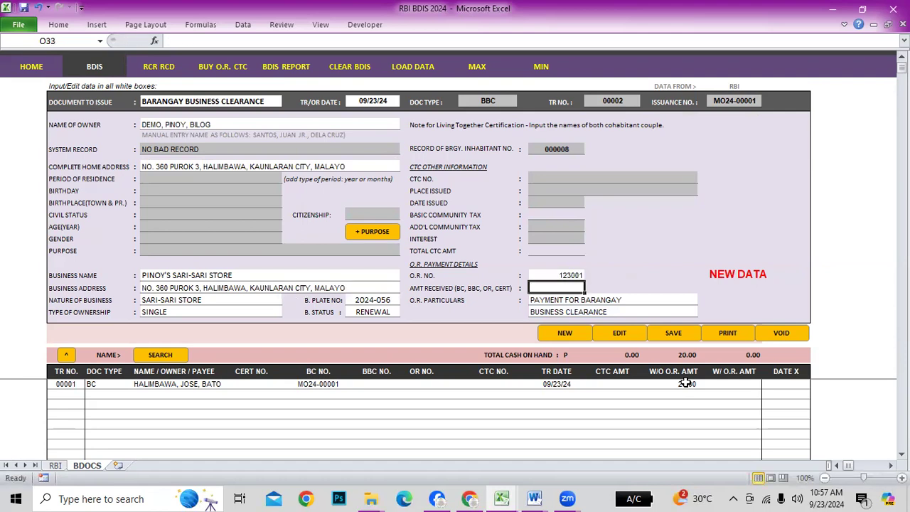
{"action": "type", "text": "500"}
{"action": "key", "text": "Return"}
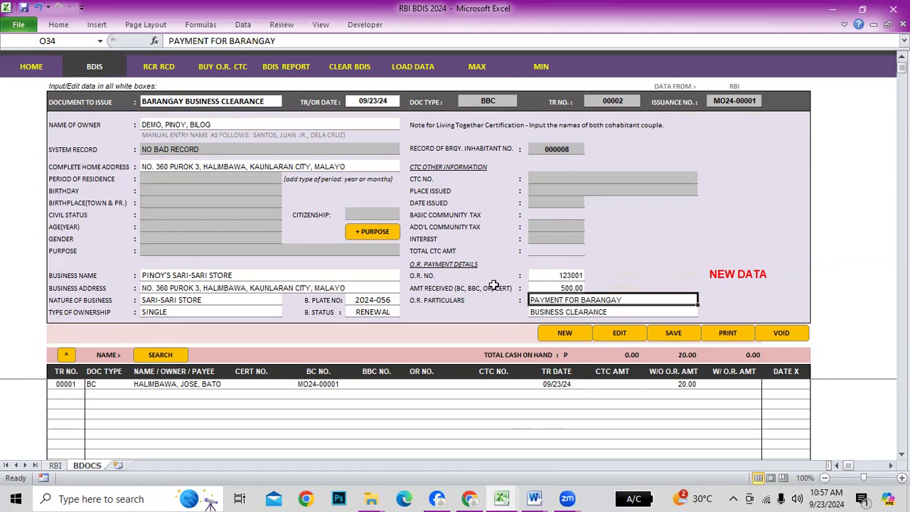
{"action": "left_click", "coordinate": [246, 124]}
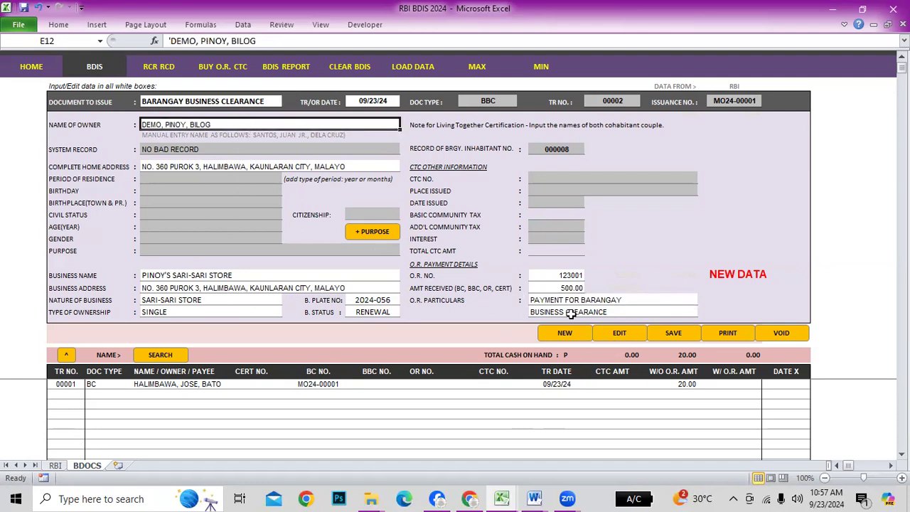
{"action": "left_click", "coordinate": [674, 334]}
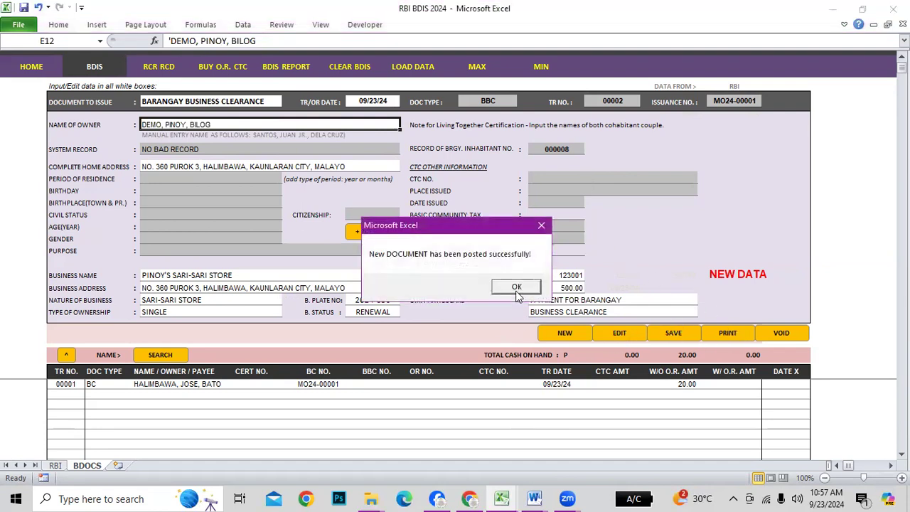
Acknowledge the posting and open the business clearance sheet for printing
{"action": "left_click", "coordinate": [517, 287]}
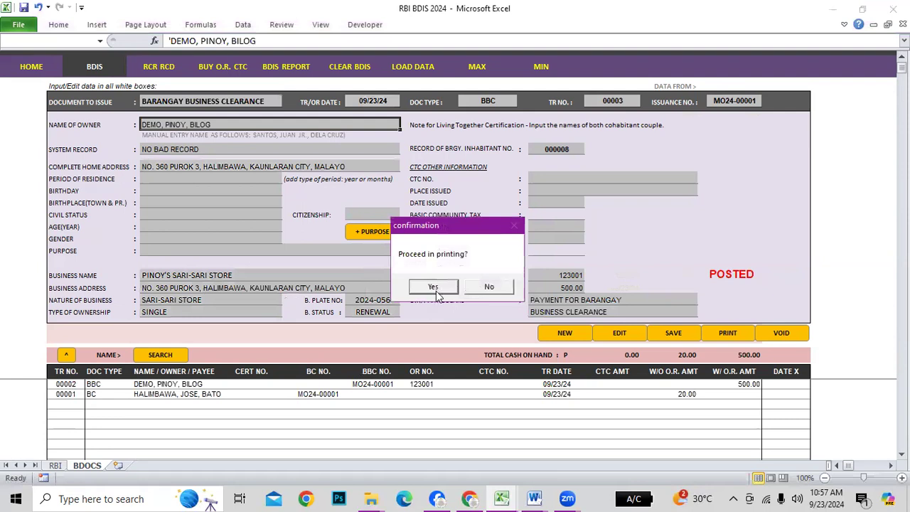
{"action": "left_click", "coordinate": [433, 287]}
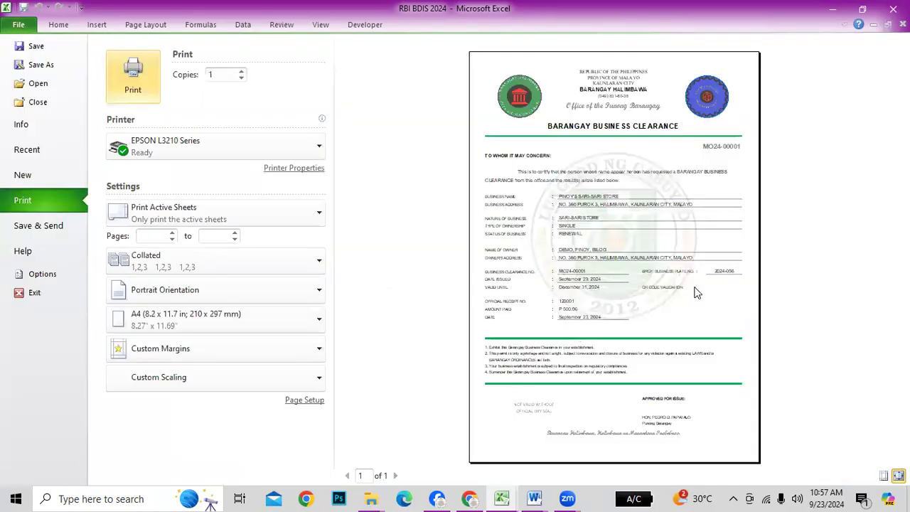
{"action": "key", "text": "Escape"}
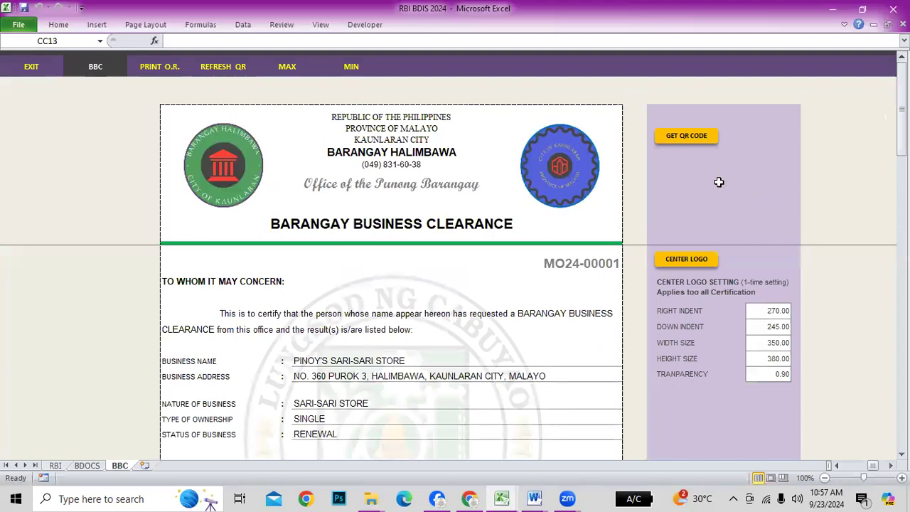
Generate the business clearance's QR code and check it in print preview
{"action": "left_click", "coordinate": [687, 136]}
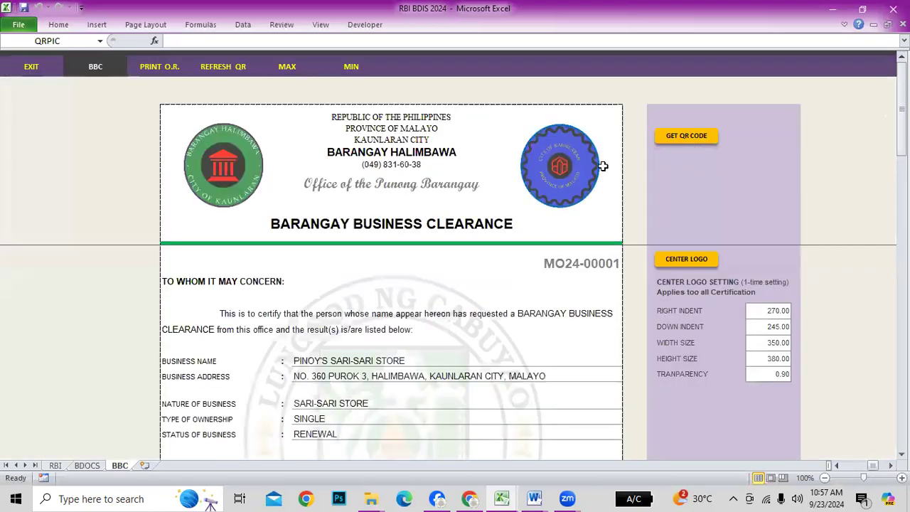
{"action": "scroll", "coordinate": [569, 395], "scroll_direction": "down", "scroll_amount": 1}
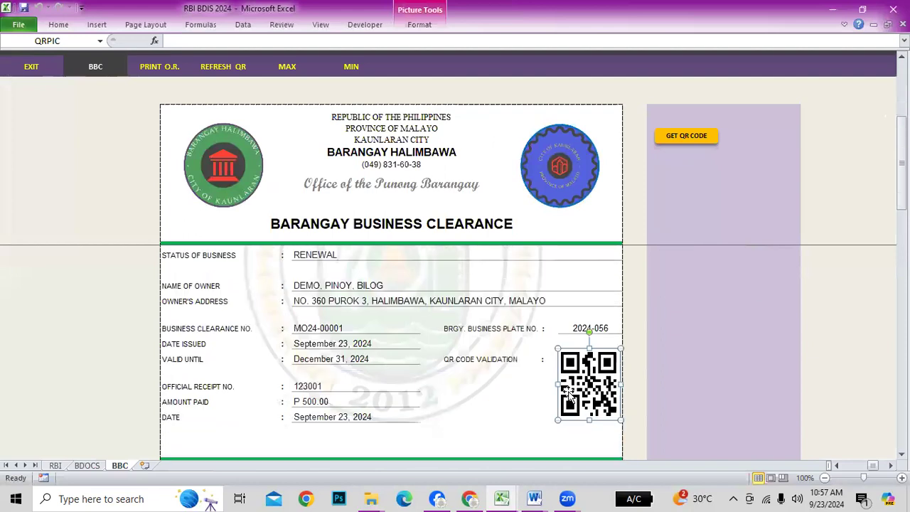
{"action": "left_click", "coordinate": [528, 418]}
{"action": "left_click", "coordinate": [698, 427]}
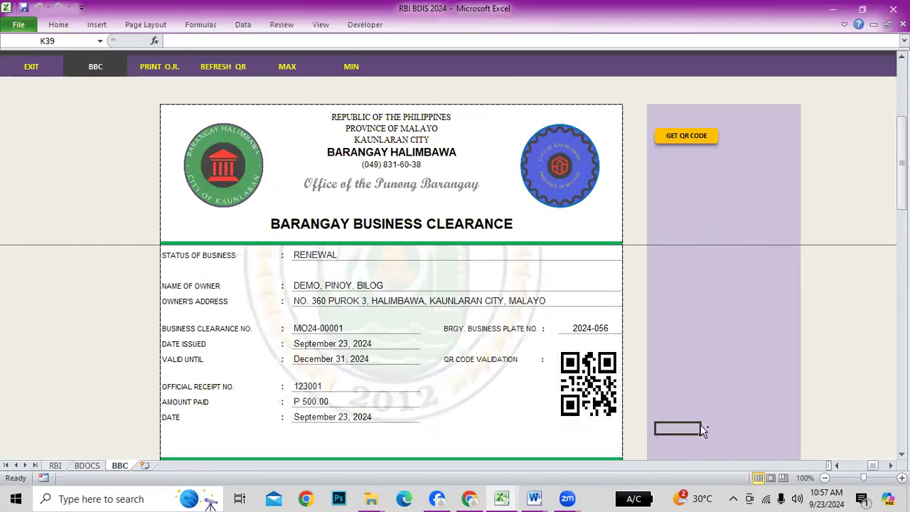
{"action": "key", "text": "ctrl+p"}
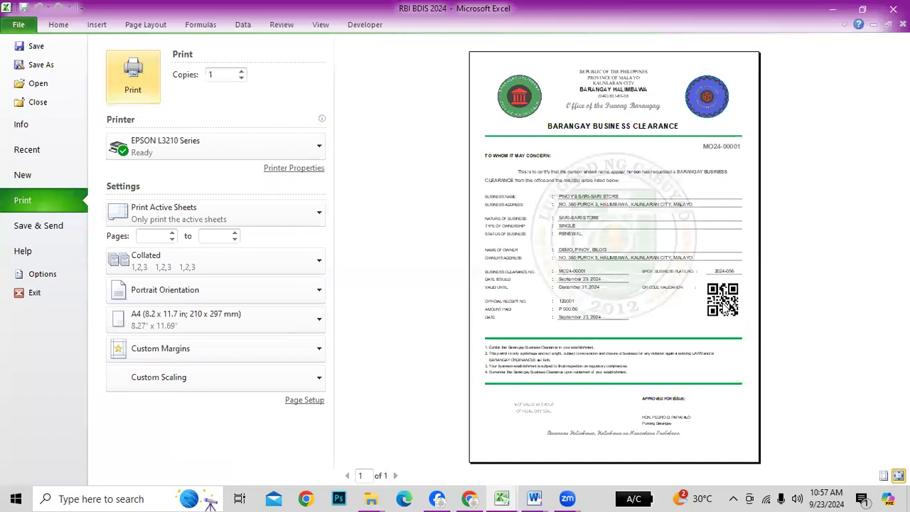
{"action": "key", "text": "Escape"}
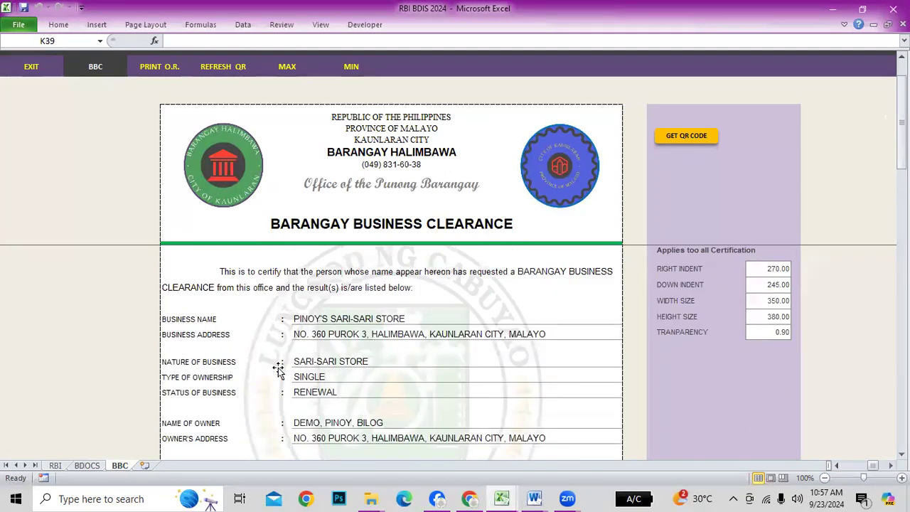
{"action": "scroll", "coordinate": [304, 384], "scroll_direction": "down", "scroll_amount": 2}
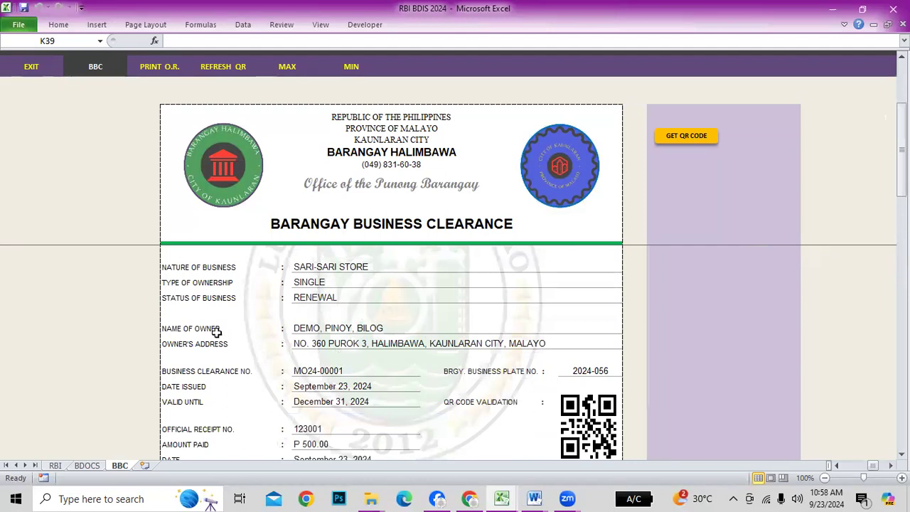
{"action": "scroll", "coordinate": [459, 367], "scroll_direction": "down", "scroll_amount": 1}
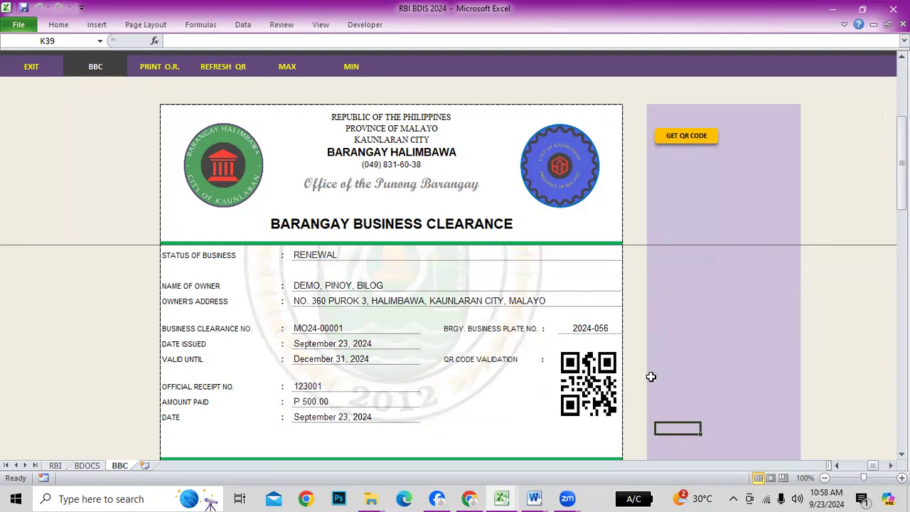
{"action": "scroll", "coordinate": [498, 334], "scroll_direction": "up", "scroll_amount": 5}
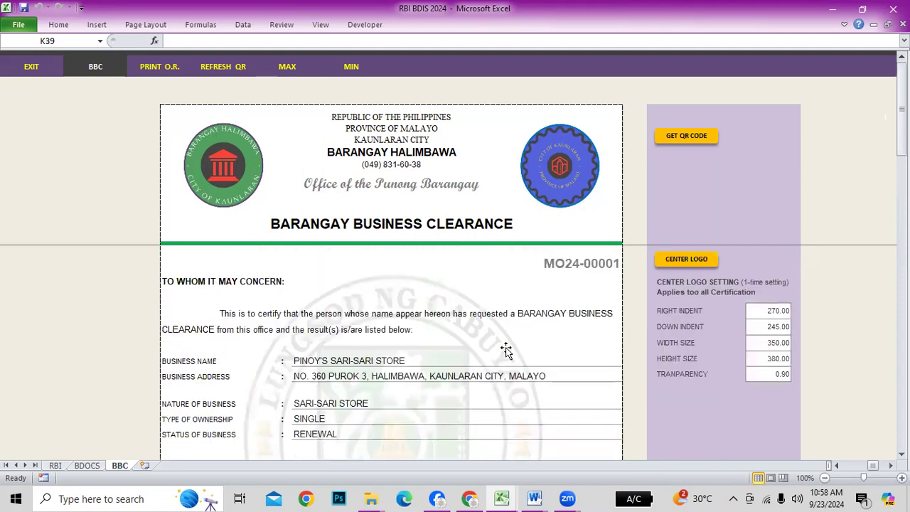
{"action": "scroll", "coordinate": [261, 401], "scroll_direction": "down", "scroll_amount": 1}
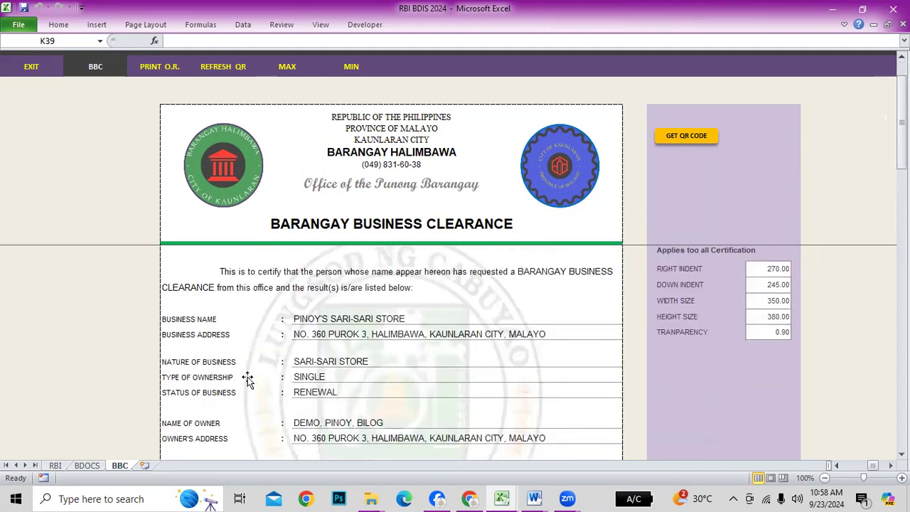
{"action": "scroll", "coordinate": [249, 379], "scroll_direction": "down", "scroll_amount": 2}
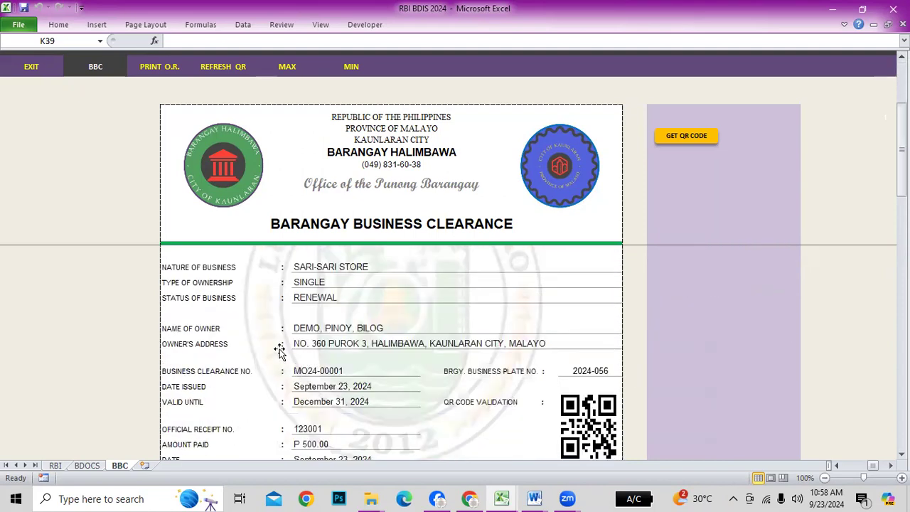
{"action": "scroll", "coordinate": [280, 350], "scroll_direction": "down", "scroll_amount": 1}
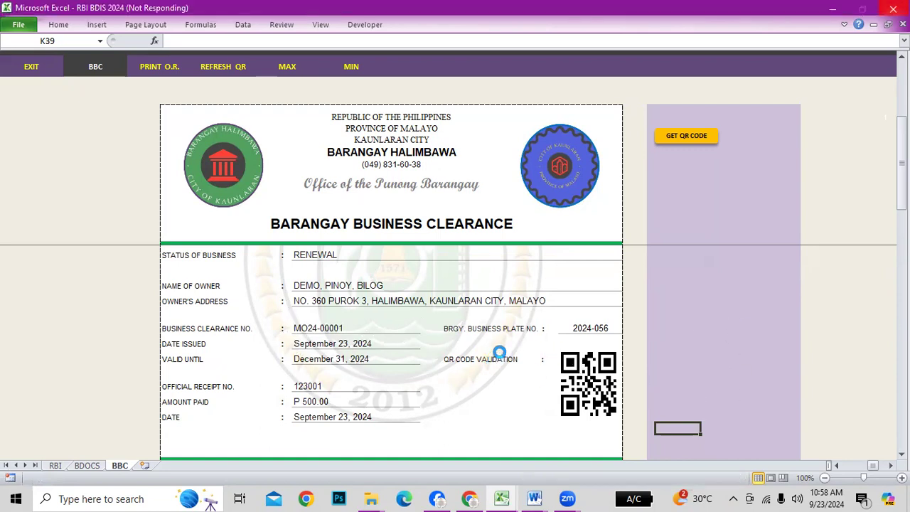
{"action": "scroll", "coordinate": [552, 322], "scroll_direction": "up", "scroll_amount": 3}
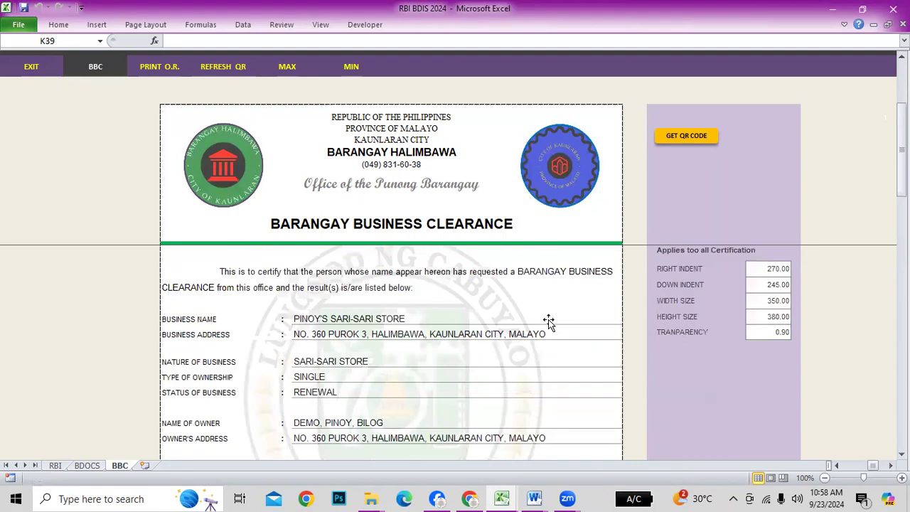
{"action": "scroll", "coordinate": [552, 322], "scroll_direction": "up", "scroll_amount": 1}
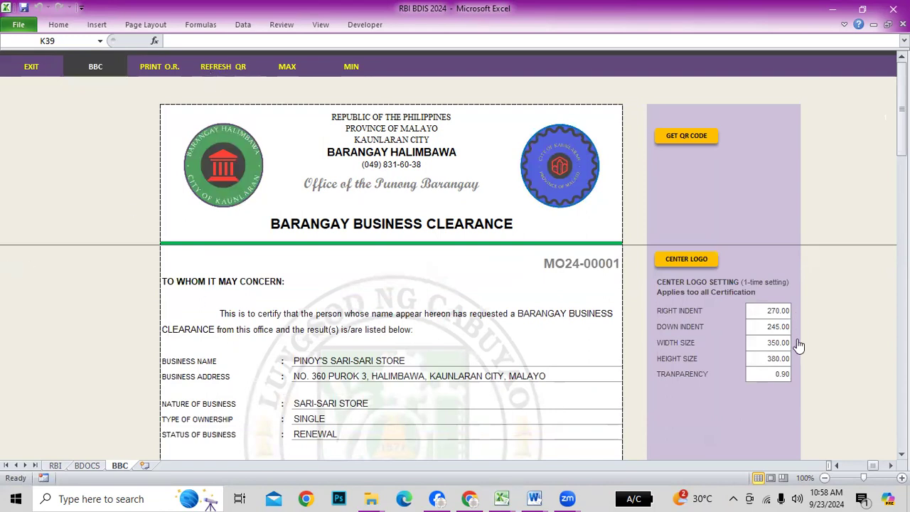
{"action": "scroll", "coordinate": [796, 348], "scroll_direction": "down", "scroll_amount": 2}
Load the last resident from the registry into the update form
{"action": "left_click", "coordinate": [29, 68]}
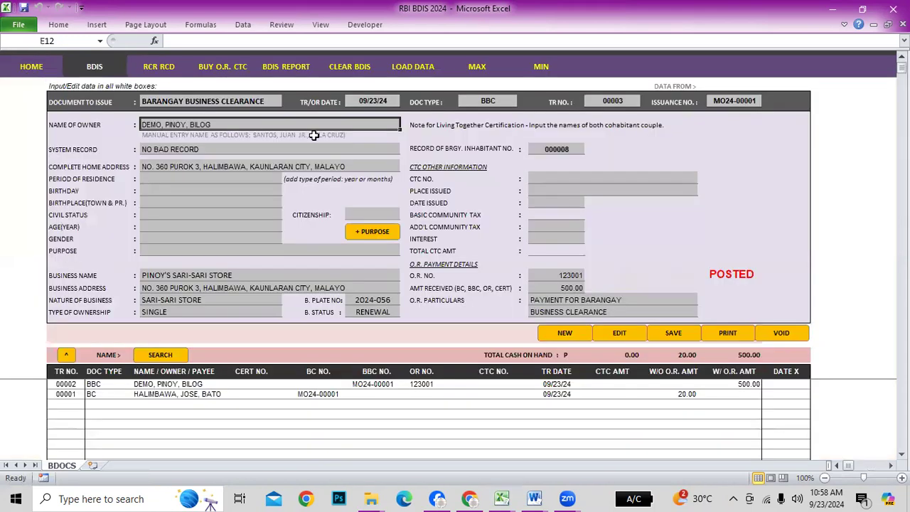
{"action": "left_click", "coordinate": [37, 71]}
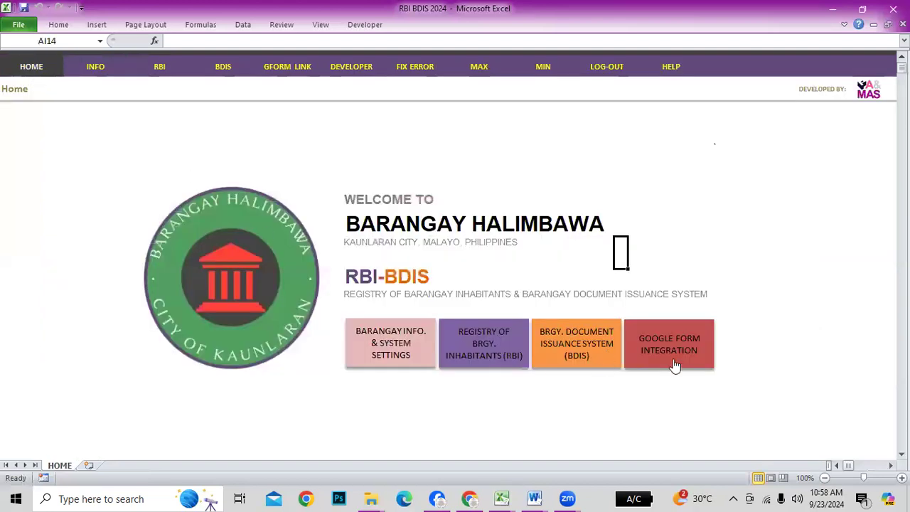
{"action": "left_click", "coordinate": [475, 347]}
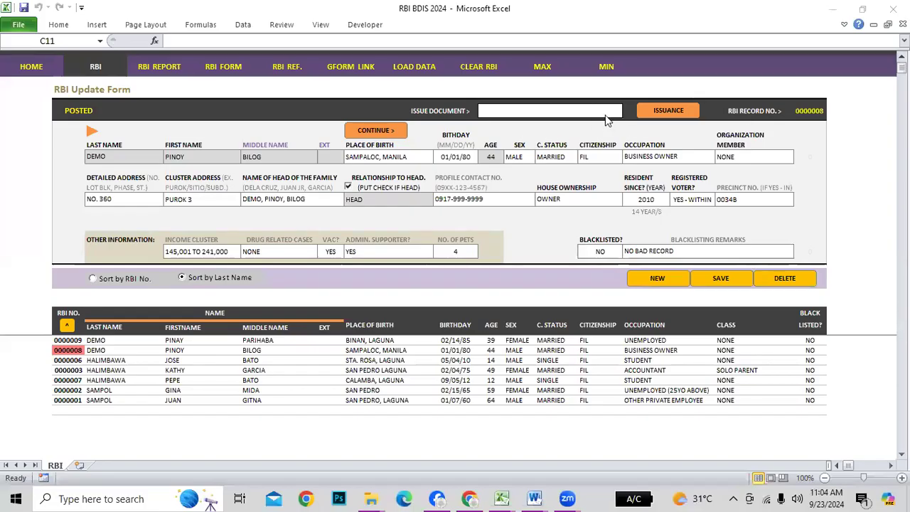
{"action": "left_click", "coordinate": [70, 400]}
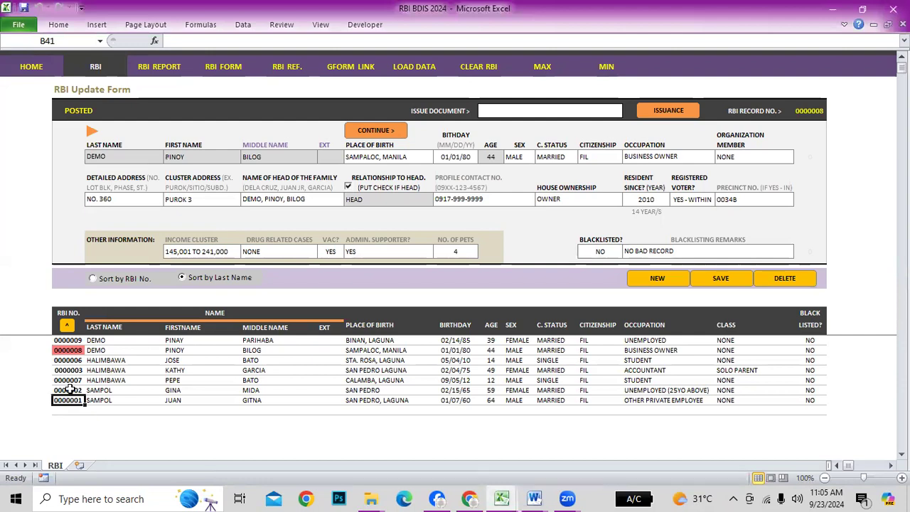
{"action": "left_click", "coordinate": [67, 327]}
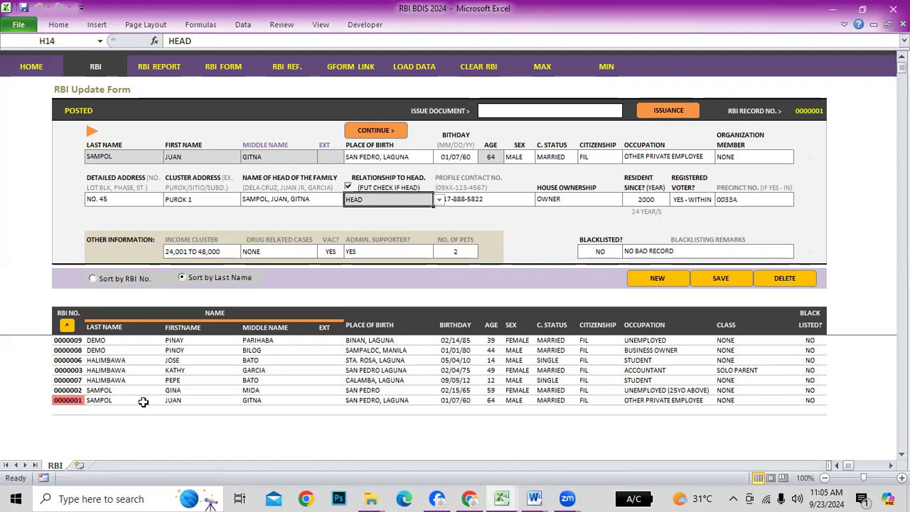
Issue a CEDULA ONLY document for that resident
{"action": "left_click", "coordinate": [613, 115]}
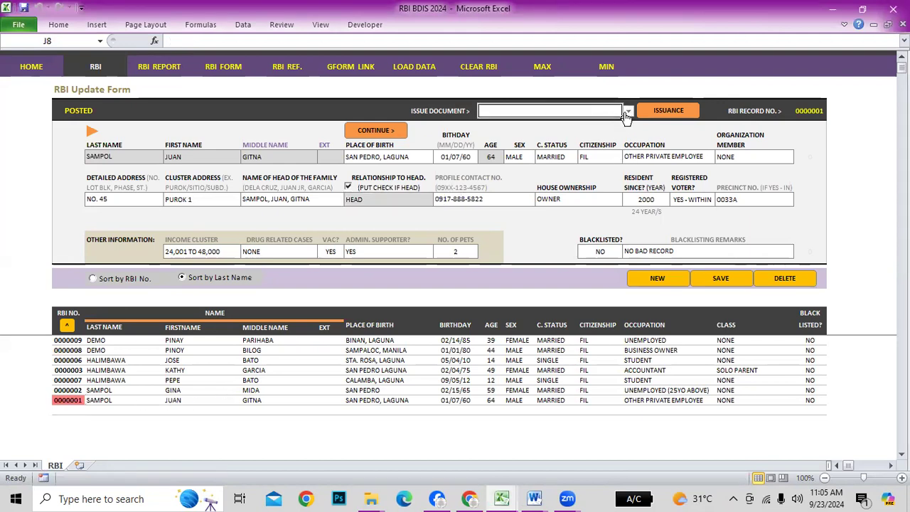
{"action": "left_click", "coordinate": [628, 113]}
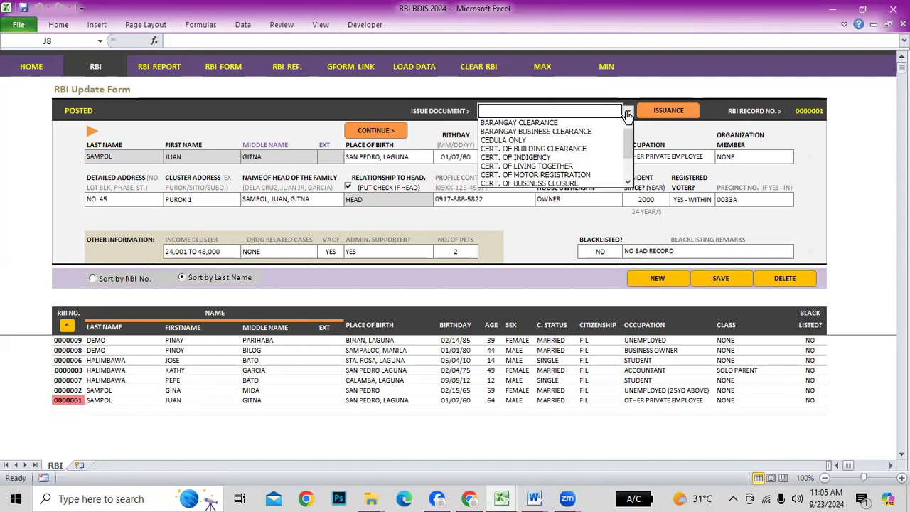
{"action": "left_click", "coordinate": [517, 140]}
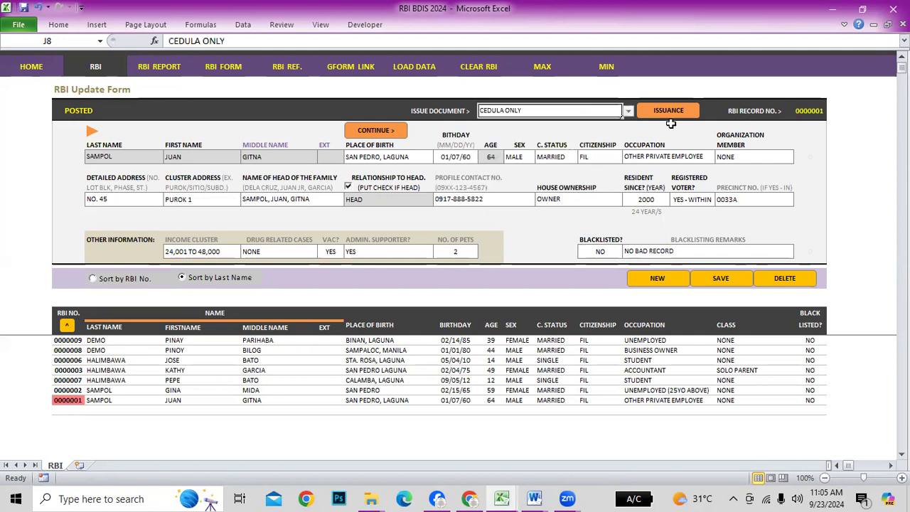
{"action": "left_click", "coordinate": [668, 110]}
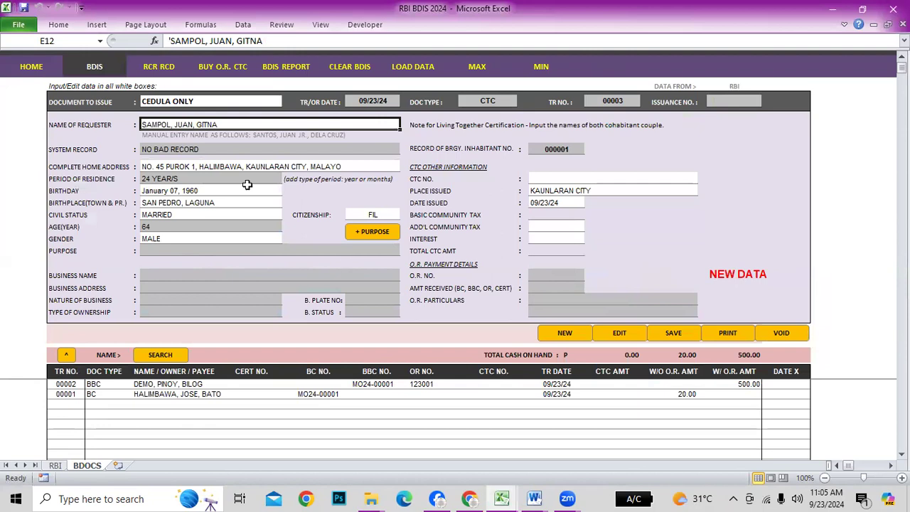
Enter the CTC number, 100 additional community tax and 10 interest on the cedula
{"action": "left_click", "coordinate": [576, 177]}
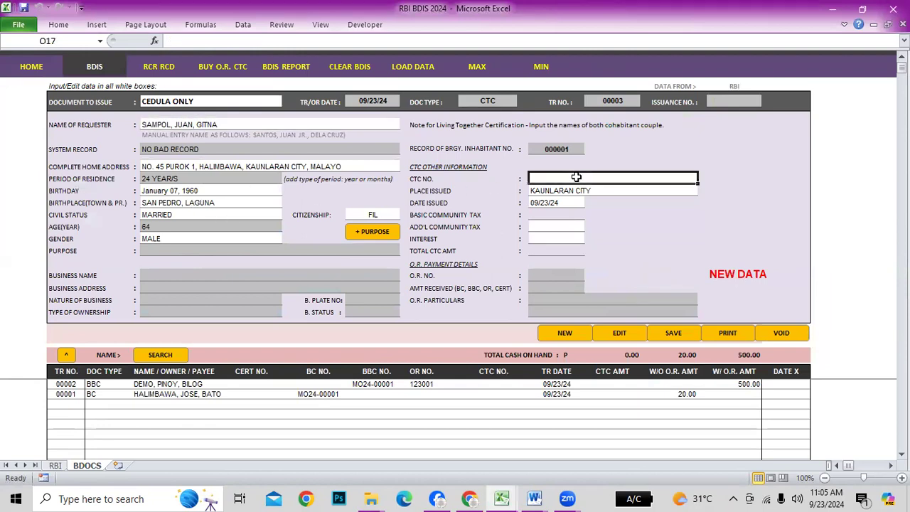
{"action": "type", "text": "3330001"}
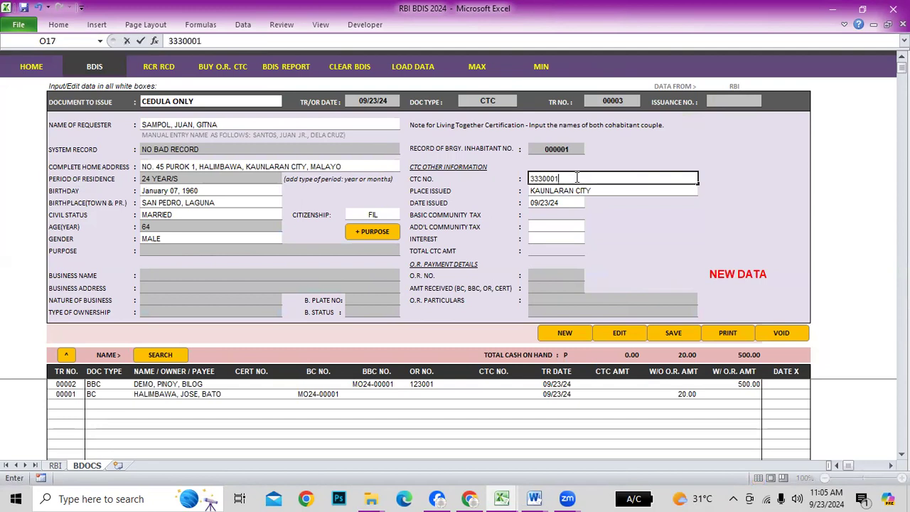
{"action": "key", "text": "Return"}
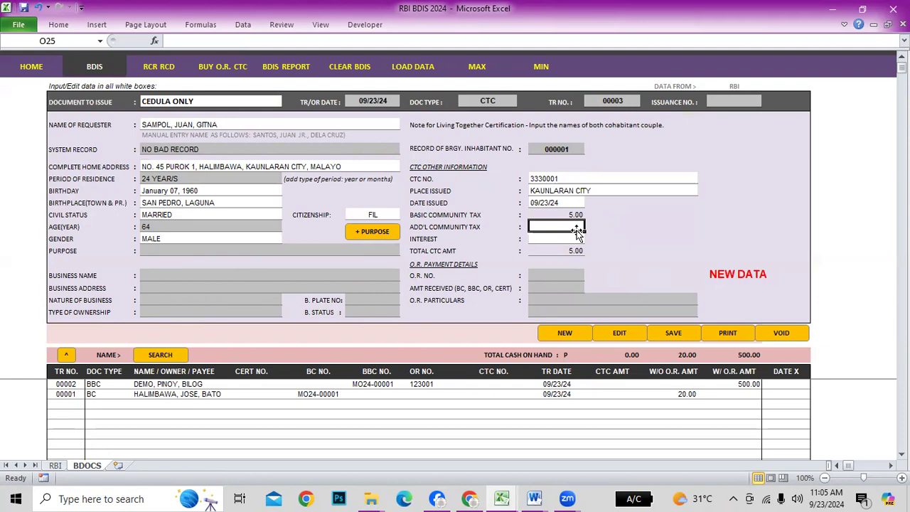
{"action": "type", "text": "1"}
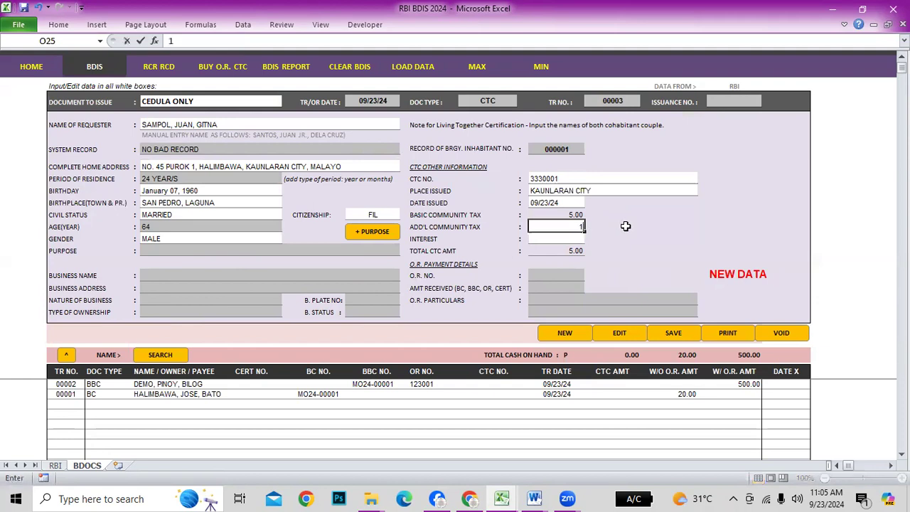
{"action": "type", "text": "00"}
{"action": "key", "text": "Return"}
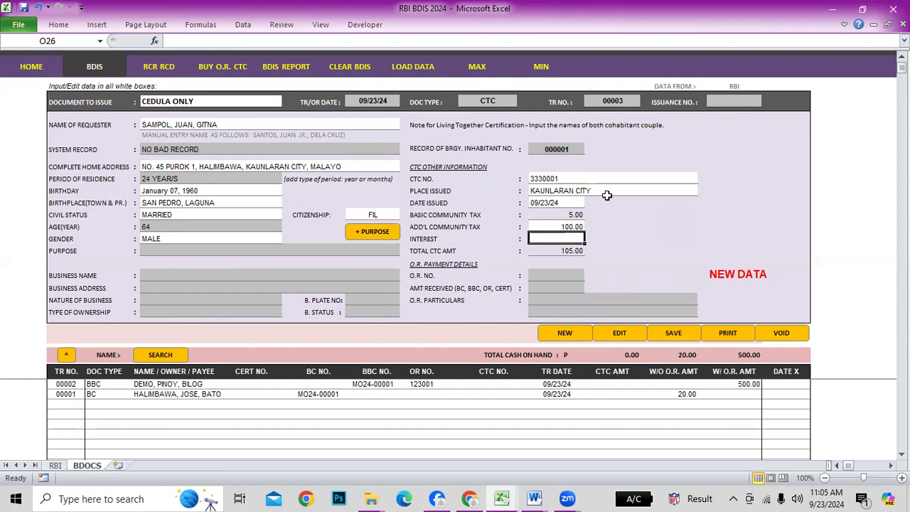
{"action": "type", "text": "10"}
{"action": "key", "text": "Return"}
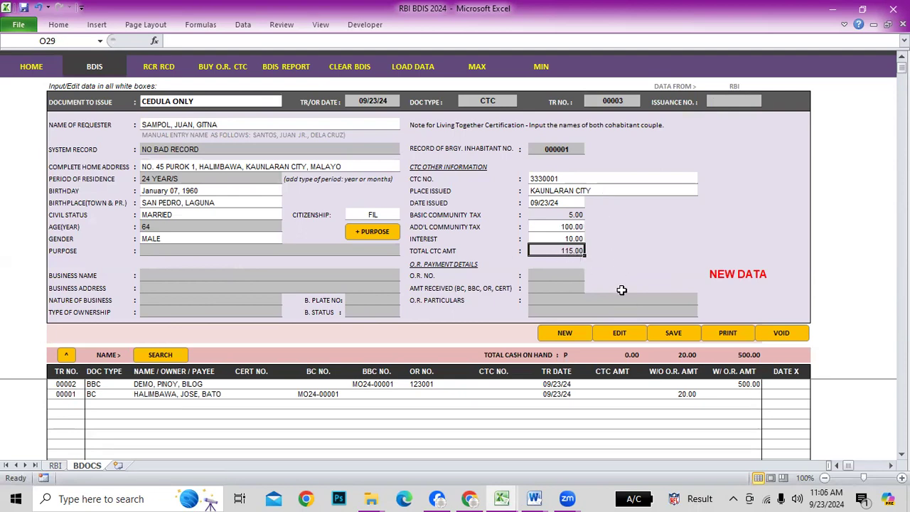
Save and post the 115.00 cedula record, then confirm and agree to print it
{"action": "left_click", "coordinate": [570, 239]}
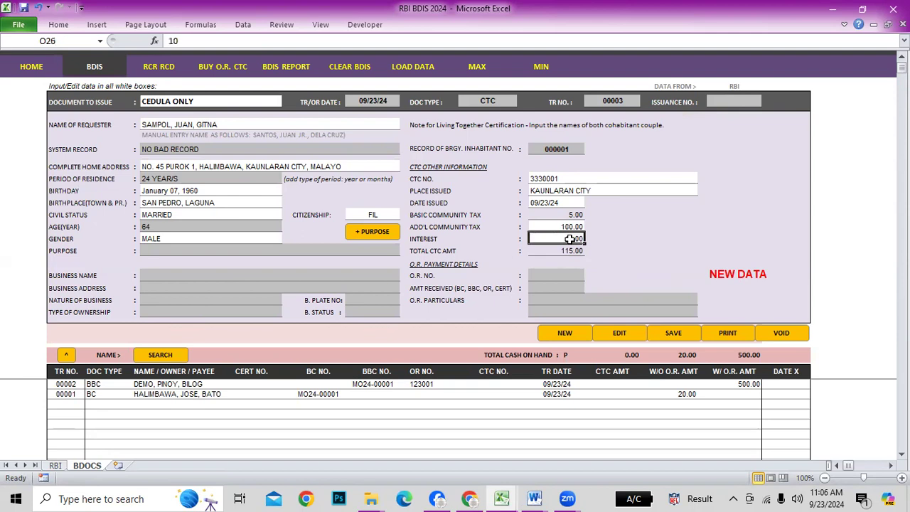
{"action": "left_click", "coordinate": [673, 332]}
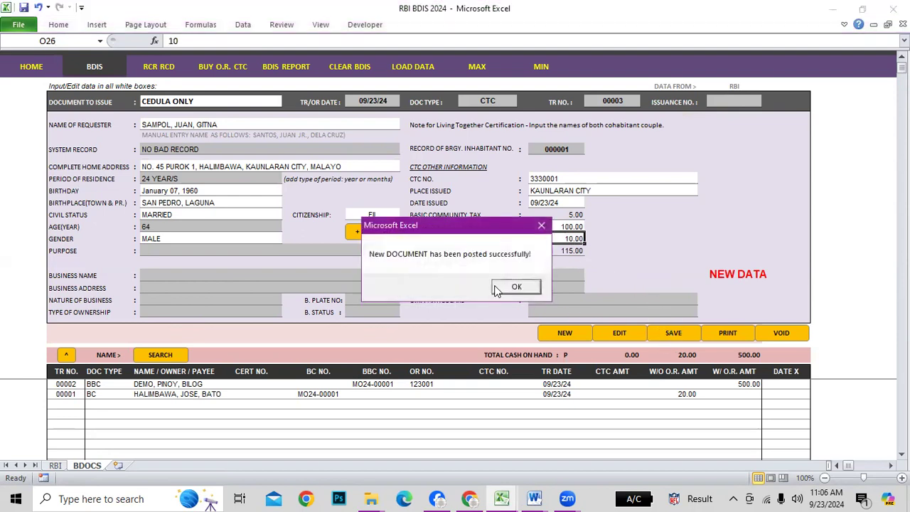
{"action": "left_click", "coordinate": [522, 289]}
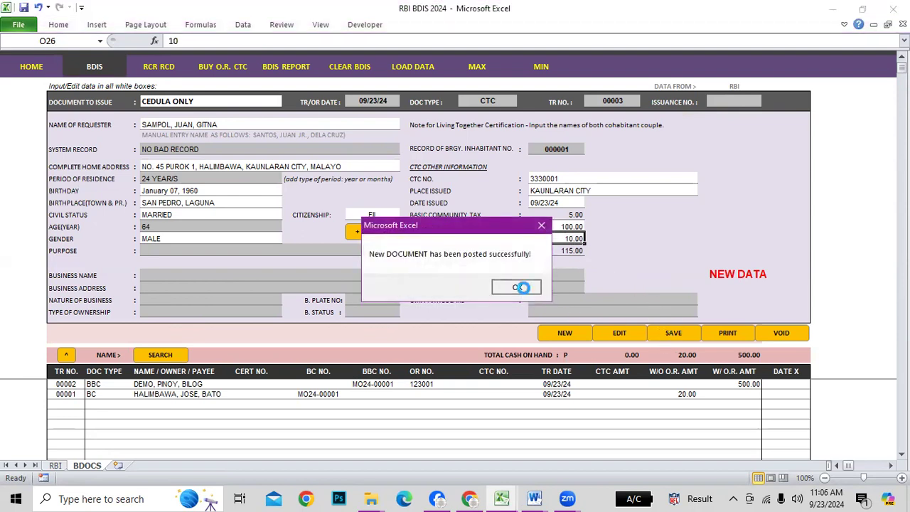
{"action": "left_click", "coordinate": [434, 287]}
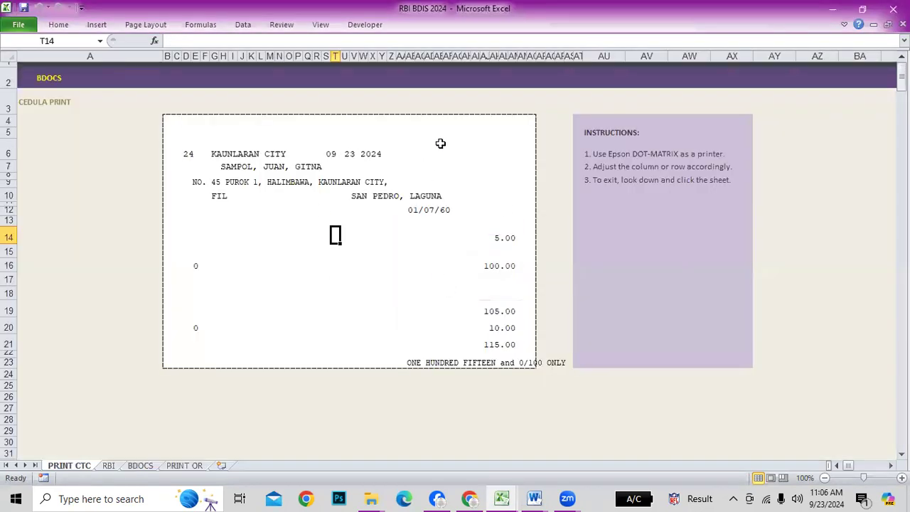
Go from the PRINT CTC sheet back to the BDOCS form, now logging the cedula as TR 00003
{"action": "left_click", "coordinate": [646, 151]}
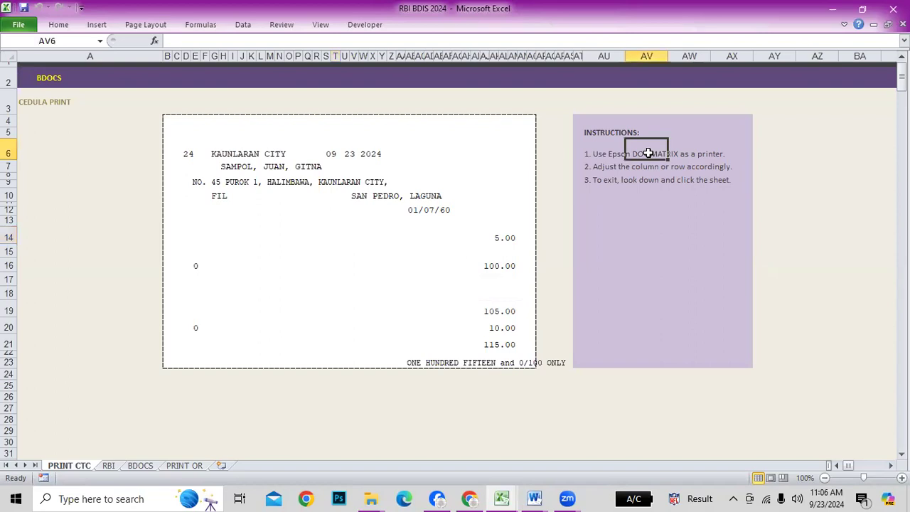
{"action": "left_click", "coordinate": [652, 199]}
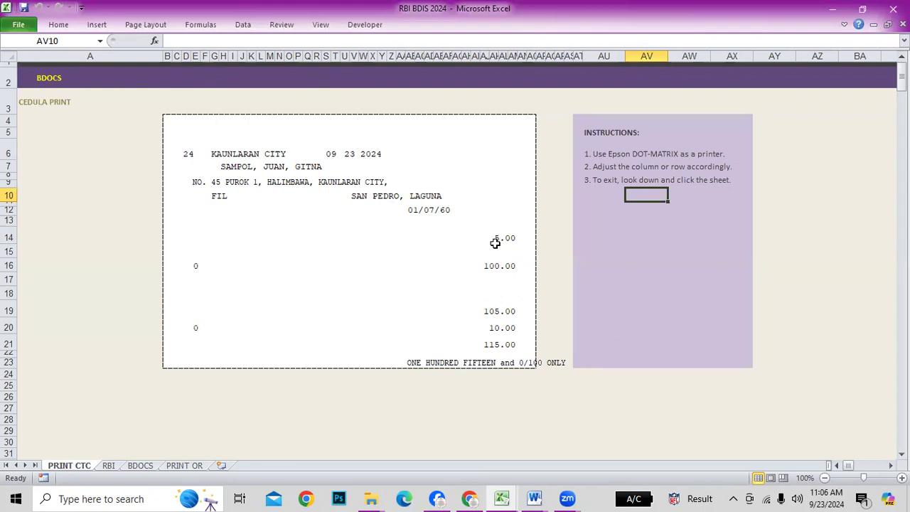
{"action": "left_click", "coordinate": [57, 83]}
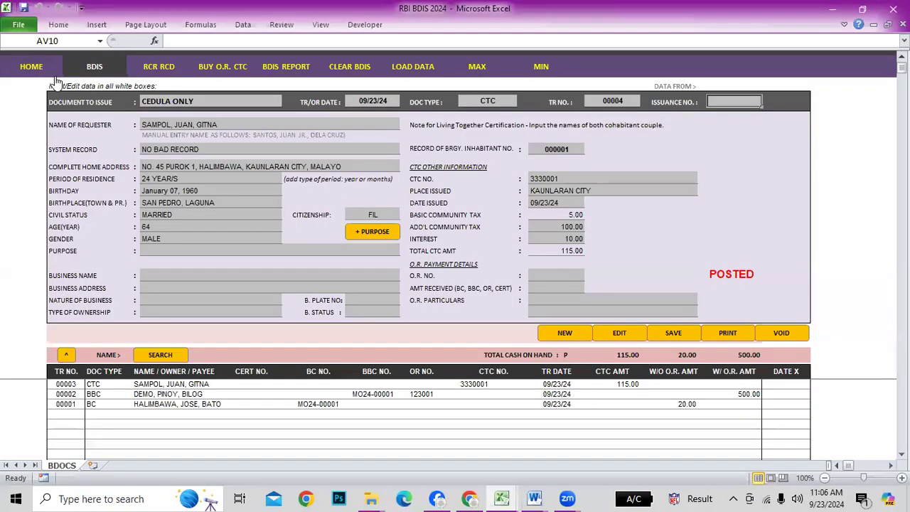
Select Barangay Clearance transaction 00001 in the log and load it into the form
{"action": "left_click", "coordinate": [579, 264]}
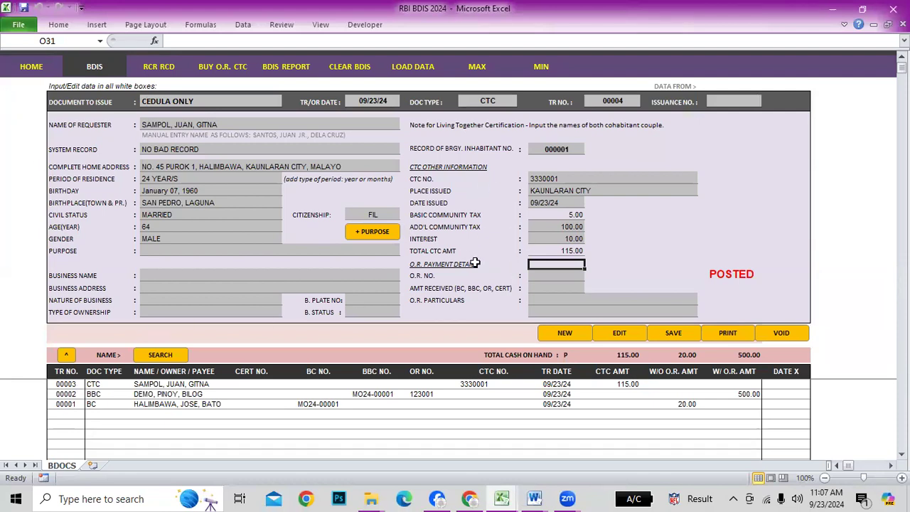
{"action": "left_click", "coordinate": [70, 385]}
{"action": "left_click", "coordinate": [74, 410]}
{"action": "left_click", "coordinate": [77, 433]}
{"action": "left_click", "coordinate": [158, 426]}
{"action": "left_click", "coordinate": [241, 412]}
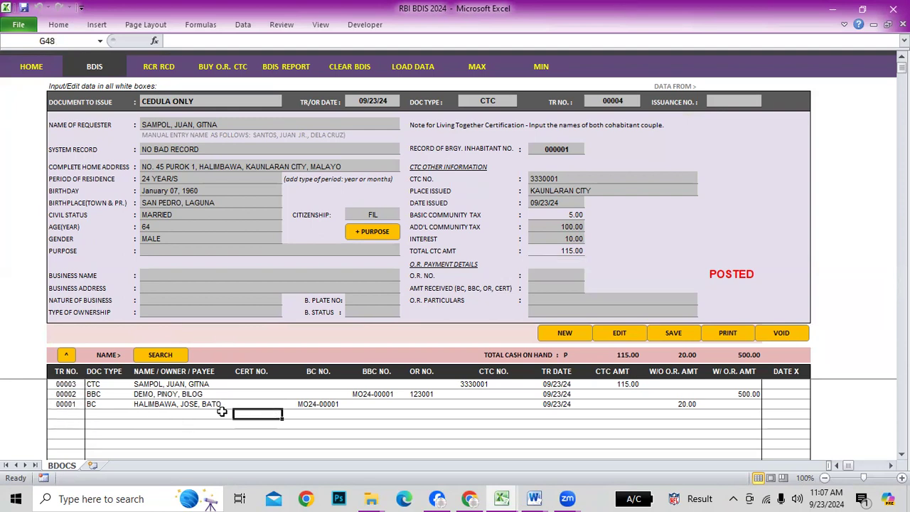
{"action": "left_click", "coordinate": [64, 404]}
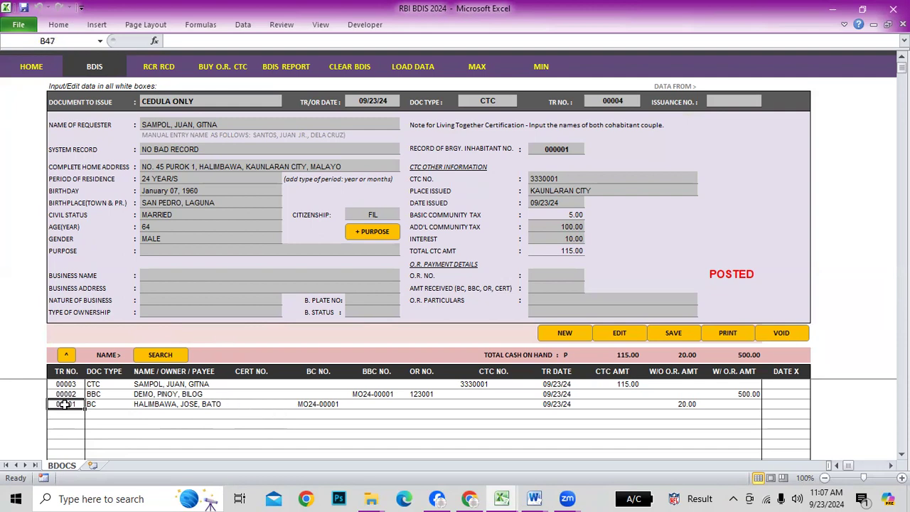
{"action": "left_click", "coordinate": [66, 355]}
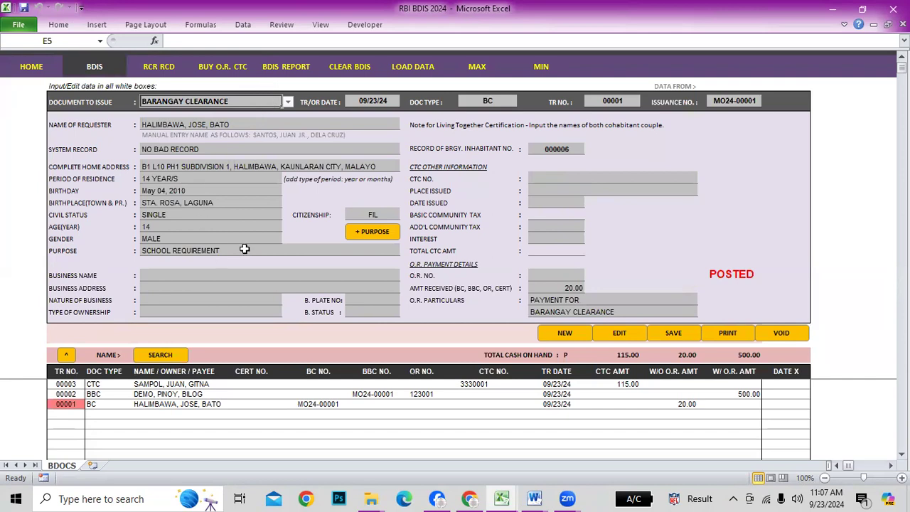
{"action": "left_click", "coordinate": [578, 332]}
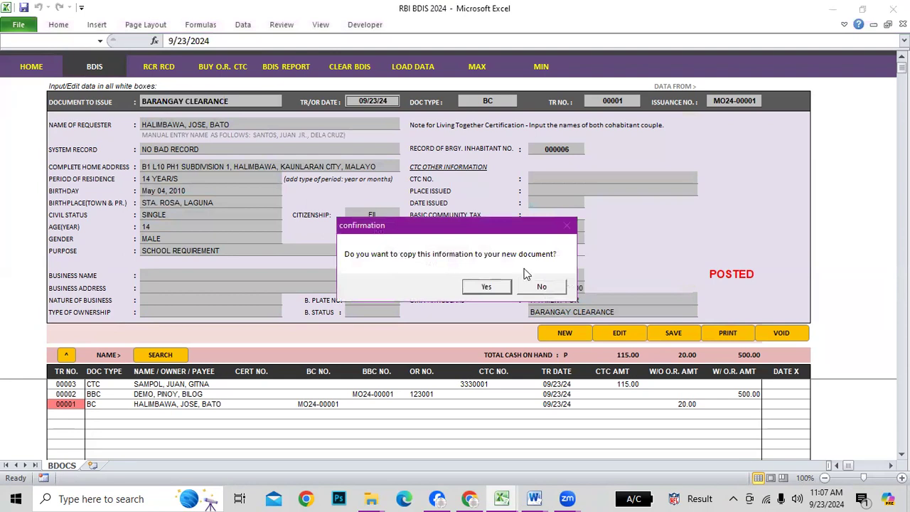
{"action": "left_click", "coordinate": [488, 289]}
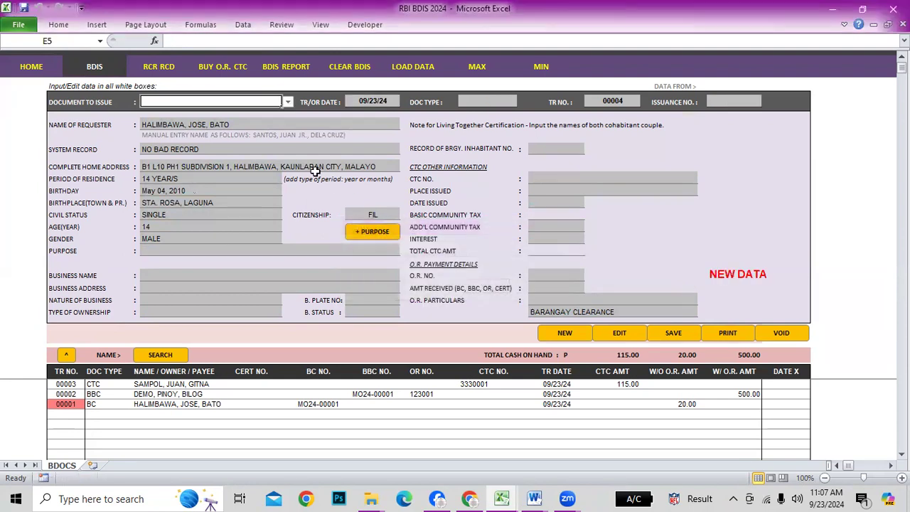
{"action": "left_click", "coordinate": [565, 336]}
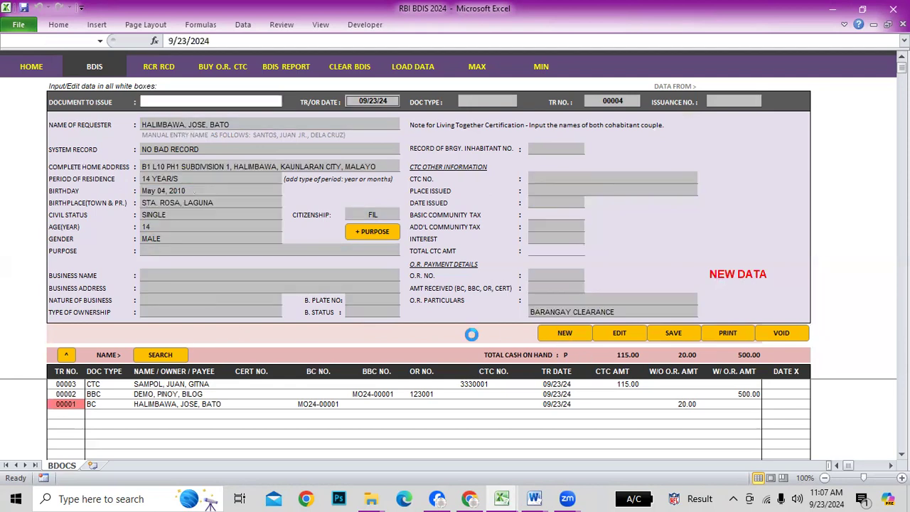
{"action": "left_click", "coordinate": [62, 403]}
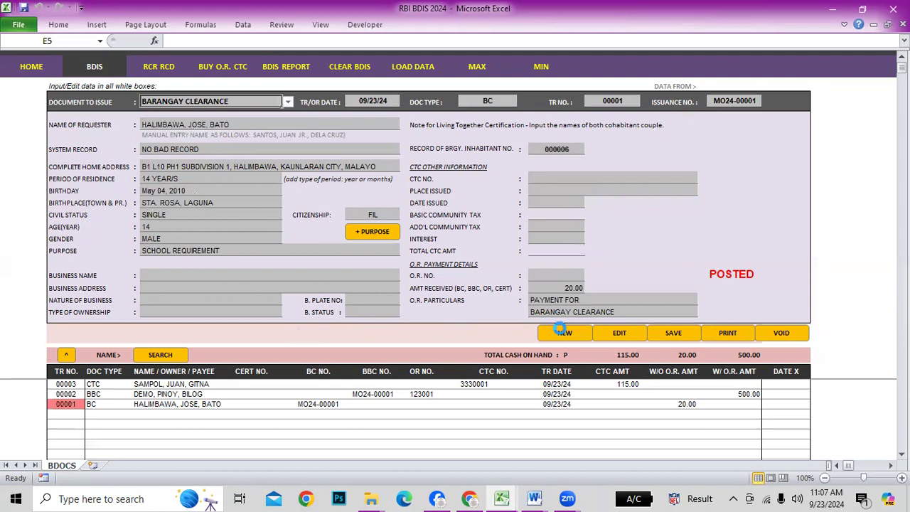
{"action": "left_click", "coordinate": [559, 332]}
{"action": "left_click", "coordinate": [543, 287]}
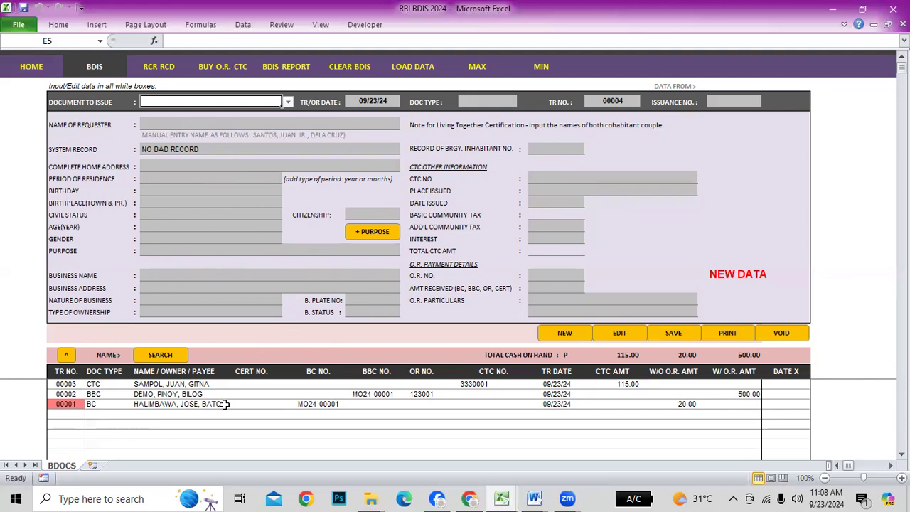
{"action": "left_click", "coordinate": [78, 404]}
{"action": "left_click", "coordinate": [66, 357]}
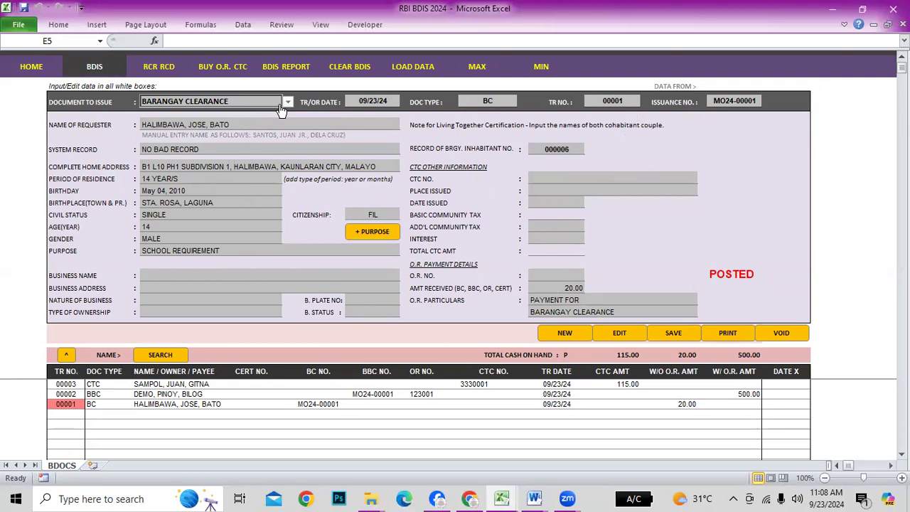
{"action": "left_click", "coordinate": [565, 333]}
{"action": "left_click", "coordinate": [489, 286]}
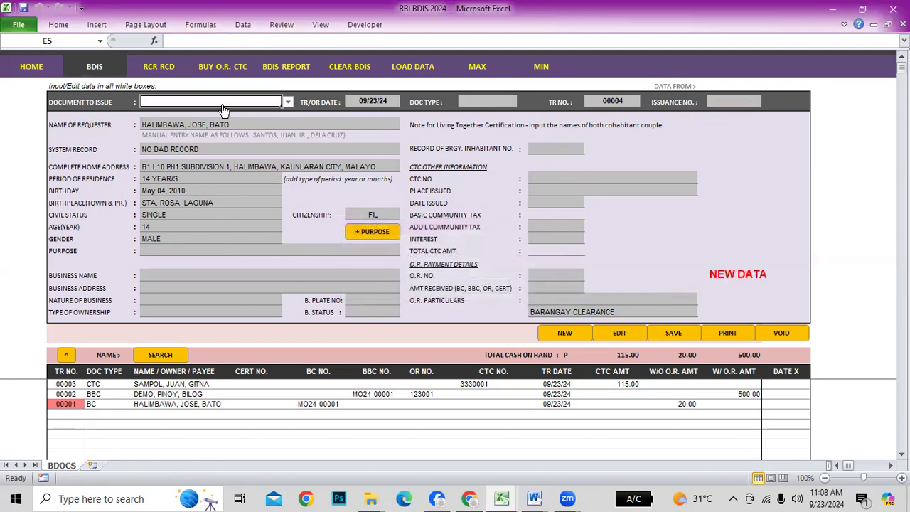
{"action": "left_click", "coordinate": [287, 102]}
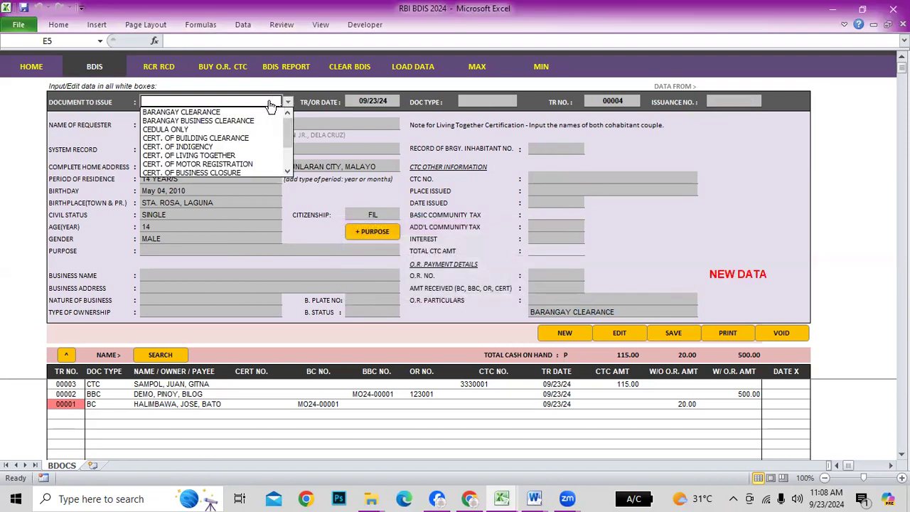
{"action": "left_click", "coordinate": [235, 113]}
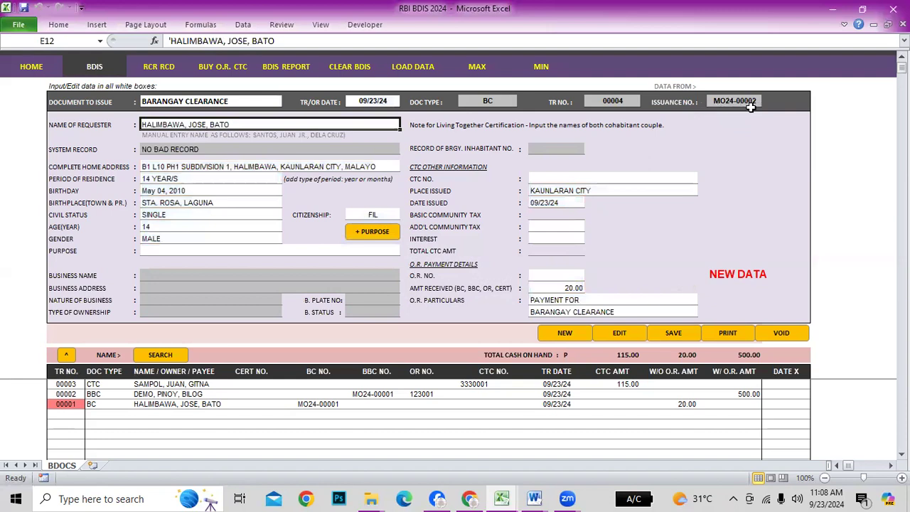
{"action": "left_click", "coordinate": [68, 404]}
{"action": "left_click", "coordinate": [65, 356]}
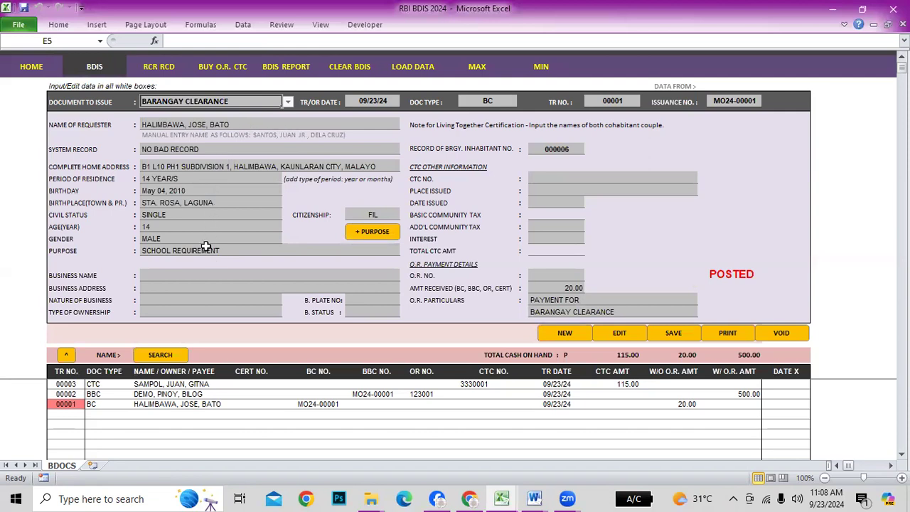
Make the posted record editable and change the gender to FEMALE
{"action": "left_click", "coordinate": [166, 239]}
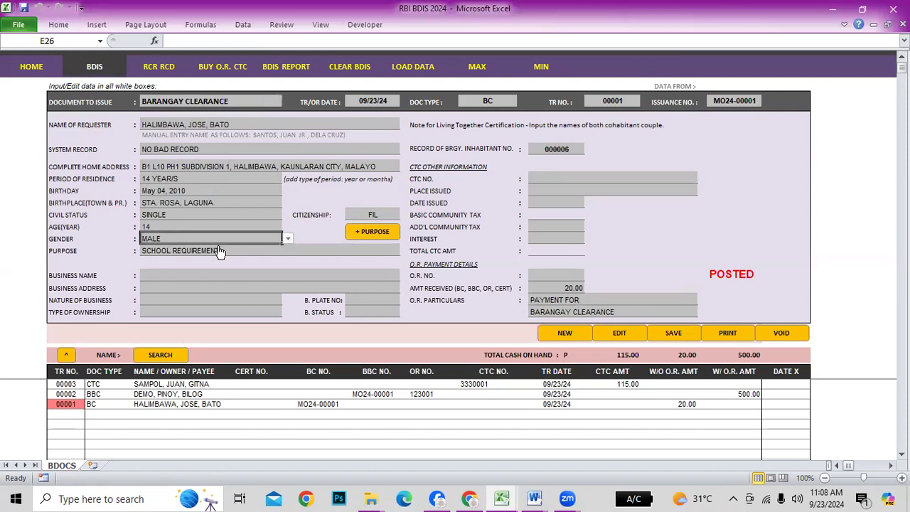
{"action": "left_click", "coordinate": [620, 334]}
{"action": "left_click", "coordinate": [260, 240]}
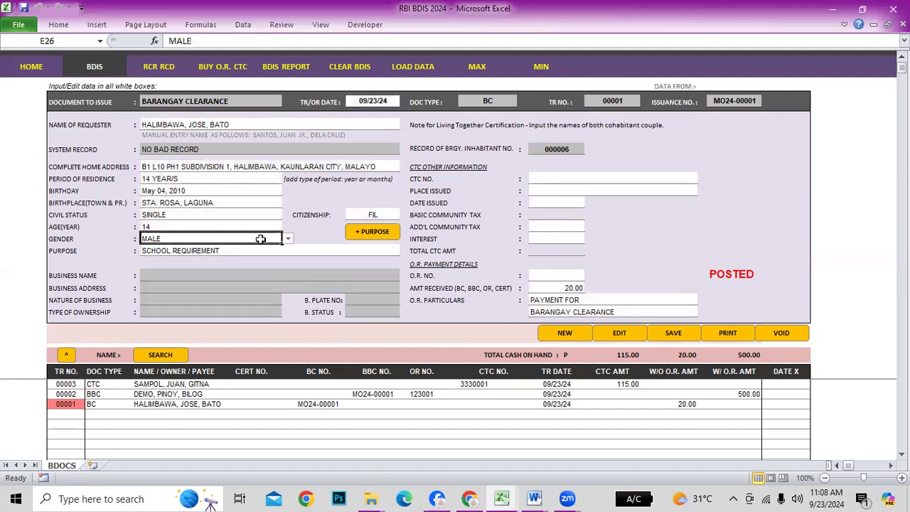
{"action": "left_click", "coordinate": [288, 239]}
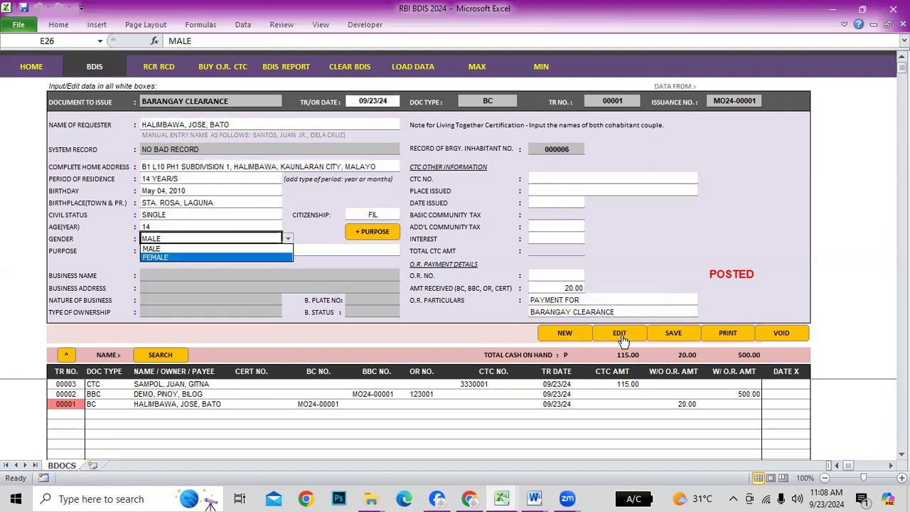
{"action": "left_click", "coordinate": [169, 258]}
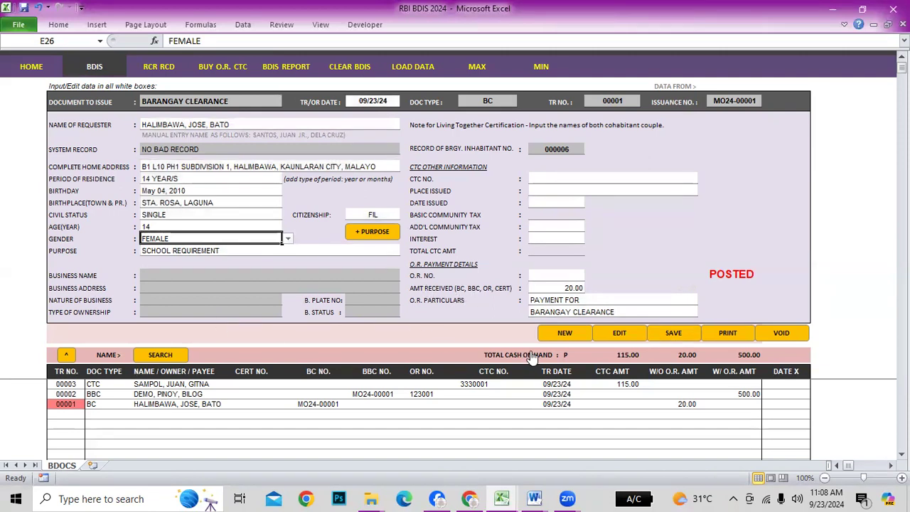
Reload transaction 00001 unchanged and start new transaction 00004 keeping the requester's details
{"action": "left_click", "coordinate": [68, 404]}
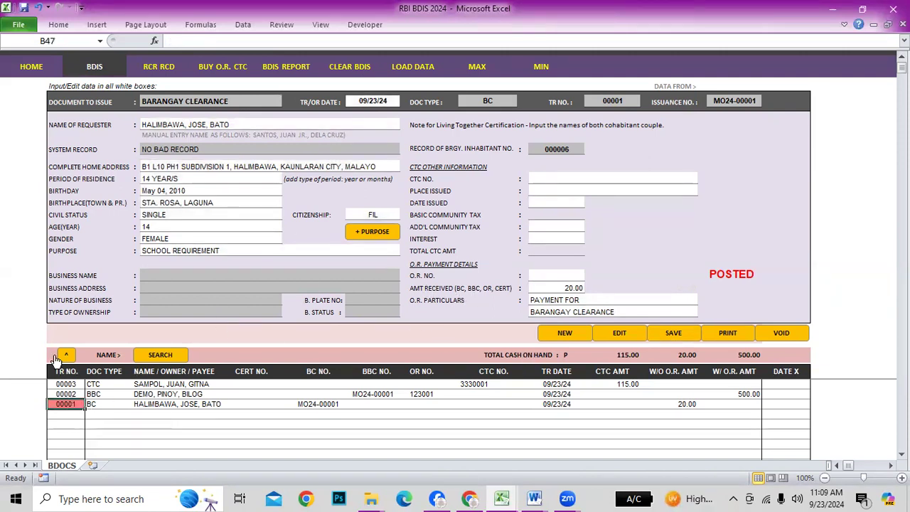
{"action": "left_click", "coordinate": [65, 355]}
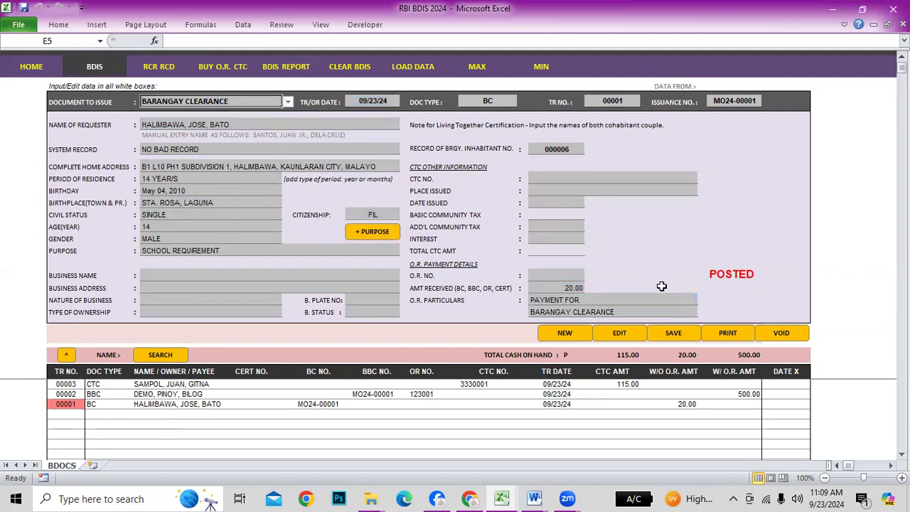
{"action": "left_click", "coordinate": [564, 334]}
{"action": "left_click", "coordinate": [486, 286]}
{"action": "left_click", "coordinate": [288, 102]}
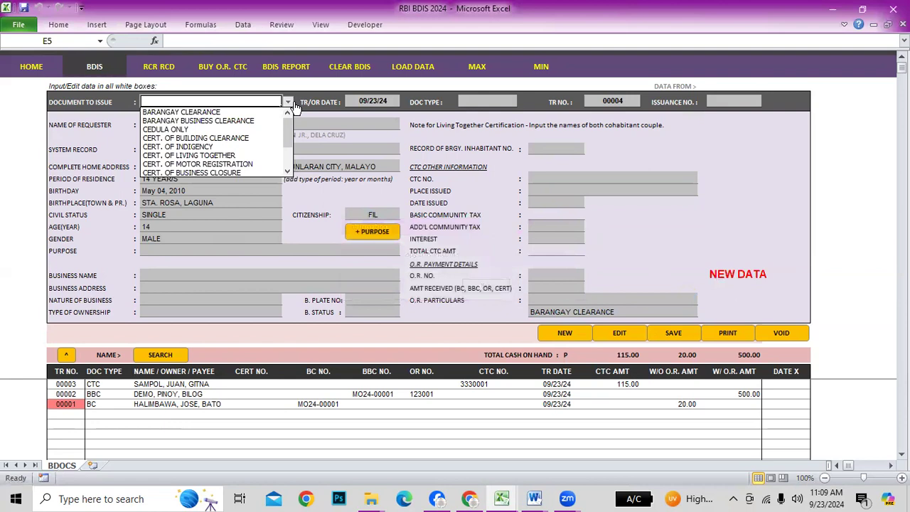
Issue a CERT. OF INDIGENCY with purpose FINANCIAL ASSISTANCE REQUIREMENT and save it
{"action": "left_click", "coordinate": [213, 150]}
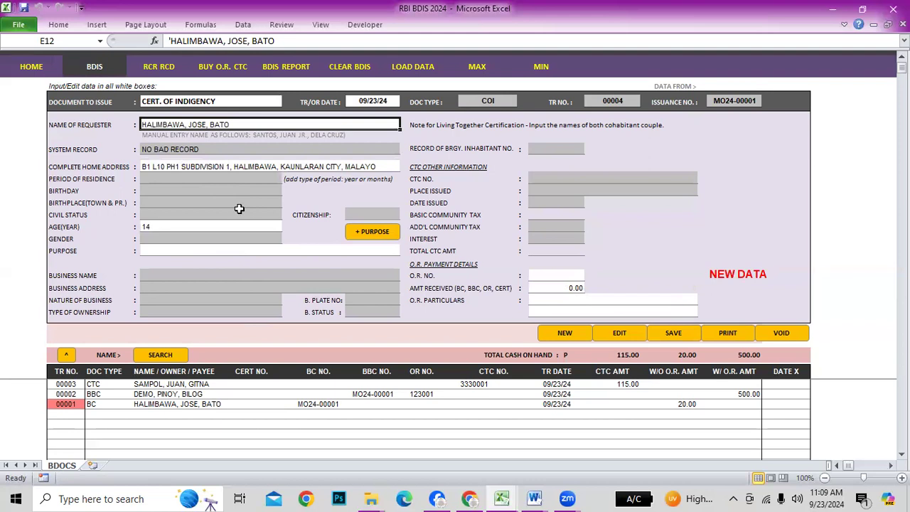
{"action": "left_click", "coordinate": [184, 251]}
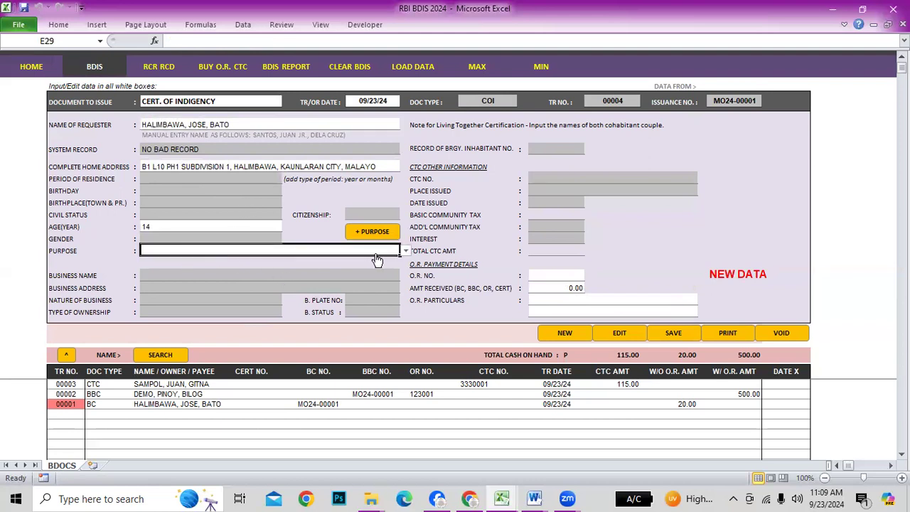
{"action": "left_click", "coordinate": [374, 231]}
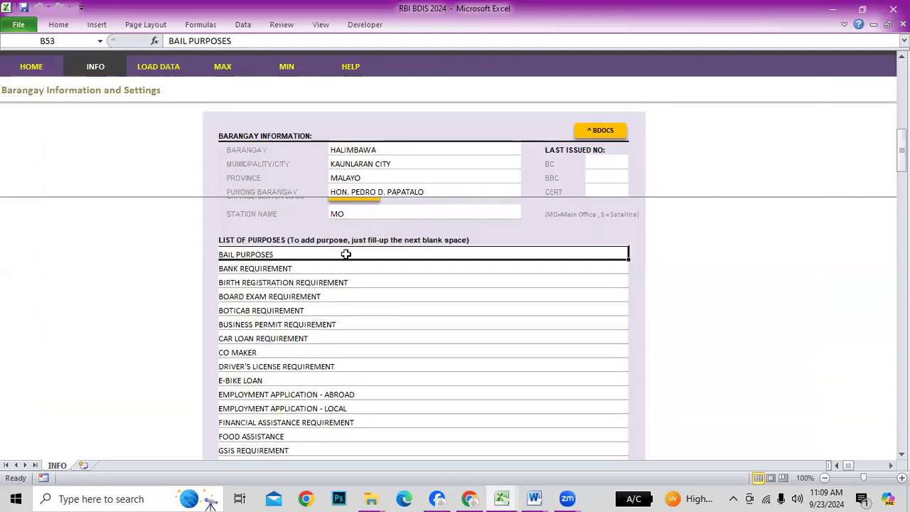
{"action": "scroll", "coordinate": [324, 353], "scroll_direction": "down", "scroll_amount": 3}
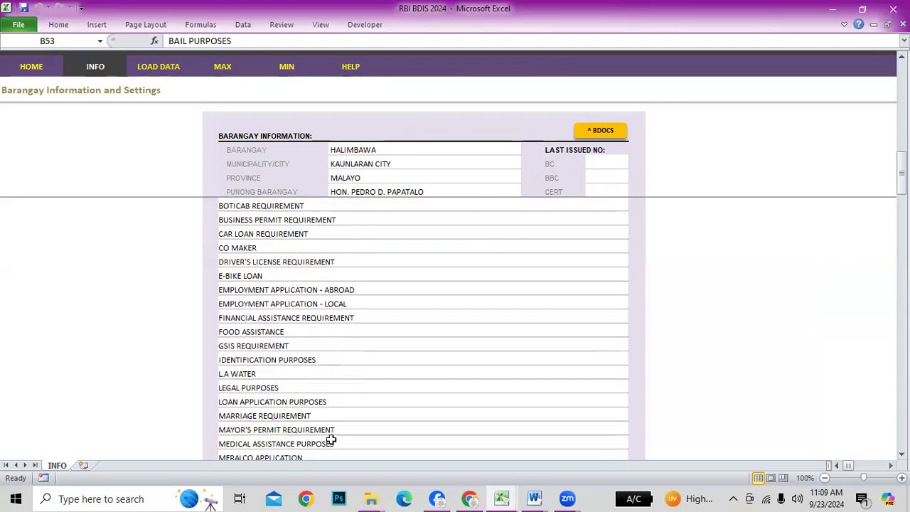
{"action": "left_click", "coordinate": [293, 402]}
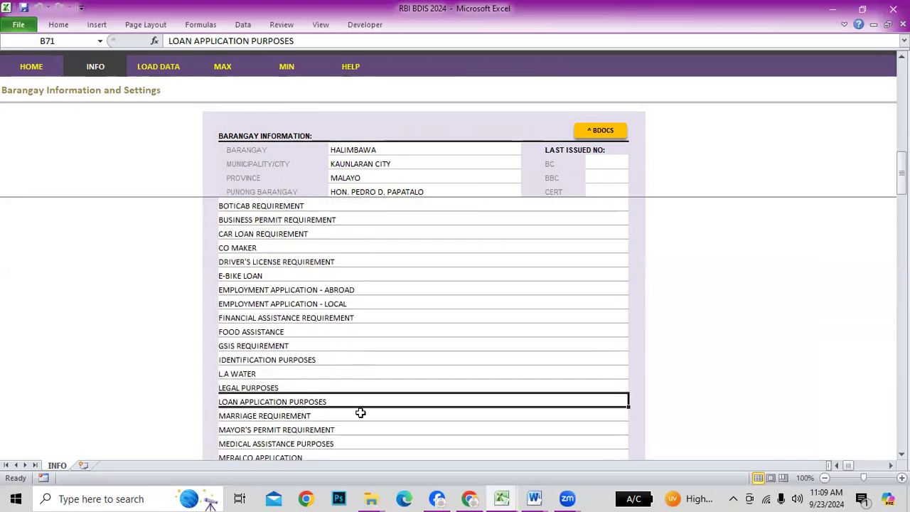
{"action": "scroll", "coordinate": [361, 414], "scroll_direction": "down", "scroll_amount": 2}
{"action": "scroll", "coordinate": [360, 413], "scroll_direction": "up", "scroll_amount": 4}
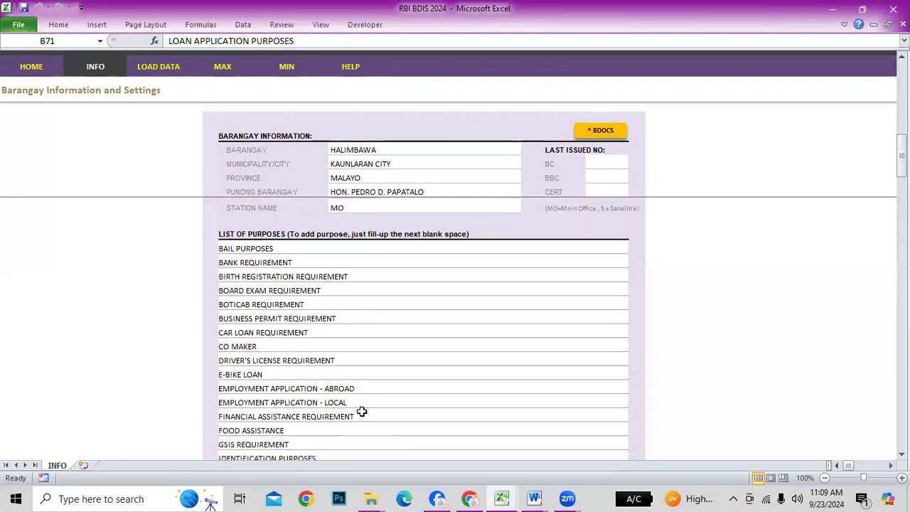
{"action": "scroll", "coordinate": [318, 346], "scroll_direction": "down", "scroll_amount": 1}
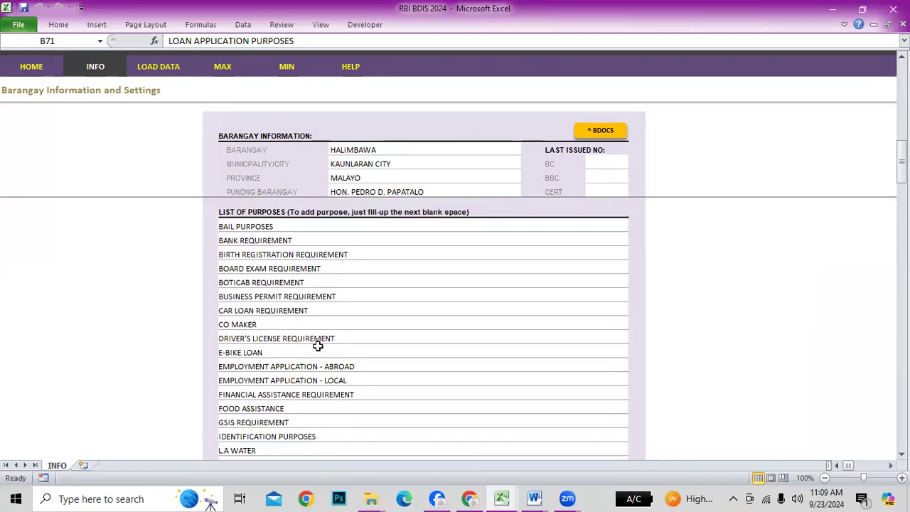
{"action": "left_click", "coordinate": [280, 397]}
{"action": "left_click", "coordinate": [614, 136]}
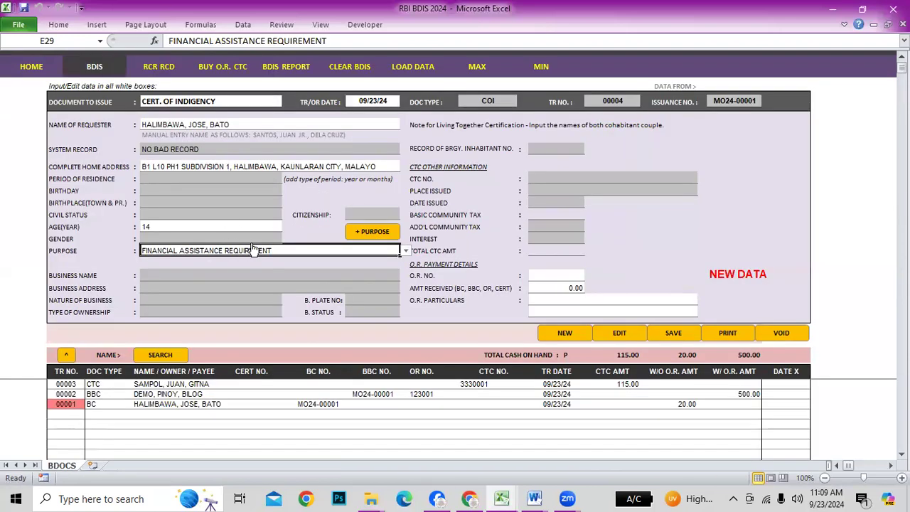
{"action": "left_click", "coordinate": [676, 333]}
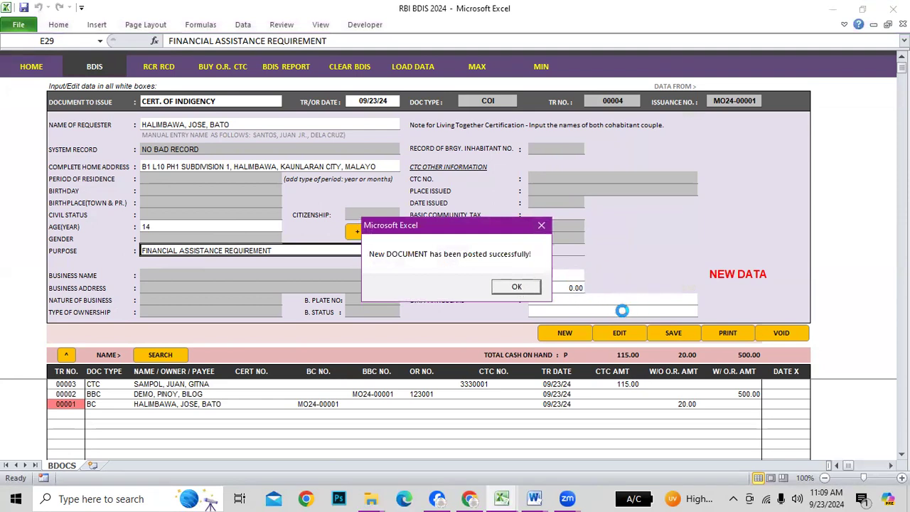
Confirm the posting, proceed to printing, and scroll through the Sep. 23, 2024 COI sheet
{"action": "left_click", "coordinate": [526, 286]}
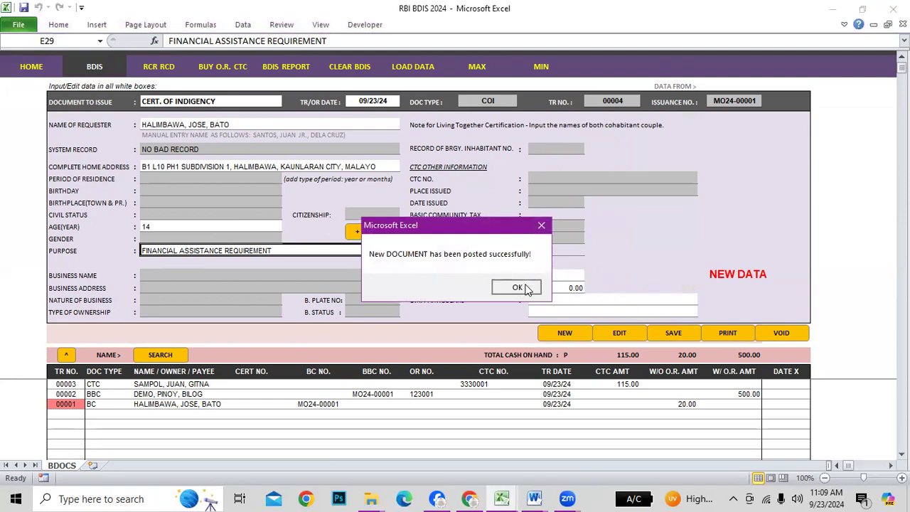
{"action": "left_click", "coordinate": [433, 287]}
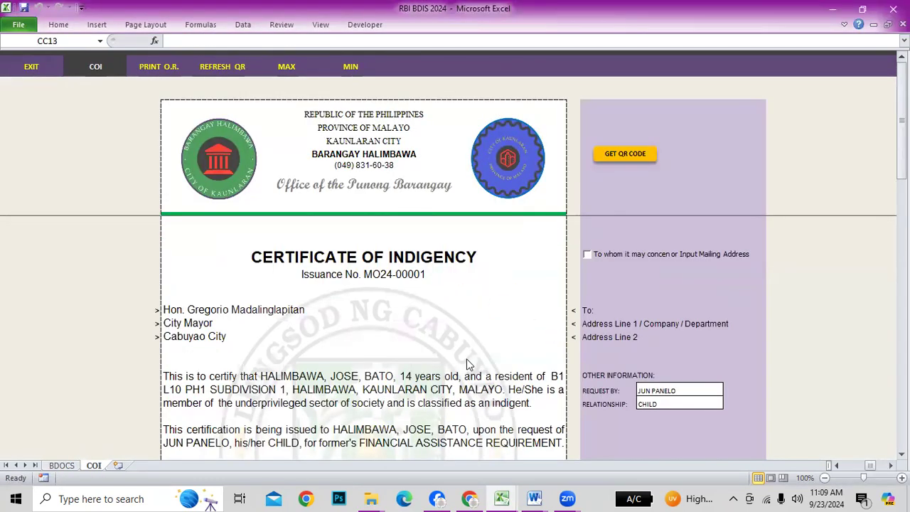
{"action": "scroll", "coordinate": [274, 324], "scroll_direction": "down", "scroll_amount": 1}
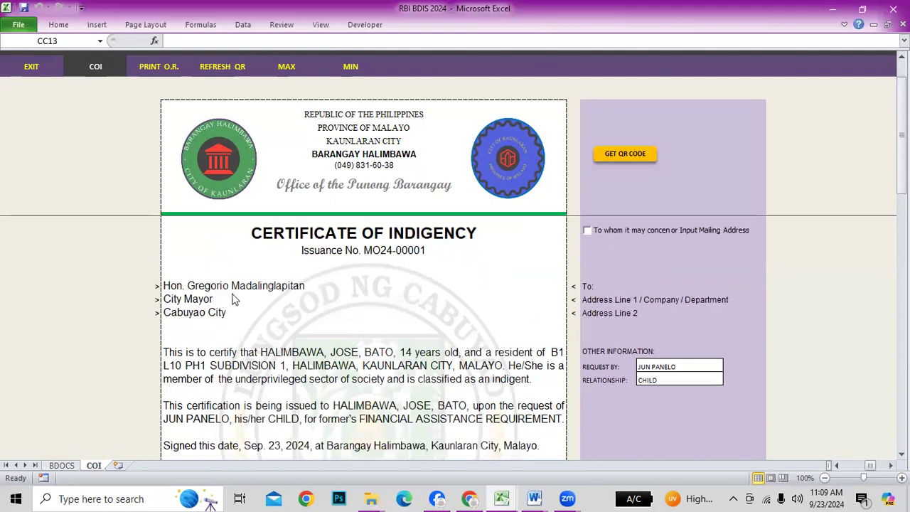
{"action": "scroll", "coordinate": [399, 349], "scroll_direction": "down", "scroll_amount": 3}
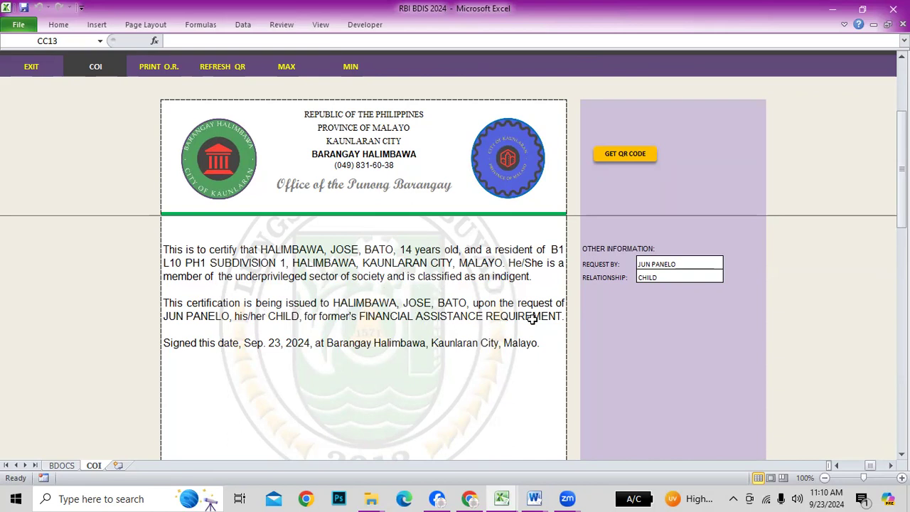
Clear the REQUEST BY and RELATIONSHIP entries on the certificate
{"action": "left_click_drag", "start_coordinate": [667, 264], "coordinate": [666, 277]}
{"action": "key", "text": "Delete"}
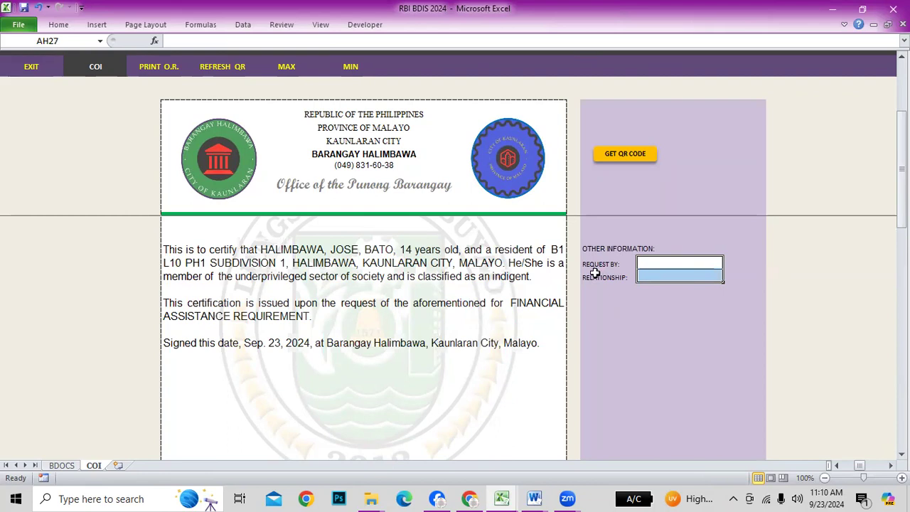
{"action": "left_click", "coordinate": [659, 263]}
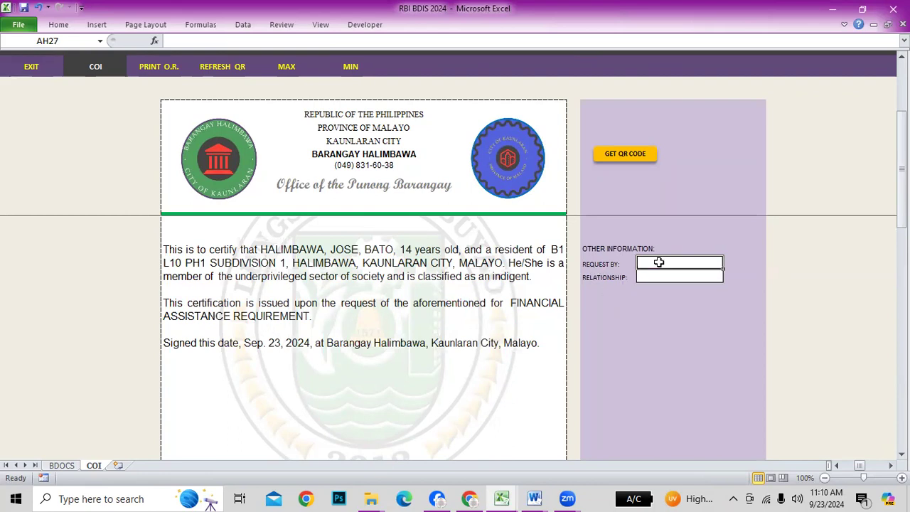
{"action": "left_click", "coordinate": [646, 275]}
{"action": "left_click", "coordinate": [648, 261]}
{"action": "left_click", "coordinate": [651, 277]}
{"action": "left_click", "coordinate": [652, 263]}
{"action": "left_click", "coordinate": [649, 275]}
{"action": "left_click_drag", "start_coordinate": [652, 262], "coordinate": [653, 277]}
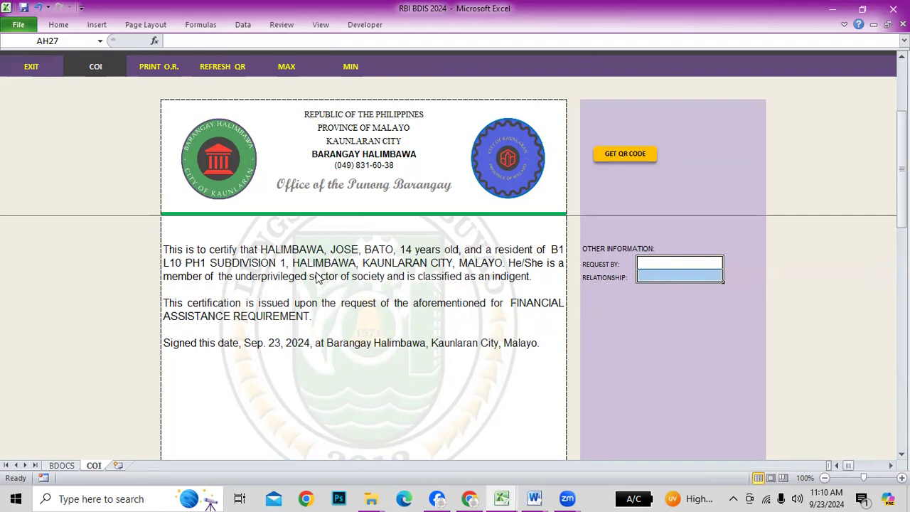
{"action": "scroll", "coordinate": [715, 305], "scroll_direction": "up", "scroll_amount": 3}
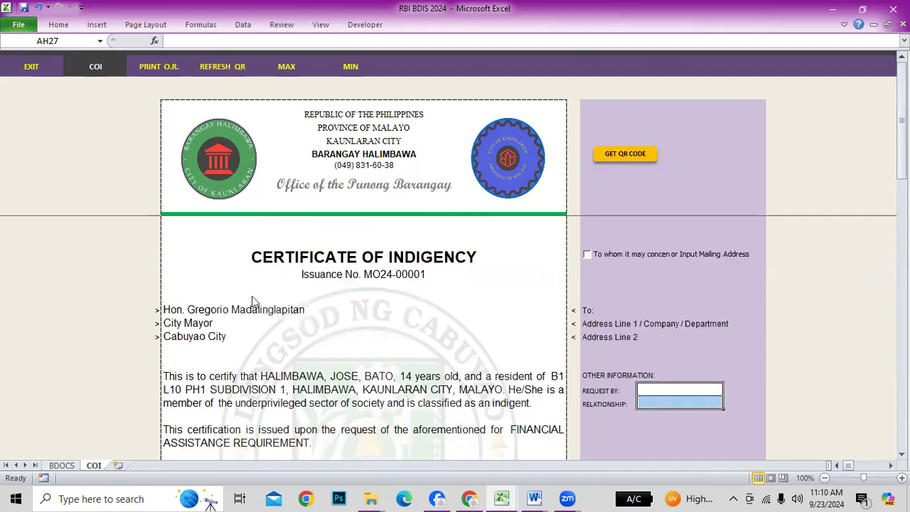
Address the certificate with "To whom it may concern:" instead of the Cabuyao City line
{"action": "left_click", "coordinate": [177, 336]}
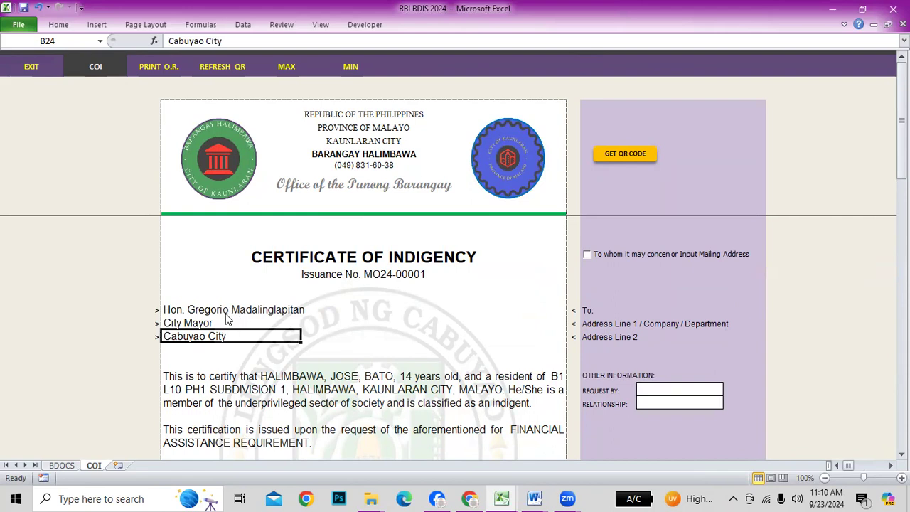
{"action": "left_click", "coordinate": [197, 311]}
{"action": "left_click", "coordinate": [185, 324]}
{"action": "left_click", "coordinate": [175, 336]}
{"action": "left_click", "coordinate": [590, 261]}
{"action": "left_click", "coordinate": [174, 336]}
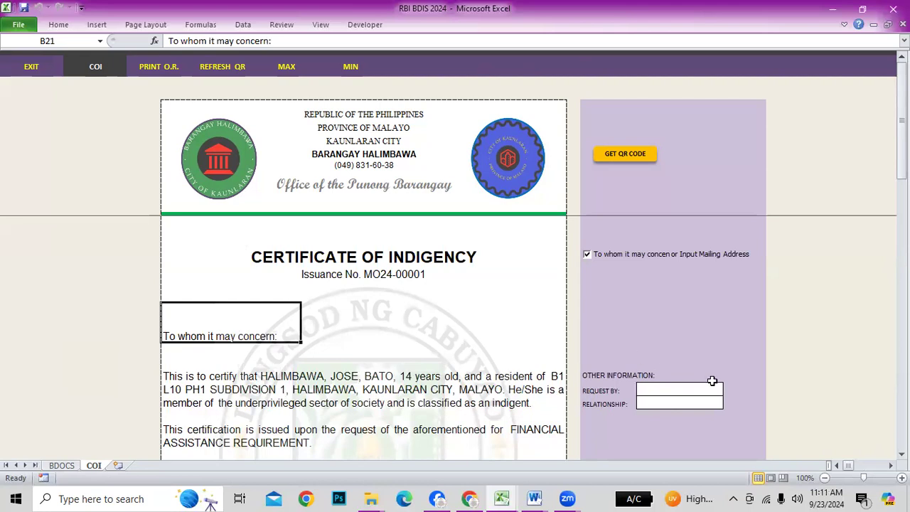
{"action": "scroll", "coordinate": [709, 378], "scroll_direction": "down", "scroll_amount": 2}
Enter the requester's name in REQUEST BY and FATHER as the relationship
{"action": "left_click", "coordinate": [649, 267]}
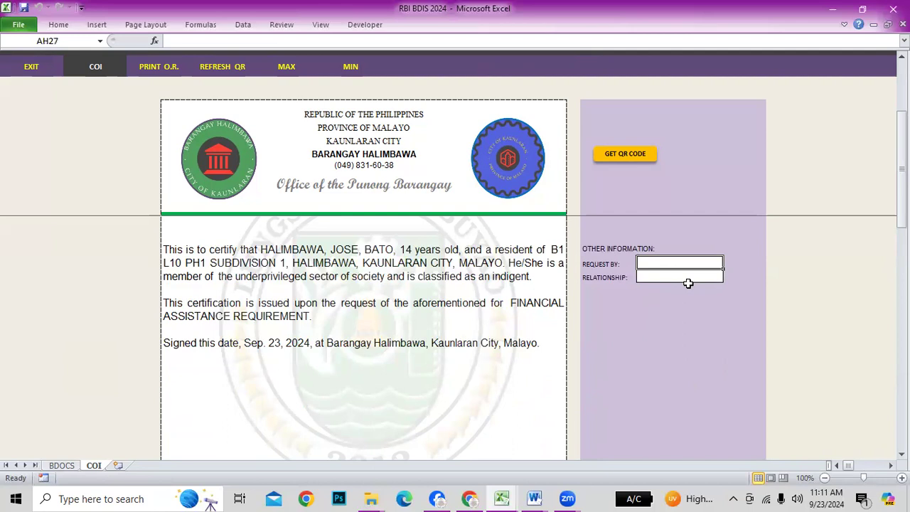
{"action": "type", "text": "JAMES HALIMBAW"}
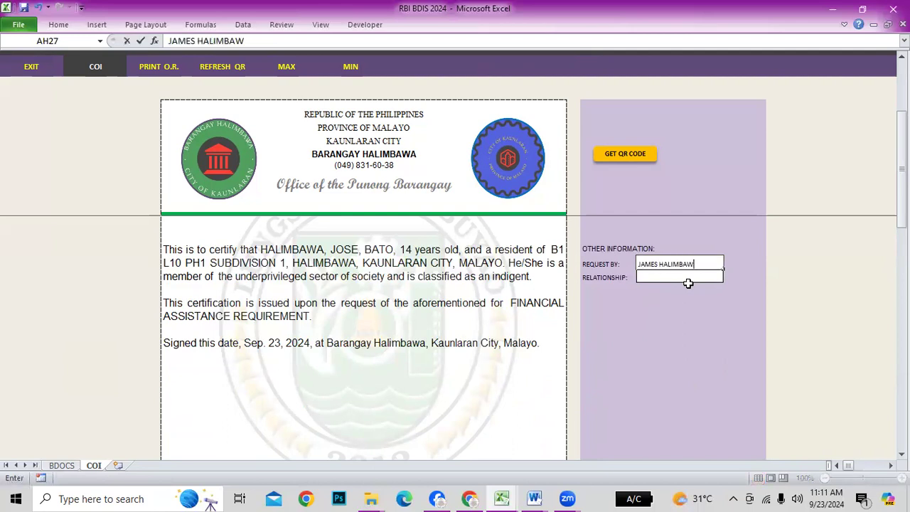
{"action": "left_click", "coordinate": [688, 283]}
{"action": "type", "text": "FATHER"}
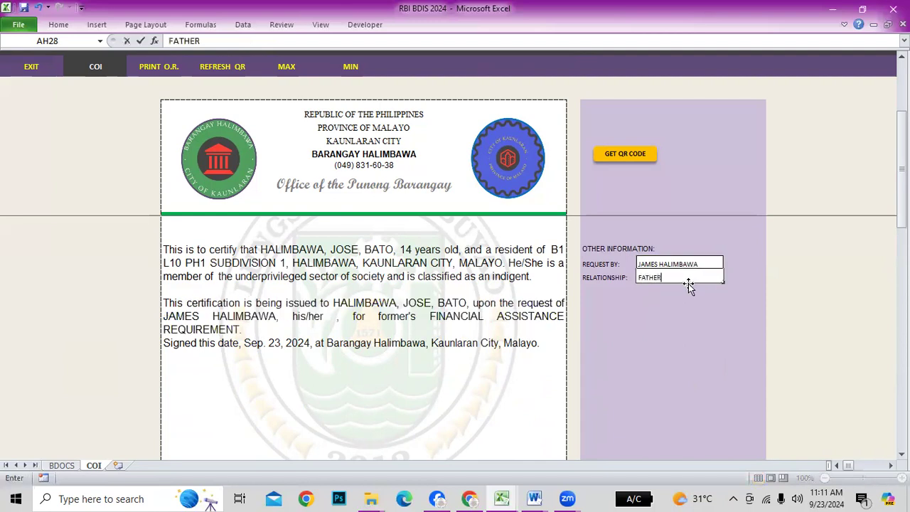
{"action": "key", "text": "Return"}
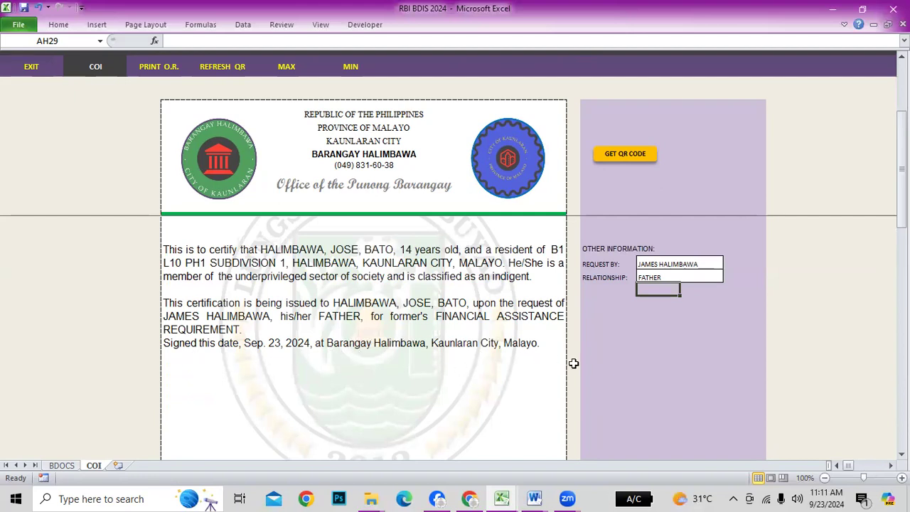
{"action": "scroll", "coordinate": [565, 362], "scroll_direction": "down", "scroll_amount": 5}
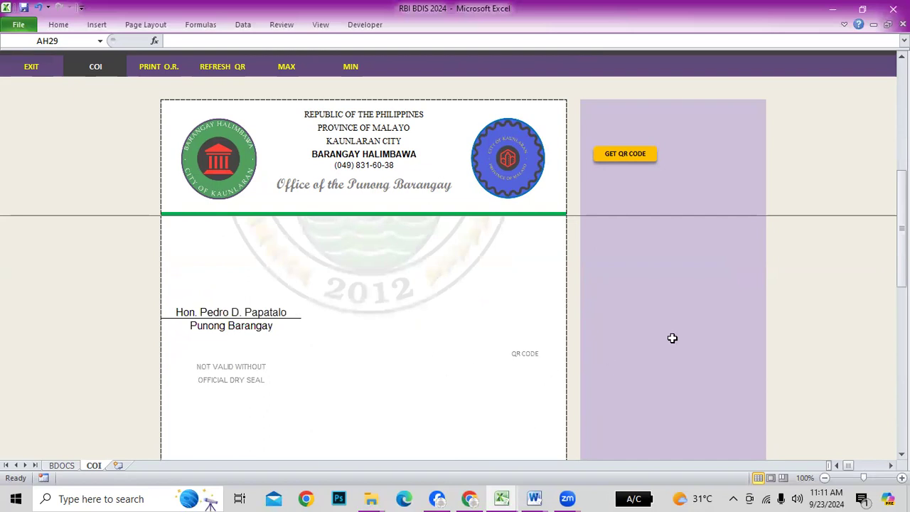
Add a QR code to the certificate, preview the print, and exit to BDOCS showing TR 00004
{"action": "left_click", "coordinate": [523, 366]}
{"action": "left_click", "coordinate": [618, 154]}
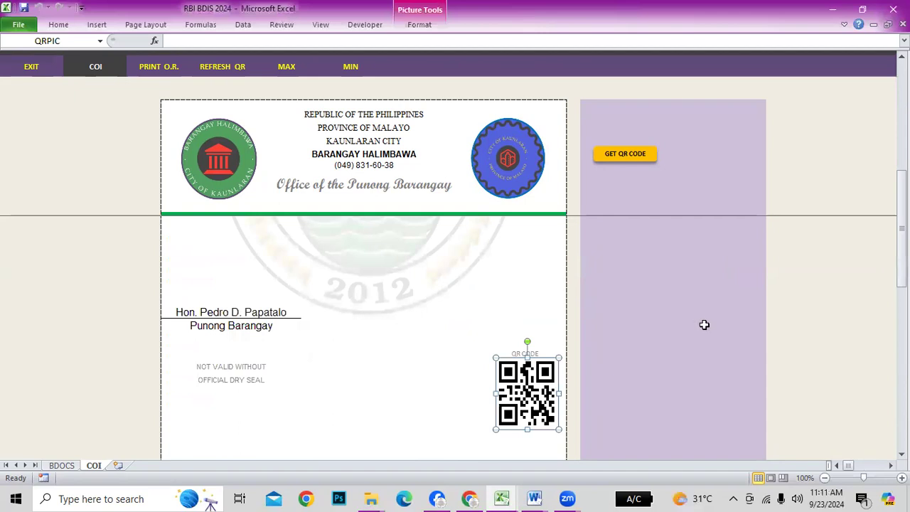
{"action": "left_click", "coordinate": [703, 323]}
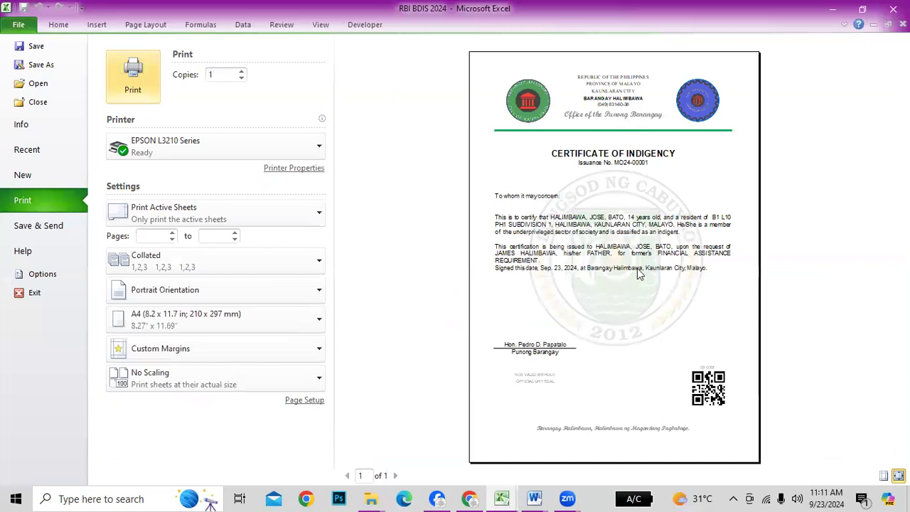
{"action": "key", "text": "Escape"}
{"action": "left_click", "coordinate": [33, 67]}
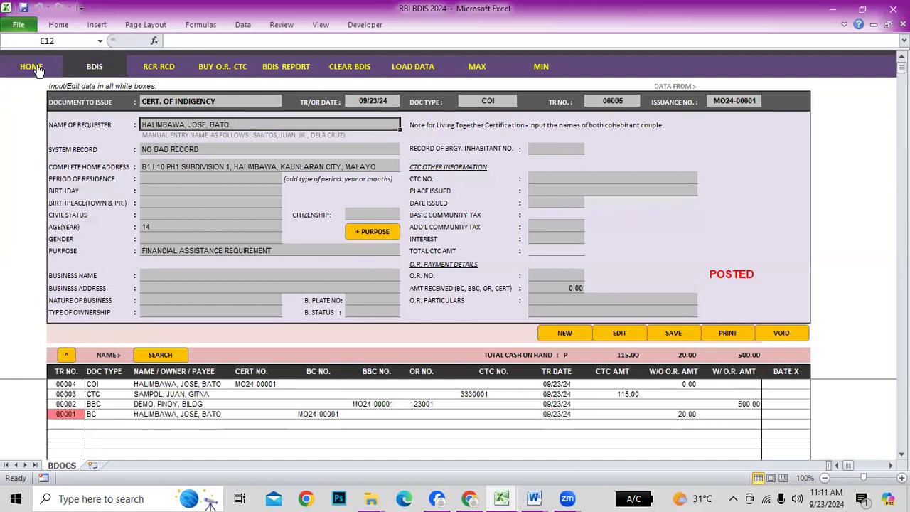
Load business clearance record 00002 for PINOY'S SARI-SARI STORE and start a new entry from it
{"action": "left_click", "coordinate": [62, 384]}
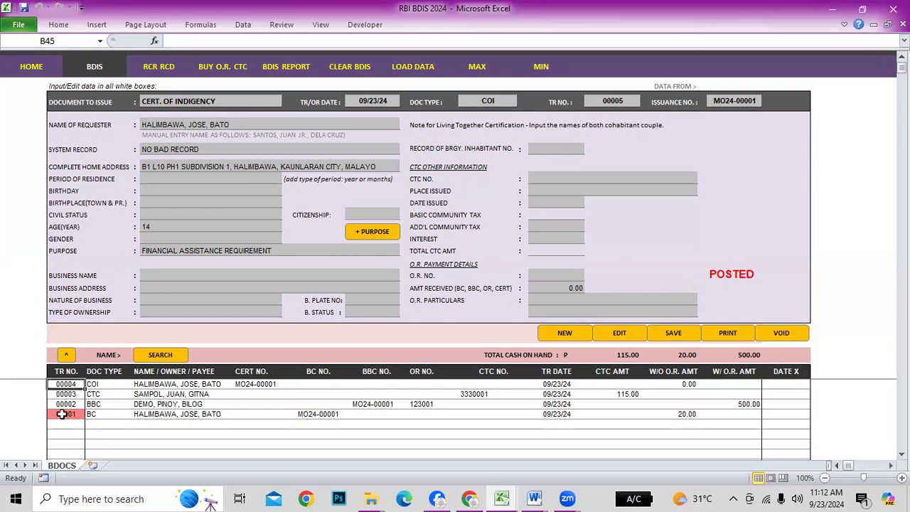
{"action": "left_click", "coordinate": [68, 404]}
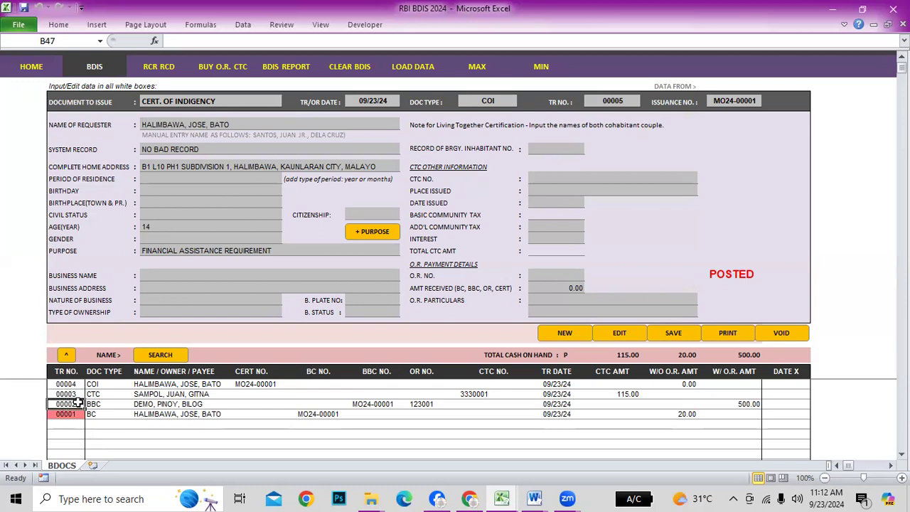
{"action": "left_click", "coordinate": [65, 355]}
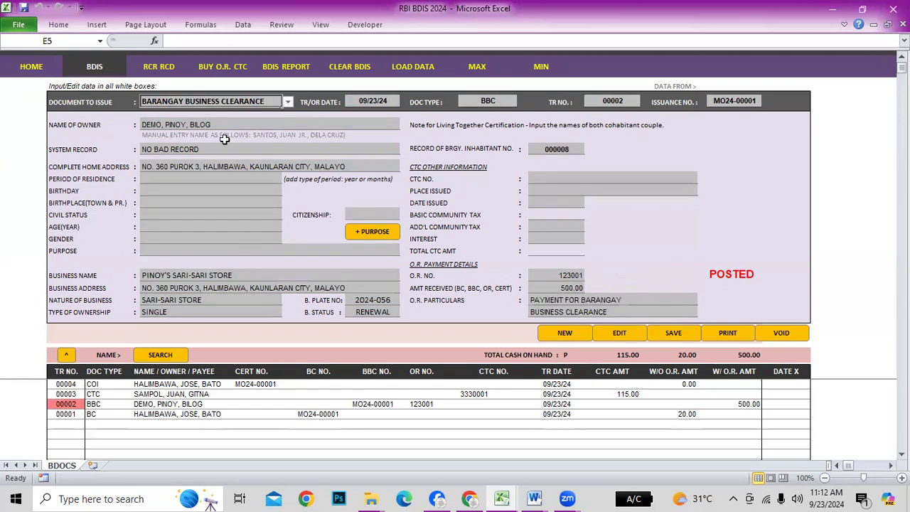
{"action": "left_click", "coordinate": [573, 334]}
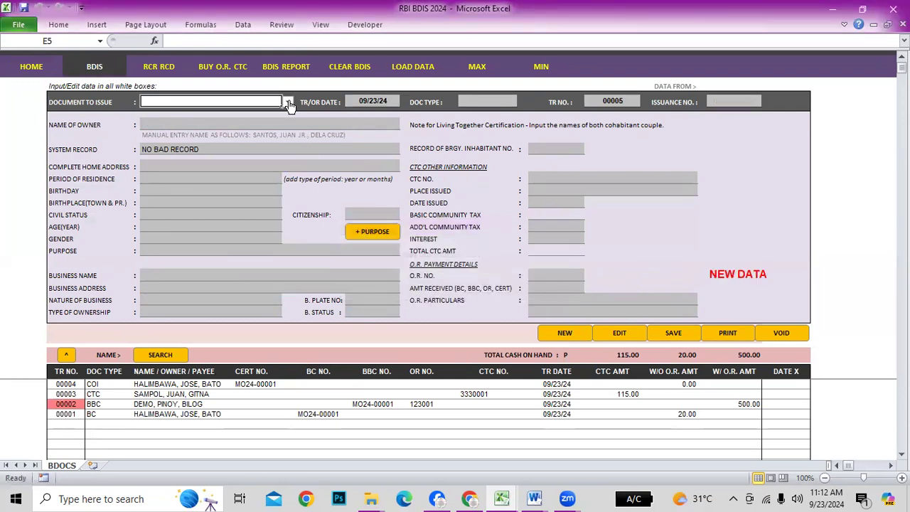
{"action": "left_click", "coordinate": [77, 403]}
{"action": "left_click", "coordinate": [65, 354]}
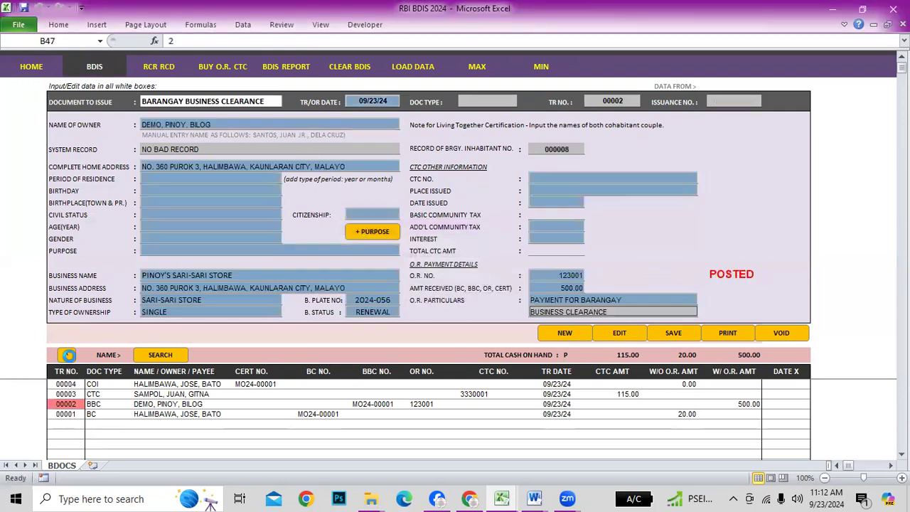
{"action": "left_click", "coordinate": [582, 340]}
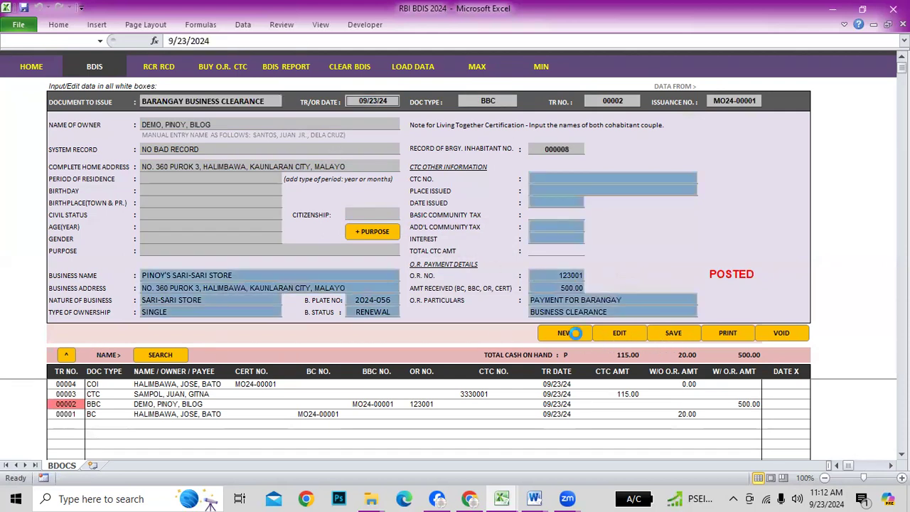
Start a new CERT. OF BUILDING CLEARANCE, TR 00005, keeping the owner's details, and review its building fields
{"action": "left_click", "coordinate": [488, 286]}
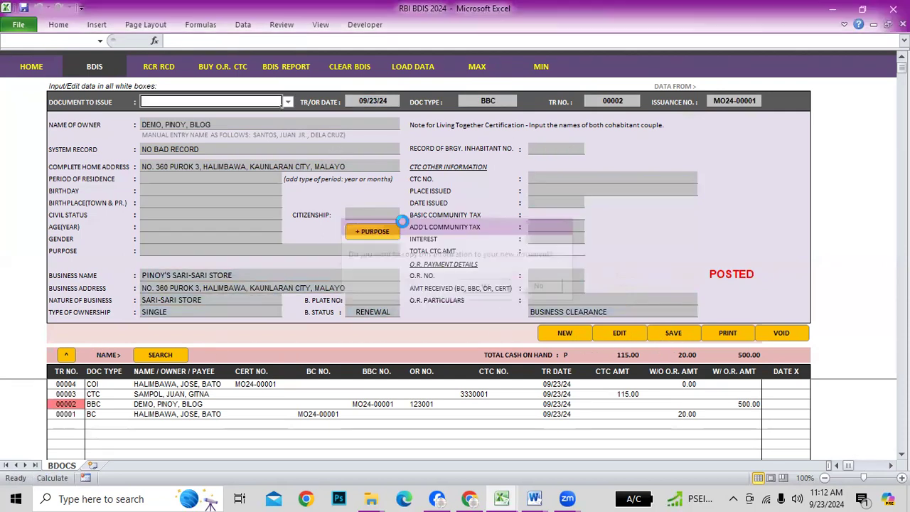
{"action": "left_click", "coordinate": [287, 101]}
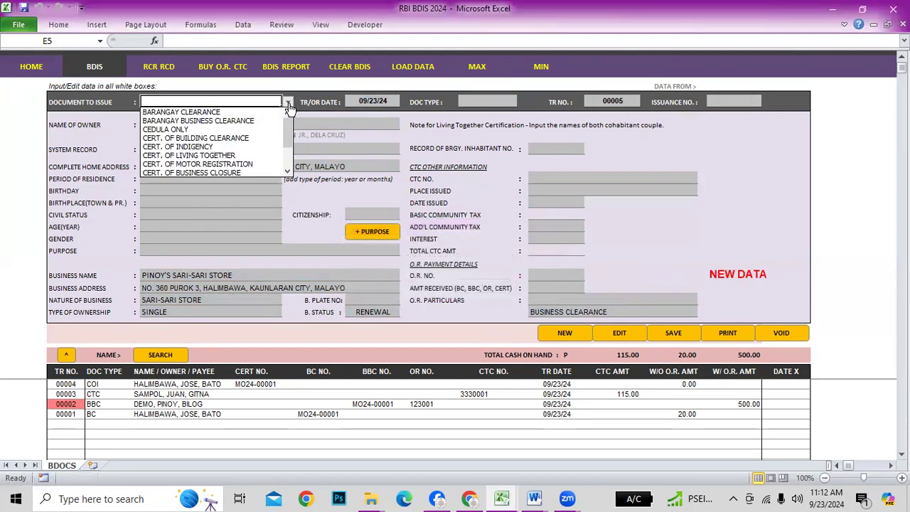
{"action": "left_click", "coordinate": [220, 138]}
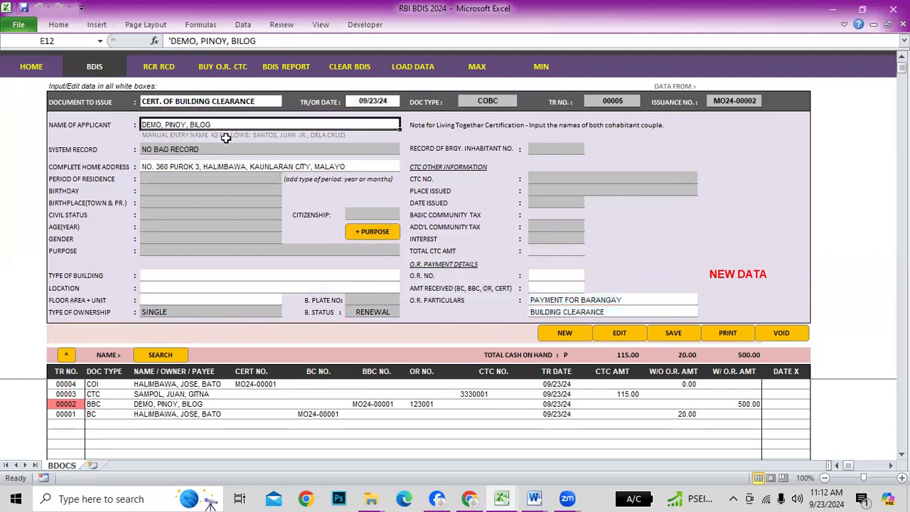
{"action": "left_click", "coordinate": [179, 277]}
{"action": "left_click", "coordinate": [173, 289]}
{"action": "left_click", "coordinate": [172, 300]}
{"action": "left_click", "coordinate": [176, 287]}
{"action": "left_click", "coordinate": [182, 271]}
{"action": "left_click", "coordinate": [178, 286]}
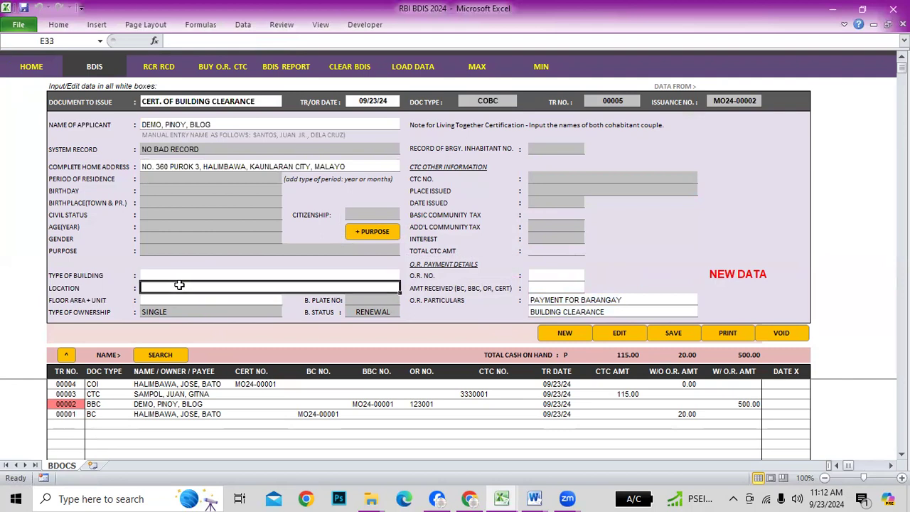
{"action": "left_click", "coordinate": [177, 299]}
{"action": "left_click", "coordinate": [183, 286]}
{"action": "left_click", "coordinate": [186, 273]}
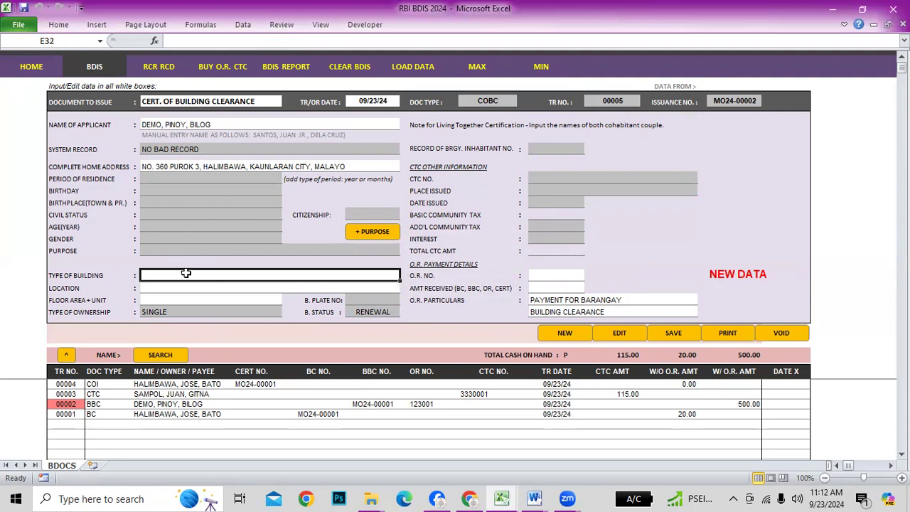
From the RBI registry, load the demo resident's record and issue a CERT. OF BUILDING CLEARANCE
{"action": "left_click", "coordinate": [33, 69]}
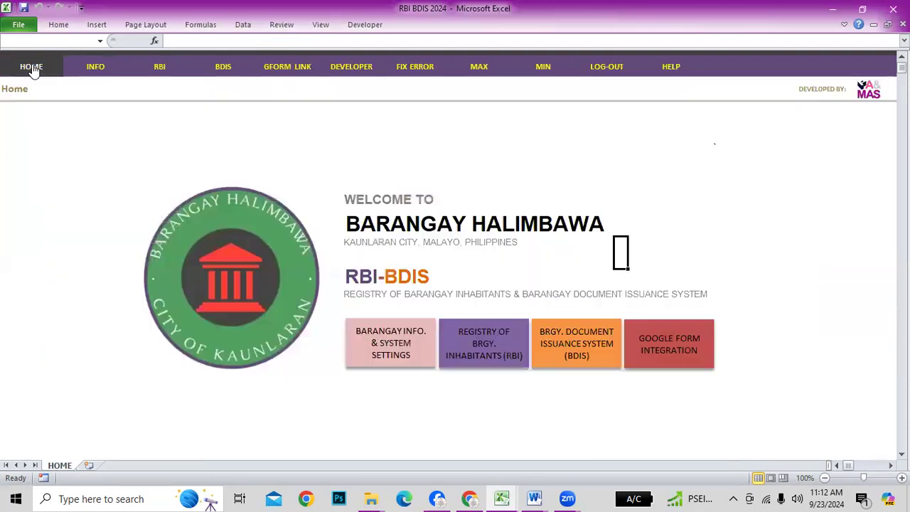
{"action": "left_click", "coordinate": [504, 344]}
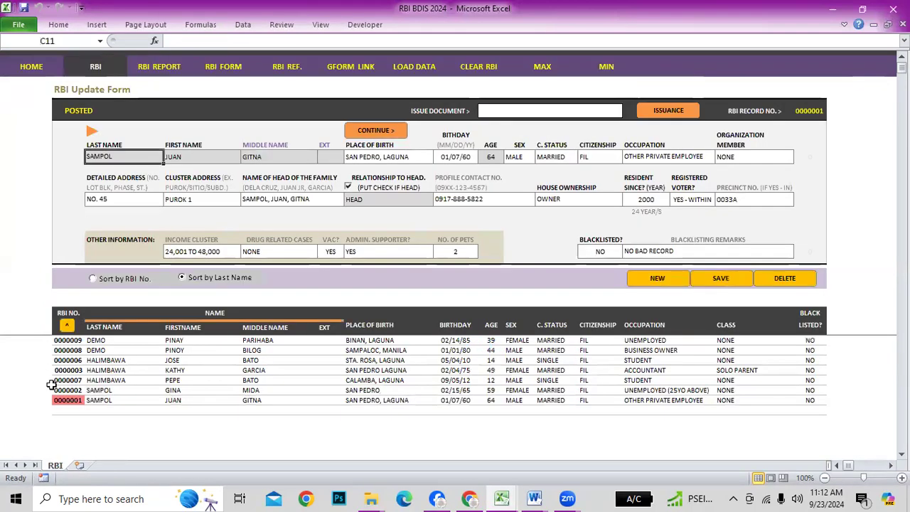
{"action": "left_click", "coordinate": [68, 350]}
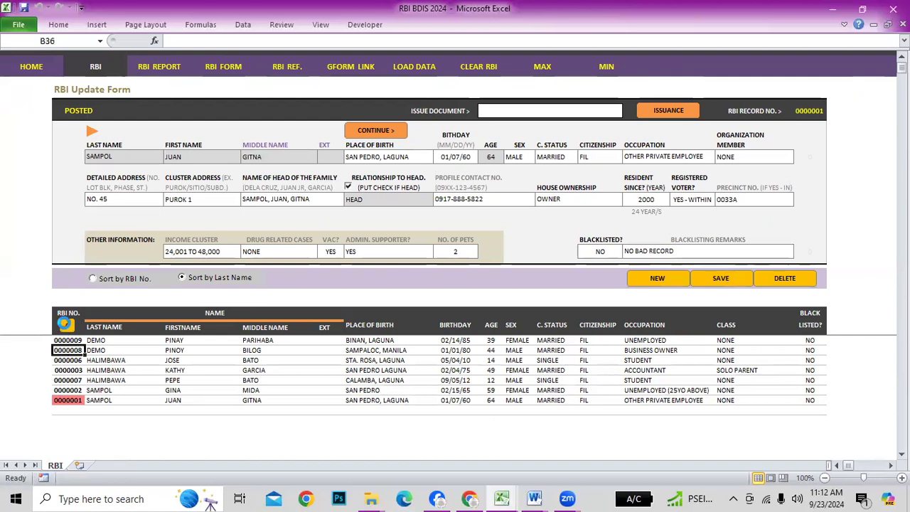
{"action": "left_click", "coordinate": [604, 110]}
{"action": "left_click", "coordinate": [628, 111]}
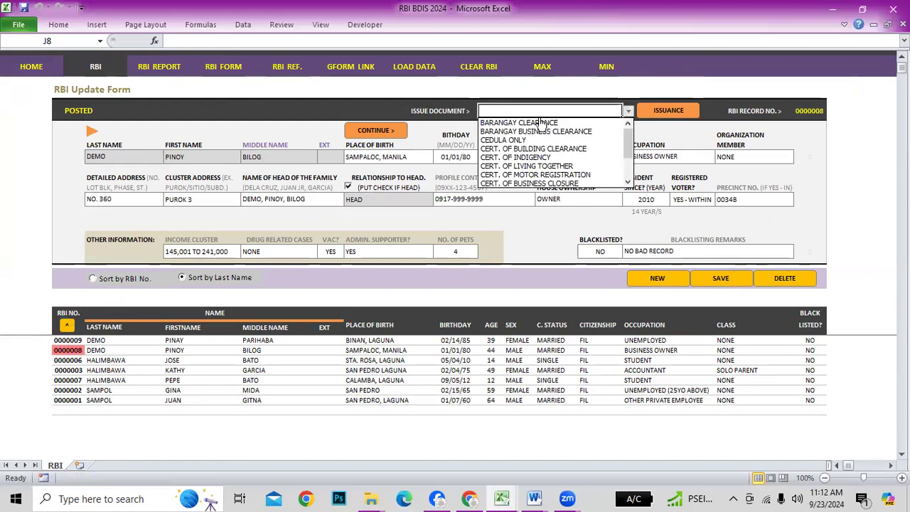
{"action": "left_click", "coordinate": [529, 148]}
{"action": "left_click", "coordinate": [665, 116]}
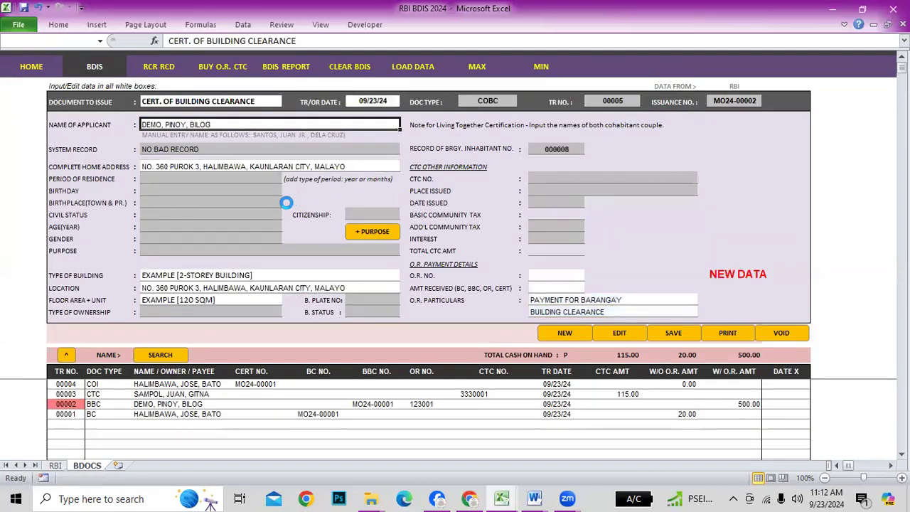
Strip the EXAMPLE placeholder so the building type reads 2-STOREY BUILDING
{"action": "left_click", "coordinate": [169, 276]}
{"action": "left_click", "coordinate": [166, 288]}
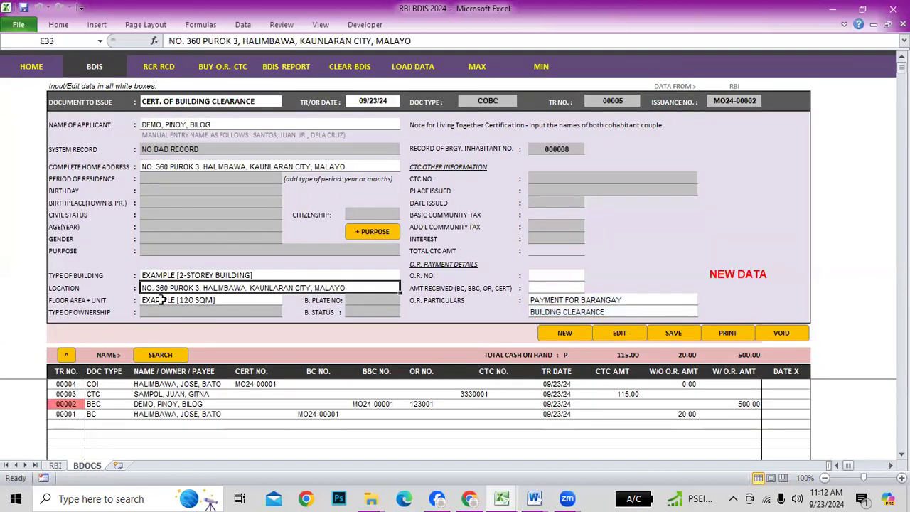
{"action": "left_click", "coordinate": [178, 275]}
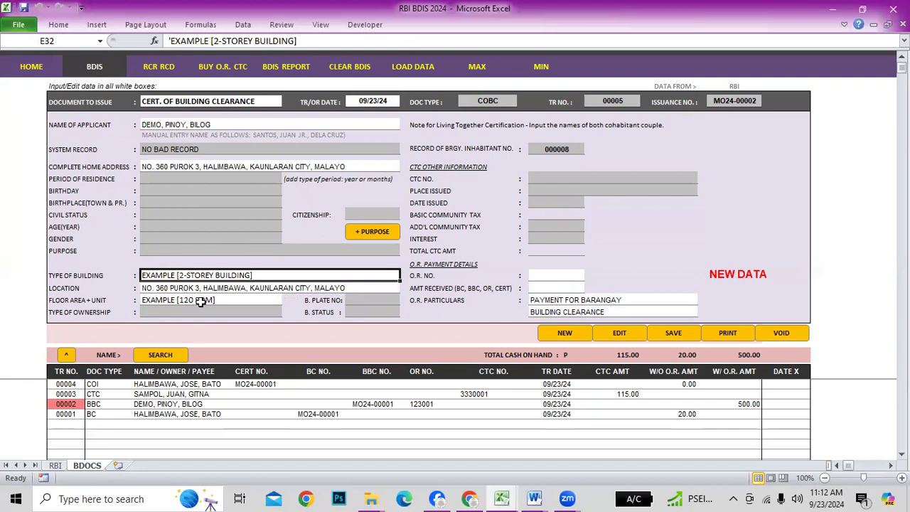
{"action": "key", "text": "F2"}
{"action": "left_click_drag", "start_coordinate": [181, 275], "coordinate": [91, 277]}
{"action": "key", "text": "Delete"}
{"action": "key", "text": "Delete"}
{"action": "key", "text": "End"}
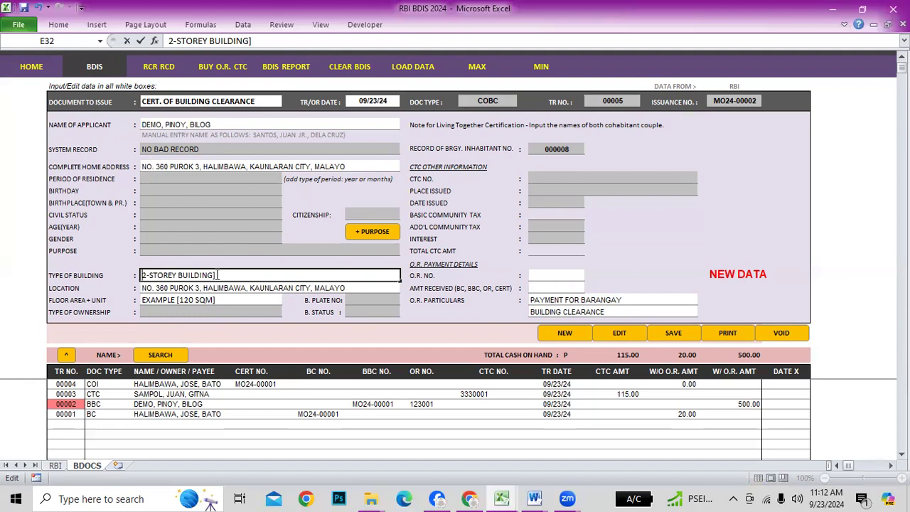
{"action": "key", "text": "Return"}
{"action": "key", "text": "F2"}
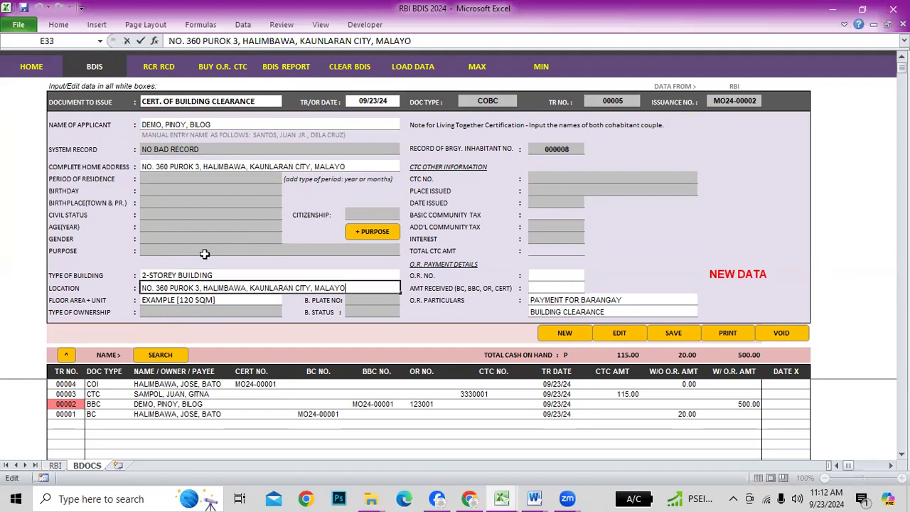
{"action": "key", "text": "Return"}
Remove the EXAMPLE text from the floor area so it reads 120 SQM
{"action": "key", "text": "Up"}
{"action": "key", "text": "Up"}
{"action": "key", "text": "Up"}
{"action": "key", "text": "Up"}
{"action": "key", "text": "Up"}
{"action": "key", "text": "Up"}
{"action": "key", "text": "Up"}
{"action": "key", "text": "Up"}
{"action": "key", "text": "Up"}
{"action": "key", "text": "Up"}
{"action": "key", "text": "Up"}
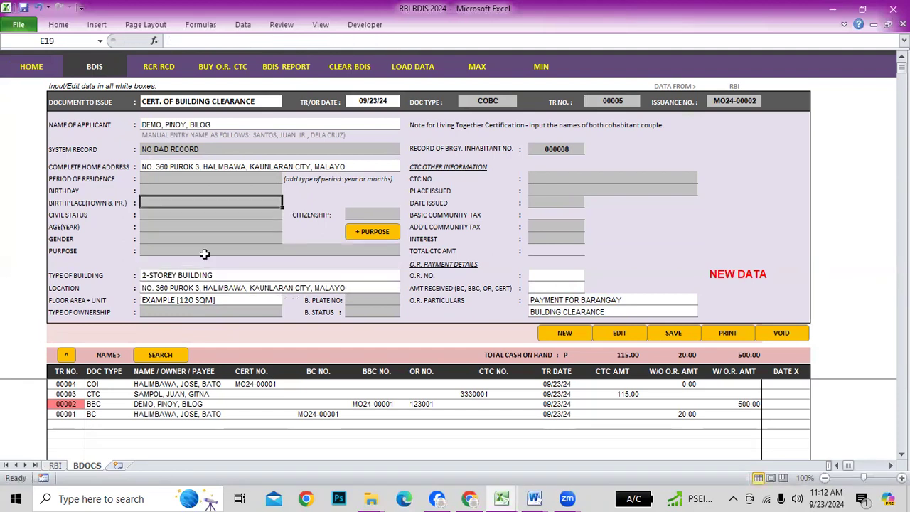
{"action": "key", "text": "Down"}
{"action": "key", "text": "Down"}
{"action": "key", "text": "Down"}
{"action": "key", "text": "Down"}
{"action": "key", "text": "Down"}
{"action": "key", "text": "Down"}
{"action": "key", "text": "Down"}
{"action": "key", "text": "Down"}
{"action": "key", "text": "Down"}
{"action": "key", "text": "Down"}
{"action": "key", "text": "Down"}
{"action": "key", "text": "F2"}
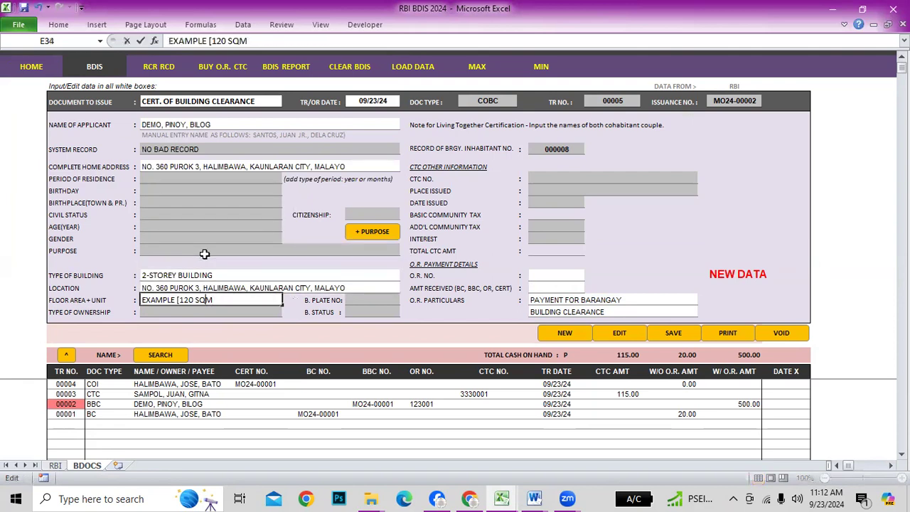
{"action": "key", "text": "BackSpace"}
{"action": "key", "text": "BackSpace"}
{"action": "key", "text": "BackSpace"}
{"action": "key", "text": "BackSpace"}
{"action": "key", "text": "BackSpace"}
{"action": "key", "text": "BackSpace"}
{"action": "key", "text": "BackSpace"}
{"action": "key", "text": "BackSpace"}
{"action": "key", "text": "BackSpace"}
{"action": "key", "text": "Return"}
Enter O.R. No. 123002 with 1,200.00 received and save to post the clearance
{"action": "left_click", "coordinate": [558, 279]}
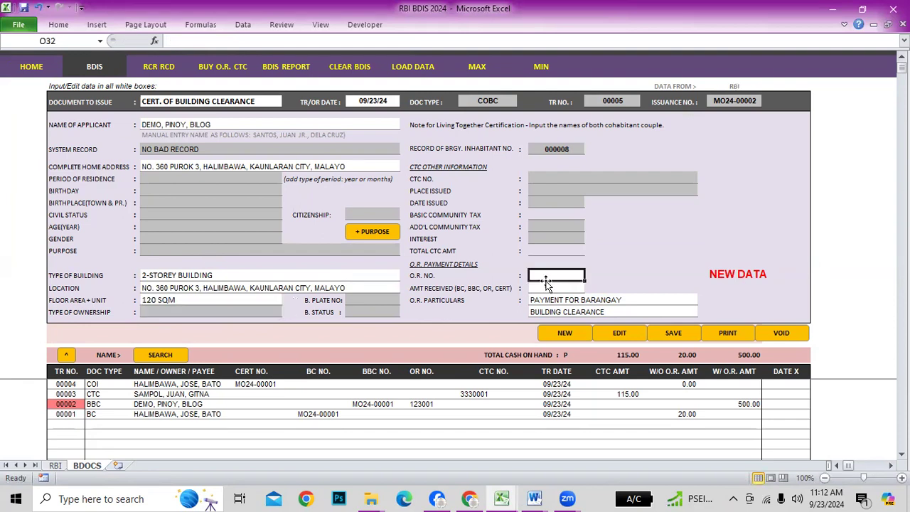
{"action": "type", "text": "3"}
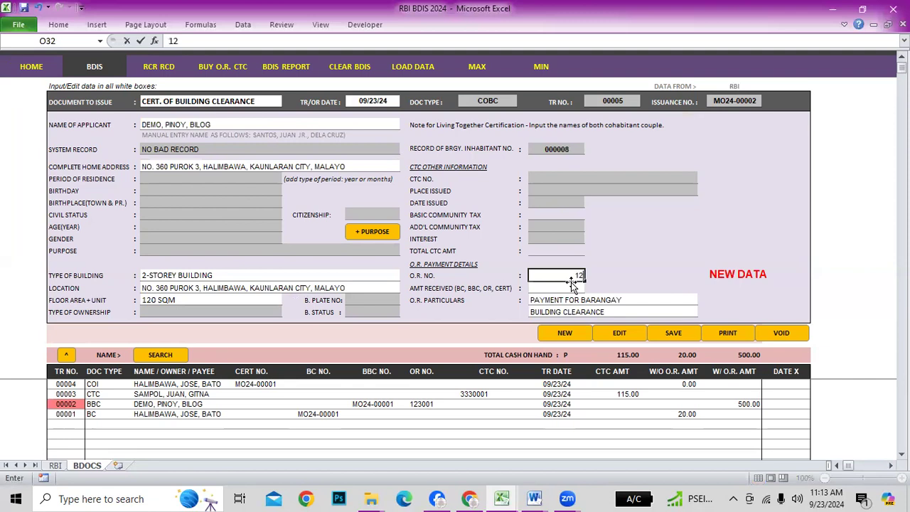
{"action": "type", "text": "23002"}
{"action": "key", "text": "Return"}
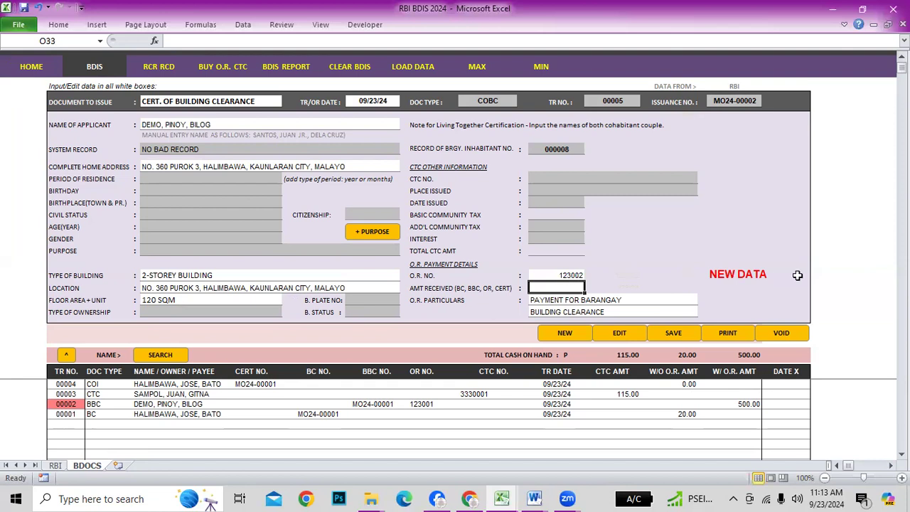
{"action": "type", "text": "1,2"}
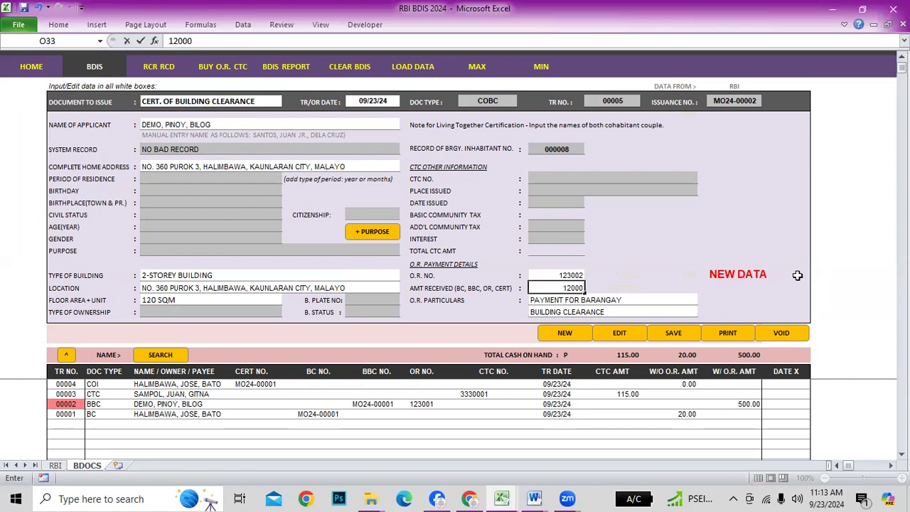
{"action": "type", "text": "00"}
{"action": "key", "text": "Return"}
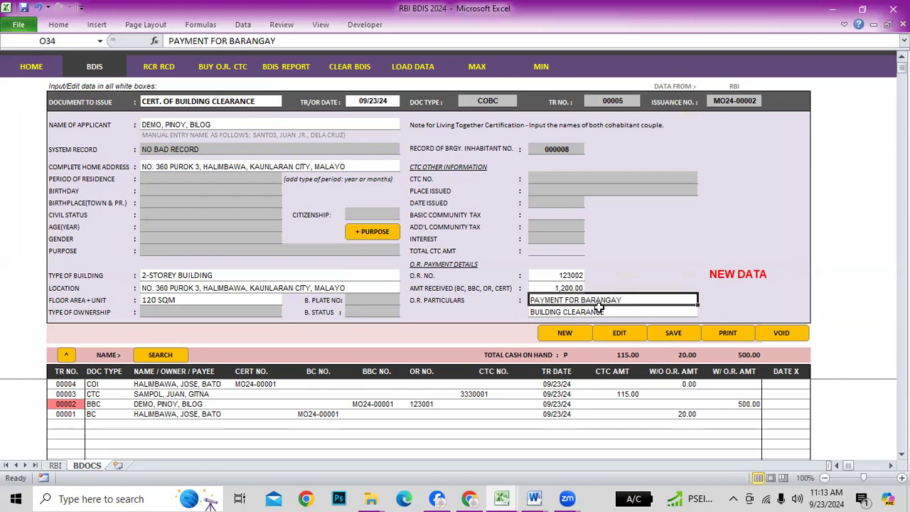
{"action": "left_click", "coordinate": [687, 339]}
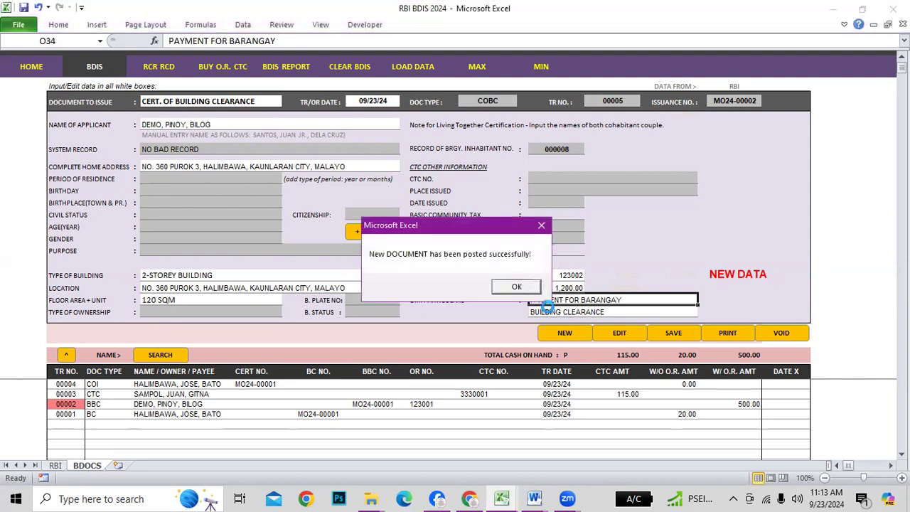
Confirm the posting, accept printing, and add a QR code to the building clearance
{"action": "left_click", "coordinate": [517, 288]}
{"action": "left_click", "coordinate": [443, 292]}
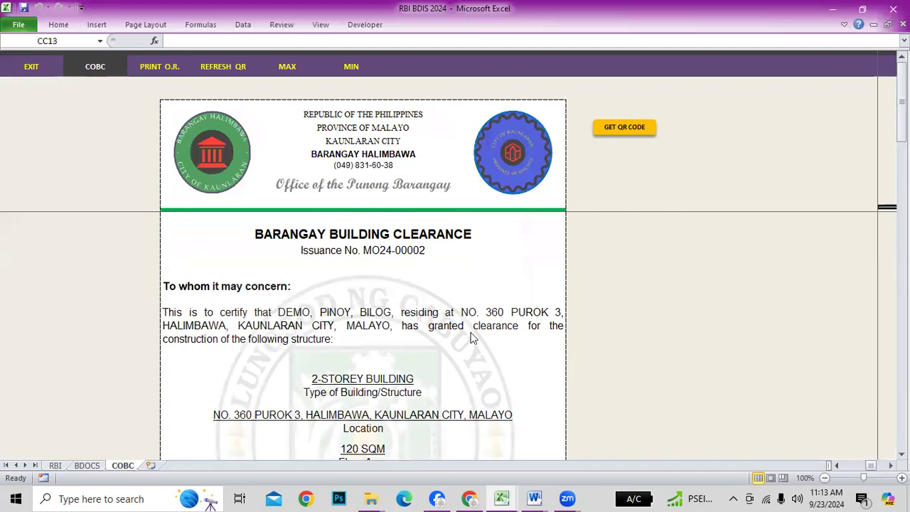
{"action": "scroll", "coordinate": [507, 366], "scroll_direction": "down", "scroll_amount": 1}
{"action": "scroll", "coordinate": [507, 367], "scroll_direction": "down", "scroll_amount": 1}
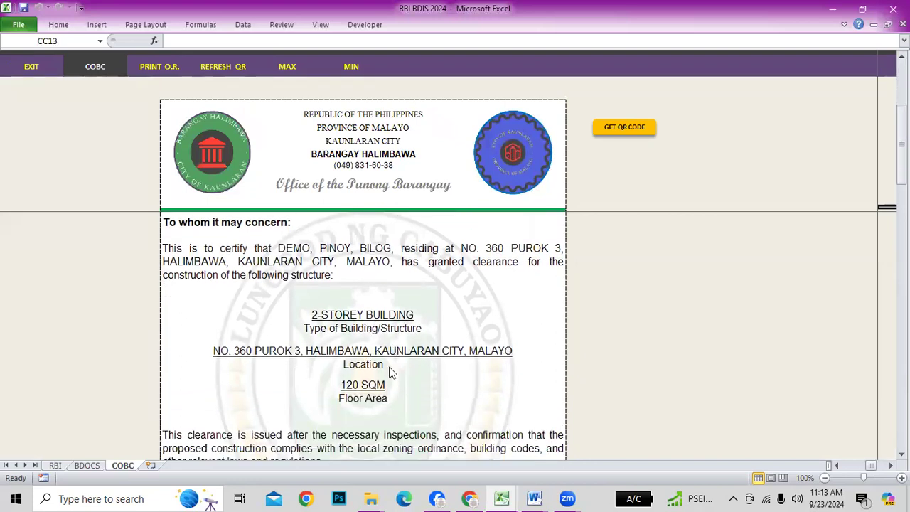
{"action": "scroll", "coordinate": [422, 391], "scroll_direction": "down", "scroll_amount": 3}
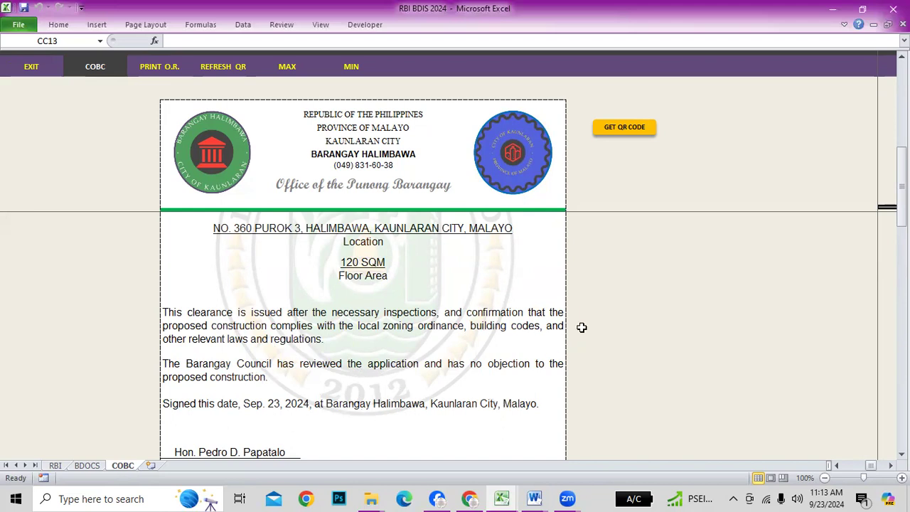
{"action": "left_click", "coordinate": [628, 130]}
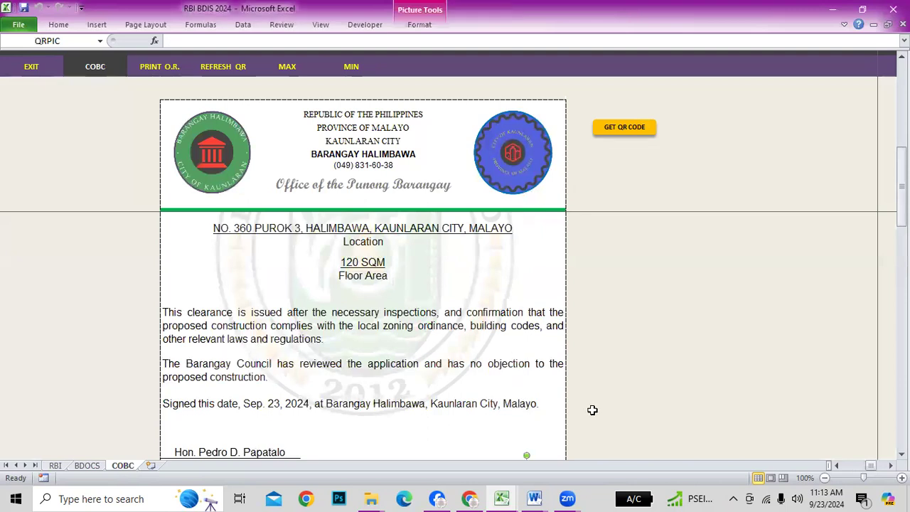
{"action": "scroll", "coordinate": [596, 322], "scroll_direction": "up", "scroll_amount": 3}
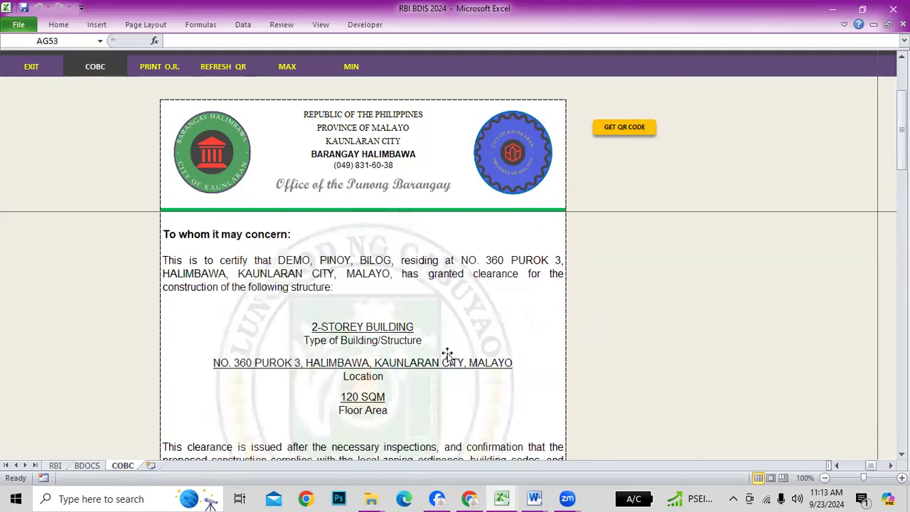
{"action": "left_click", "coordinate": [32, 67]}
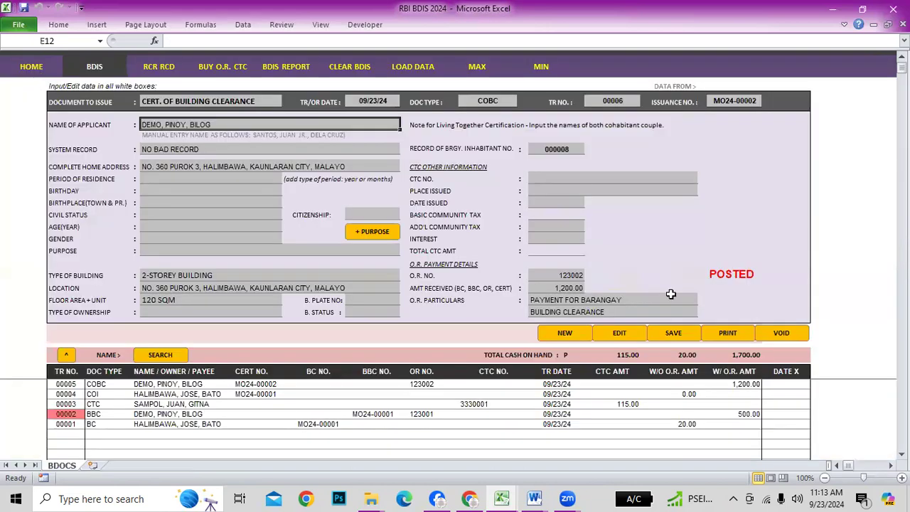
Preview the clearance and its official receipt, then return to the BDOCS form
{"action": "left_click", "coordinate": [727, 335]}
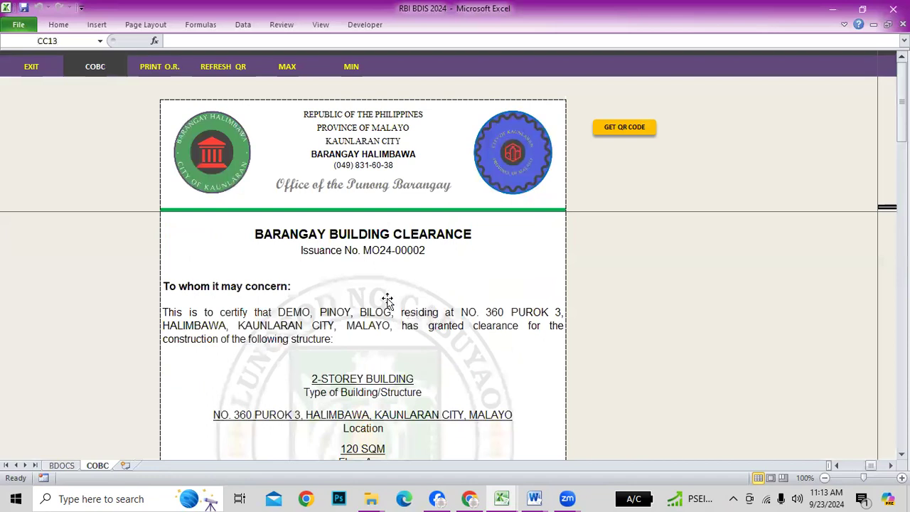
{"action": "left_click", "coordinate": [160, 66]}
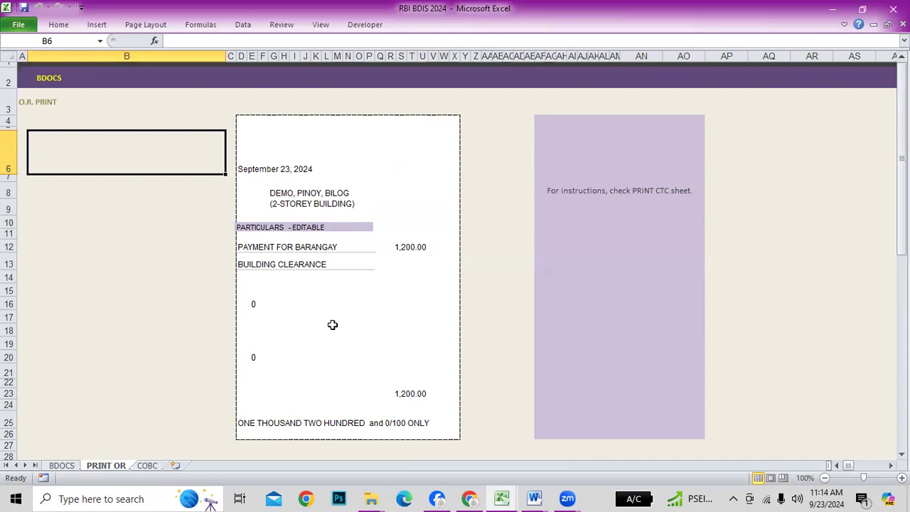
{"action": "left_click", "coordinate": [52, 84]}
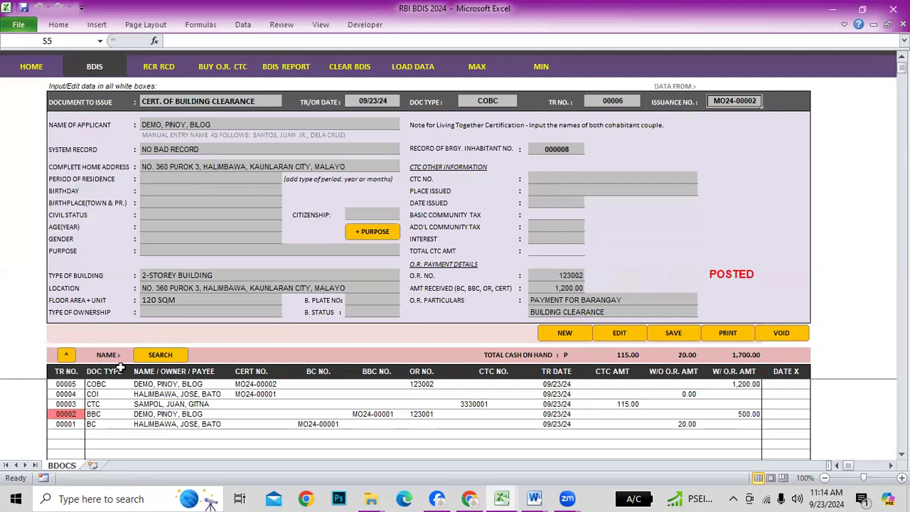
Load transaction 00001 from the records table into the form
{"action": "left_click", "coordinate": [67, 414]}
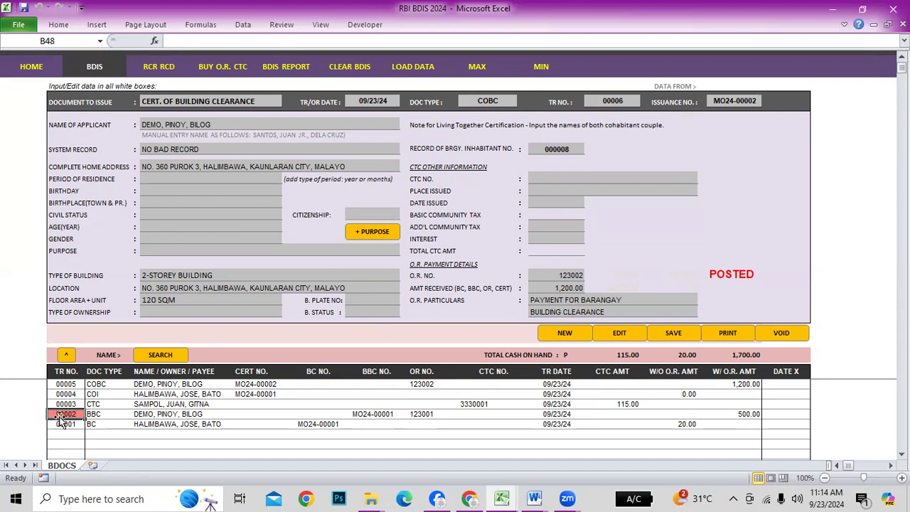
{"action": "left_click", "coordinate": [67, 384]}
{"action": "left_click", "coordinate": [61, 415]}
{"action": "left_click", "coordinate": [65, 393]}
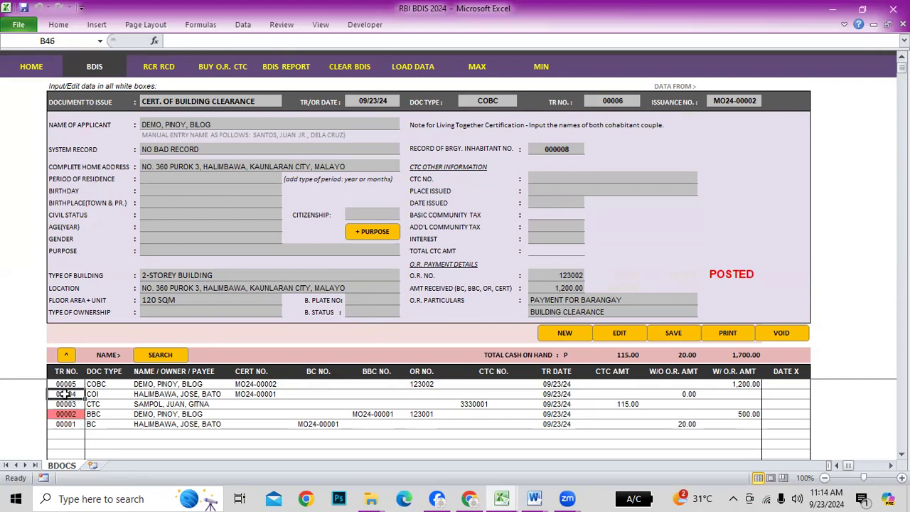
{"action": "left_click", "coordinate": [62, 433]}
{"action": "left_click", "coordinate": [64, 424]}
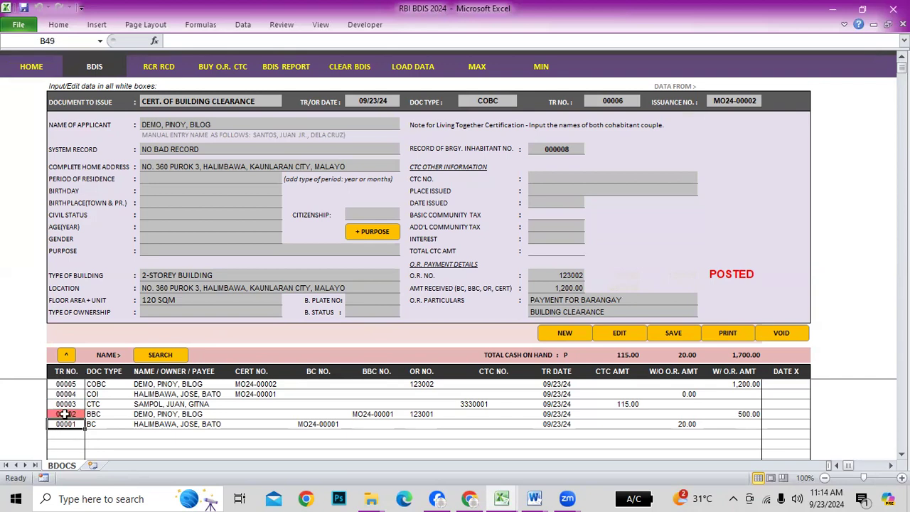
{"action": "left_click", "coordinate": [65, 354]}
Start new transaction 00006, keeping the requester's name and address
{"action": "left_click", "coordinate": [567, 333]}
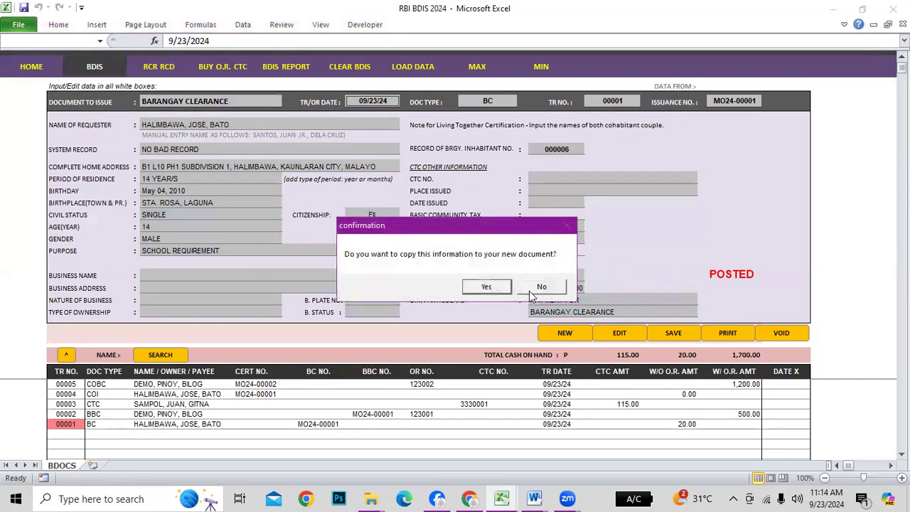
{"action": "left_click", "coordinate": [484, 288]}
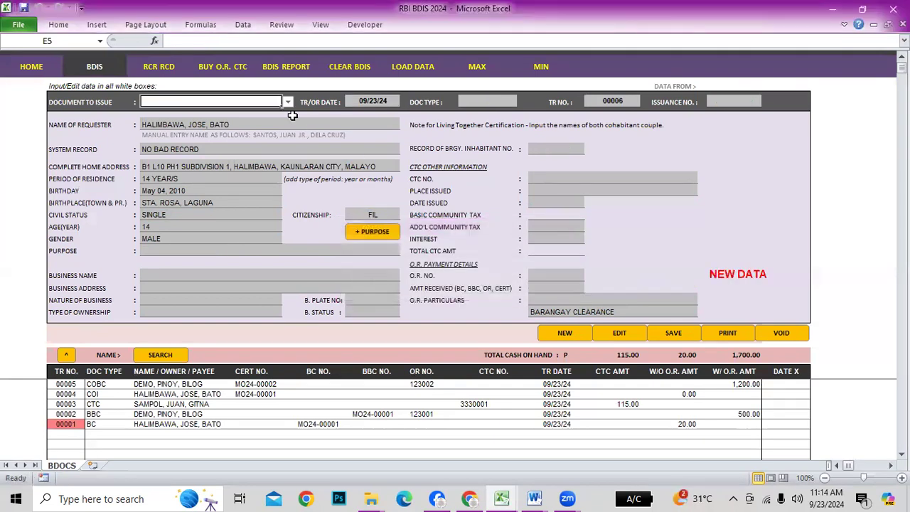
{"action": "left_click", "coordinate": [288, 102]}
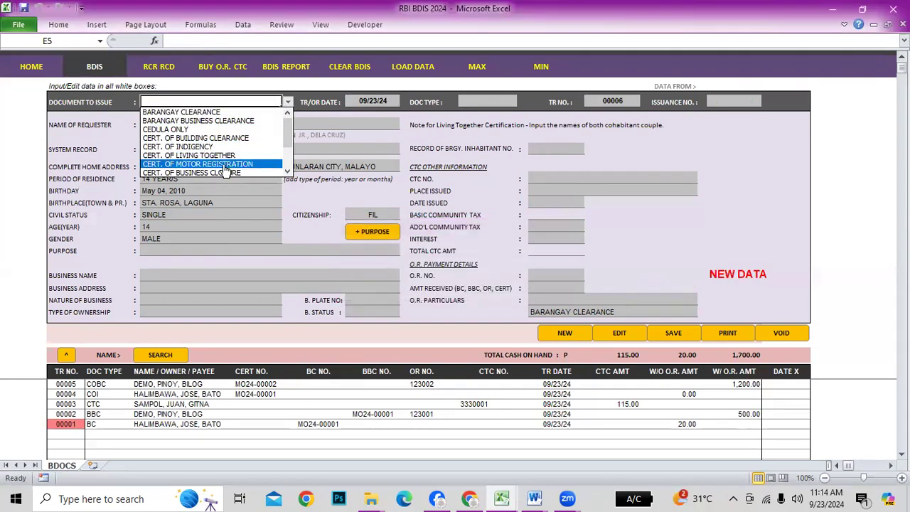
Choose CERT. OF LIVING TOGETHER and enter the couple's names
{"action": "left_click", "coordinate": [201, 156]}
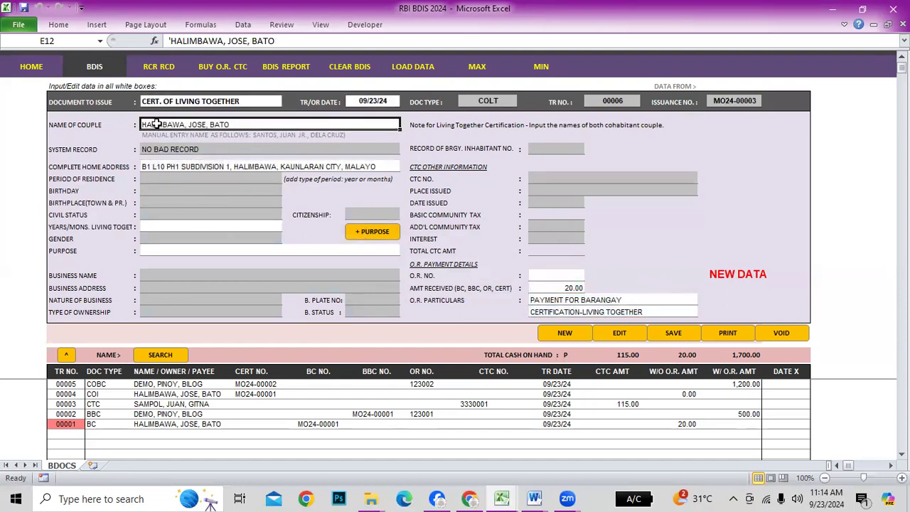
{"action": "key", "text": "F2"}
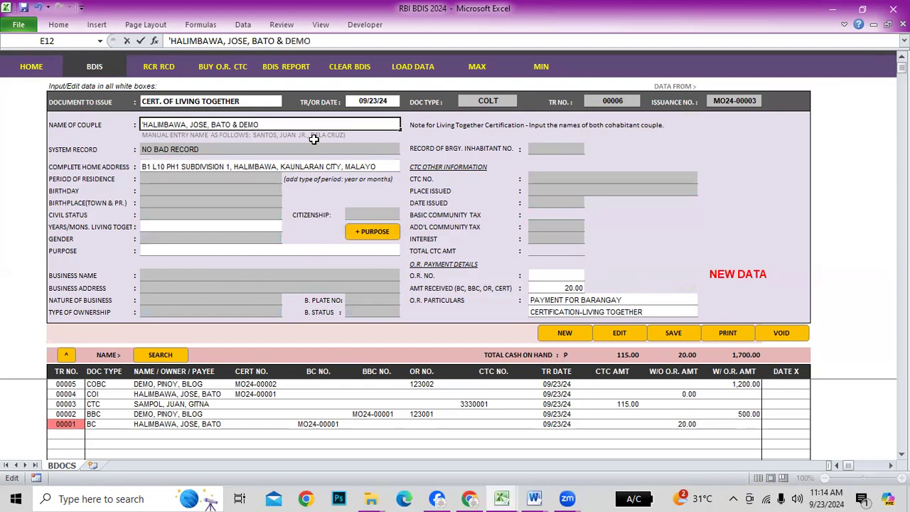
{"action": "type", "text": "POE"}
{"action": "type", "text": "IRHA"}
{"action": "key", "text": "BackSpace"}
{"action": "key", "text": "BackSpace"}
{"action": "key", "text": "BackSpace"}
{"action": "key", "text": "BackSpace"}
{"action": "key", "text": "BackSpace"}
{"action": "key", "text": "BackSpace"}
{"action": "type", "text": "RA, PARIBA"}
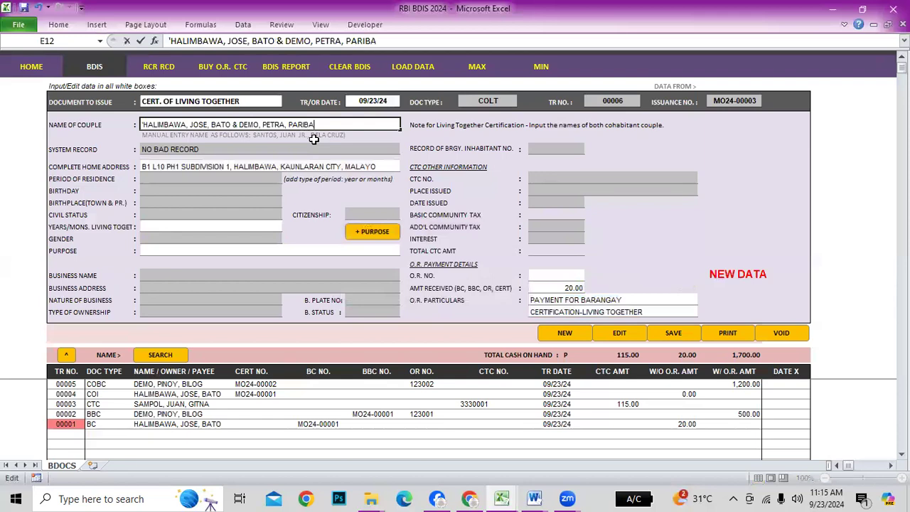
{"action": "key", "text": "BackSpace"}
{"action": "key", "text": "BackSpace"}
{"action": "key", "text": "Return"}
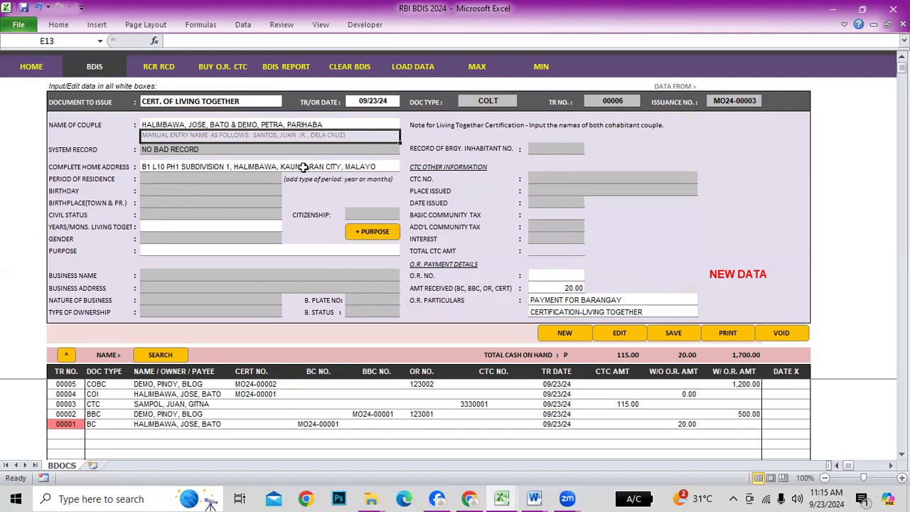
Set years living together to 2 and the purpose to CO MAKER
{"action": "left_click", "coordinate": [204, 225]}
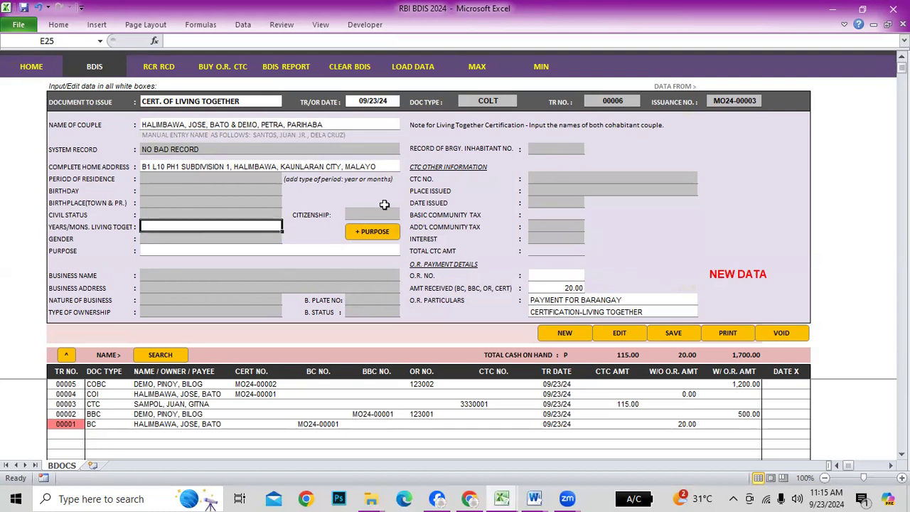
{"action": "type", "text": "2"}
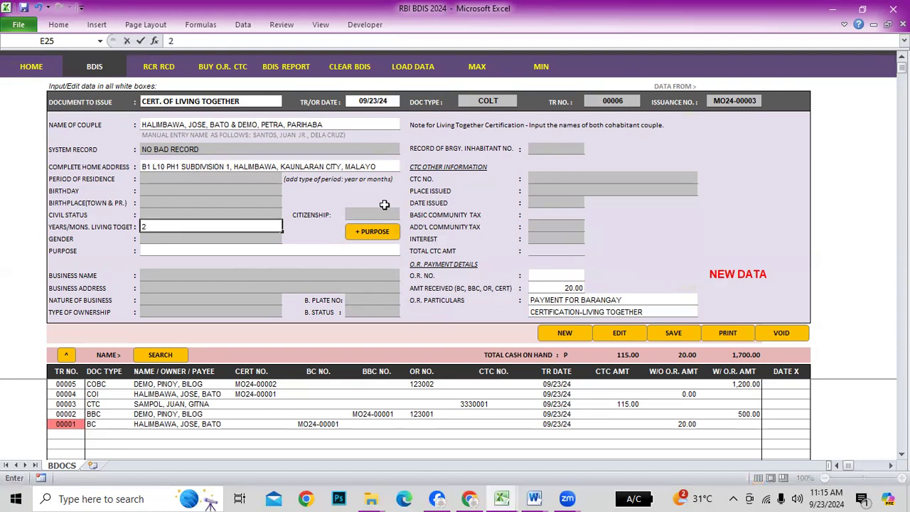
{"action": "key", "text": "Return"}
{"action": "key", "text": "Return"}
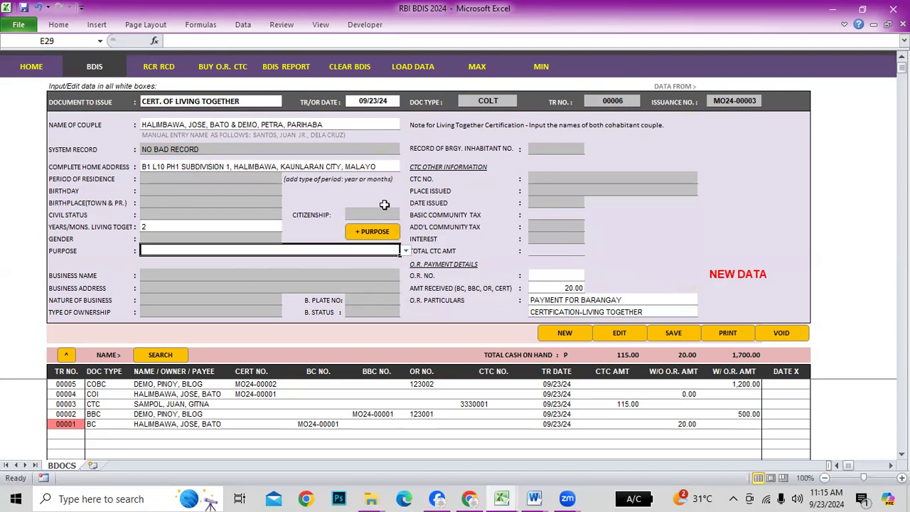
{"action": "left_click", "coordinate": [387, 231]}
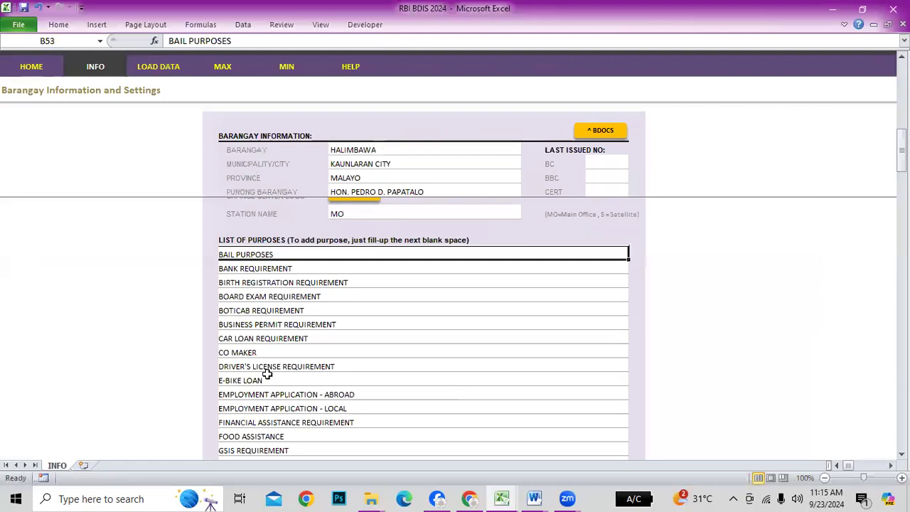
{"action": "left_click", "coordinate": [266, 353]}
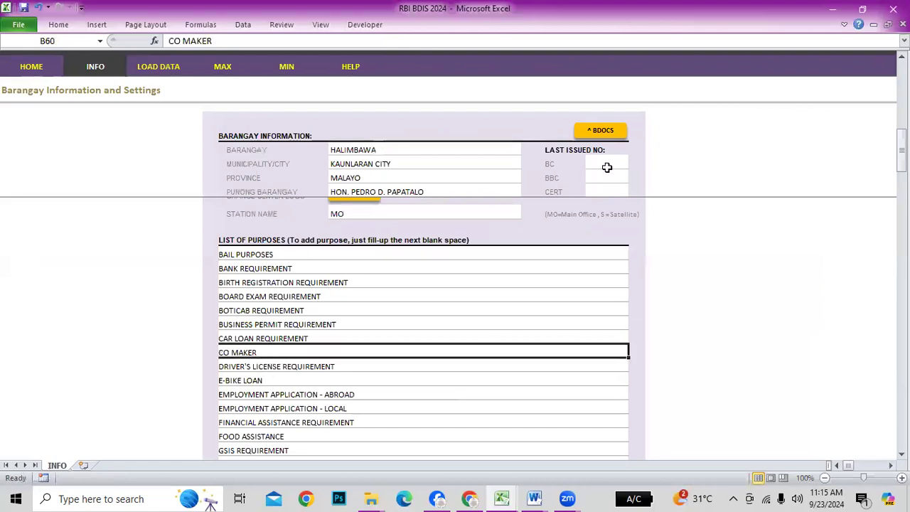
{"action": "left_click", "coordinate": [607, 139]}
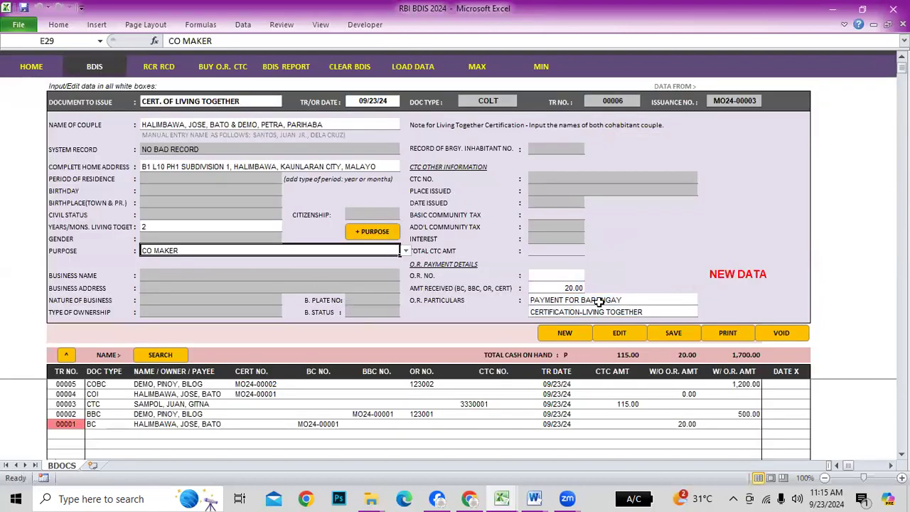
Enter O.R. No. 123003 and save to post the certificate as record 00006
{"action": "left_click", "coordinate": [567, 275]}
{"action": "type", "text": "12300"}
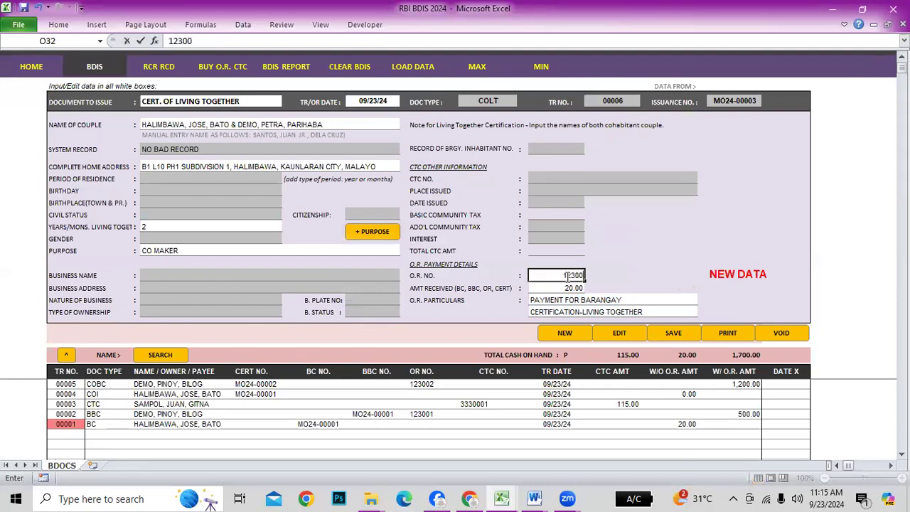
{"action": "key", "text": "Return"}
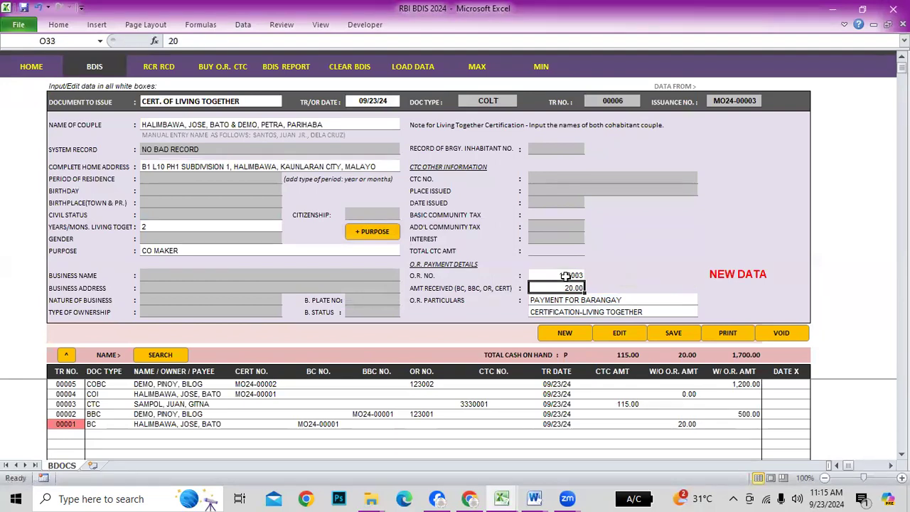
{"action": "left_click", "coordinate": [676, 334]}
{"action": "left_click", "coordinate": [518, 287]}
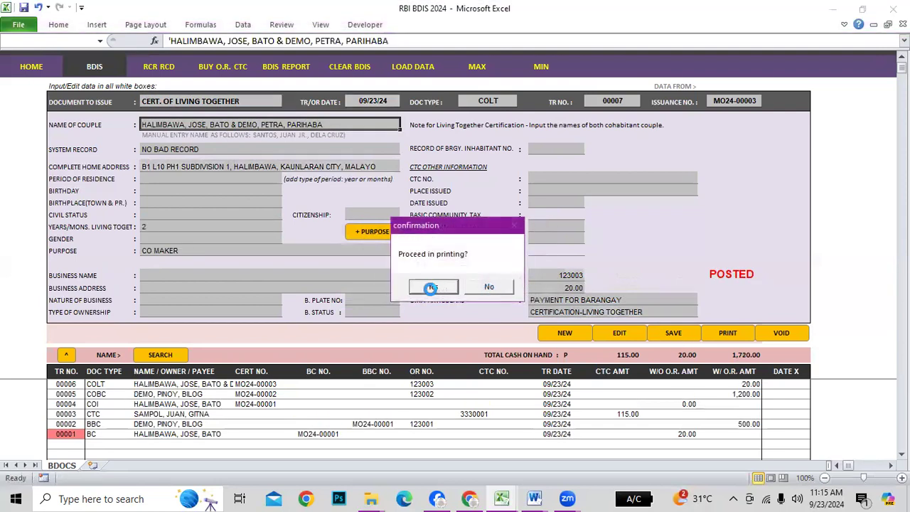
Accept printing, dismiss the run-time error, and leave the certificate preview
{"action": "left_click", "coordinate": [434, 287]}
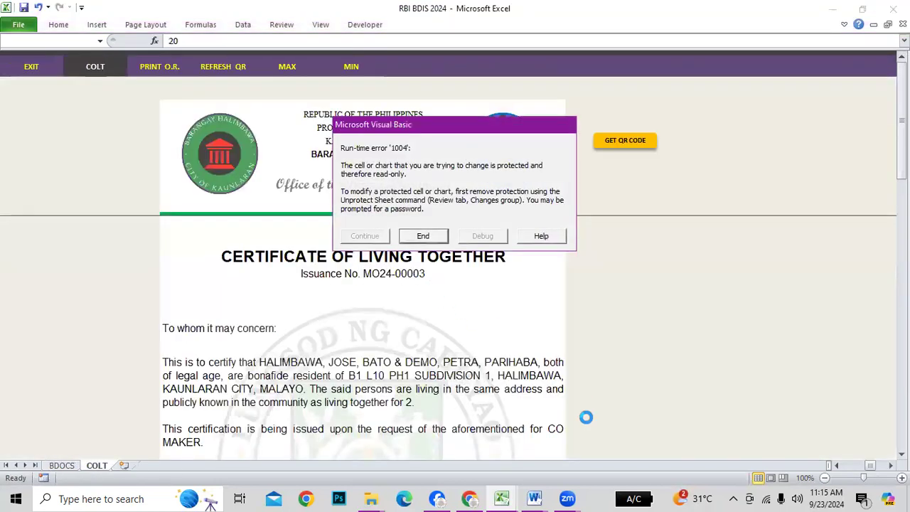
{"action": "left_click", "coordinate": [424, 237]}
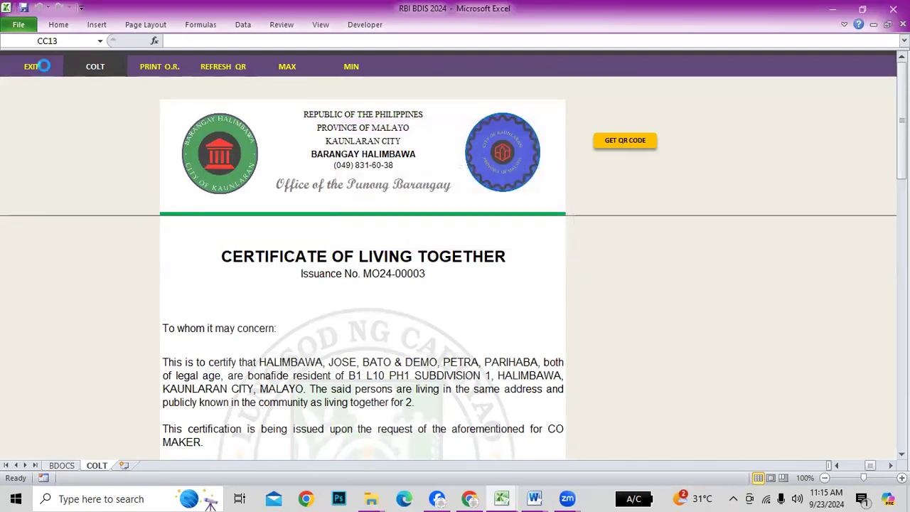
{"action": "left_click", "coordinate": [33, 67]}
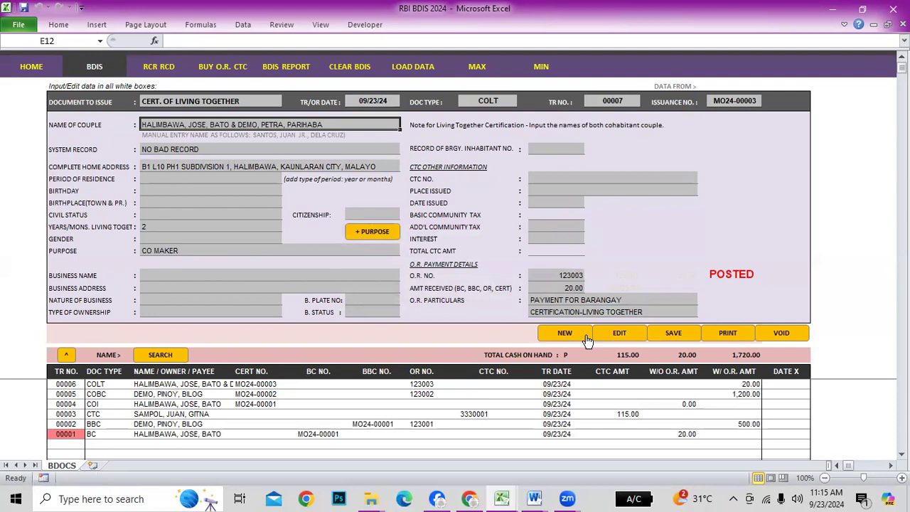
Edit the years living together to 2 YEARS and save over the posted record
{"action": "left_click", "coordinate": [610, 336]}
{"action": "double_click", "coordinate": [195, 224]}
{"action": "type", "text": "YEARS"}
{"action": "key", "text": "Return"}
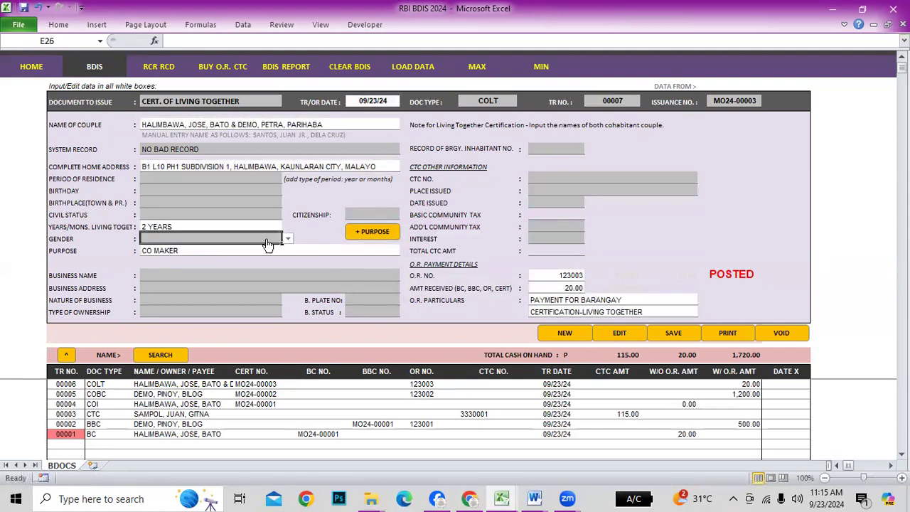
{"action": "left_click", "coordinate": [669, 338]}
{"action": "left_click", "coordinate": [500, 291]}
{"action": "left_click", "coordinate": [510, 285]}
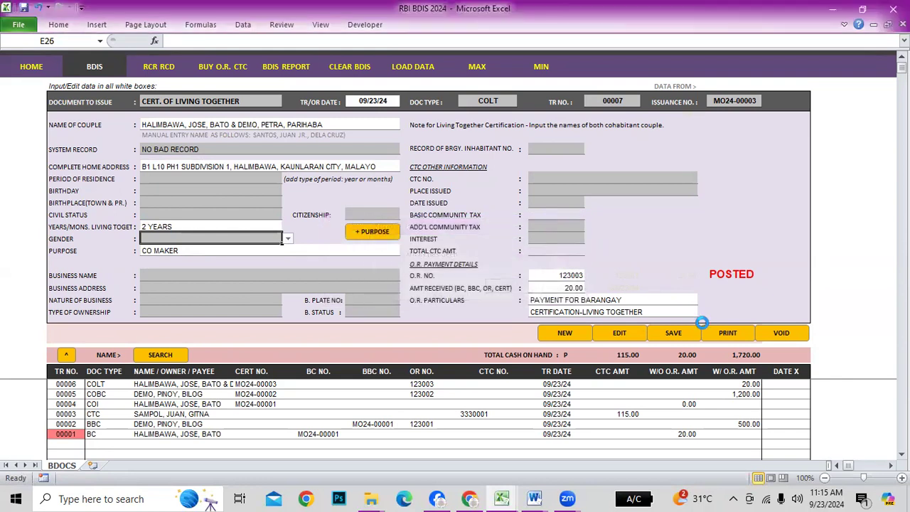
Reprint the certificate, add a QR code, and return to the entry form
{"action": "left_click", "coordinate": [736, 337]}
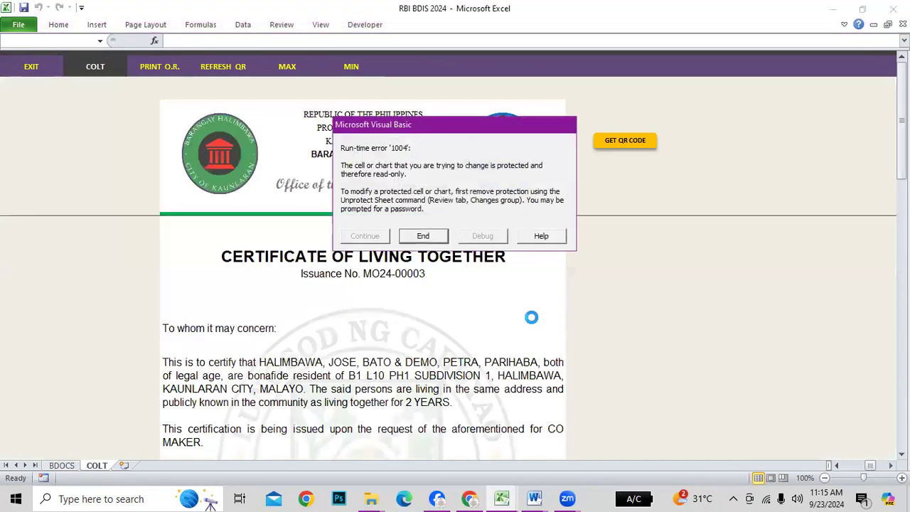
{"action": "left_click", "coordinate": [424, 236]}
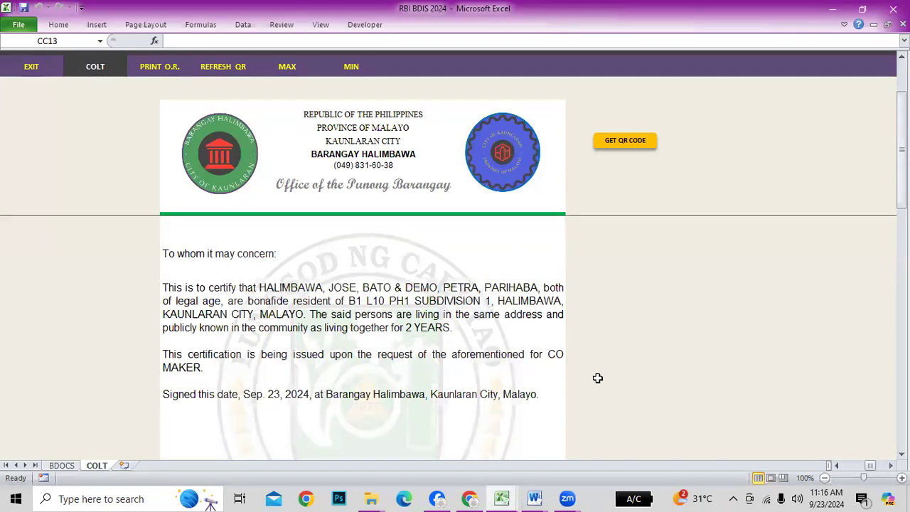
{"action": "scroll", "coordinate": [519, 345], "scroll_direction": "down", "scroll_amount": 2}
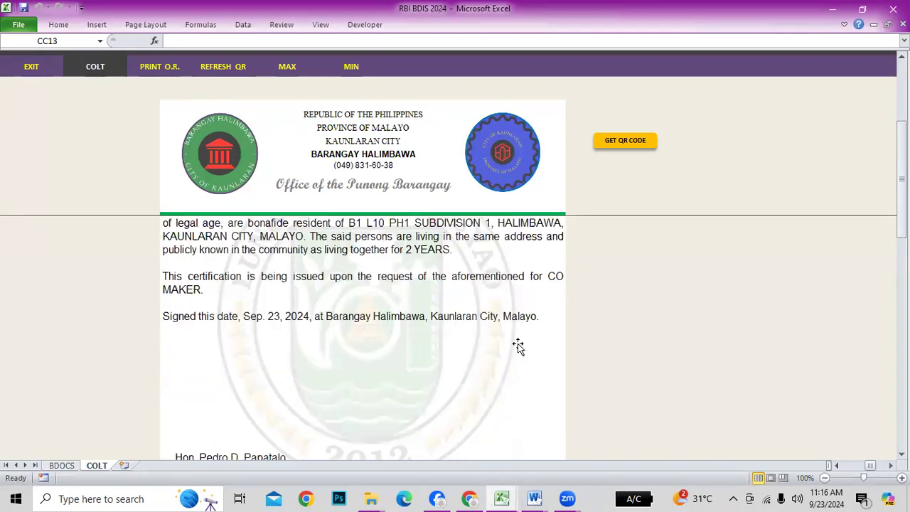
{"action": "scroll", "coordinate": [519, 346], "scroll_direction": "down", "scroll_amount": 2}
{"action": "scroll", "coordinate": [526, 341], "scroll_direction": "up", "scroll_amount": 2}
{"action": "left_click", "coordinate": [625, 142]}
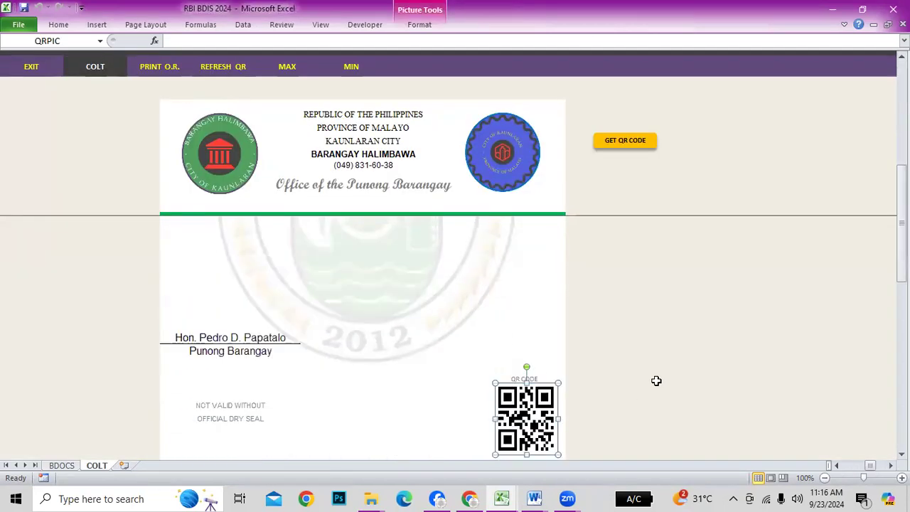
{"action": "left_click", "coordinate": [657, 382]}
{"action": "scroll", "coordinate": [181, 244], "scroll_direction": "down", "scroll_amount": 4}
{"action": "left_click", "coordinate": [32, 66]}
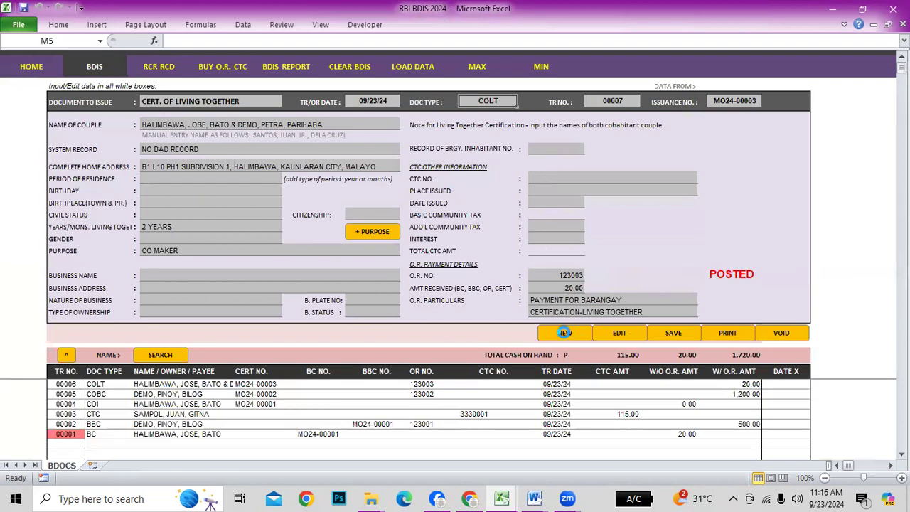
Start a new entry that copies transaction 00001's requester details
{"action": "left_click", "coordinate": [564, 333]}
{"action": "left_click", "coordinate": [542, 287]}
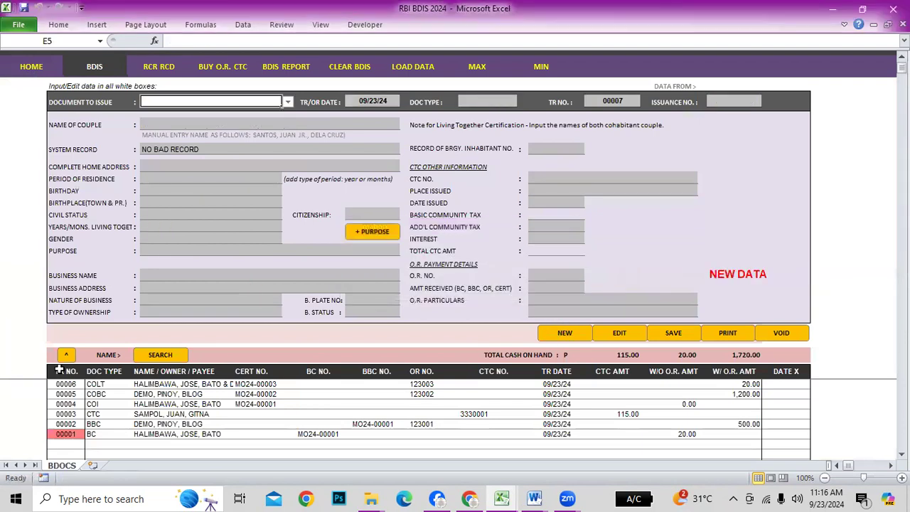
{"action": "left_click", "coordinate": [66, 414]}
{"action": "left_click", "coordinate": [69, 423]}
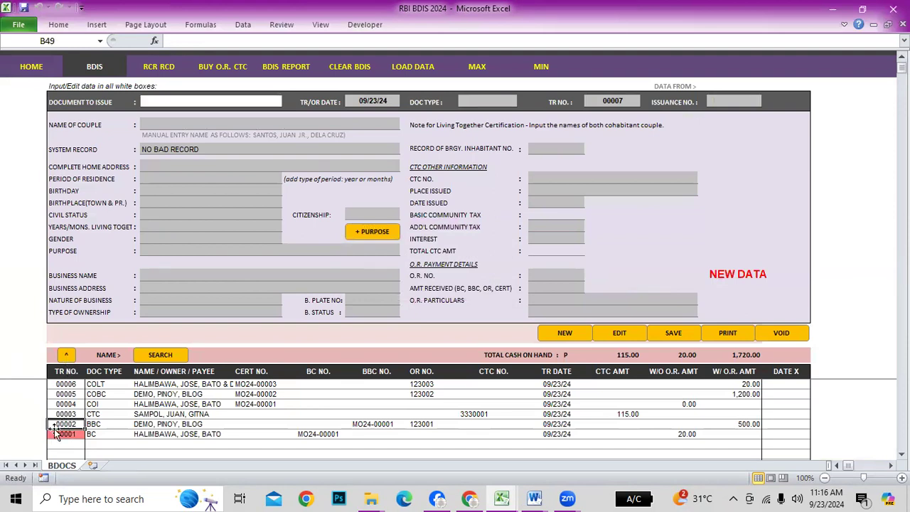
{"action": "left_click", "coordinate": [65, 434]}
{"action": "left_click", "coordinate": [62, 356]}
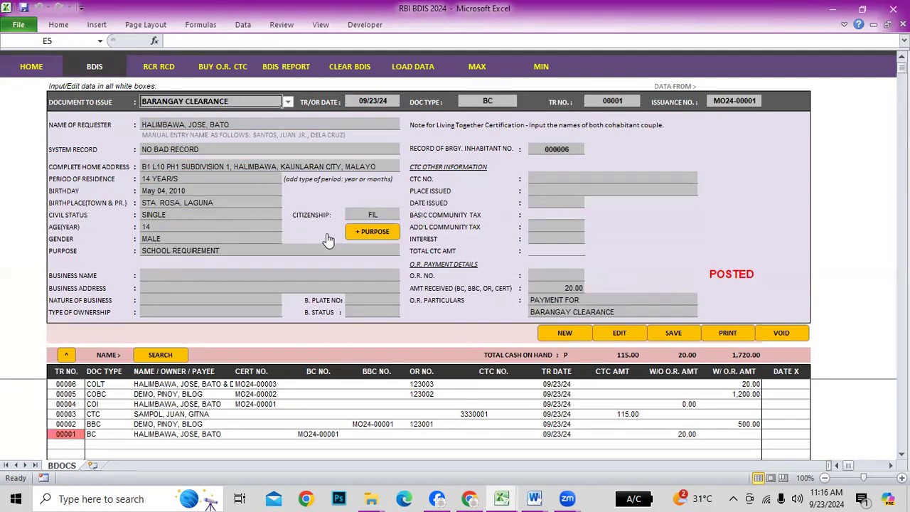
{"action": "left_click", "coordinate": [566, 334]}
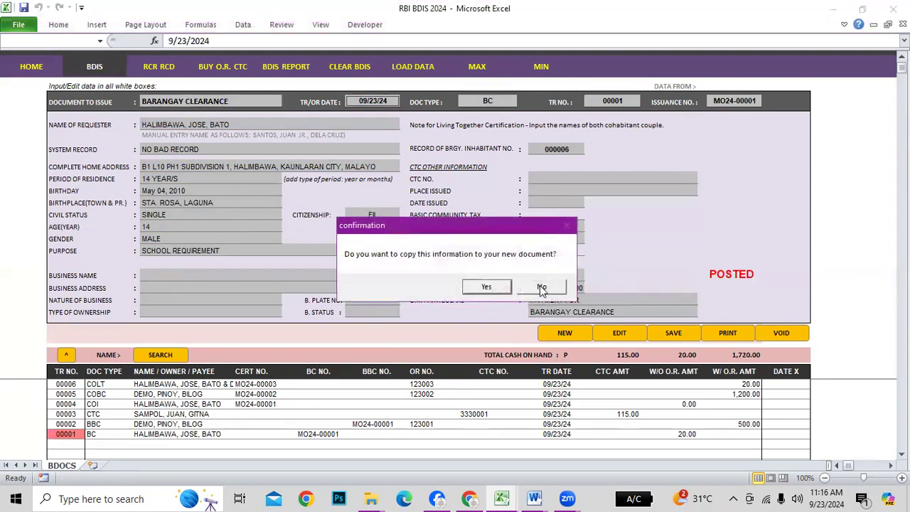
{"action": "left_click", "coordinate": [487, 286]}
Choose RESIDENCE ID as the document to issue, then return to the welcome sheet
{"action": "left_click", "coordinate": [287, 102]}
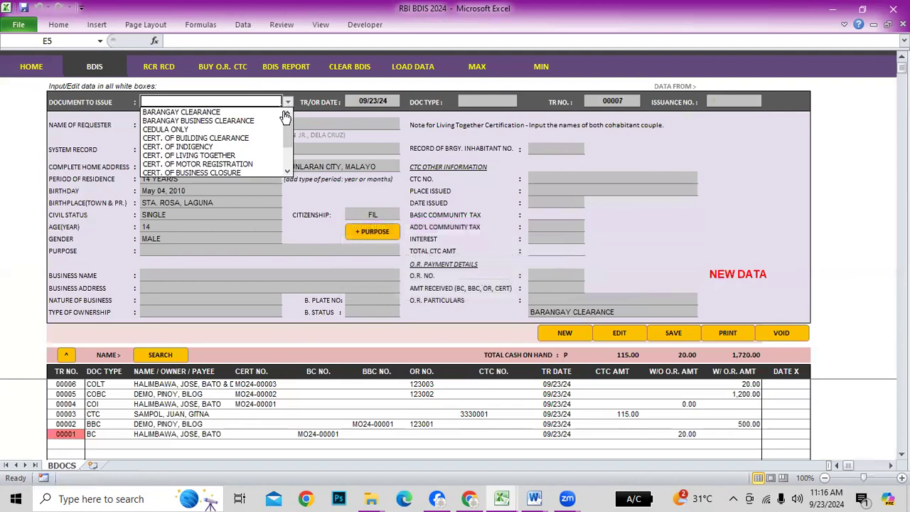
{"action": "left_click_drag", "start_coordinate": [288, 135], "coordinate": [290, 148]}
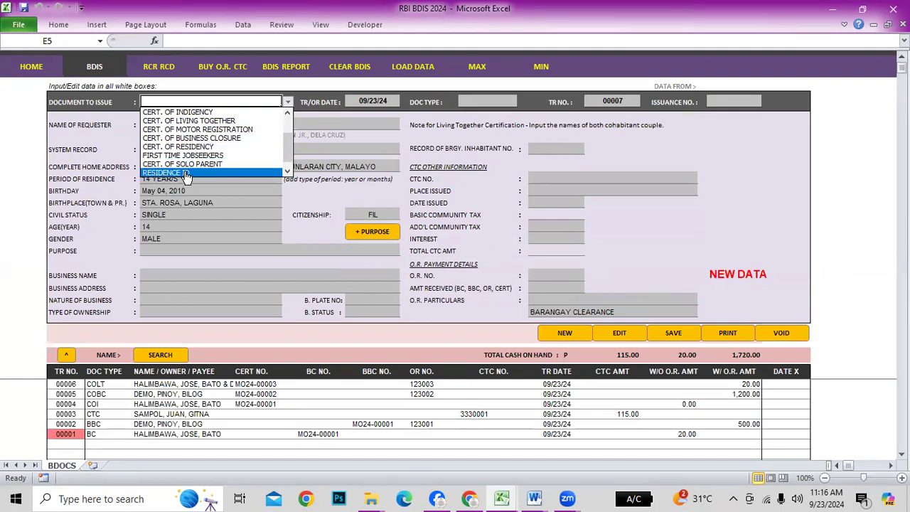
{"action": "left_click", "coordinate": [191, 173]}
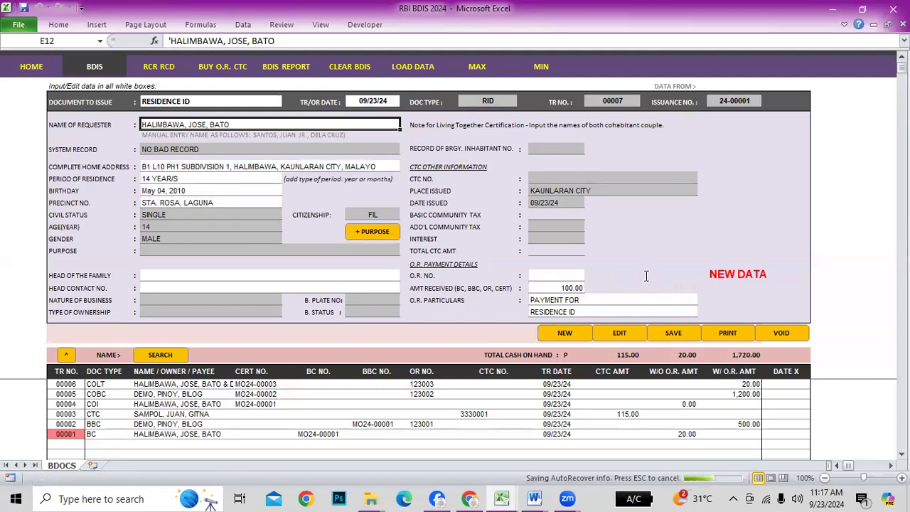
{"action": "left_click", "coordinate": [41, 66]}
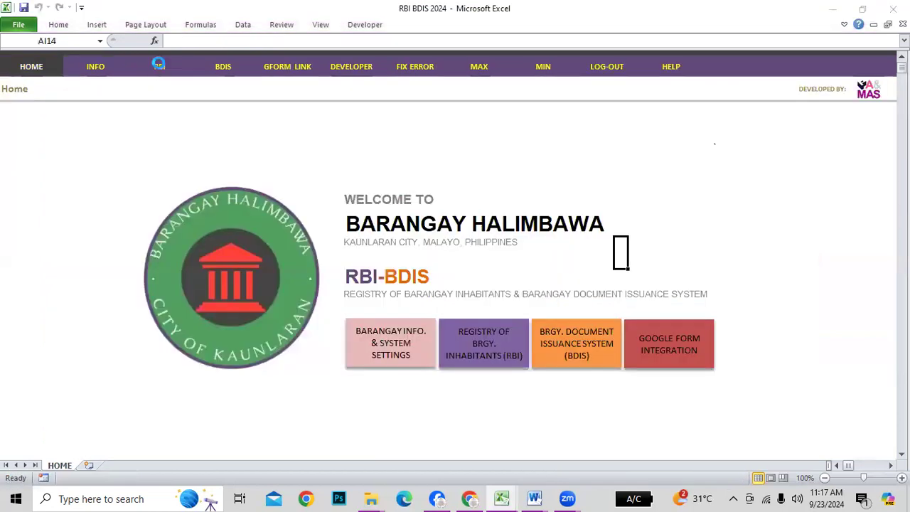
Load the student's registry record 000006 and issue a RESIDENCE ID from it
{"action": "left_click", "coordinate": [159, 67]}
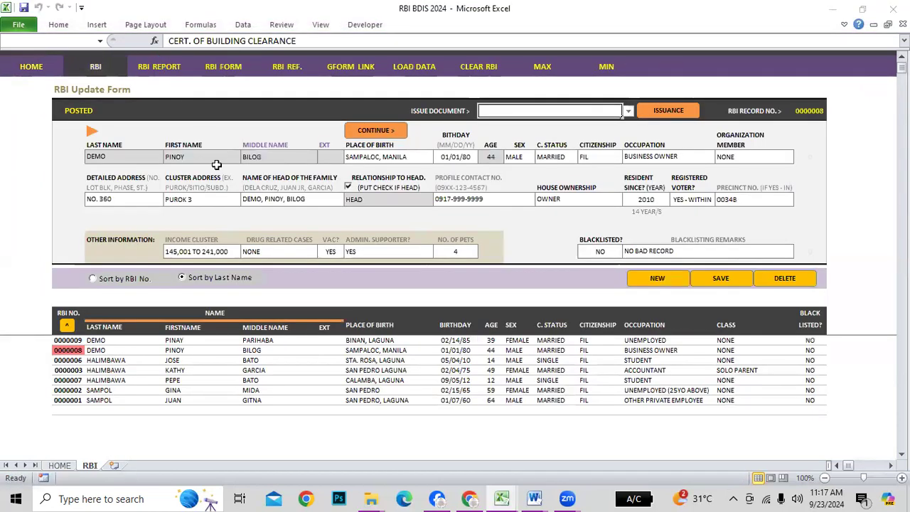
{"action": "left_click", "coordinate": [67, 381]}
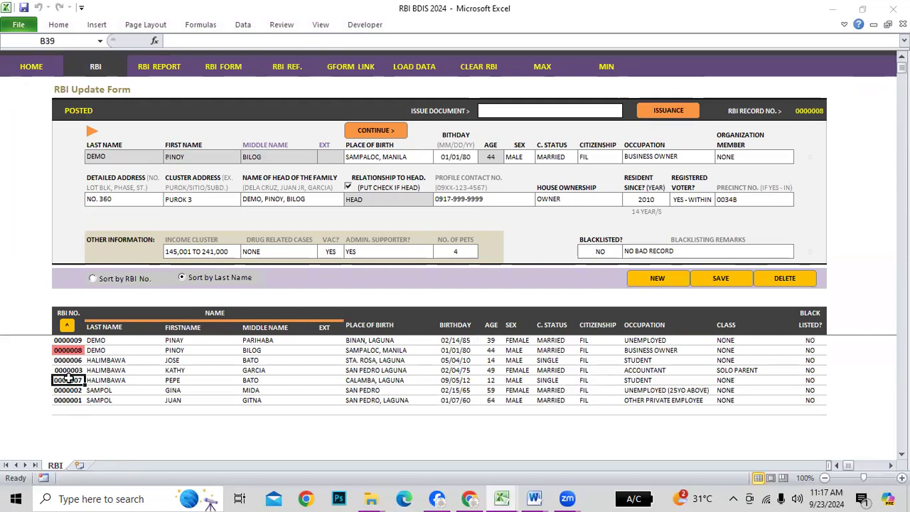
{"action": "left_click", "coordinate": [67, 360]}
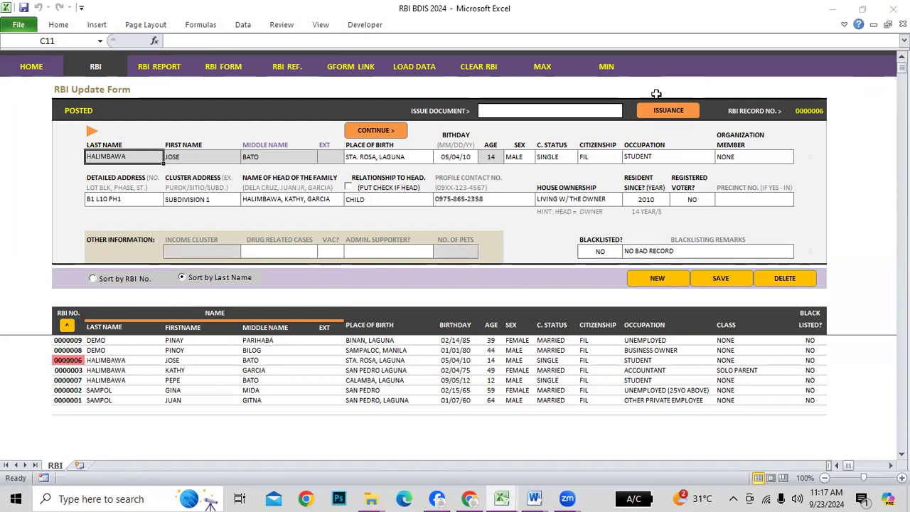
{"action": "left_click", "coordinate": [606, 112]}
{"action": "left_click", "coordinate": [628, 112]}
{"action": "left_click_drag", "start_coordinate": [627, 141], "coordinate": [629, 178]}
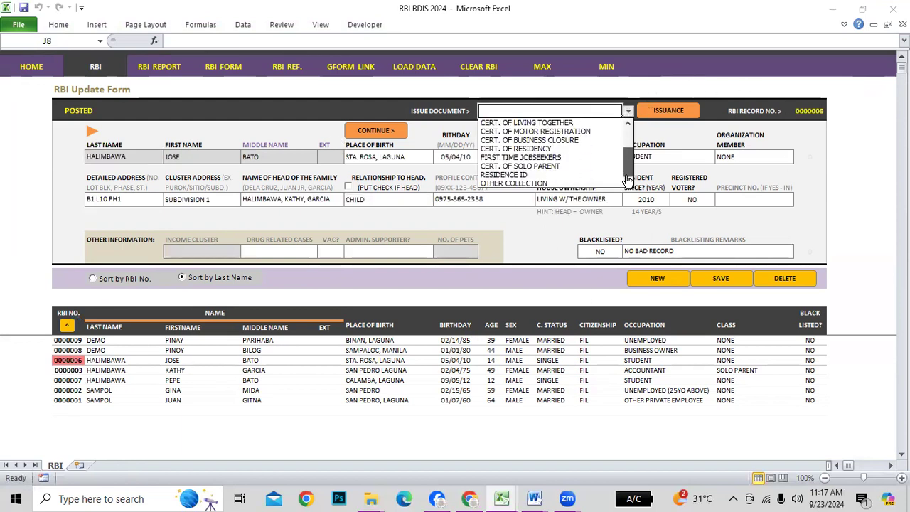
{"action": "left_click", "coordinate": [512, 175]}
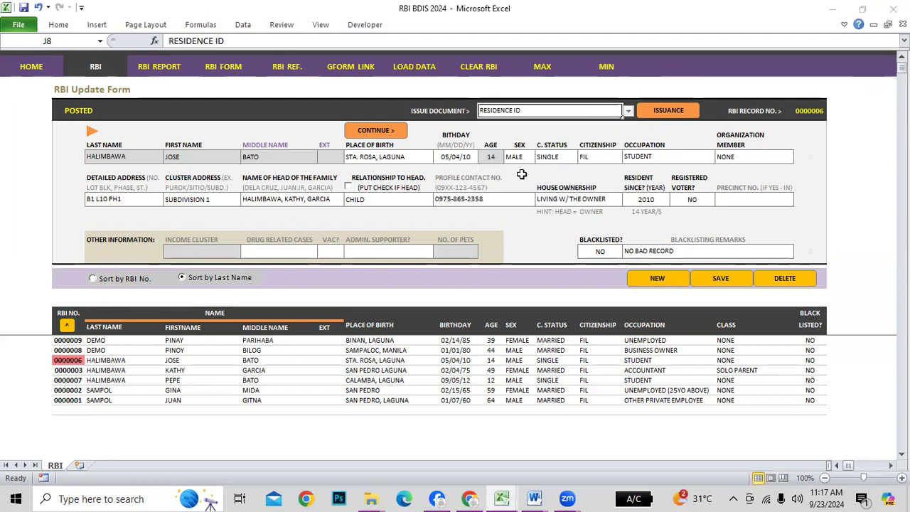
{"action": "left_click", "coordinate": [653, 119]}
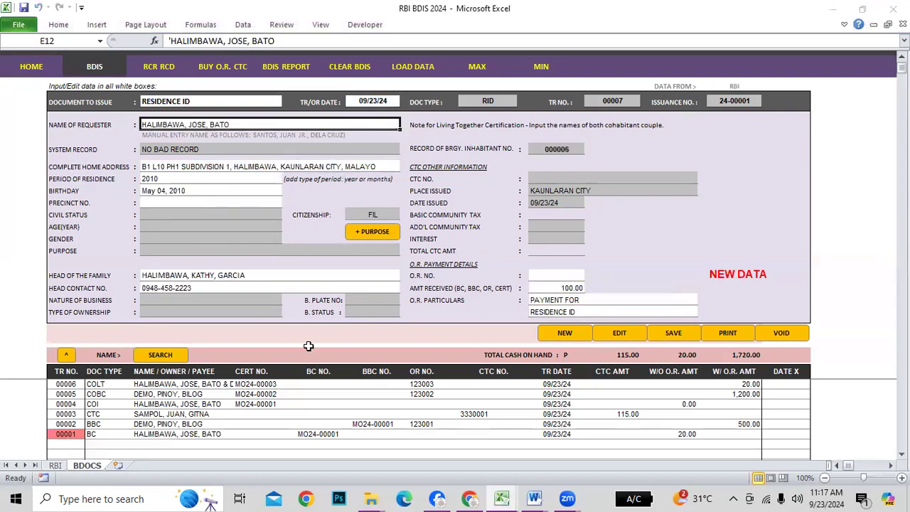
Review the head of family, contact number and precinct fields, then return home
{"action": "left_click", "coordinate": [161, 278]}
{"action": "left_click", "coordinate": [155, 287]}
{"action": "left_click", "coordinate": [172, 275]}
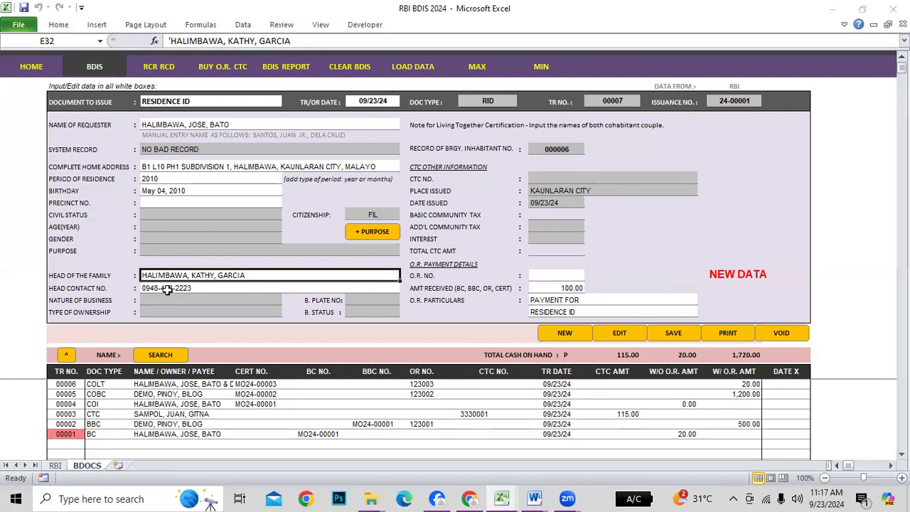
{"action": "left_click", "coordinate": [180, 202]}
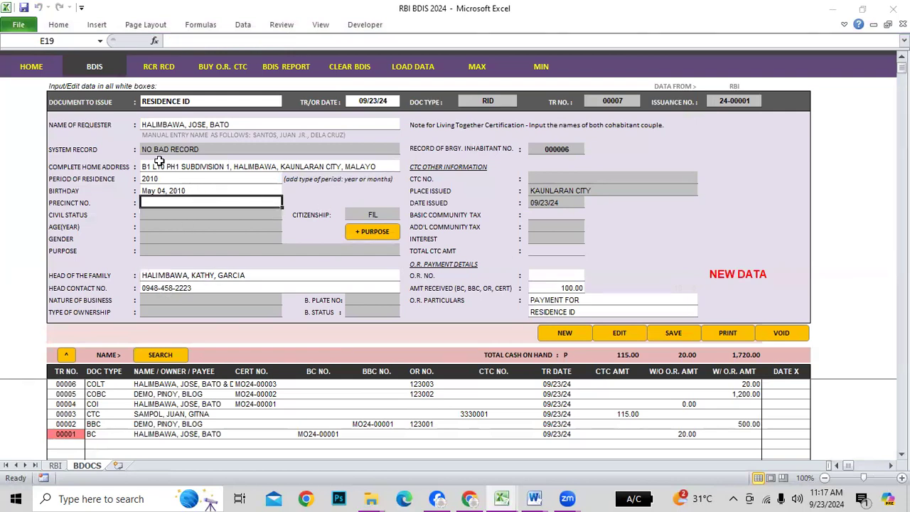
{"action": "left_click", "coordinate": [44, 68]}
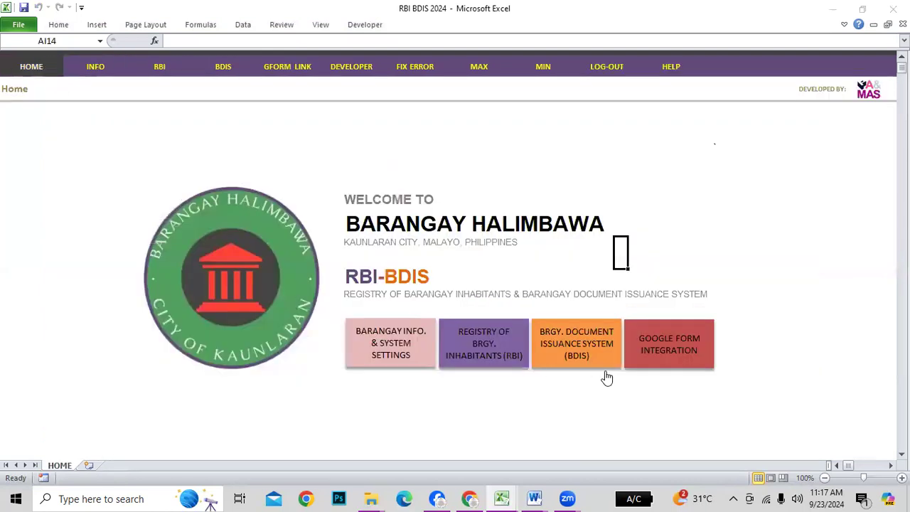
Load the business-owner household head's record 0000008 and start a RESIDENCE ID issuance
{"action": "left_click", "coordinate": [496, 343]}
{"action": "left_click", "coordinate": [68, 349]}
{"action": "left_click", "coordinate": [67, 327]}
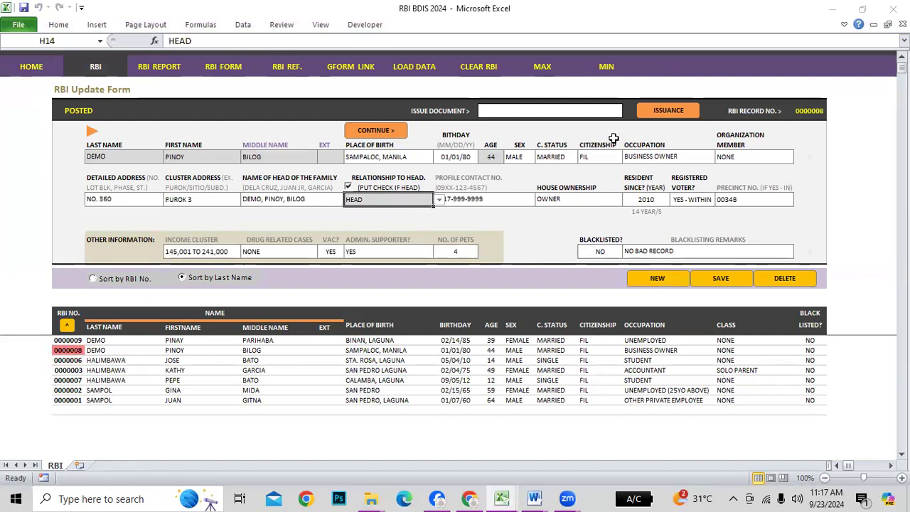
{"action": "left_click", "coordinate": [607, 111]}
{"action": "left_click", "coordinate": [628, 112]}
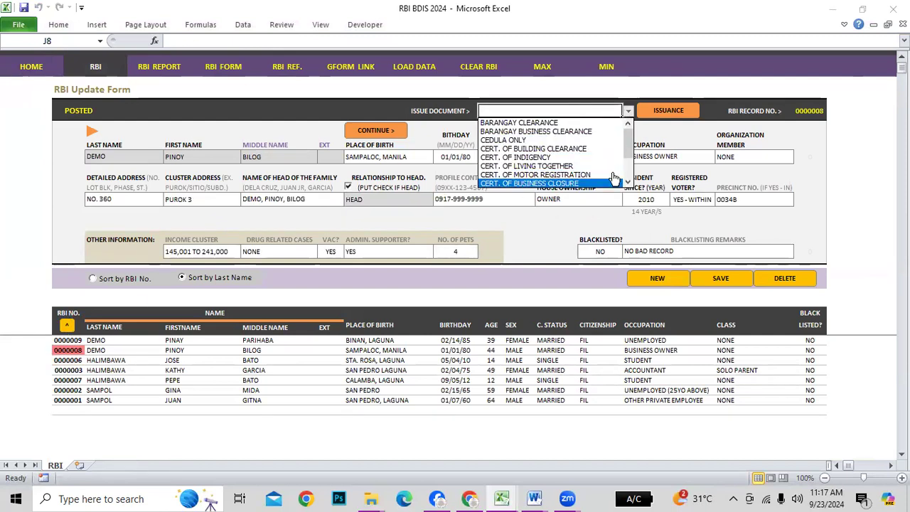
{"action": "left_click", "coordinate": [633, 164]}
{"action": "left_click", "coordinate": [629, 112]}
{"action": "scroll", "coordinate": [540, 153], "scroll_direction": "down", "scroll_amount": 2}
{"action": "left_click", "coordinate": [512, 175]}
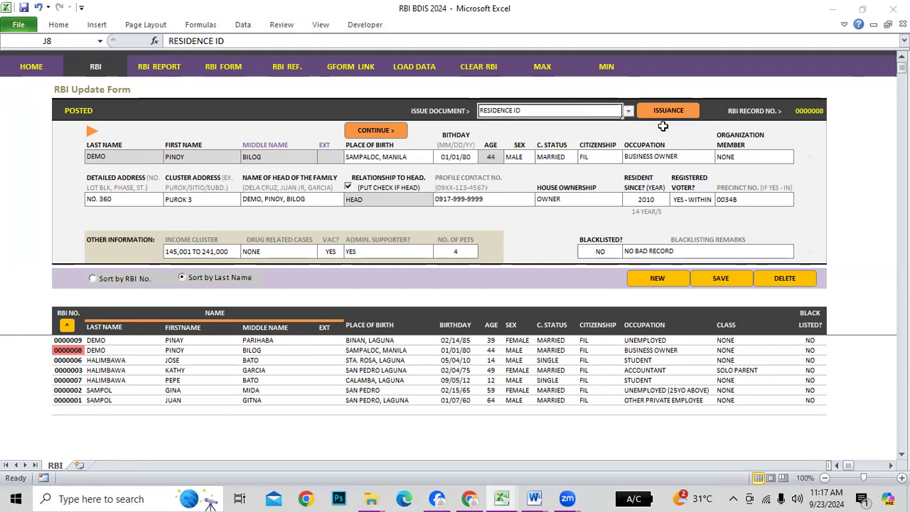
{"action": "left_click", "coordinate": [665, 112]}
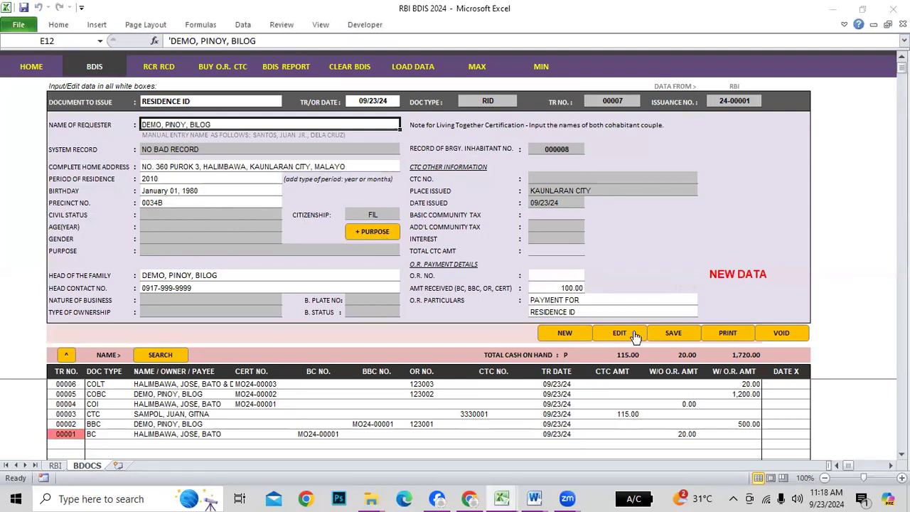
Post the Residence ID with O.R. No. 123004 and display the printable identification card
{"action": "left_click", "coordinate": [556, 276]}
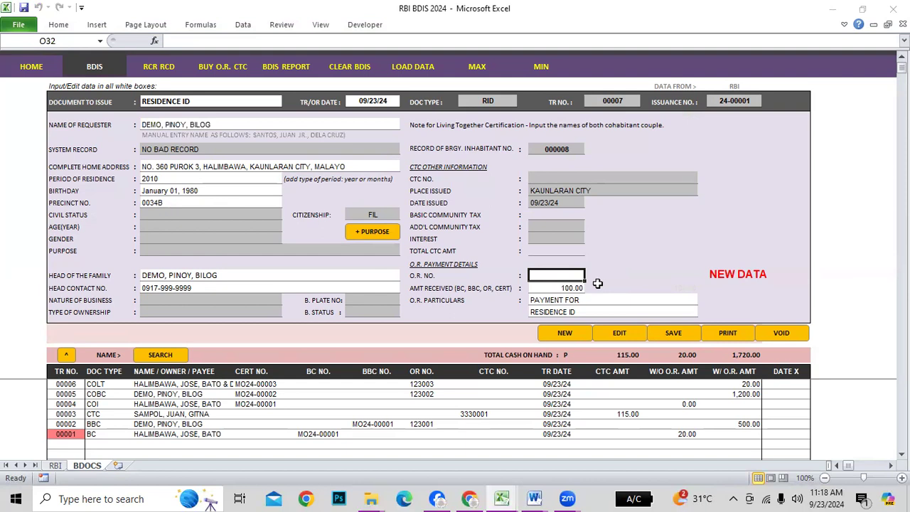
{"action": "type", "text": "1230"}
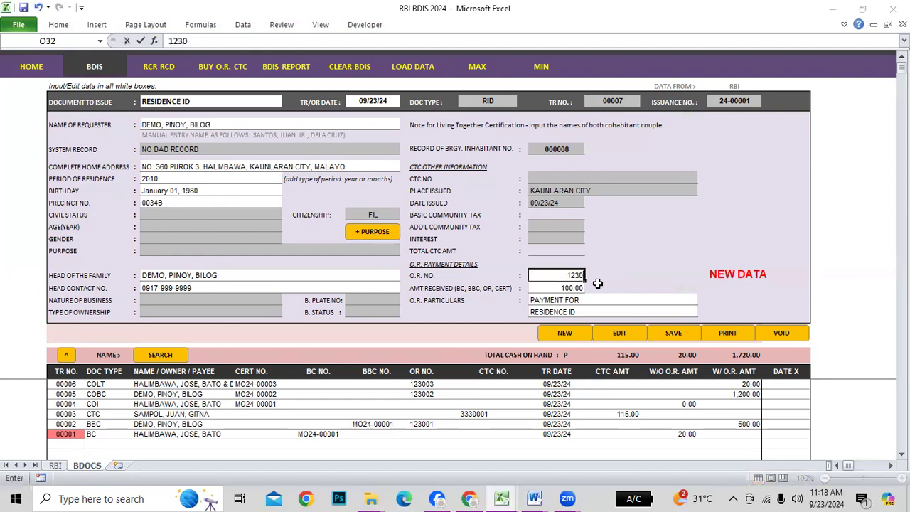
{"action": "type", "text": "04"}
{"action": "key", "text": "Return"}
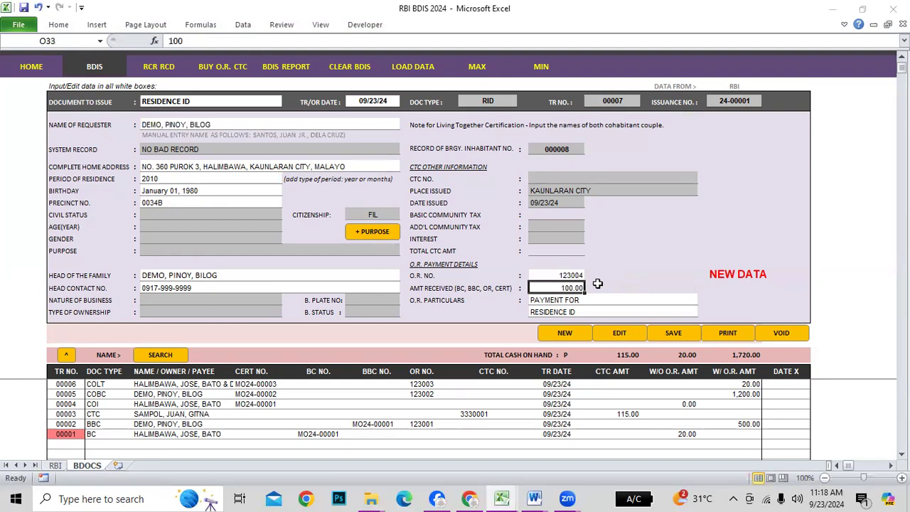
{"action": "left_click", "coordinate": [677, 332]}
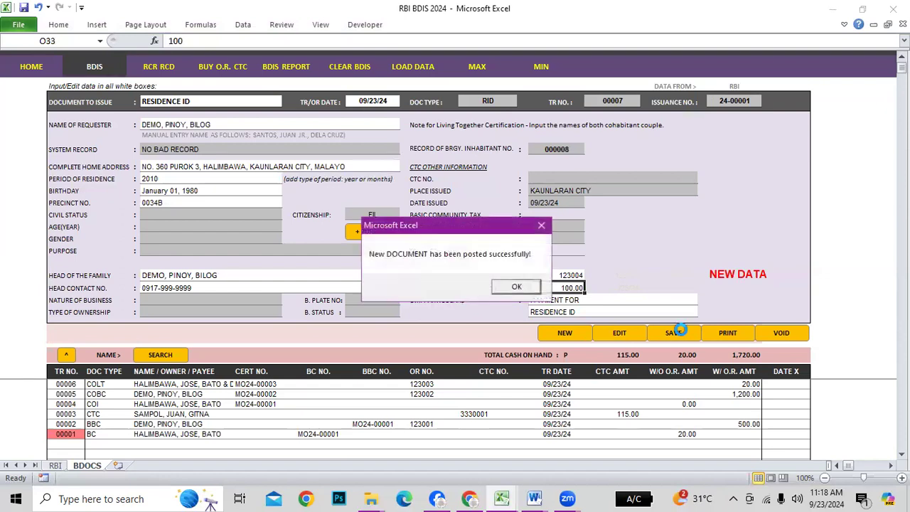
{"action": "left_click", "coordinate": [515, 287]}
{"action": "left_click", "coordinate": [437, 286]}
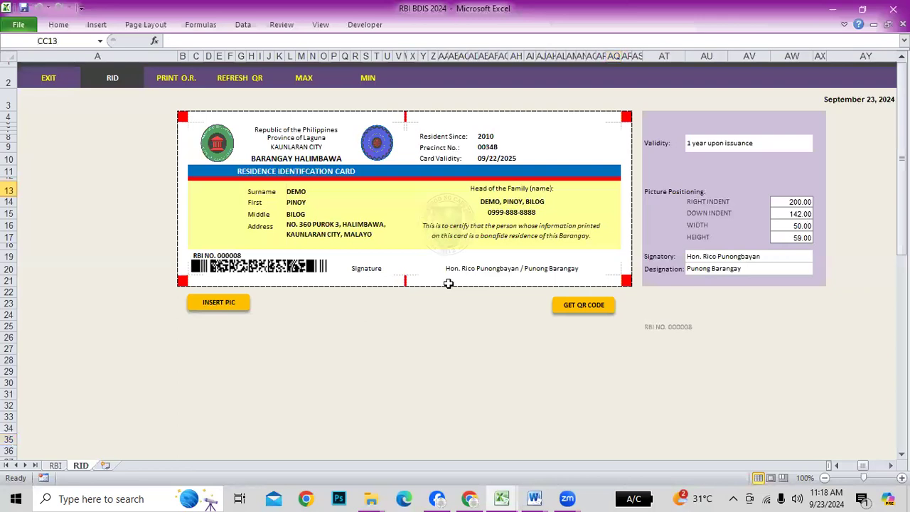
{"action": "left_click", "coordinate": [306, 78]}
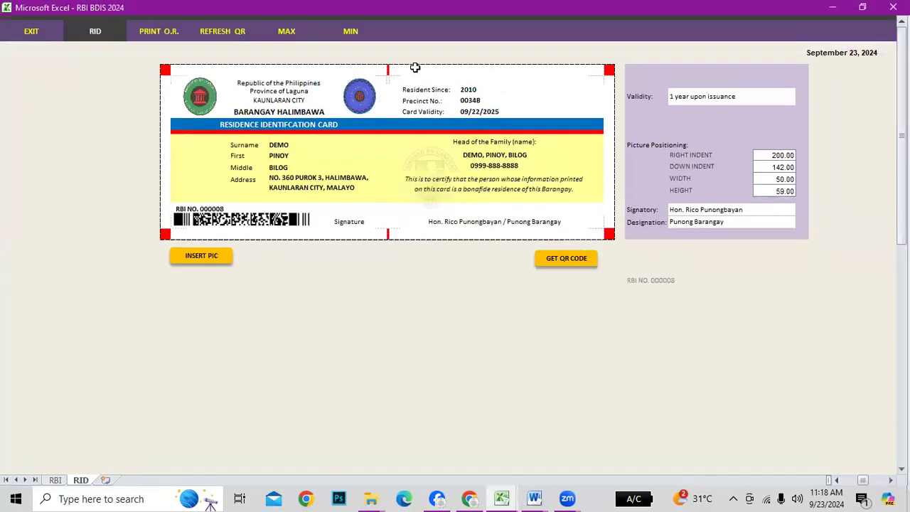
{"action": "left_click", "coordinate": [353, 30]}
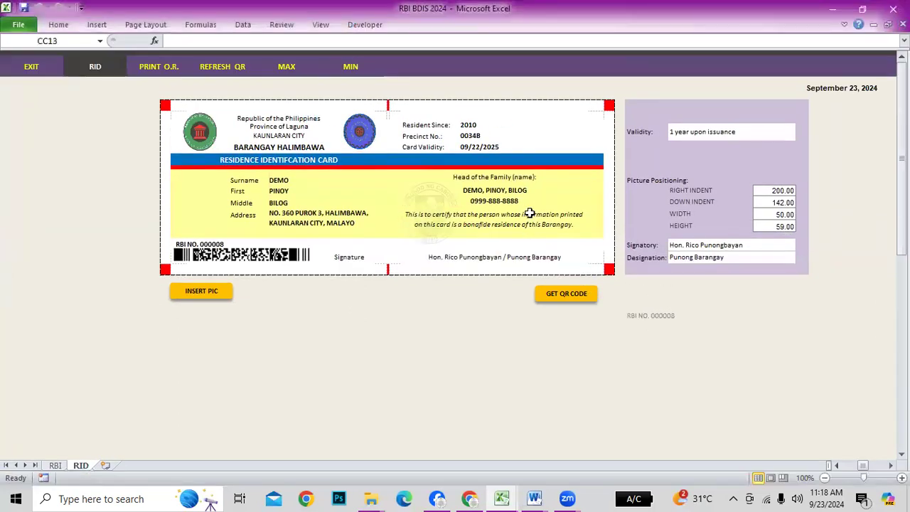
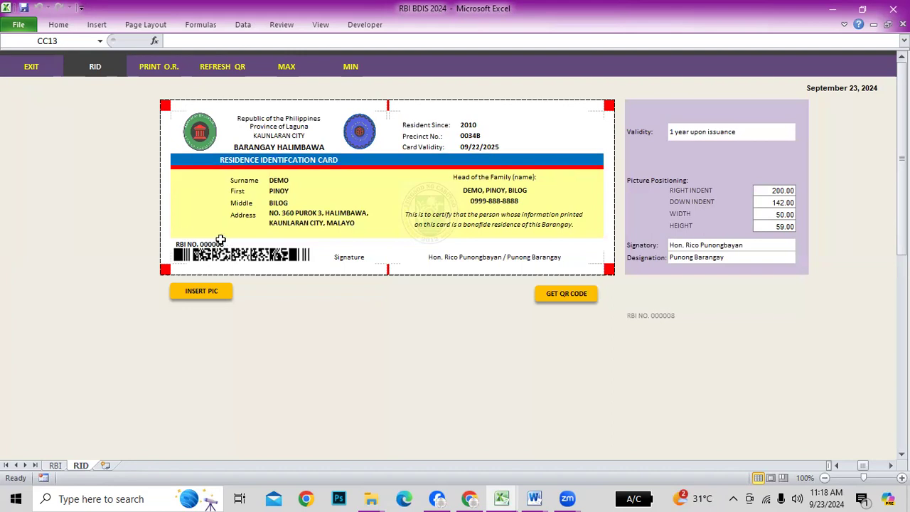
Insert 'Anime Sample Picture' from the Pictures folder as the resident ID card photo
{"action": "left_click", "coordinate": [201, 291]}
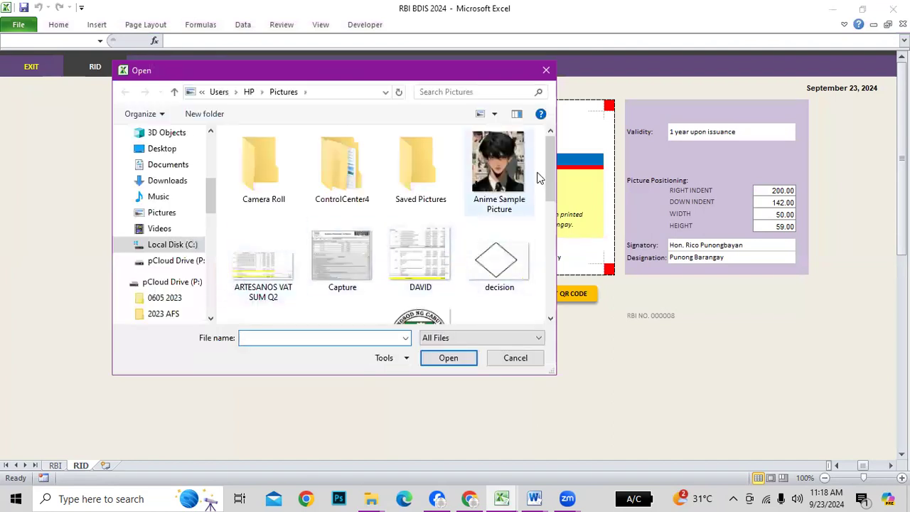
{"action": "scroll", "coordinate": [537, 261], "scroll_direction": "down", "scroll_amount": 5}
{"action": "scroll", "coordinate": [534, 277], "scroll_direction": "down", "scroll_amount": 3}
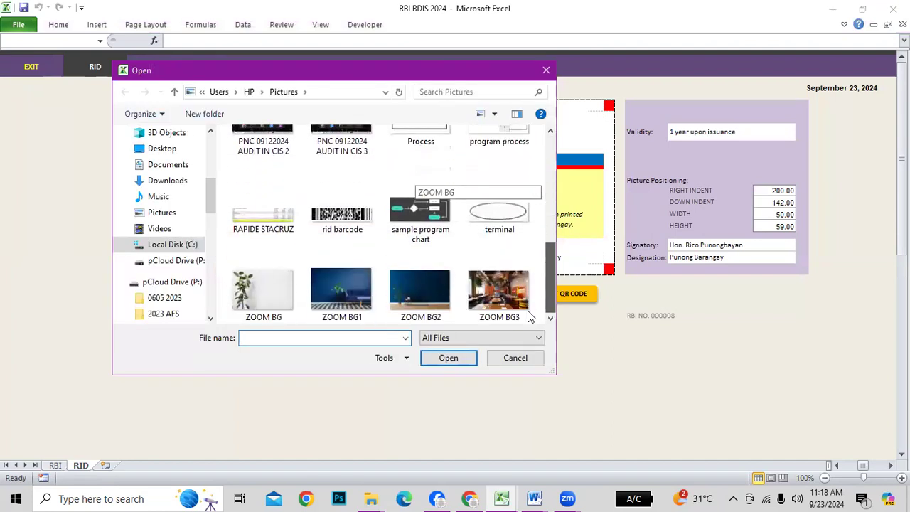
{"action": "scroll", "coordinate": [529, 313], "scroll_direction": "up", "scroll_amount": 10}
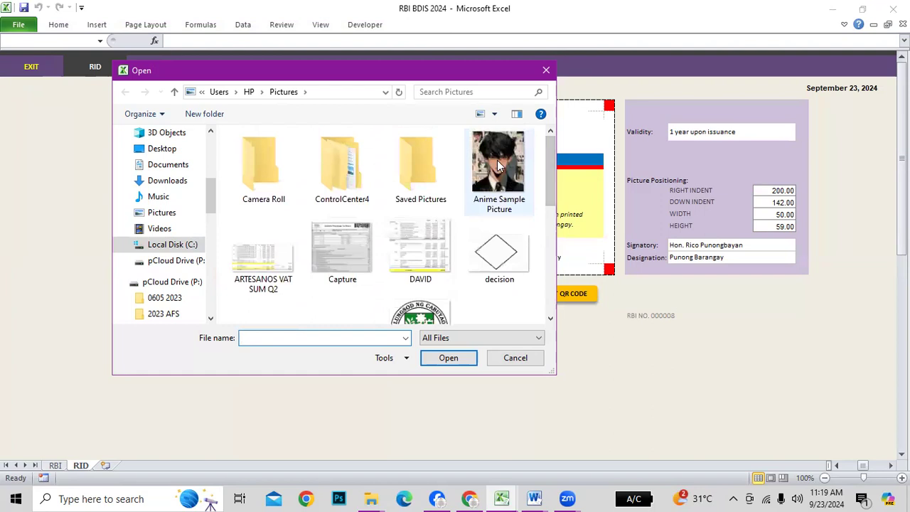
{"action": "left_click", "coordinate": [498, 174]}
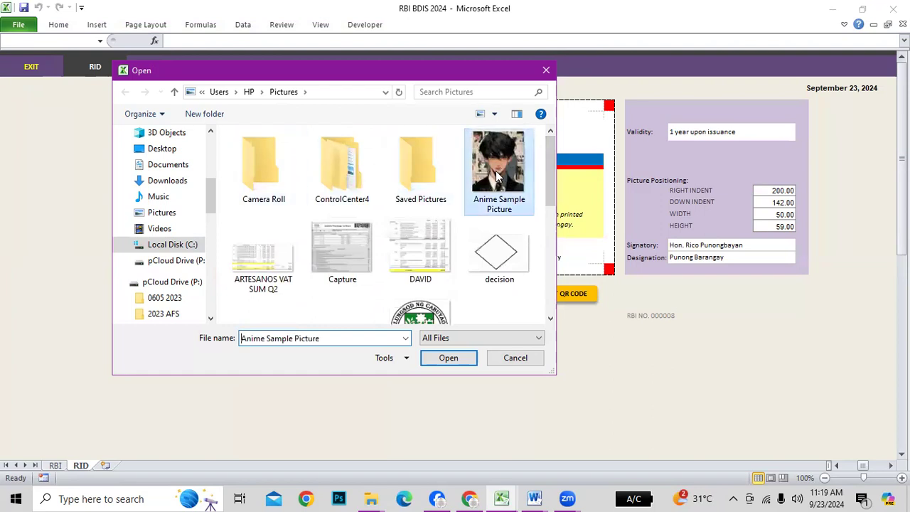
{"action": "left_click", "coordinate": [446, 358]}
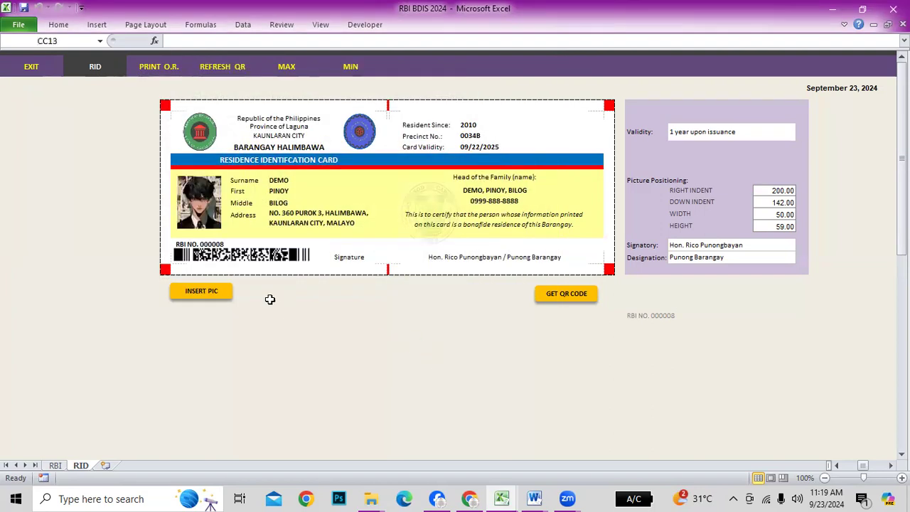
Generate the ID card's QR code, refreshing the QR image after the macro error
{"action": "left_click", "coordinate": [569, 293]}
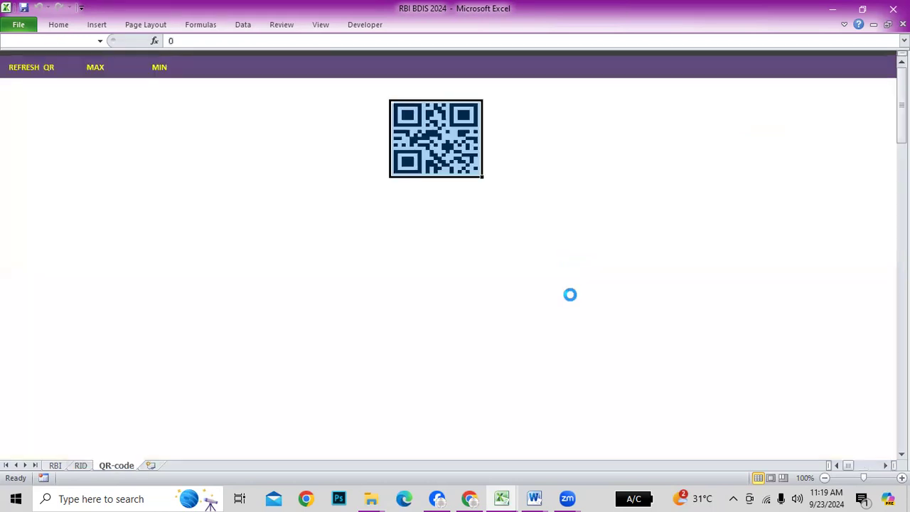
{"action": "left_click", "coordinate": [424, 237]}
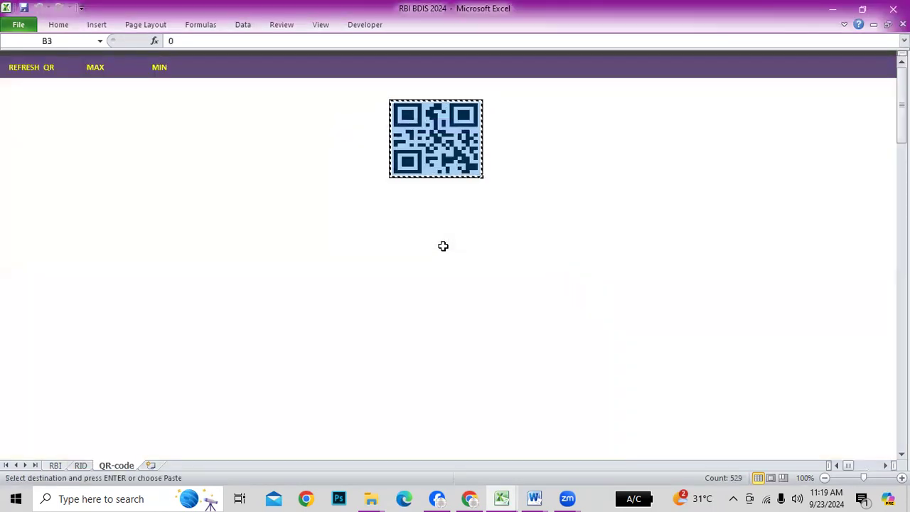
{"action": "left_click", "coordinate": [29, 69]}
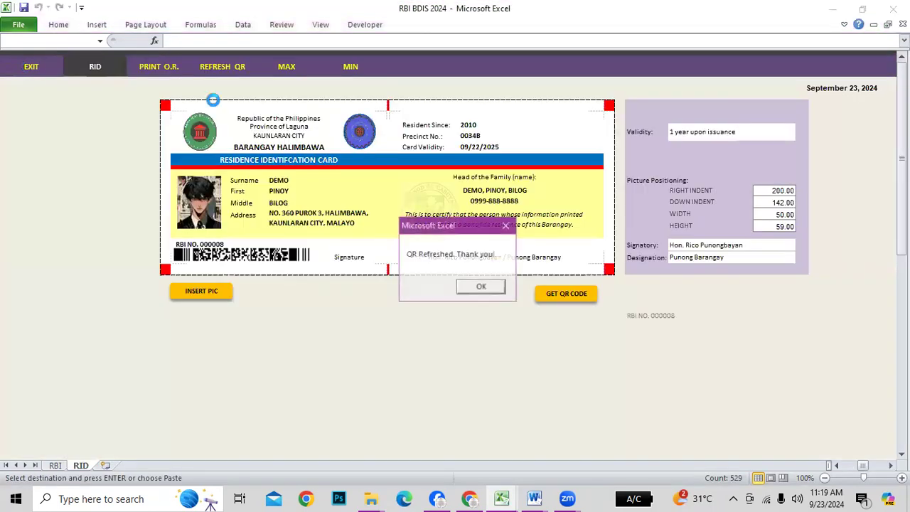
{"action": "left_click", "coordinate": [482, 287]}
{"action": "left_click", "coordinate": [570, 295]}
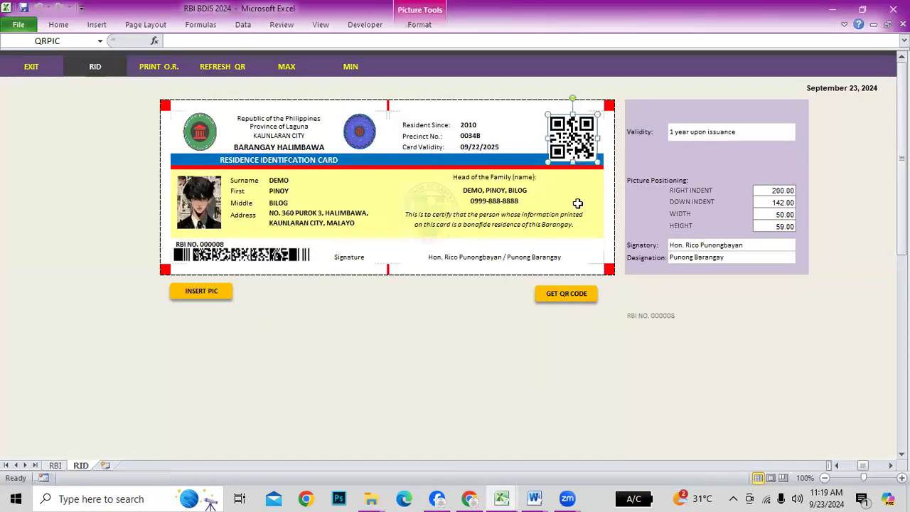
{"action": "left_click", "coordinate": [739, 342]}
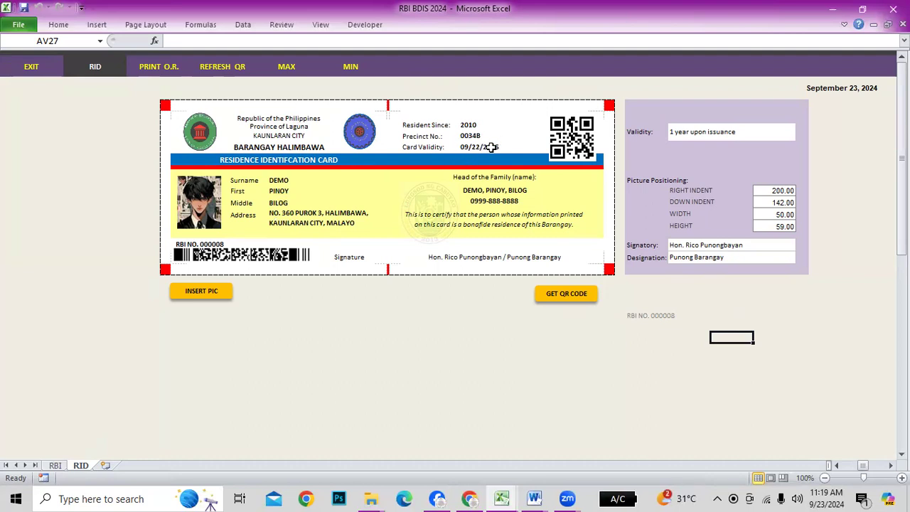
{"action": "left_click", "coordinate": [774, 132]}
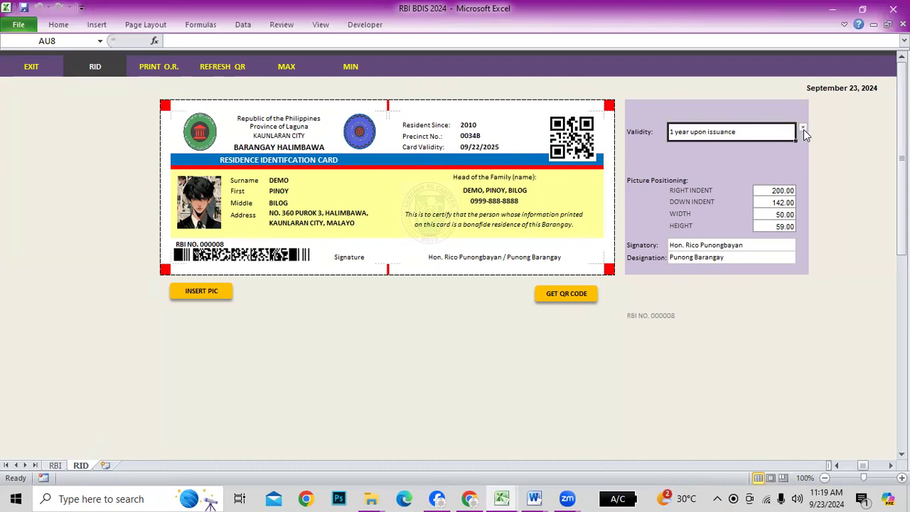
{"action": "left_click", "coordinate": [802, 129]}
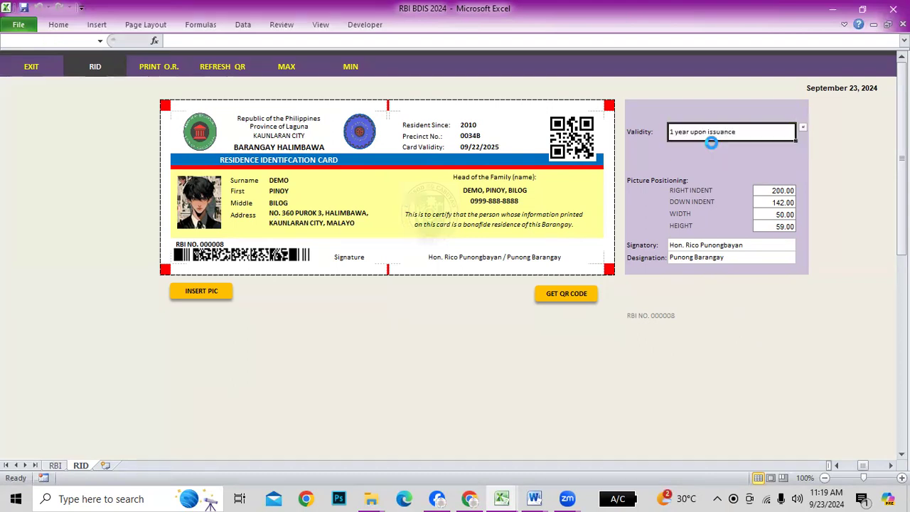
{"action": "left_click", "coordinate": [715, 145]}
{"action": "left_click", "coordinate": [456, 288]}
{"action": "left_click", "coordinate": [472, 147]}
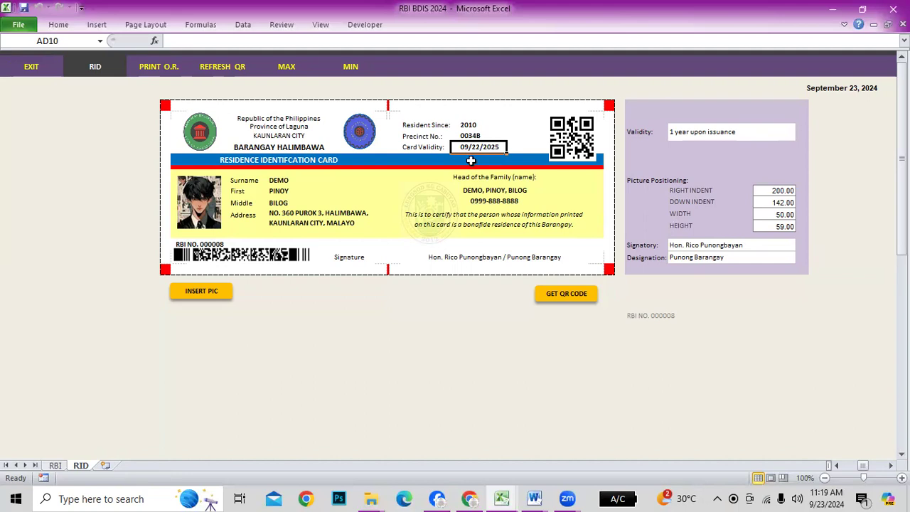
{"action": "left_click", "coordinate": [479, 191]}
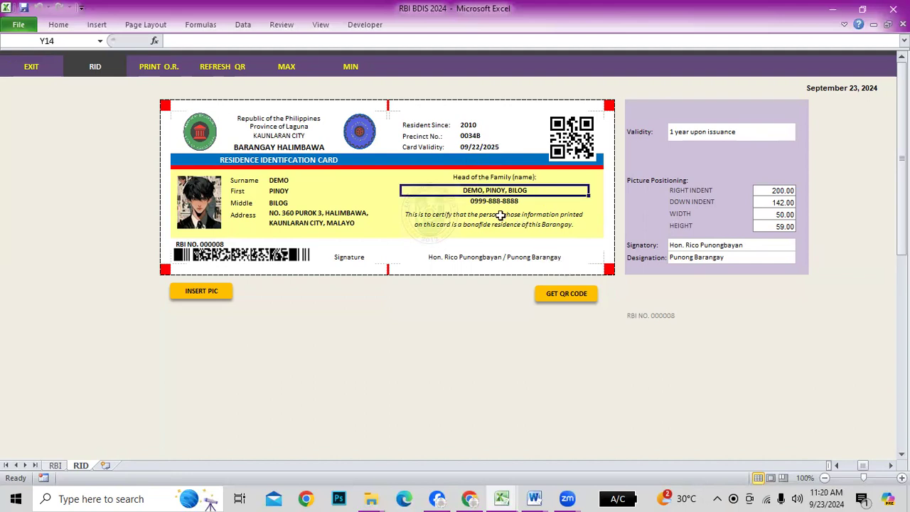
{"action": "left_click", "coordinate": [511, 202]}
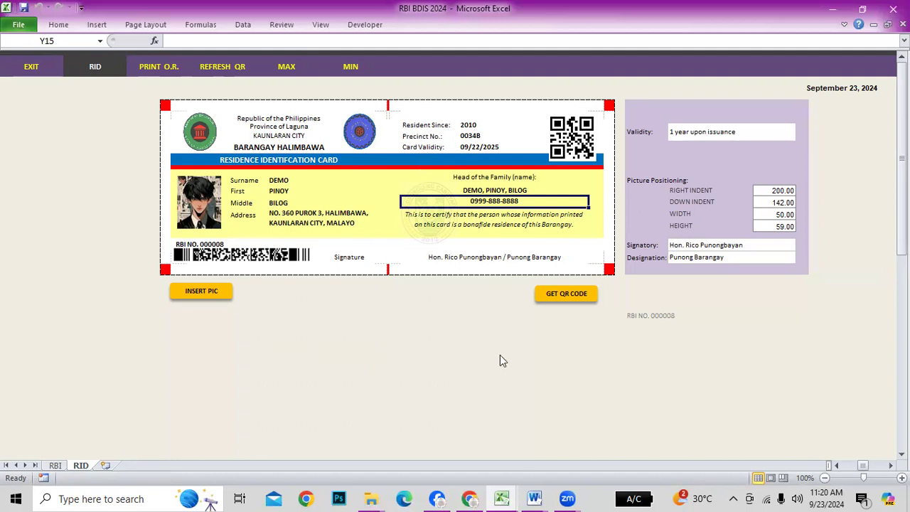
{"action": "left_click", "coordinate": [737, 350]}
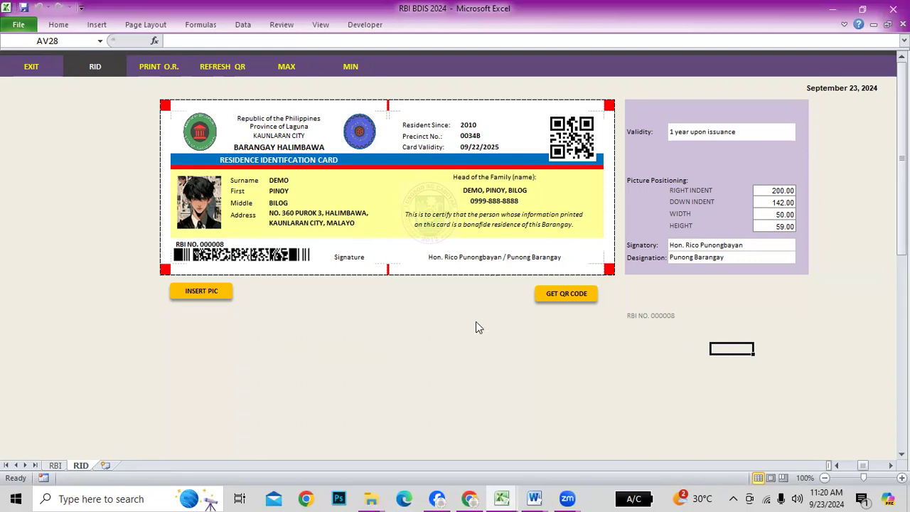
Exit the ID card and view the RBI to BDIS Integration section in HELP RBI BDIS
{"action": "left_click", "coordinate": [39, 67]}
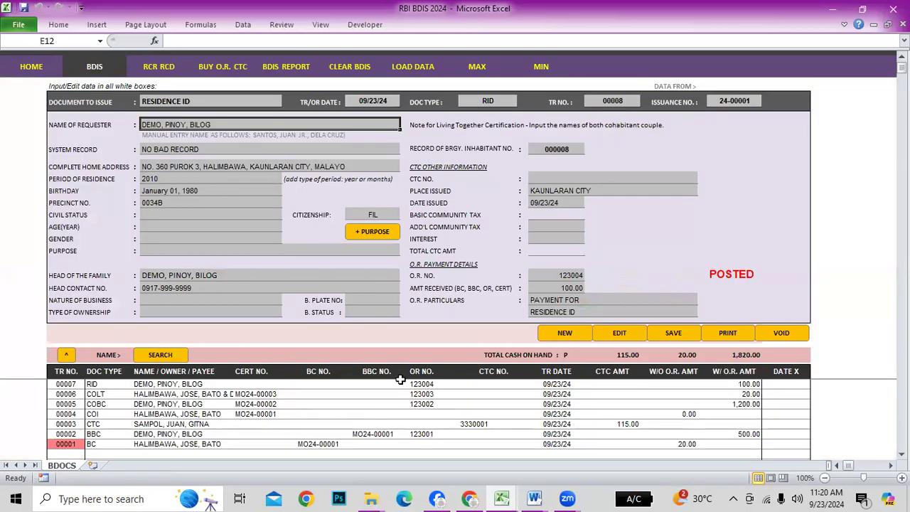
{"action": "key", "text": "alt+Tab"}
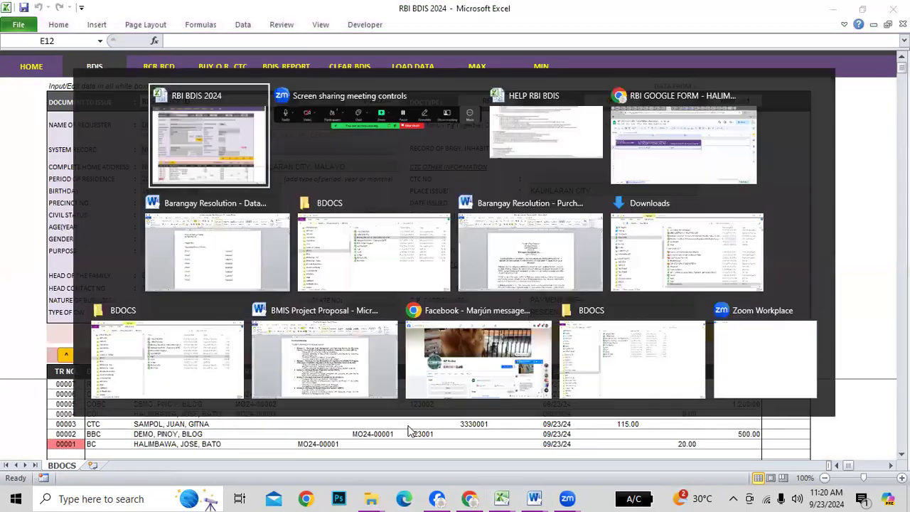
{"action": "key", "text": "alt+Tab"}
{"action": "key", "text": "alt+Tab"}
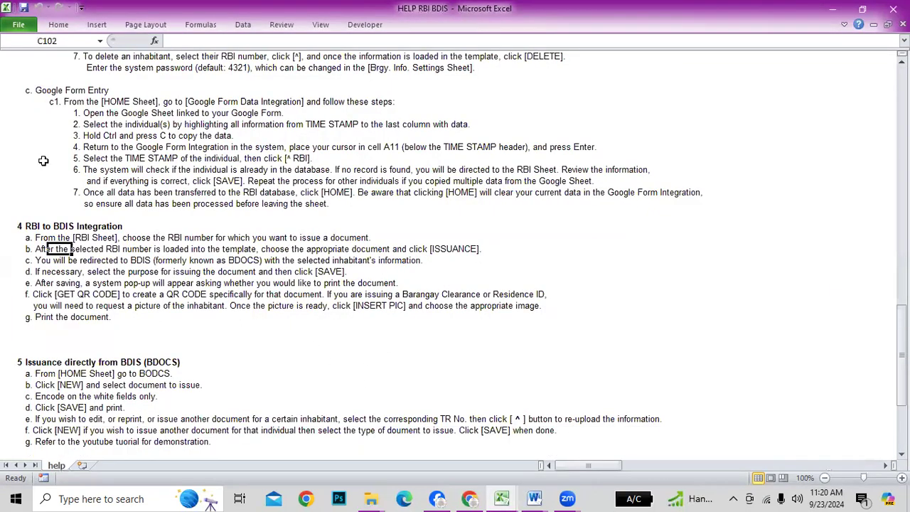
{"action": "scroll", "coordinate": [44, 161], "scroll_direction": "down", "scroll_amount": 2}
{"action": "left_click", "coordinate": [44, 161]}
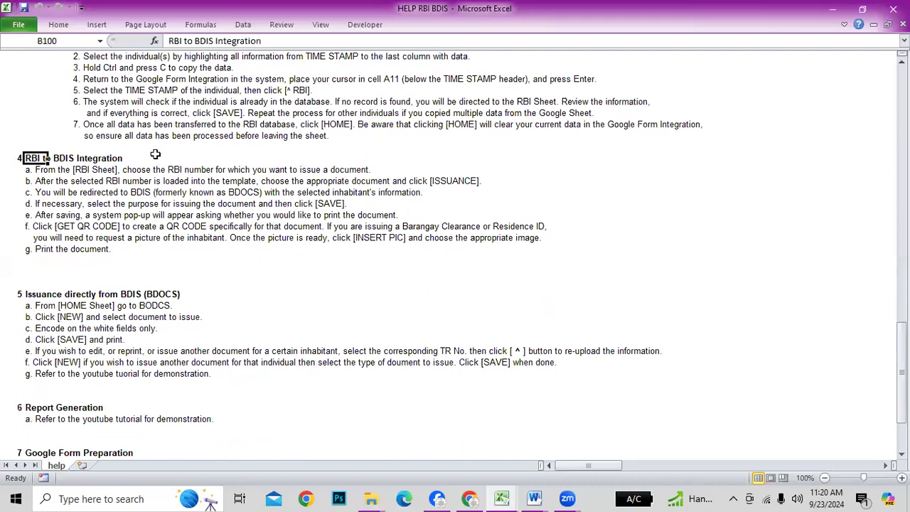
{"action": "left_click", "coordinate": [71, 161]}
Review the Issuance directly from BDIS and Report Generation instructions, then return to RBI BDIS 2024
{"action": "left_click", "coordinate": [516, 340]}
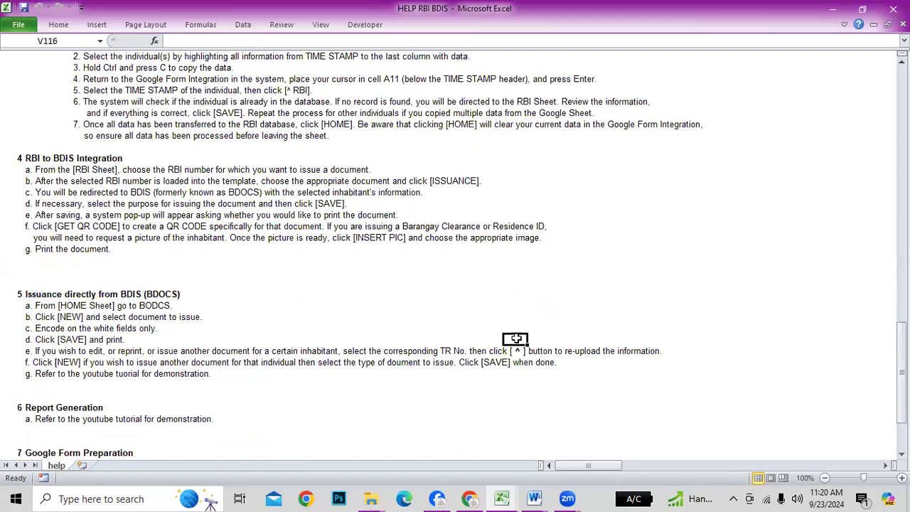
{"action": "scroll", "coordinate": [118, 322], "scroll_direction": "down", "scroll_amount": 2}
{"action": "left_click", "coordinate": [33, 228]}
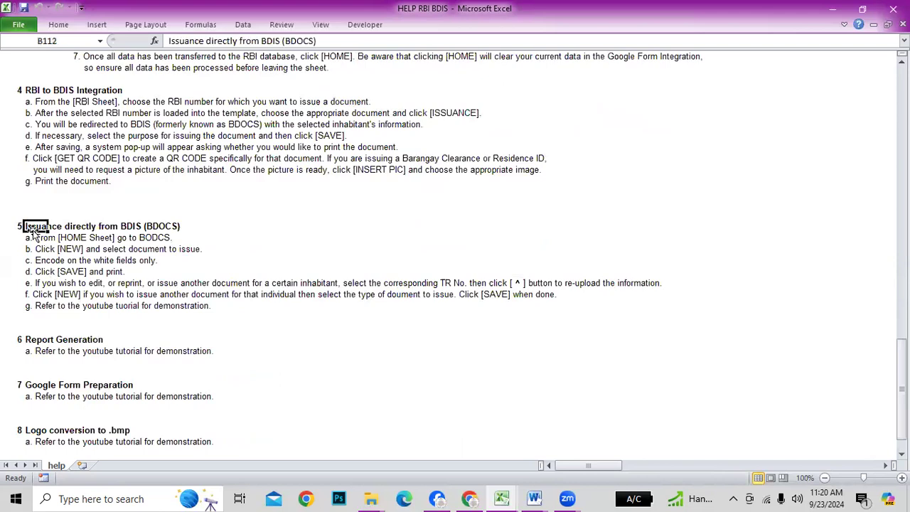
{"action": "left_click", "coordinate": [317, 236]}
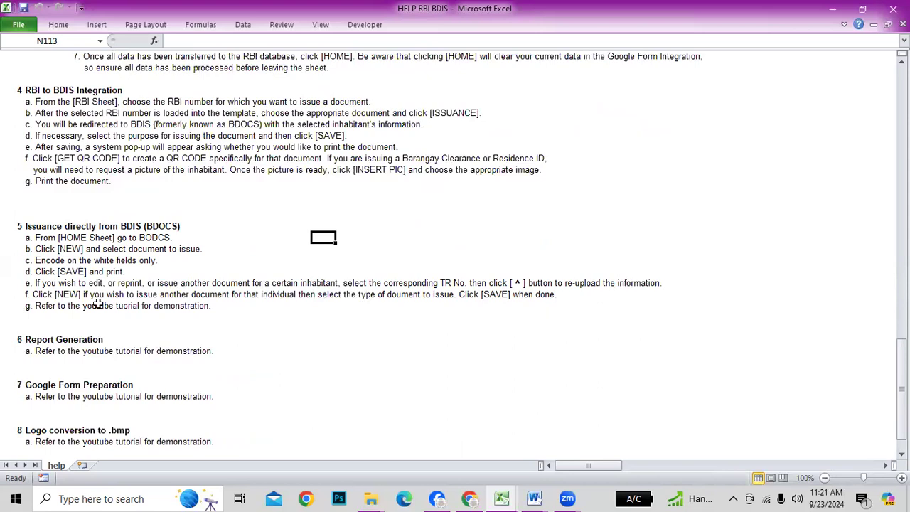
{"action": "scroll", "coordinate": [269, 357], "scroll_direction": "down", "scroll_amount": 1}
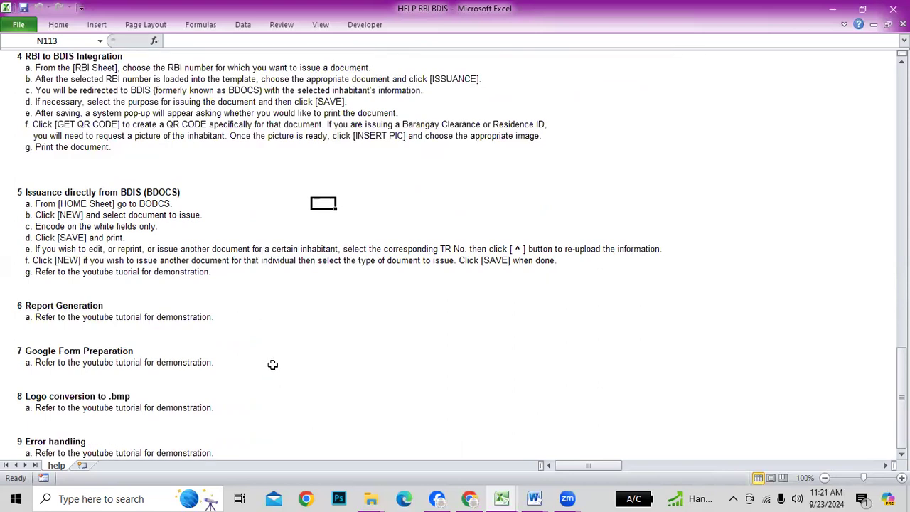
{"action": "scroll", "coordinate": [272, 365], "scroll_direction": "down", "scroll_amount": 1}
{"action": "left_click", "coordinate": [37, 281]}
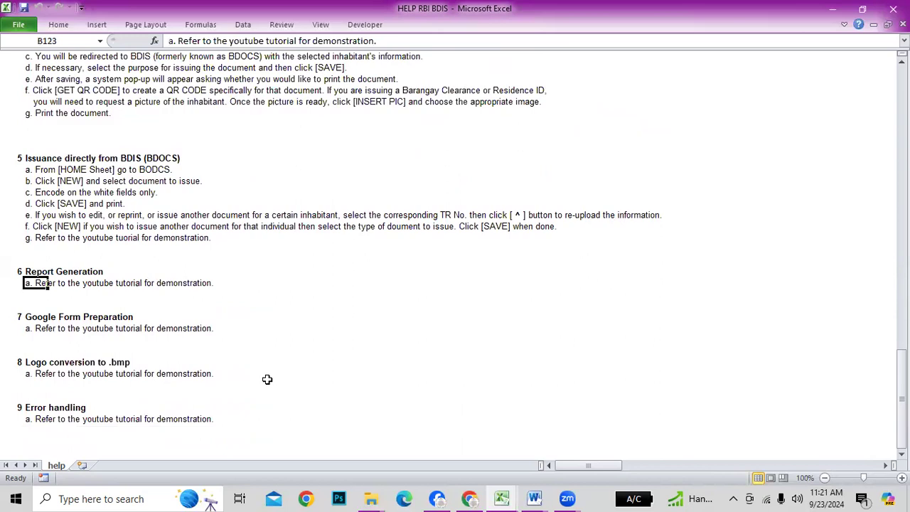
{"action": "key", "text": "alt+Tab"}
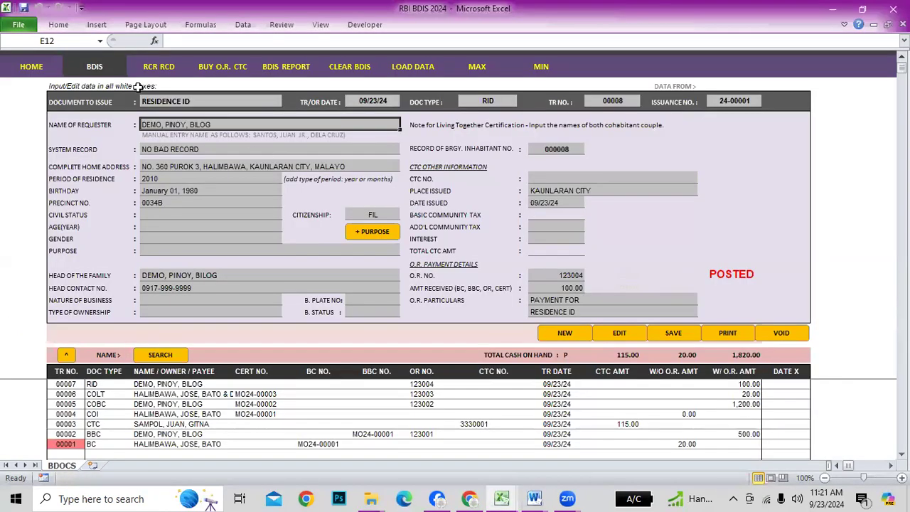
{"action": "left_click", "coordinate": [32, 67]}
{"action": "left_click", "coordinate": [589, 349]}
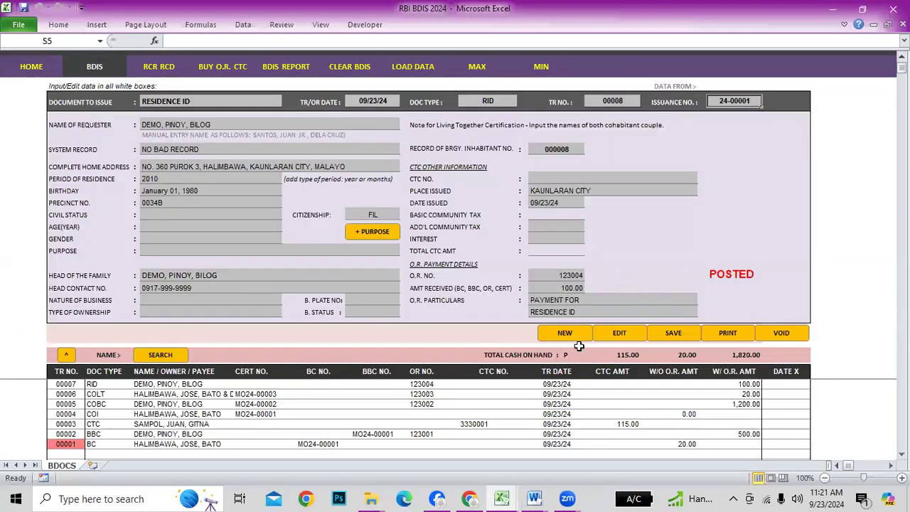
{"action": "left_click", "coordinate": [281, 68]}
{"action": "left_click", "coordinate": [626, 295]}
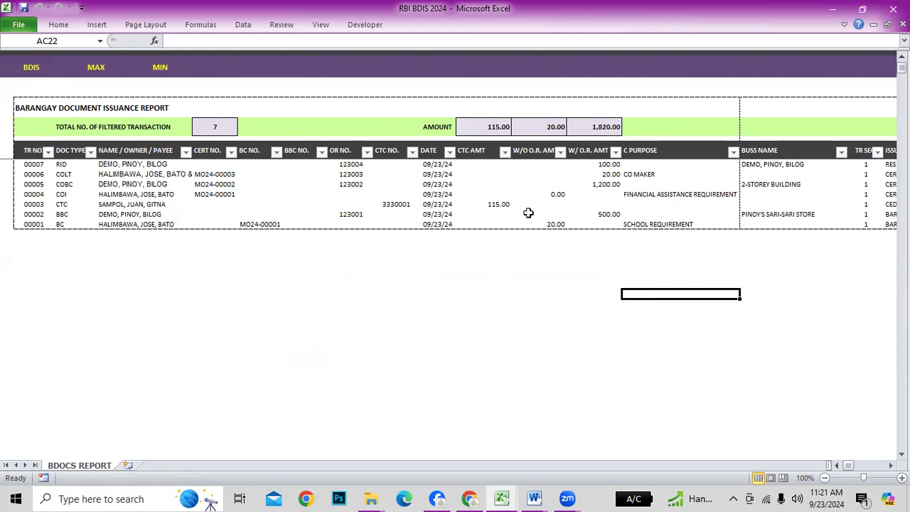
{"action": "left_click", "coordinate": [600, 213]}
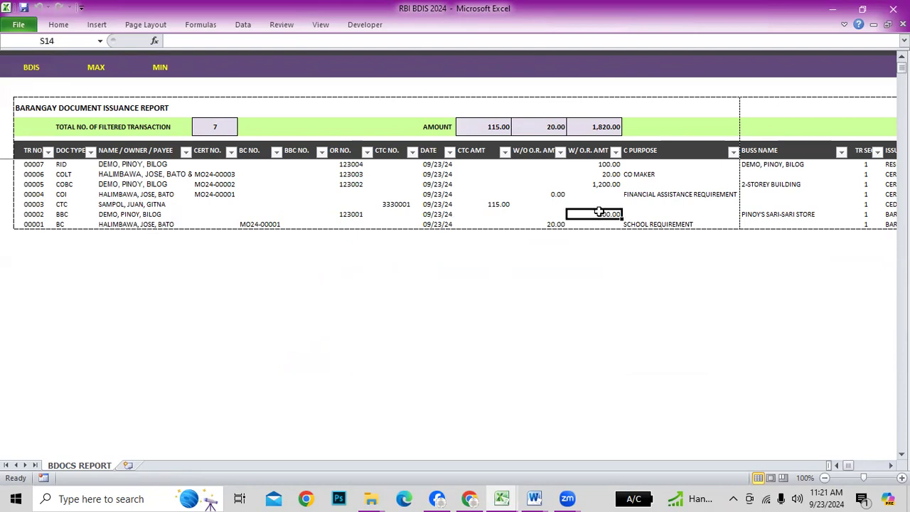
{"action": "left_click", "coordinate": [538, 161]}
{"action": "left_click", "coordinate": [535, 222]}
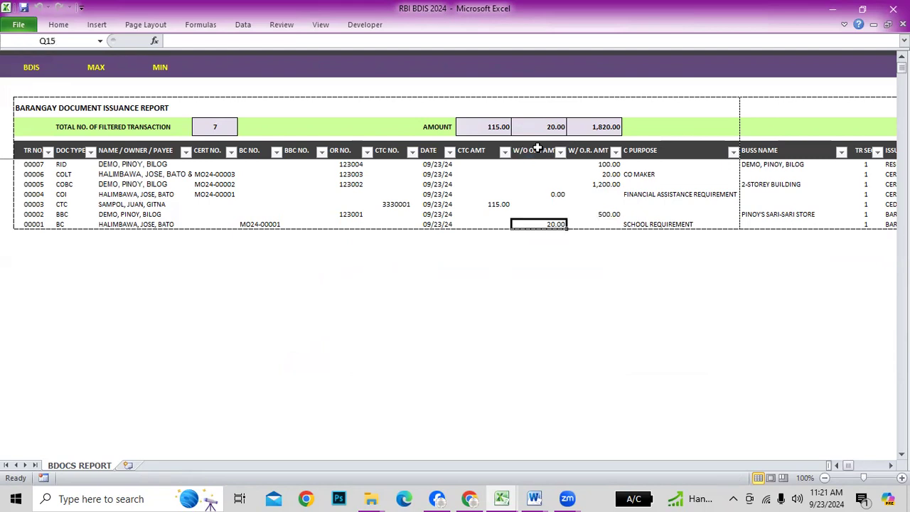
{"action": "left_click", "coordinate": [540, 126]}
{"action": "left_click", "coordinate": [533, 171]}
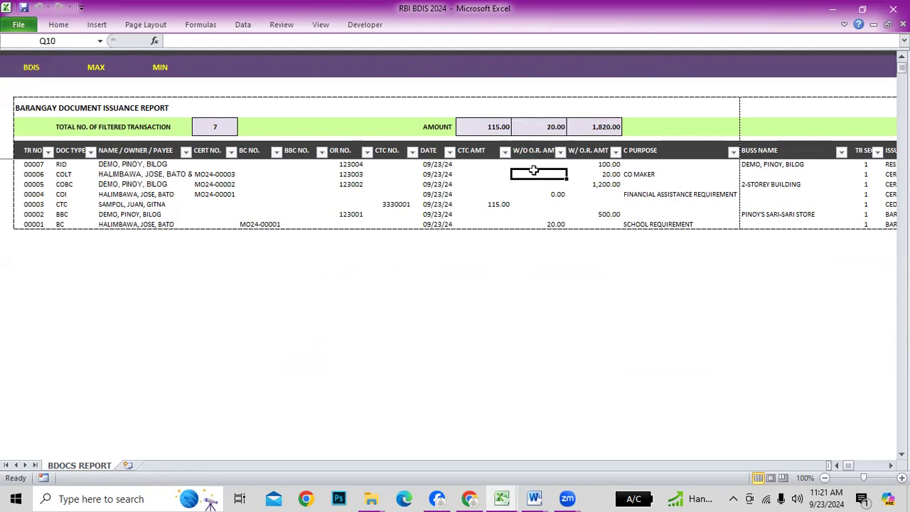
{"action": "left_click", "coordinate": [535, 204]}
{"action": "left_click", "coordinate": [536, 224]}
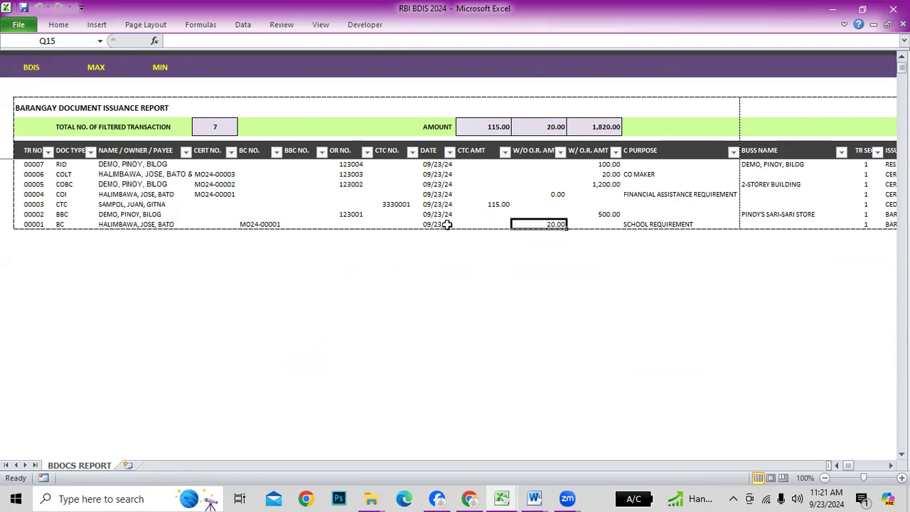
{"action": "left_click_drag", "start_coordinate": [601, 164], "coordinate": [604, 223]}
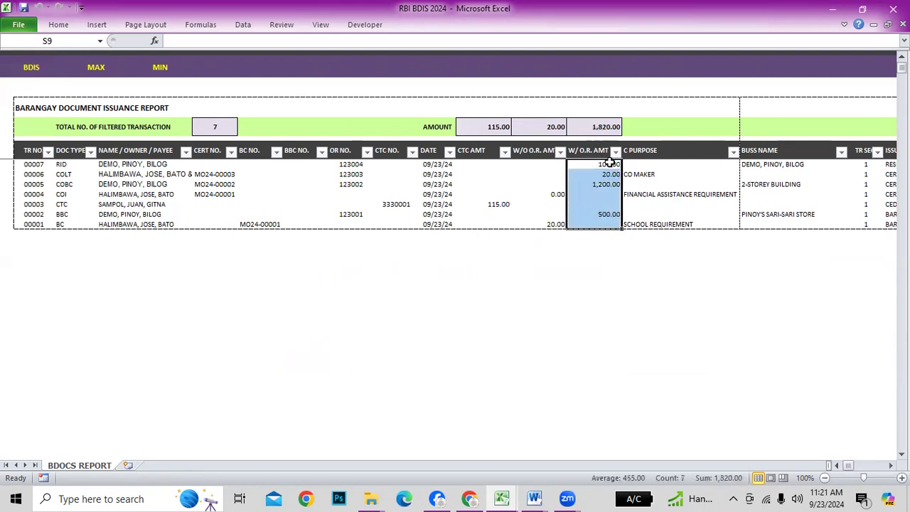
{"action": "left_click", "coordinate": [670, 188]}
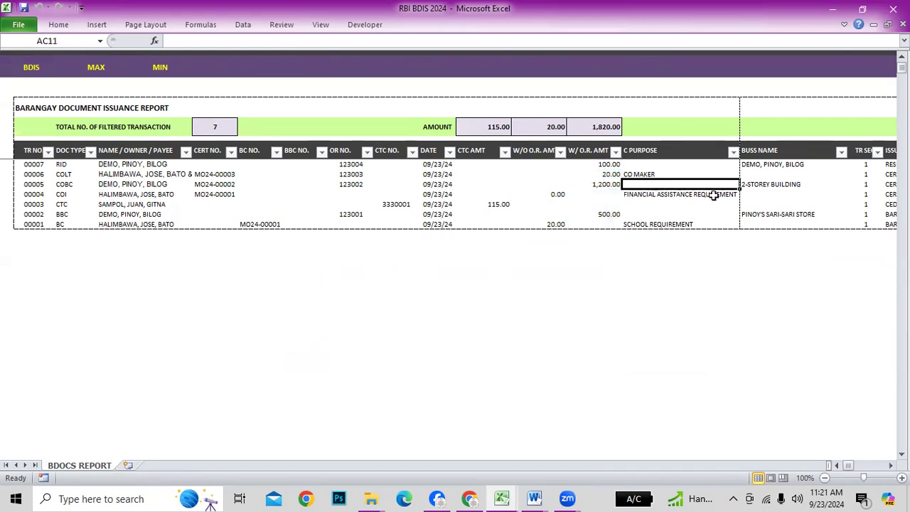
Filter the report to FINANCIAL ASSISTANCE REQUIREMENT purpose, then restore all purposes
{"action": "left_click", "coordinate": [733, 151]}
{"action": "left_click", "coordinate": [608, 276]}
{"action": "left_click", "coordinate": [601, 296]}
{"action": "left_click", "coordinate": [654, 400]}
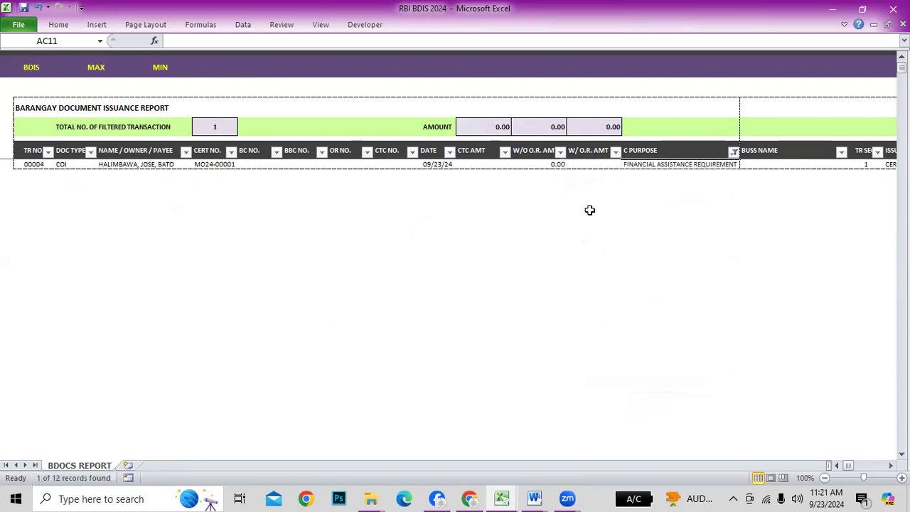
{"action": "left_click", "coordinate": [734, 151]}
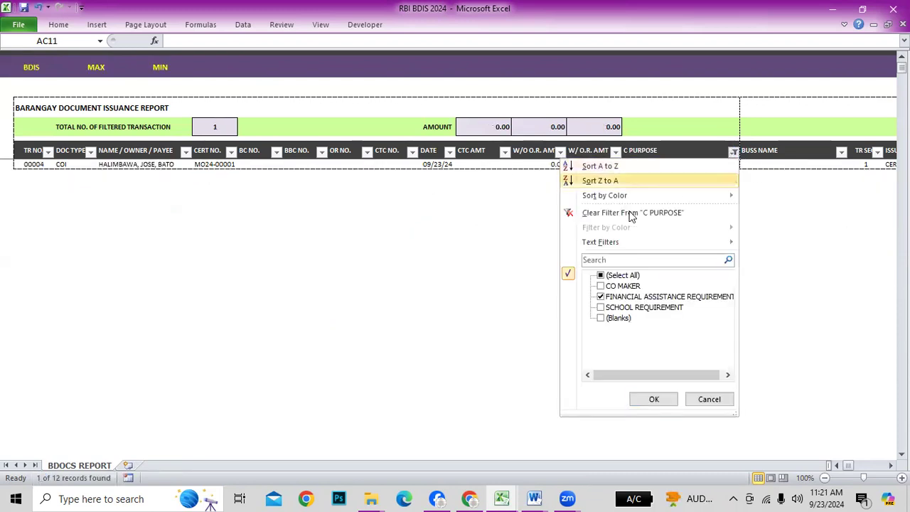
{"action": "left_click", "coordinate": [601, 275]}
{"action": "left_click", "coordinate": [653, 399]}
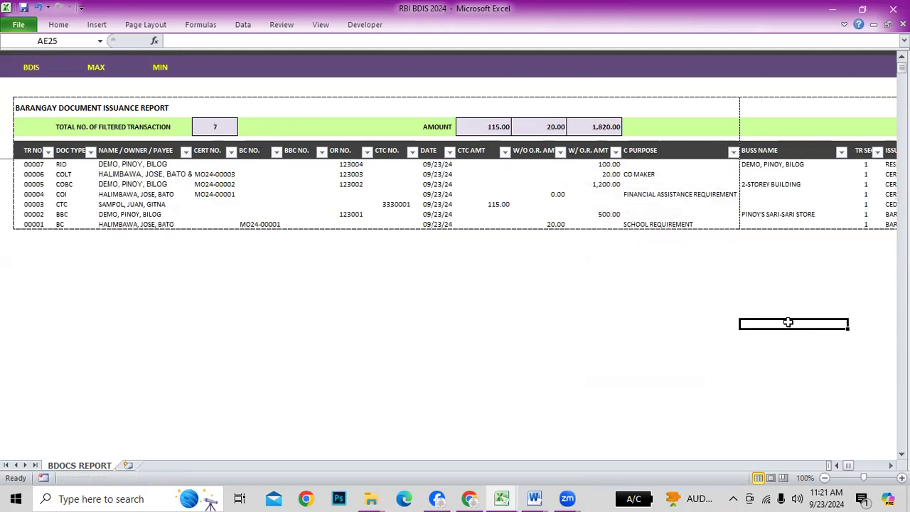
Filter the report to the RID document type, then restore all seven records
{"action": "left_click", "coordinate": [449, 152]}
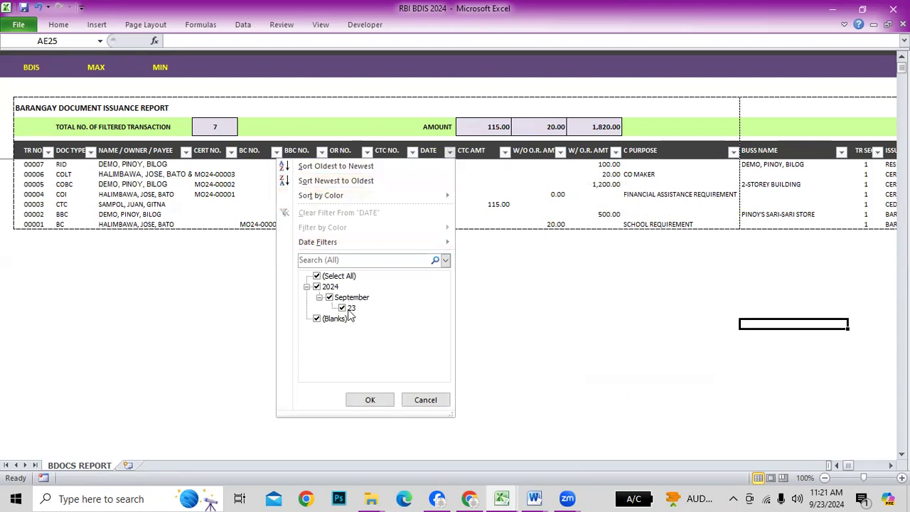
{"action": "left_click", "coordinate": [425, 400]}
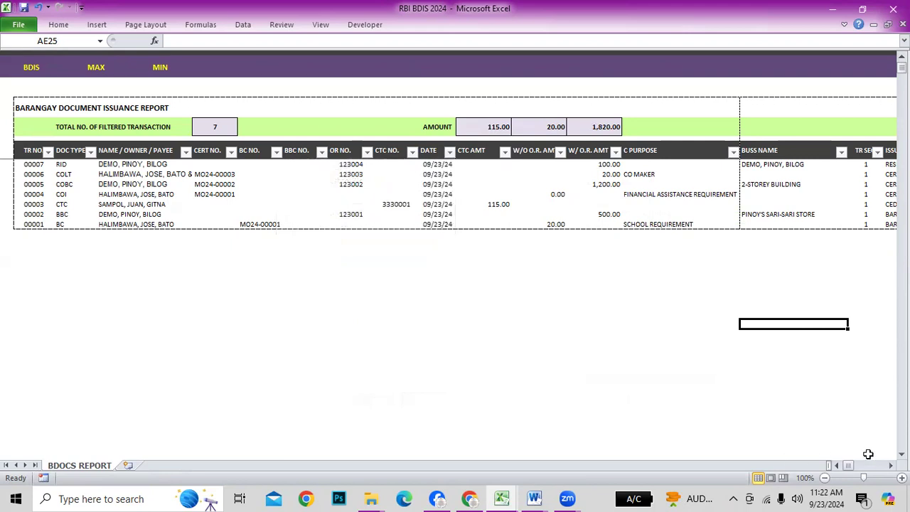
{"action": "left_click", "coordinate": [90, 152]}
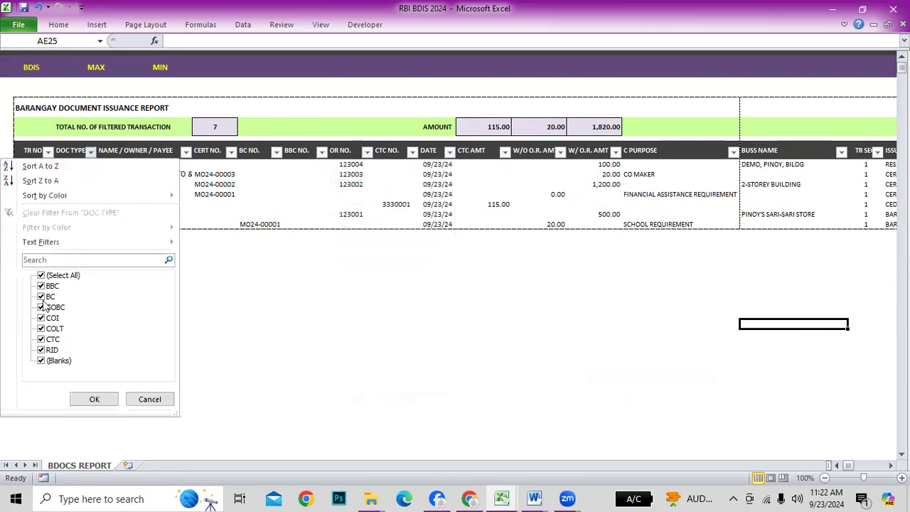
{"action": "left_click", "coordinate": [43, 277]}
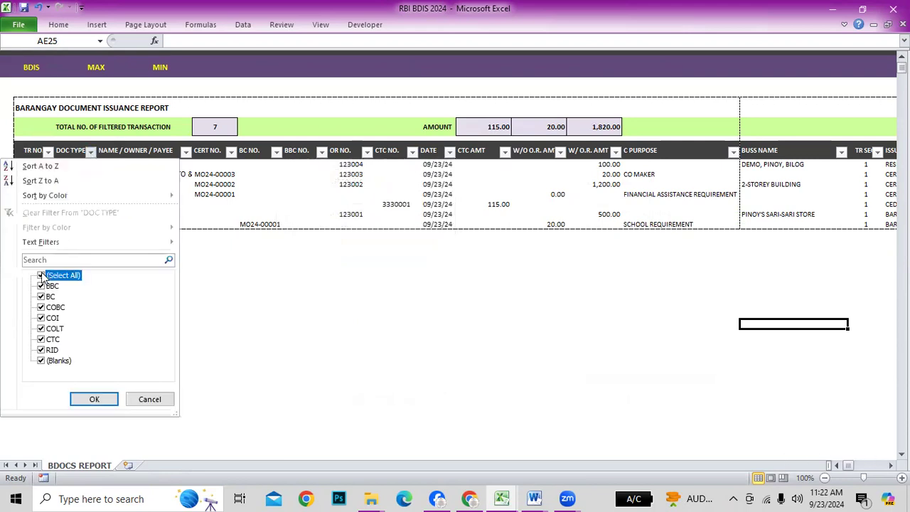
{"action": "left_click", "coordinate": [41, 350]}
{"action": "left_click", "coordinate": [94, 399]}
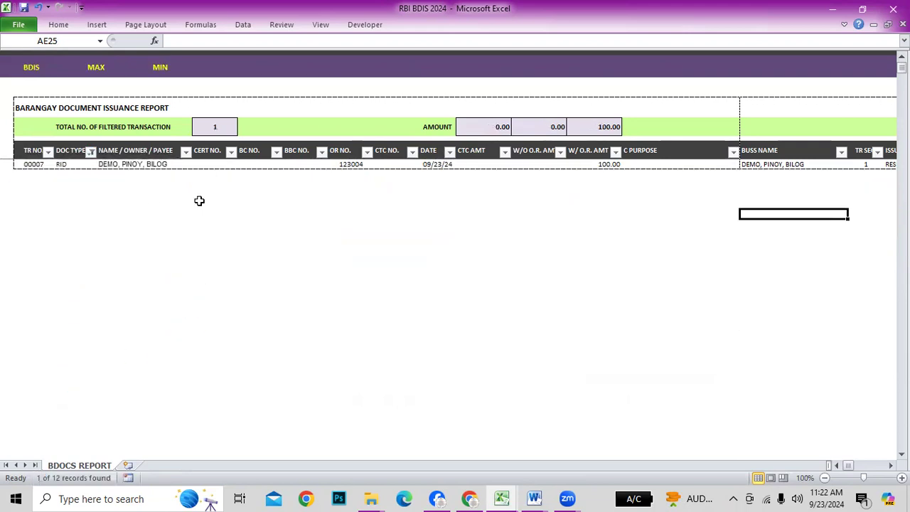
{"action": "left_click", "coordinate": [91, 152]}
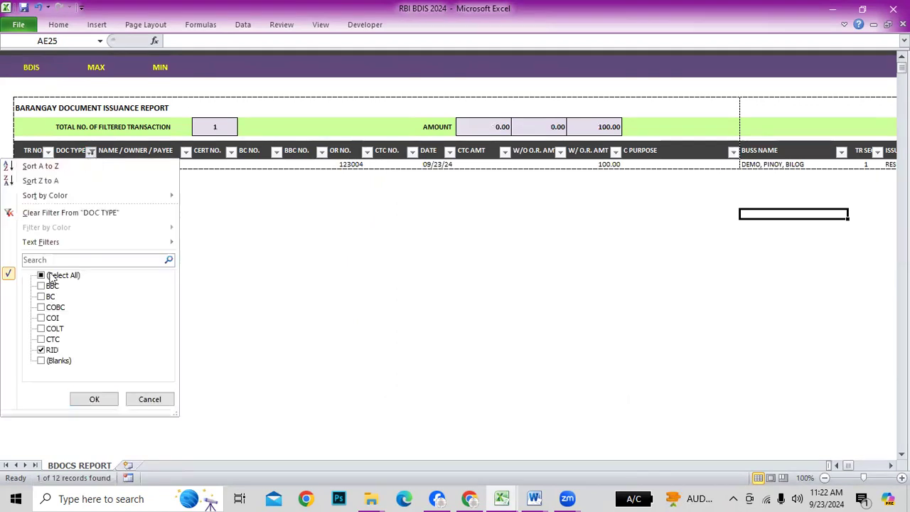
{"action": "left_click", "coordinate": [41, 275]}
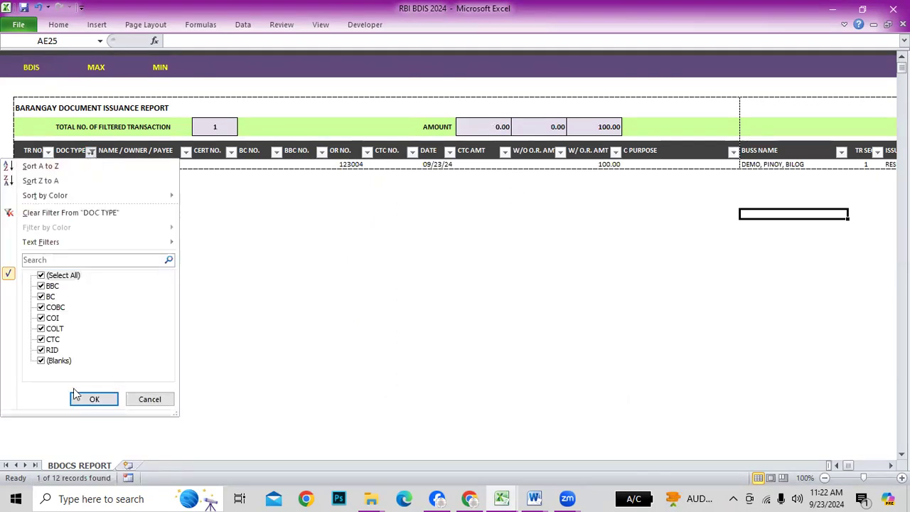
{"action": "left_click", "coordinate": [96, 400]}
Return to the BDIS form and open the Report of Collections and Deposits sheet
{"action": "left_click", "coordinate": [416, 303]}
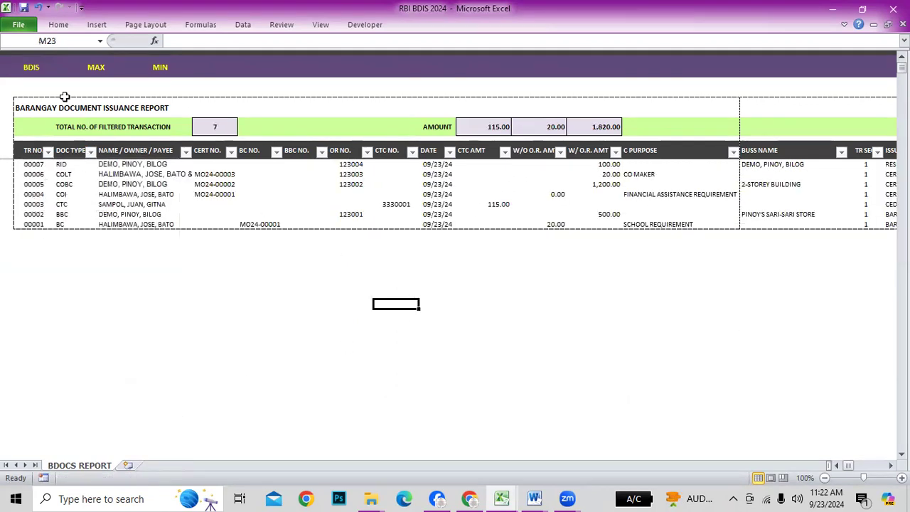
{"action": "left_click", "coordinate": [32, 69]}
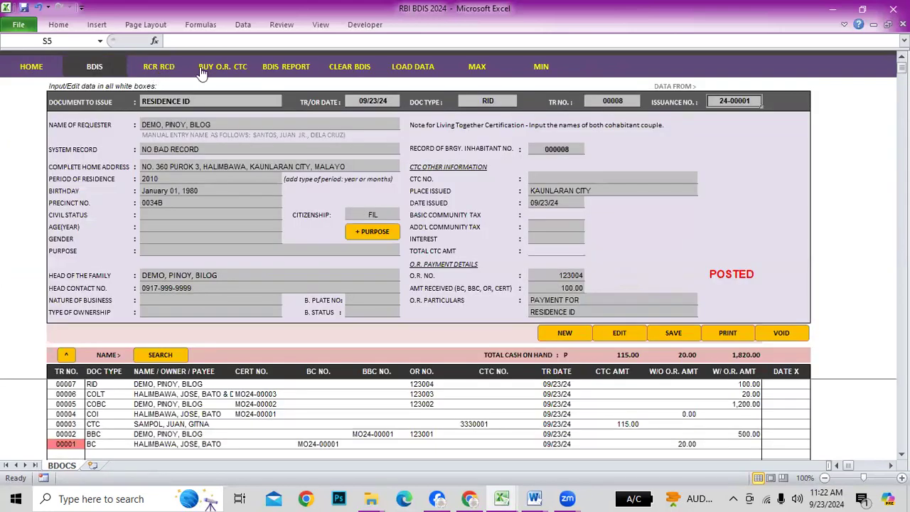
{"action": "left_click", "coordinate": [158, 68]}
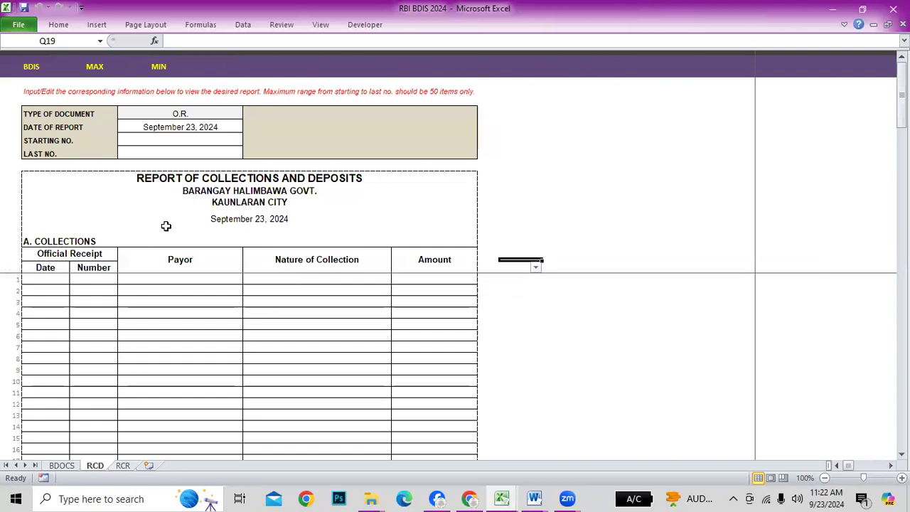
Enter O.R. range 123001 to 123004 in the RCD report
{"action": "left_click", "coordinate": [188, 141]}
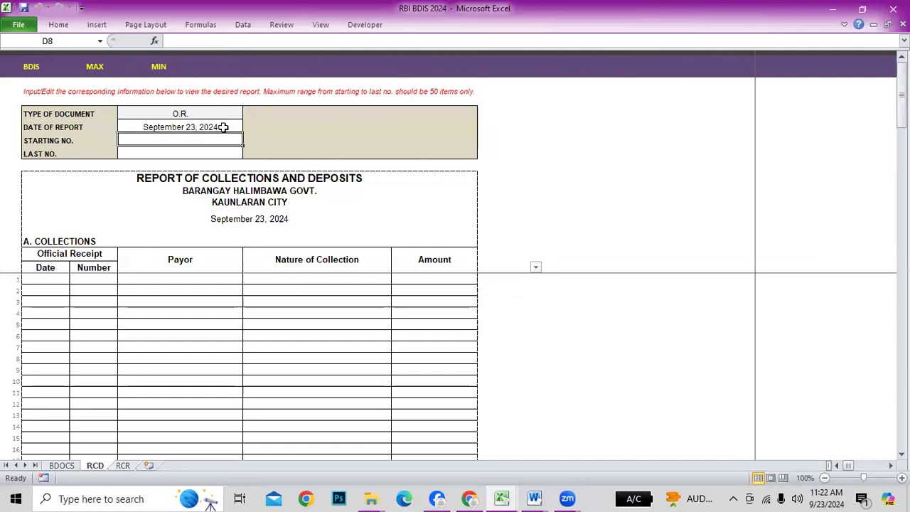
{"action": "type", "text": "123"}
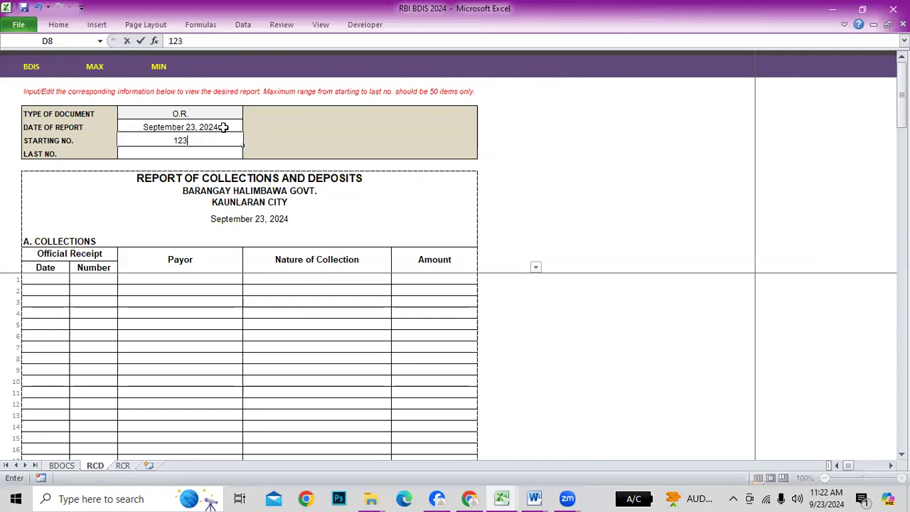
{"action": "type", "text": "004"}
{"action": "key", "text": "BackSpace"}
{"action": "type", "text": "1"}
{"action": "key", "text": "Return"}
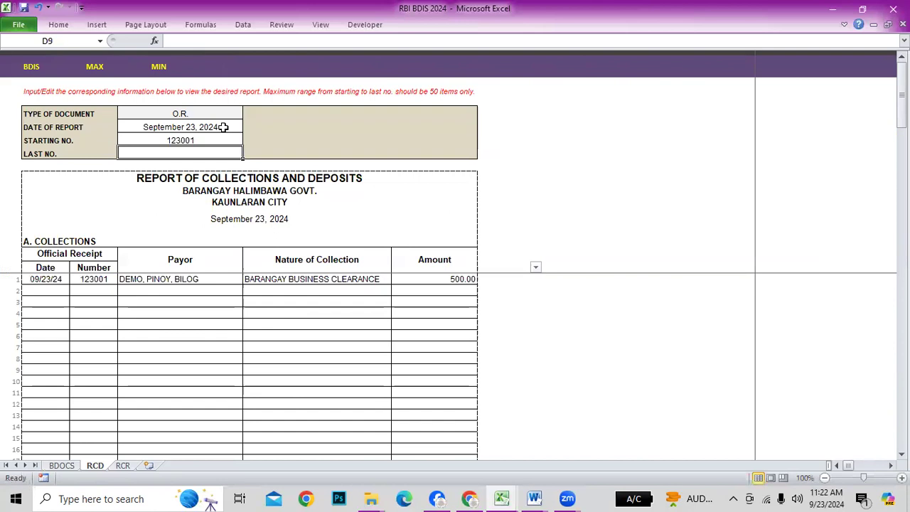
{"action": "type", "text": "123004"}
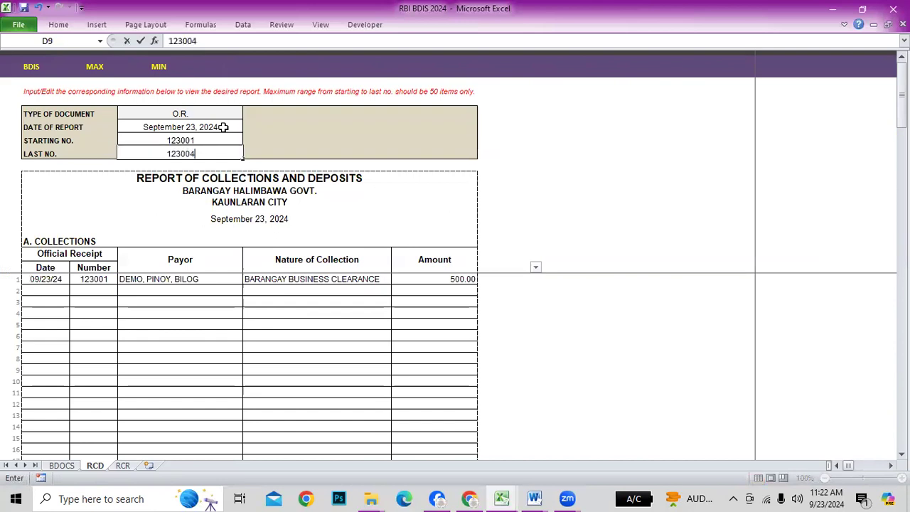
{"action": "key", "text": "Return"}
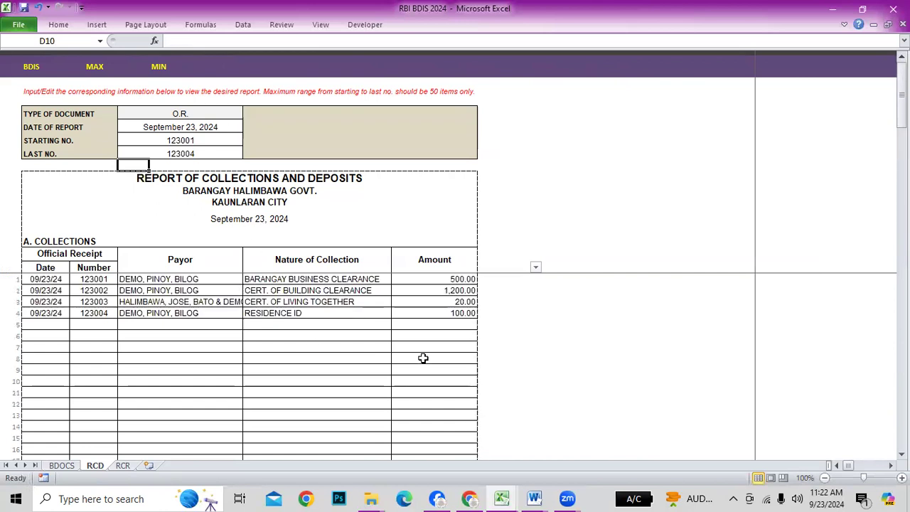
{"action": "scroll", "coordinate": [443, 344], "scroll_direction": "down", "scroll_amount": 15}
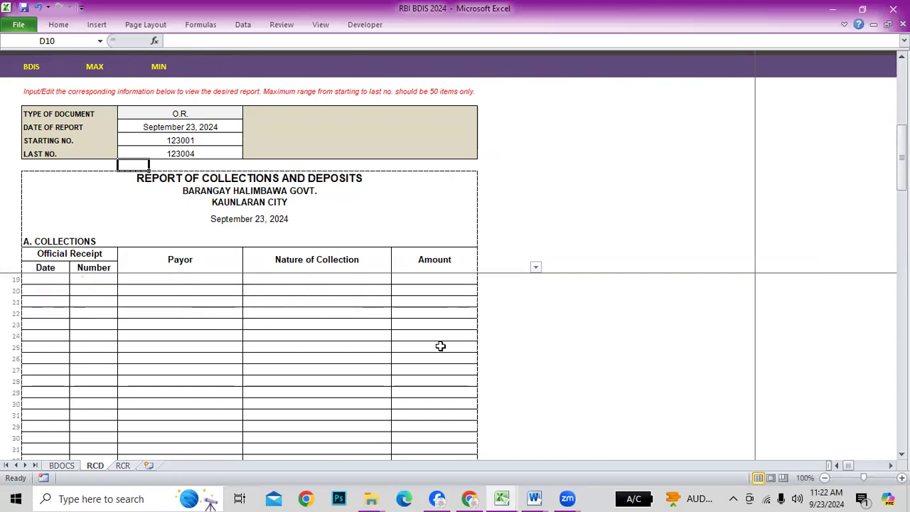
{"action": "scroll", "coordinate": [387, 339], "scroll_direction": "up", "scroll_amount": 4}
{"action": "scroll", "coordinate": [169, 295], "scroll_direction": "up", "scroll_amount": 11}
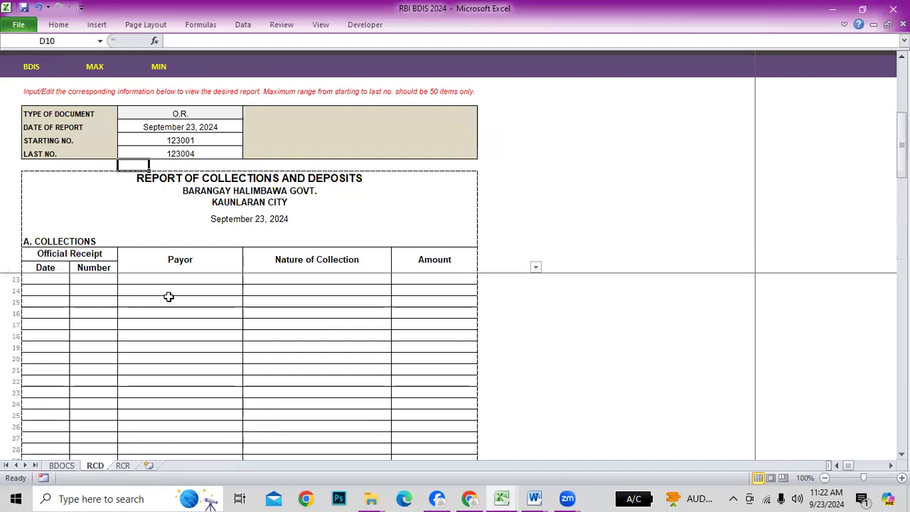
{"action": "scroll", "coordinate": [195, 320], "scroll_direction": "down", "scroll_amount": 10}
{"action": "scroll", "coordinate": [202, 340], "scroll_direction": "down", "scroll_amount": 5}
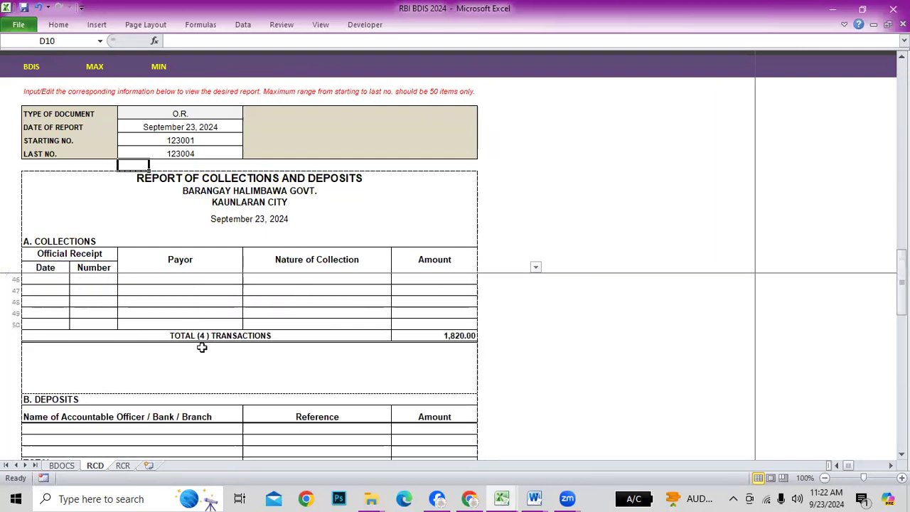
{"action": "scroll", "coordinate": [204, 284], "scroll_direction": "up", "scroll_amount": 11}
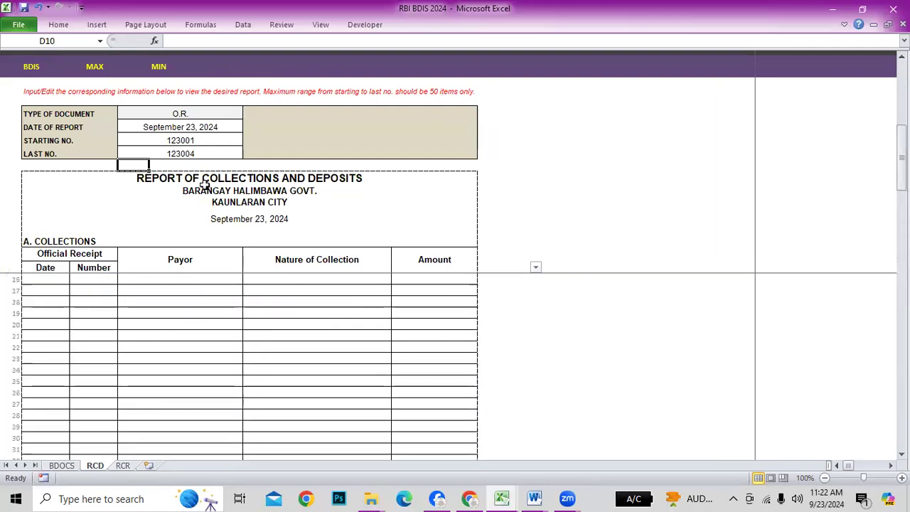
Change the last O.R. number to 123050 and check the O.R. number formula in C24
{"action": "left_click", "coordinate": [197, 154]}
{"action": "scroll", "coordinate": [501, 166], "scroll_direction": "up", "scroll_amount": 4}
{"action": "type", "text": "1235"}
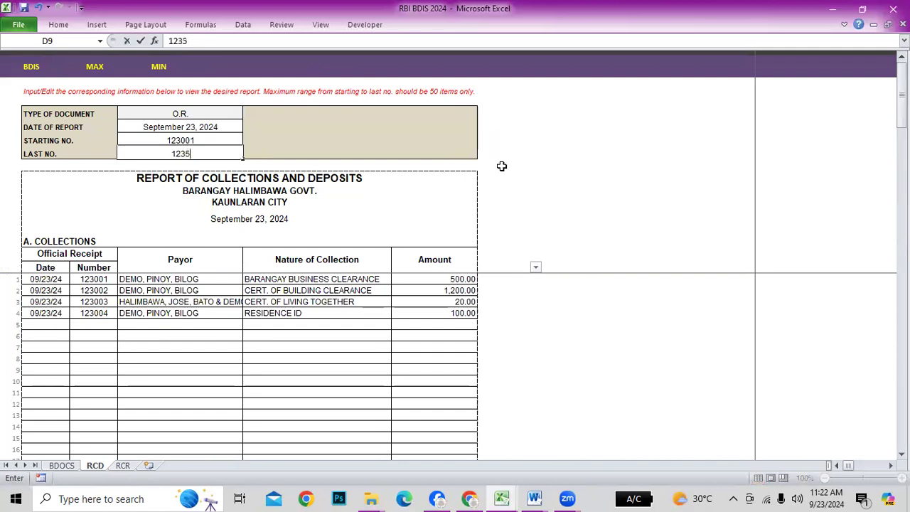
{"action": "key", "text": "BackSpace"}
{"action": "type", "text": "050"}
{"action": "key", "text": "Return"}
{"action": "scroll", "coordinate": [320, 361], "scroll_direction": "down", "scroll_amount": 4}
{"action": "scroll", "coordinate": [231, 346], "scroll_direction": "up", "scroll_amount": 3}
{"action": "scroll", "coordinate": [283, 317], "scroll_direction": "up", "scroll_amount": 1}
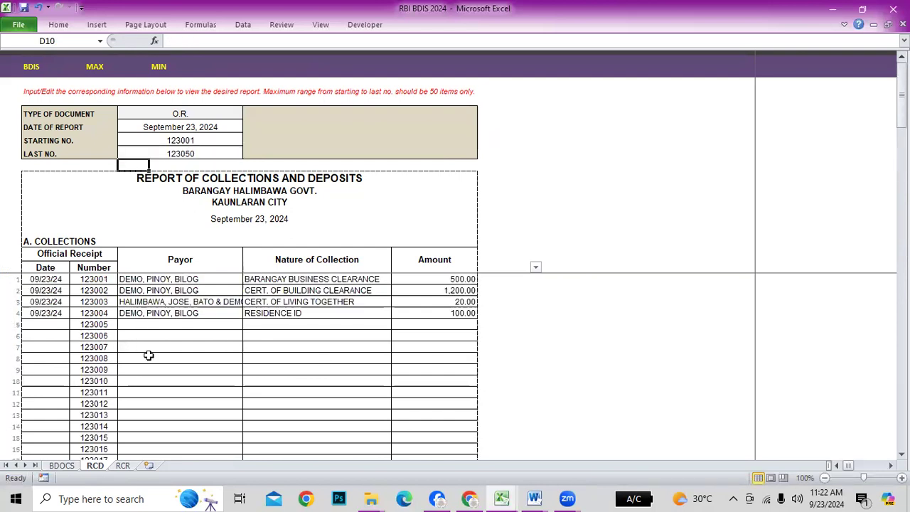
{"action": "left_click", "coordinate": [93, 313]}
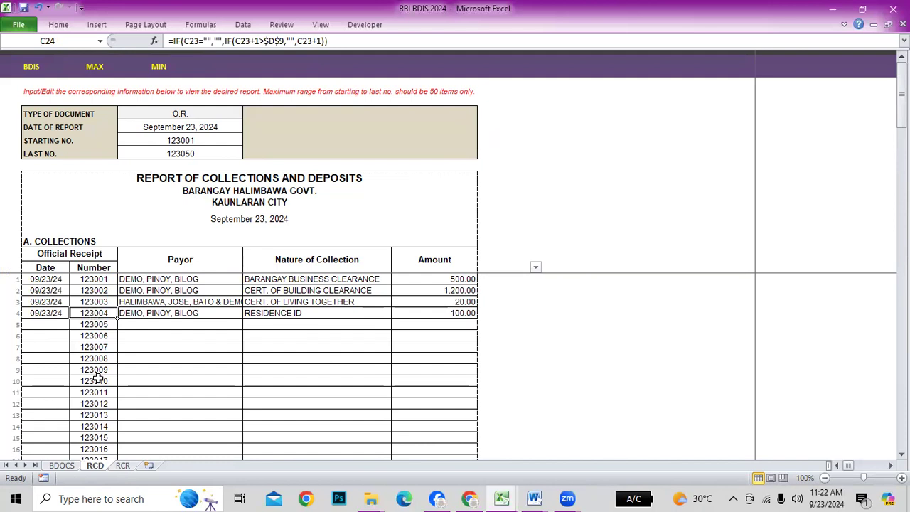
{"action": "left_click", "coordinate": [124, 467]}
Enter CTC range 3330001 to 3330004 in the RCR report
{"action": "left_click", "coordinate": [577, 253]}
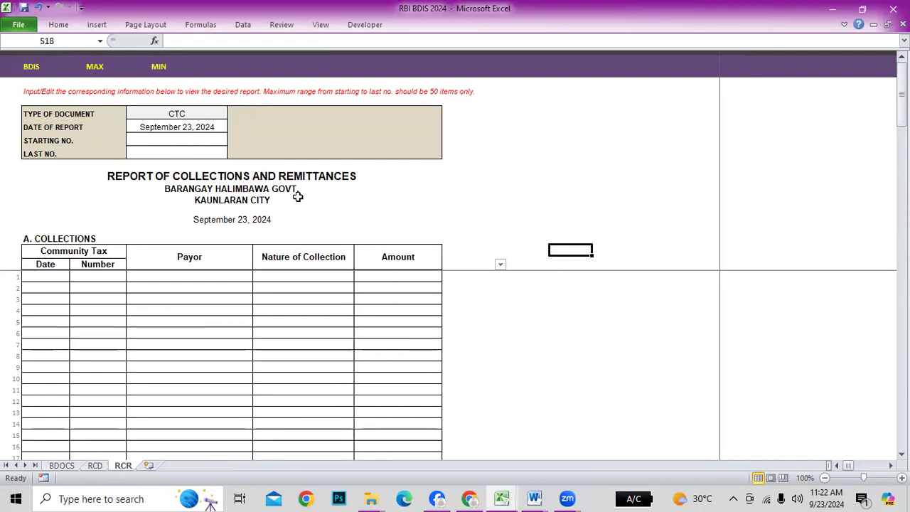
{"action": "left_click", "coordinate": [190, 140]}
{"action": "type", "text": "3330001"}
{"action": "key", "text": "Return"}
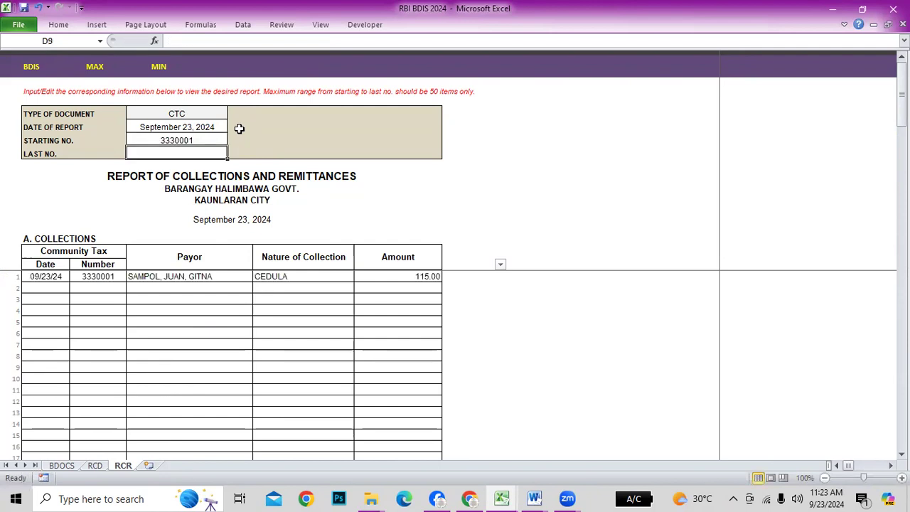
{"action": "type", "text": "33"}
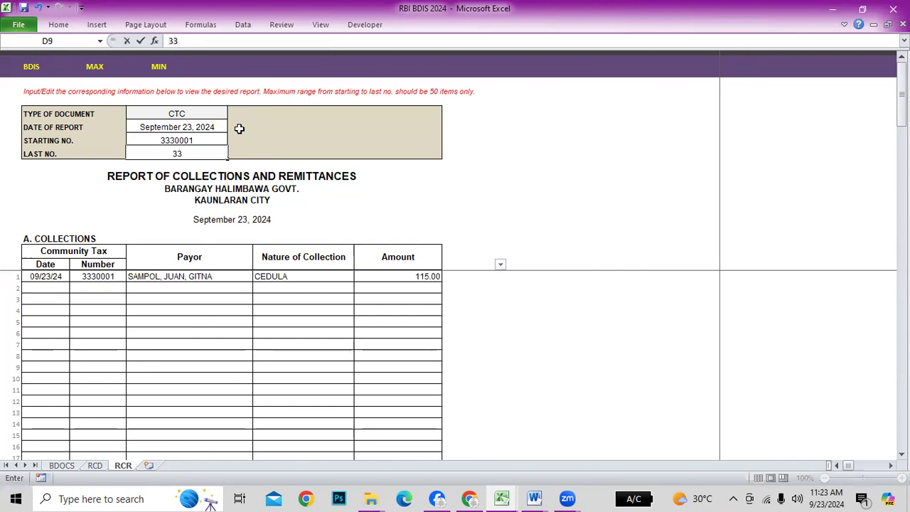
{"action": "type", "text": "30004"}
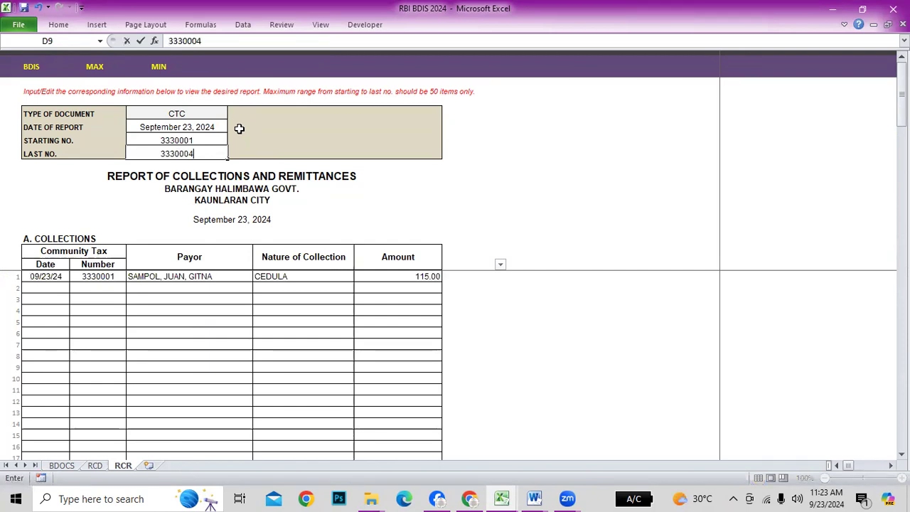
{"action": "key", "text": "Return"}
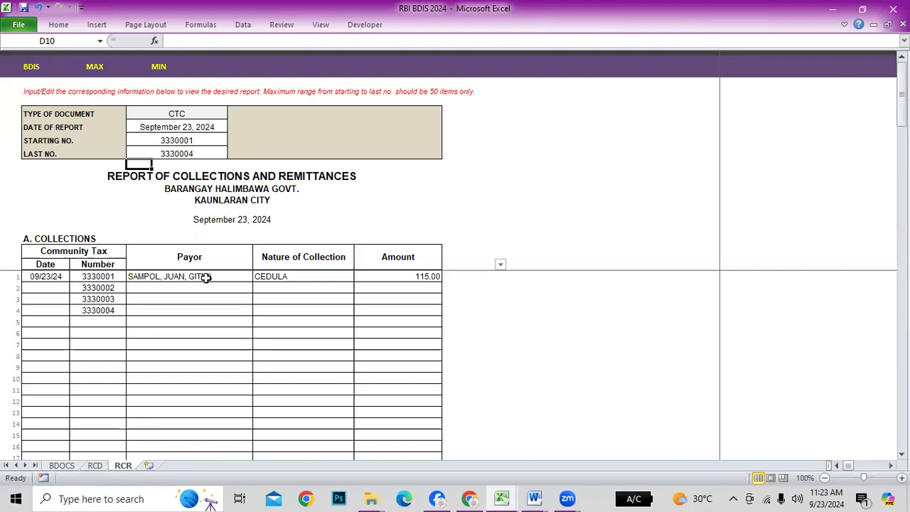
{"action": "left_click", "coordinate": [177, 153]}
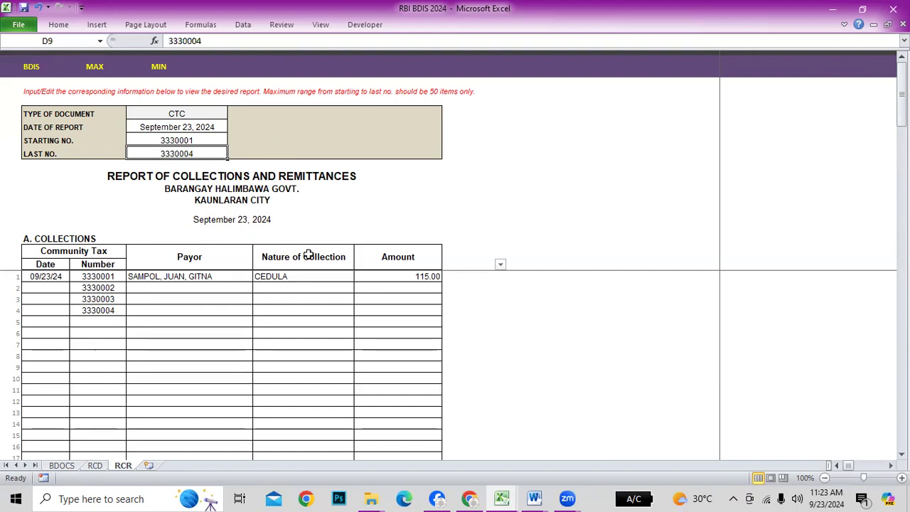
Move between the BDIS and RCD sheets, then switch to the HELP RBI BDIS workbook
{"action": "scroll", "coordinate": [379, 335], "scroll_direction": "down", "scroll_amount": 12}
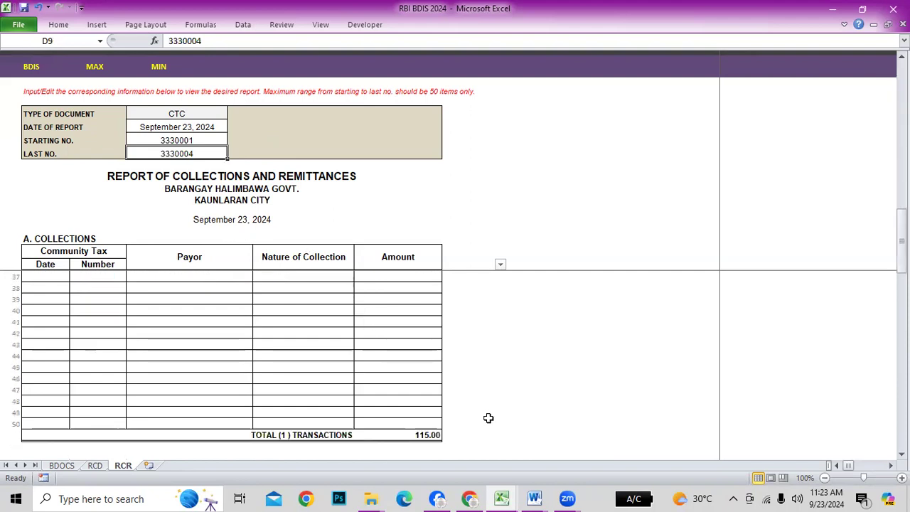
{"action": "scroll", "coordinate": [489, 418], "scroll_direction": "up", "scroll_amount": 4}
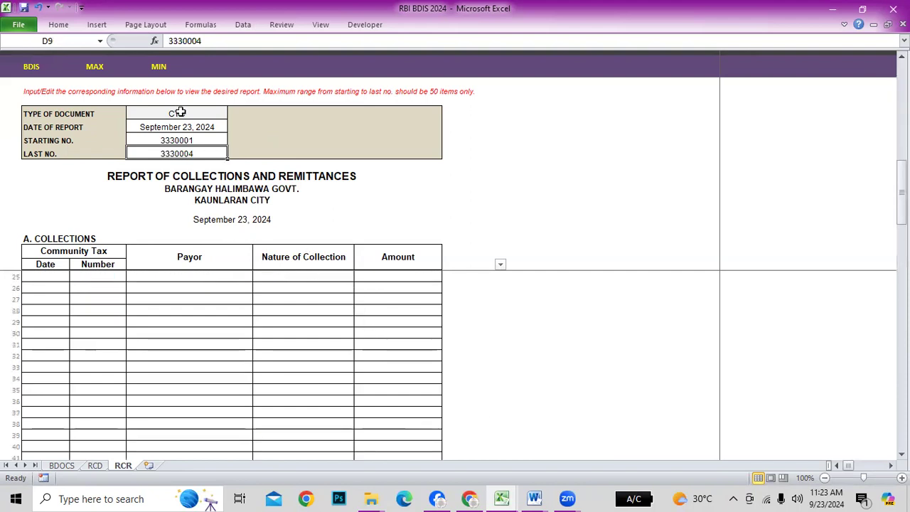
{"action": "left_click", "coordinate": [31, 66]}
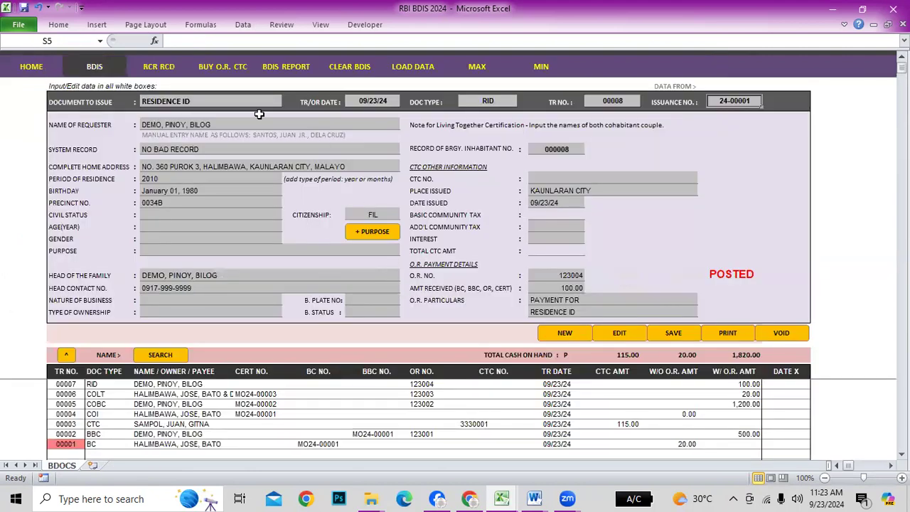
{"action": "left_click", "coordinate": [169, 65]}
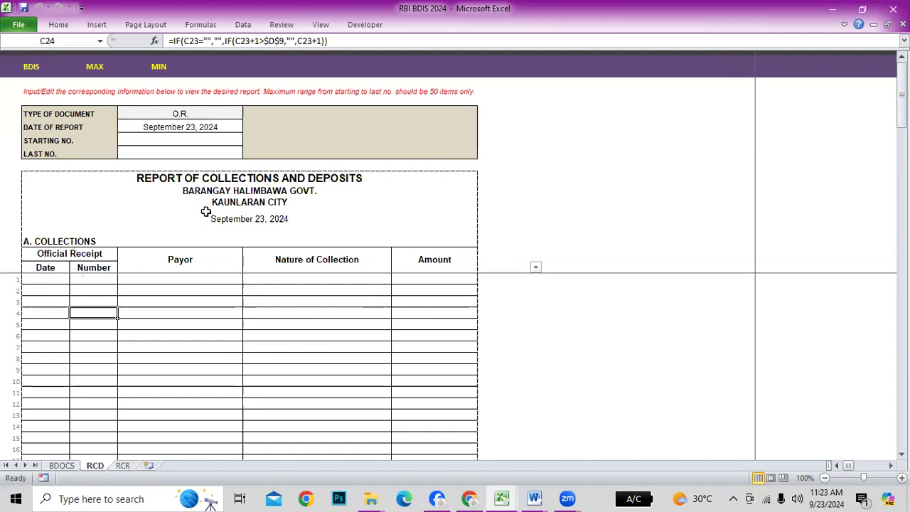
{"action": "left_click", "coordinate": [29, 66]}
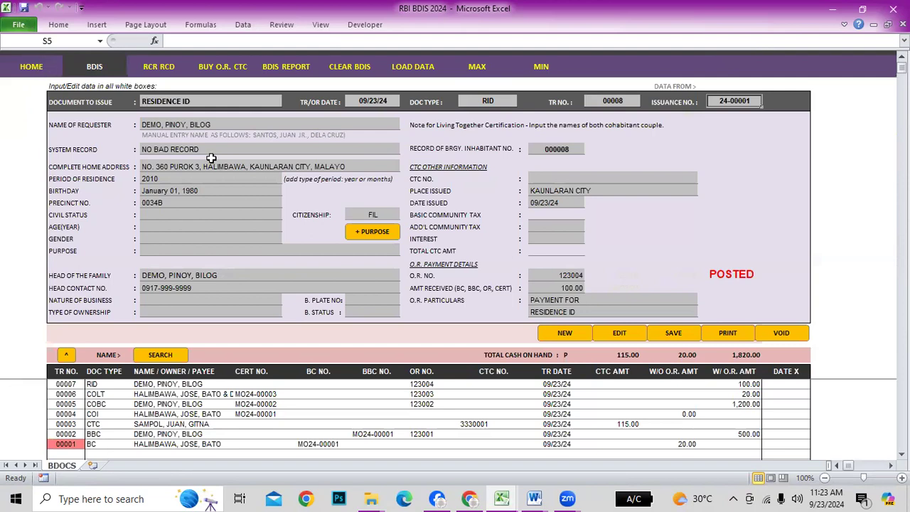
{"action": "key", "text": "alt+Tab"}
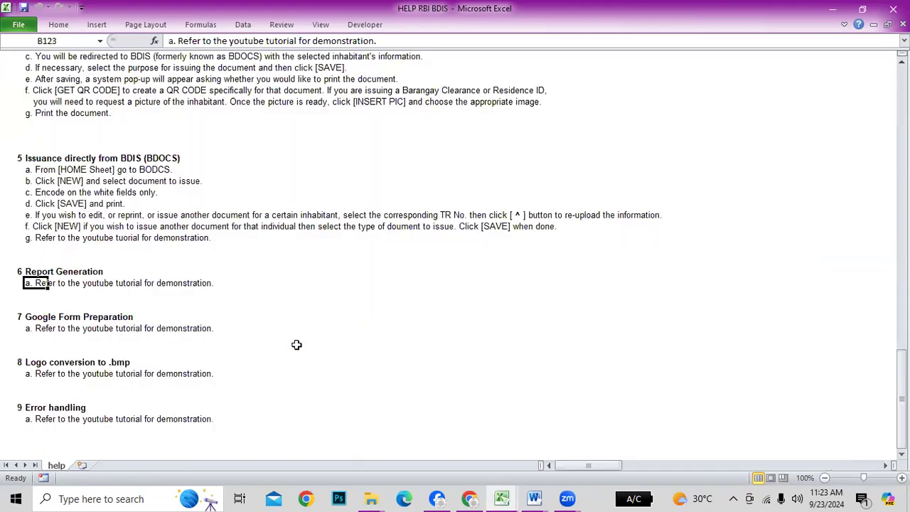
{"action": "left_click", "coordinate": [28, 249]}
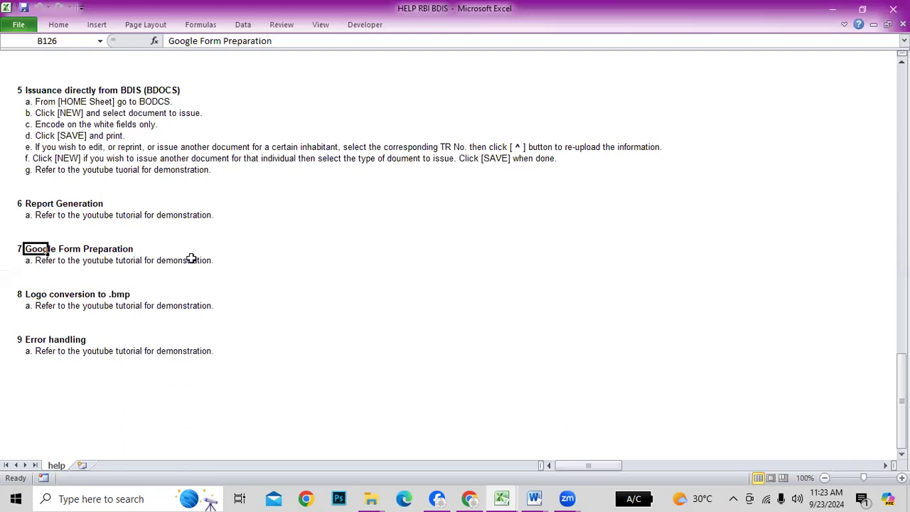
{"action": "left_click", "coordinate": [299, 271]}
{"action": "left_click", "coordinate": [36, 250]}
{"action": "scroll", "coordinate": [356, 327], "scroll_direction": "down", "scroll_amount": 2}
{"action": "left_click", "coordinate": [33, 226]}
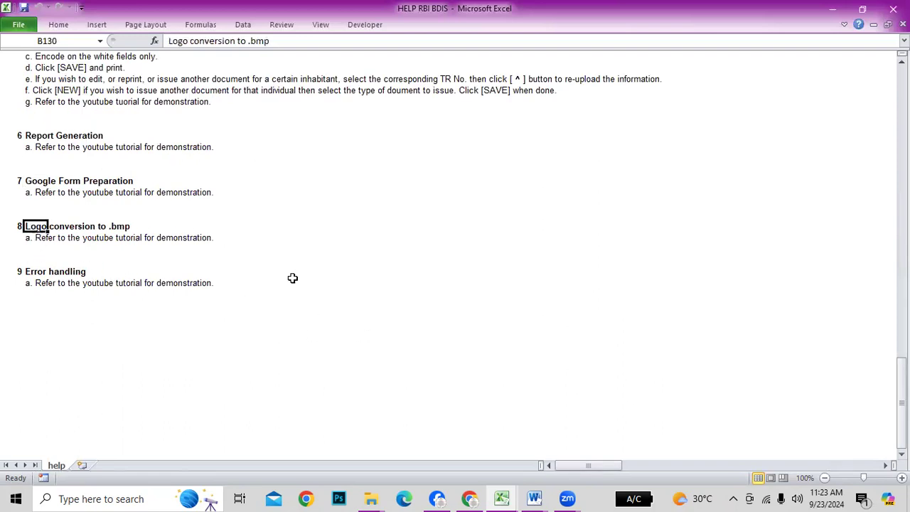
{"action": "left_click", "coordinate": [469, 273]}
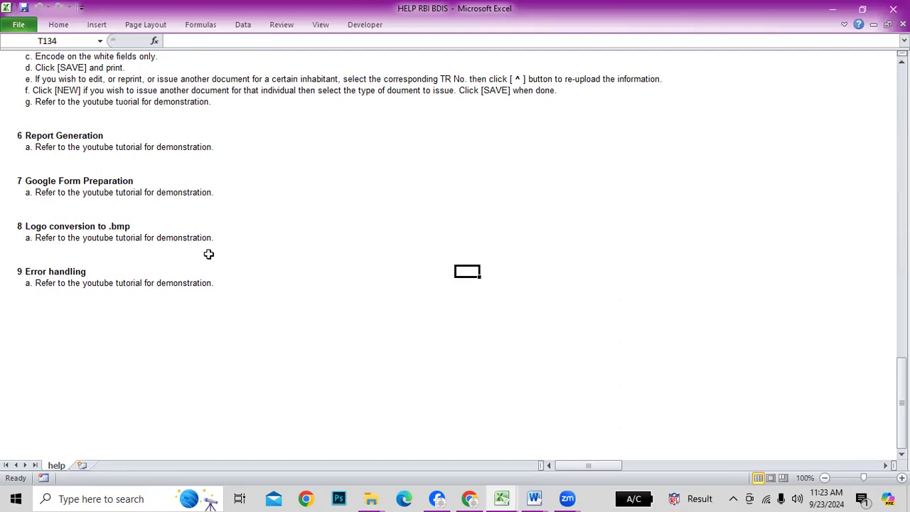
{"action": "left_click", "coordinate": [27, 227]}
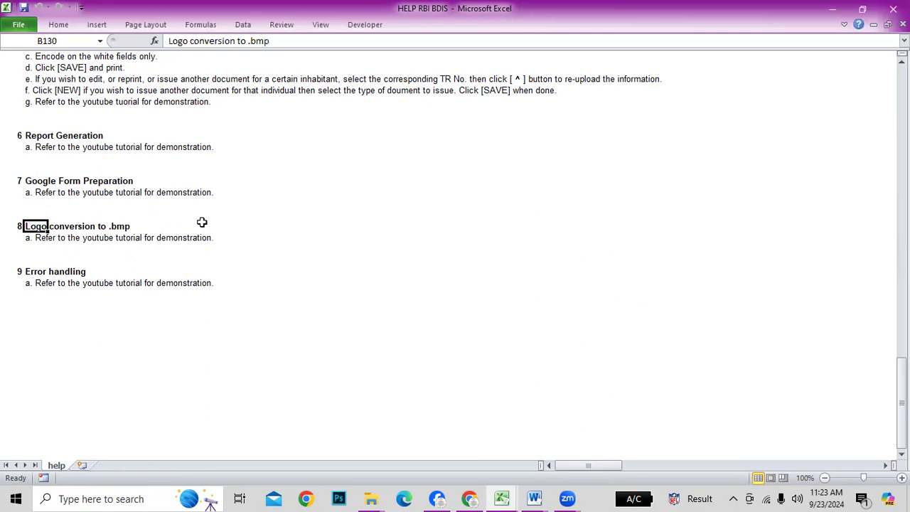
{"action": "left_click", "coordinate": [276, 226]}
{"action": "left_click", "coordinate": [341, 211]}
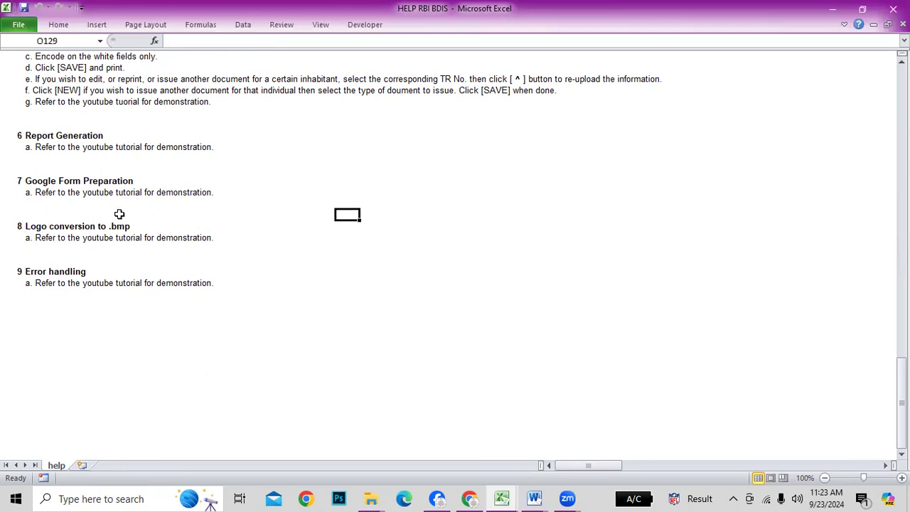
{"action": "left_click", "coordinate": [36, 228]}
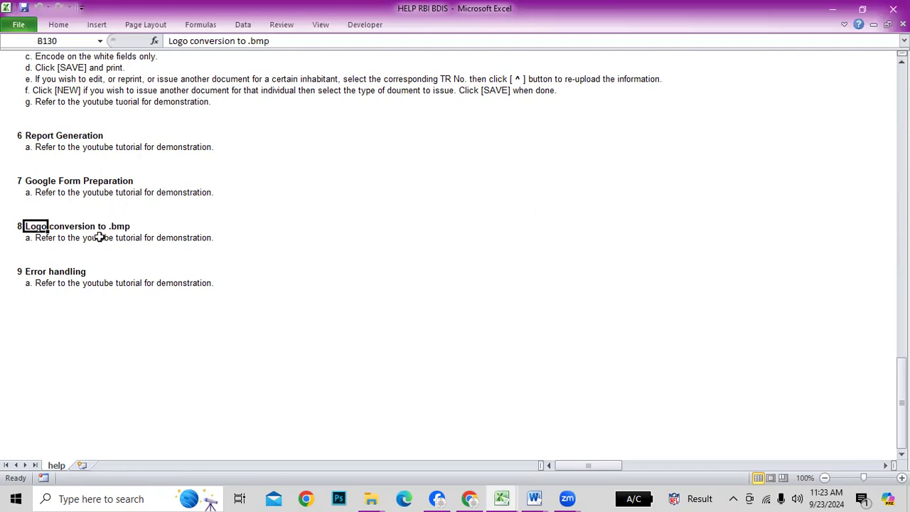
{"action": "left_click", "coordinate": [406, 237]}
{"action": "left_click", "coordinate": [32, 274]}
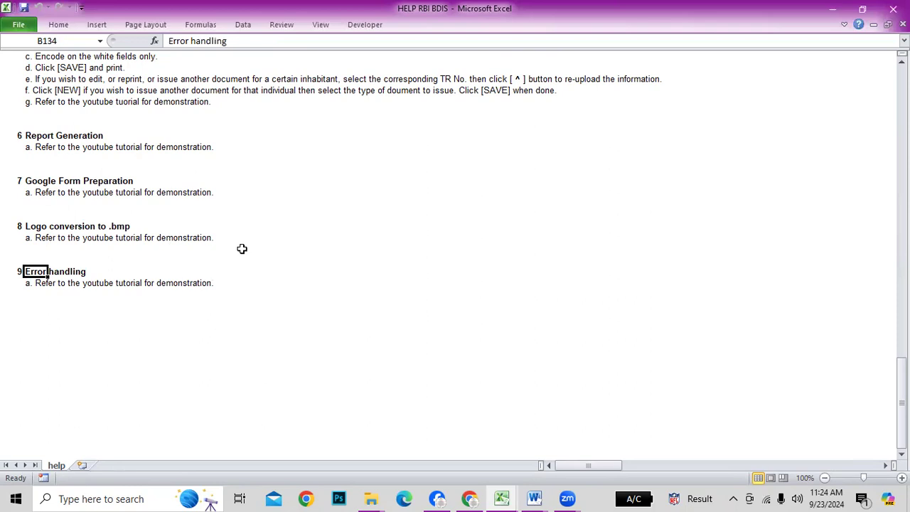
{"action": "scroll", "coordinate": [255, 237], "scroll_direction": "up", "scroll_amount": 3}
{"action": "scroll", "coordinate": [256, 239], "scroll_direction": "down", "scroll_amount": 2}
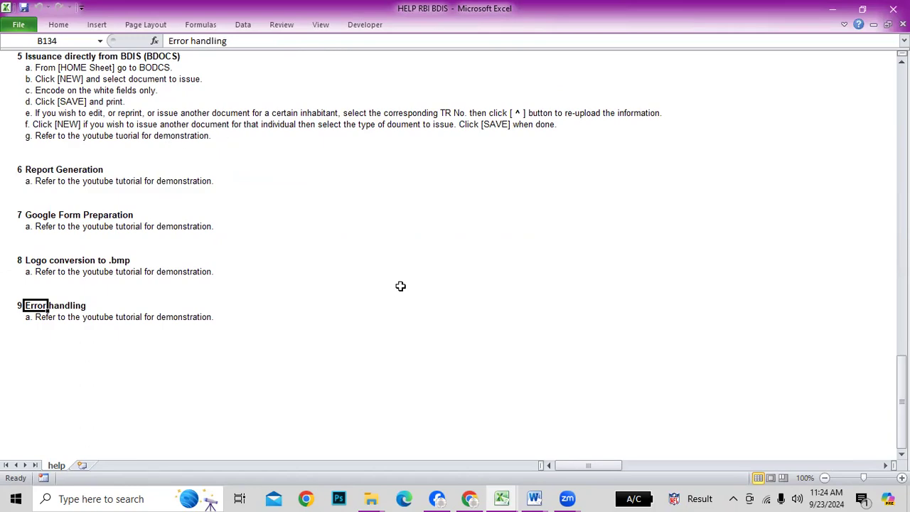
{"action": "scroll", "coordinate": [391, 284], "scroll_direction": "up", "scroll_amount": 11}
{"action": "scroll", "coordinate": [372, 291], "scroll_direction": "up", "scroll_amount": 2}
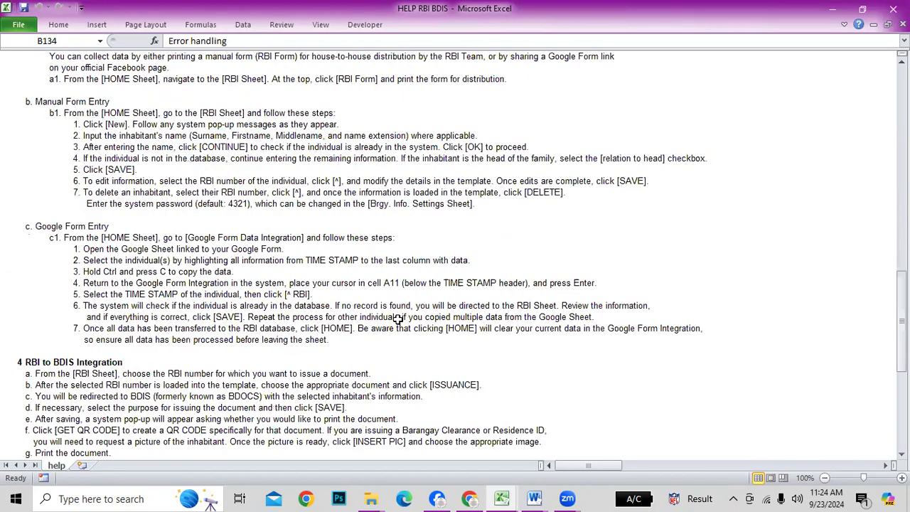
{"action": "scroll", "coordinate": [409, 298], "scroll_direction": "up", "scroll_amount": 11}
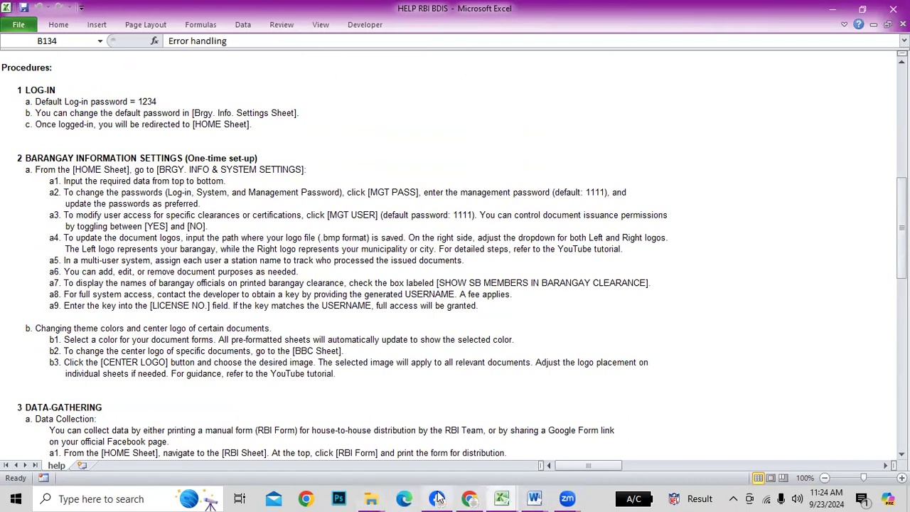
{"action": "left_click", "coordinate": [439, 498]}
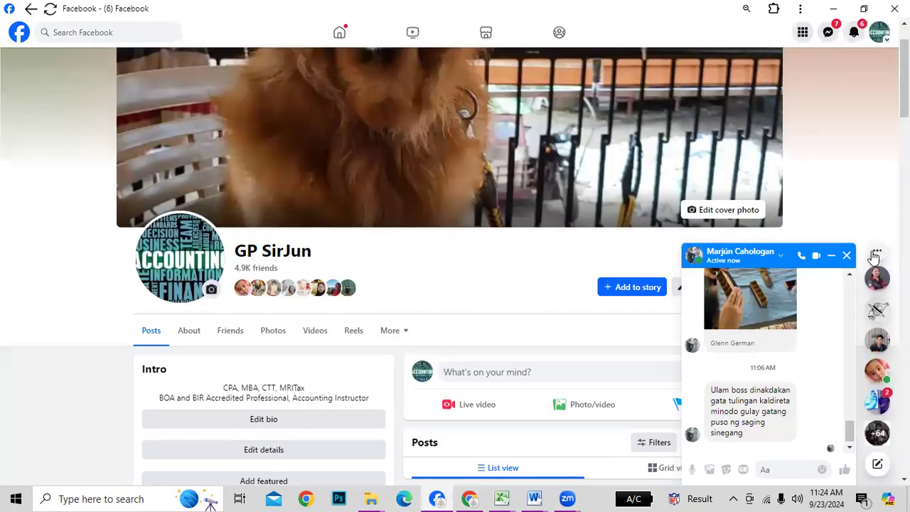
Close the Messenger chat and bring RBI BDIS 2024 back to its HOME sheet
{"action": "left_click", "coordinate": [879, 256]}
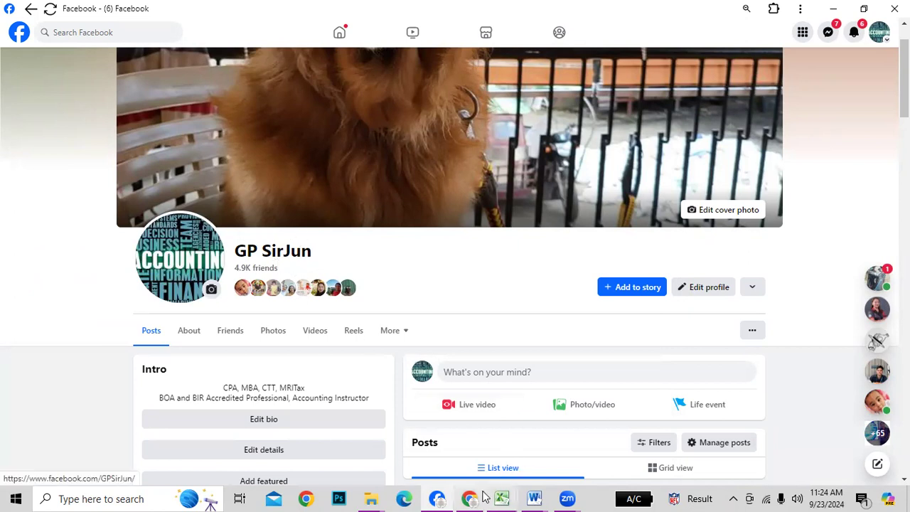
{"action": "mouse_move", "coordinate": [502, 498]}
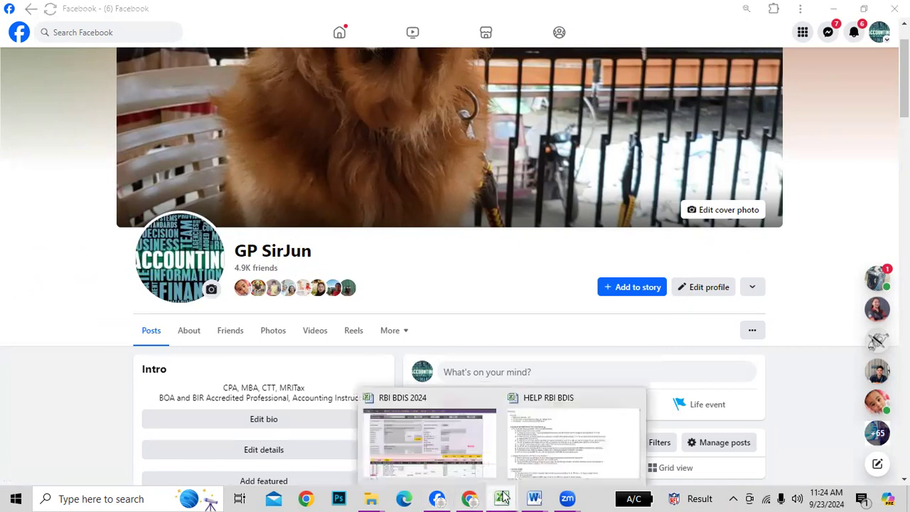
{"action": "left_click", "coordinate": [448, 442]}
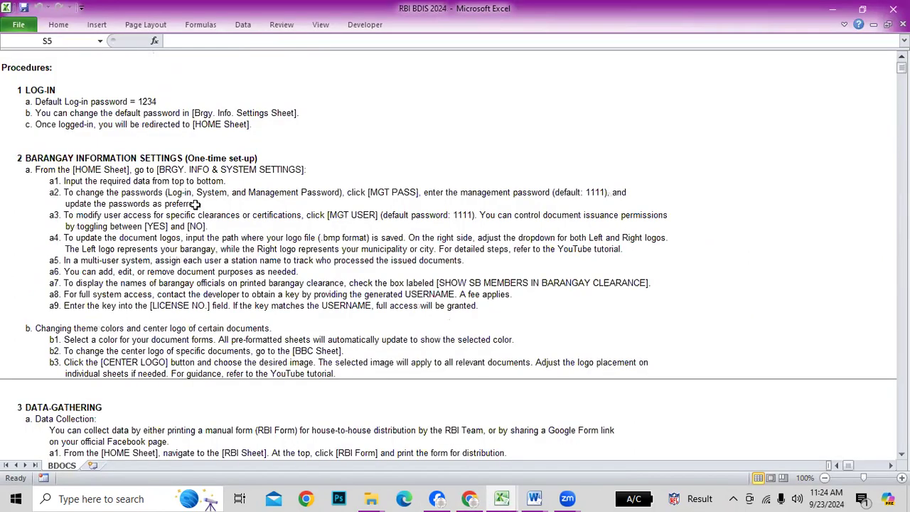
{"action": "left_click", "coordinate": [9, 66]}
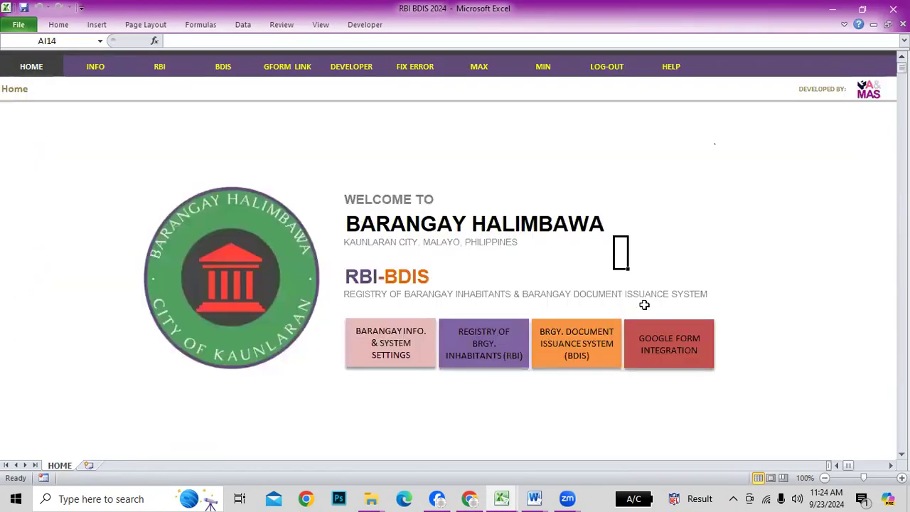